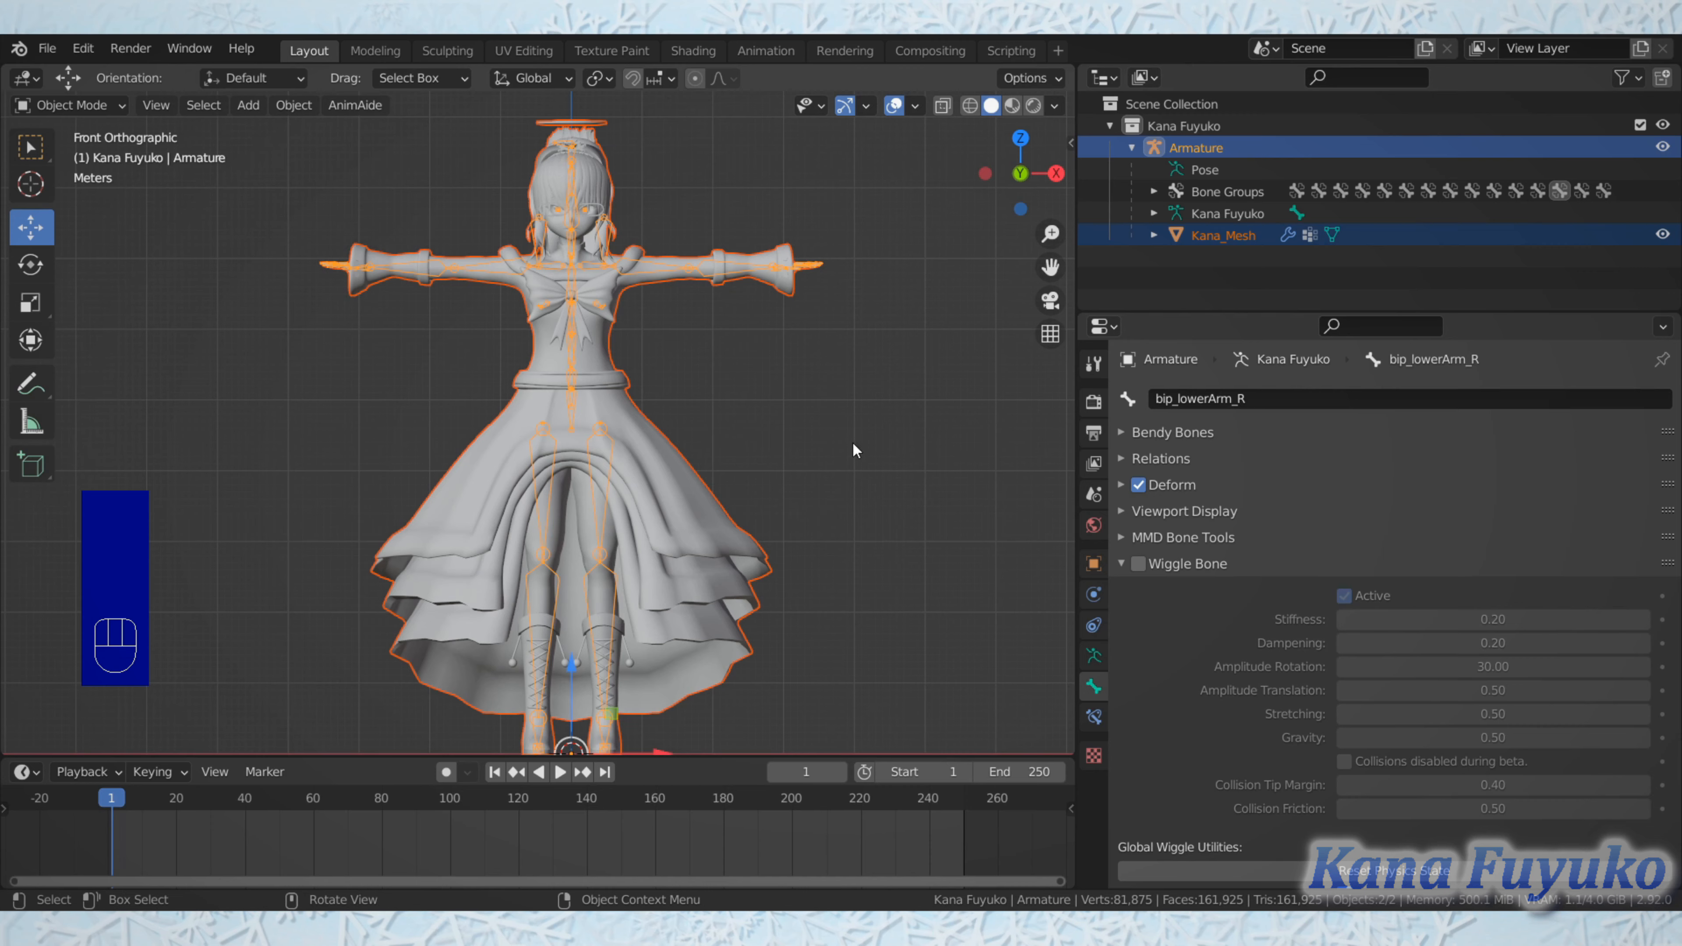
Step: Examine the scene's Source Engine Export settings, including export path, format, target up axis and the exportables list
{"action": "left_click", "coordinate": [1091, 565]}
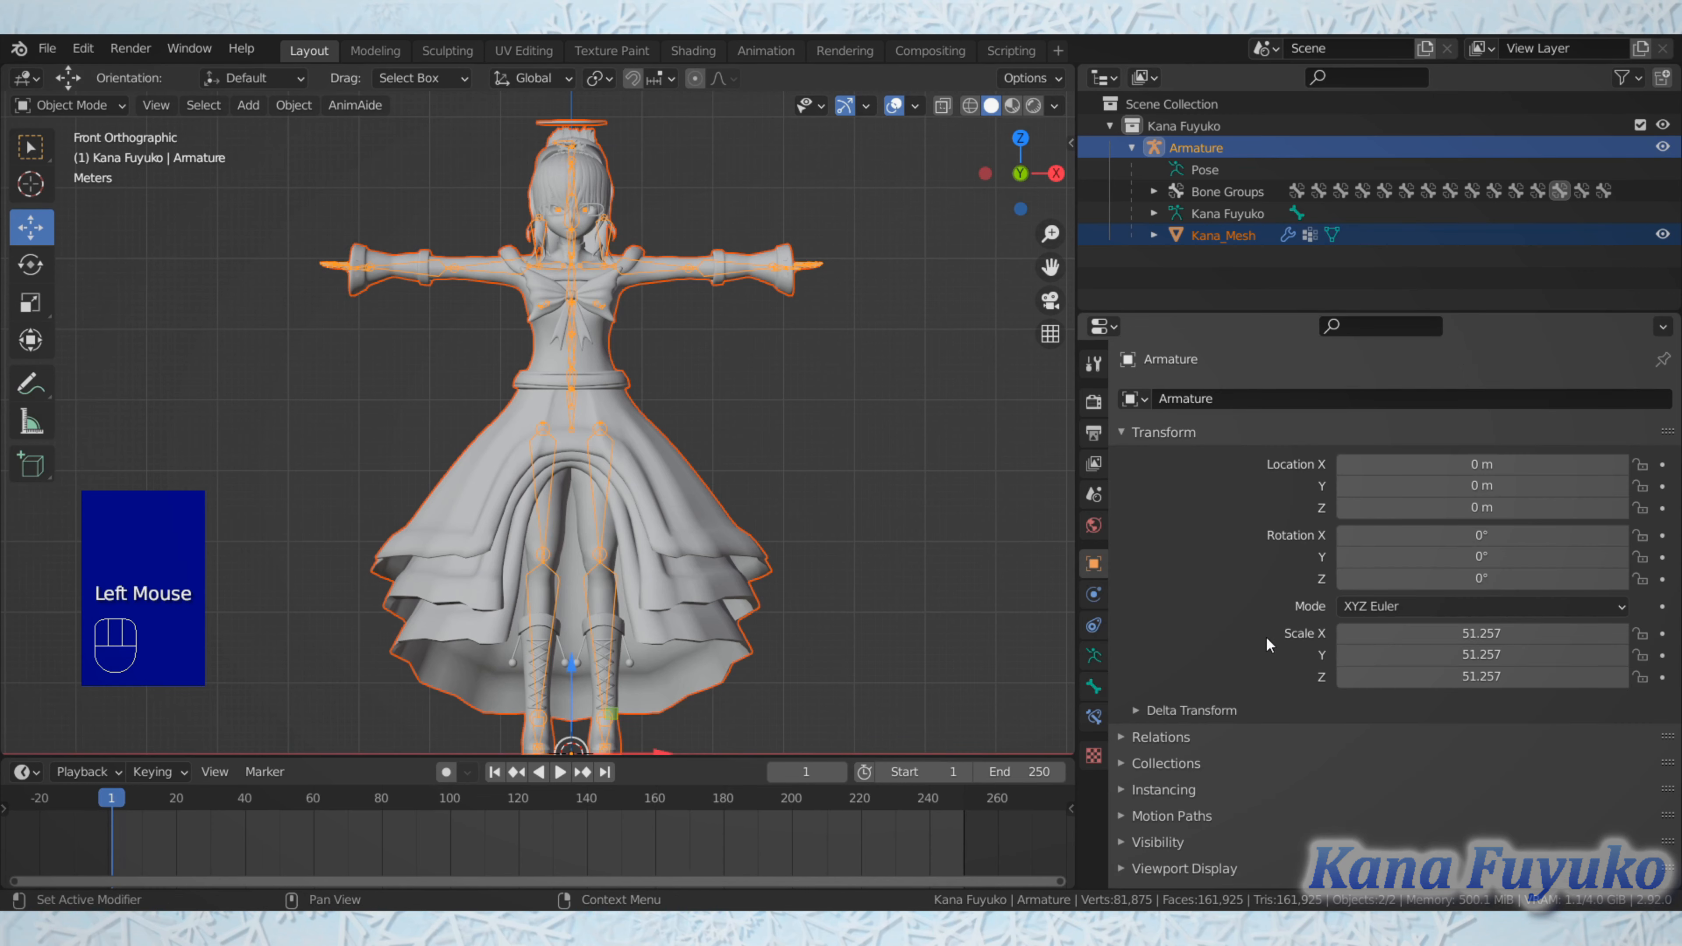
{"action": "scroll", "coordinate": [1159, 550], "scroll_direction": "down", "scroll_amount": 2}
{"action": "scroll", "coordinate": [1159, 550], "scroll_direction": "up", "scroll_amount": 3}
{"action": "left_click", "coordinate": [1094, 525]}
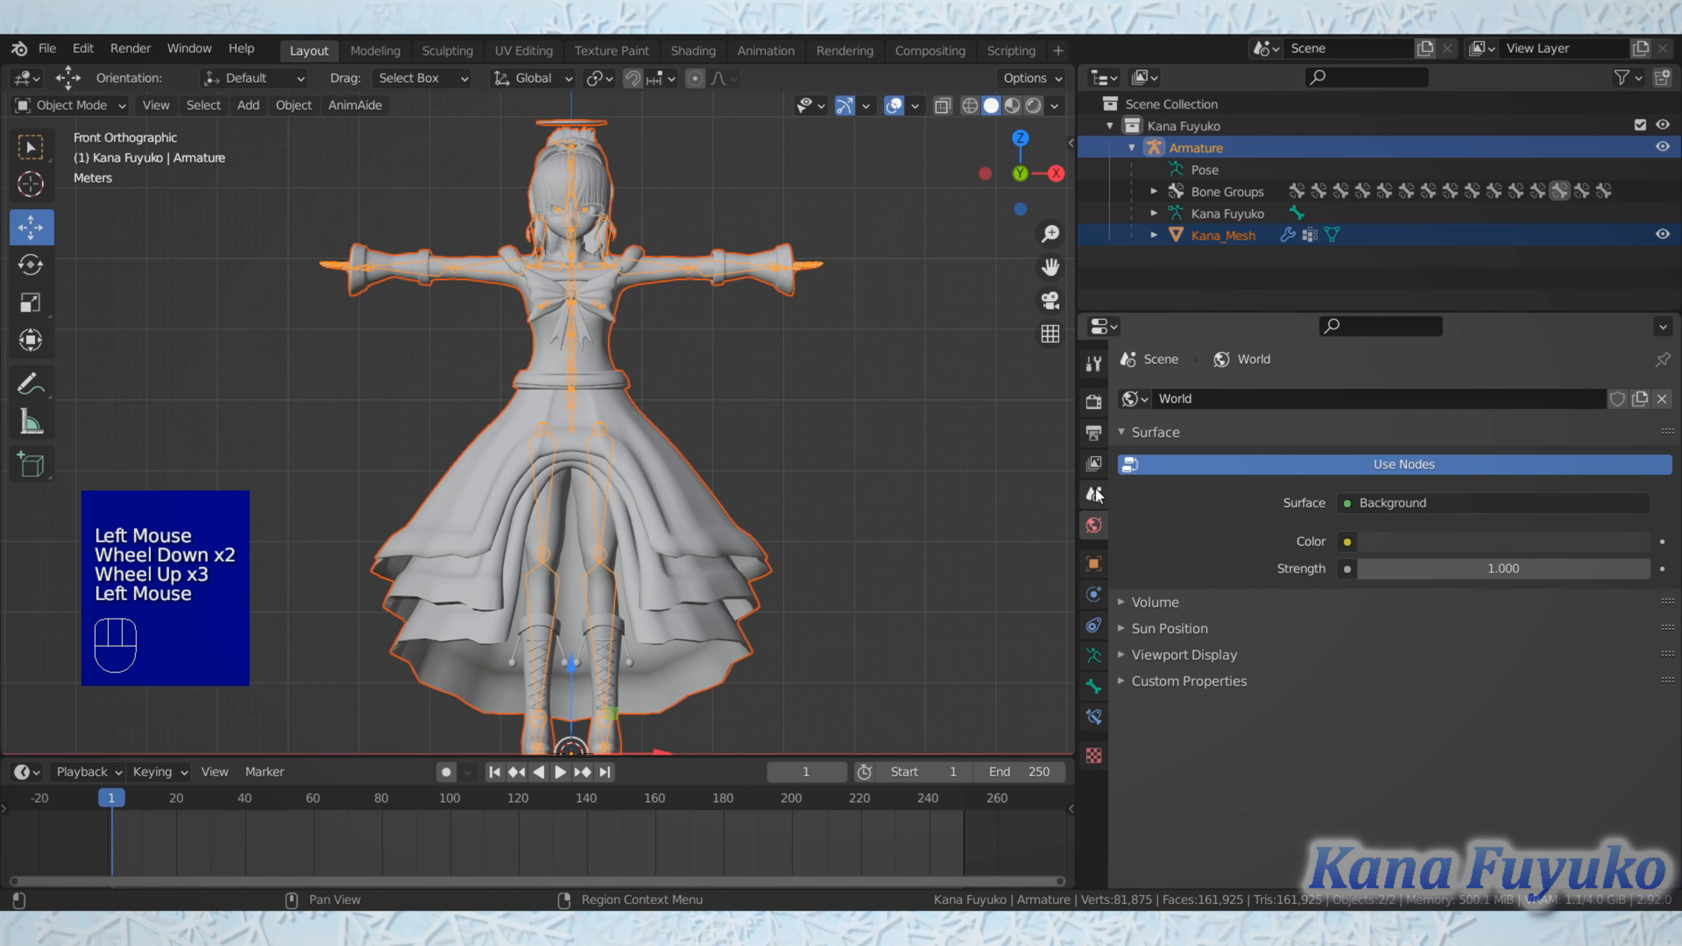
{"action": "left_click", "coordinate": [1093, 494]}
{"action": "scroll", "coordinate": [1188, 560], "scroll_direction": "down", "scroll_amount": 3}
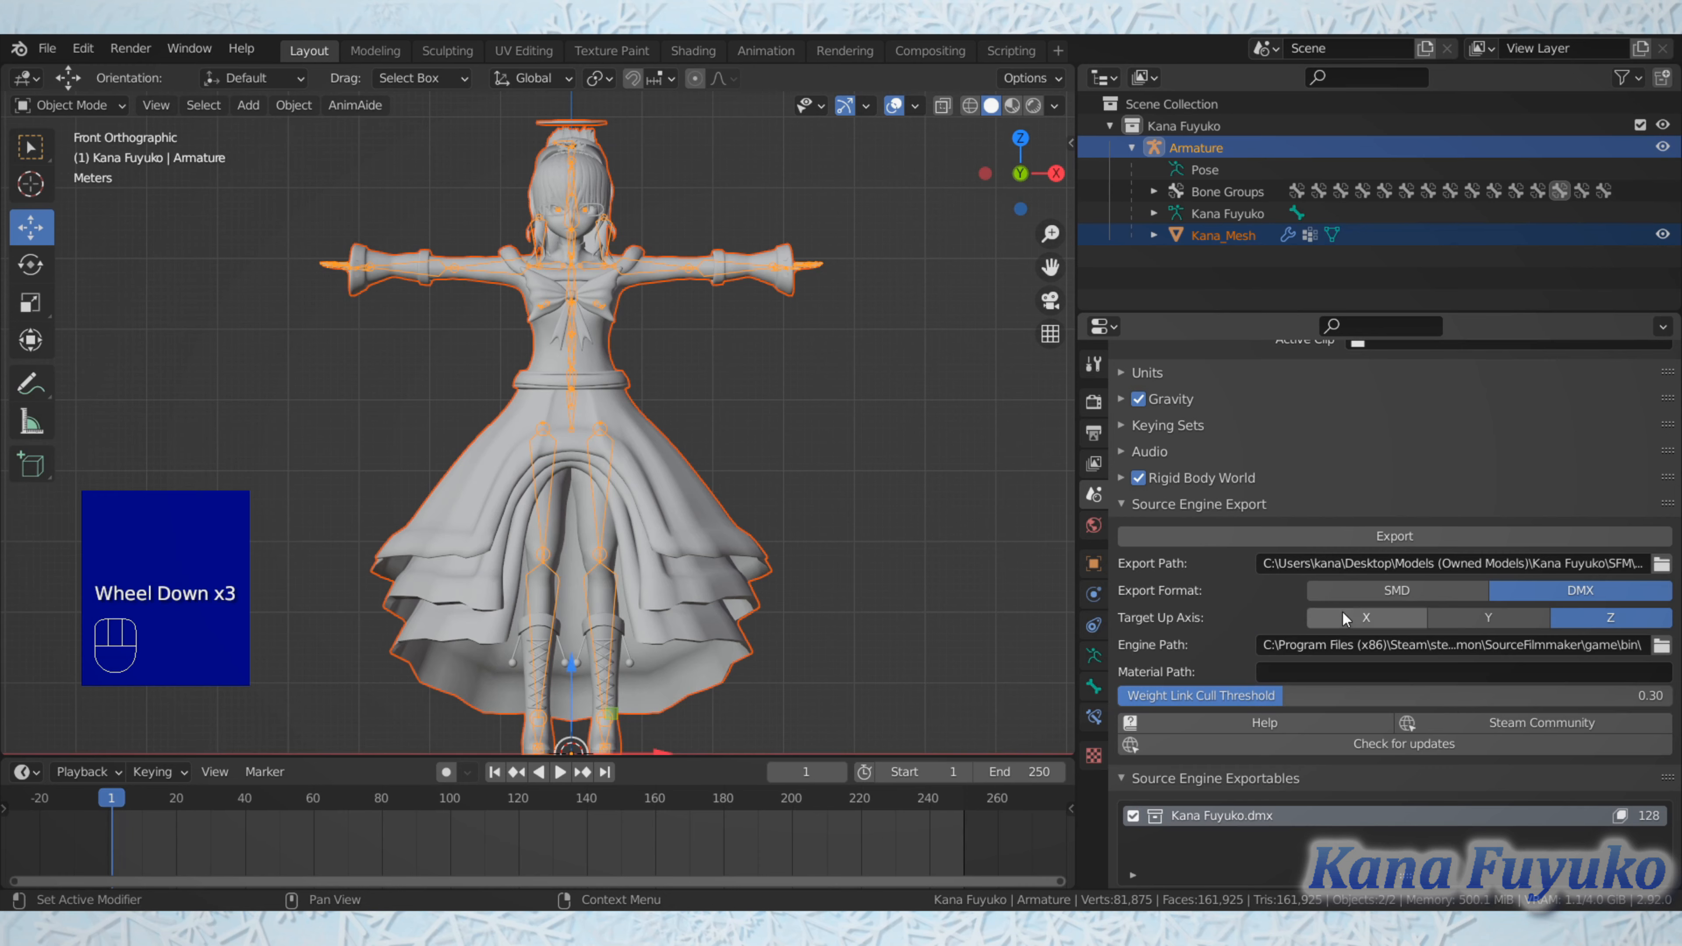
{"action": "scroll", "coordinate": [1351, 616], "scroll_direction": "down", "scroll_amount": 3}
{"action": "scroll", "coordinate": [1358, 622], "scroll_direction": "up", "scroll_amount": 1}
{"action": "scroll", "coordinate": [1357, 622], "scroll_direction": "up", "scroll_amount": 2}
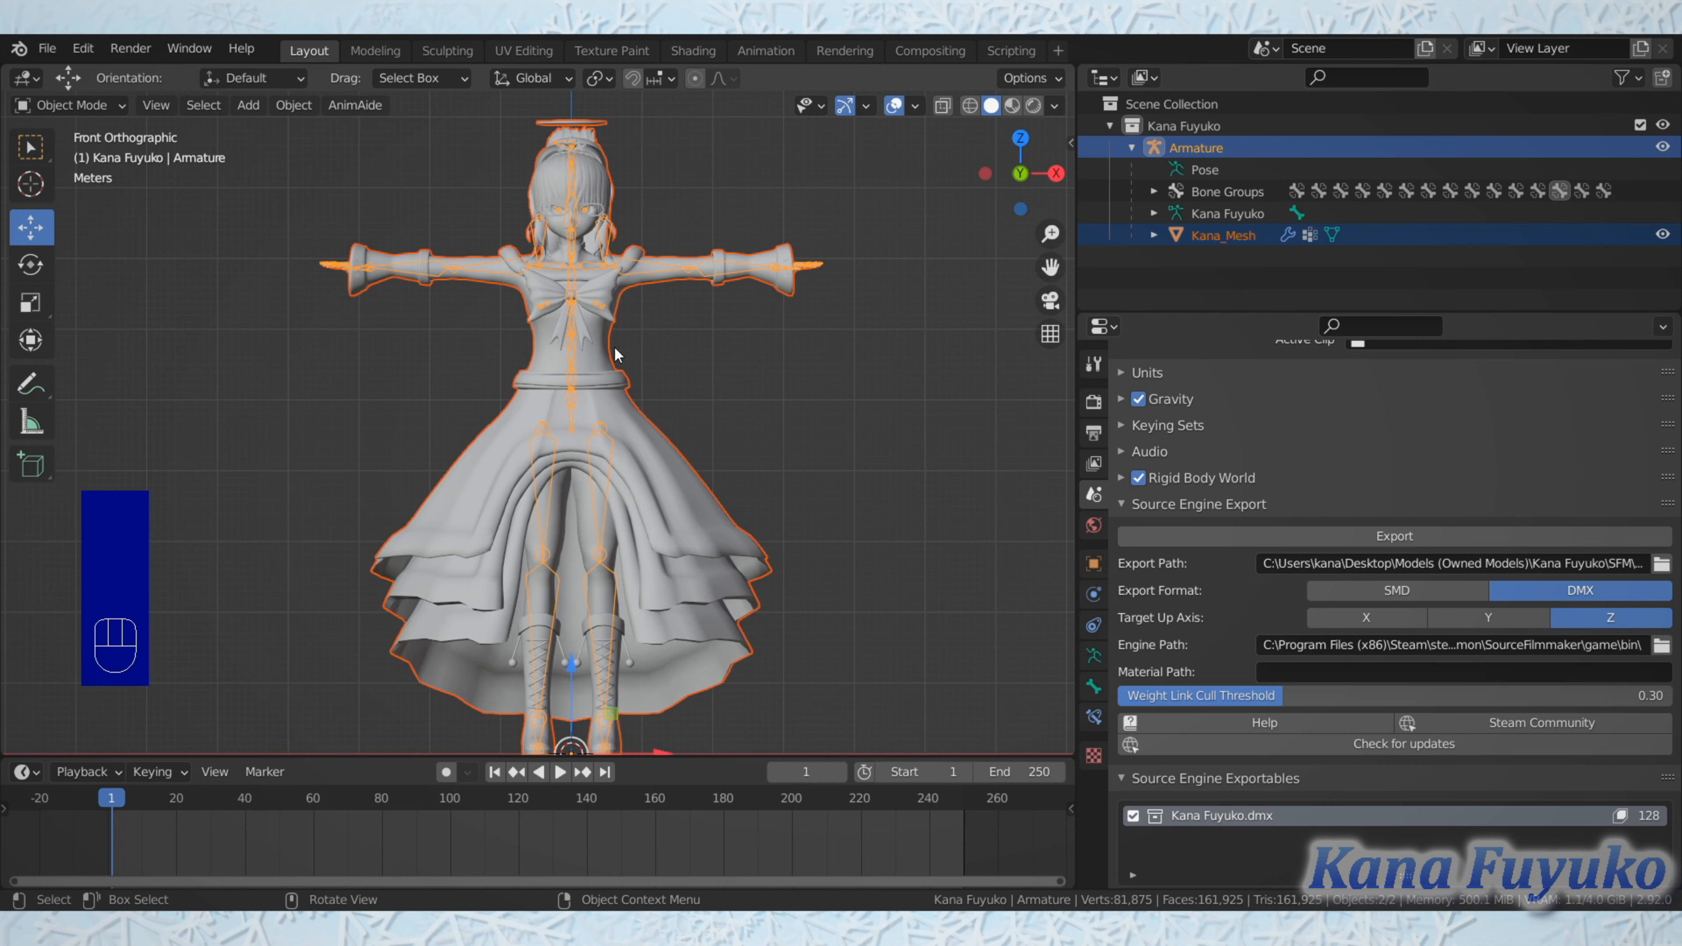
Step: Deselect everything, select only the armature, and examine its bones along the character's torso and arms
{"action": "left_click", "coordinate": [690, 358]}
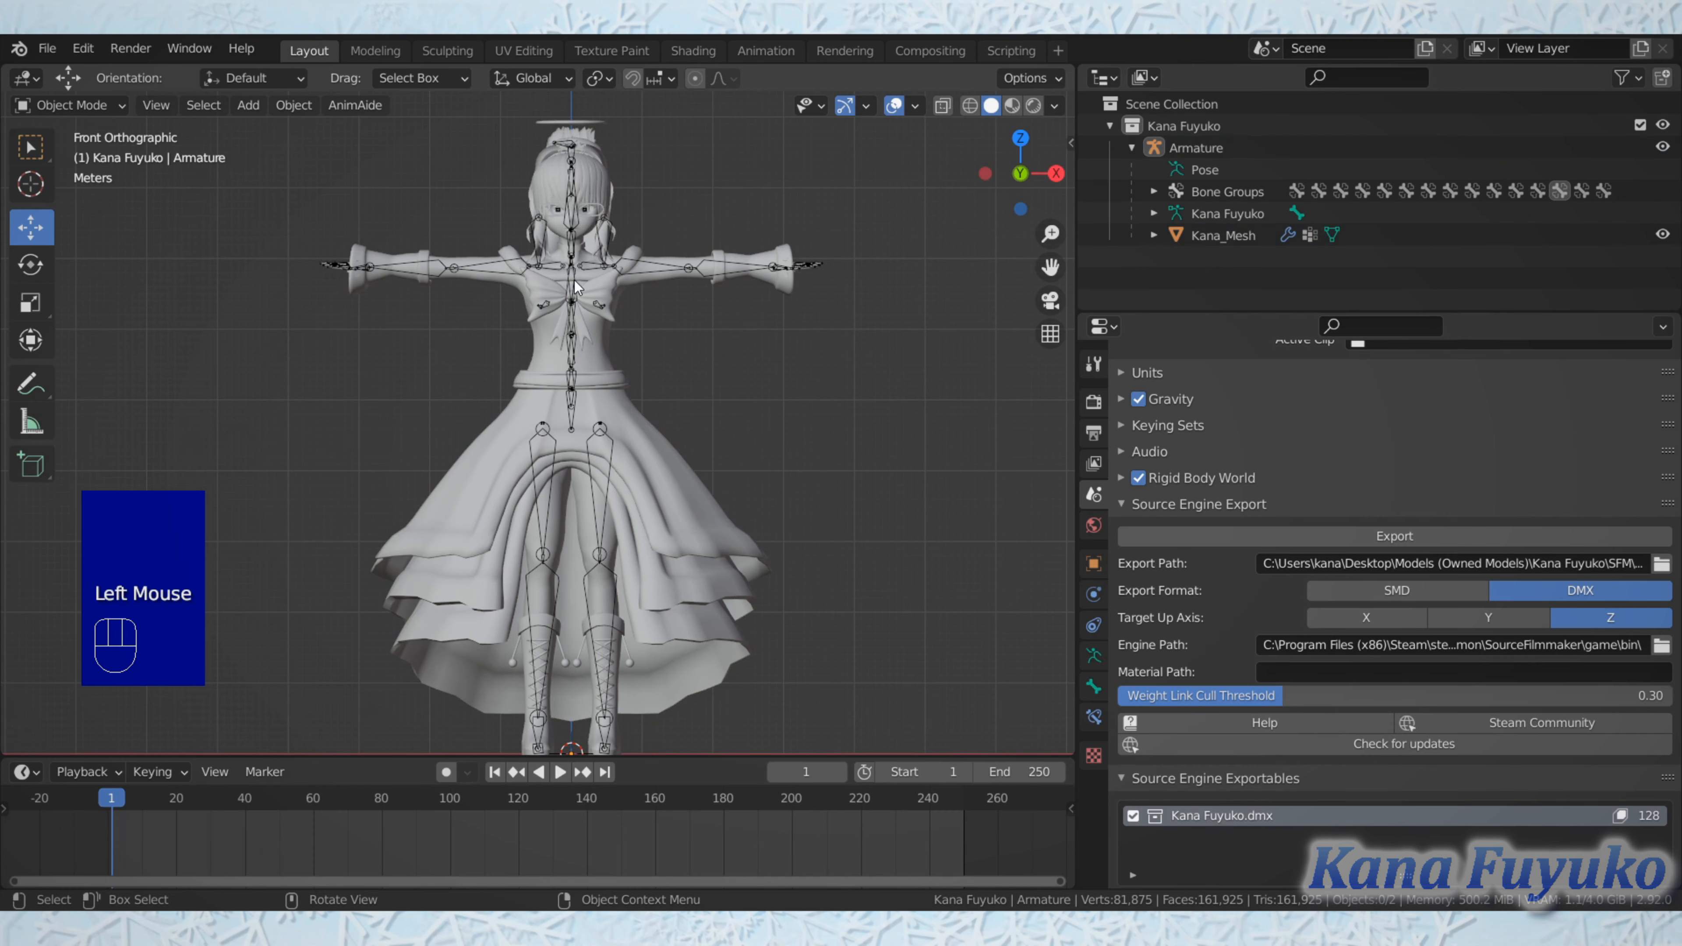
{"action": "double_click", "coordinate": [568, 289]}
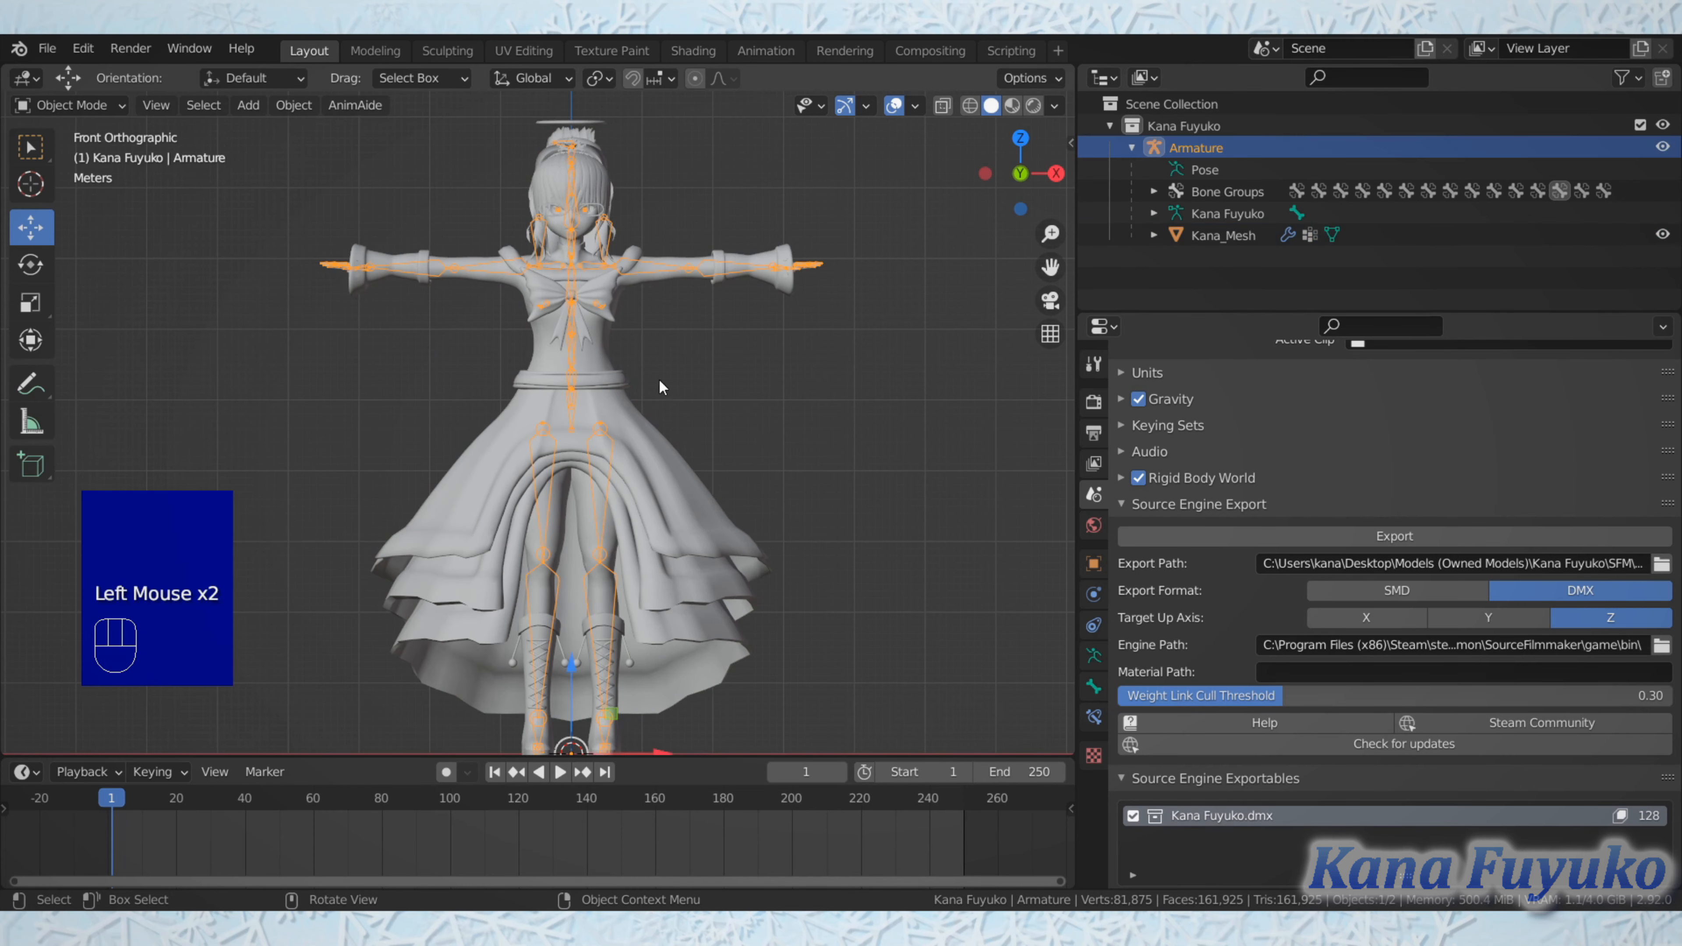
{"action": "middle_click_drag", "start_coordinate": [568, 363], "coordinate": [573, 437]}
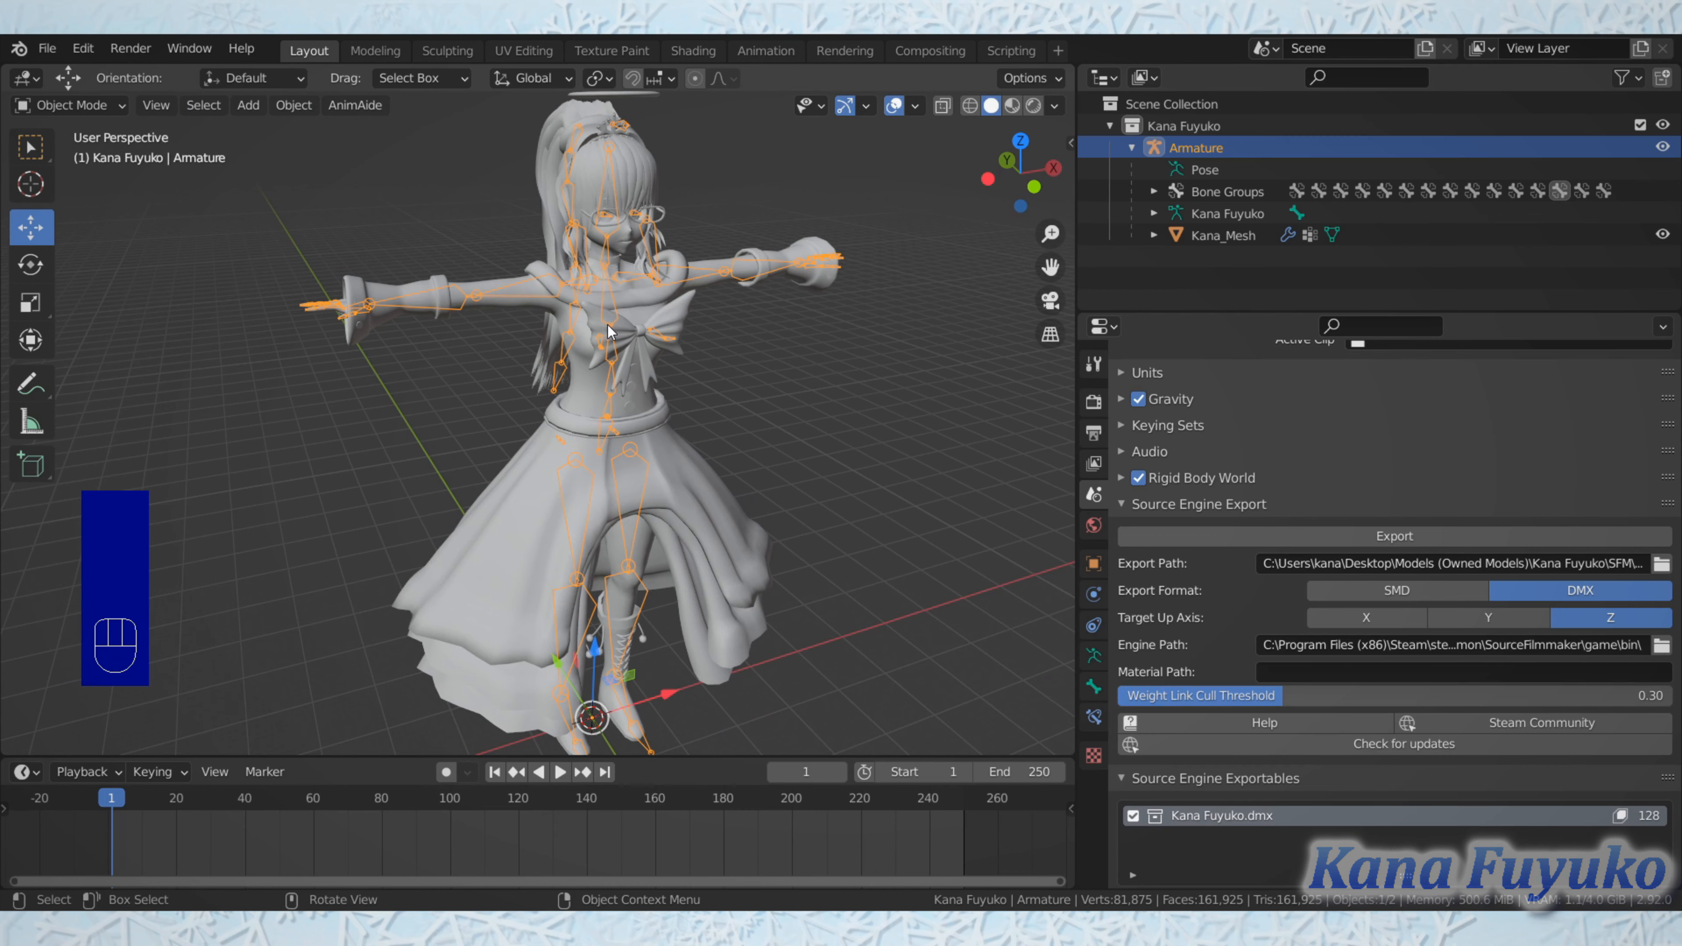
{"action": "middle_click_drag", "start_coordinate": [607, 325], "coordinate": [516, 336], "text": "shift"}
{"action": "scroll", "coordinate": [529, 441], "scroll_direction": "up", "scroll_amount": 2}
{"action": "scroll", "coordinate": [528, 441], "scroll_direction": "down", "scroll_amount": 1}
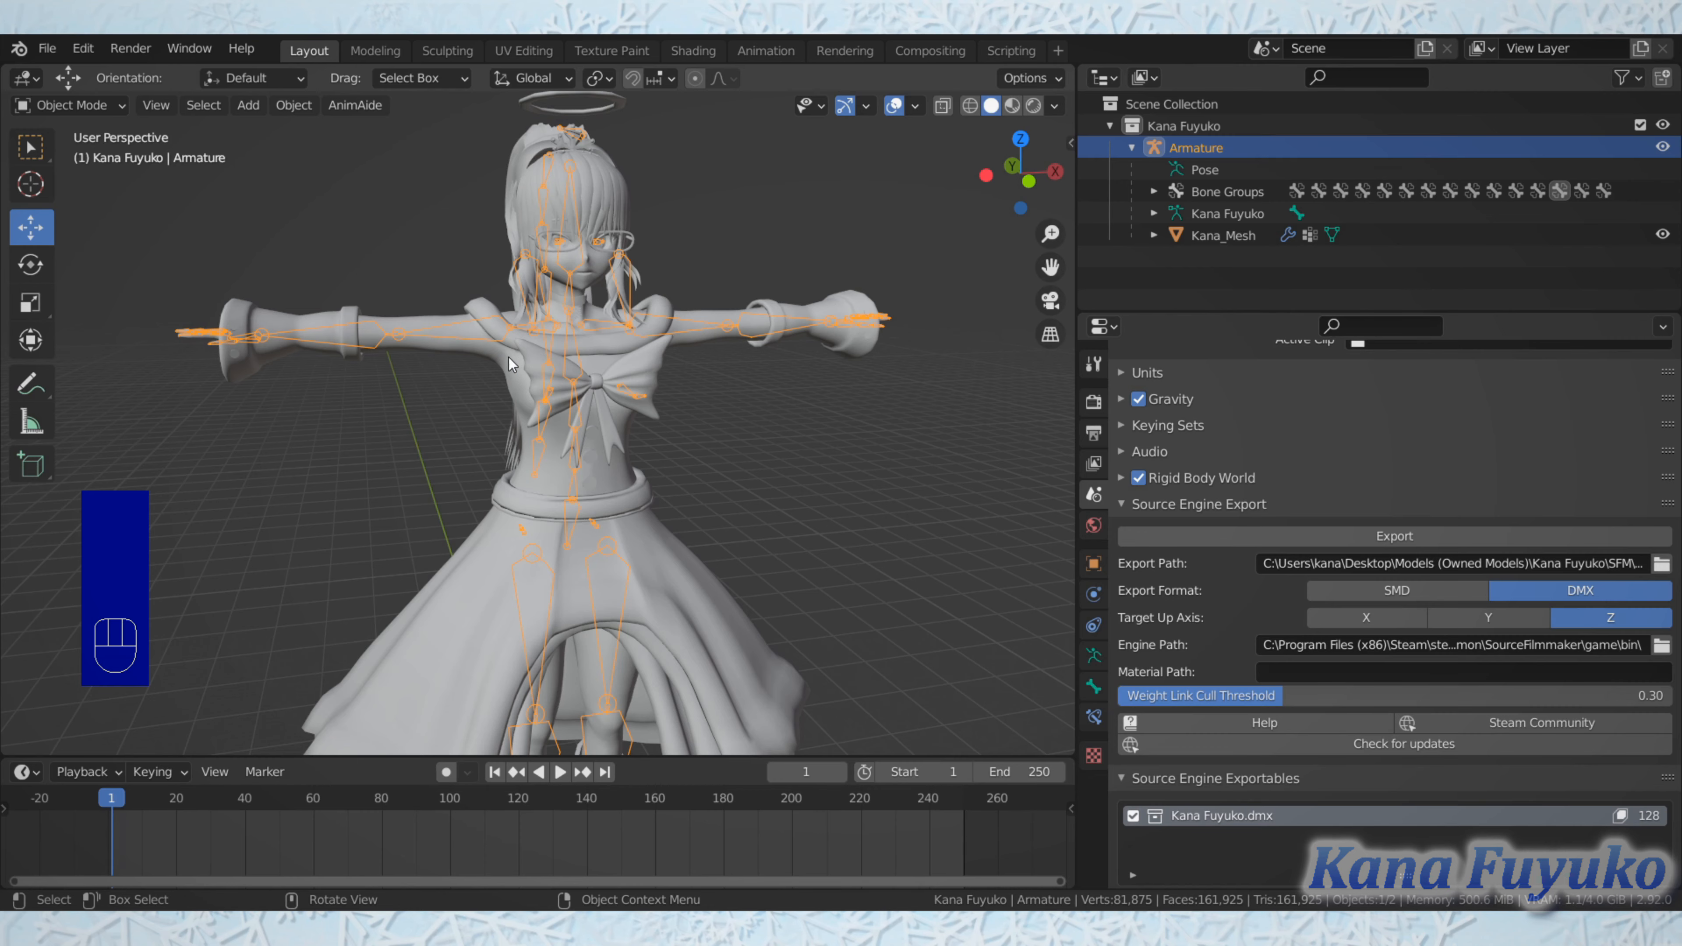
{"action": "middle_click_drag", "start_coordinate": [500, 350], "coordinate": [422, 381]}
{"action": "scroll", "coordinate": [544, 363], "scroll_direction": "up", "scroll_amount": 2}
{"action": "scroll", "coordinate": [528, 383], "scroll_direction": "up", "scroll_amount": 1}
{"action": "scroll", "coordinate": [421, 402], "scroll_direction": "down", "scroll_amount": 2}
{"action": "scroll", "coordinate": [420, 402], "scroll_direction": "up", "scroll_amount": 1}
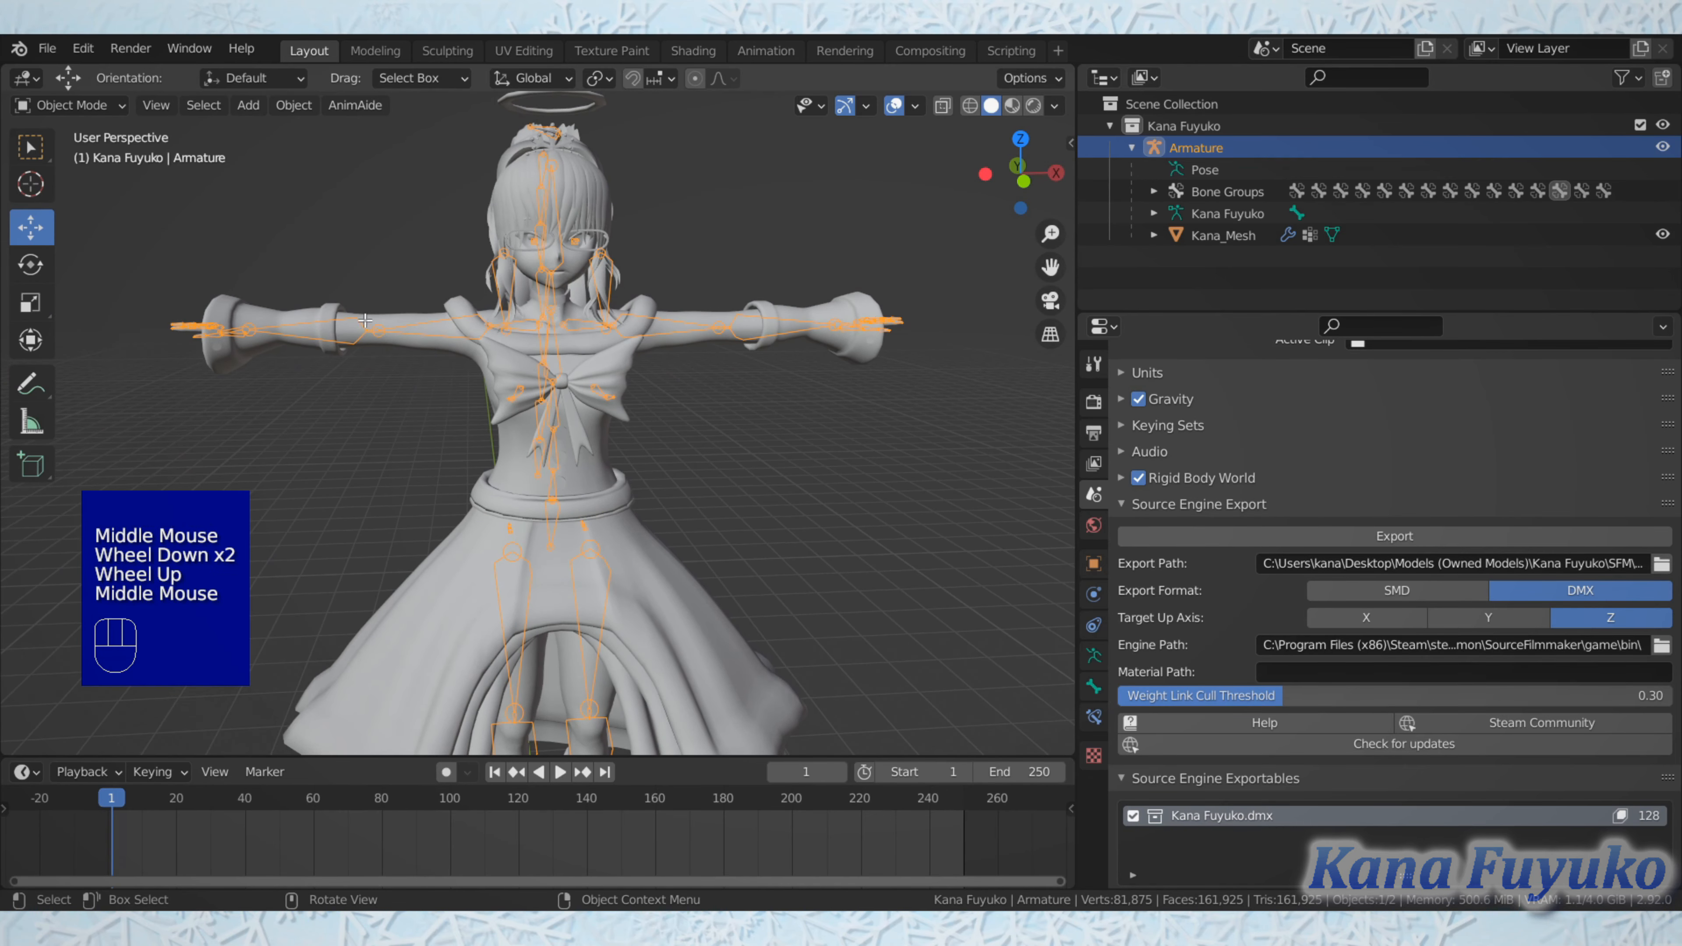
Step: In Edit Mode, select the bip_upperArm_R bone and enable X-axis mirroring, then switch the armature to Pose Mode
{"action": "key", "text": "Tab"}
{"action": "left_click", "coordinate": [433, 336]}
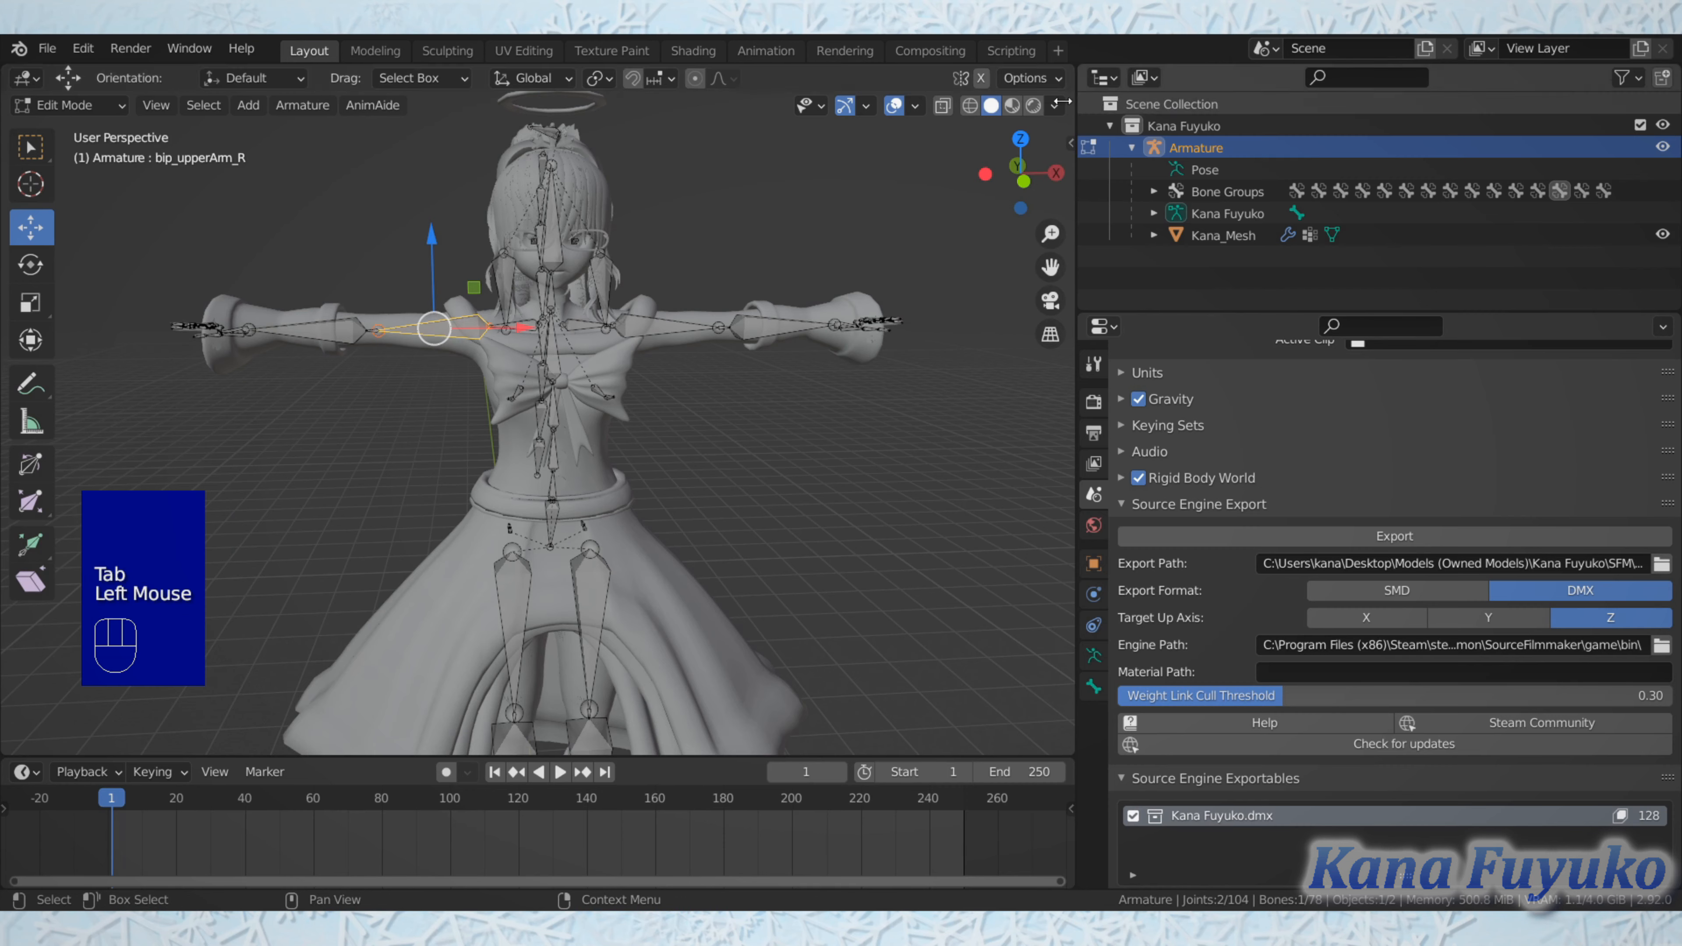
{"action": "left_click", "coordinate": [981, 77]}
{"action": "left_click", "coordinate": [50, 105]}
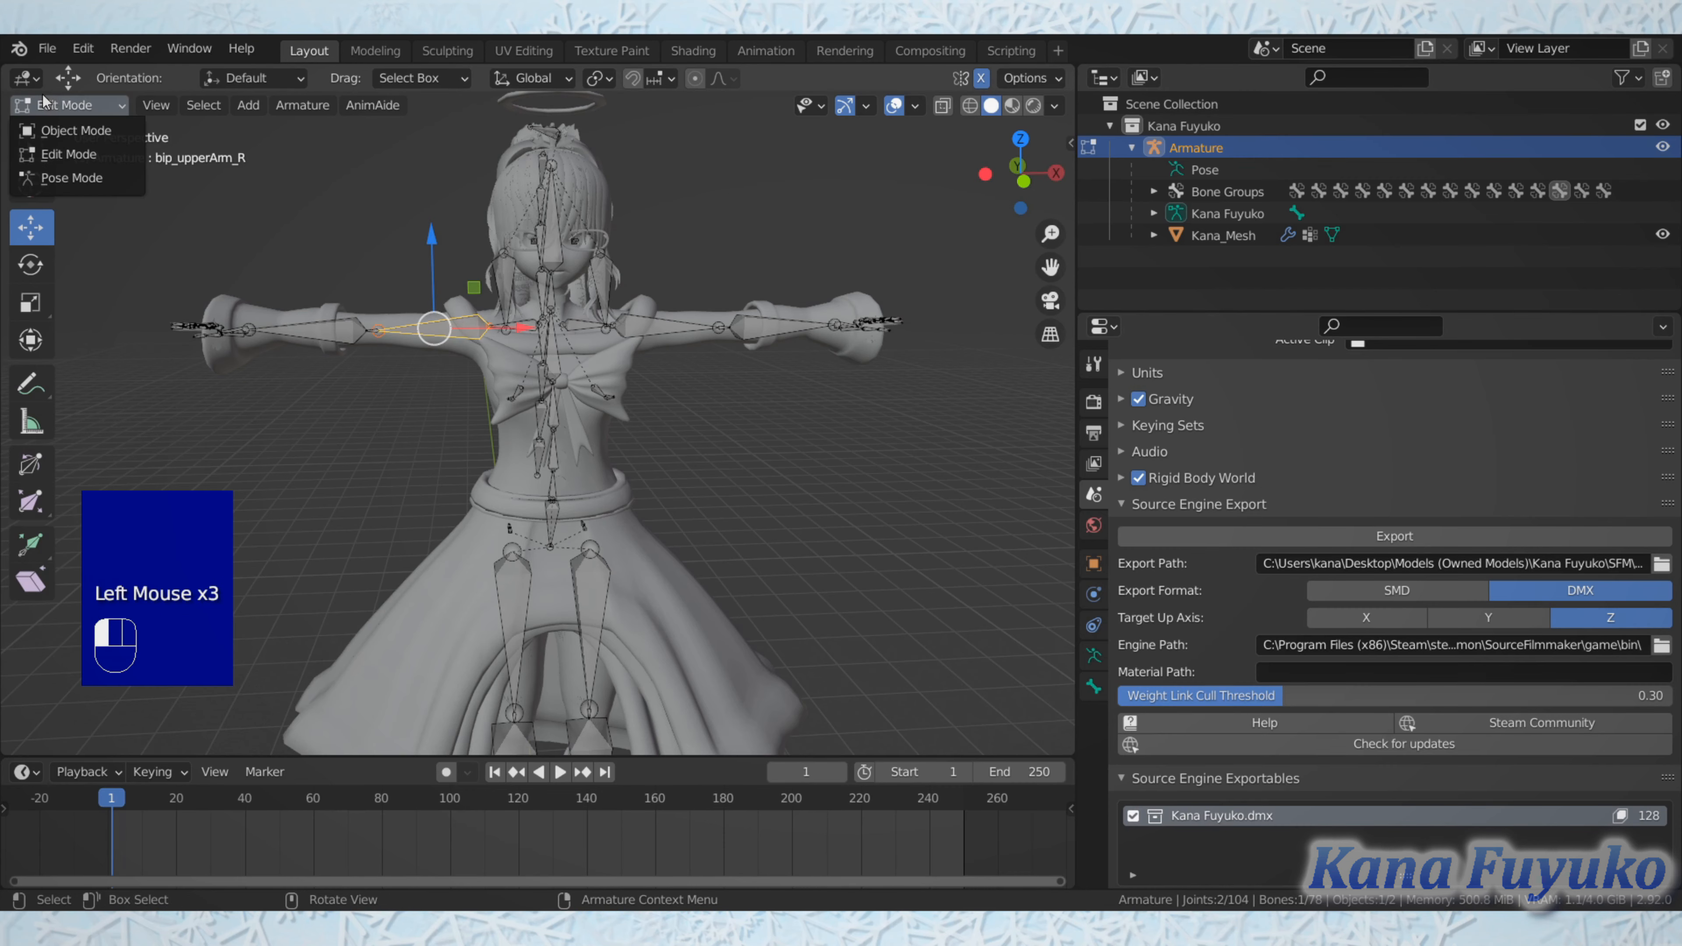
{"action": "left_click", "coordinate": [66, 185]}
{"action": "scroll", "coordinate": [409, 426], "scroll_direction": "up", "scroll_amount": 2}
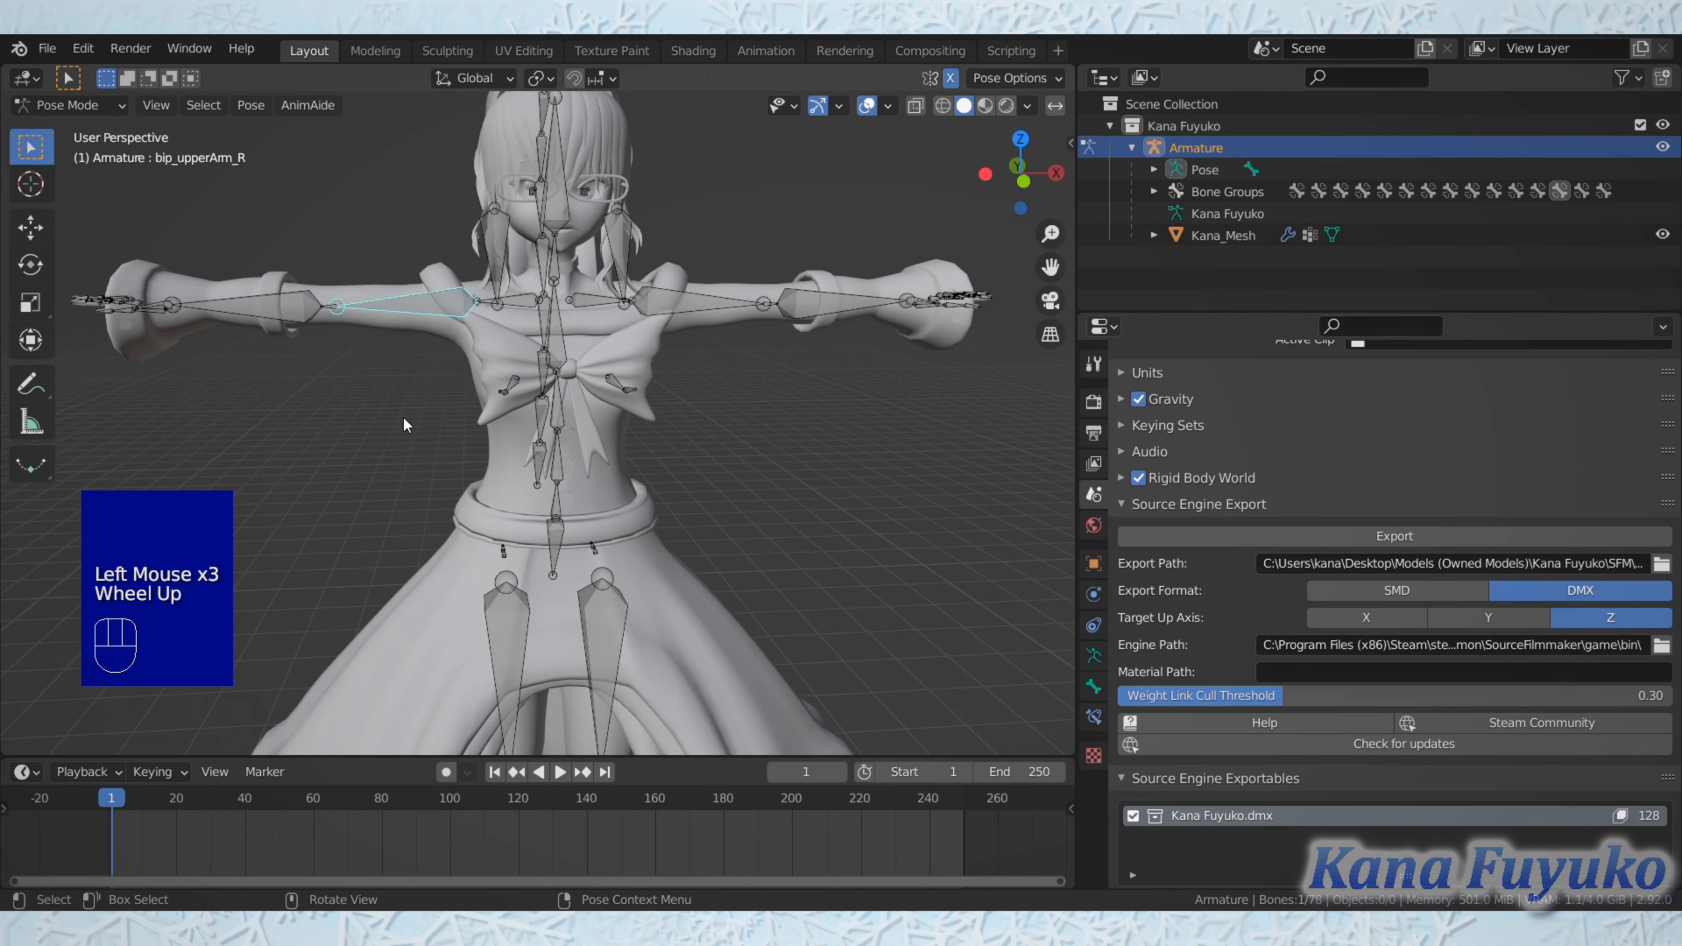
Step: Rotate bip_upperArm_R down about 50 degrees in front view so both arms lower symmetrically
{"action": "key", "text": "KP_1"}
{"action": "key", "text": "r"}
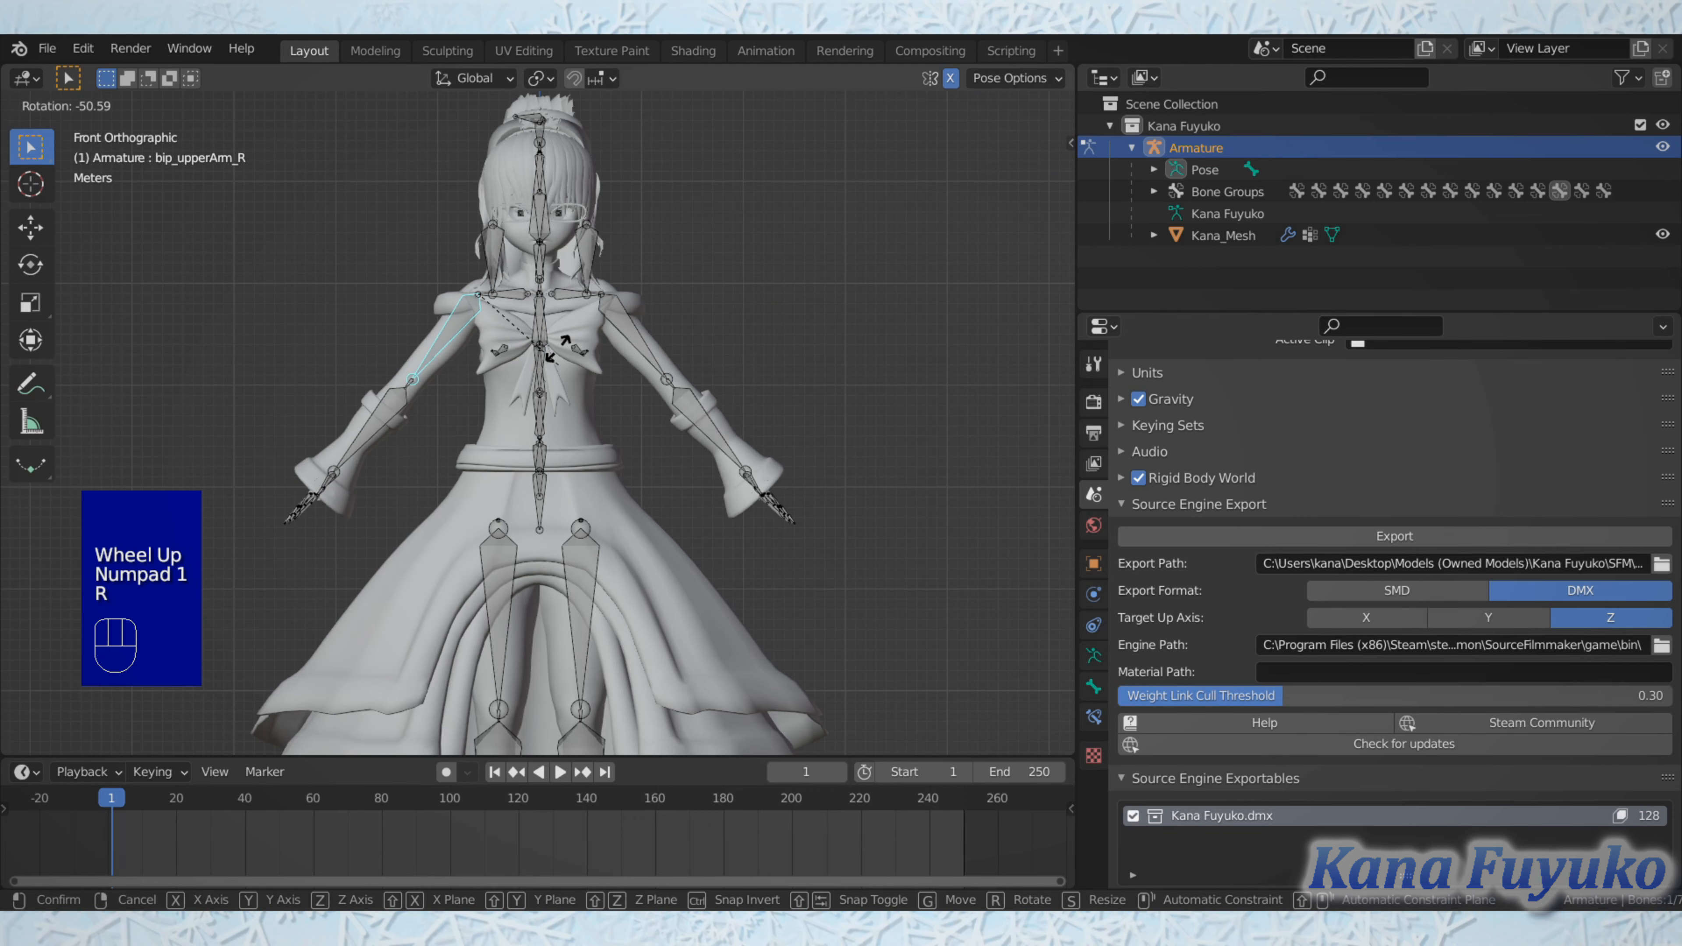
{"action": "left_click", "coordinate": [549, 368]}
Step: Select the bip_lowerArm_R bone and rotate the forearm slightly in the right side view
{"action": "left_click", "coordinate": [463, 428]}
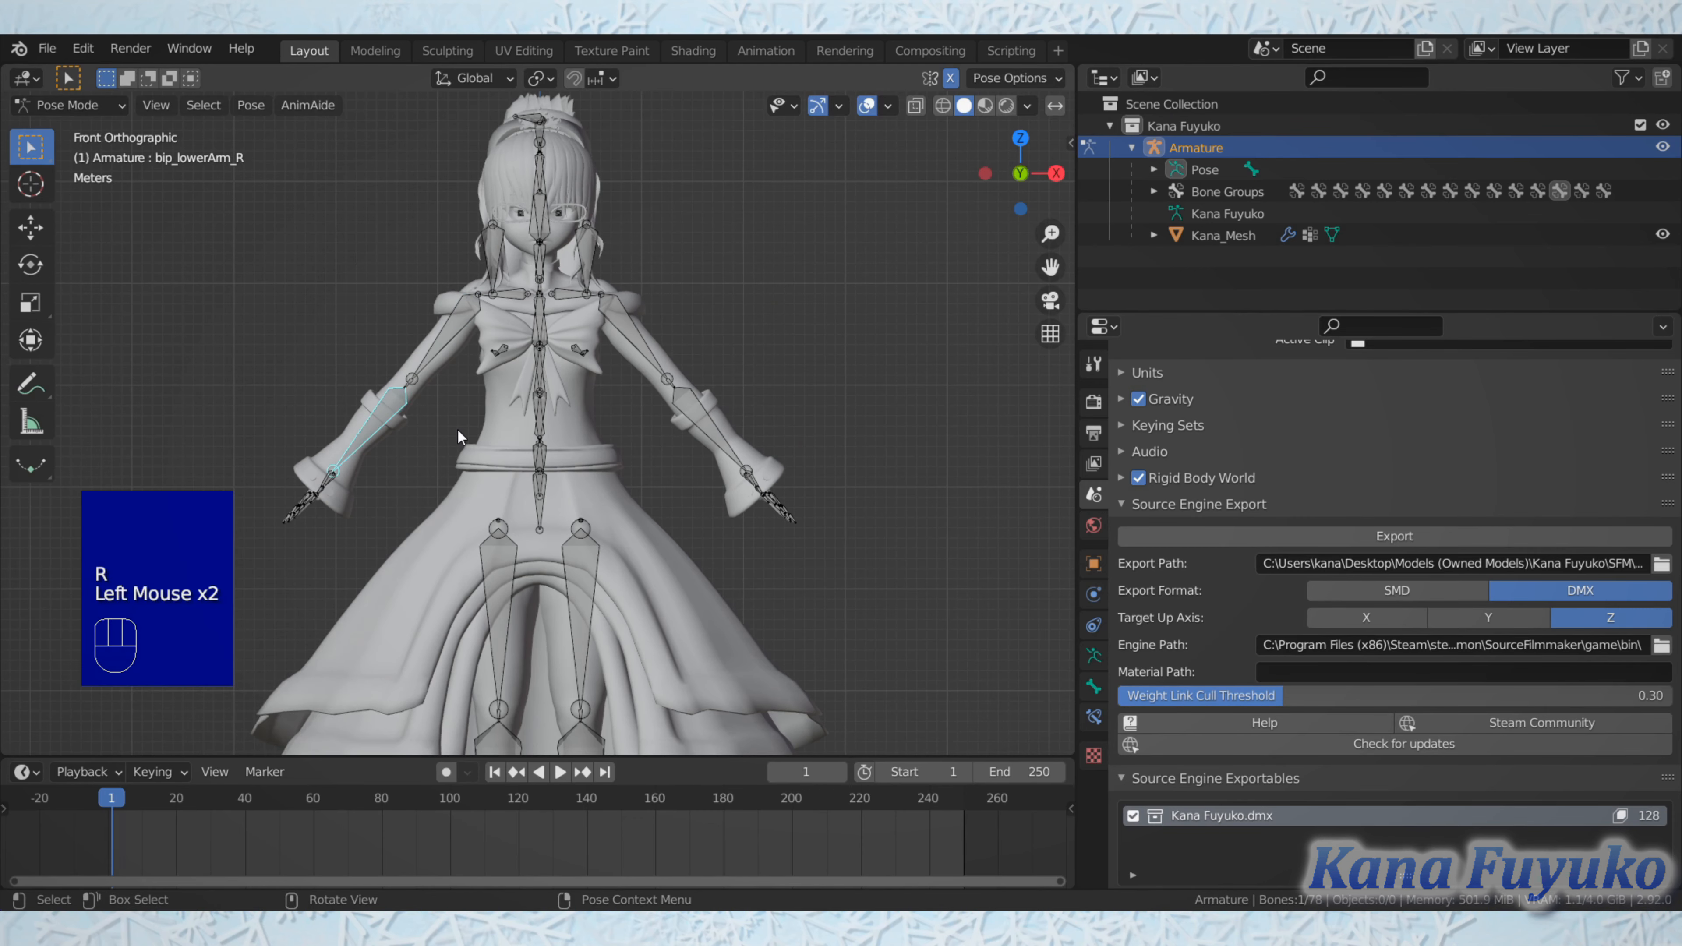
{"action": "scroll", "coordinate": [458, 429], "scroll_direction": "up", "scroll_amount": 2}
{"action": "middle_click_drag", "start_coordinate": [460, 430], "coordinate": [481, 438]}
{"action": "key", "text": "KP_3"}
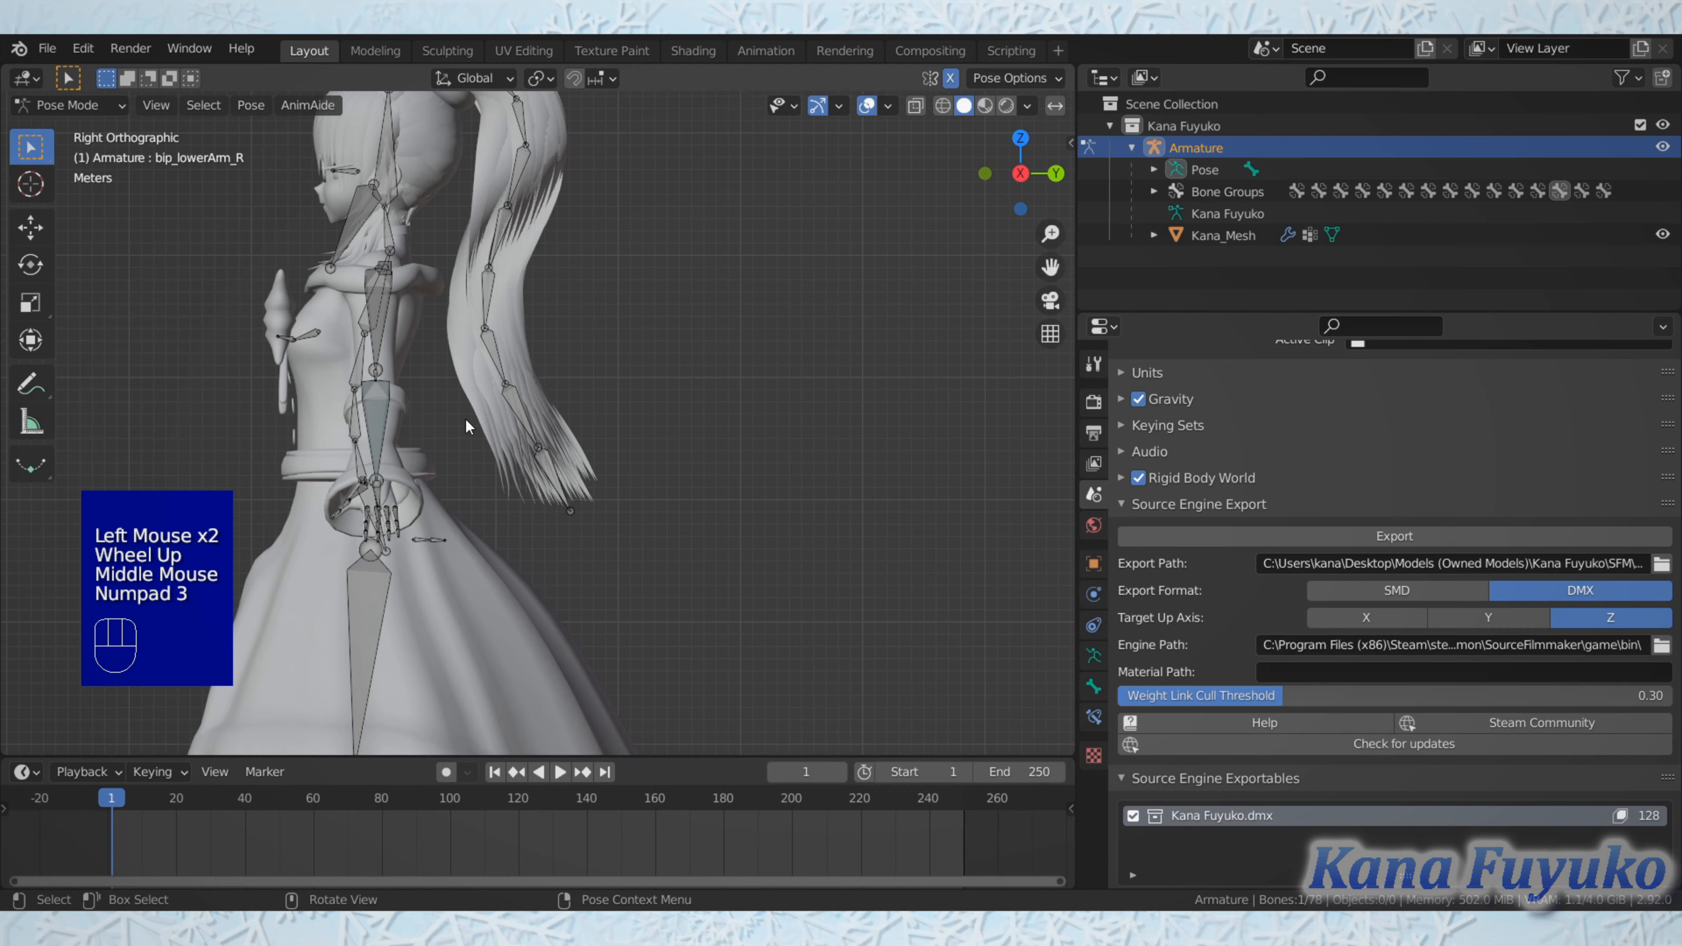
{"action": "key", "text": "r"}
{"action": "left_click", "coordinate": [437, 441]}
{"action": "middle_click_drag", "start_coordinate": [437, 440], "coordinate": [501, 376]}
Step: Rotate bip_upperArm_R further down in front view to bring the arms closer to the body
{"action": "left_click", "coordinate": [418, 274]}
{"action": "key", "text": "KP_1"}
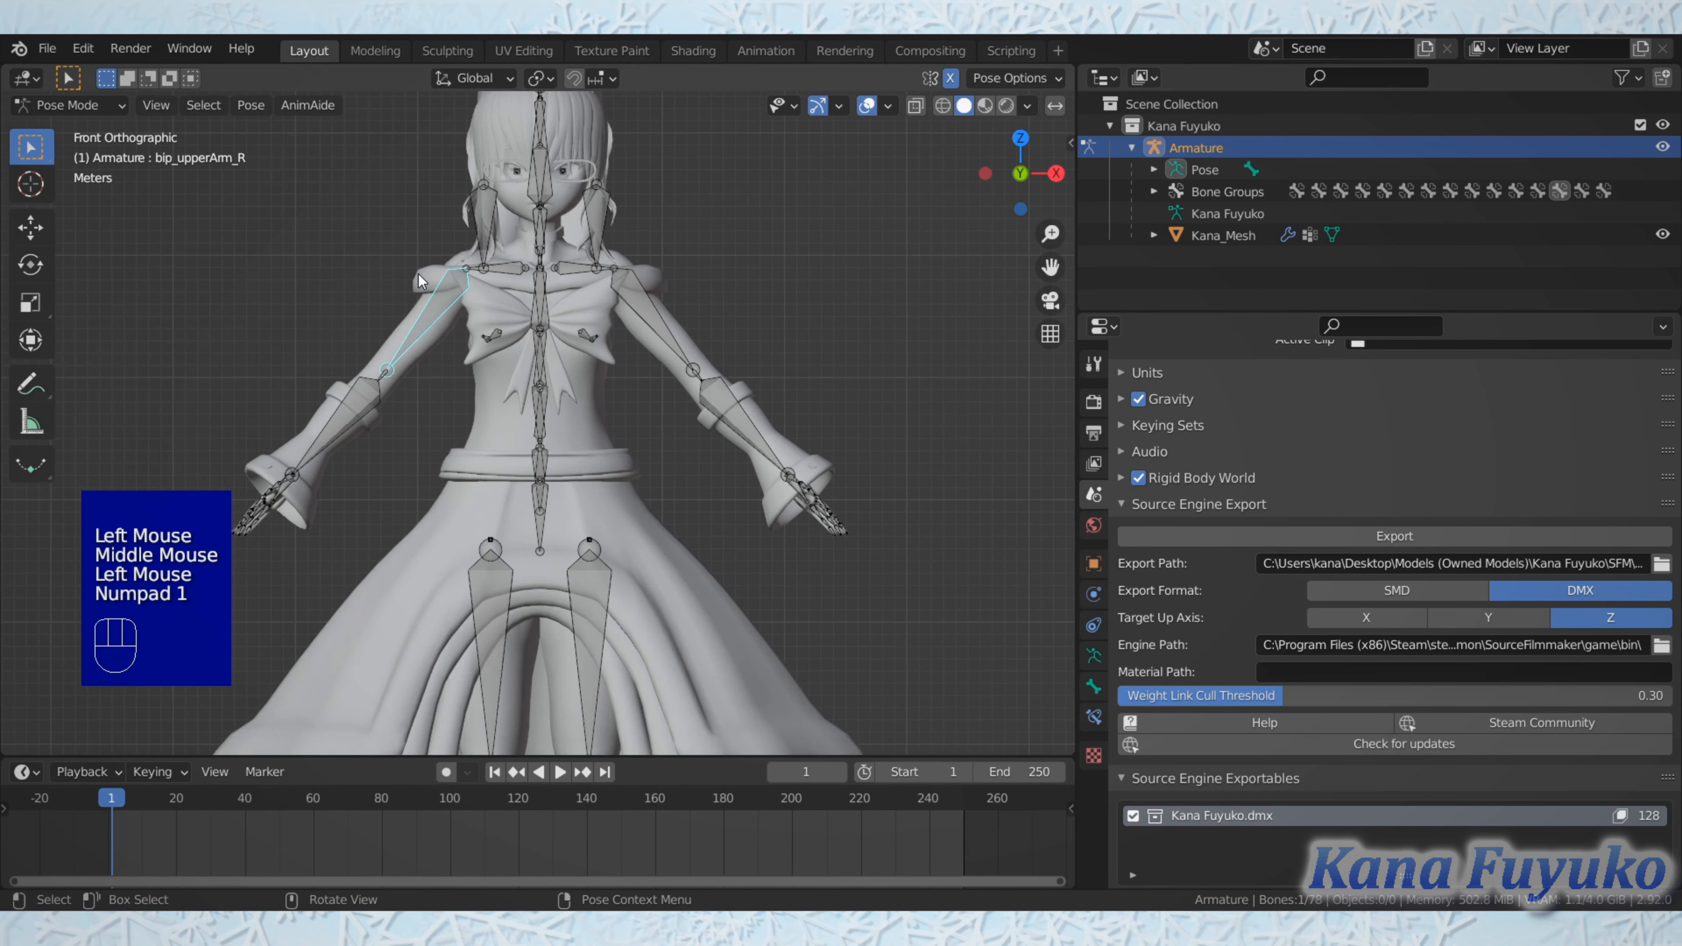
{"action": "key", "text": "r"}
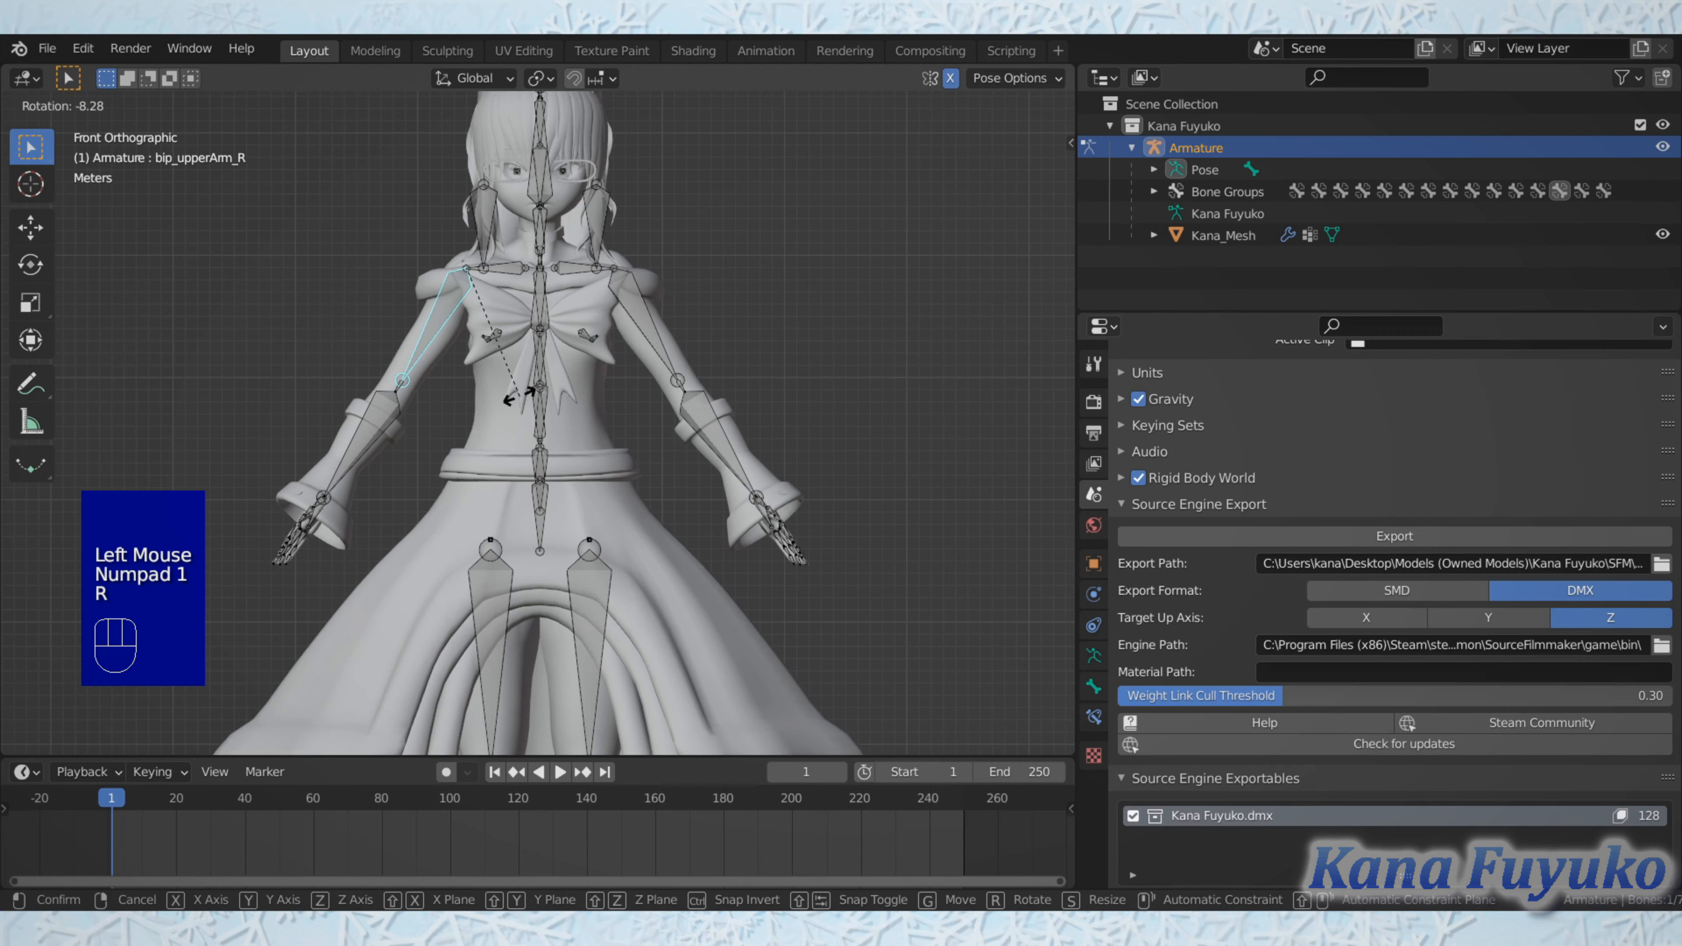
{"action": "left_click", "coordinate": [405, 427]}
Step: Circle-select the four base finger bones of the right hand, starting from bip_index_0_R
{"action": "scroll", "coordinate": [404, 426], "scroll_direction": "up", "scroll_amount": 1, "text": "shift"}
{"action": "middle_click_drag", "start_coordinate": [405, 426], "coordinate": [587, 352], "text": "shift"}
{"action": "scroll", "coordinate": [639, 248], "scroll_direction": "up", "scroll_amount": 3}
{"action": "scroll", "coordinate": [630, 256], "scroll_direction": "up", "scroll_amount": 1, "text": "shift"}
{"action": "scroll", "coordinate": [633, 356], "scroll_direction": "up", "scroll_amount": 2}
{"action": "scroll", "coordinate": [618, 331], "scroll_direction": "down", "scroll_amount": 3}
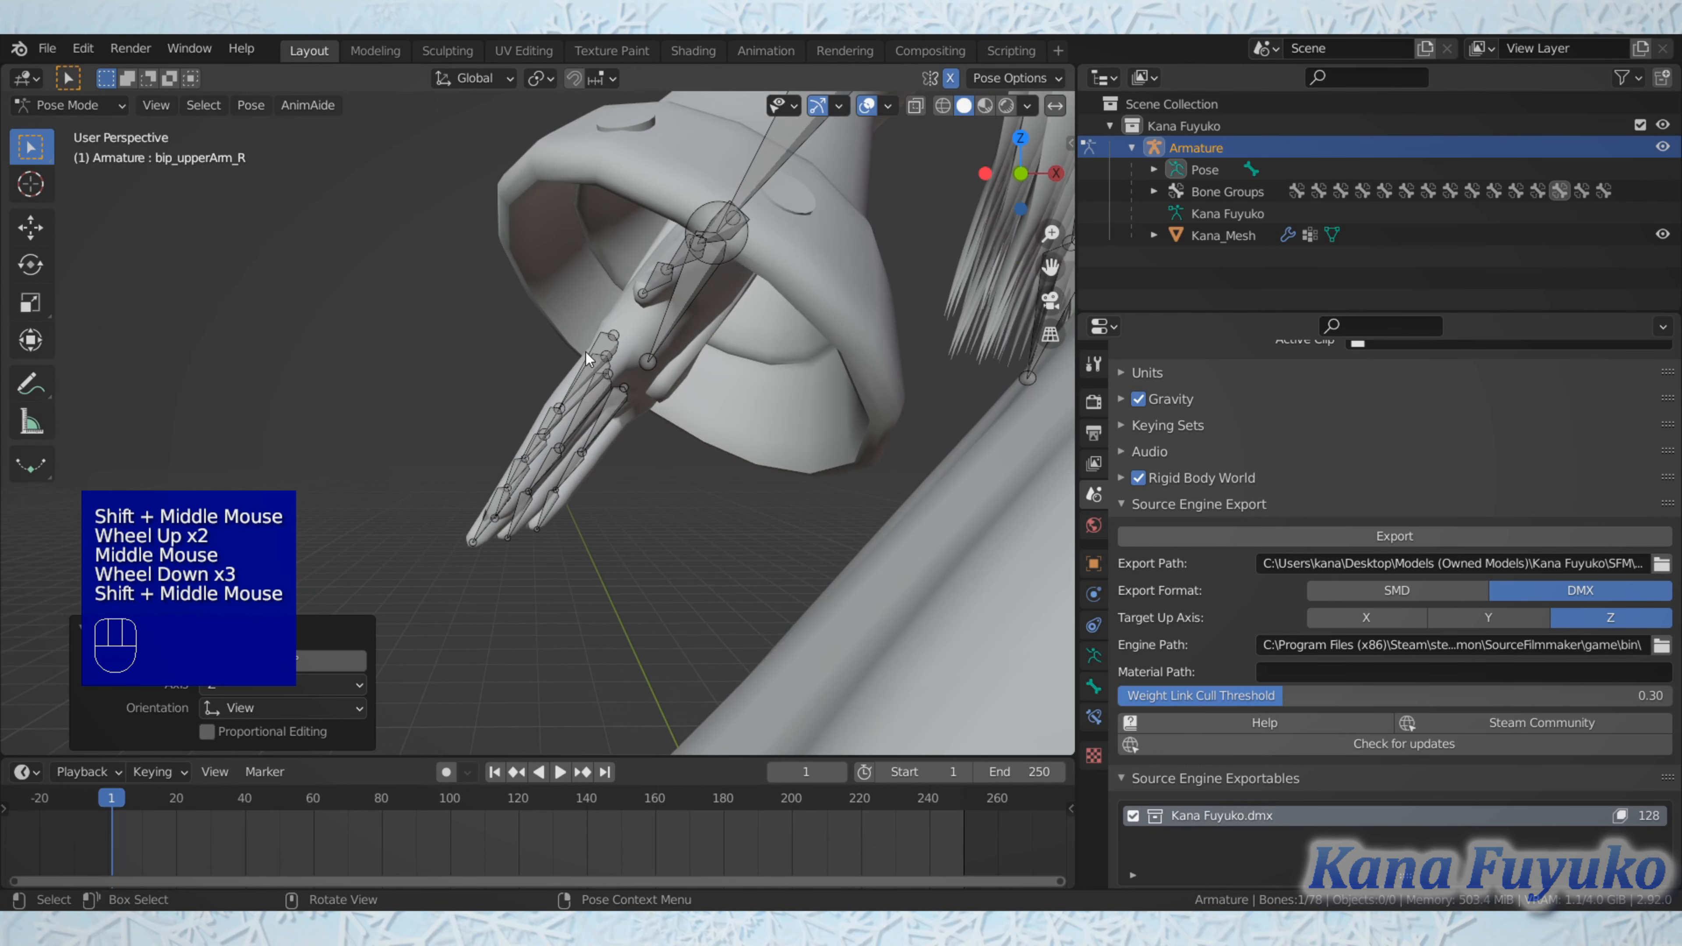
{"action": "left_click", "coordinate": [599, 379]}
{"action": "left_click", "coordinate": [604, 360]}
{"action": "key", "text": "c"}
{"action": "left_click_drag", "start_coordinate": [604, 361], "coordinate": [610, 395]}
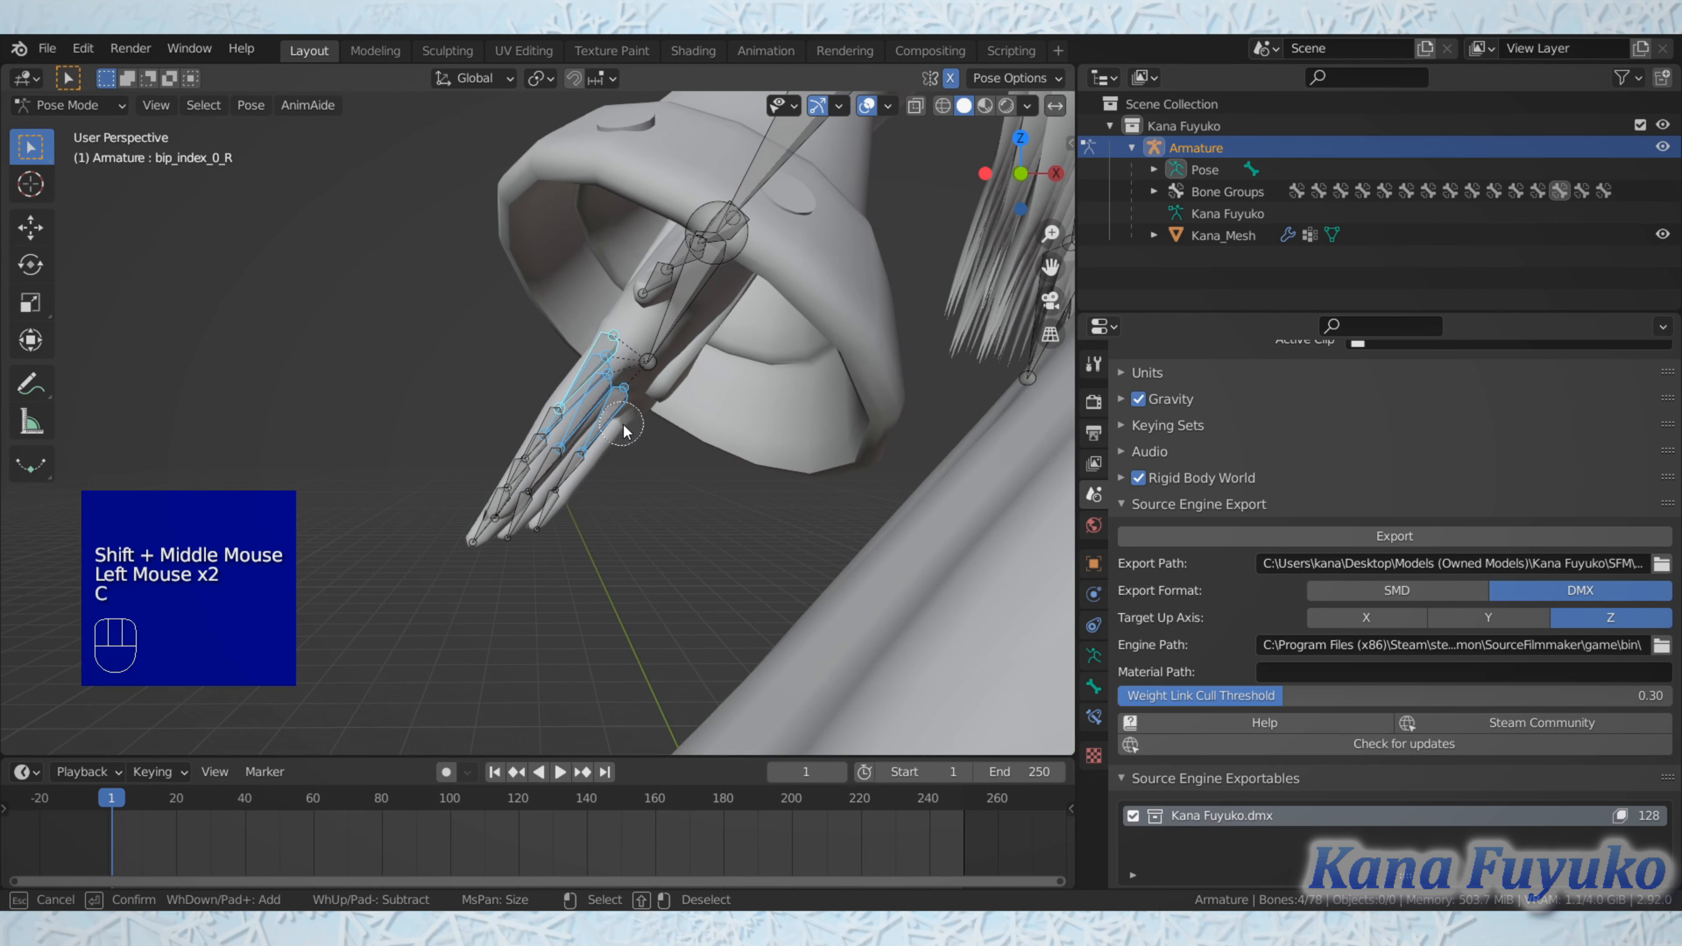
{"action": "right_click", "coordinate": [610, 397]}
Step: Rotate the selected finger bones about -20 degrees in front view, and add a small further rotation the same way
{"action": "key", "text": "KP_1"}
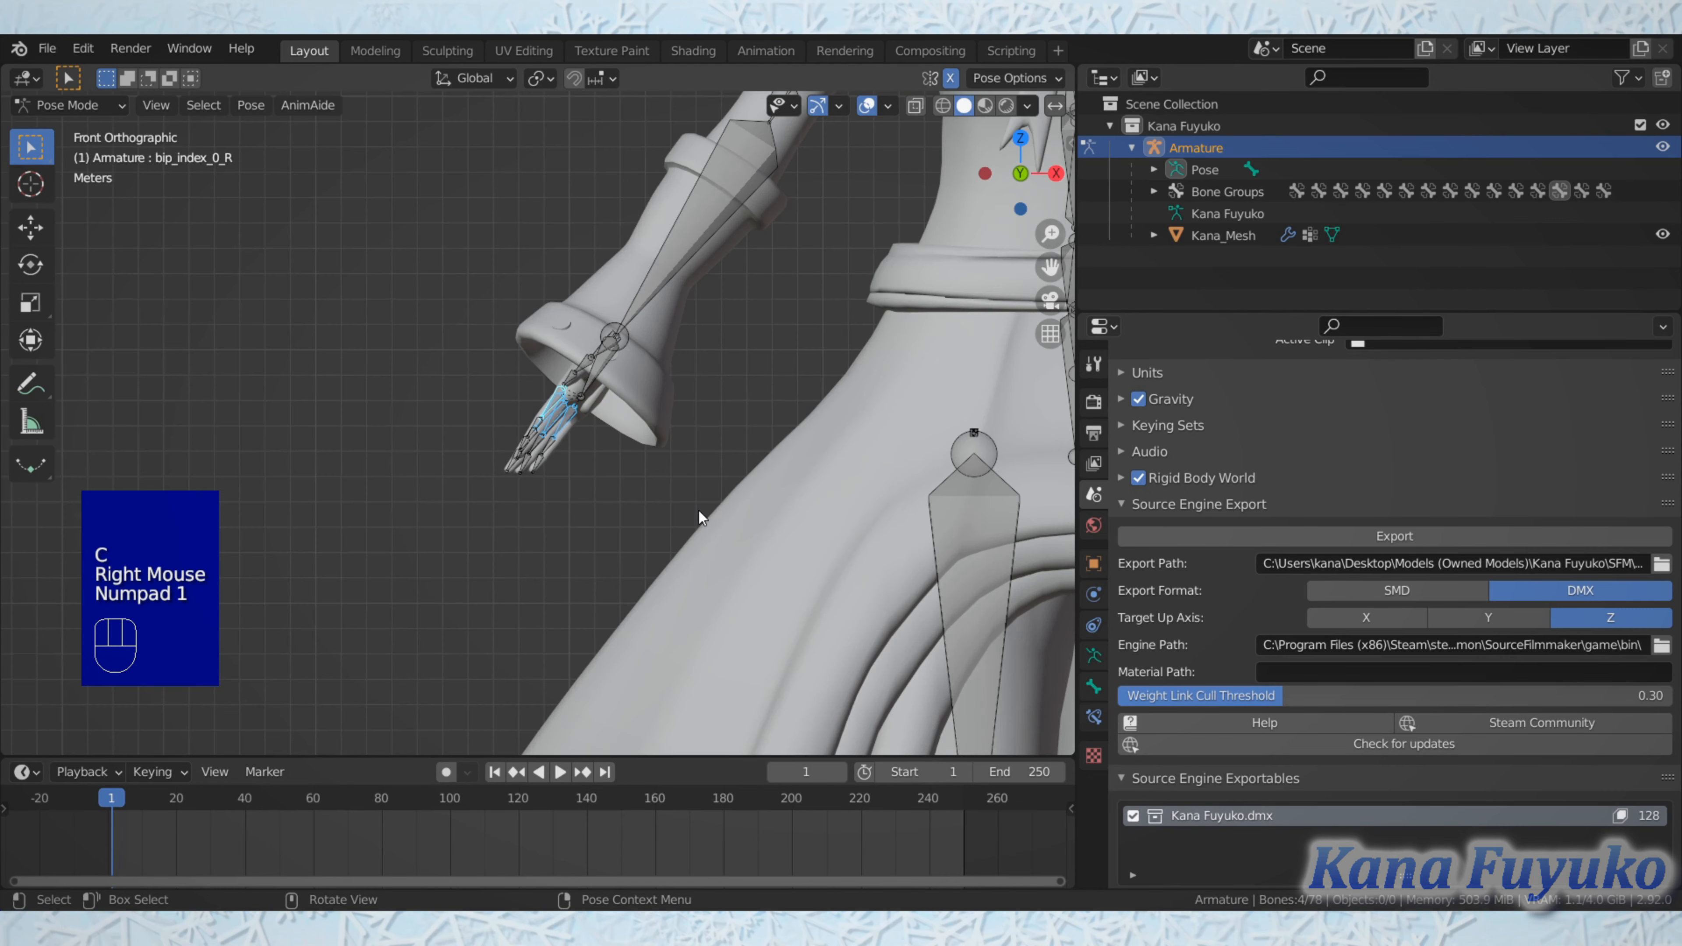
{"action": "key", "text": "r"}
{"action": "left_click", "coordinate": [742, 480]}
{"action": "key", "text": "r"}
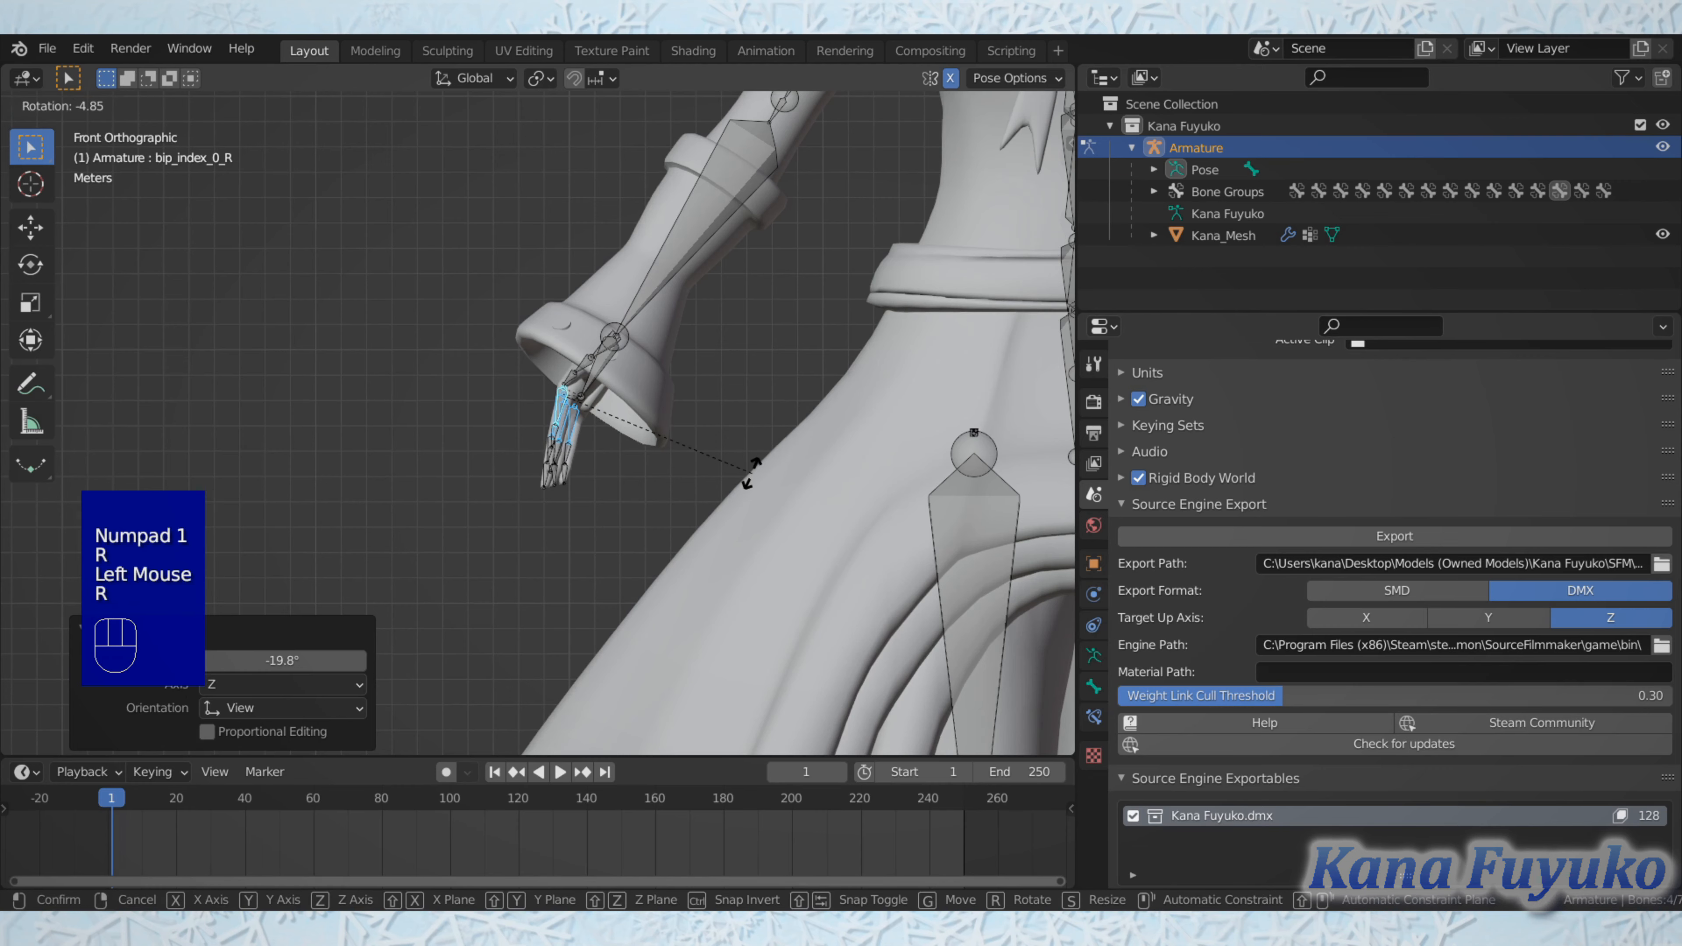
{"action": "left_click", "coordinate": [742, 468]}
{"action": "scroll", "coordinate": [743, 468], "scroll_direction": "down", "scroll_amount": 2}
{"action": "middle_click_drag", "start_coordinate": [743, 467], "coordinate": [738, 452], "text": "shift"}
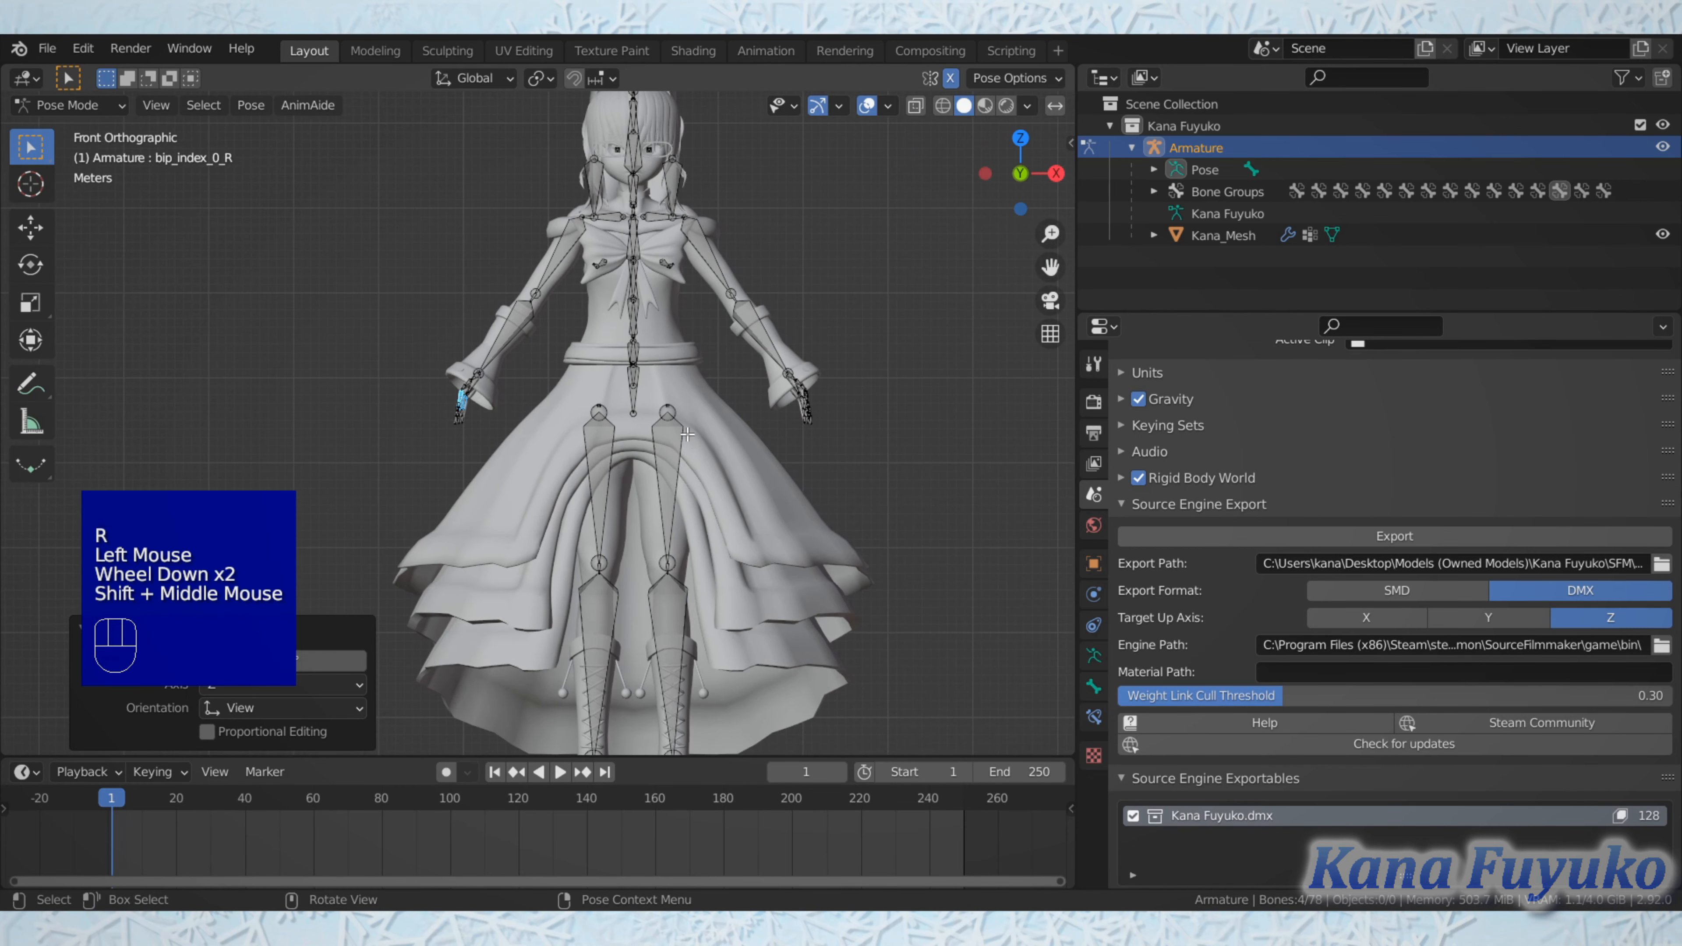
Step: Return the armature to Object Mode, deselect it and examine the lowered-arm pose on the character
{"action": "key", "text": "Tab"}
{"action": "key", "text": "Tab"}
{"action": "left_click", "coordinate": [74, 101]}
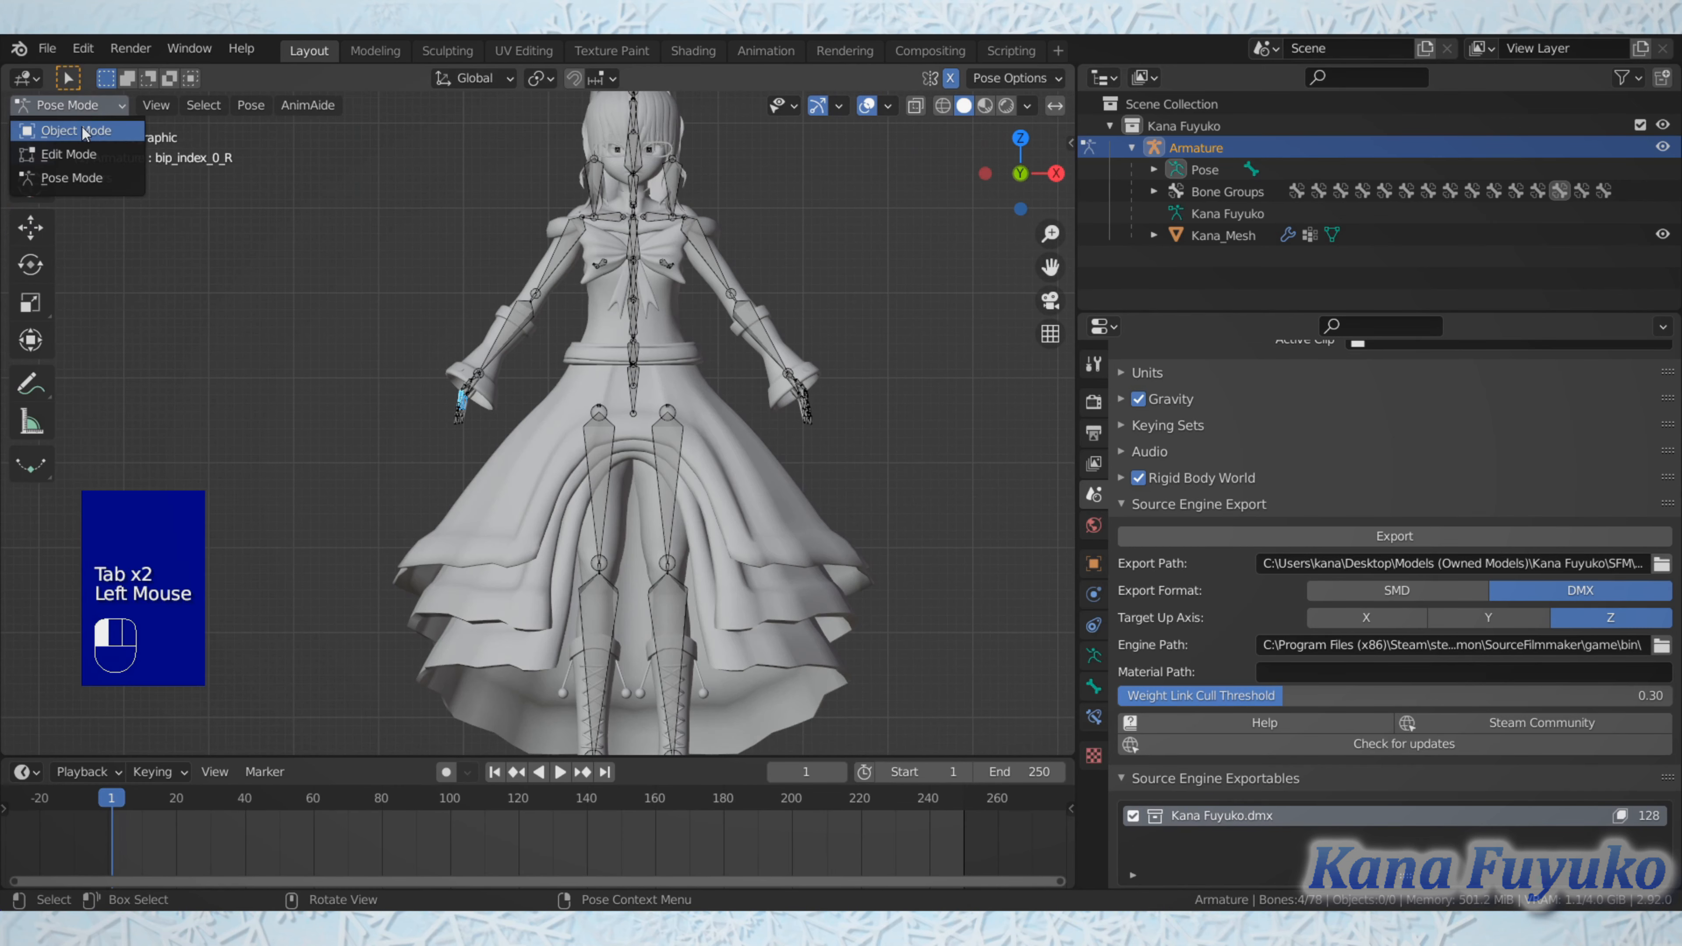
{"action": "left_click", "coordinate": [83, 129]}
{"action": "scroll", "coordinate": [611, 401], "scroll_direction": "up", "scroll_amount": 1, "text": "shift"}
{"action": "middle_click_drag", "start_coordinate": [611, 401], "coordinate": [582, 431], "text": "shift"}
{"action": "left_click", "coordinate": [806, 304]}
{"action": "scroll", "coordinate": [596, 454], "scroll_direction": "down", "scroll_amount": 1}
{"action": "scroll", "coordinate": [596, 454], "scroll_direction": "up", "scroll_amount": 1}
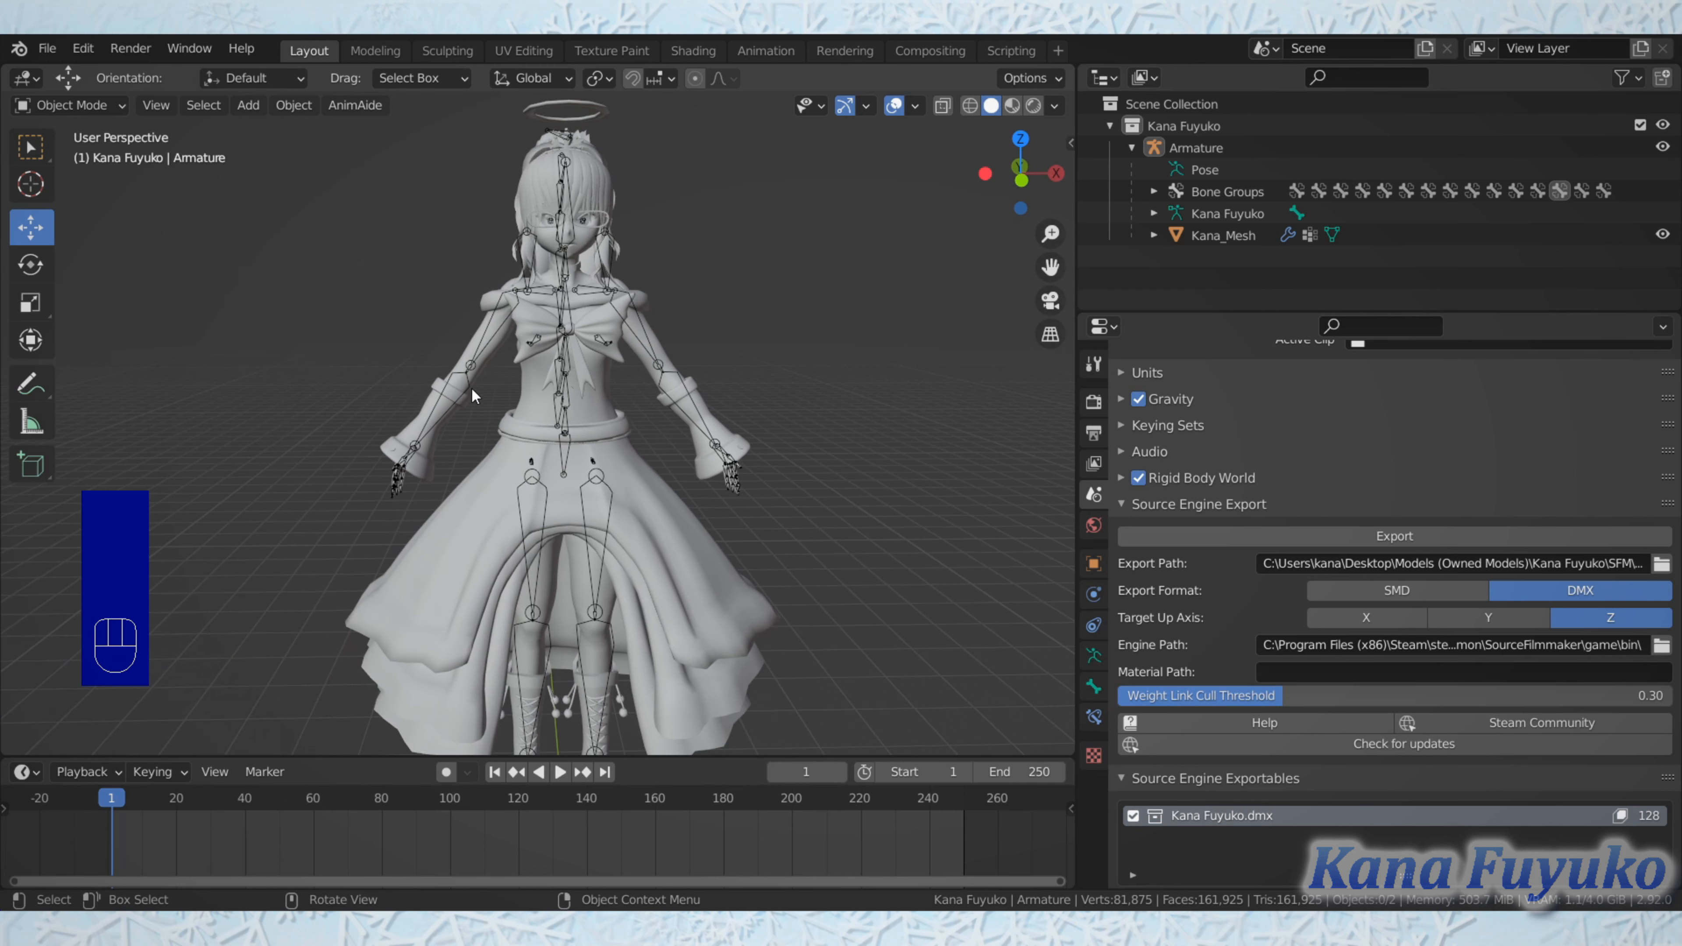
Step: Re-enter Pose Mode on the armature and clear the rotation of all bones, leaving none selected
{"action": "left_click", "coordinate": [465, 368]}
{"action": "left_click", "coordinate": [98, 106]}
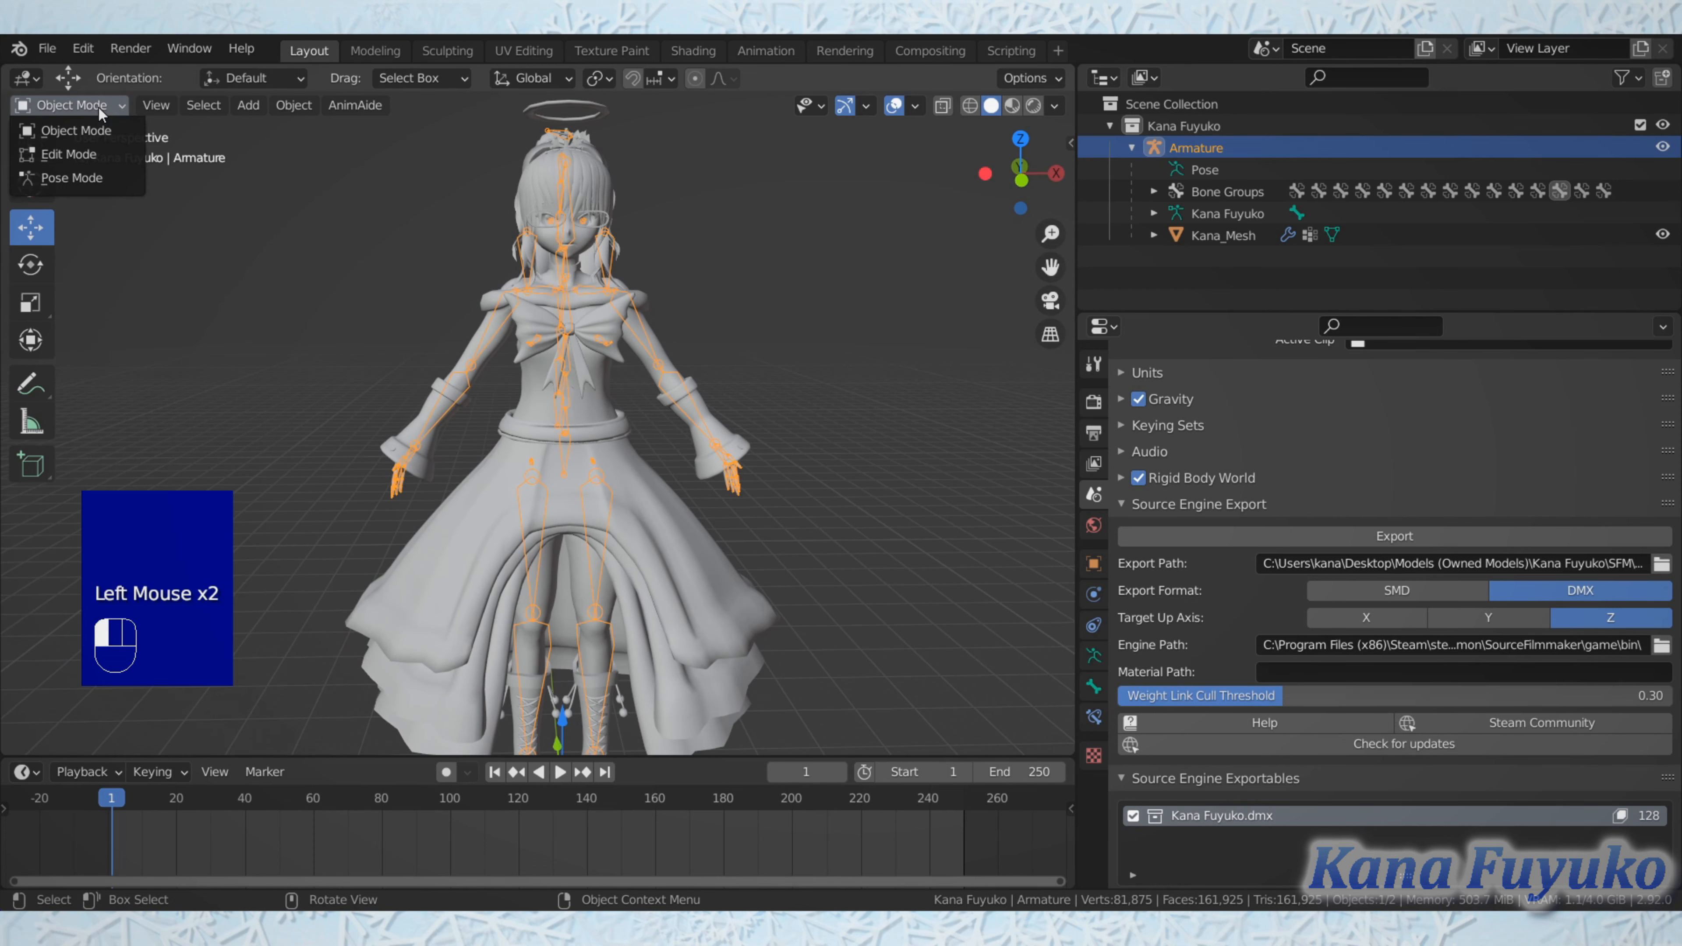
{"action": "left_click", "coordinate": [96, 179]}
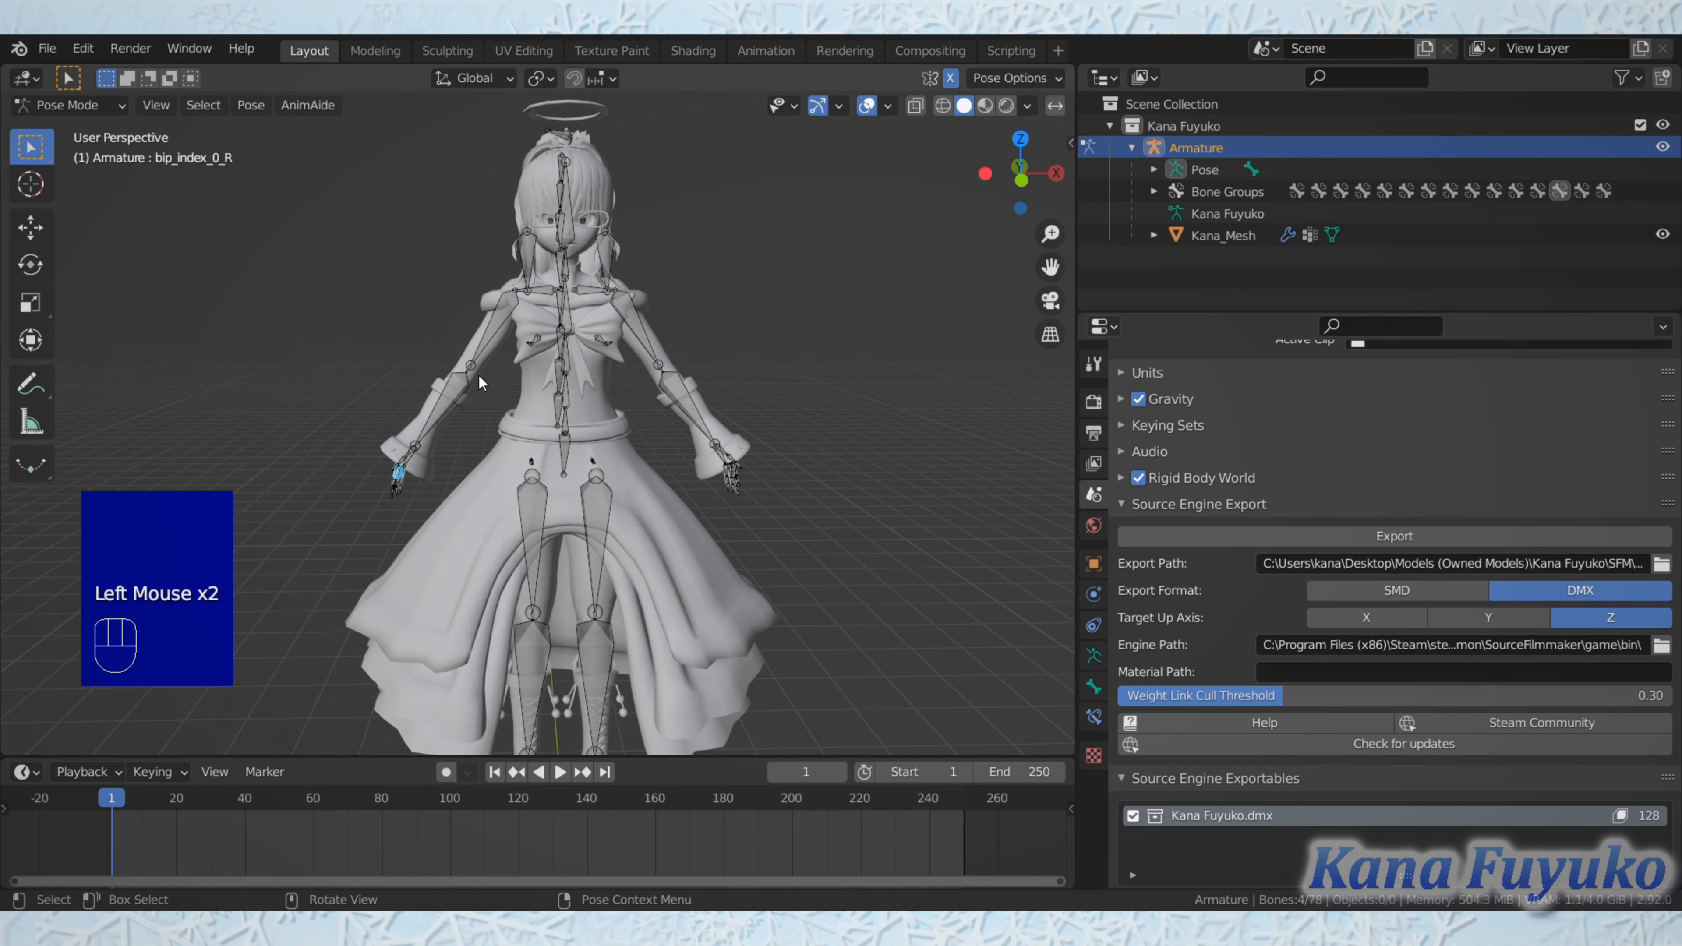
{"action": "key", "text": "a"}
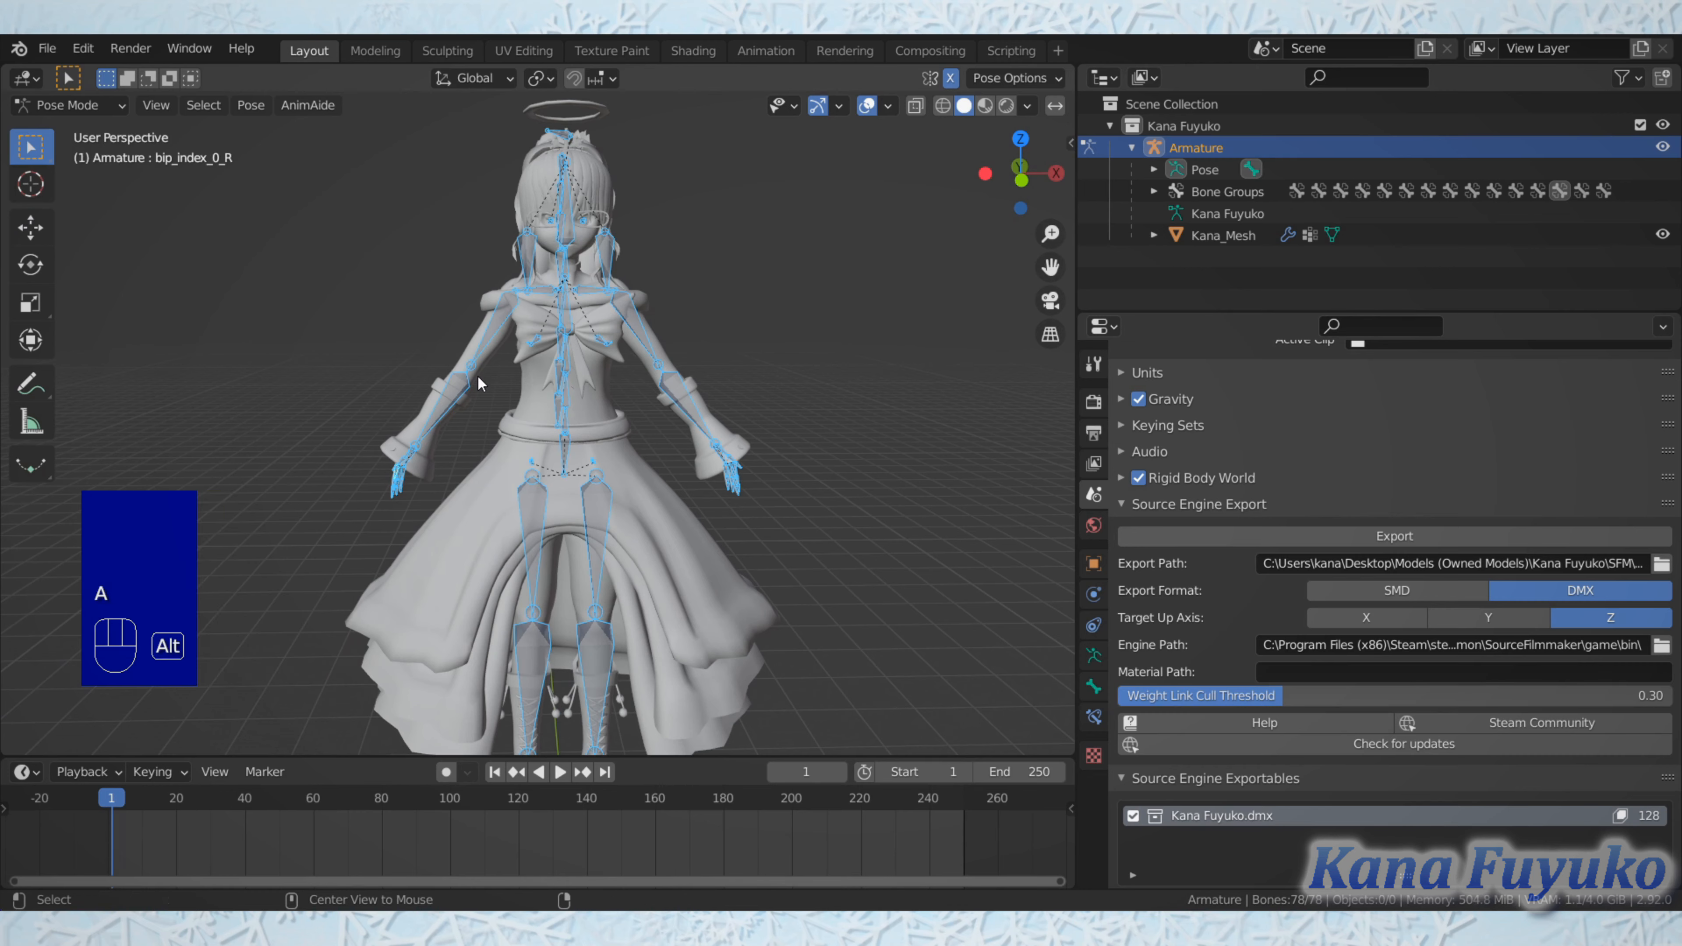
{"action": "key", "text": "alt+r"}
{"action": "left_click", "coordinate": [351, 375]}
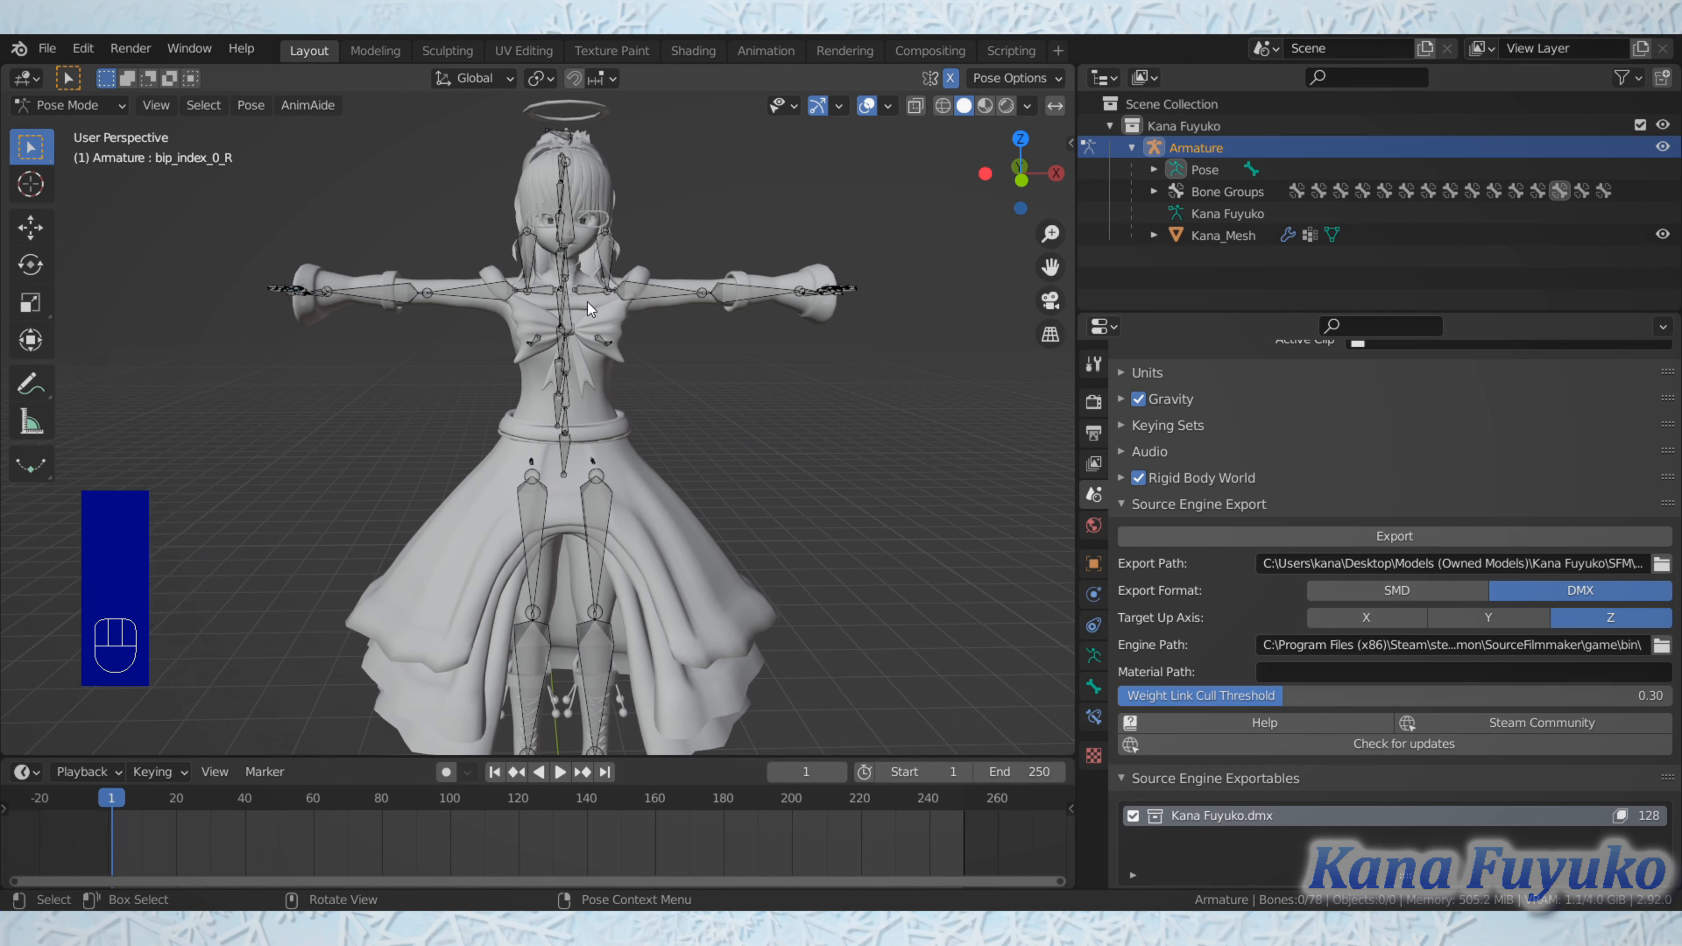
Step: Return the armature to Object Mode, enter Edit Mode and examine the bones around the shoulders and chest
{"action": "left_click", "coordinate": [118, 106]}
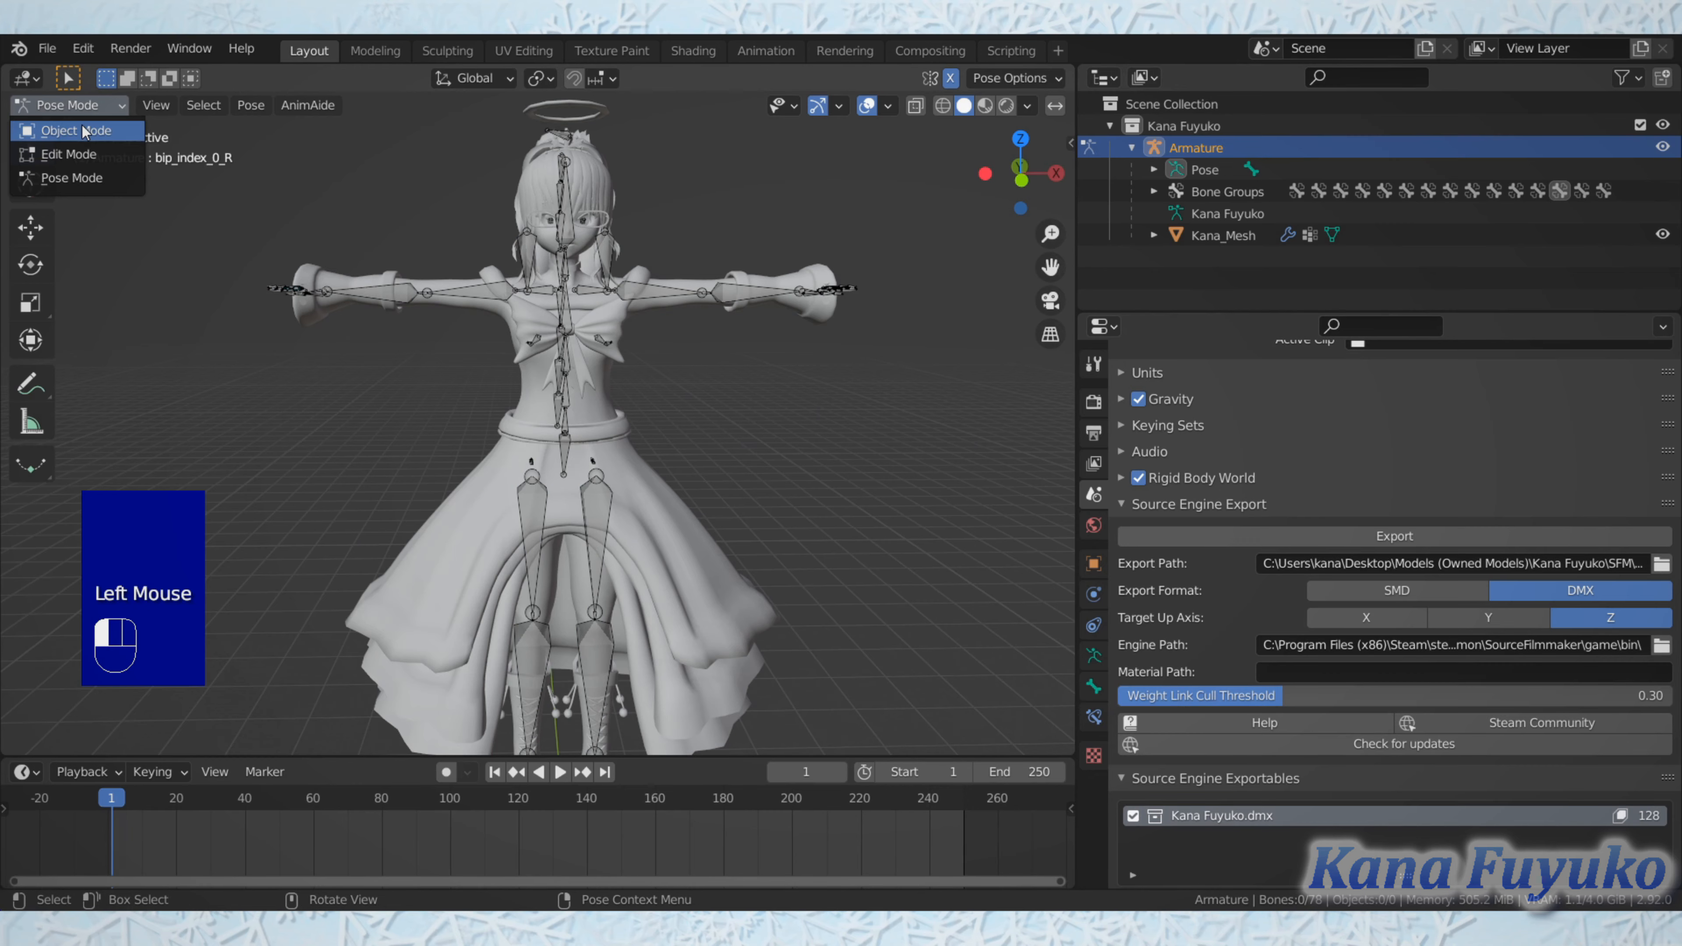
{"action": "left_click", "coordinate": [53, 131]}
{"action": "scroll", "coordinate": [486, 360], "scroll_direction": "up", "scroll_amount": 2}
{"action": "middle_click_drag", "start_coordinate": [486, 360], "coordinate": [491, 516]}
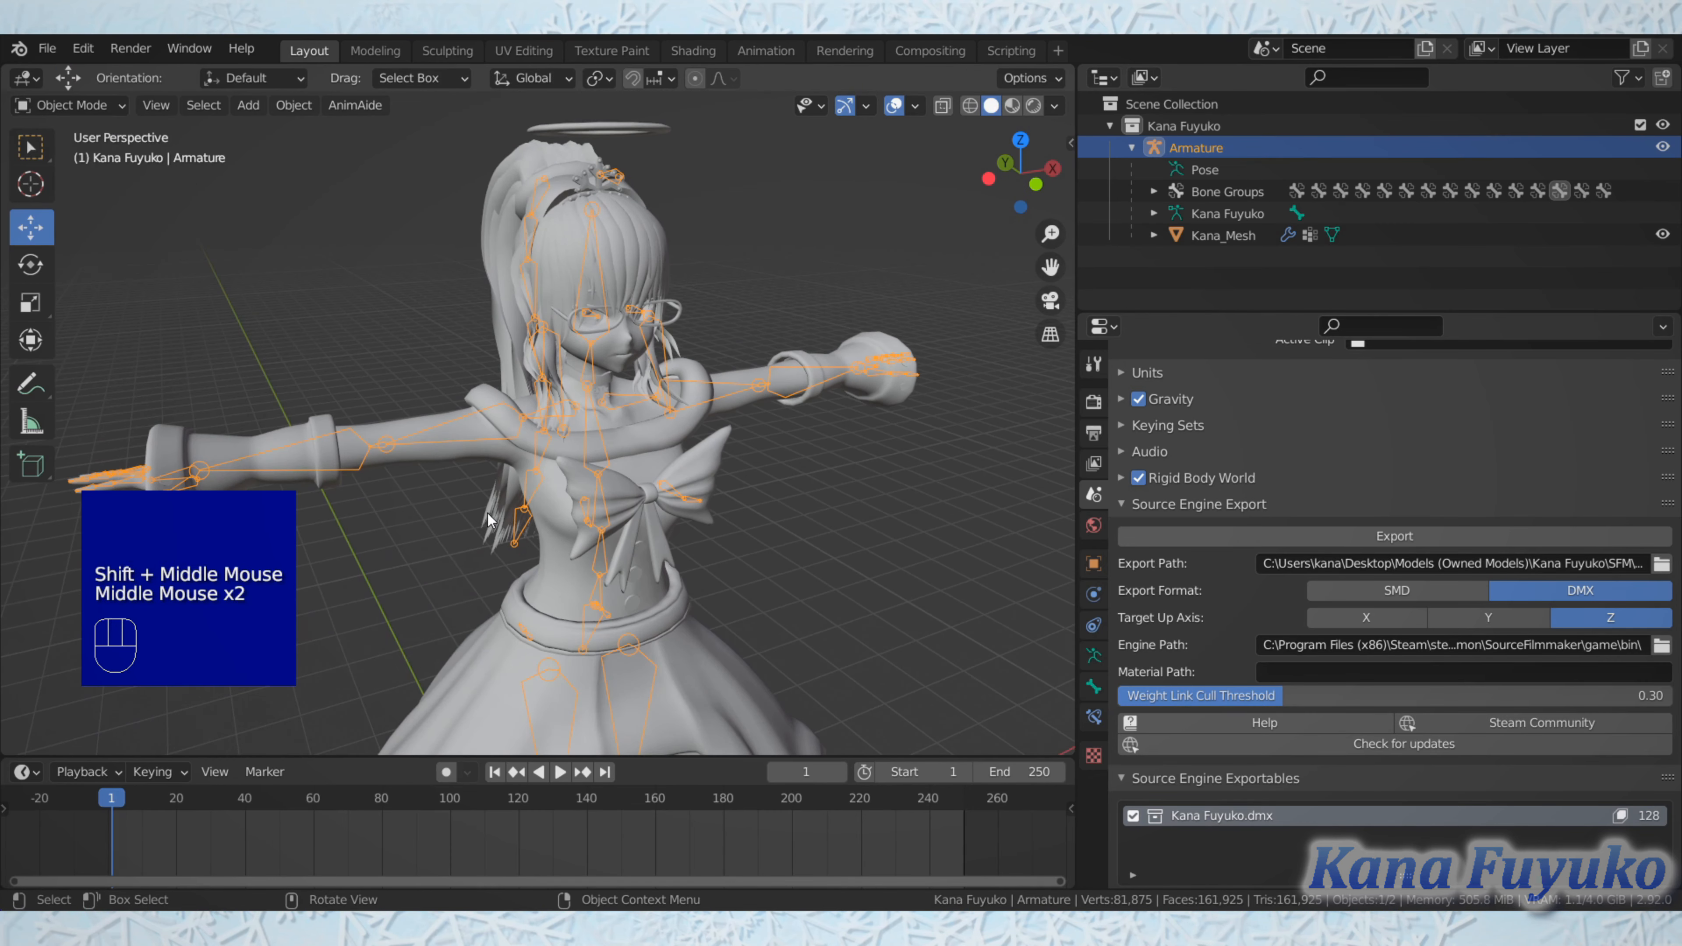
{"action": "key", "text": "Tab"}
{"action": "scroll", "coordinate": [516, 459], "scroll_direction": "up", "scroll_amount": 1}
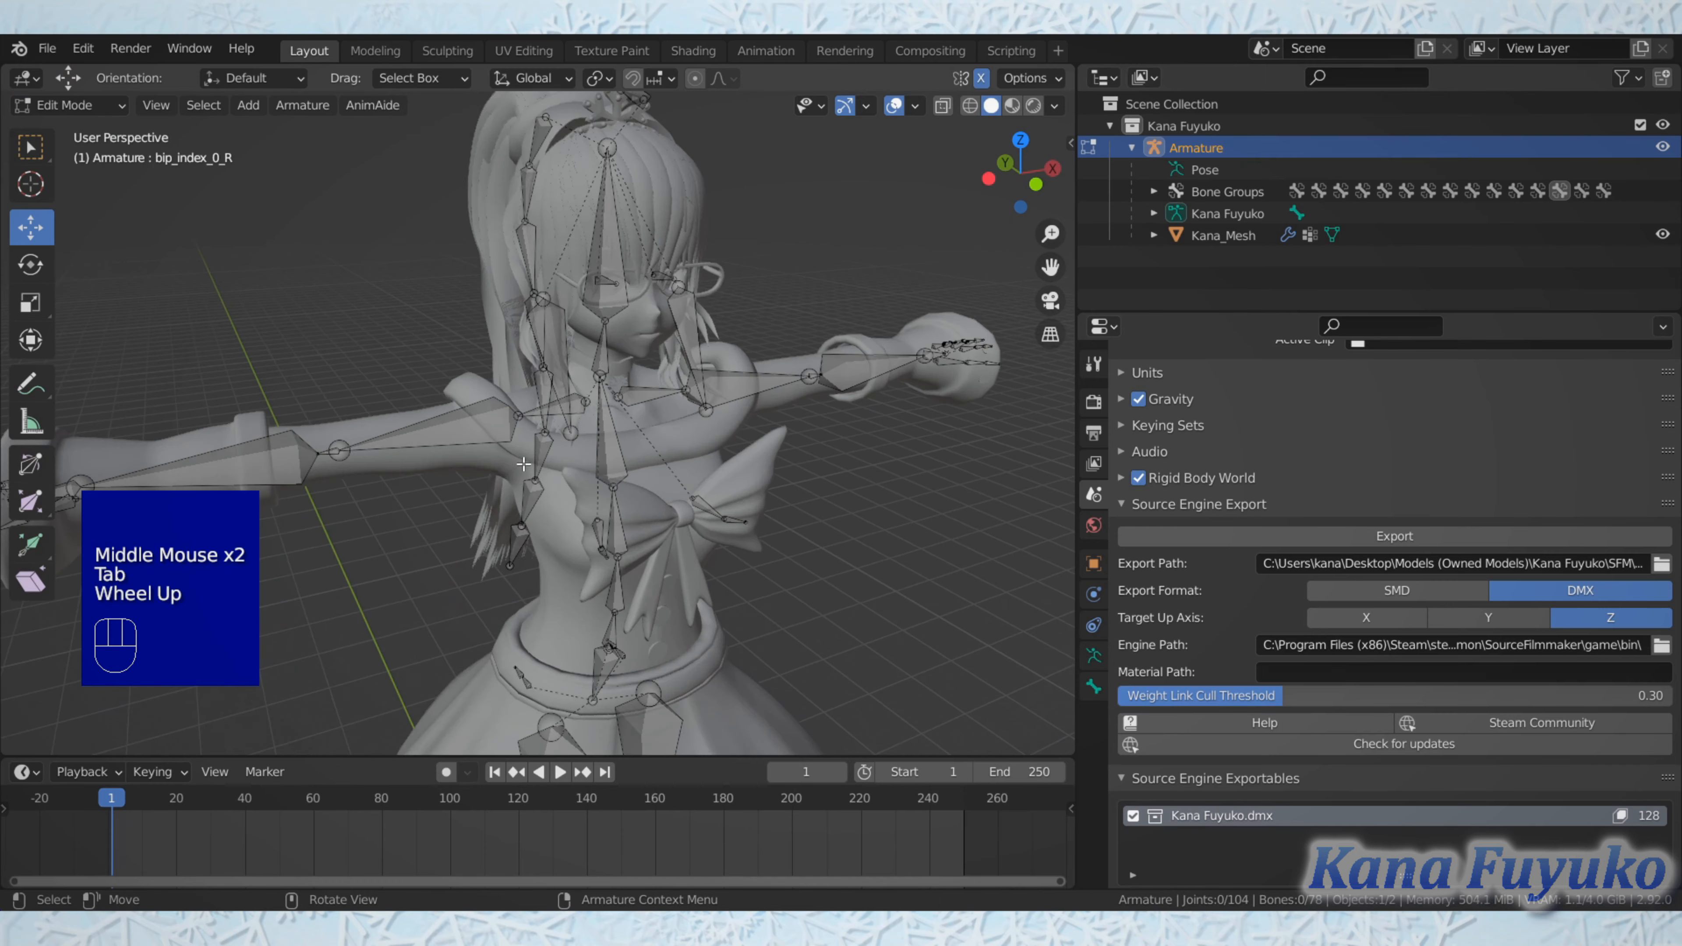
{"action": "middle_click_drag", "start_coordinate": [517, 459], "coordinate": [512, 410]}
{"action": "scroll", "coordinate": [457, 457], "scroll_direction": "up", "scroll_amount": 2}
{"action": "scroll", "coordinate": [490, 424], "scroll_direction": "up", "scroll_amount": 1}
{"action": "scroll", "coordinate": [512, 410], "scroll_direction": "down", "scroll_amount": 1}
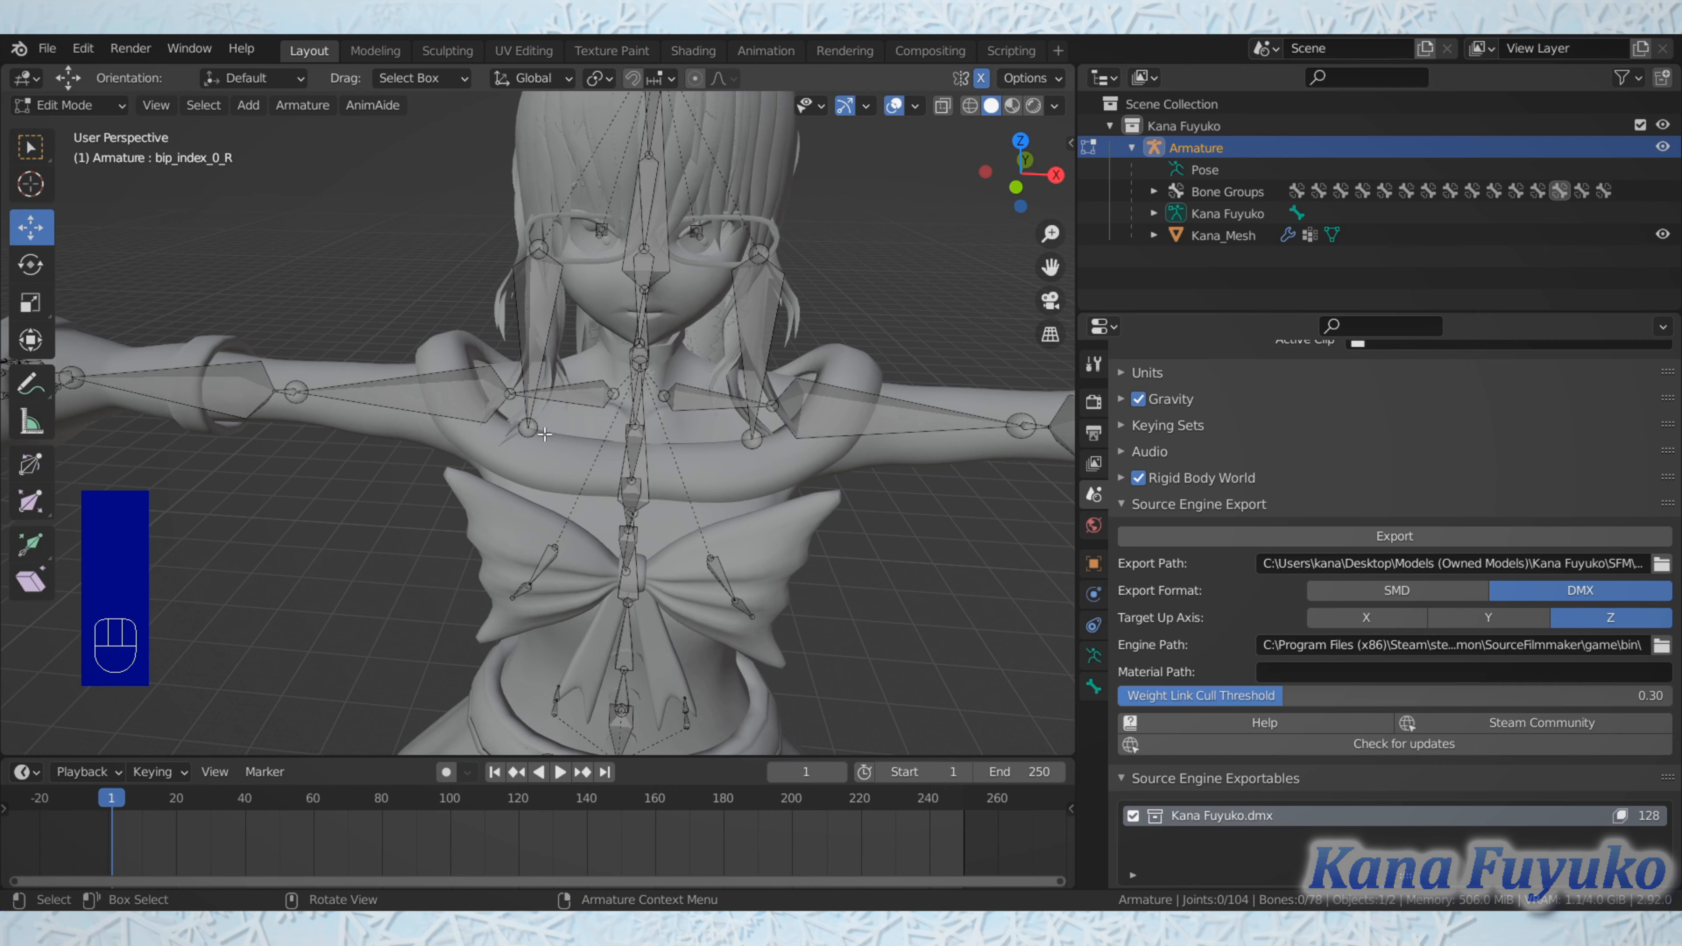
Step: Select the right collar bone and the right upper arm bone in turn to check their names
{"action": "scroll", "coordinate": [544, 434], "scroll_direction": "up", "scroll_amount": 2}
{"action": "left_click", "coordinate": [581, 409]}
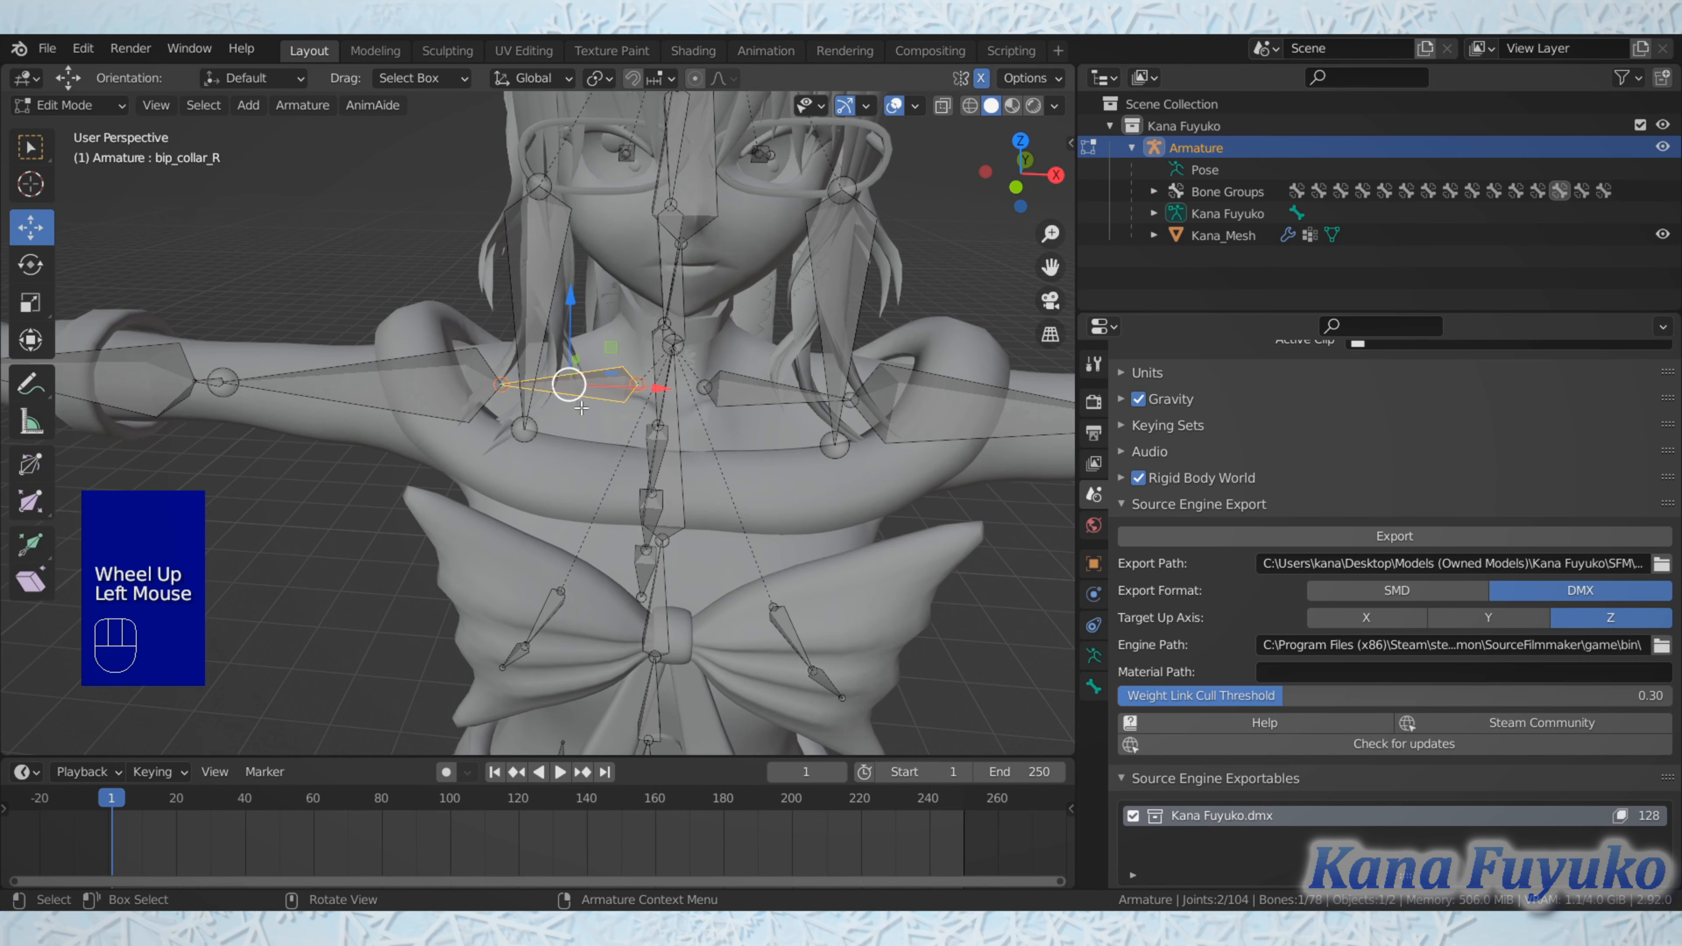
{"action": "mouse_move", "coordinate": [571, 406]}
{"action": "middle_mouse_down"}
{"action": "mouse_move", "coordinate": [586, 416]}
{"action": "mouse_move", "coordinate": [553, 408]}
{"action": "middle_mouse_up"}
{"action": "scroll", "coordinate": [597, 421], "scroll_direction": "up", "scroll_amount": 1}
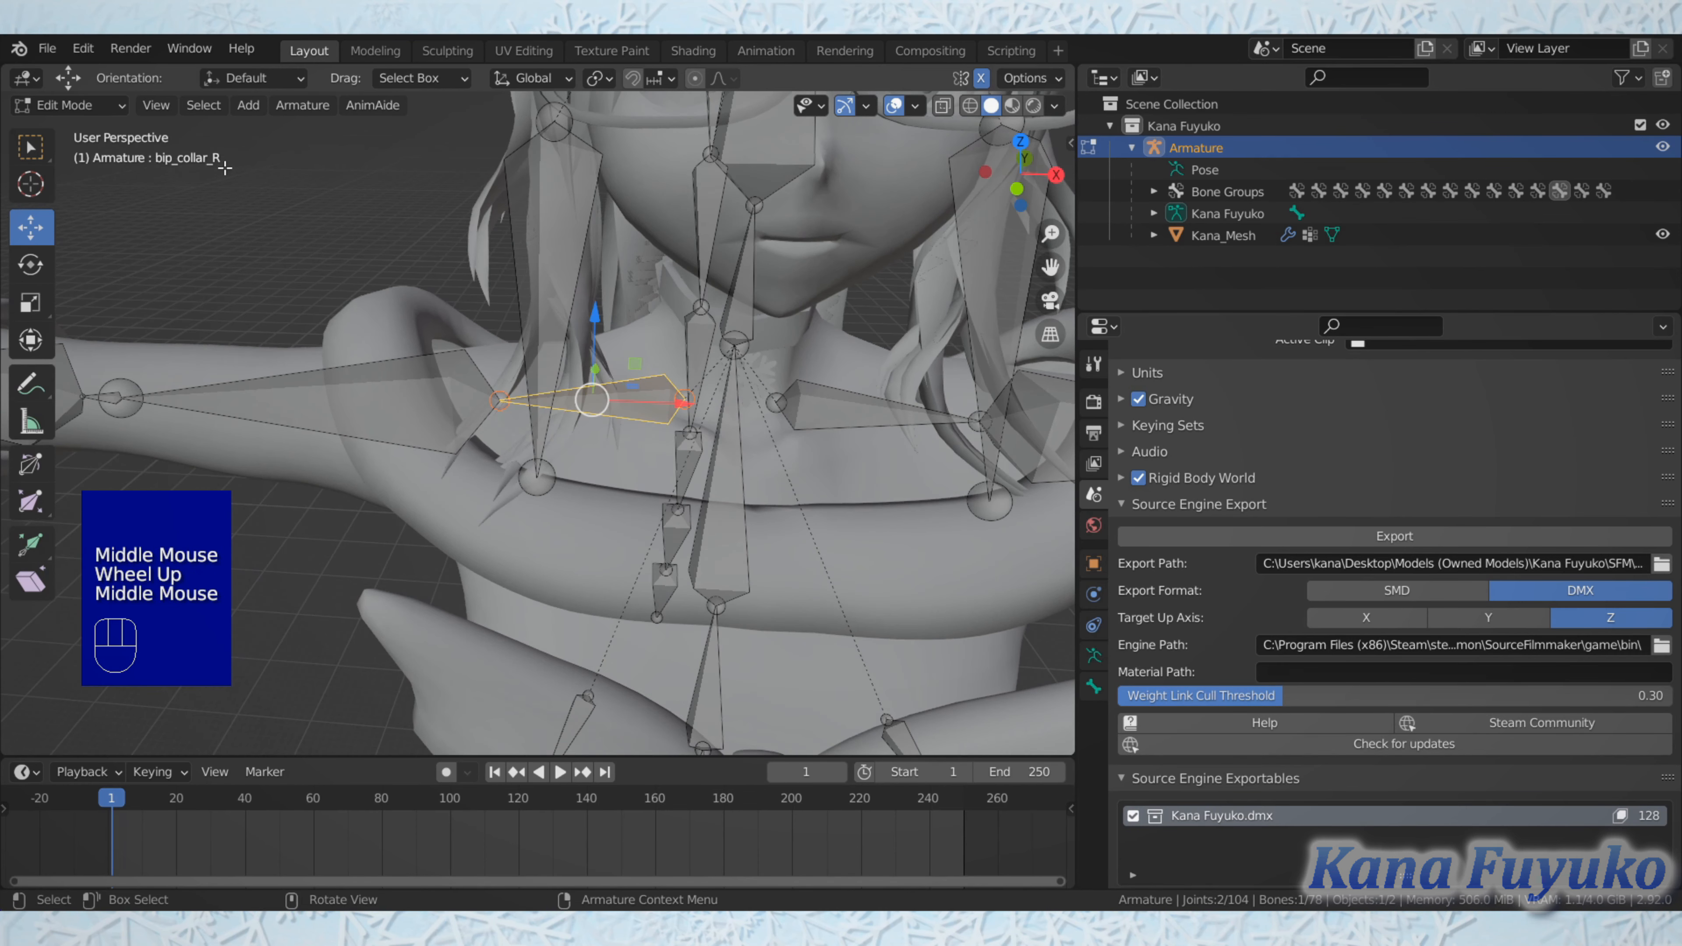
{"action": "left_click", "coordinate": [375, 399]}
{"action": "scroll", "coordinate": [384, 414], "scroll_direction": "down", "scroll_amount": 2}
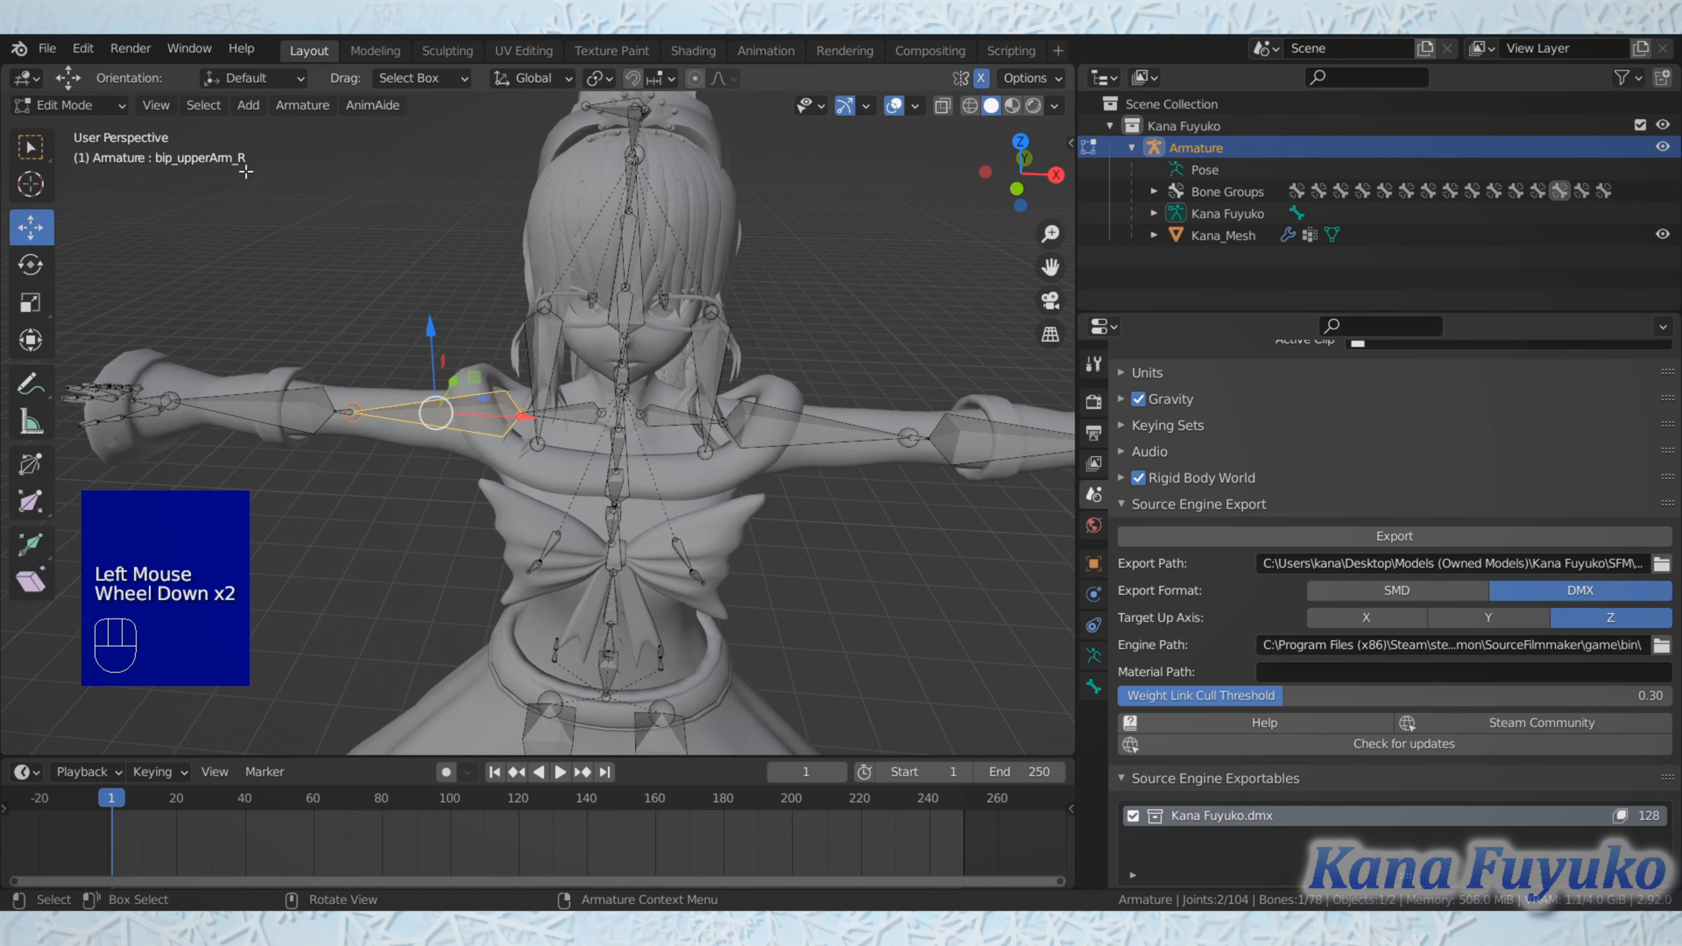
Step: Select the left side hair bone and the left collar bone in turn to check their names
{"action": "scroll", "coordinate": [722, 455], "scroll_direction": "up", "scroll_amount": 1}
{"action": "middle_click_drag", "start_coordinate": [782, 398], "coordinate": [656, 411], "text": "shift"}
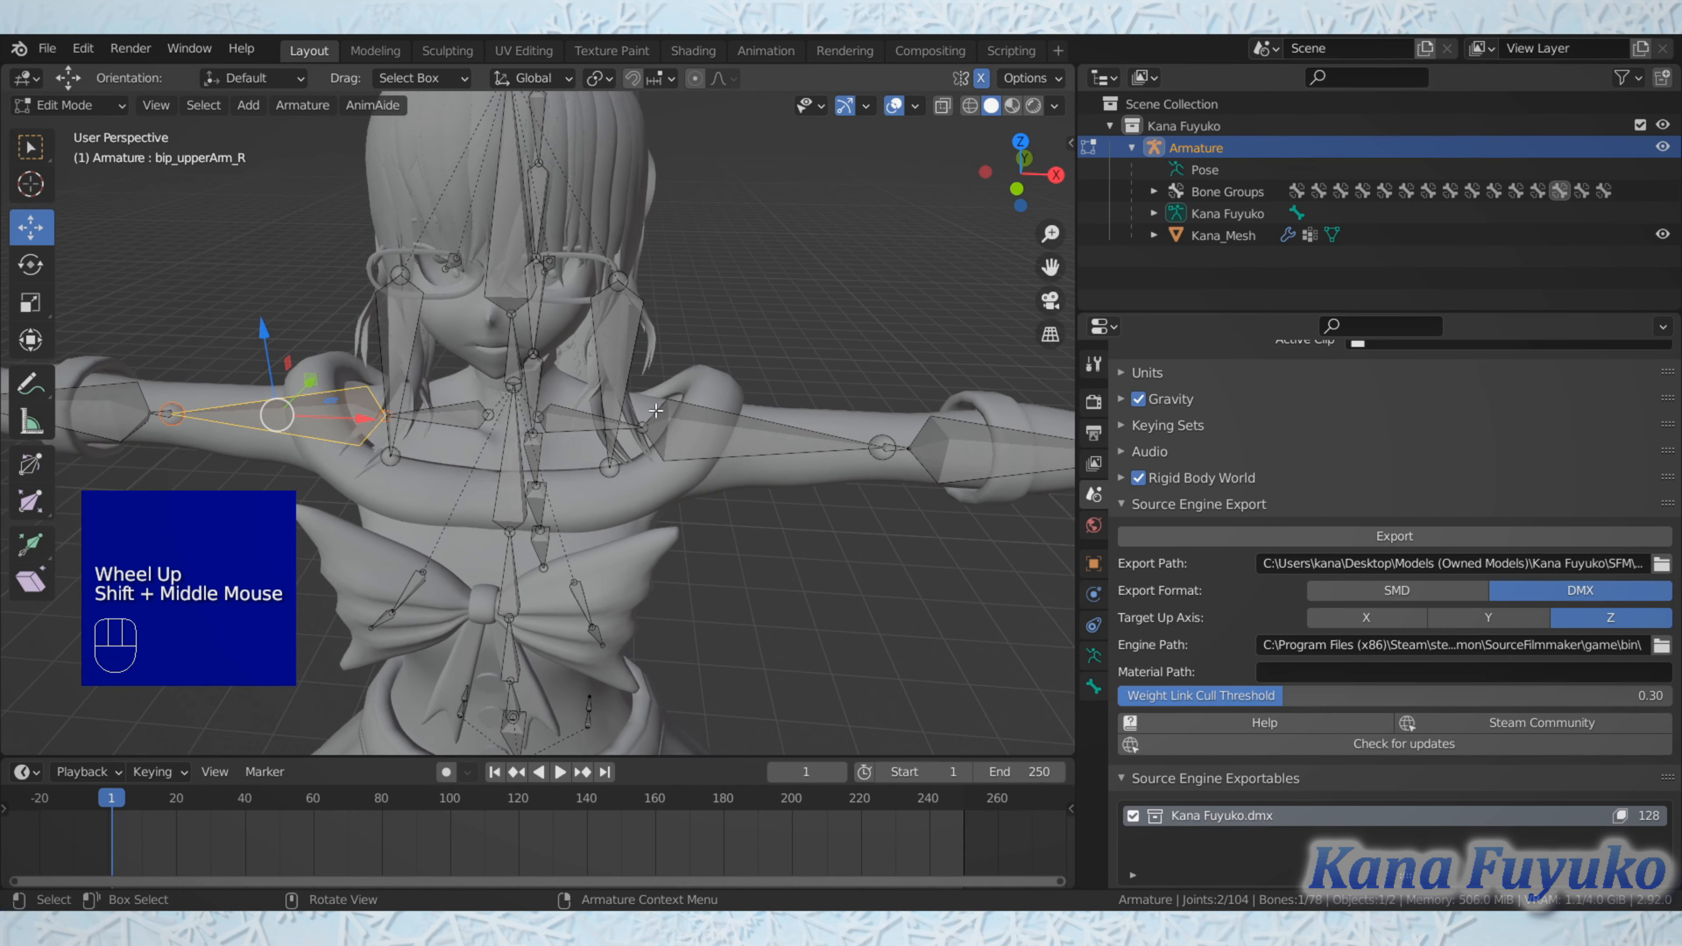
{"action": "left_click", "coordinate": [621, 424]}
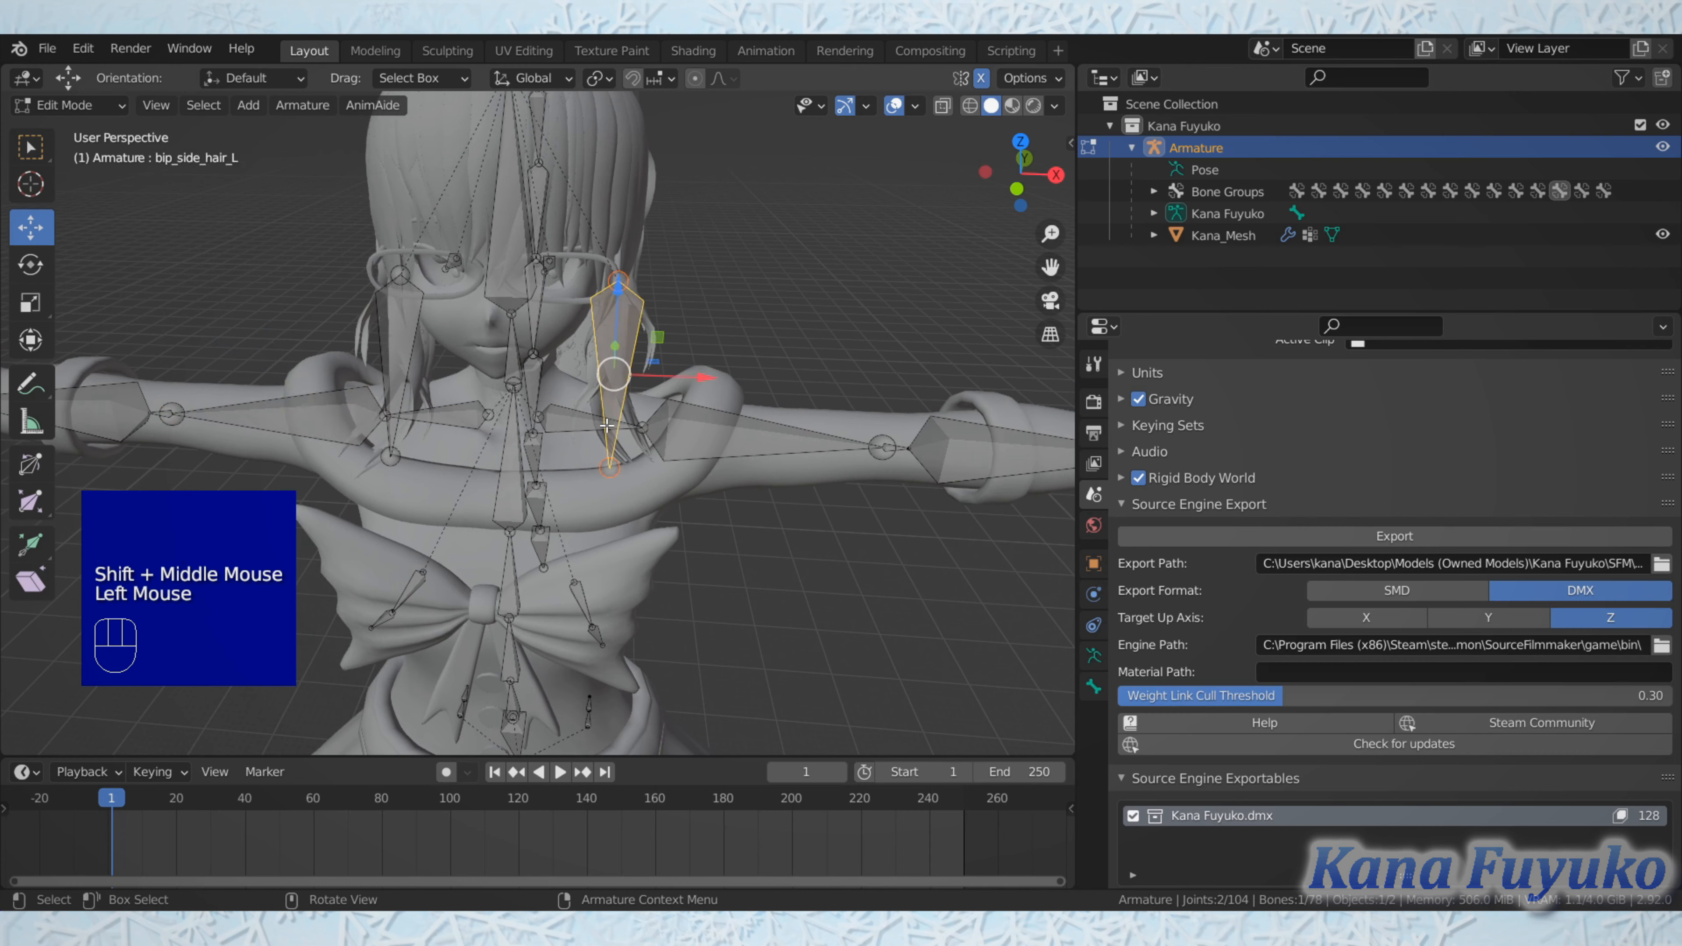
{"action": "left_click", "coordinate": [584, 418]}
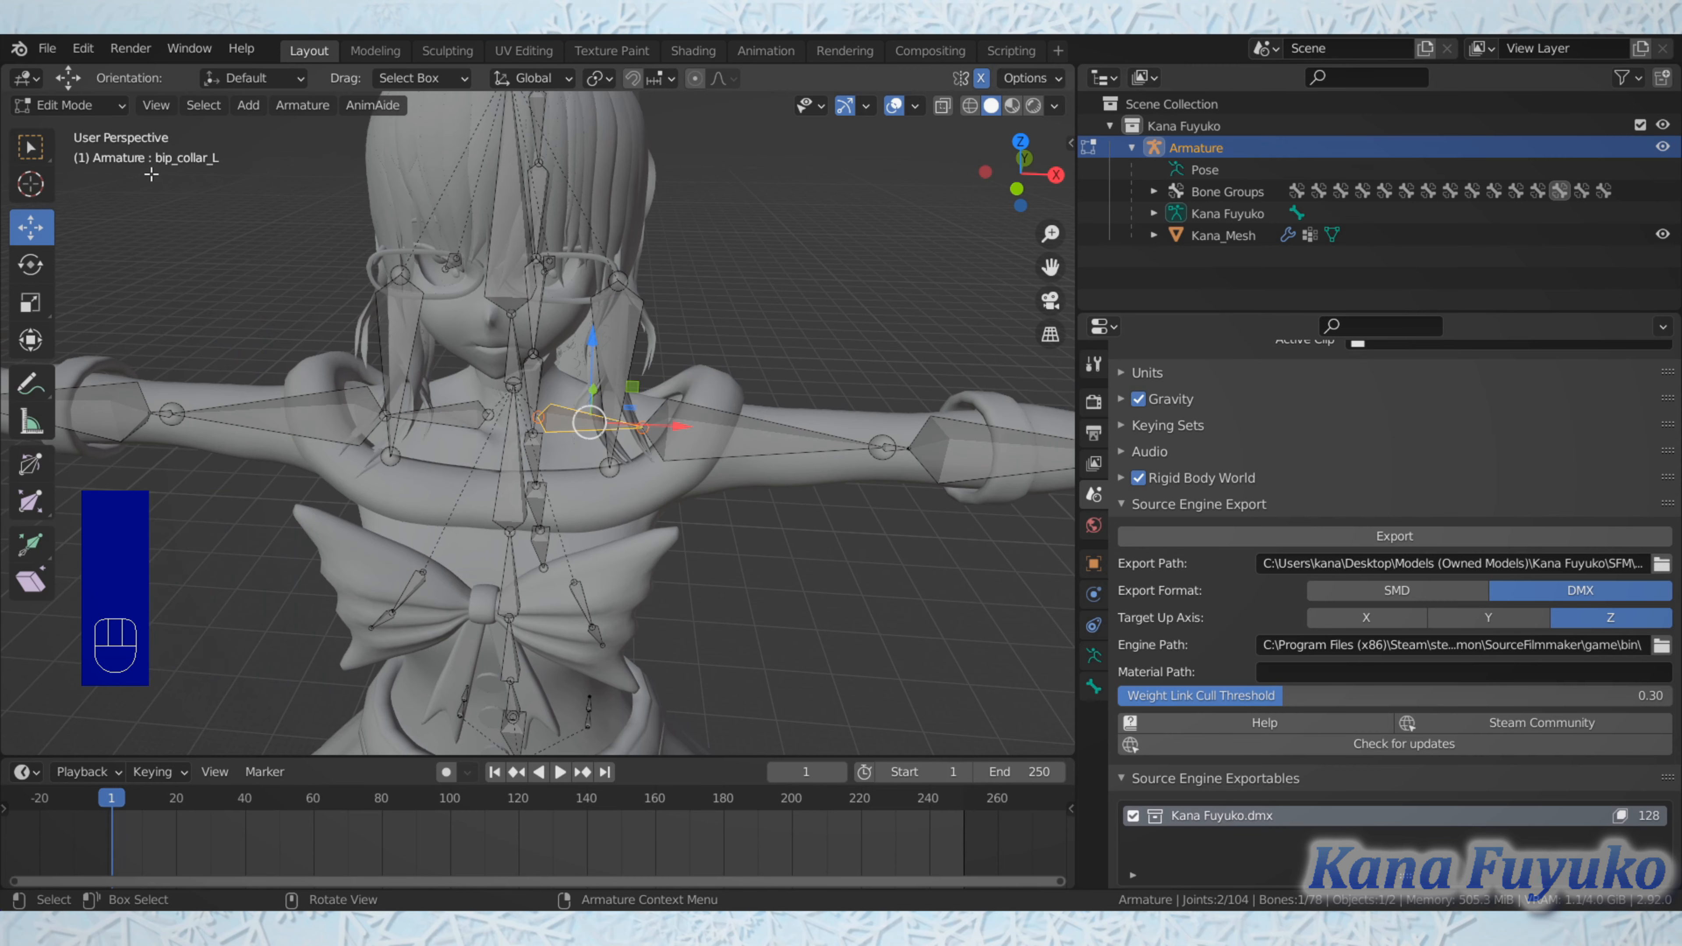
Step: Select the right lower arm bone and the right hand bone in turn to check their names
{"action": "middle_click_drag", "start_coordinate": [292, 363], "coordinate": [542, 431], "text": "shift"}
{"action": "scroll", "coordinate": [548, 459], "scroll_direction": "down", "scroll_amount": 1}
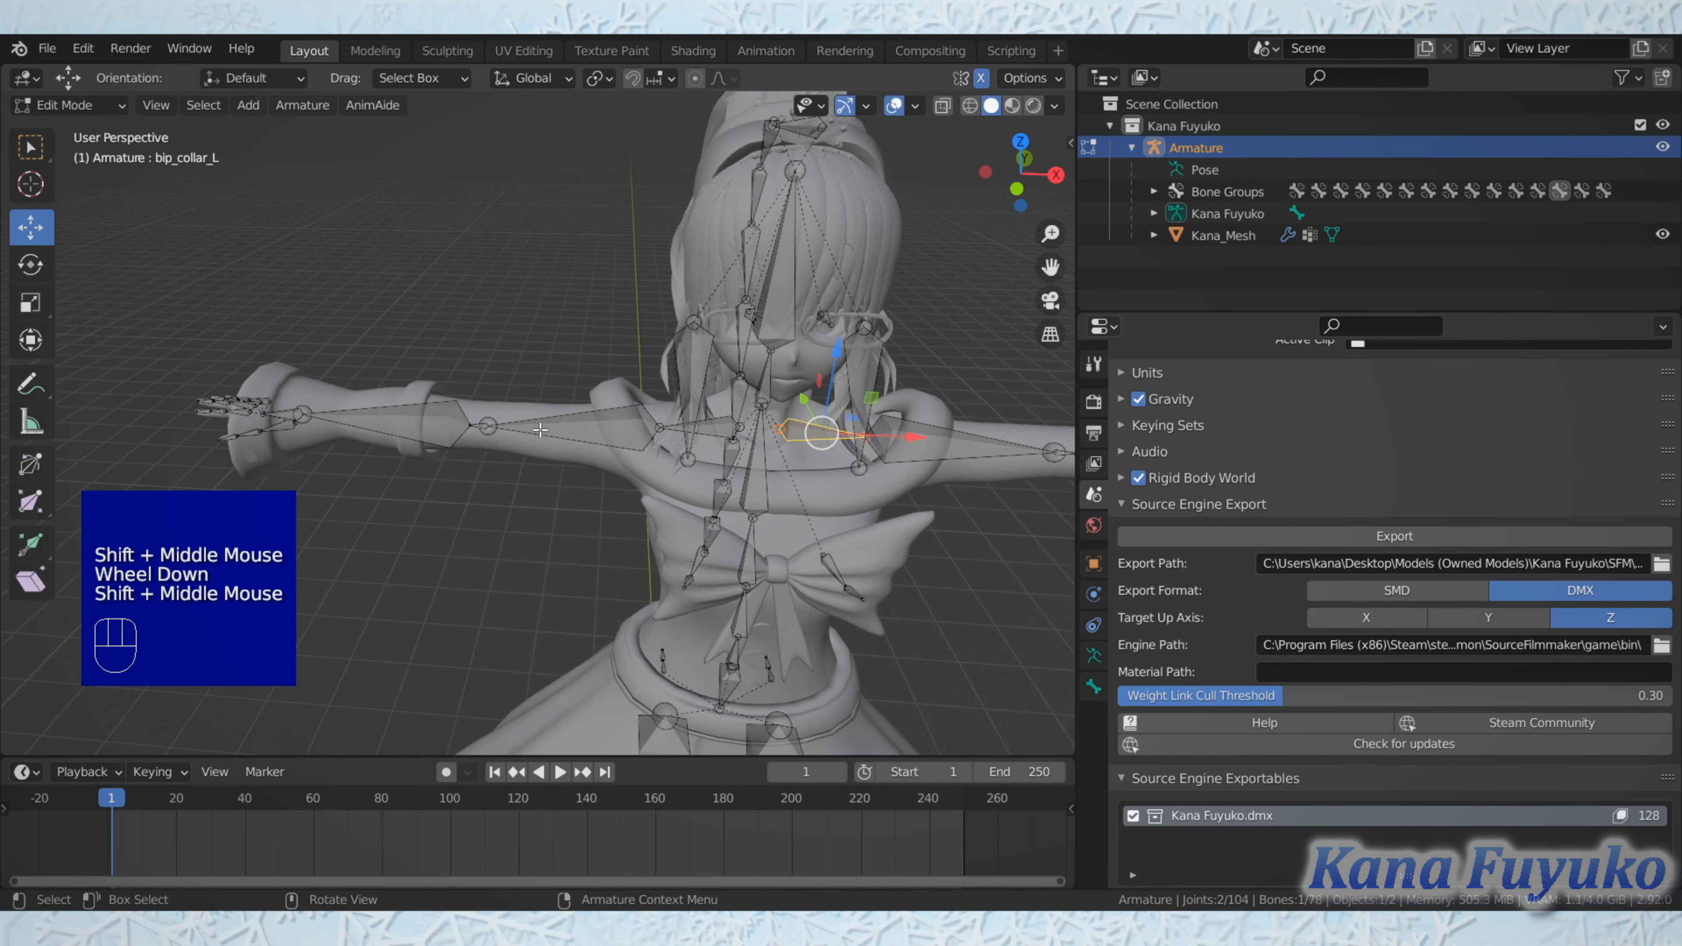
{"action": "scroll", "coordinate": [542, 431], "scroll_direction": "up", "scroll_amount": 1}
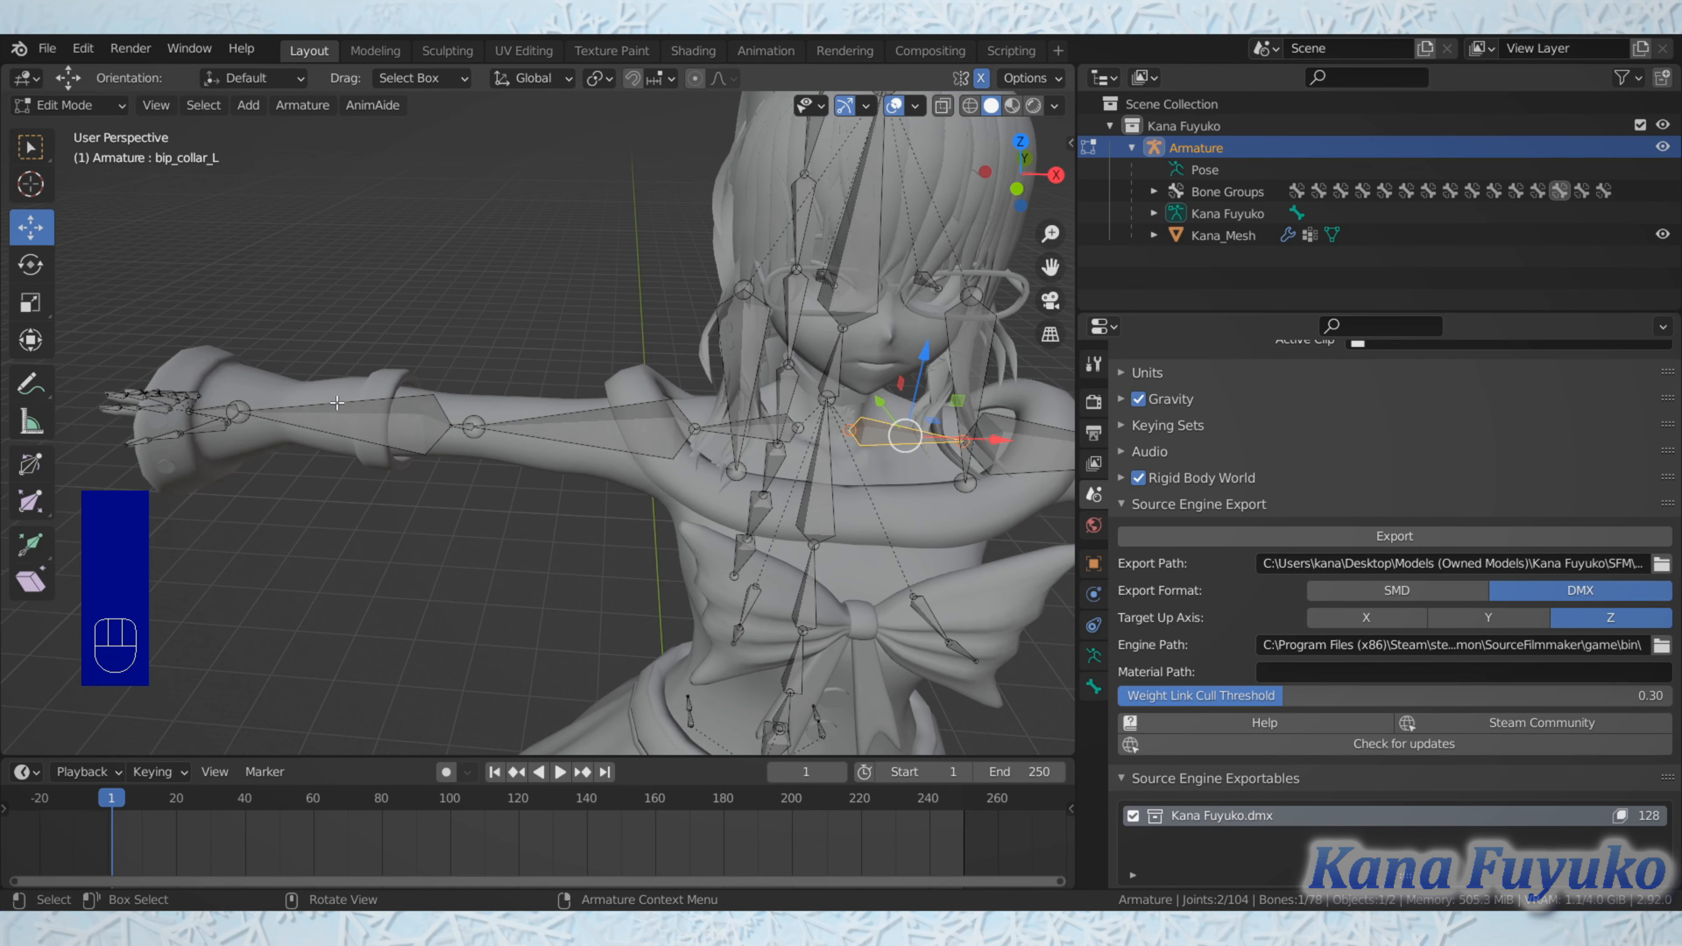
{"action": "middle_click_drag", "start_coordinate": [377, 430], "coordinate": [468, 408]}
{"action": "left_click", "coordinate": [385, 428]}
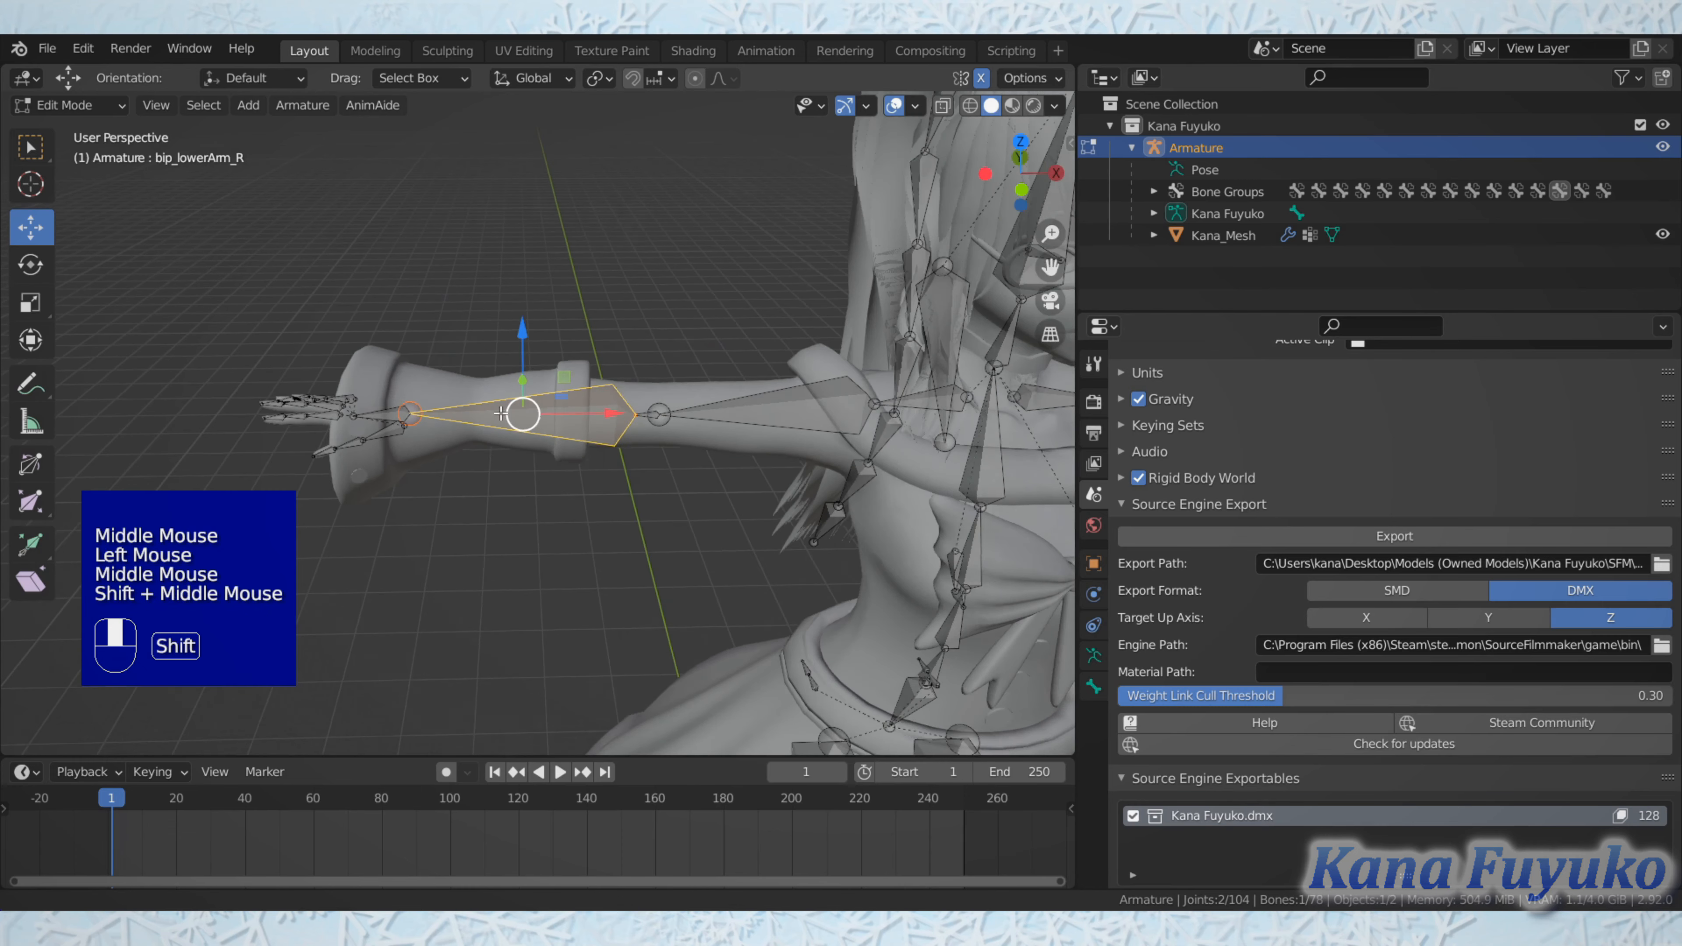
{"action": "scroll", "coordinate": [469, 409], "scroll_direction": "up", "scroll_amount": 2}
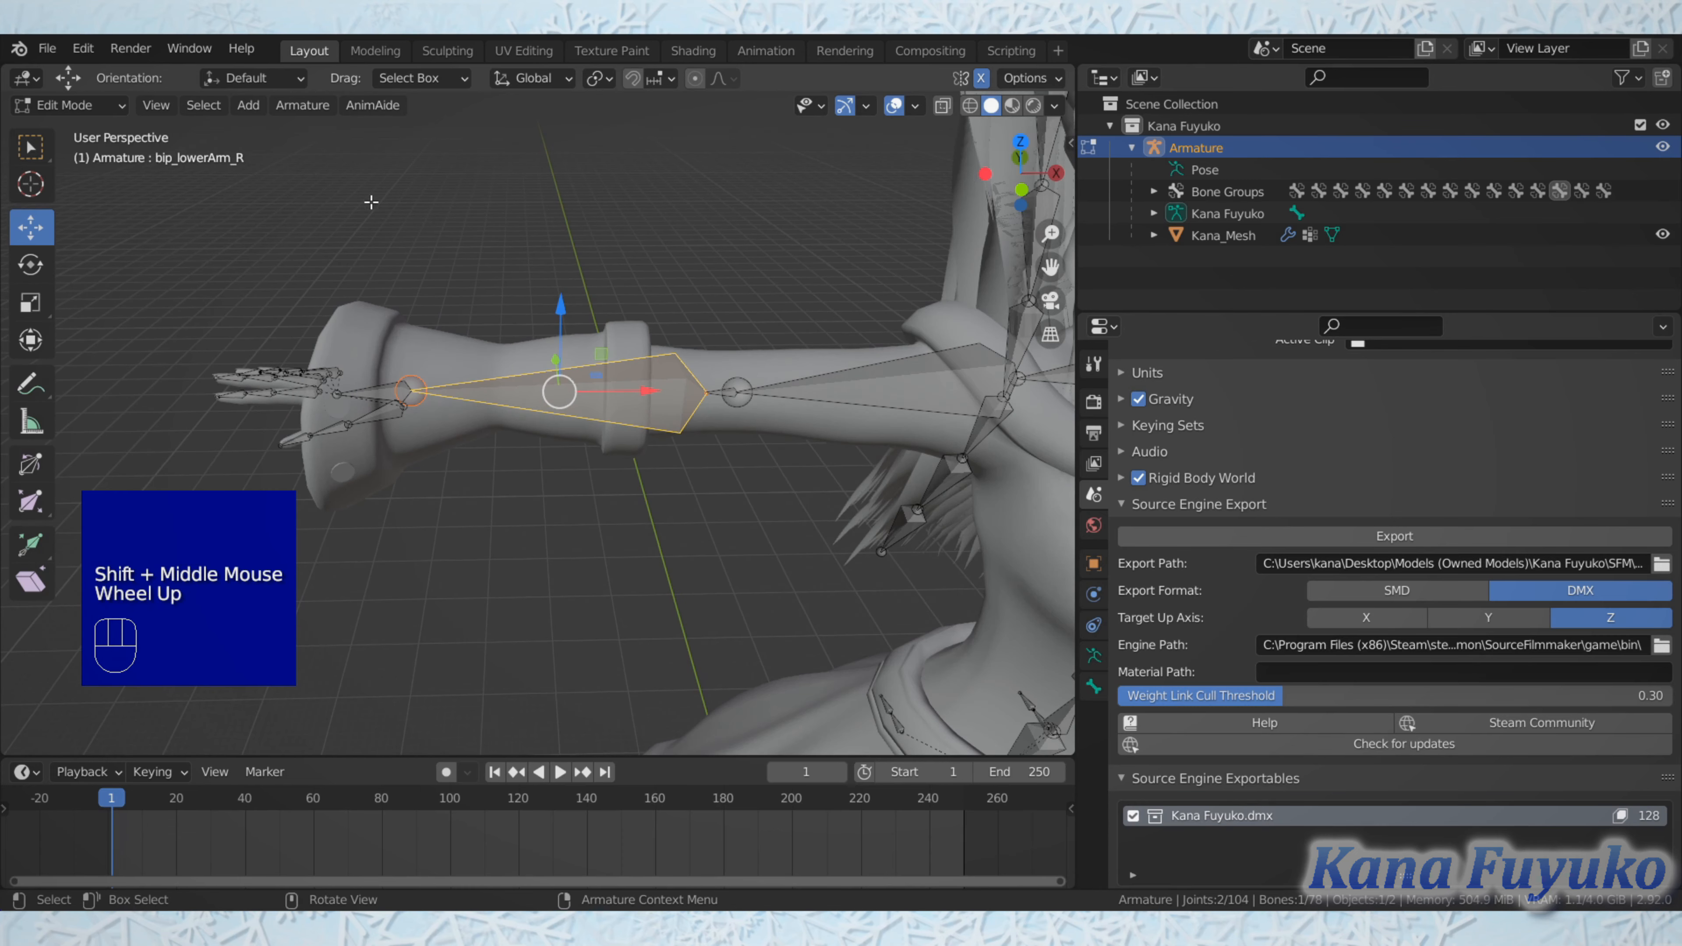
{"action": "scroll", "coordinate": [281, 263], "scroll_direction": "up", "scroll_amount": 1, "text": "shift"}
{"action": "middle_click_drag", "start_coordinate": [279, 263], "coordinate": [364, 306], "text": "shift"}
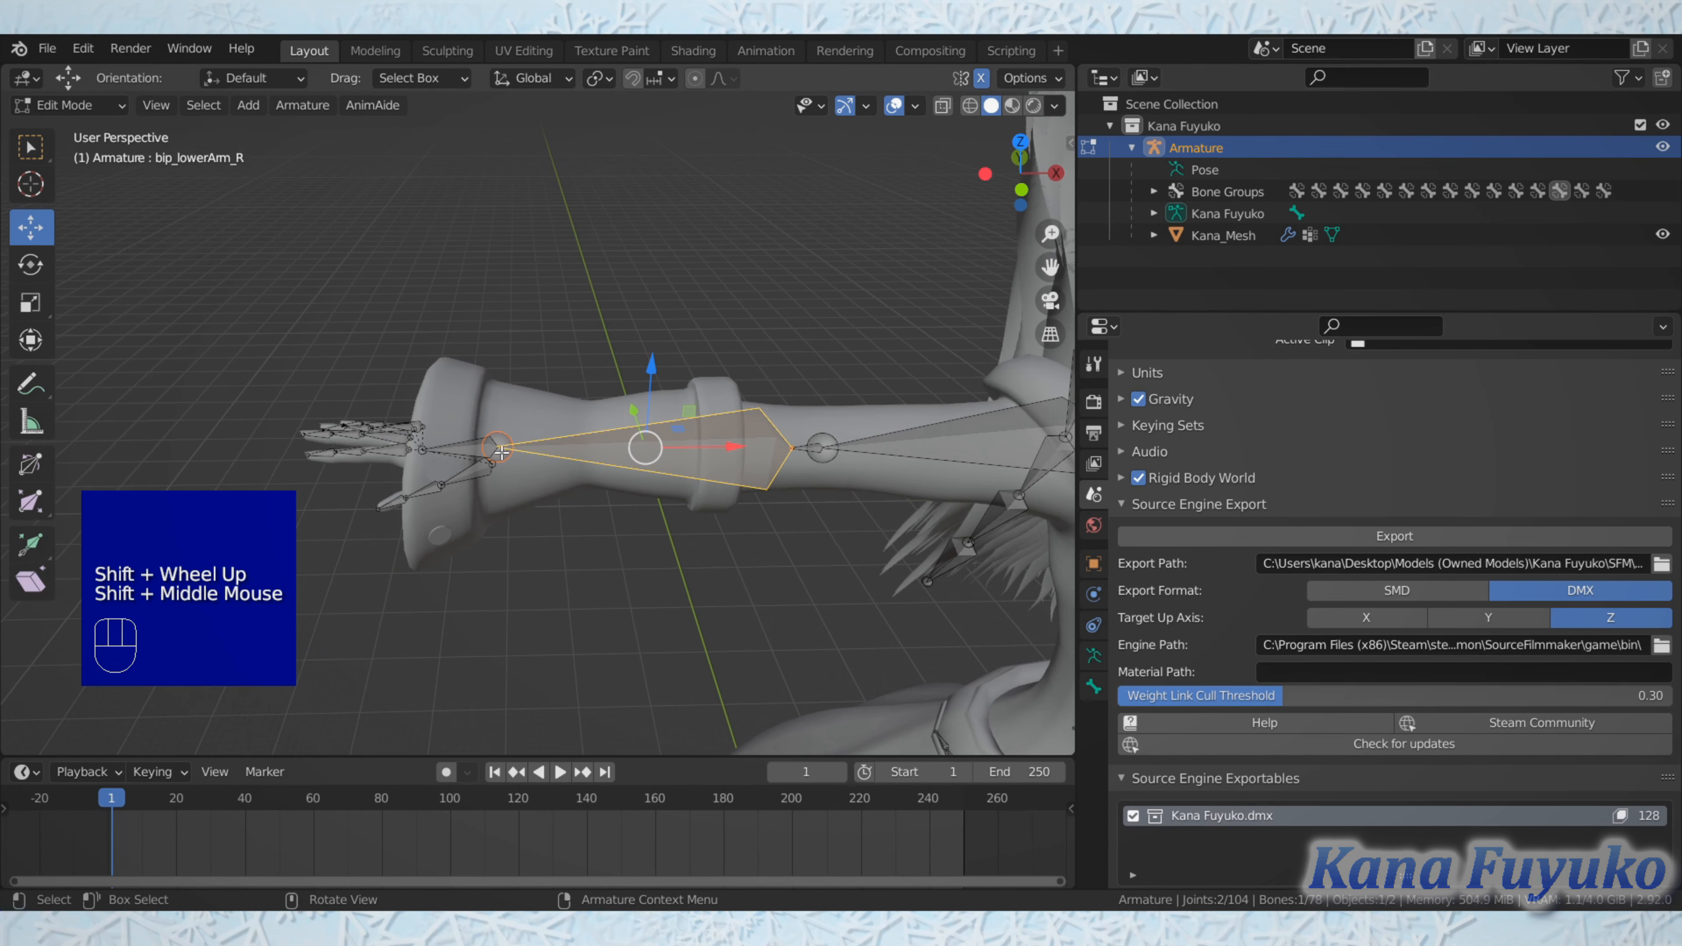
{"action": "left_click", "coordinate": [471, 447]}
Step: Select the bones of the right hand's pinky and ring fingers in turn, from base to tip, to check their names
{"action": "scroll", "coordinate": [471, 446], "scroll_direction": "up", "scroll_amount": 1, "text": "shift"}
{"action": "middle_click_drag", "start_coordinate": [471, 446], "coordinate": [528, 501], "text": "shift"}
{"action": "scroll", "coordinate": [503, 451], "scroll_direction": "up", "scroll_amount": 2}
{"action": "scroll", "coordinate": [519, 467], "scroll_direction": "down", "scroll_amount": 1}
{"action": "scroll", "coordinate": [519, 467], "scroll_direction": "up", "scroll_amount": 1}
{"action": "middle_click_drag", "start_coordinate": [528, 500], "coordinate": [424, 351], "text": "shift"}
{"action": "scroll", "coordinate": [651, 249], "scroll_direction": "up", "scroll_amount": 3}
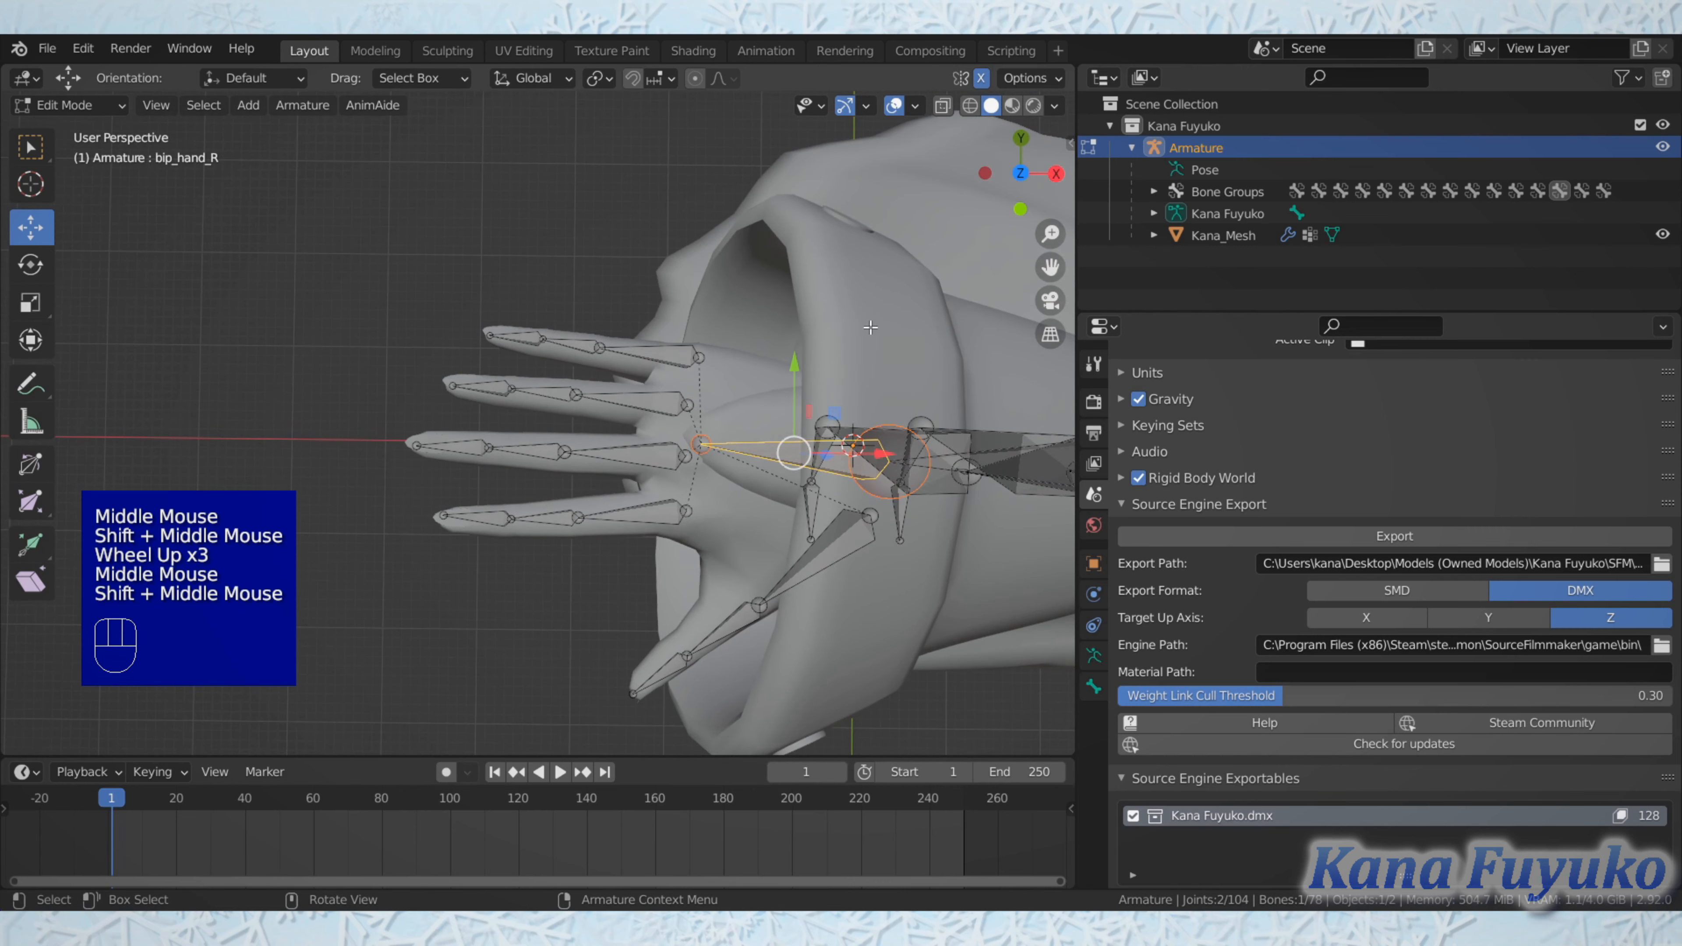
{"action": "left_click", "coordinate": [652, 358]}
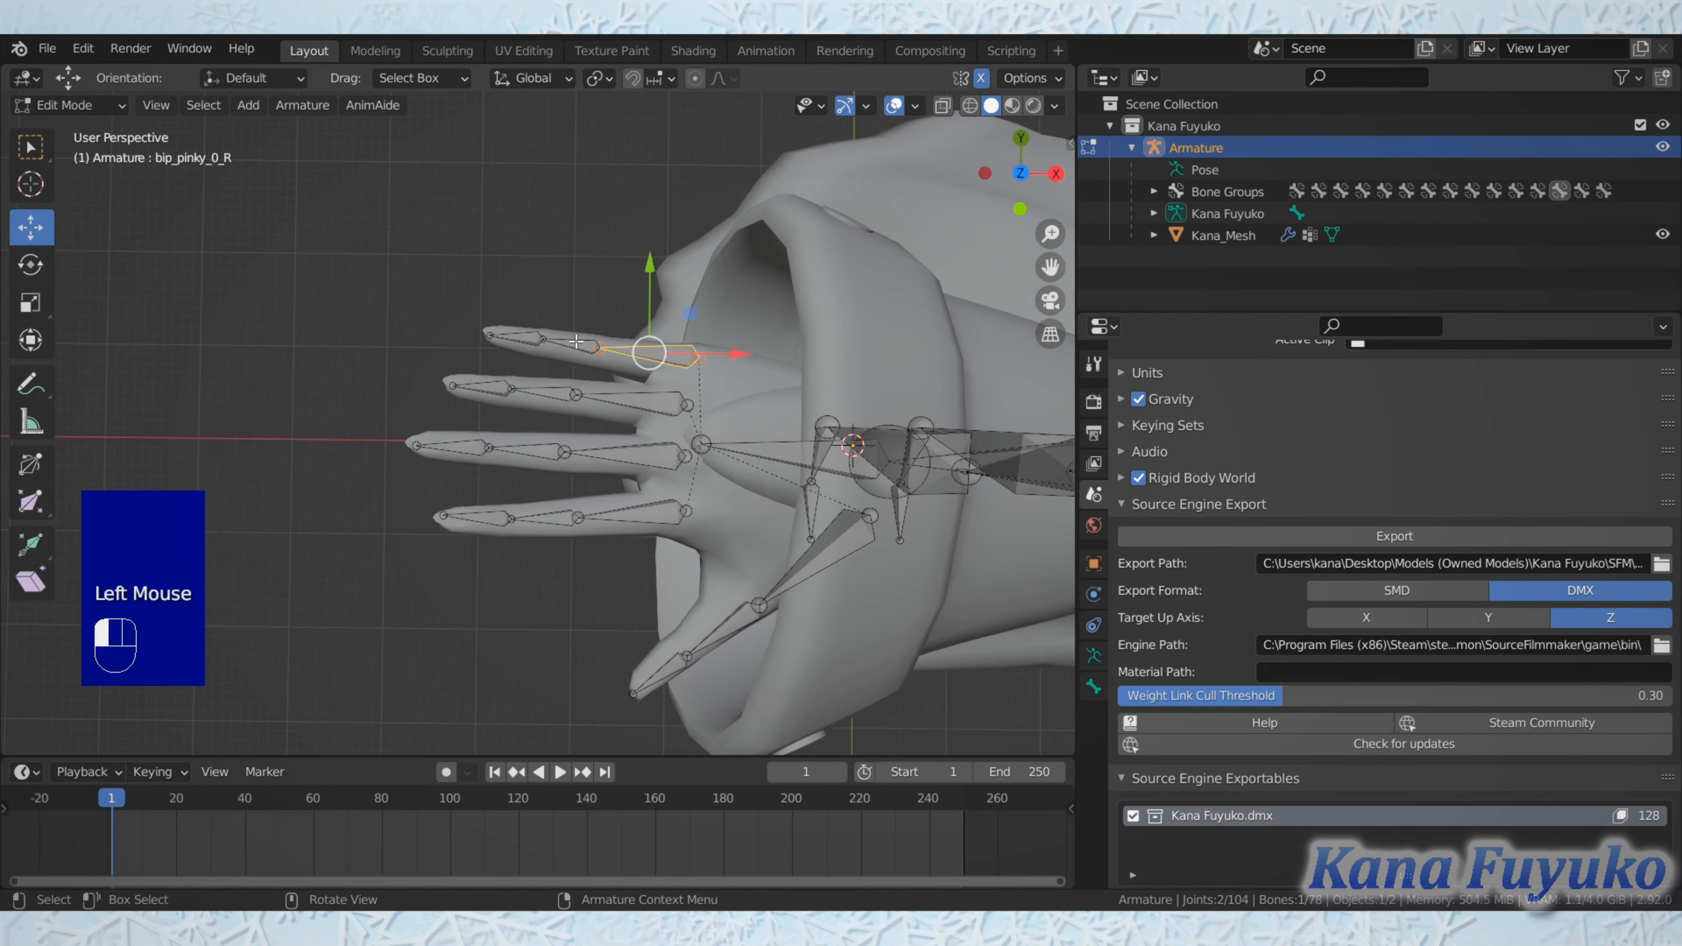
{"action": "left_click", "coordinate": [560, 336]}
{"action": "left_click", "coordinate": [523, 335]}
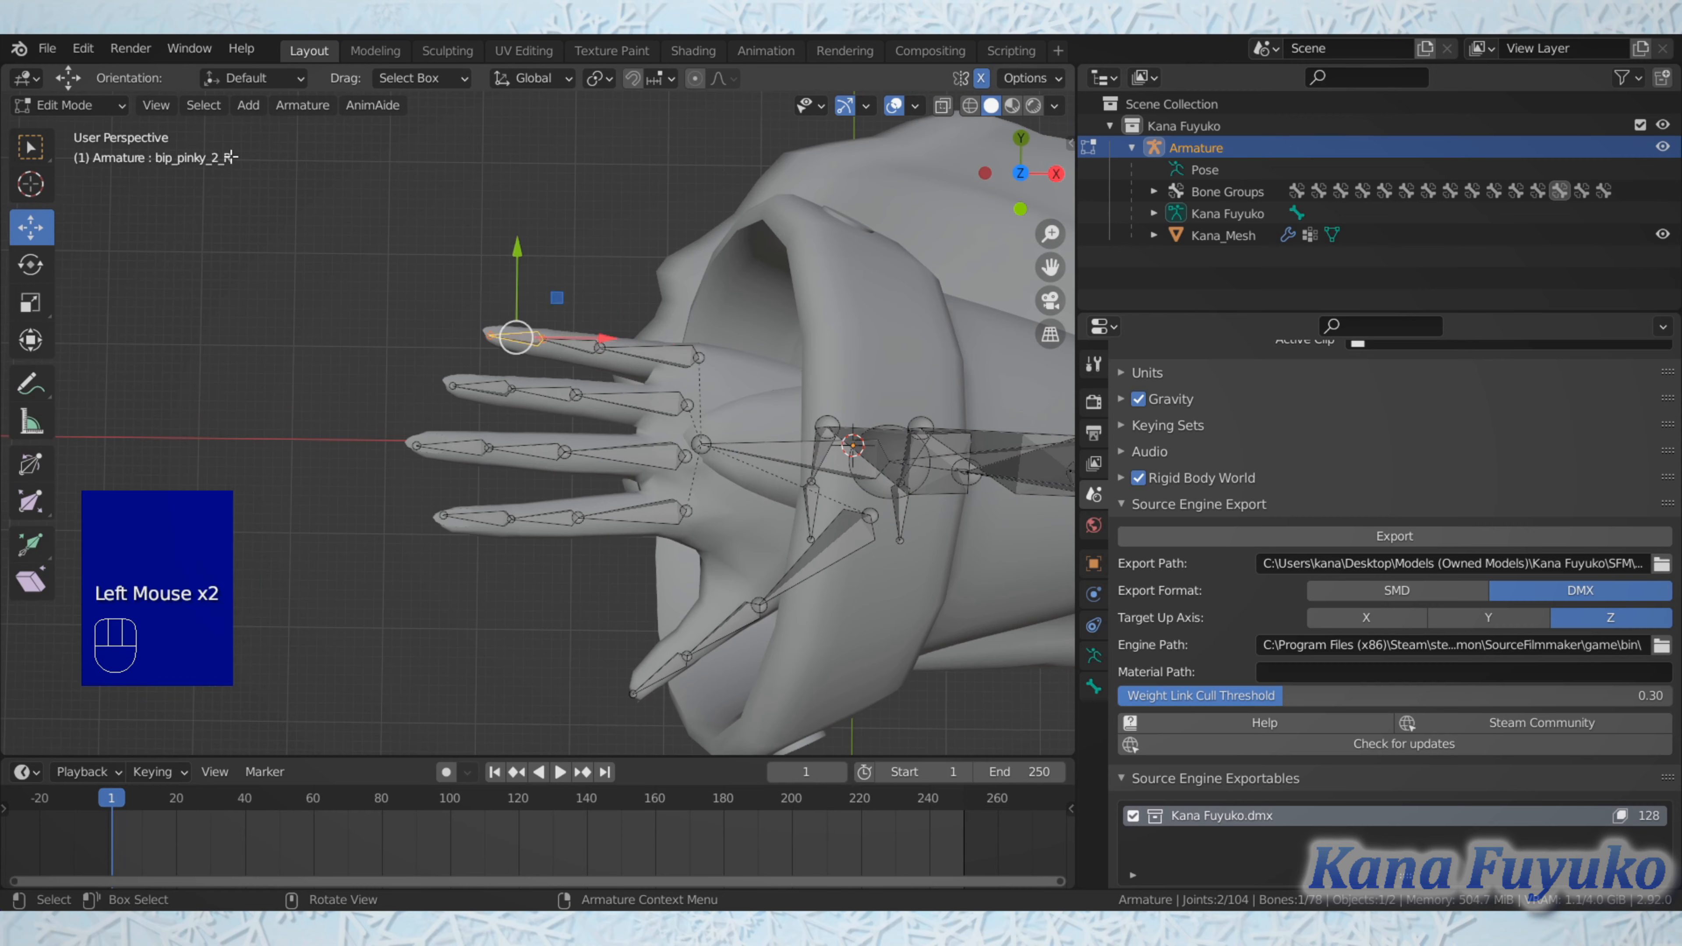
{"action": "left_click", "coordinate": [634, 393]}
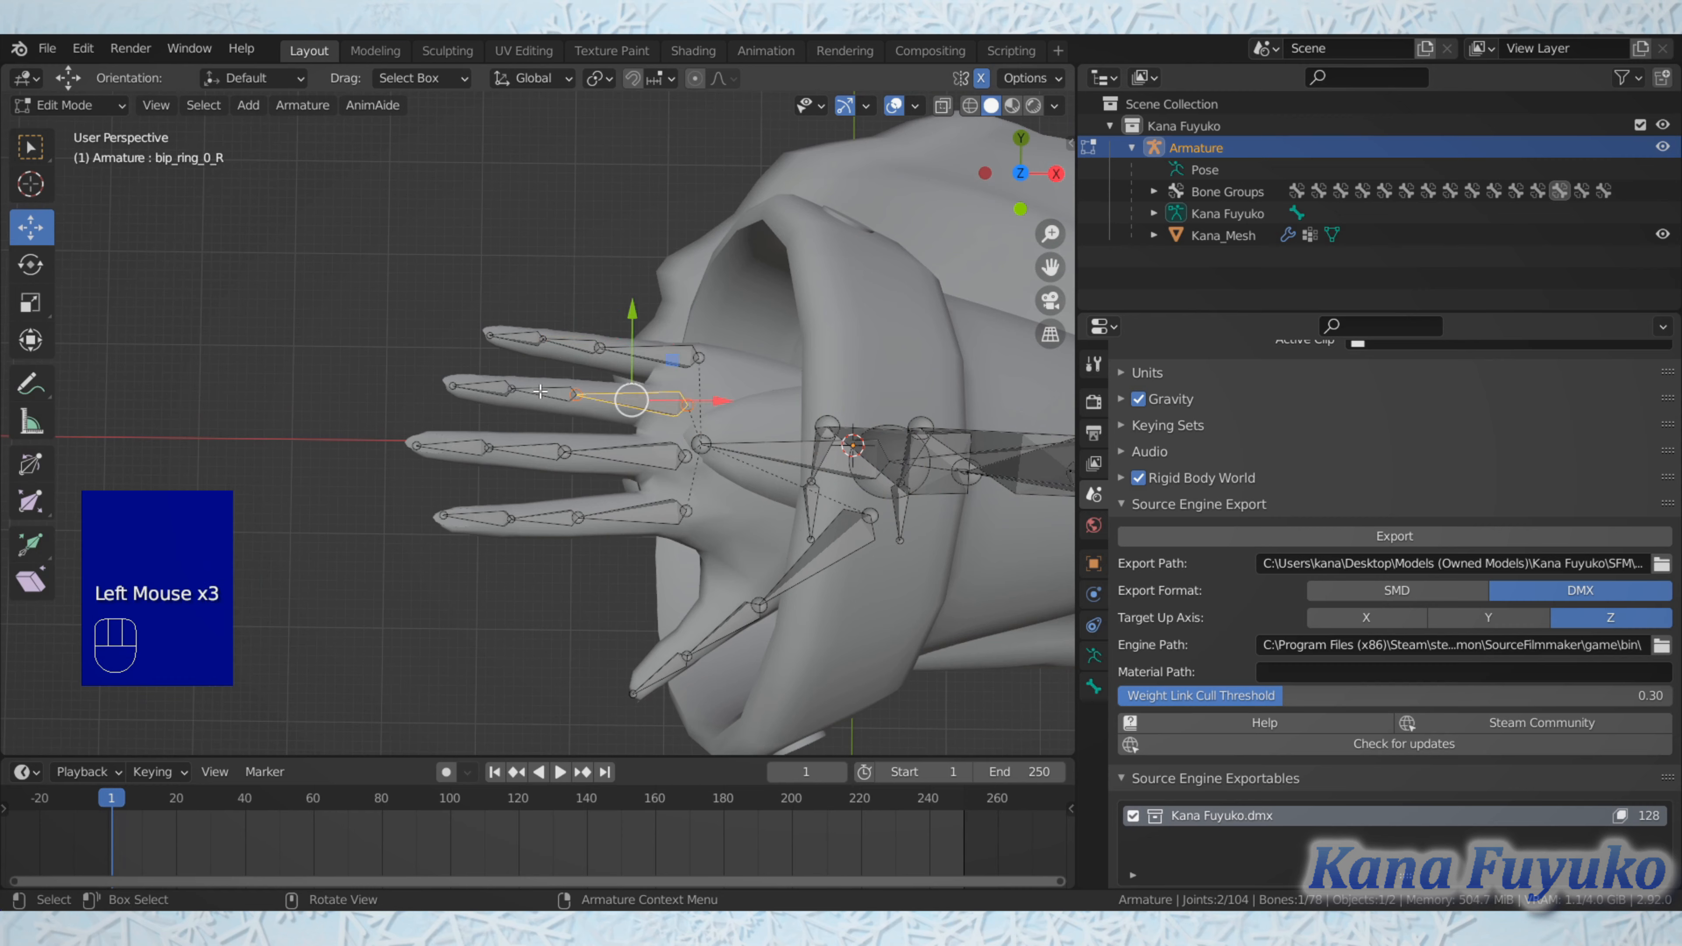
{"action": "left_click", "coordinate": [496, 385]}
{"action": "left_click", "coordinate": [495, 383]}
Step: Select the bones of the right hand's middle finger, index finger and thumb in turn to check their names
{"action": "left_click", "coordinate": [659, 454]}
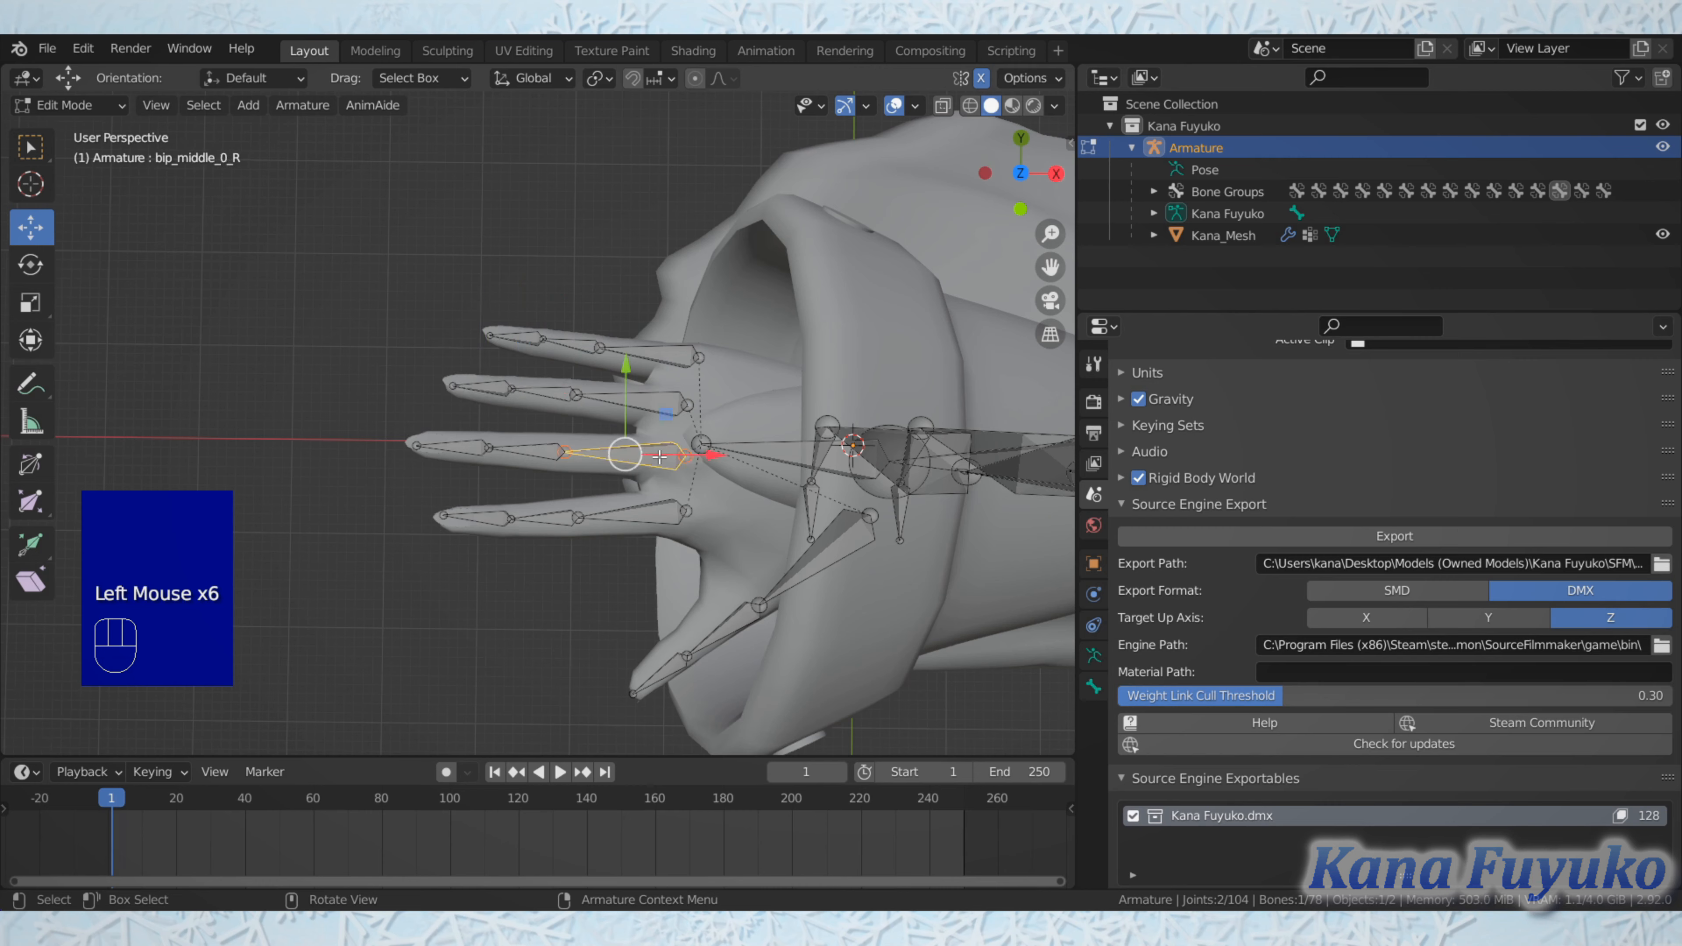
{"action": "left_click", "coordinate": [523, 449]}
{"action": "left_click", "coordinate": [434, 444]}
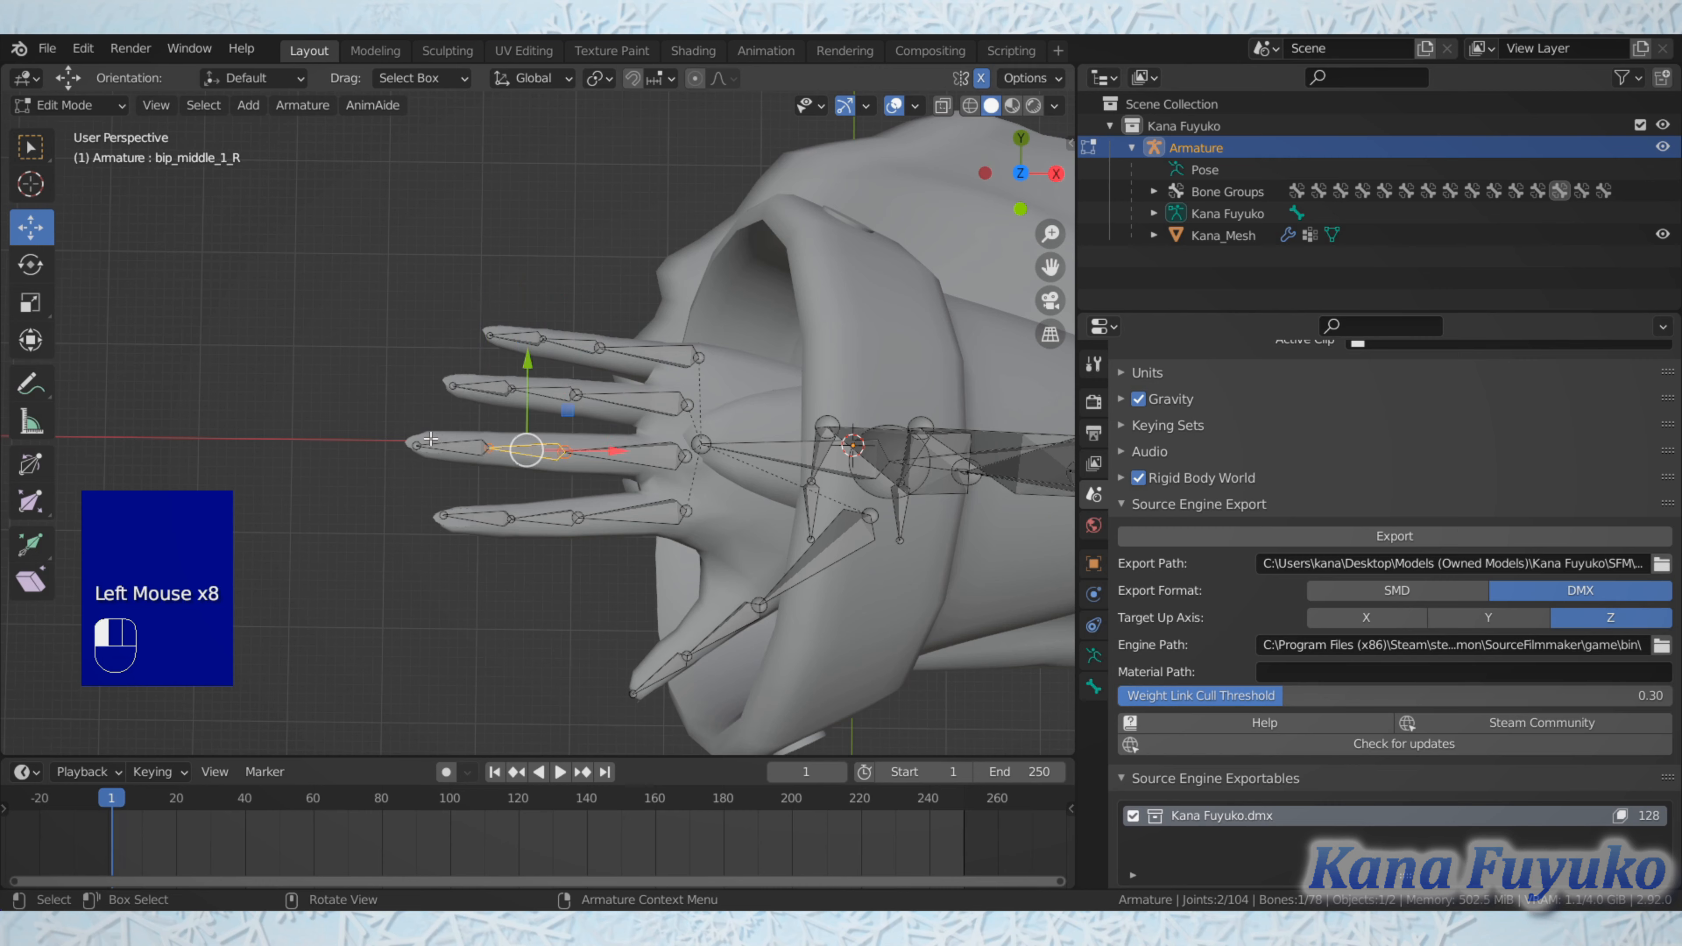
{"action": "left_click", "coordinate": [461, 442]}
{"action": "left_click", "coordinate": [603, 522]}
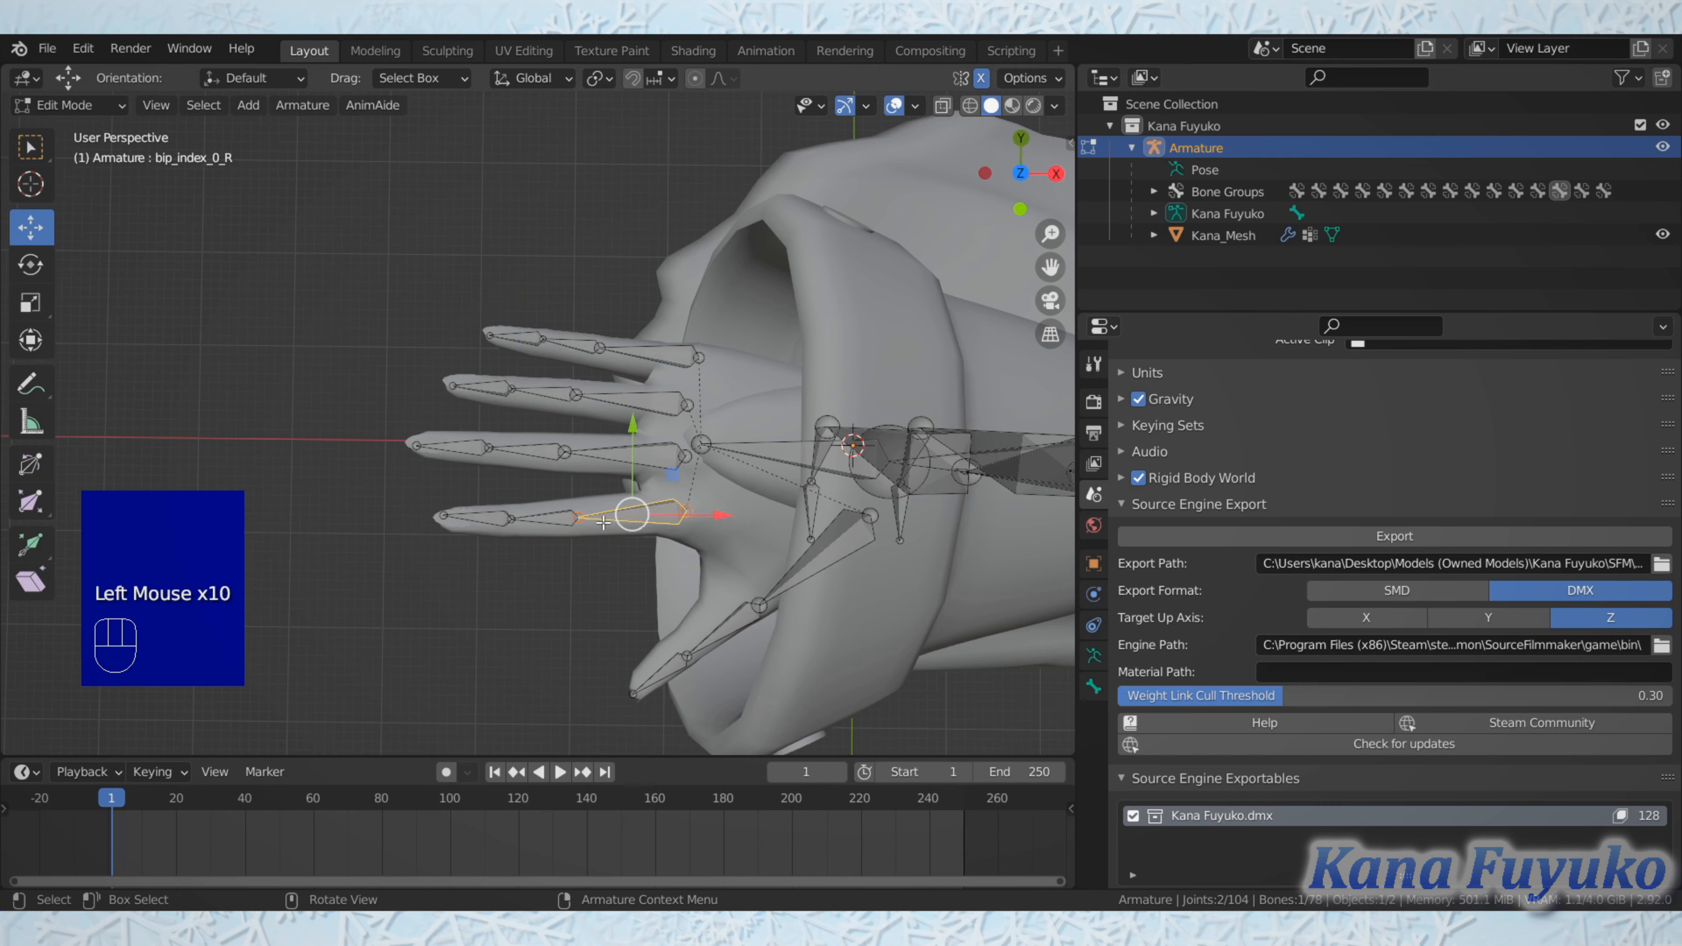
{"action": "left_click", "coordinate": [545, 519]}
{"action": "left_click", "coordinate": [474, 518]}
{"action": "left_click", "coordinate": [797, 568]}
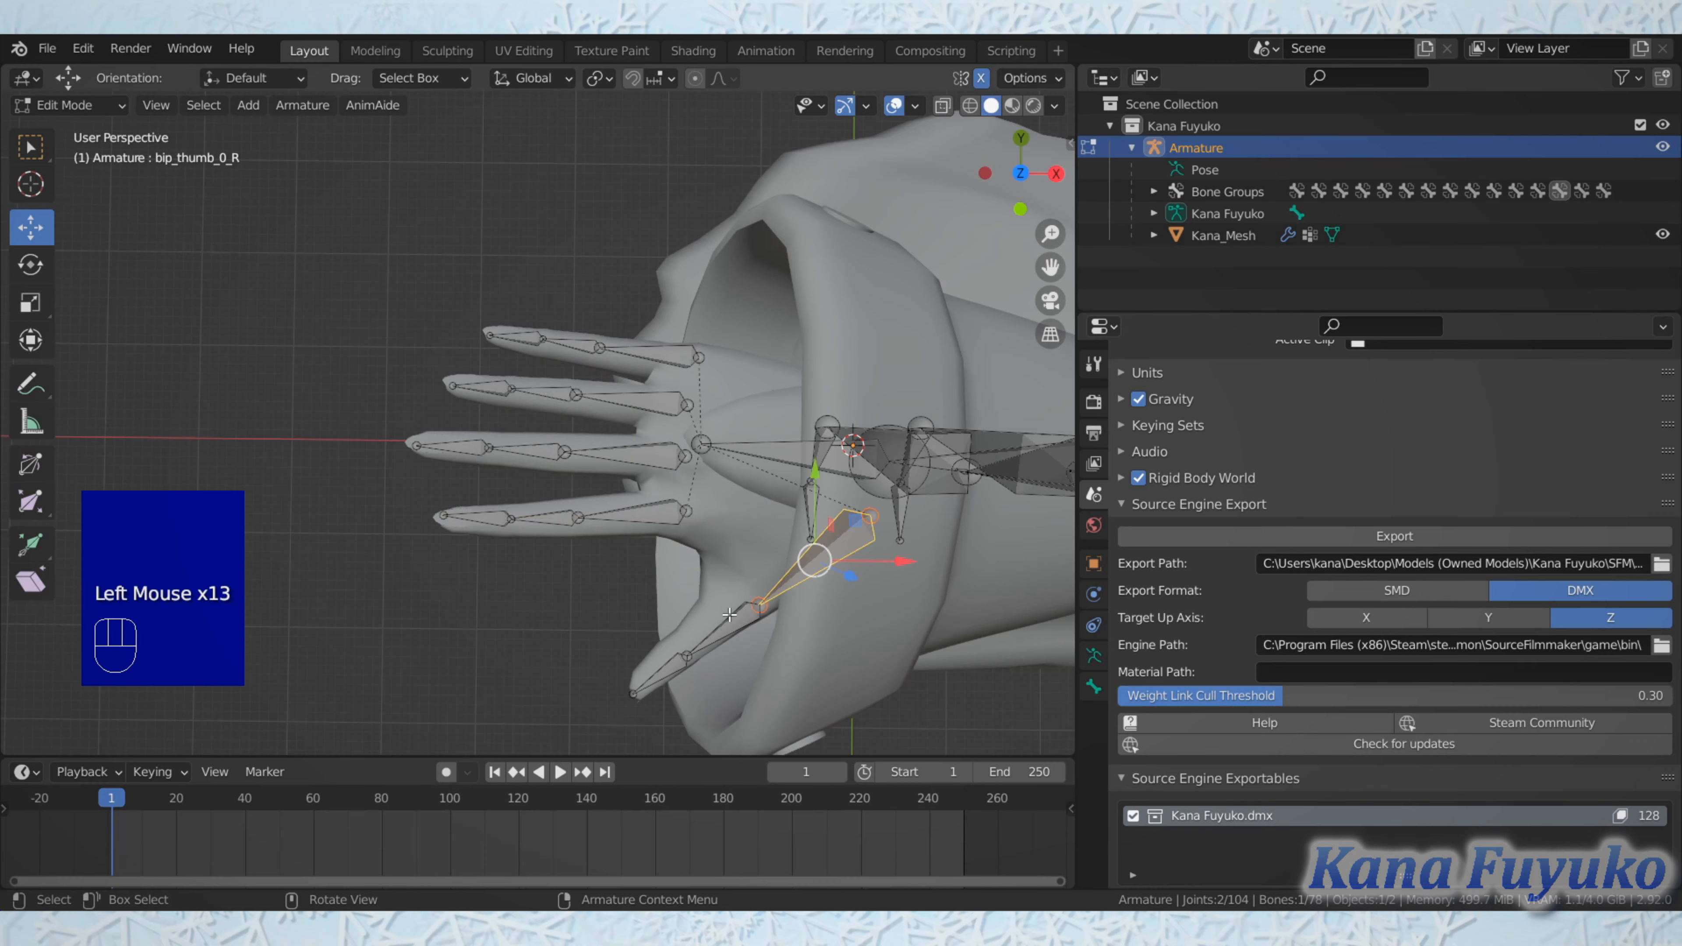
{"action": "left_click", "coordinate": [723, 627]}
{"action": "left_click", "coordinate": [670, 663]}
Step: Select the first bone of the ponytail chain behind the head to check its name
{"action": "scroll", "coordinate": [670, 663], "scroll_direction": "down", "scroll_amount": 2}
{"action": "middle_click_drag", "start_coordinate": [670, 663], "coordinate": [554, 378], "text": "shift"}
{"action": "scroll", "coordinate": [723, 536], "scroll_direction": "down", "scroll_amount": 2}
{"action": "scroll", "coordinate": [723, 536], "scroll_direction": "up", "scroll_amount": 1}
{"action": "scroll", "coordinate": [635, 530], "scroll_direction": "up", "scroll_amount": 1}
{"action": "scroll", "coordinate": [563, 519], "scroll_direction": "up", "scroll_amount": 1}
{"action": "scroll", "coordinate": [555, 411], "scroll_direction": "down", "scroll_amount": 2}
{"action": "scroll", "coordinate": [555, 411], "scroll_direction": "up", "scroll_amount": 1}
{"action": "middle_click_drag", "start_coordinate": [553, 377], "coordinate": [265, 478], "text": "shift"}
{"action": "scroll", "coordinate": [552, 357], "scroll_direction": "up", "scroll_amount": 3}
{"action": "scroll", "coordinate": [552, 357], "scroll_direction": "up", "scroll_amount": 1, "text": "shift"}
{"action": "left_click", "coordinate": [294, 158]}
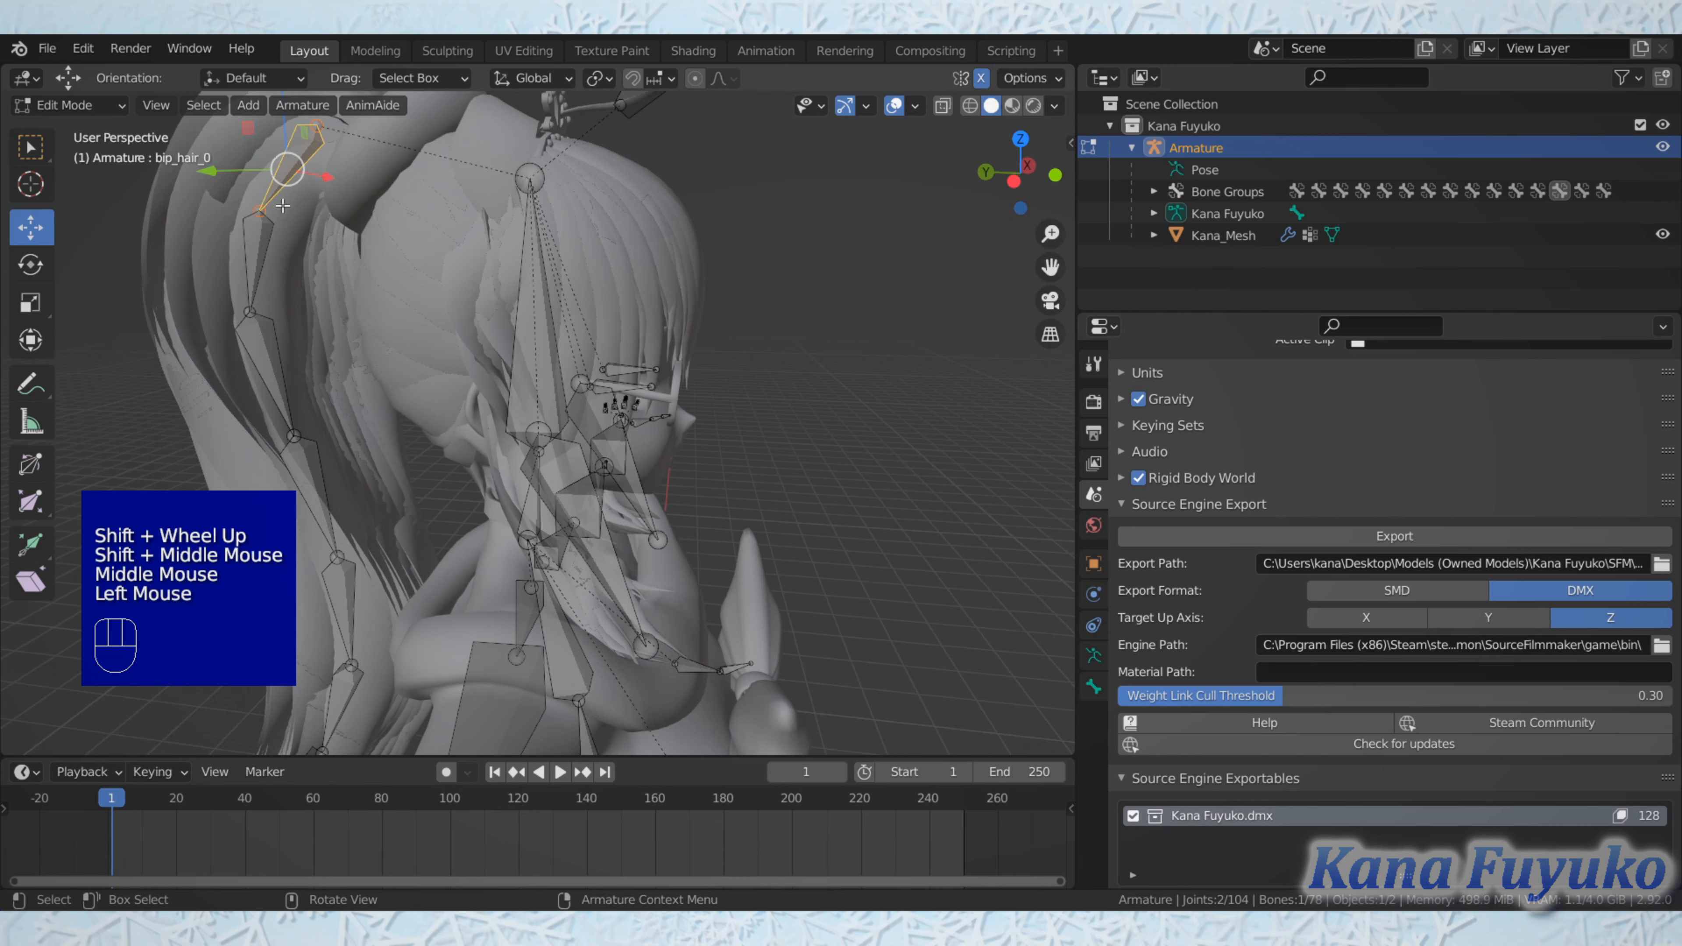
Step: Select the right eye bone inside the head to check its name
{"action": "middle_click_drag", "start_coordinate": [373, 262], "coordinate": [878, 381]}
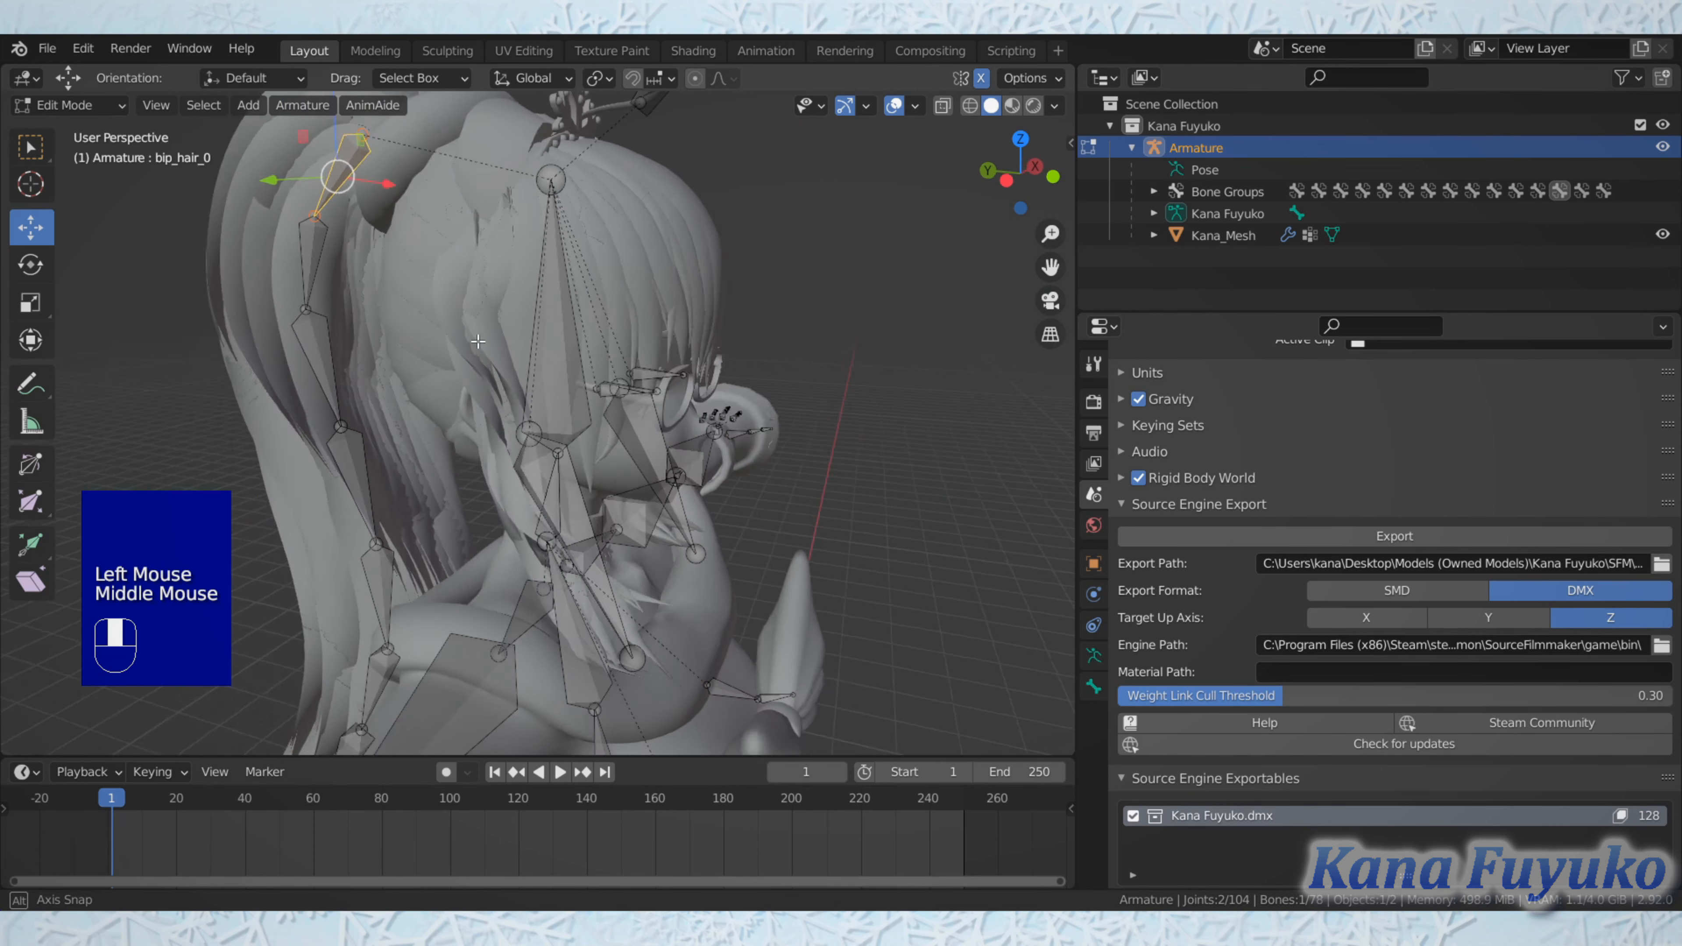
{"action": "scroll", "coordinate": [879, 381], "scroll_direction": "up", "scroll_amount": 2}
{"action": "left_click", "coordinate": [630, 388]}
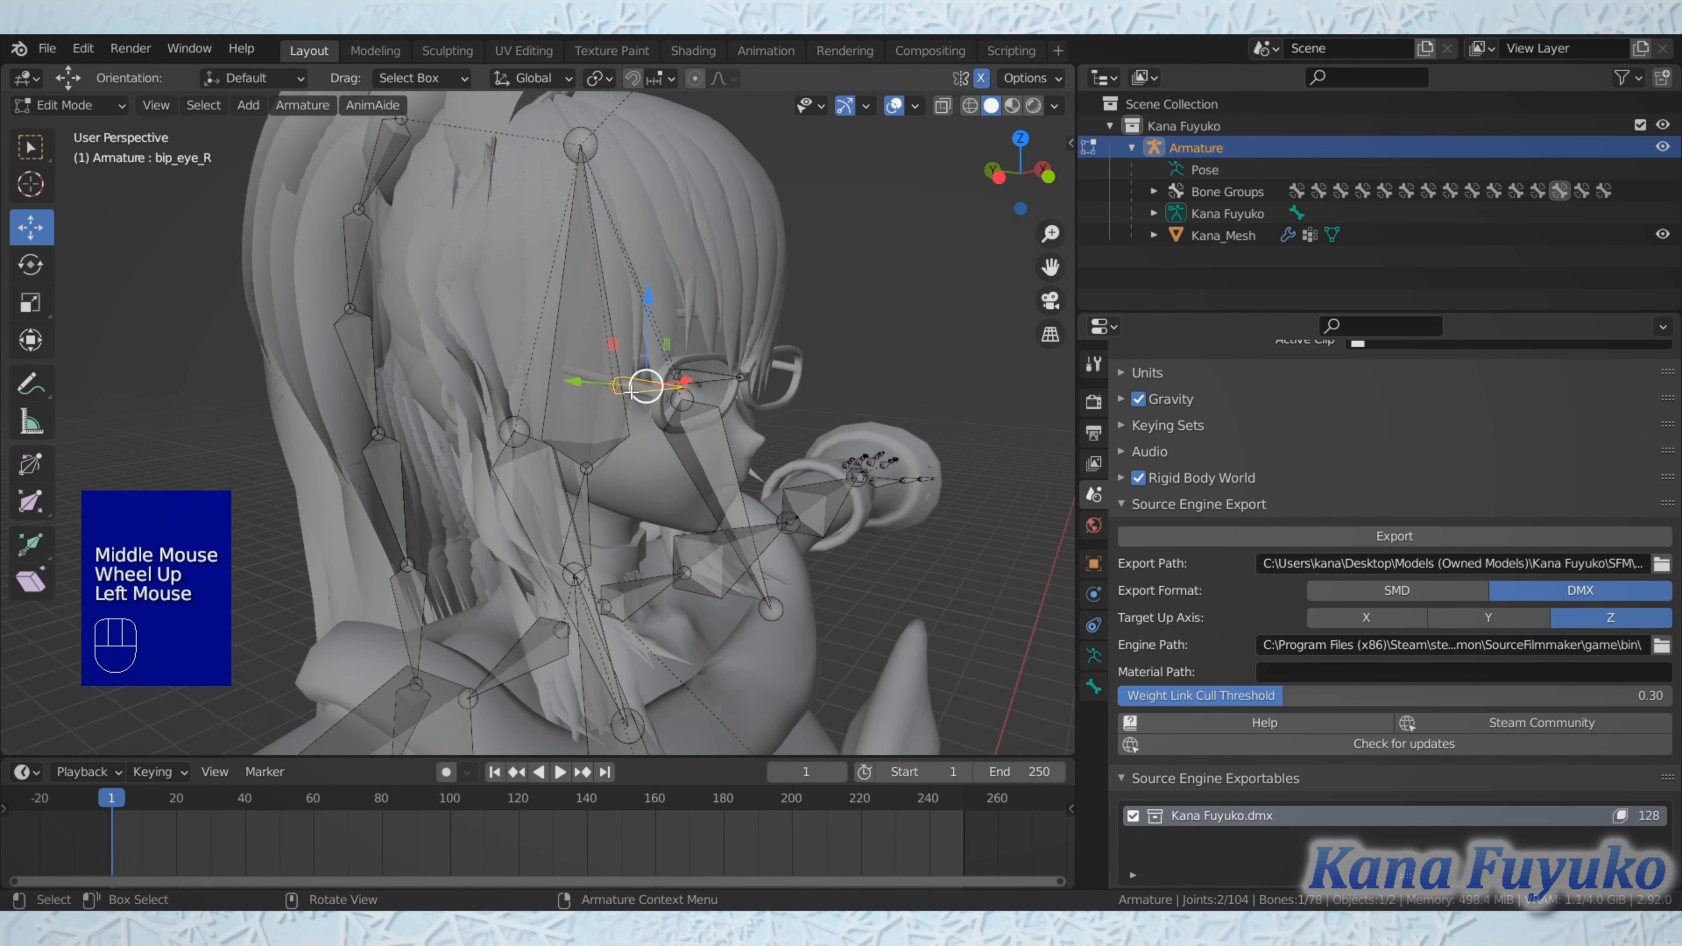
Step: Select the right buttock bone and the right breast bone in turn to check their names, leaving nothing selected
{"action": "scroll", "coordinate": [631, 387], "scroll_direction": "down", "scroll_amount": 3}
{"action": "middle_click_drag", "start_coordinate": [630, 388], "coordinate": [550, 356], "text": "shift"}
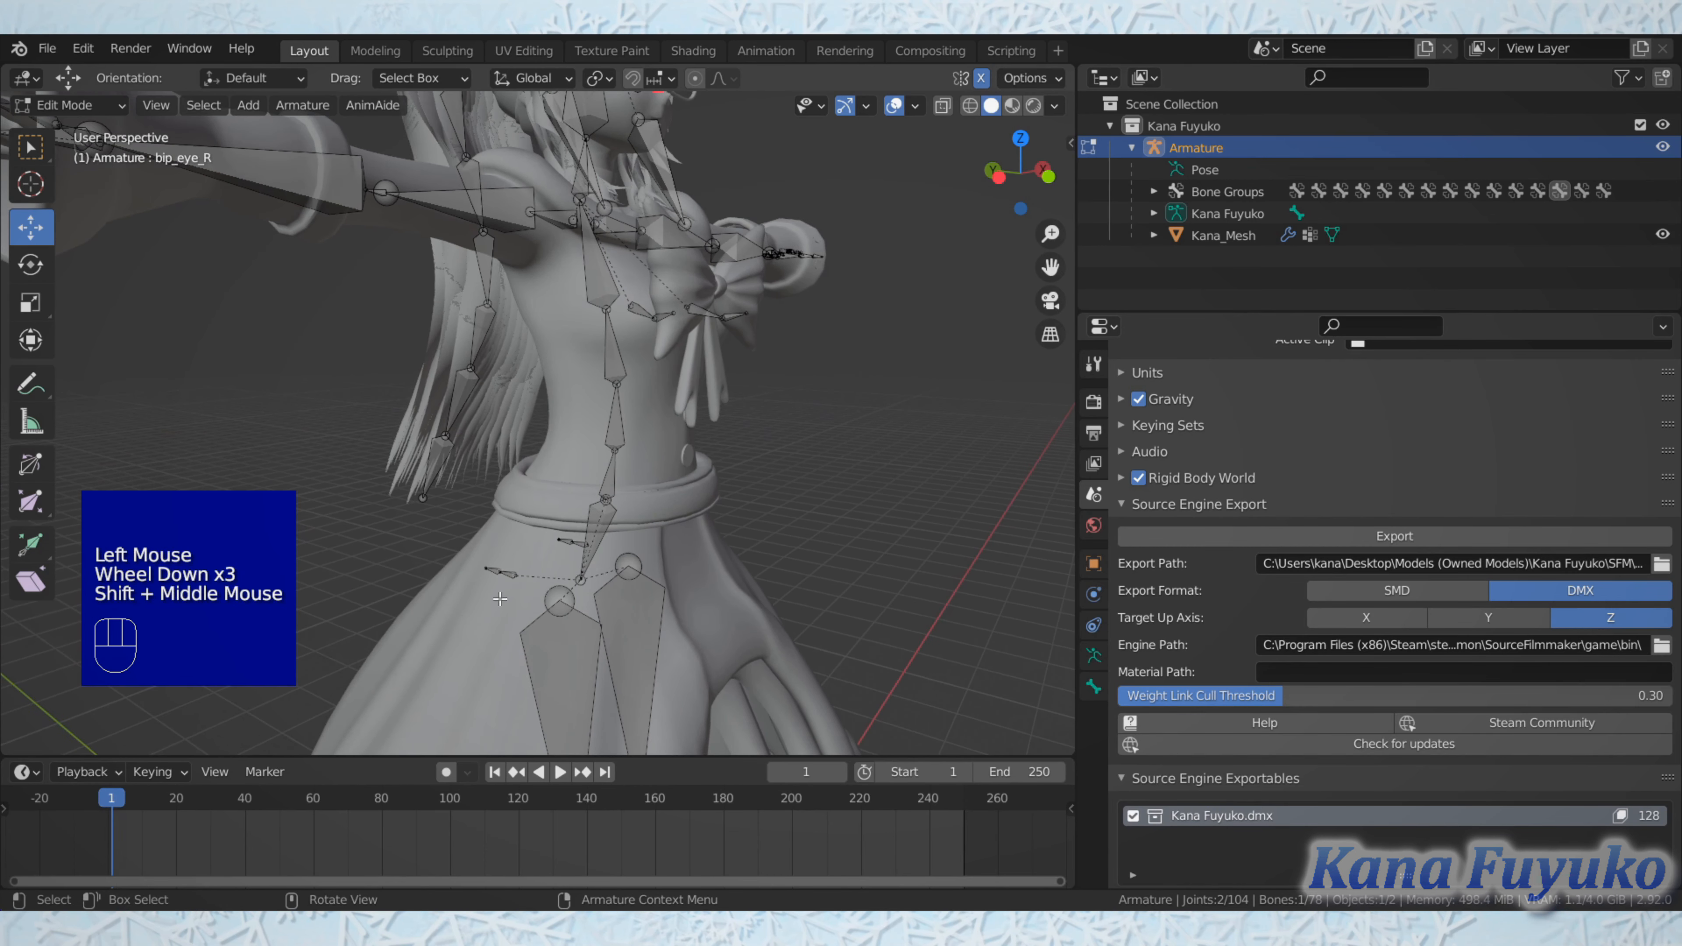
{"action": "left_click", "coordinate": [515, 574]}
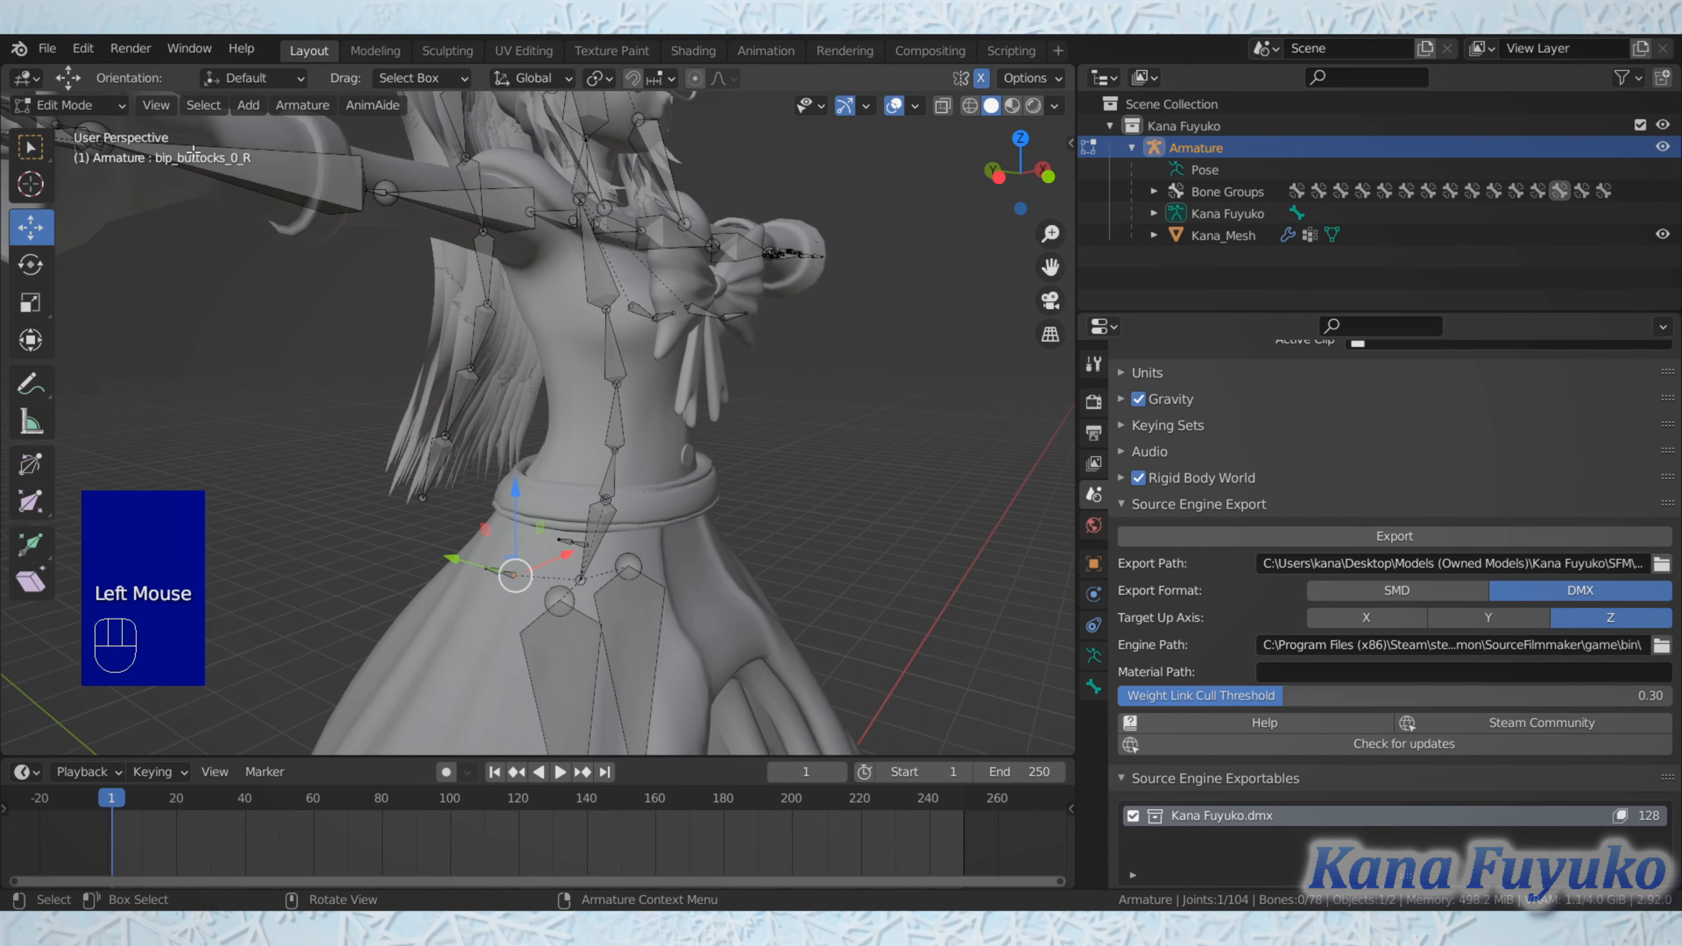
{"action": "middle_click_drag", "start_coordinate": [544, 303], "coordinate": [596, 377], "text": "shift"}
{"action": "left_click", "coordinate": [636, 400]}
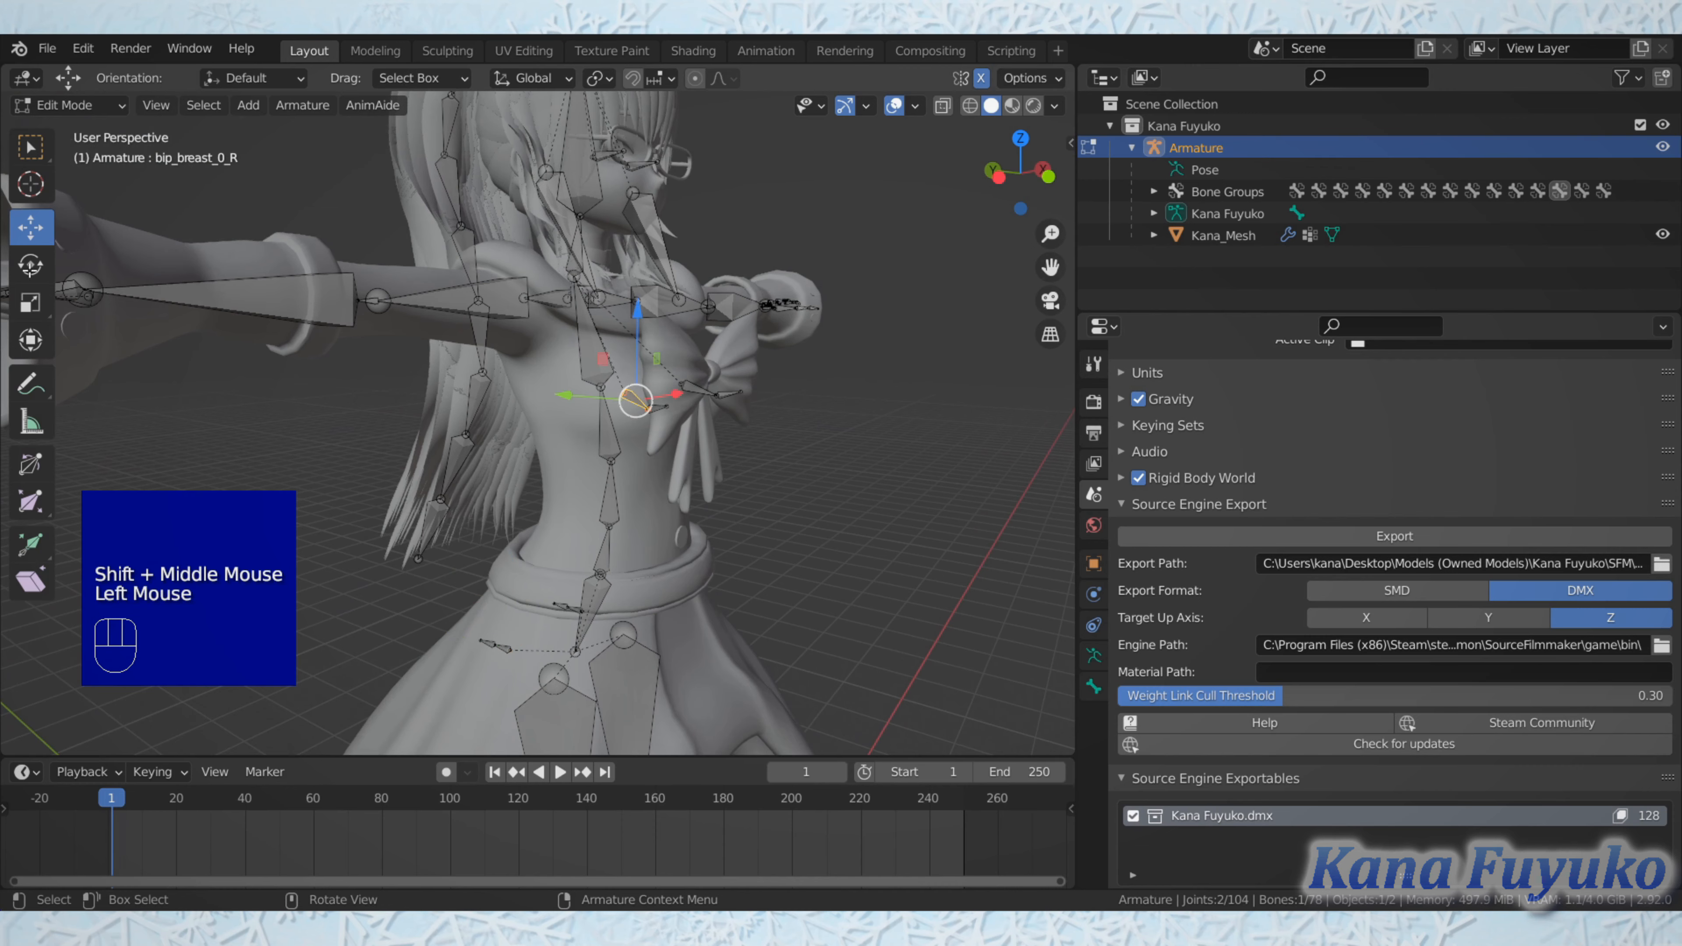
{"action": "scroll", "coordinate": [947, 416], "scroll_direction": "up", "scroll_amount": 1, "text": "shift"}
{"action": "middle_click_drag", "start_coordinate": [947, 416], "coordinate": [958, 560], "text": "shift"}
{"action": "left_click", "coordinate": [957, 560]}
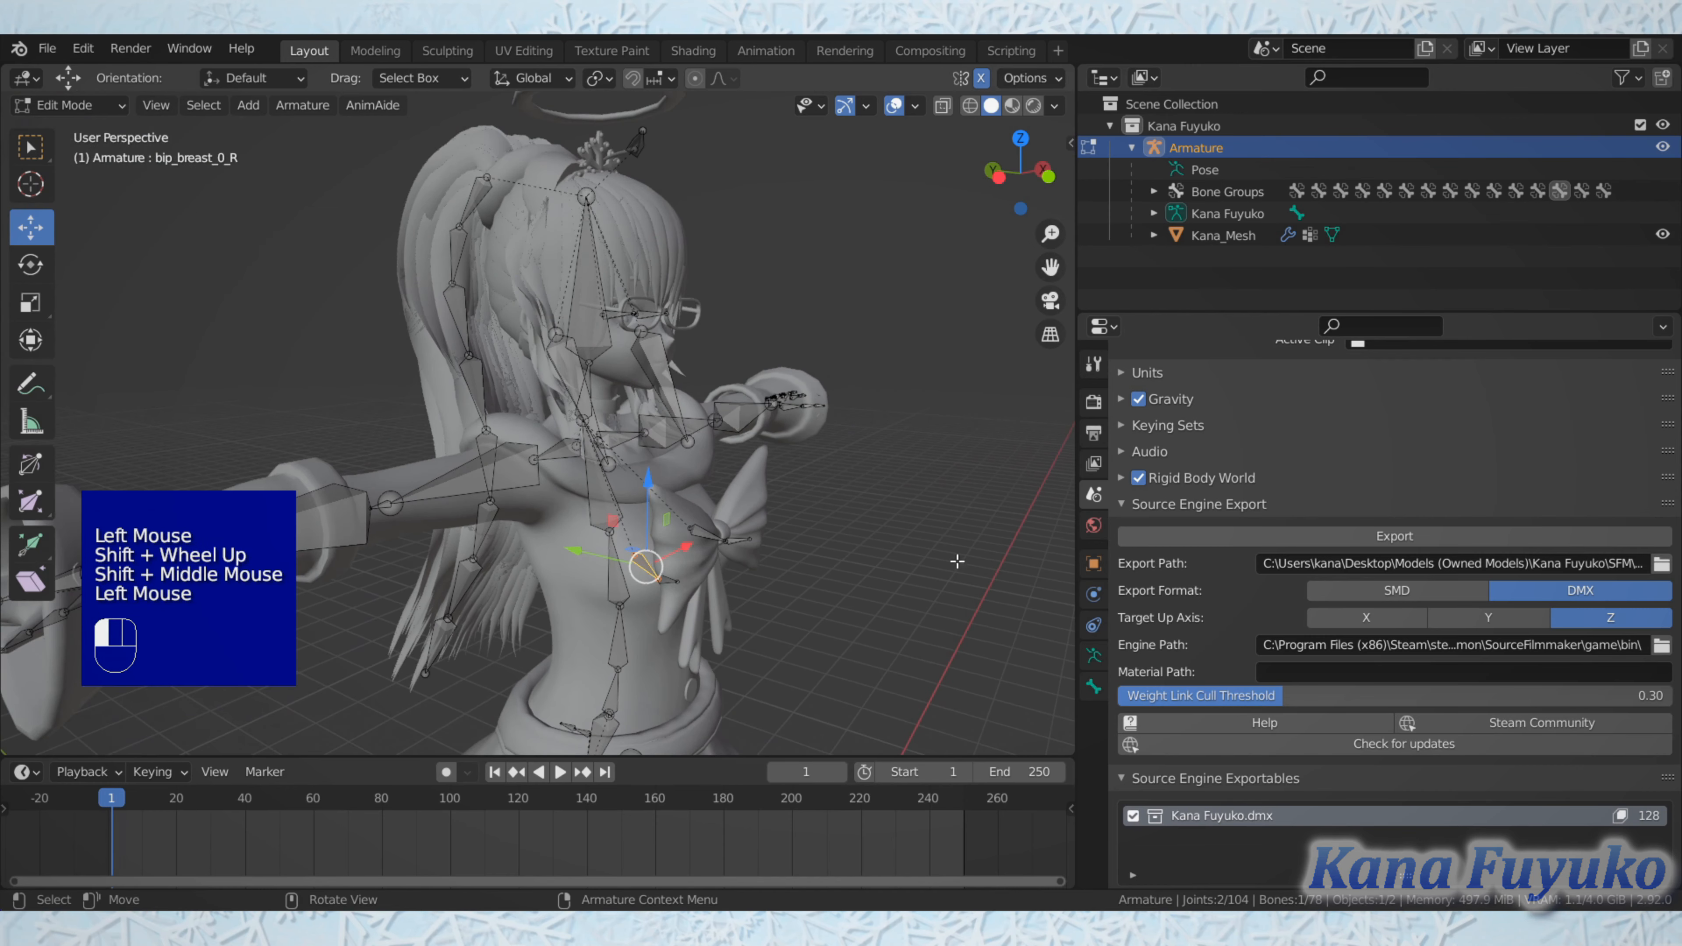
{"action": "left_click", "coordinate": [817, 553]}
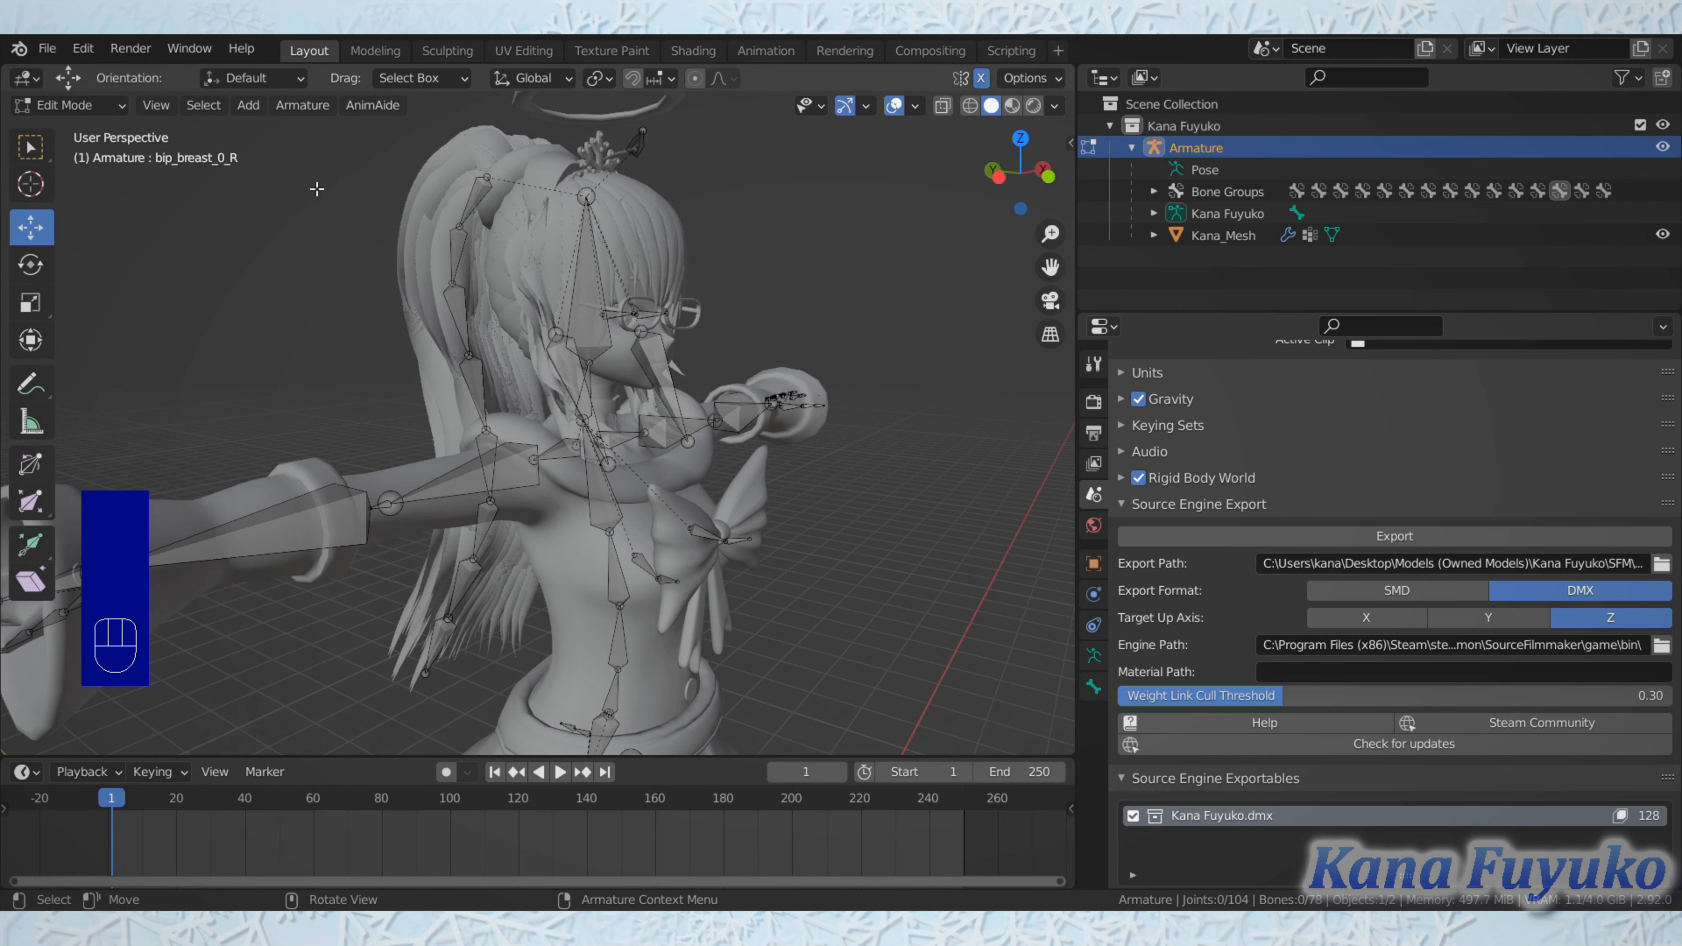
Step: Select the head bone, the neck bone and the uppermost spine bone in turn to check their names
{"action": "scroll", "coordinate": [679, 406], "scroll_direction": "up", "scroll_amount": 2}
{"action": "middle_click_drag", "start_coordinate": [679, 406], "coordinate": [605, 303]}
{"action": "scroll", "coordinate": [649, 371], "scroll_direction": "up", "scroll_amount": 1, "text": "shift"}
{"action": "scroll", "coordinate": [629, 331], "scroll_direction": "up", "scroll_amount": 2}
{"action": "left_click", "coordinate": [605, 303]}
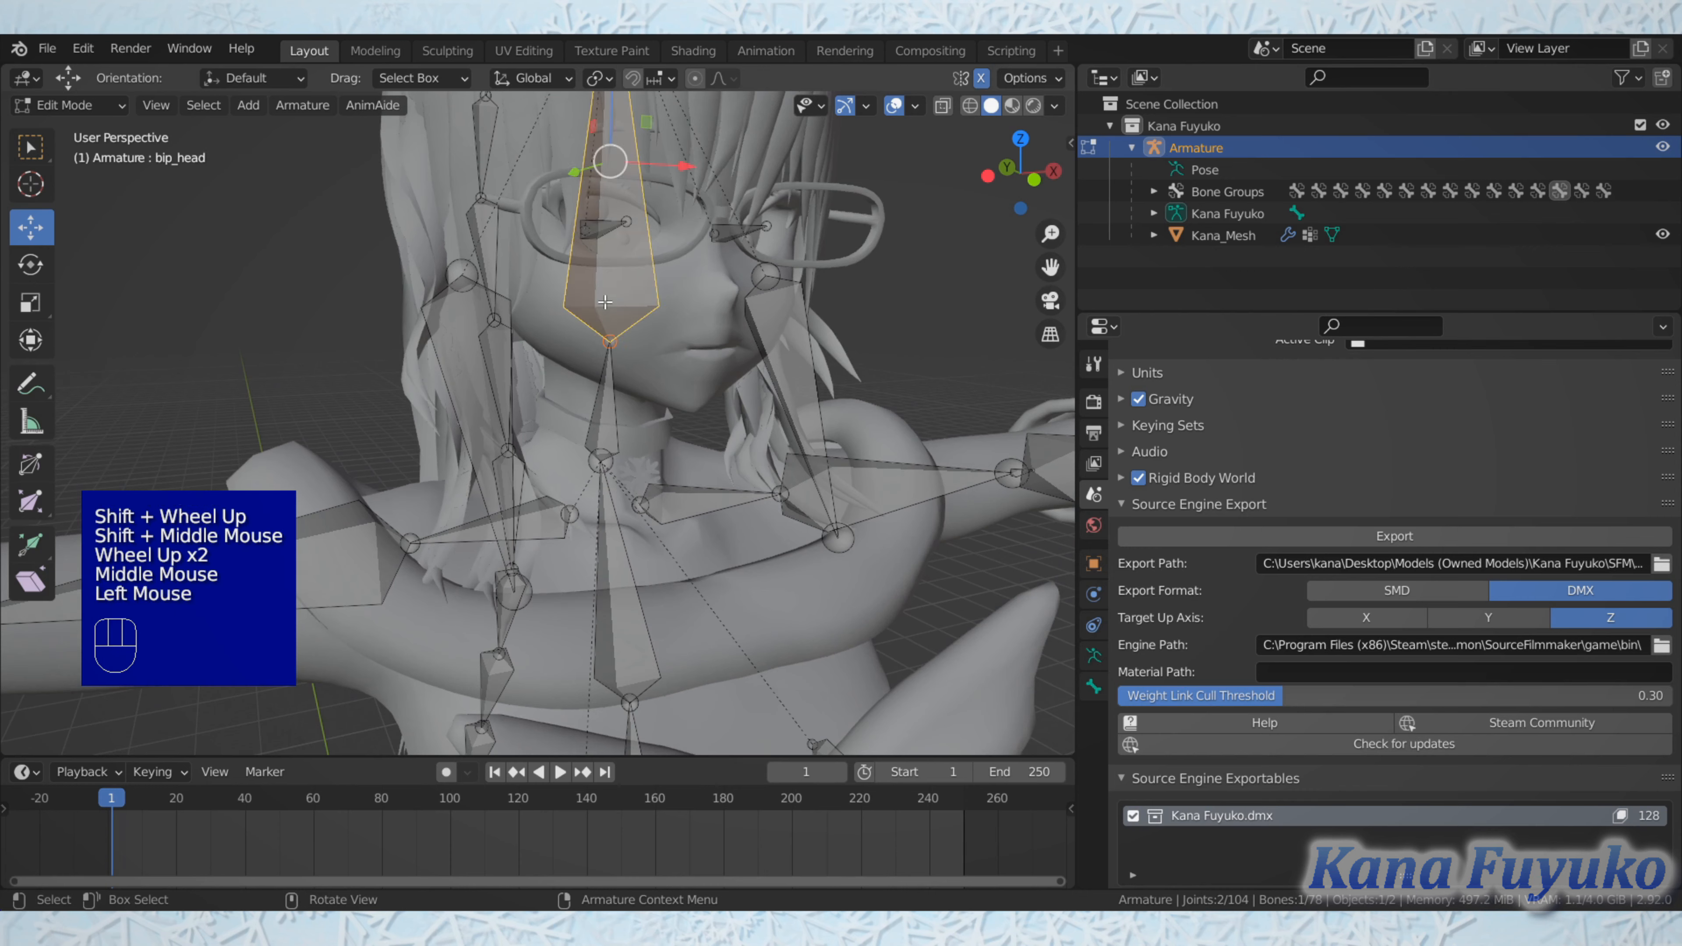
{"action": "left_click", "coordinate": [607, 404]}
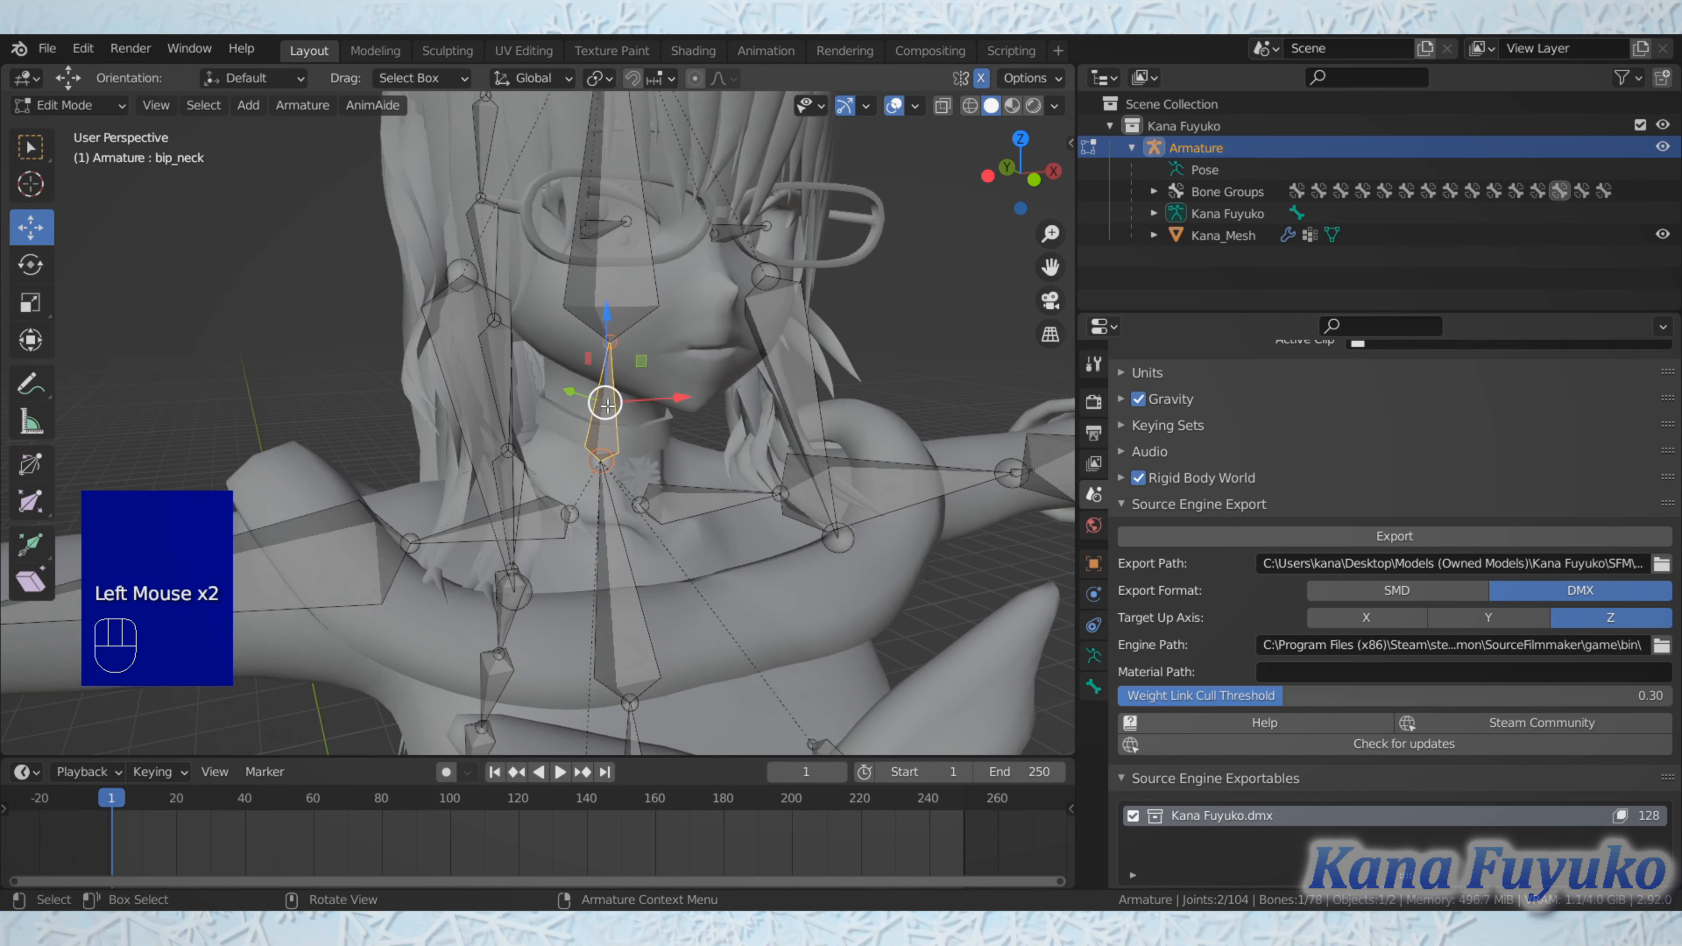
{"action": "left_click", "coordinate": [608, 562]}
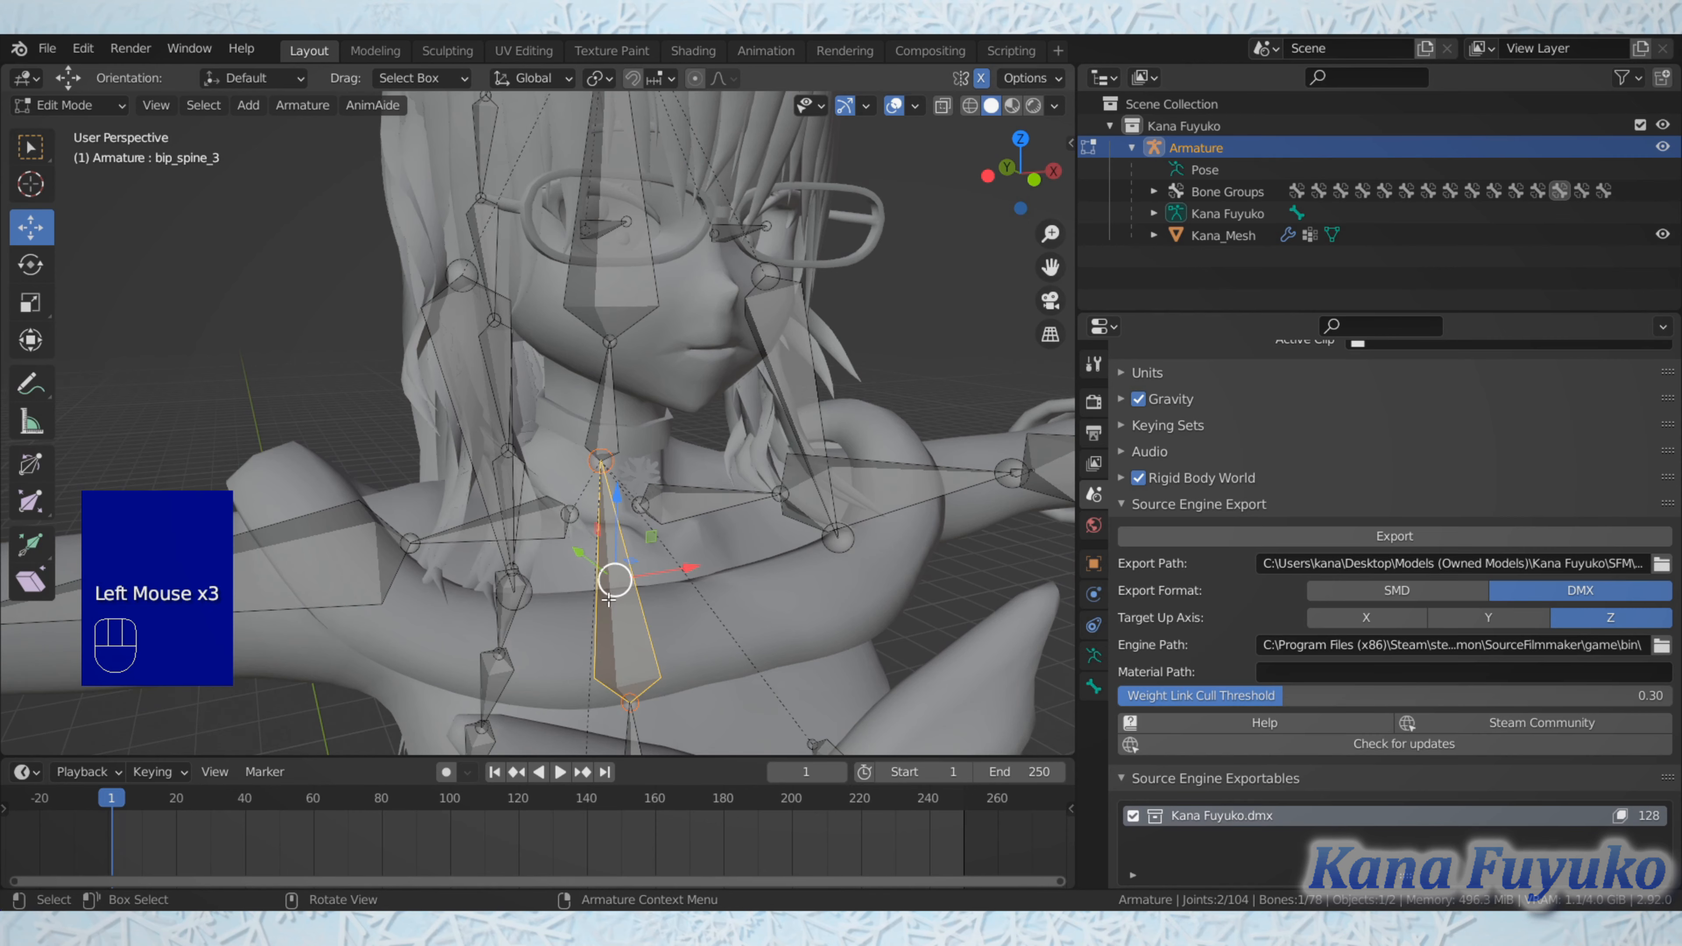
Step: Select the spine bones one by one, from just above the pelvis up to the chest, to check their numbering
{"action": "scroll", "coordinate": [609, 599], "scroll_direction": "down", "scroll_amount": 2}
{"action": "middle_click_drag", "start_coordinate": [608, 600], "coordinate": [659, 276], "text": "shift"}
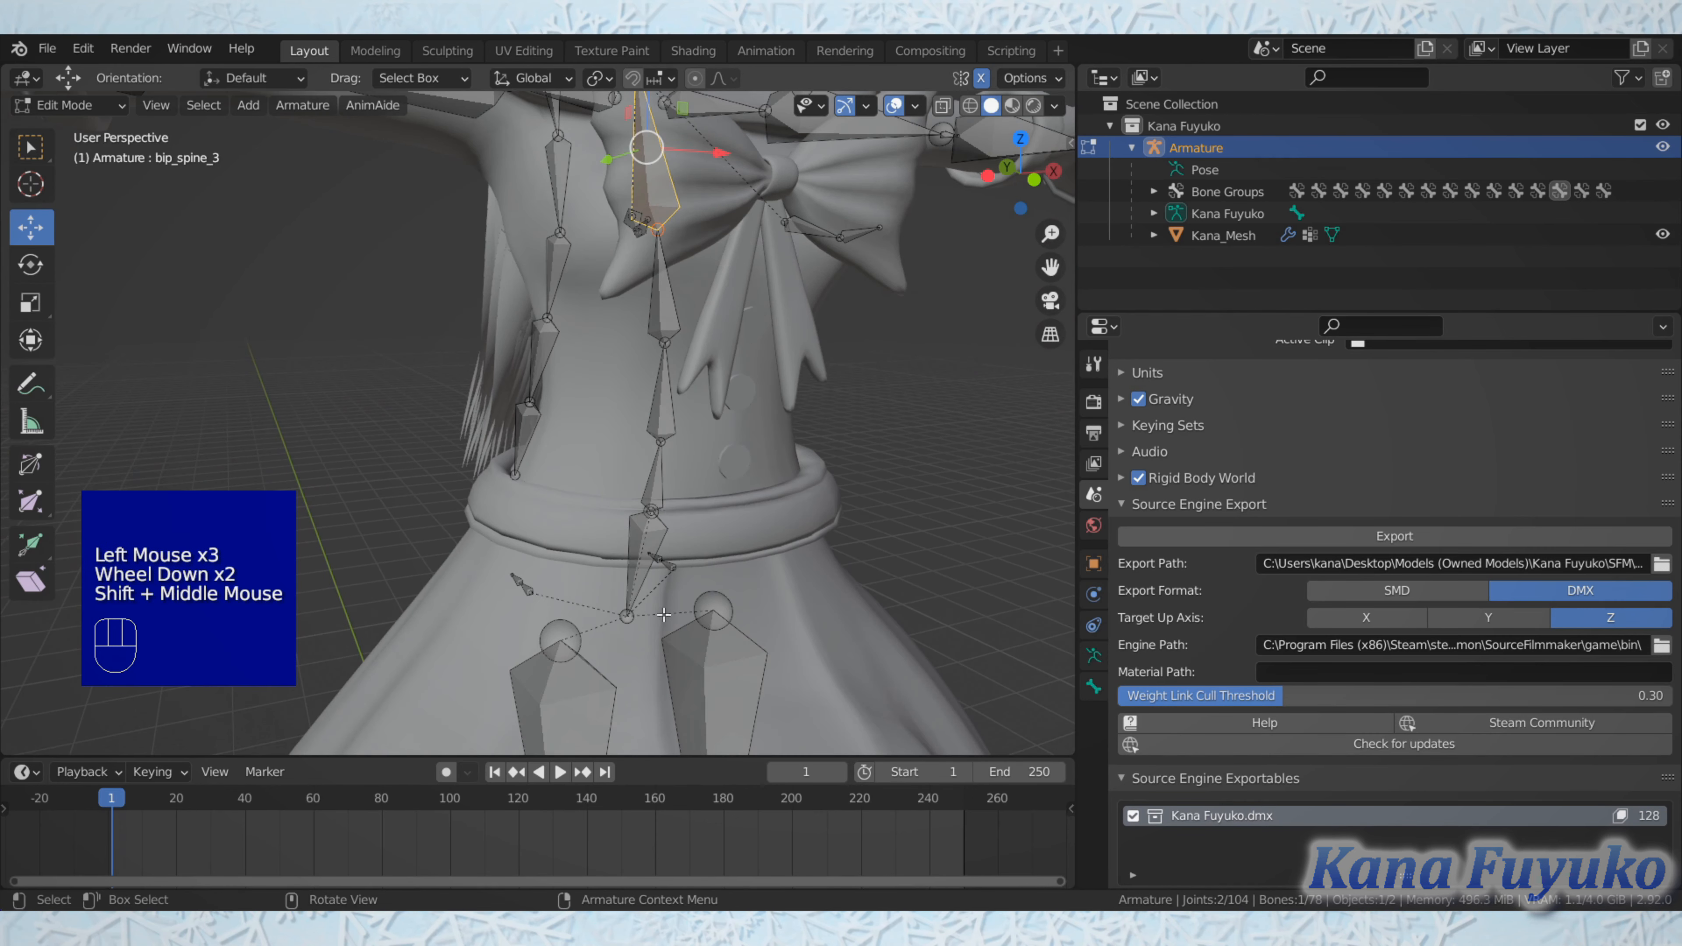
{"action": "left_click", "coordinate": [660, 488]}
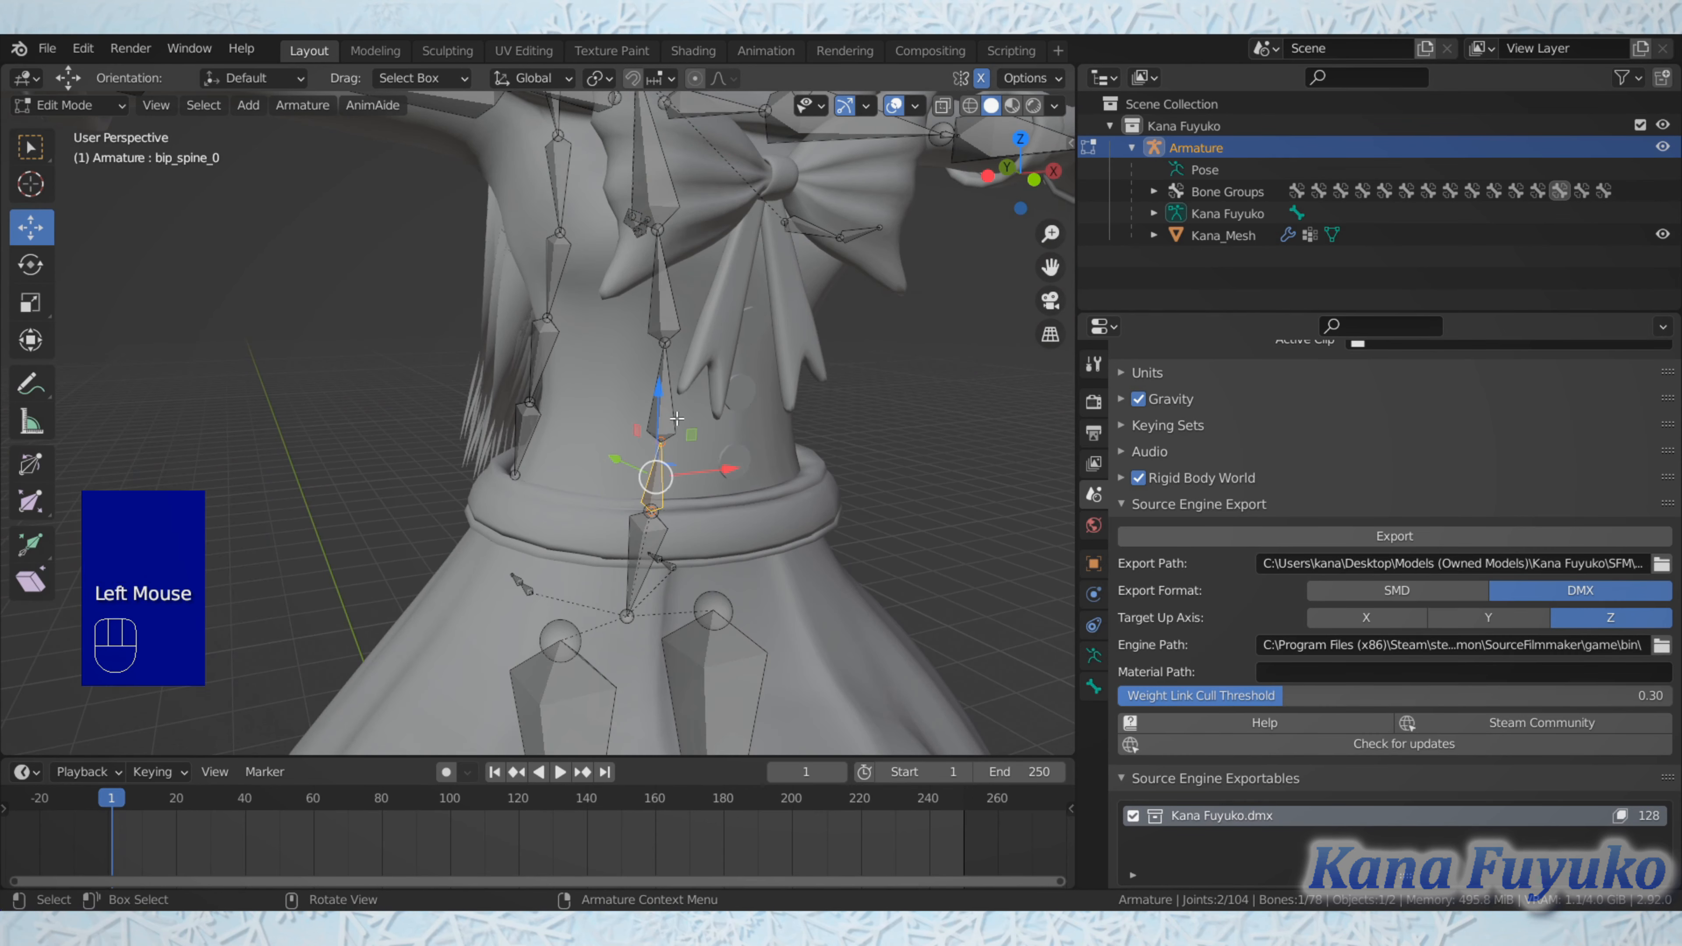
{"action": "left_click", "coordinate": [662, 398]}
{"action": "left_click", "coordinate": [663, 395]}
{"action": "left_click", "coordinate": [676, 279]}
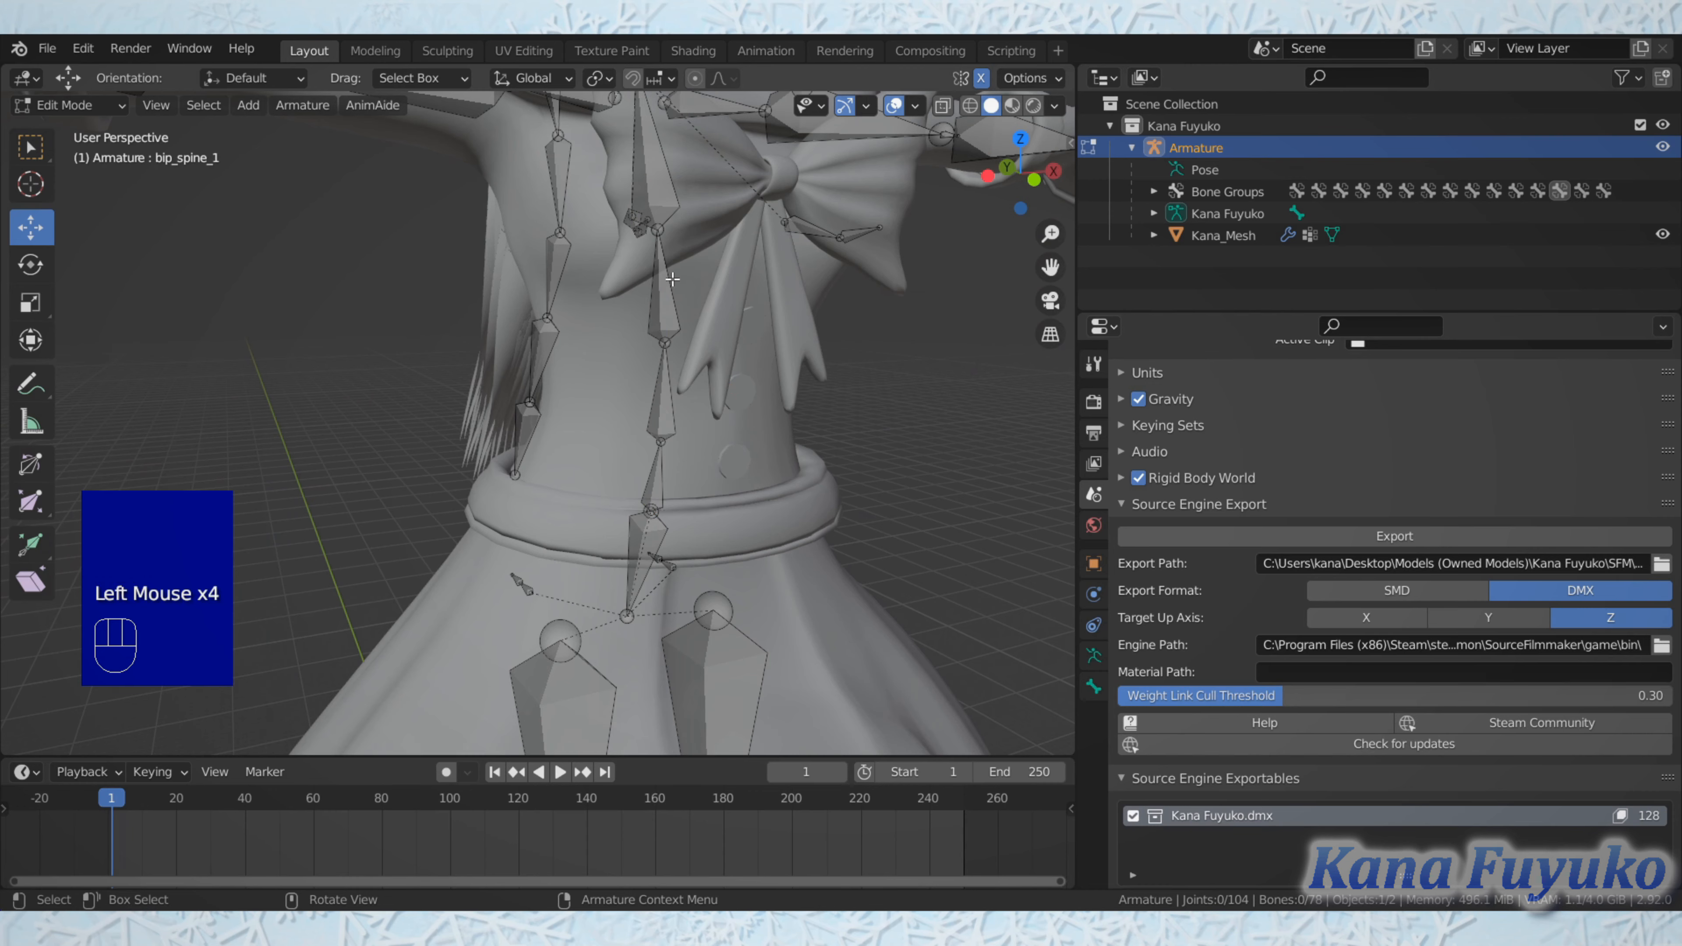
{"action": "left_click", "coordinate": [661, 283]}
{"action": "left_click", "coordinate": [647, 155]}
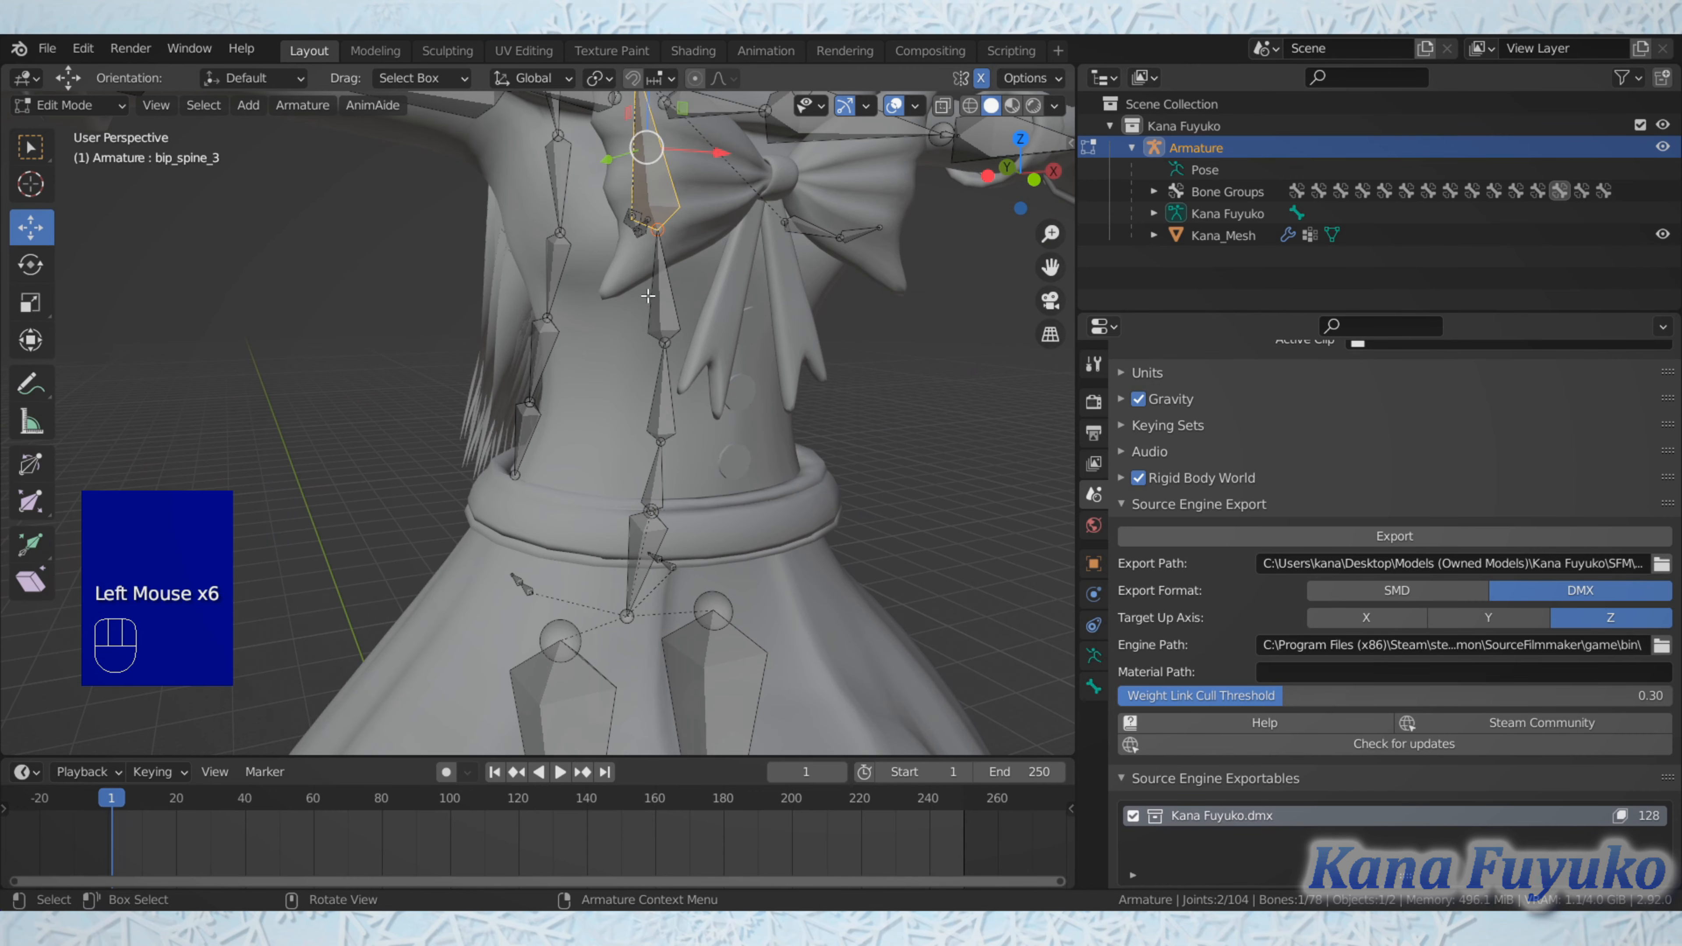
Step: Select the pelvis bone and the right hip bone in turn to check their names
{"action": "scroll", "coordinate": [643, 371], "scroll_direction": "down", "scroll_amount": 1}
{"action": "scroll", "coordinate": [616, 457], "scroll_direction": "up", "scroll_amount": 1, "text": "shift"}
{"action": "middle_click_drag", "start_coordinate": [609, 481], "coordinate": [588, 371], "text": "shift"}
{"action": "left_click", "coordinate": [587, 372]}
{"action": "scroll", "coordinate": [588, 375], "scroll_direction": "up", "scroll_amount": 2}
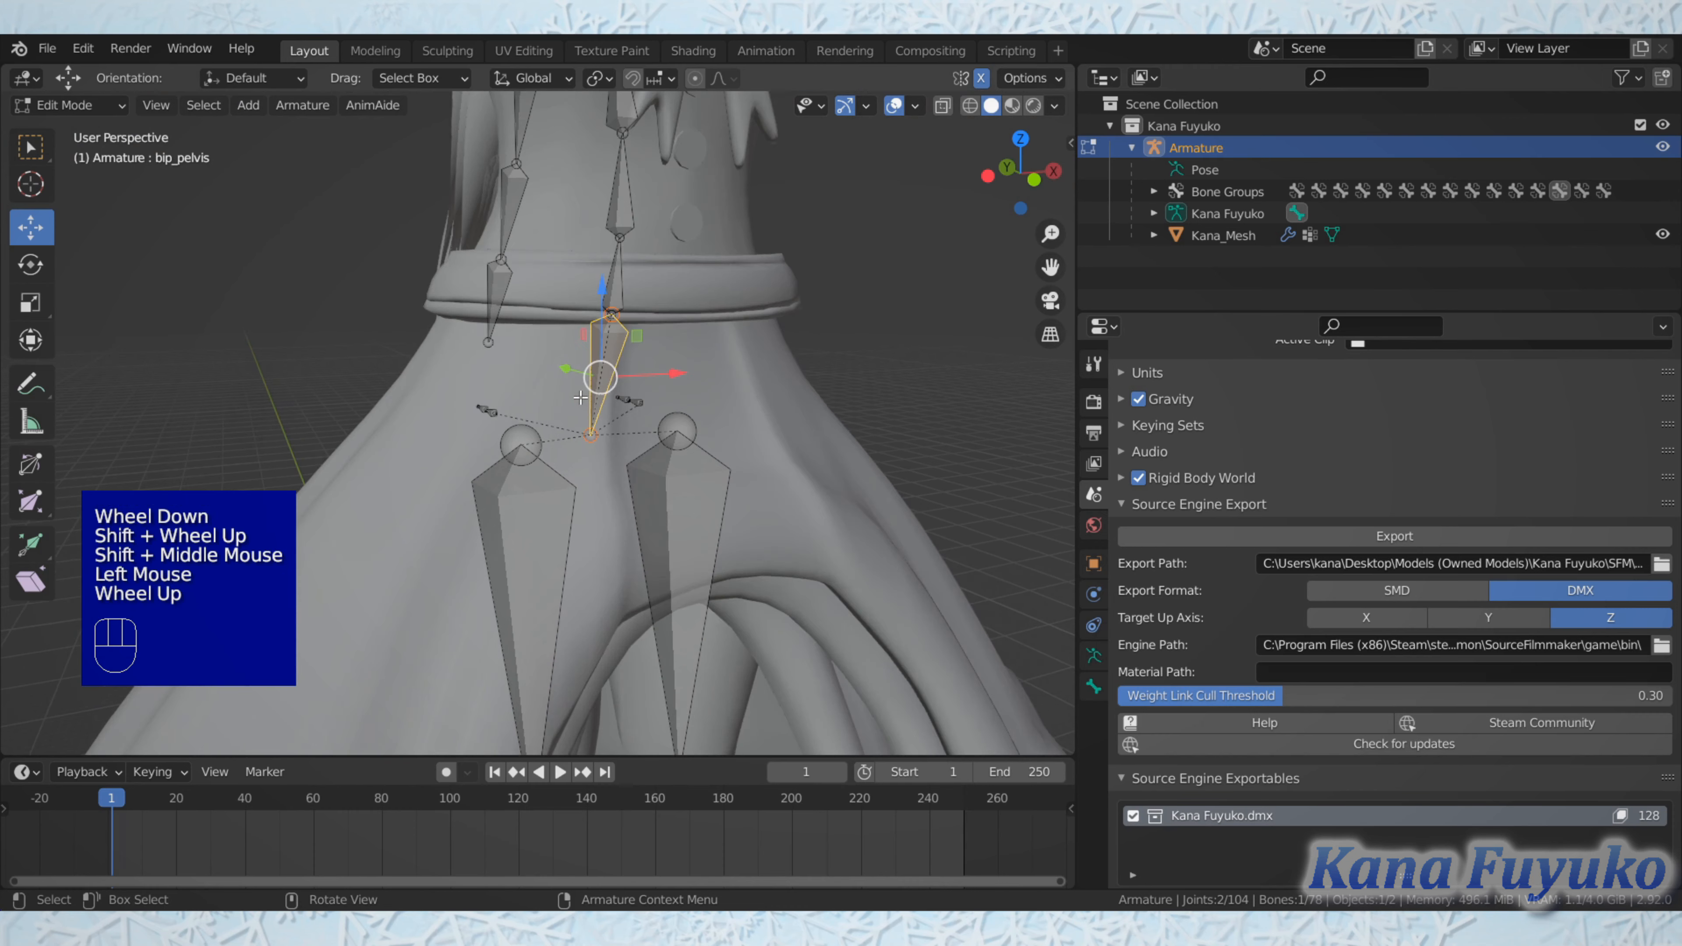
{"action": "left_click", "coordinate": [561, 559]}
{"action": "scroll", "coordinate": [561, 559], "scroll_direction": "down", "scroll_amount": 2}
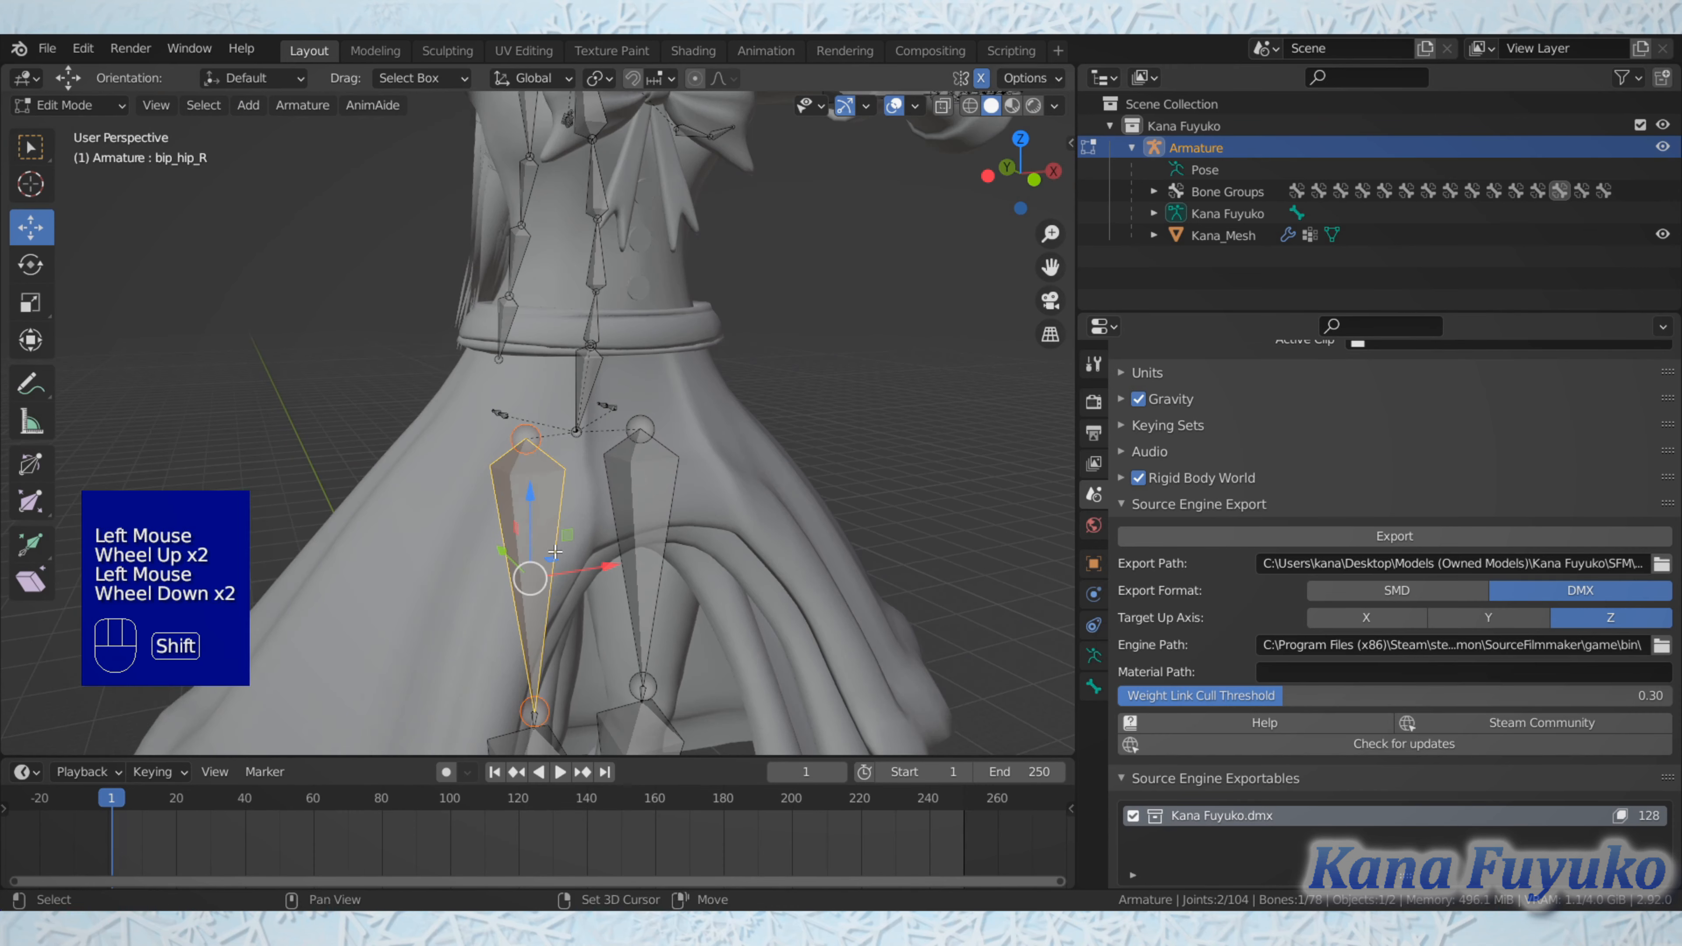
Step: Select the small joint bone at the right knee to check its name
{"action": "scroll", "coordinate": [561, 559], "scroll_direction": "up", "scroll_amount": 1, "text": "shift"}
{"action": "middle_click_drag", "start_coordinate": [560, 559], "coordinate": [558, 407], "text": "shift"}
{"action": "scroll", "coordinate": [558, 407], "scroll_direction": "up", "scroll_amount": 4}
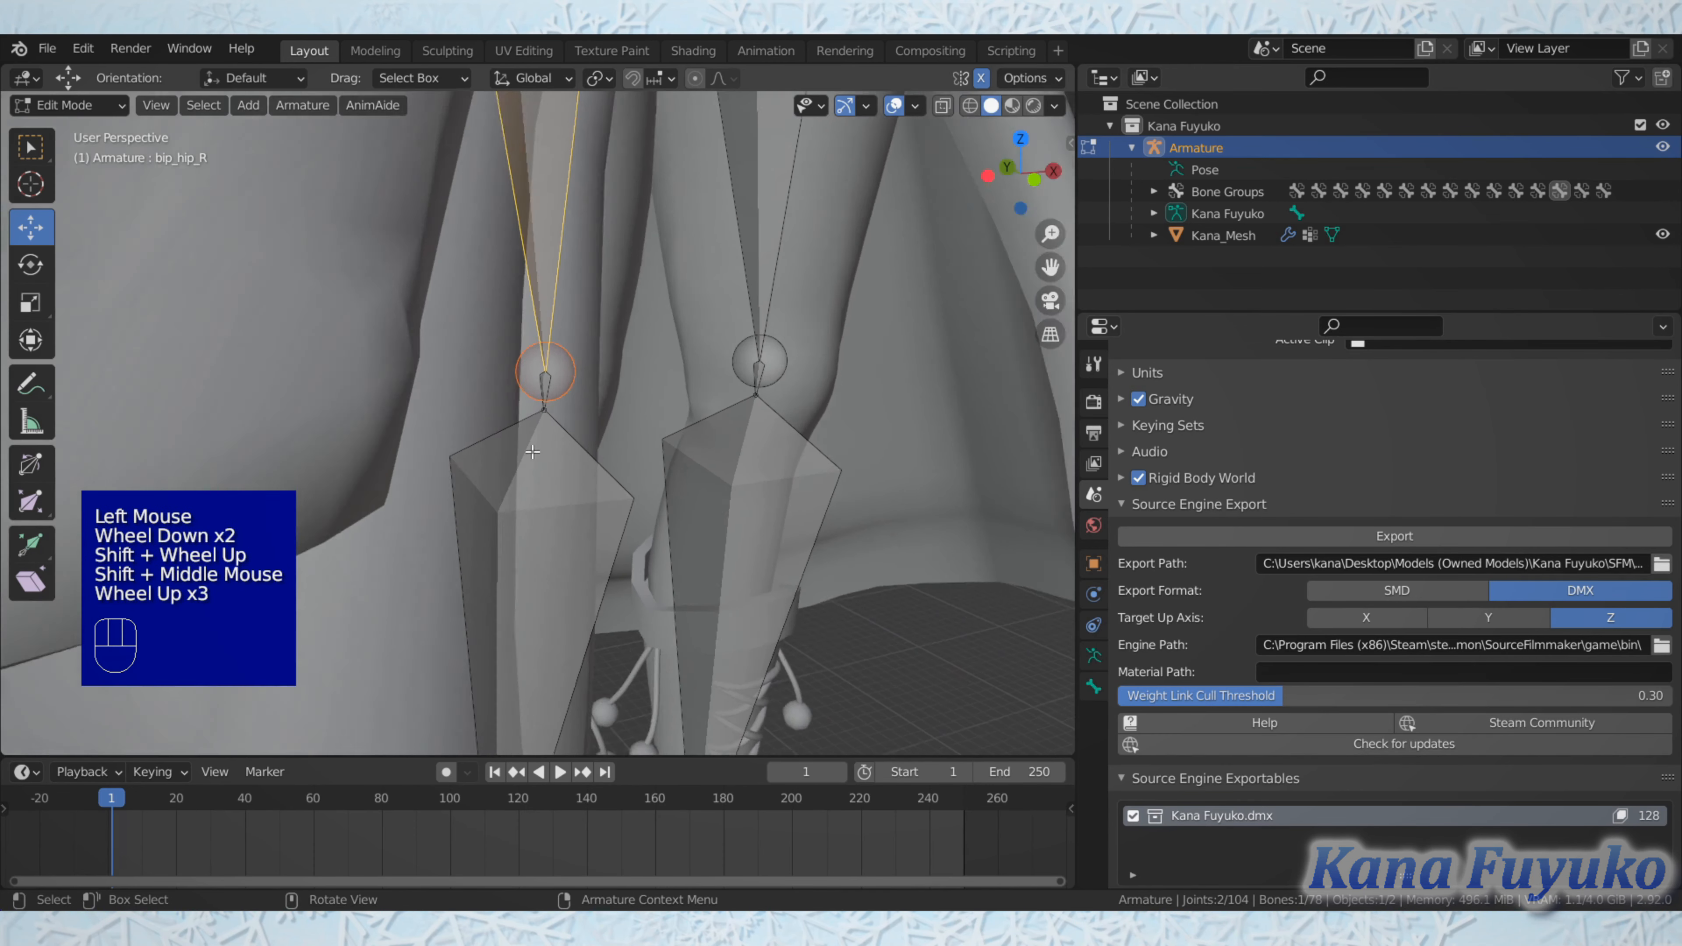
{"action": "left_click", "coordinate": [549, 372]}
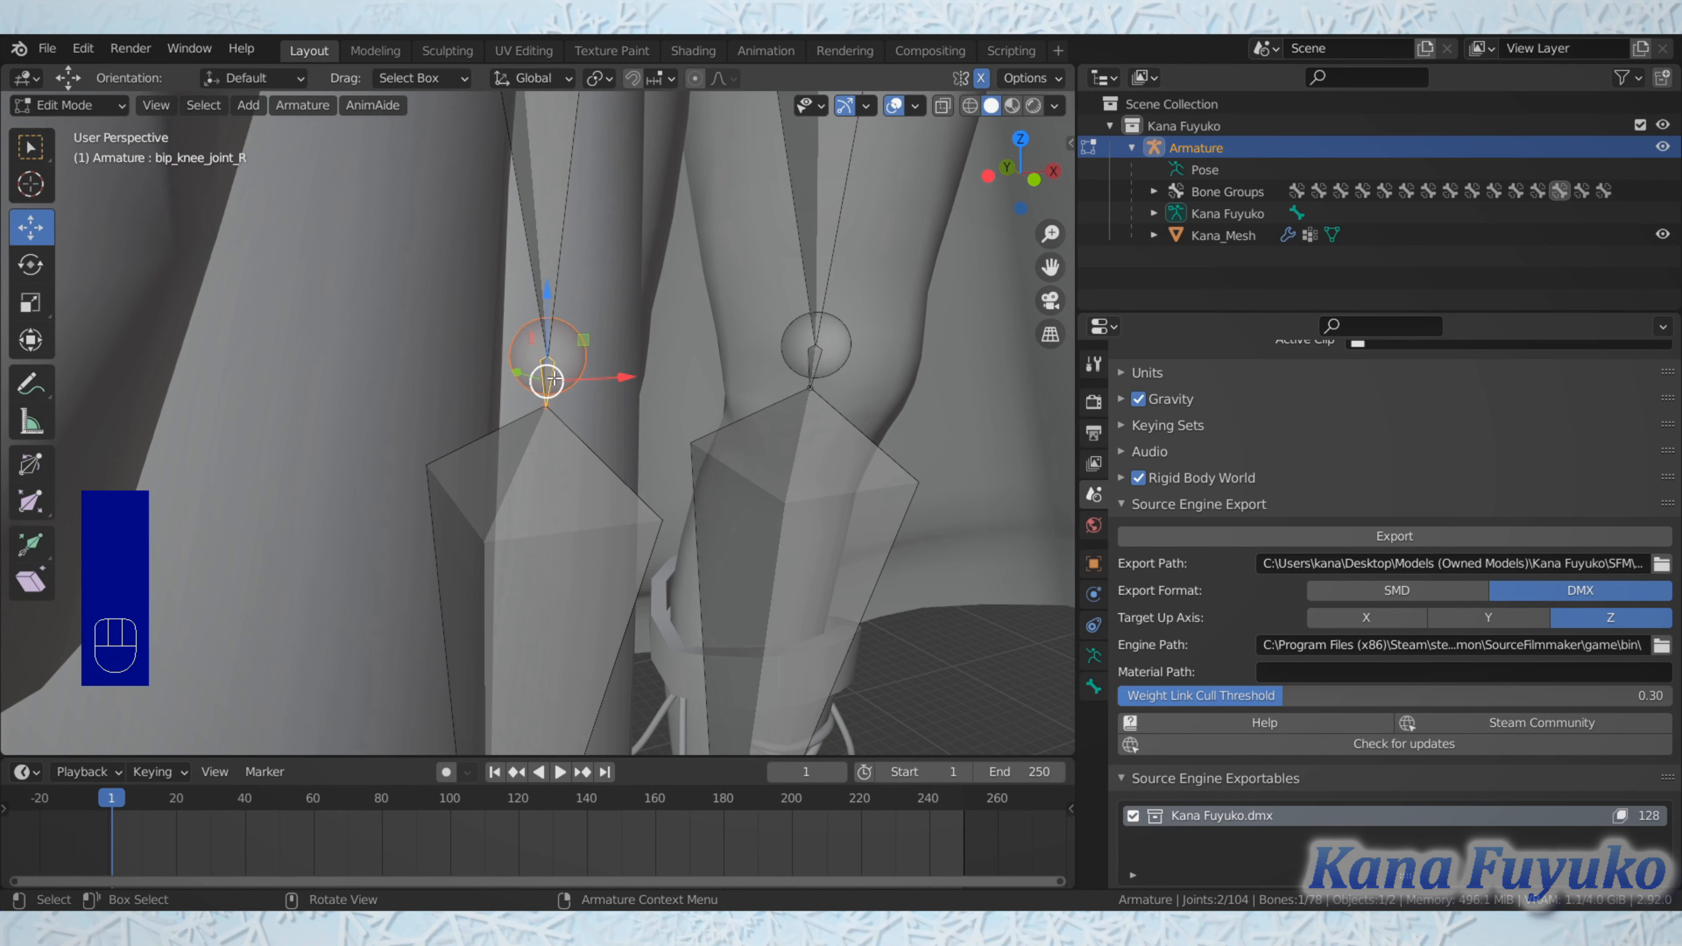
Step: Select the joint between the right upper arm and forearm bones to check the name of the bone it belongs to
{"action": "scroll", "coordinate": [577, 328], "scroll_direction": "down", "scroll_amount": 2}
{"action": "scroll", "coordinate": [578, 328], "scroll_direction": "down", "scroll_amount": 2}
{"action": "middle_click_drag", "start_coordinate": [577, 328], "coordinate": [515, 301], "text": "shift"}
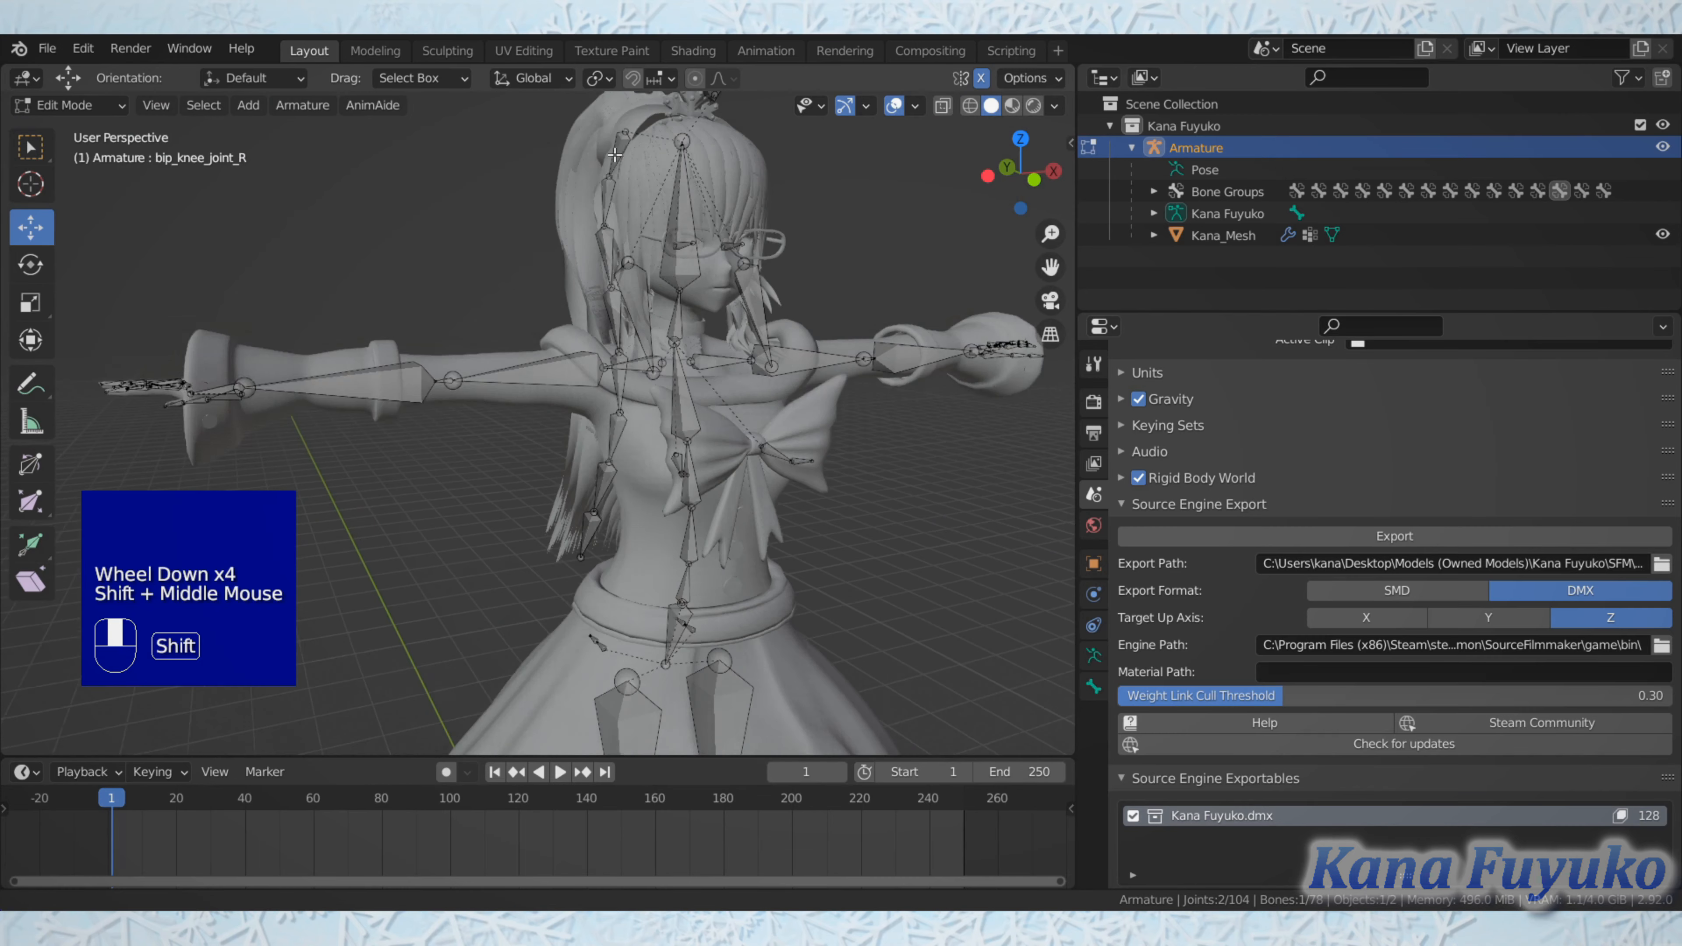
{"action": "scroll", "coordinate": [515, 302], "scroll_direction": "up", "scroll_amount": 1}
{"action": "scroll", "coordinate": [515, 302], "scroll_direction": "up", "scroll_amount": 2}
{"action": "left_click", "coordinate": [428, 283]}
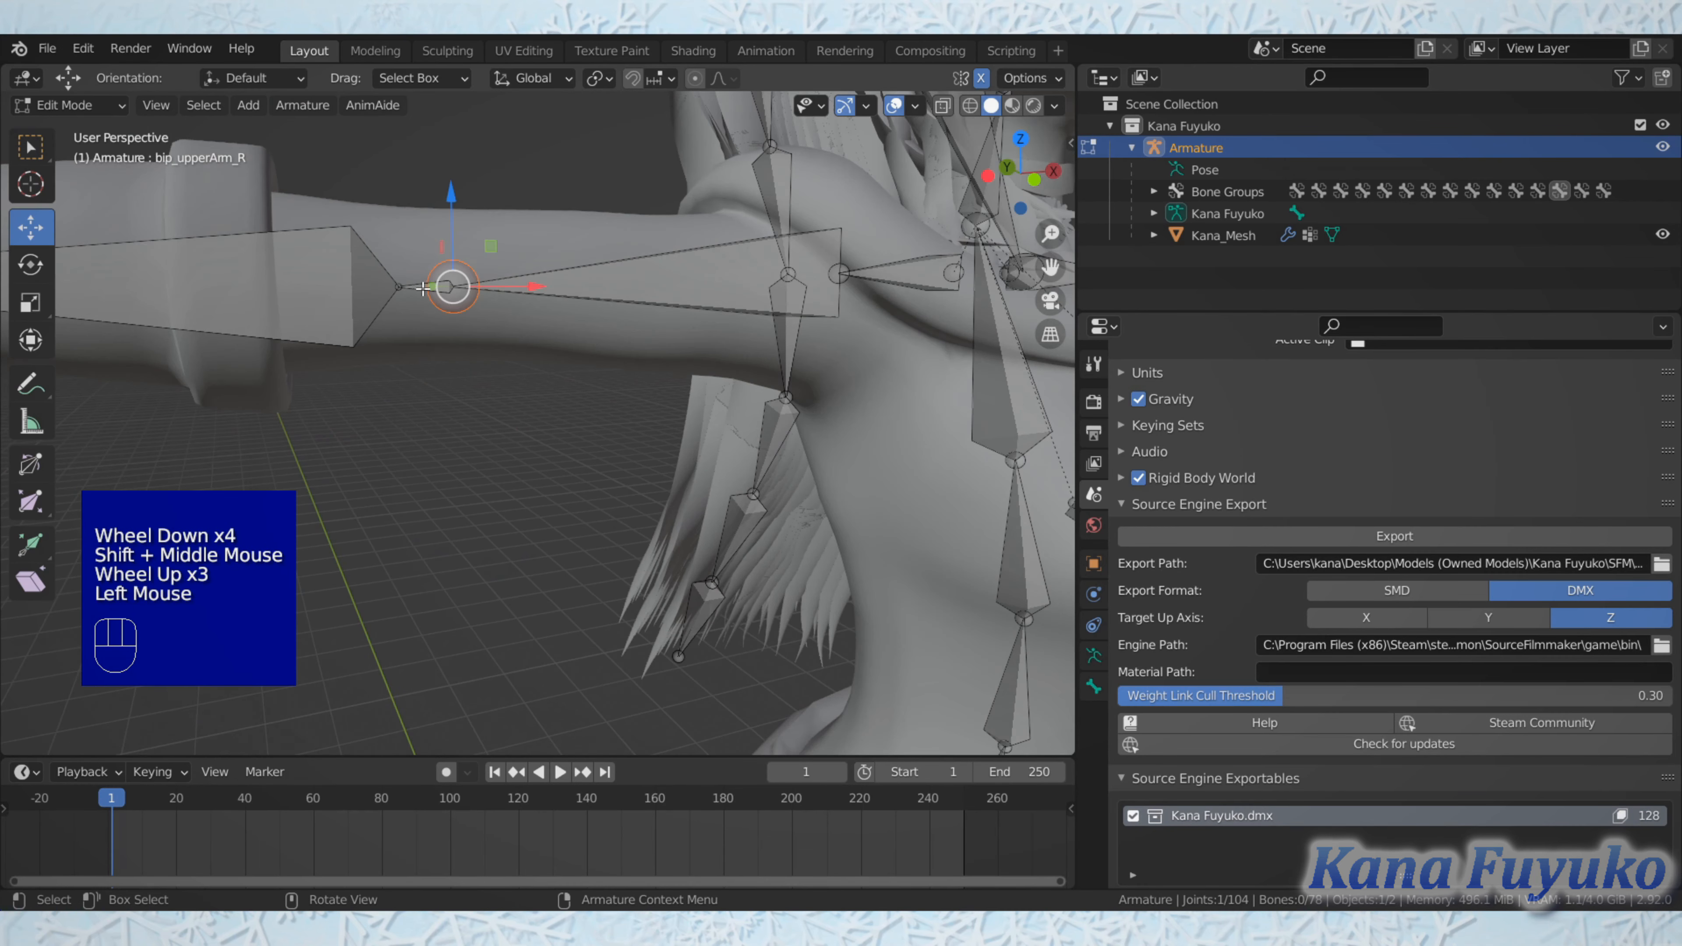
{"action": "left_click", "coordinate": [425, 285]}
{"action": "left_click", "coordinate": [425, 285]}
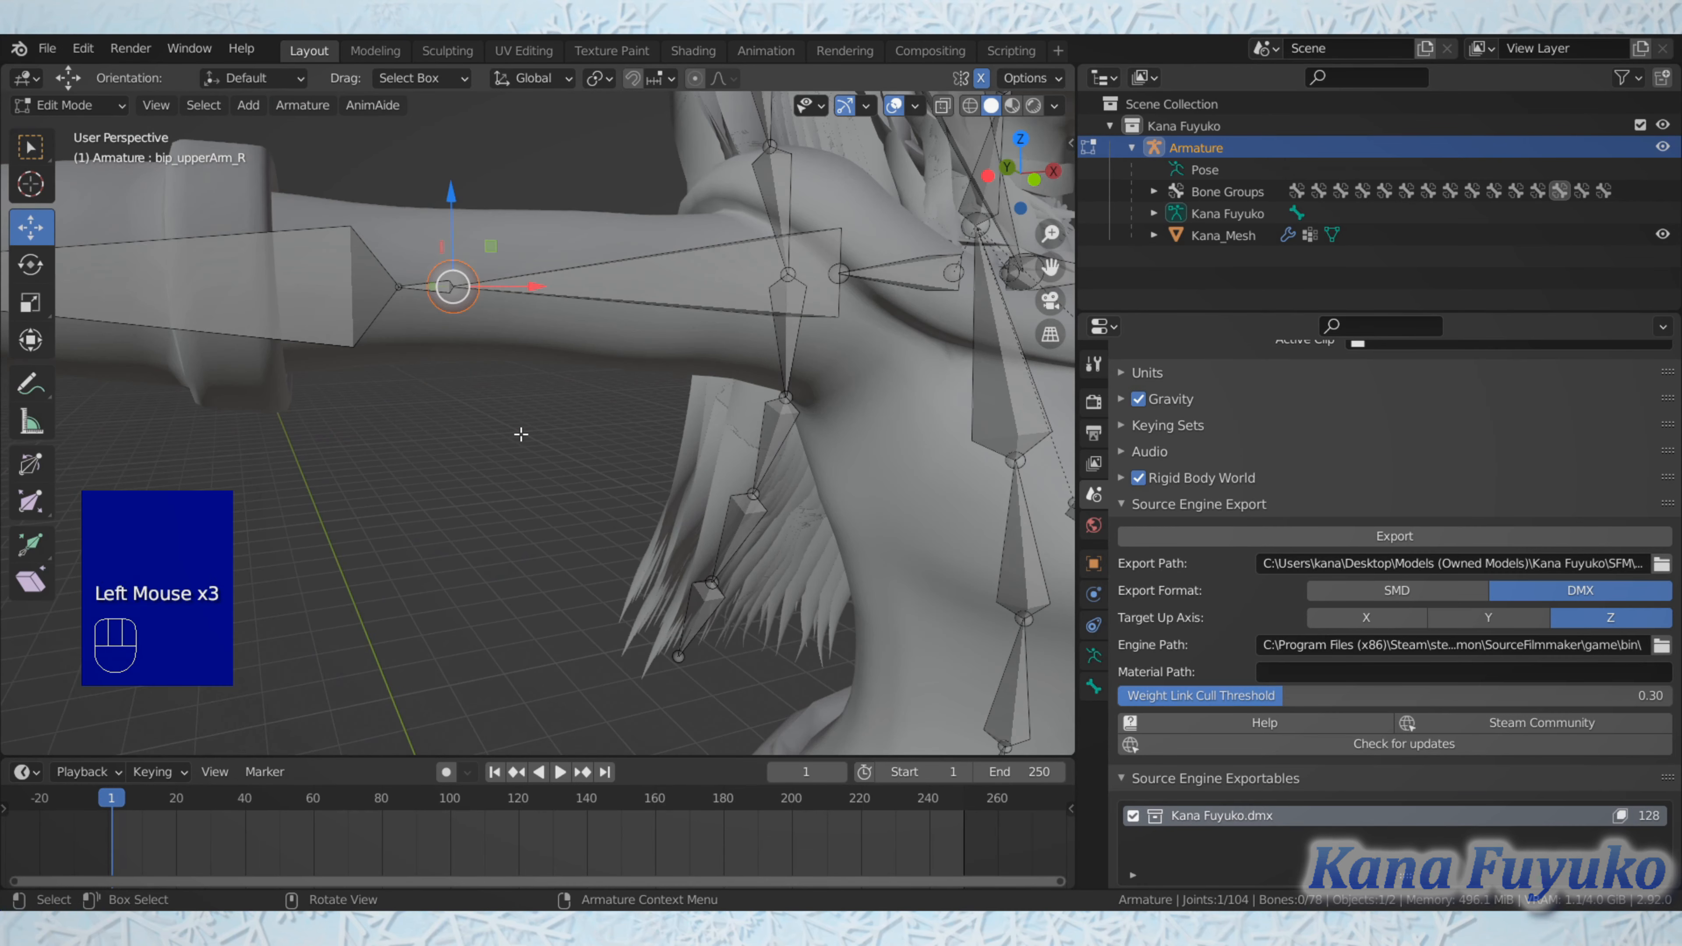
Step: Select the right lower-leg bone, the right foot bone and the right toe bone in turn to check their names
{"action": "scroll", "coordinate": [629, 484], "scroll_direction": "down", "scroll_amount": 2}
{"action": "scroll", "coordinate": [629, 485], "scroll_direction": "up", "scroll_amount": 1, "text": "shift"}
{"action": "middle_click_drag", "start_coordinate": [629, 484], "coordinate": [590, 266], "text": "shift"}
{"action": "scroll", "coordinate": [633, 496], "scroll_direction": "up", "scroll_amount": 1, "text": "shift"}
{"action": "scroll", "coordinate": [629, 457], "scroll_direction": "up", "scroll_amount": 2}
{"action": "left_click", "coordinate": [606, 436]}
{"action": "scroll", "coordinate": [606, 437], "scroll_direction": "down", "scroll_amount": 2}
{"action": "scroll", "coordinate": [605, 437], "scroll_direction": "up", "scroll_amount": 1, "text": "shift"}
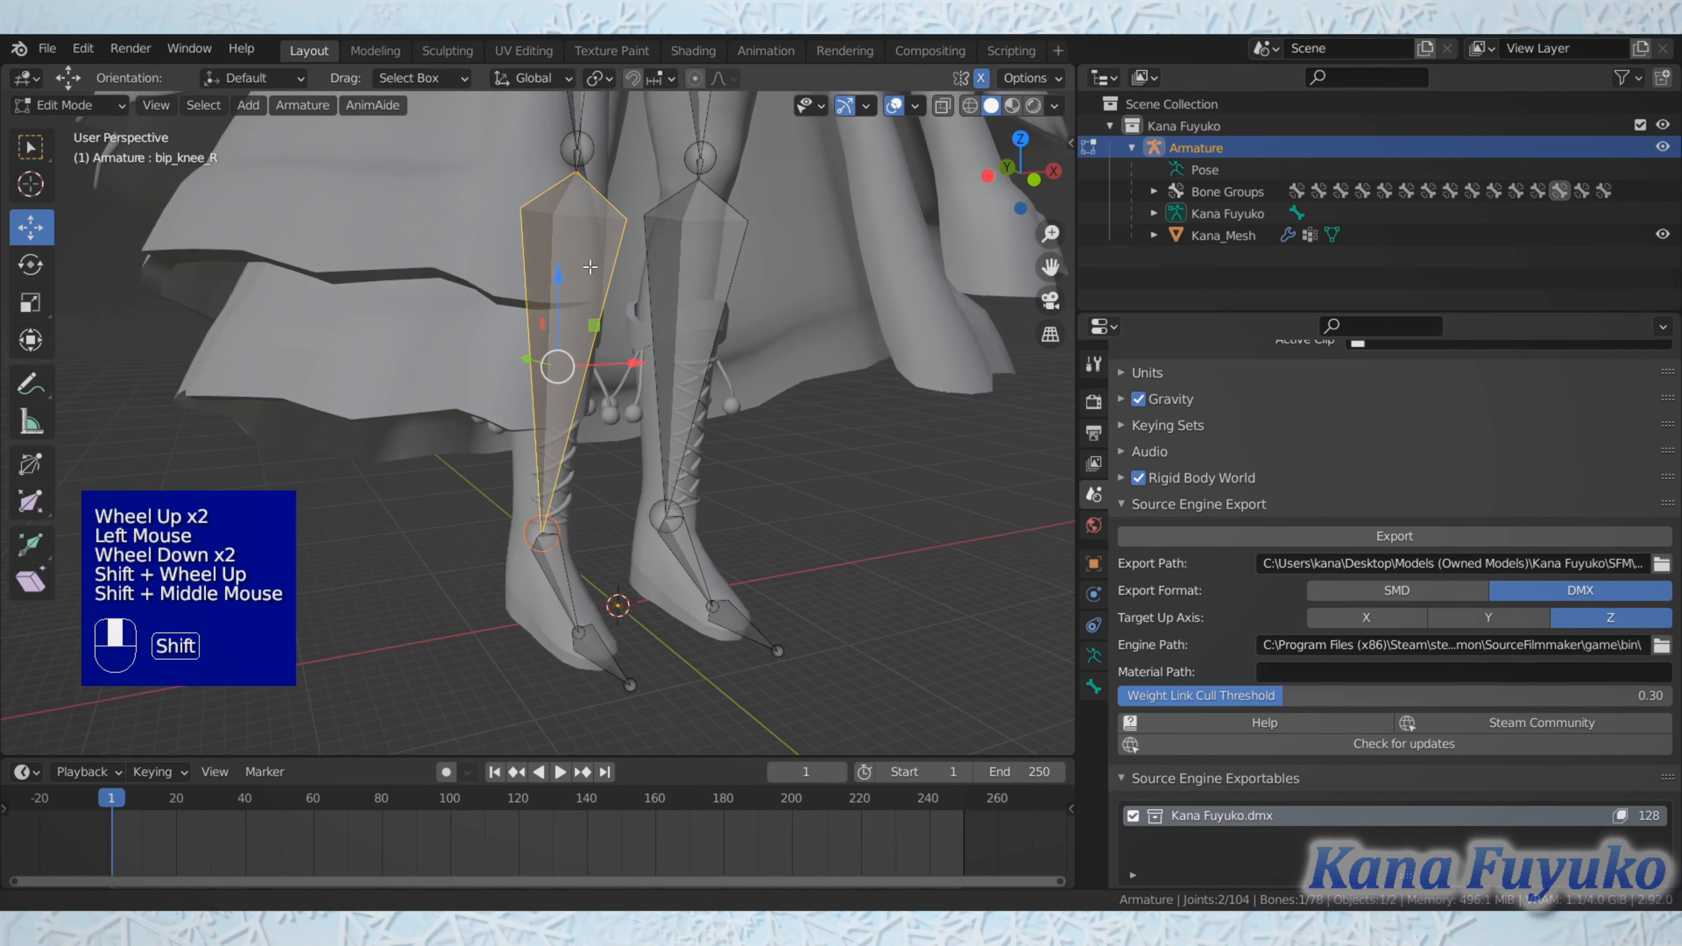
{"action": "left_click", "coordinate": [560, 628]}
{"action": "scroll", "coordinate": [616, 668], "scroll_direction": "down", "scroll_amount": 3}
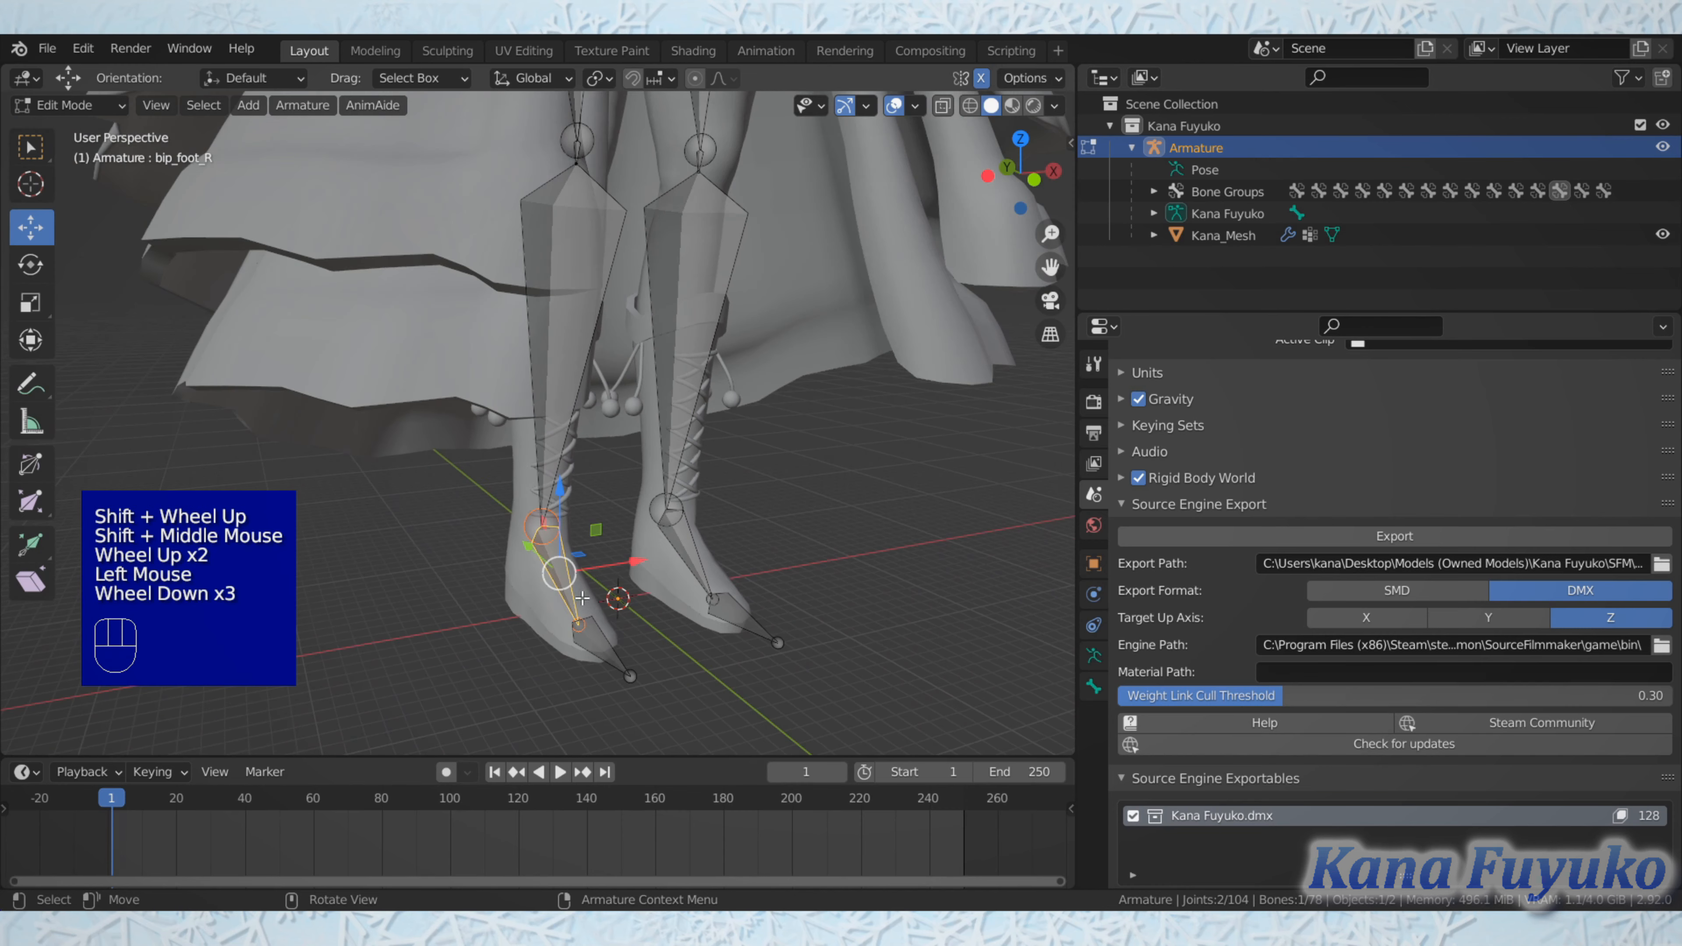
{"action": "left_click", "coordinate": [615, 668]}
Step: Clear the bone selection and return the armature to Object Mode
{"action": "scroll", "coordinate": [599, 640], "scroll_direction": "down", "scroll_amount": 3}
{"action": "middle_click_drag", "start_coordinate": [616, 398], "coordinate": [612, 561], "text": "shift"}
{"action": "left_click", "coordinate": [762, 399]}
{"action": "scroll", "coordinate": [762, 399], "scroll_direction": "up", "scroll_amount": 1}
{"action": "middle_click_drag", "start_coordinate": [762, 400], "coordinate": [623, 609]}
{"action": "scroll", "coordinate": [646, 672], "scroll_direction": "up", "scroll_amount": 1}
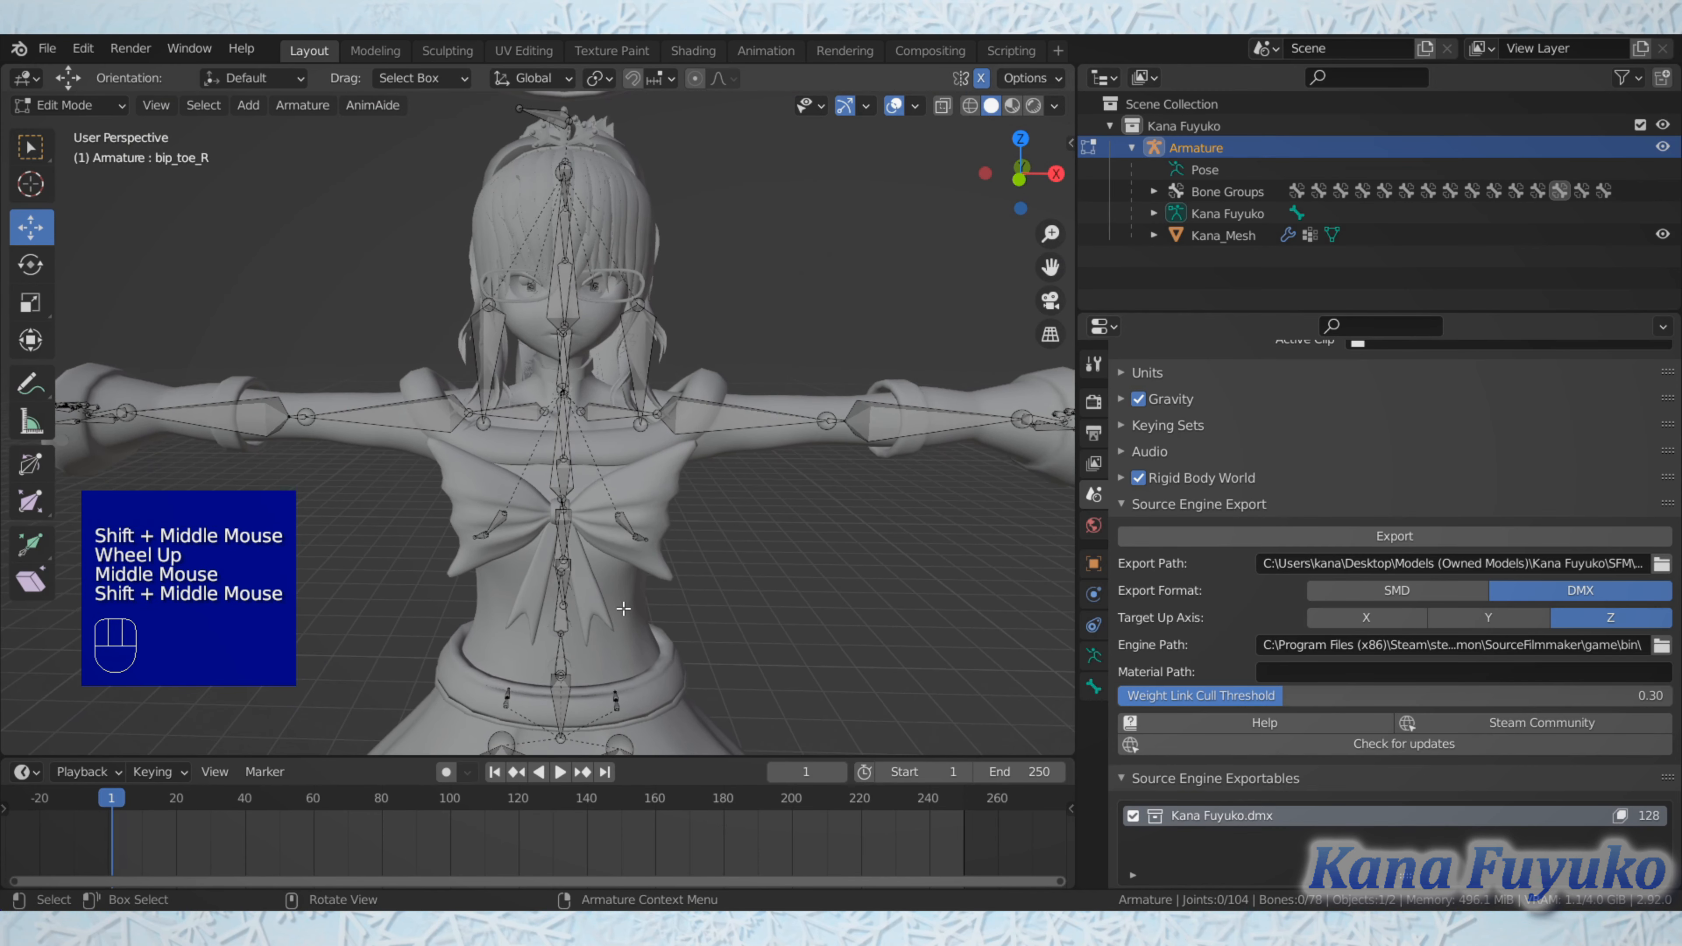
{"action": "key", "text": "Tab"}
{"action": "scroll", "coordinate": [431, 346], "scroll_direction": "down", "scroll_amount": 1}
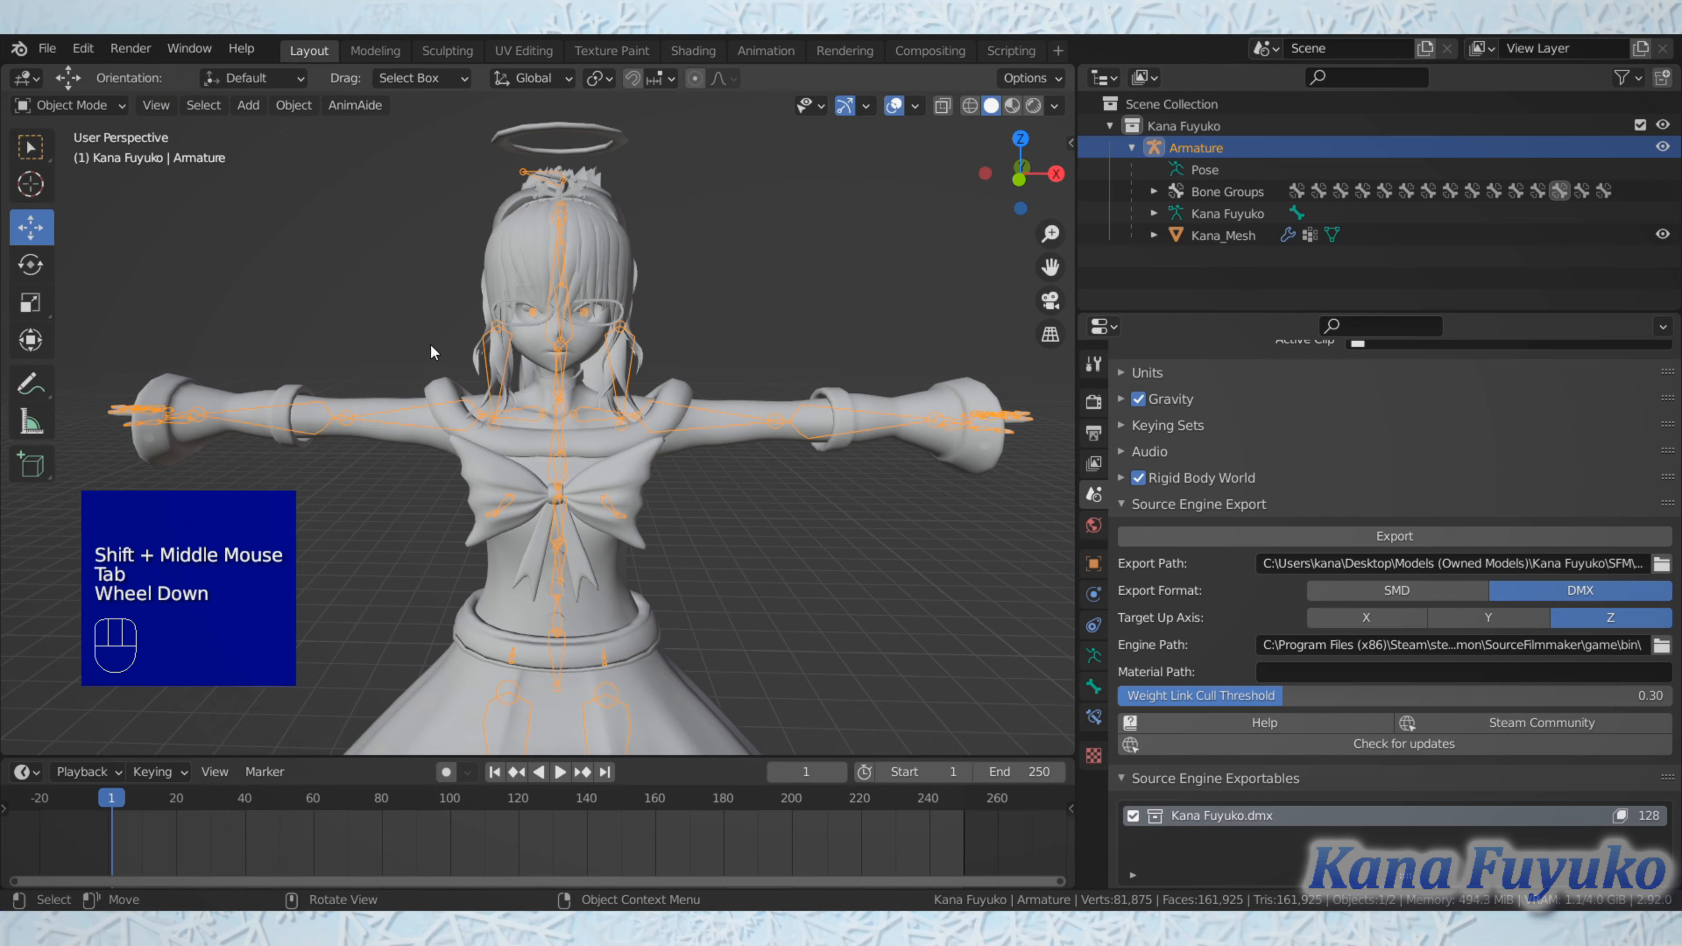
{"action": "middle_click_drag", "start_coordinate": [371, 296], "coordinate": [460, 404]}
{"action": "scroll", "coordinate": [452, 331], "scroll_direction": "up", "scroll_amount": 1}
{"action": "scroll", "coordinate": [474, 392], "scroll_direction": "down", "scroll_amount": 1}
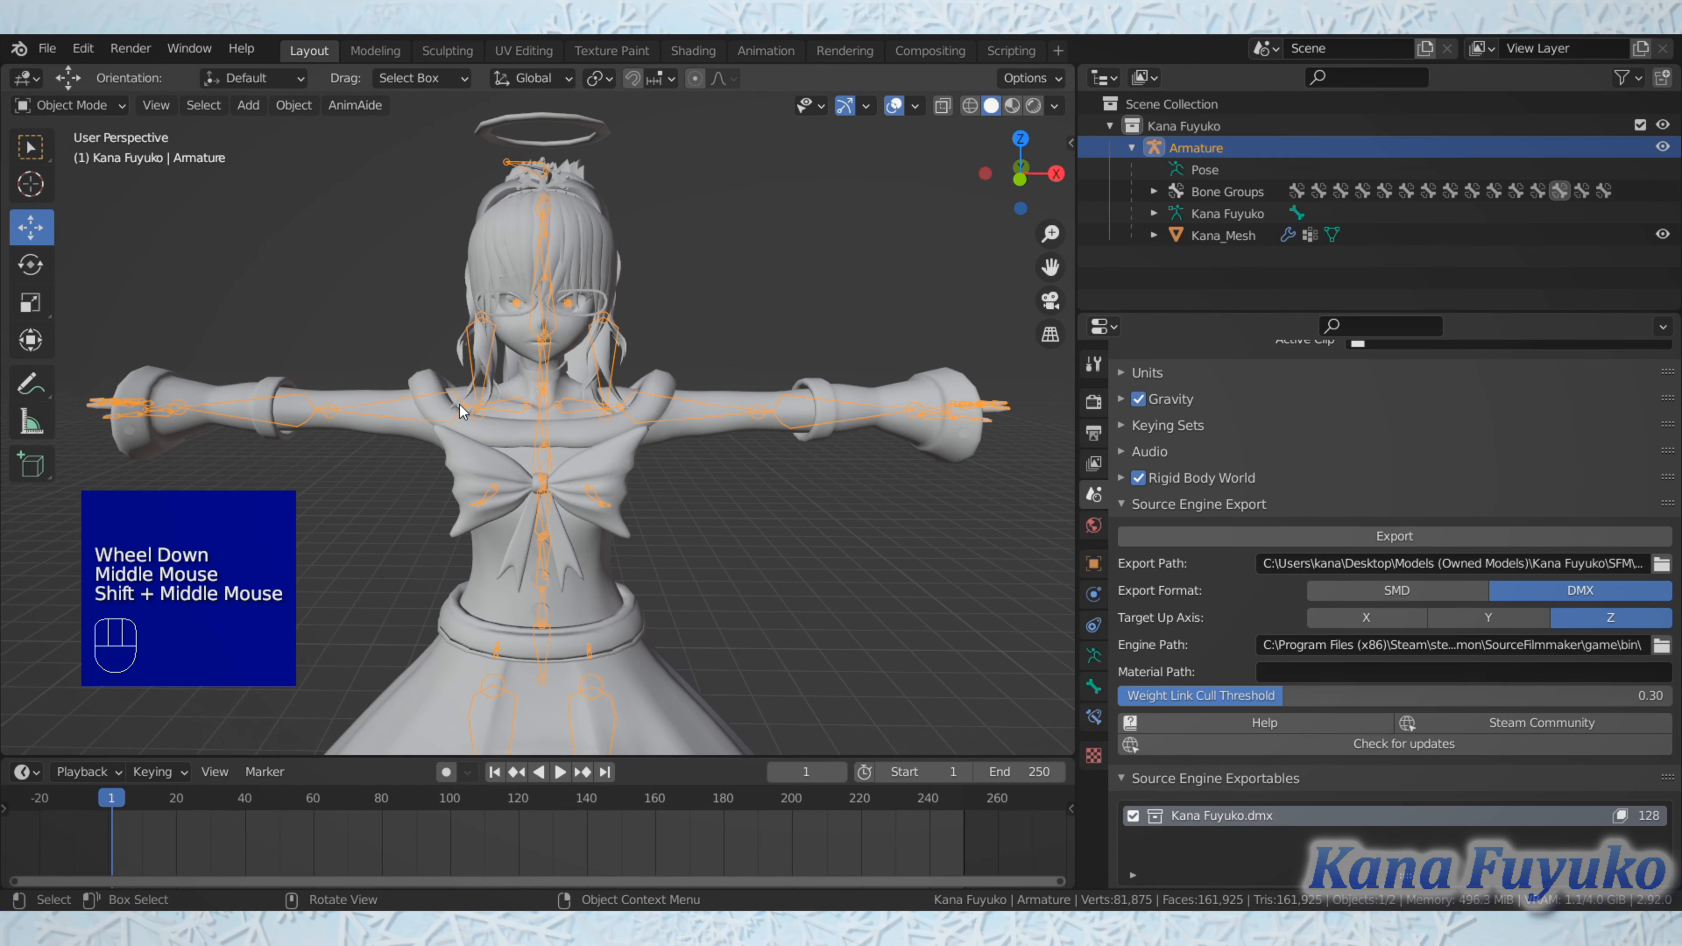
Step: Deselect the armature, select the character mesh and frame its face in the front orthographic view
{"action": "left_click", "coordinate": [771, 565]}
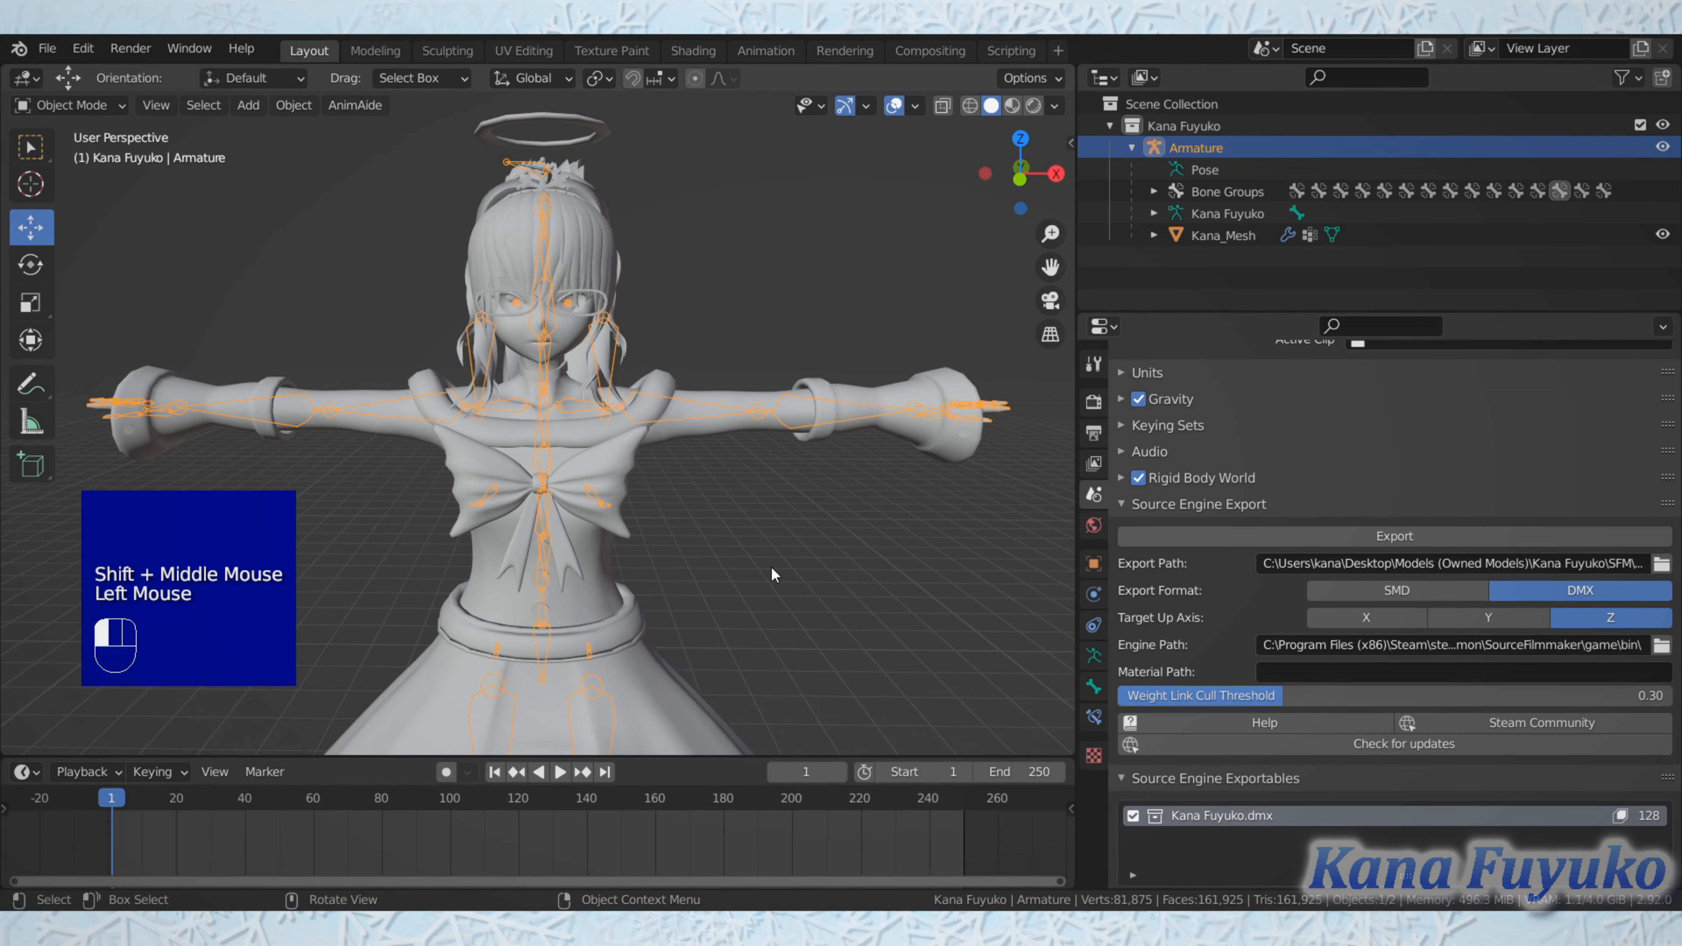
{"action": "middle_click_drag", "start_coordinate": [770, 566], "coordinate": [768, 661], "text": "shift"}
{"action": "scroll", "coordinate": [765, 639], "scroll_direction": "up", "scroll_amount": 3}
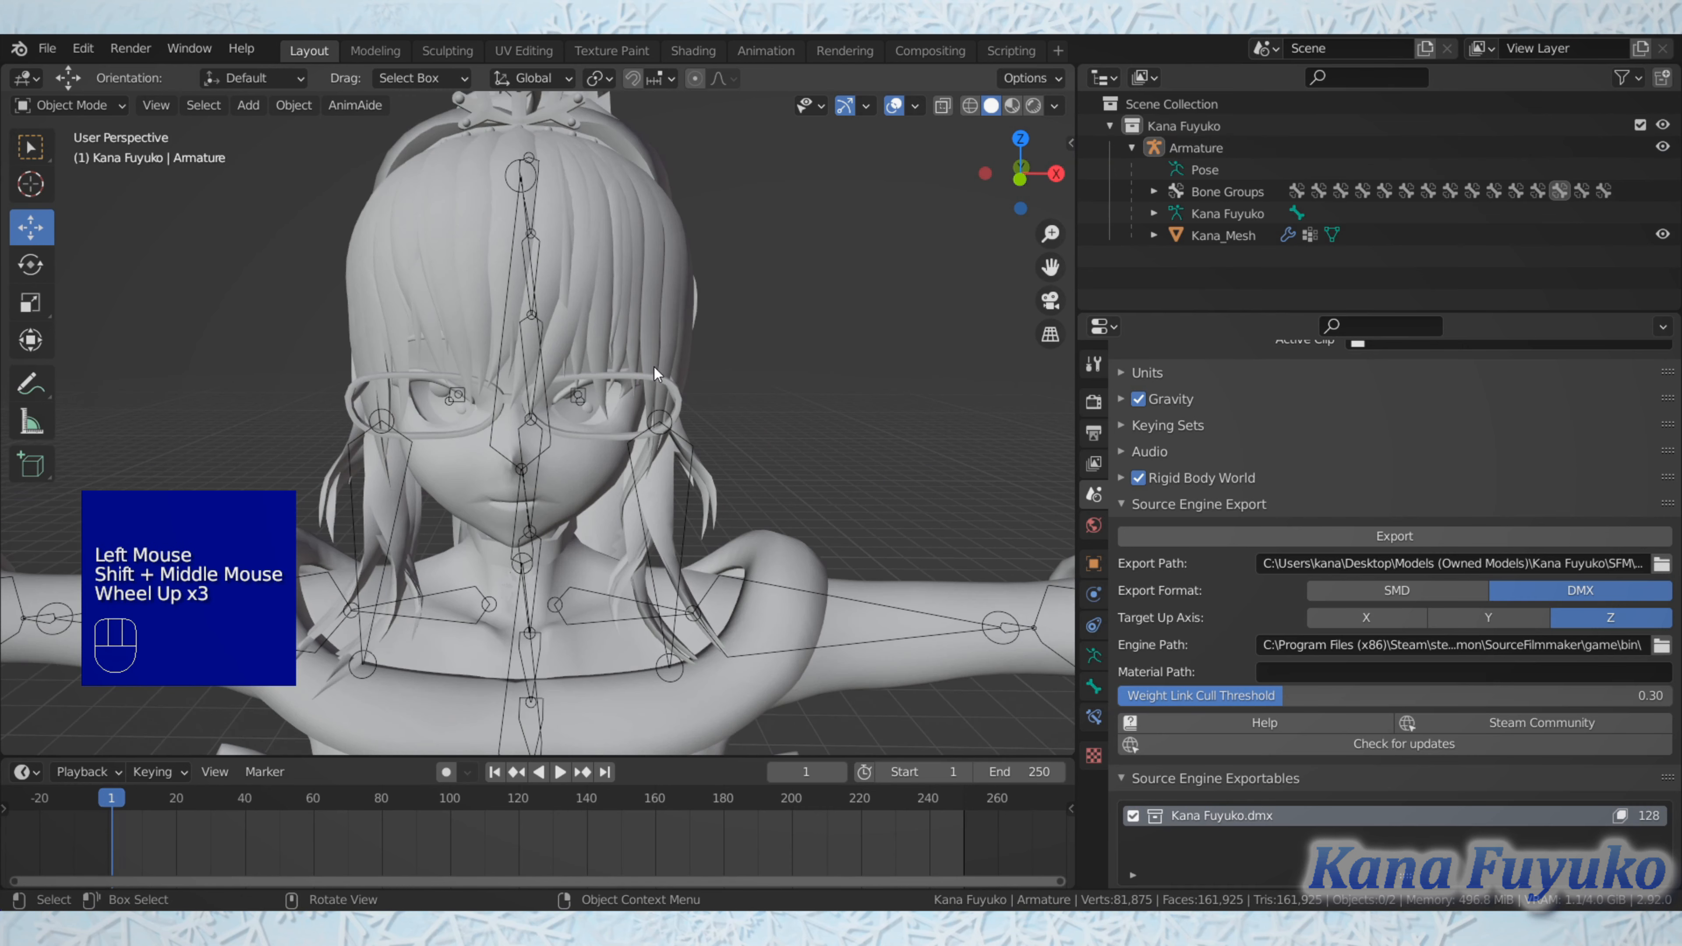
{"action": "left_click", "coordinate": [589, 494]}
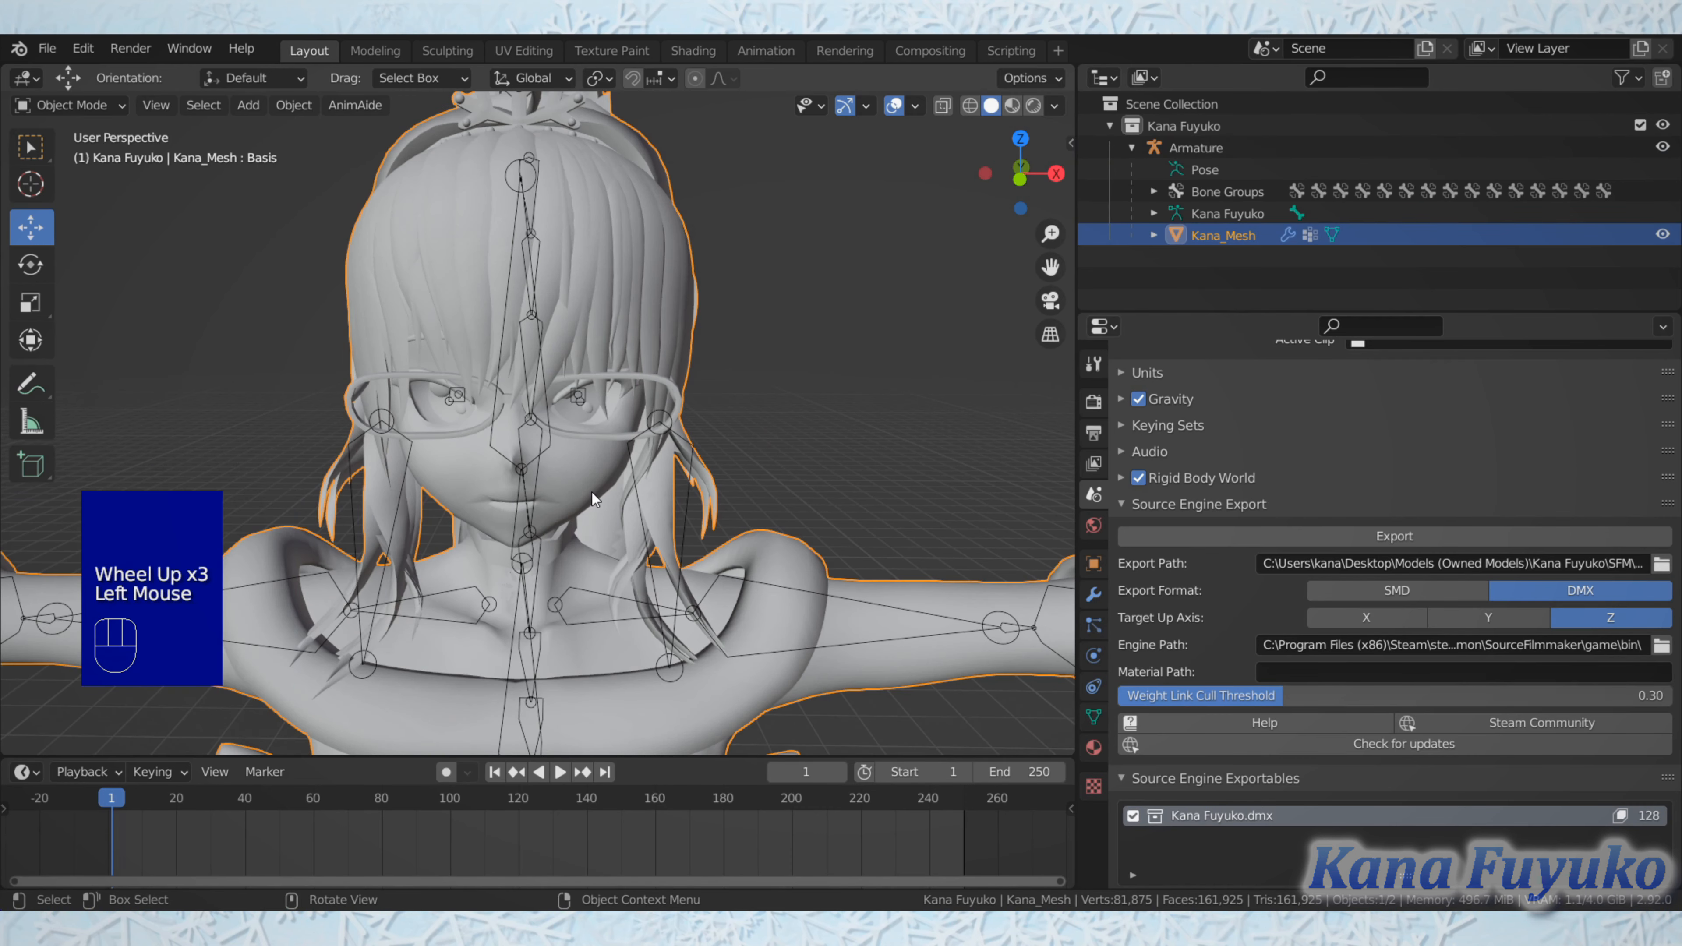
{"action": "key", "text": "KP_1"}
{"action": "scroll", "coordinate": [592, 491], "scroll_direction": "up", "scroll_amount": 2}
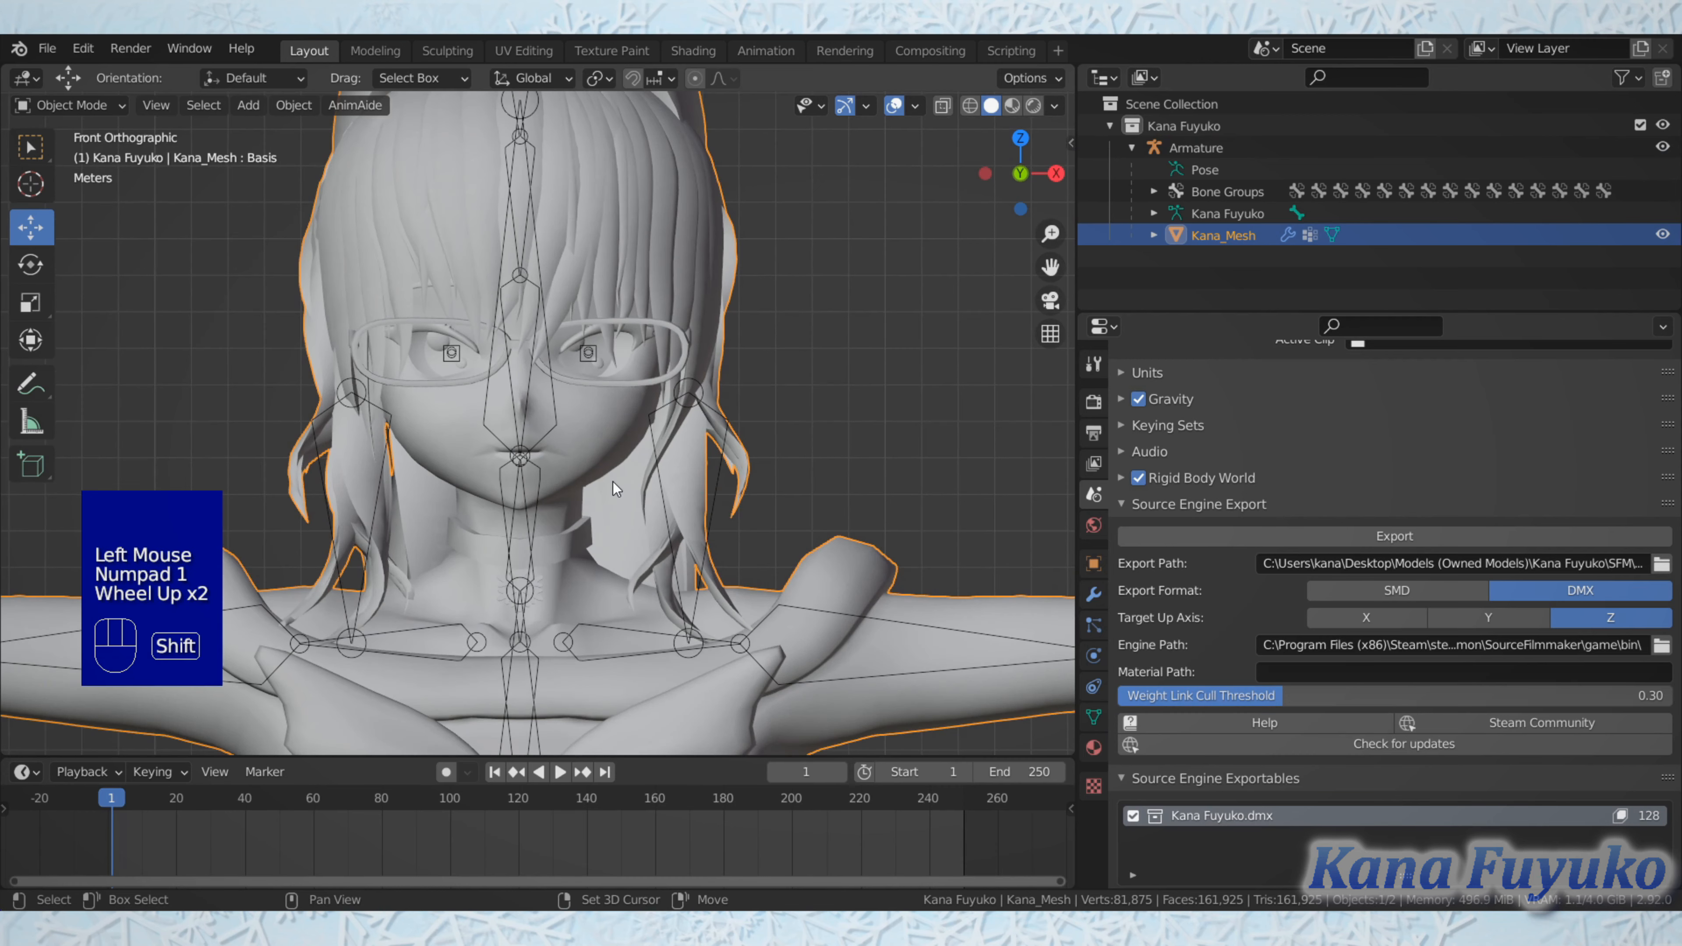
{"action": "scroll", "coordinate": [612, 481], "scroll_direction": "up", "scroll_amount": 2, "text": "shift"}
{"action": "middle_click_drag", "start_coordinate": [612, 480], "coordinate": [656, 513], "text": "shift"}
{"action": "scroll", "coordinate": [656, 513], "scroll_direction": "up", "scroll_amount": 1}
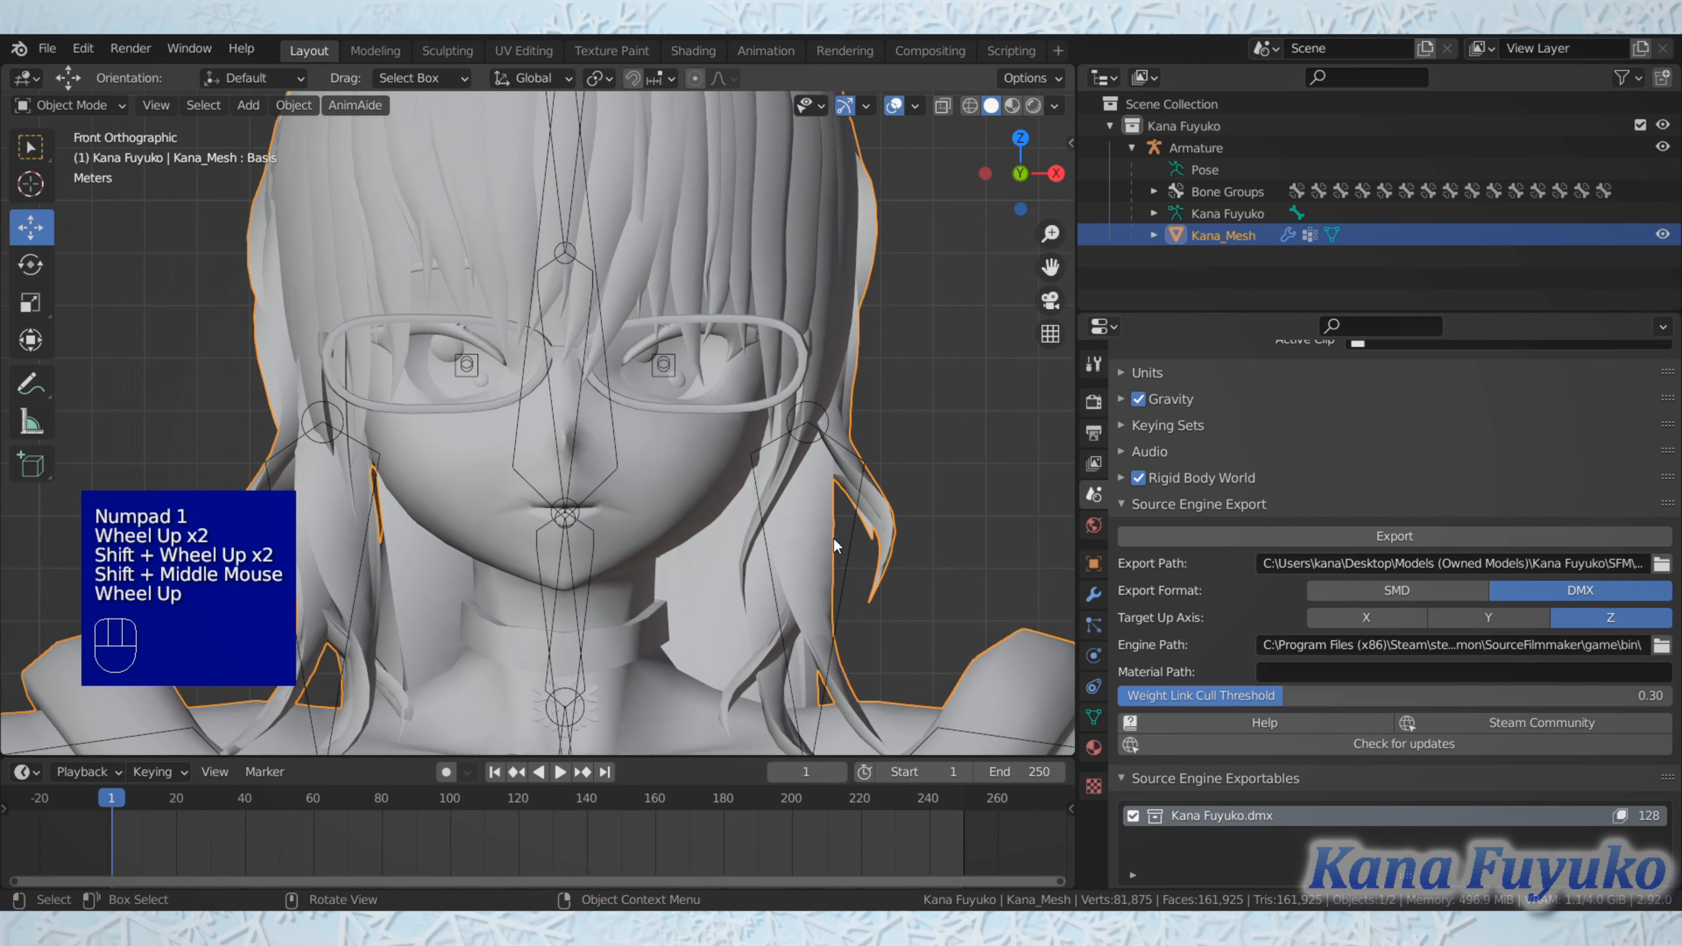
Step: Open the mesh's shape key list and select Blink, Wink.R and Wink.L to check how left and right keys are named
{"action": "left_click", "coordinate": [1094, 716]}
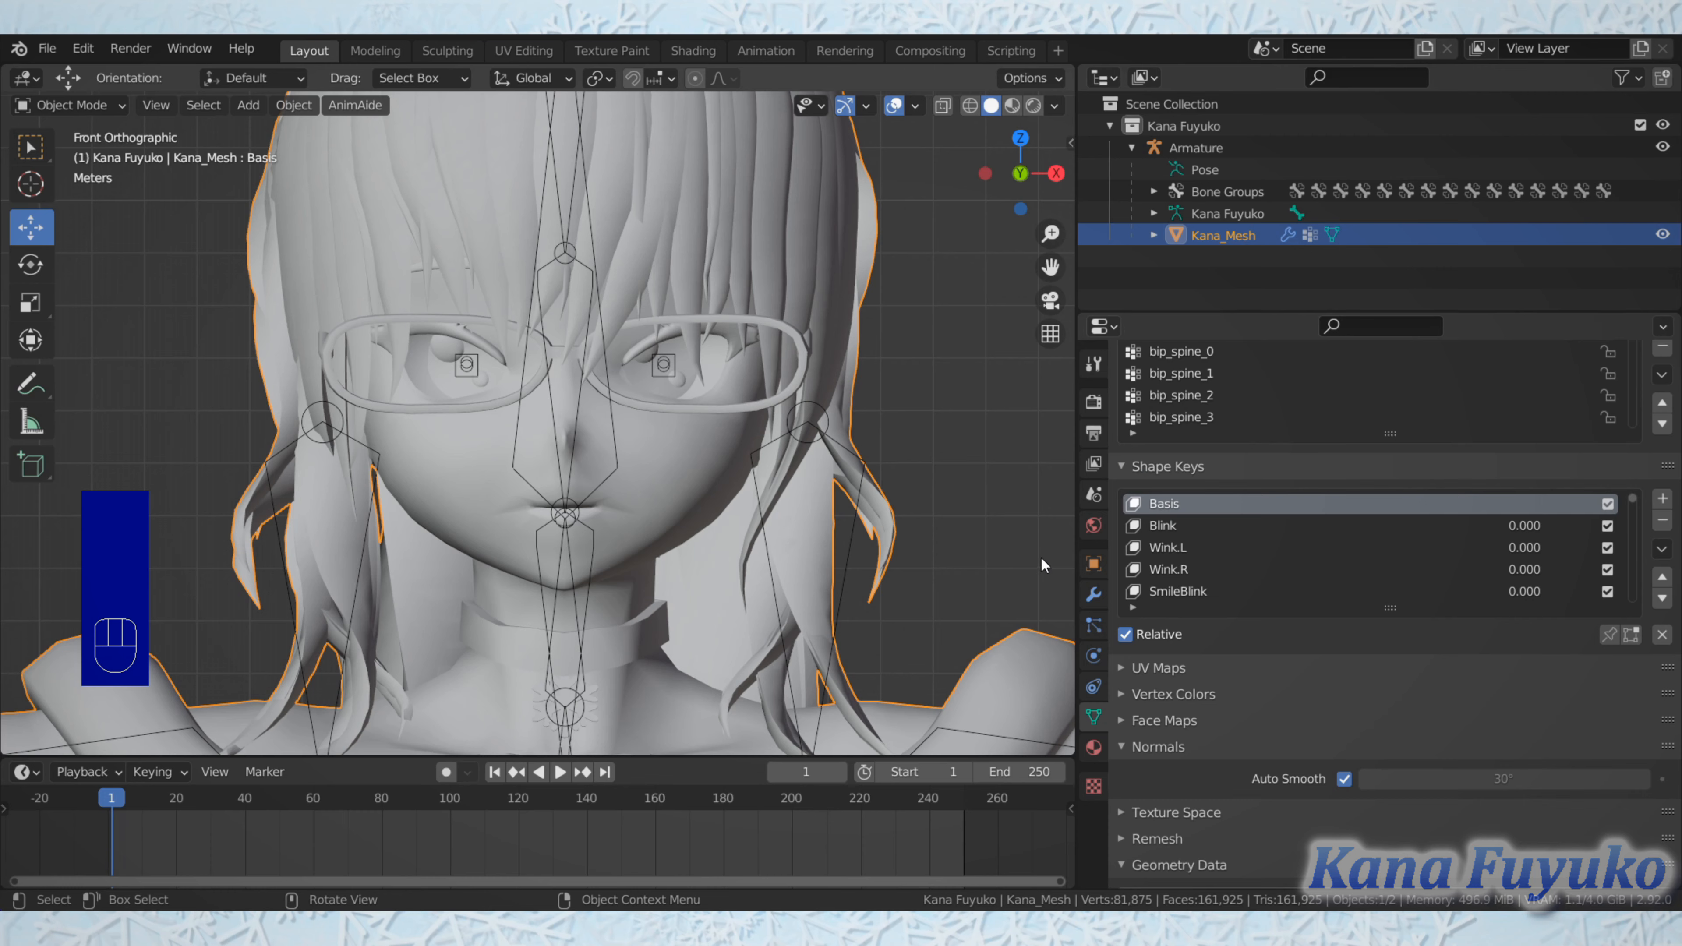
{"action": "left_click", "coordinate": [1153, 526]}
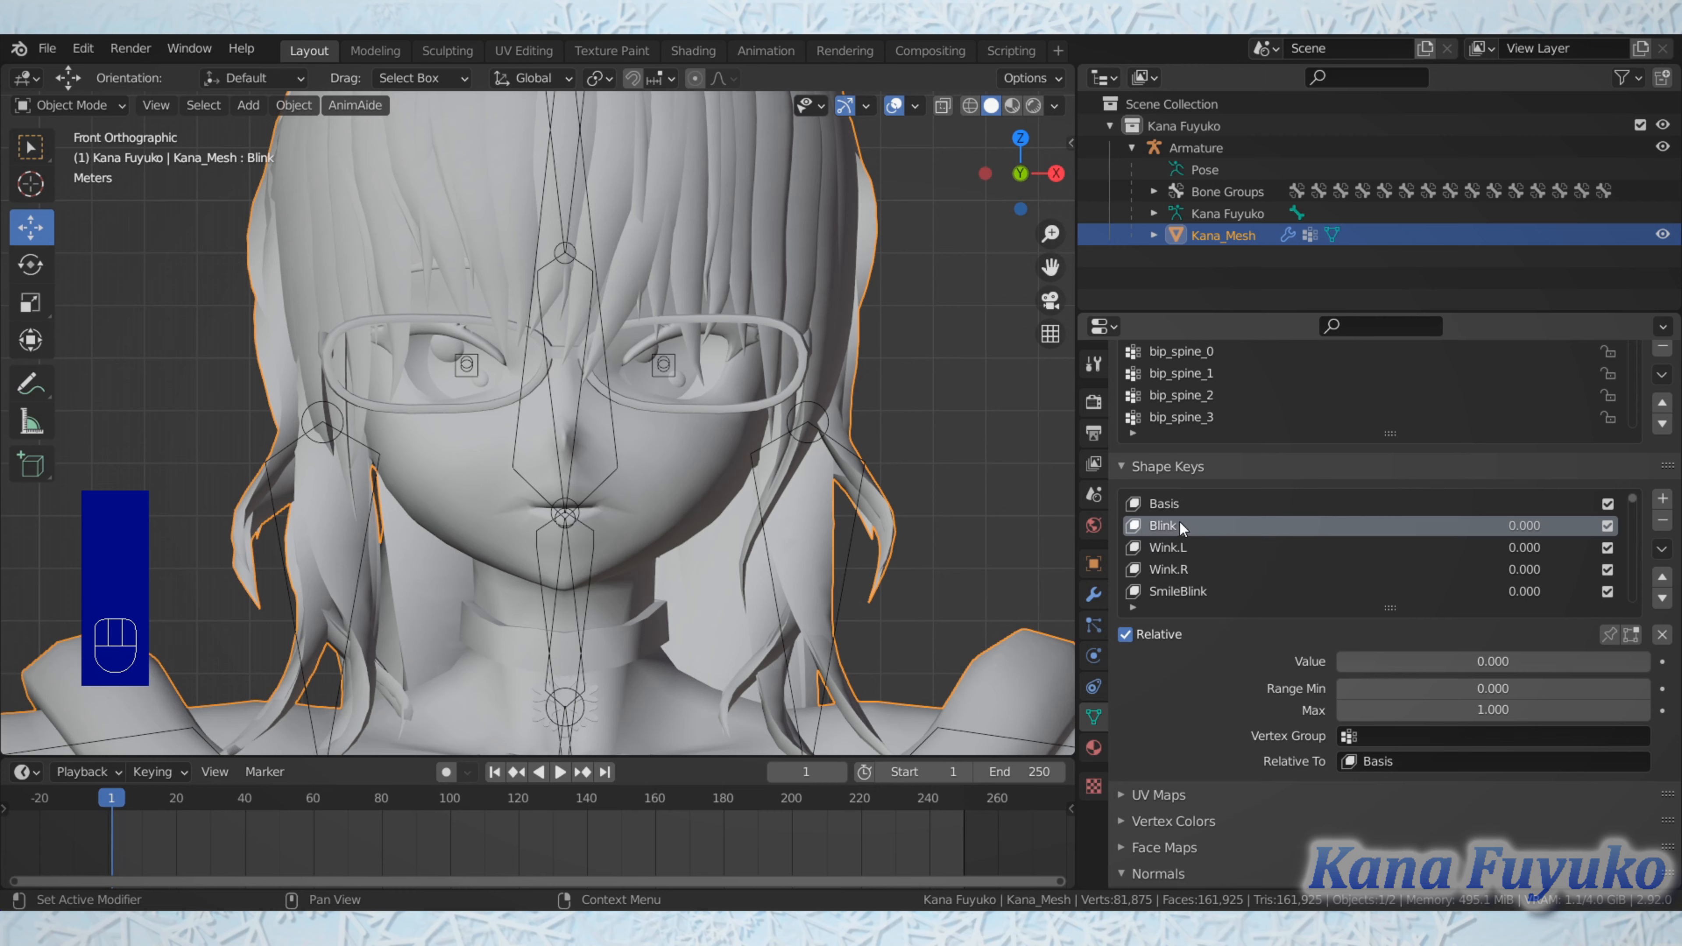
{"action": "left_click", "coordinate": [1170, 569]}
{"action": "scroll", "coordinate": [1170, 569], "scroll_direction": "down", "scroll_amount": 2}
{"action": "scroll", "coordinate": [1170, 569], "scroll_direction": "up", "scroll_amount": 3}
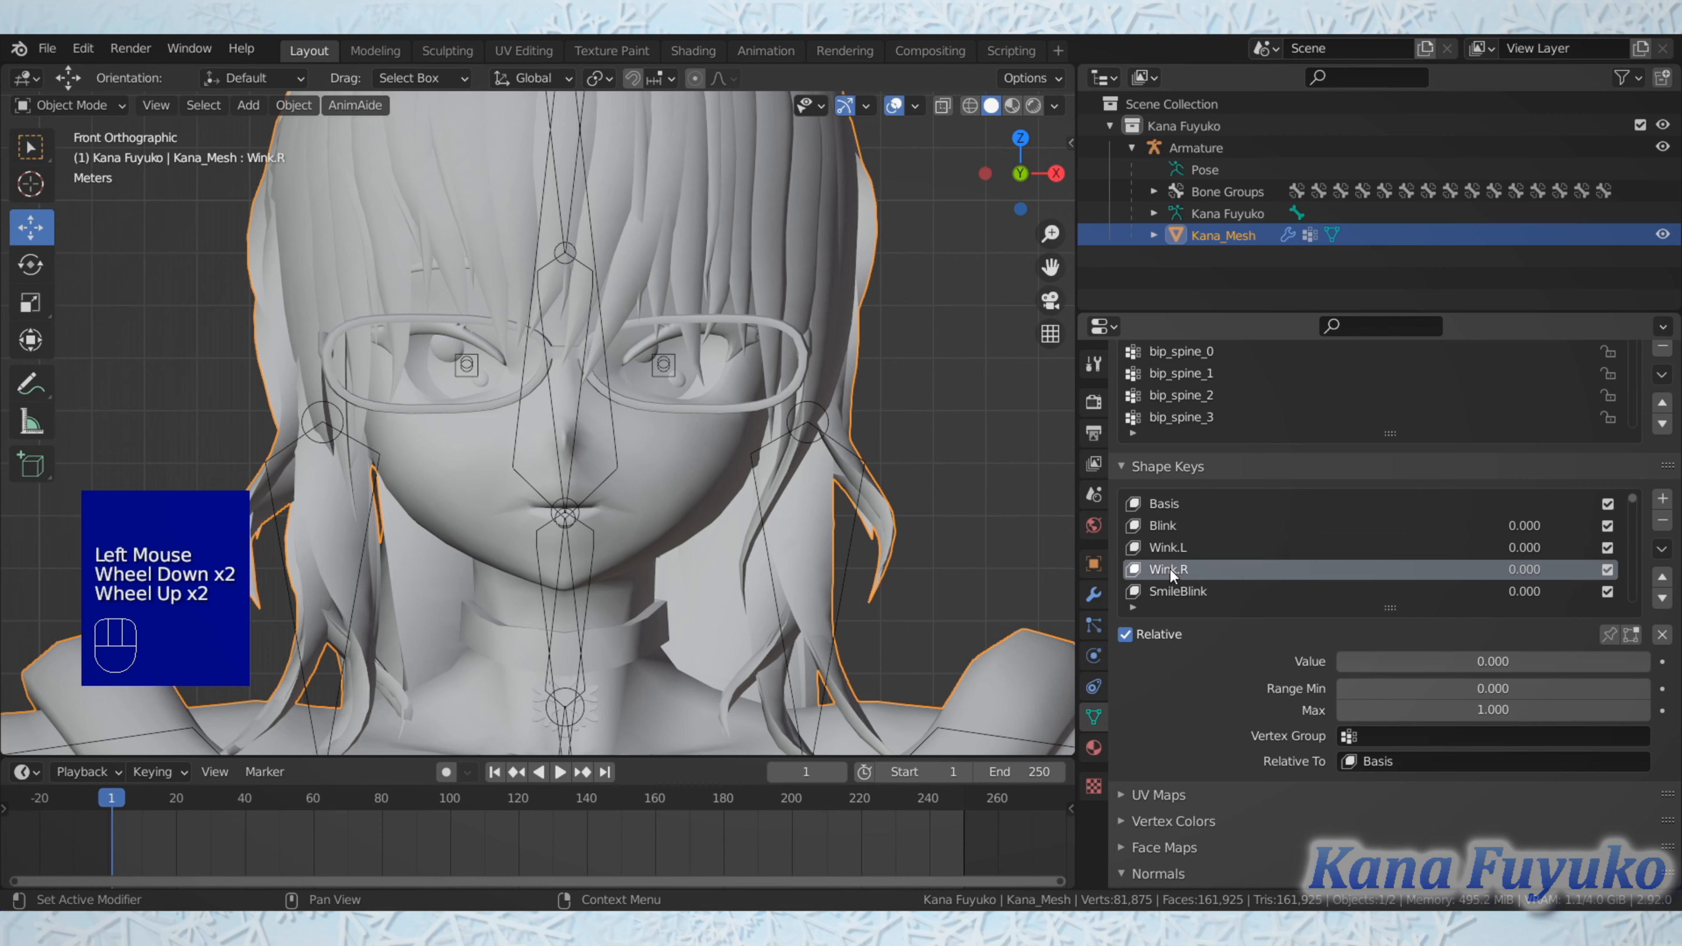
{"action": "left_click", "coordinate": [1176, 526]}
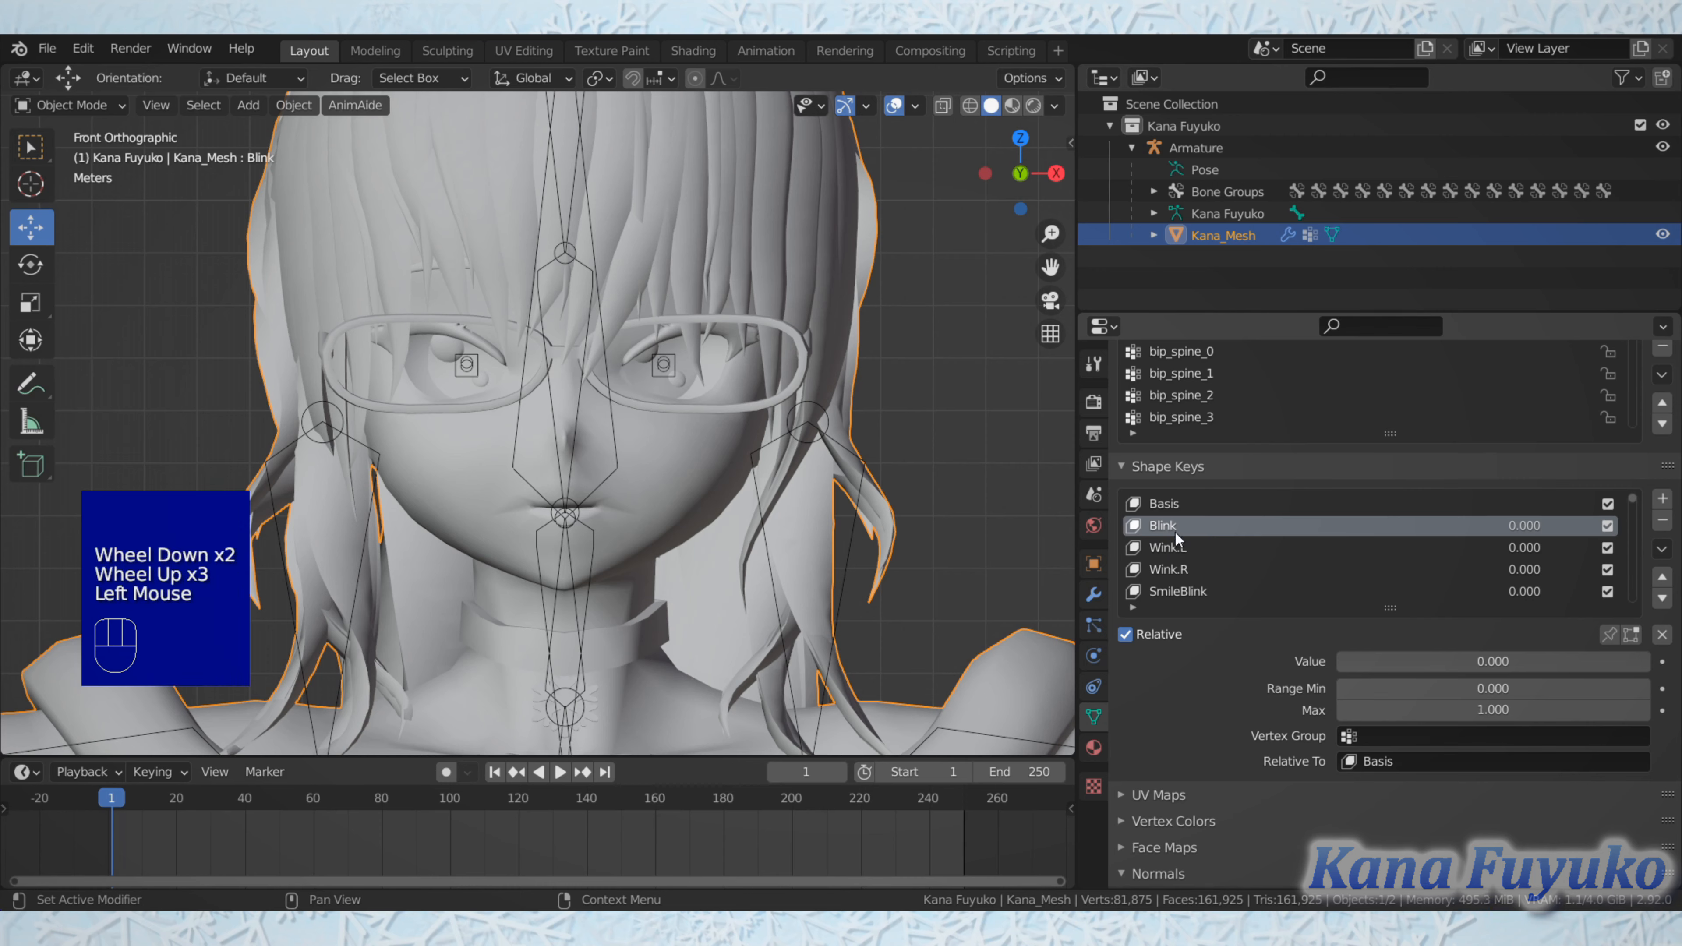
{"action": "left_click", "coordinate": [1172, 550]}
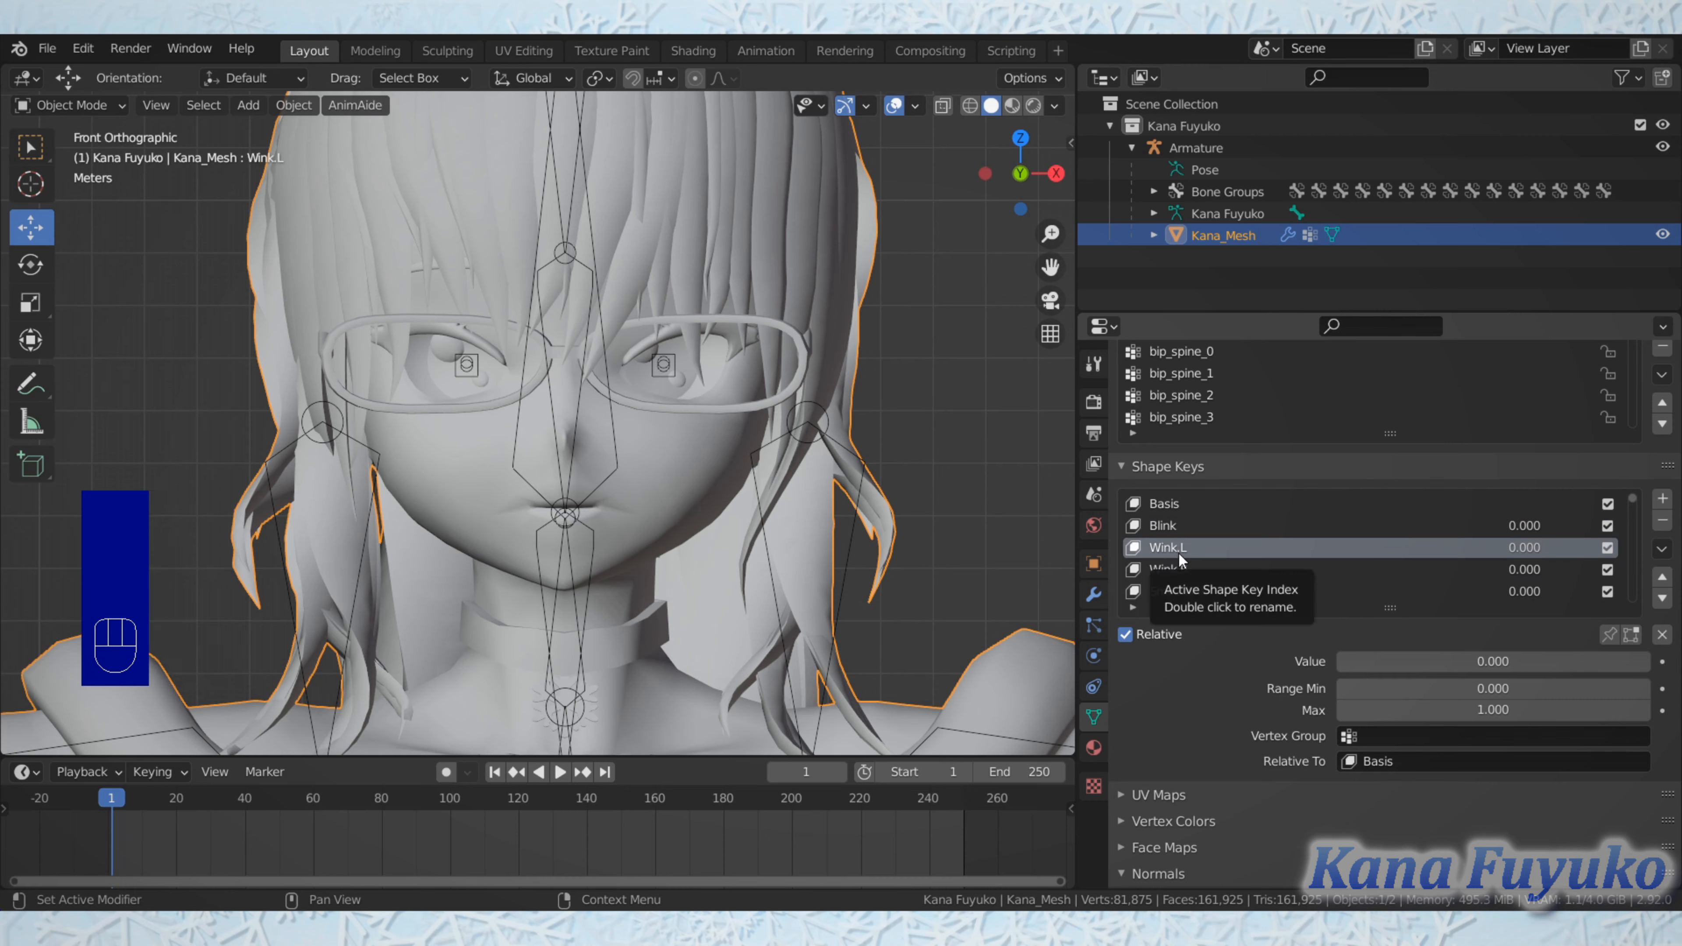
Step: Look further down the shape keys and select LowerLidRaise.R and LowerLidRaise.L to check their side suffixes
{"action": "scroll", "coordinate": [1183, 557], "scroll_direction": "down", "scroll_amount": 2}
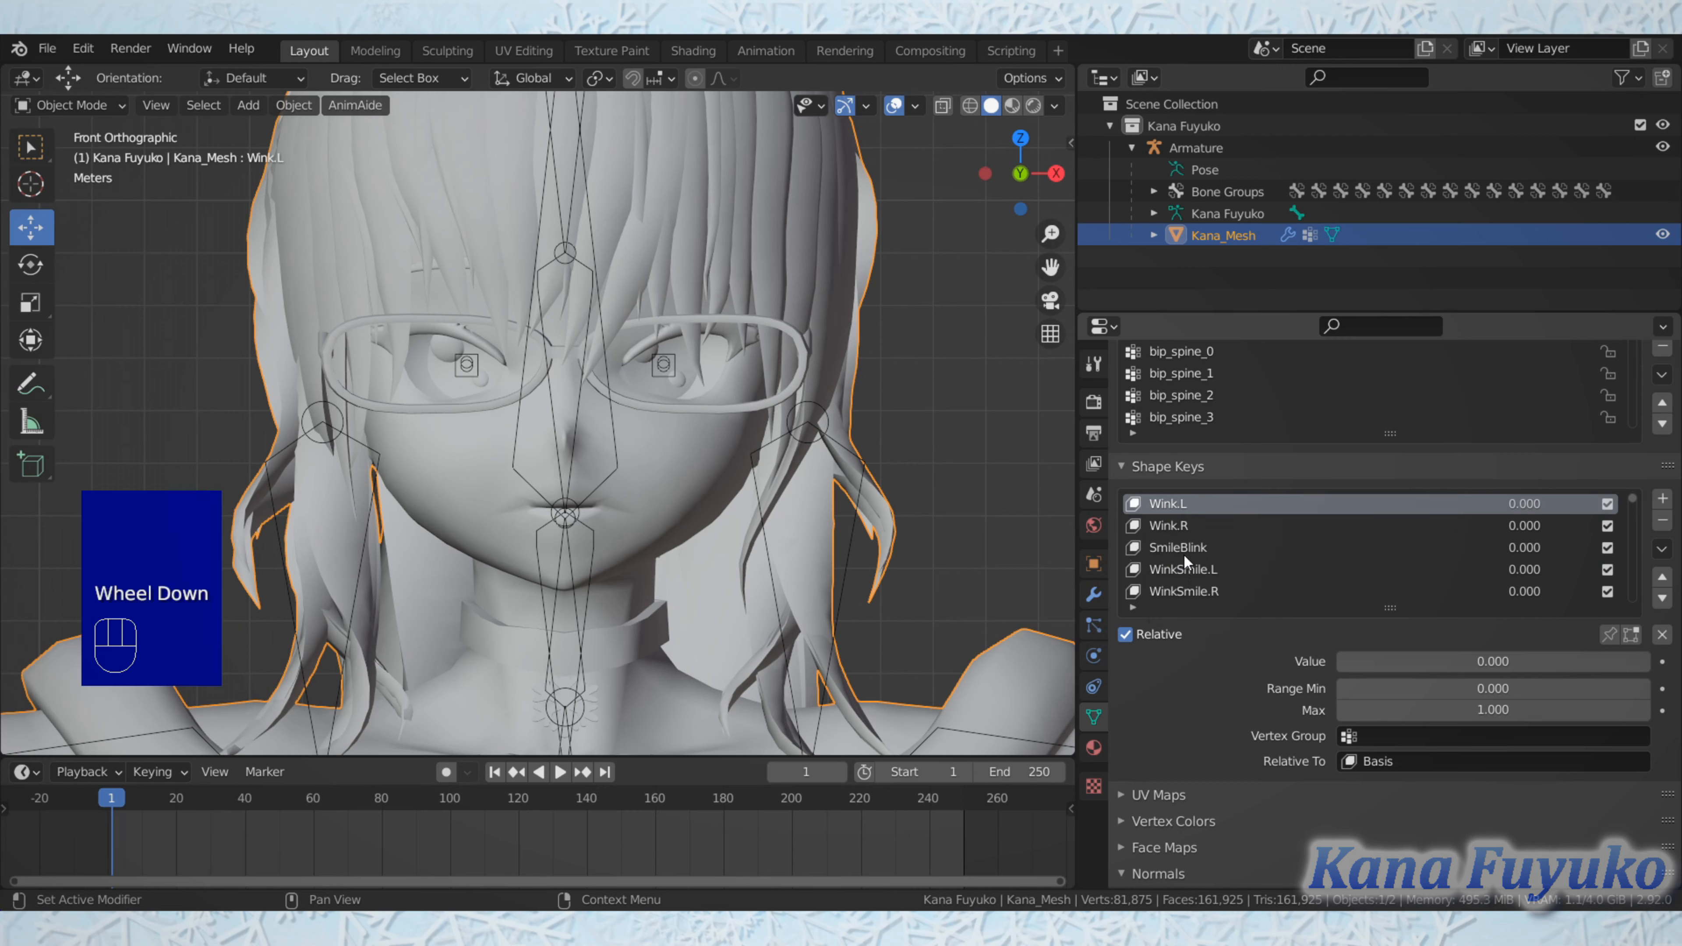
{"action": "scroll", "coordinate": [1224, 549], "scroll_direction": "down", "scroll_amount": 8}
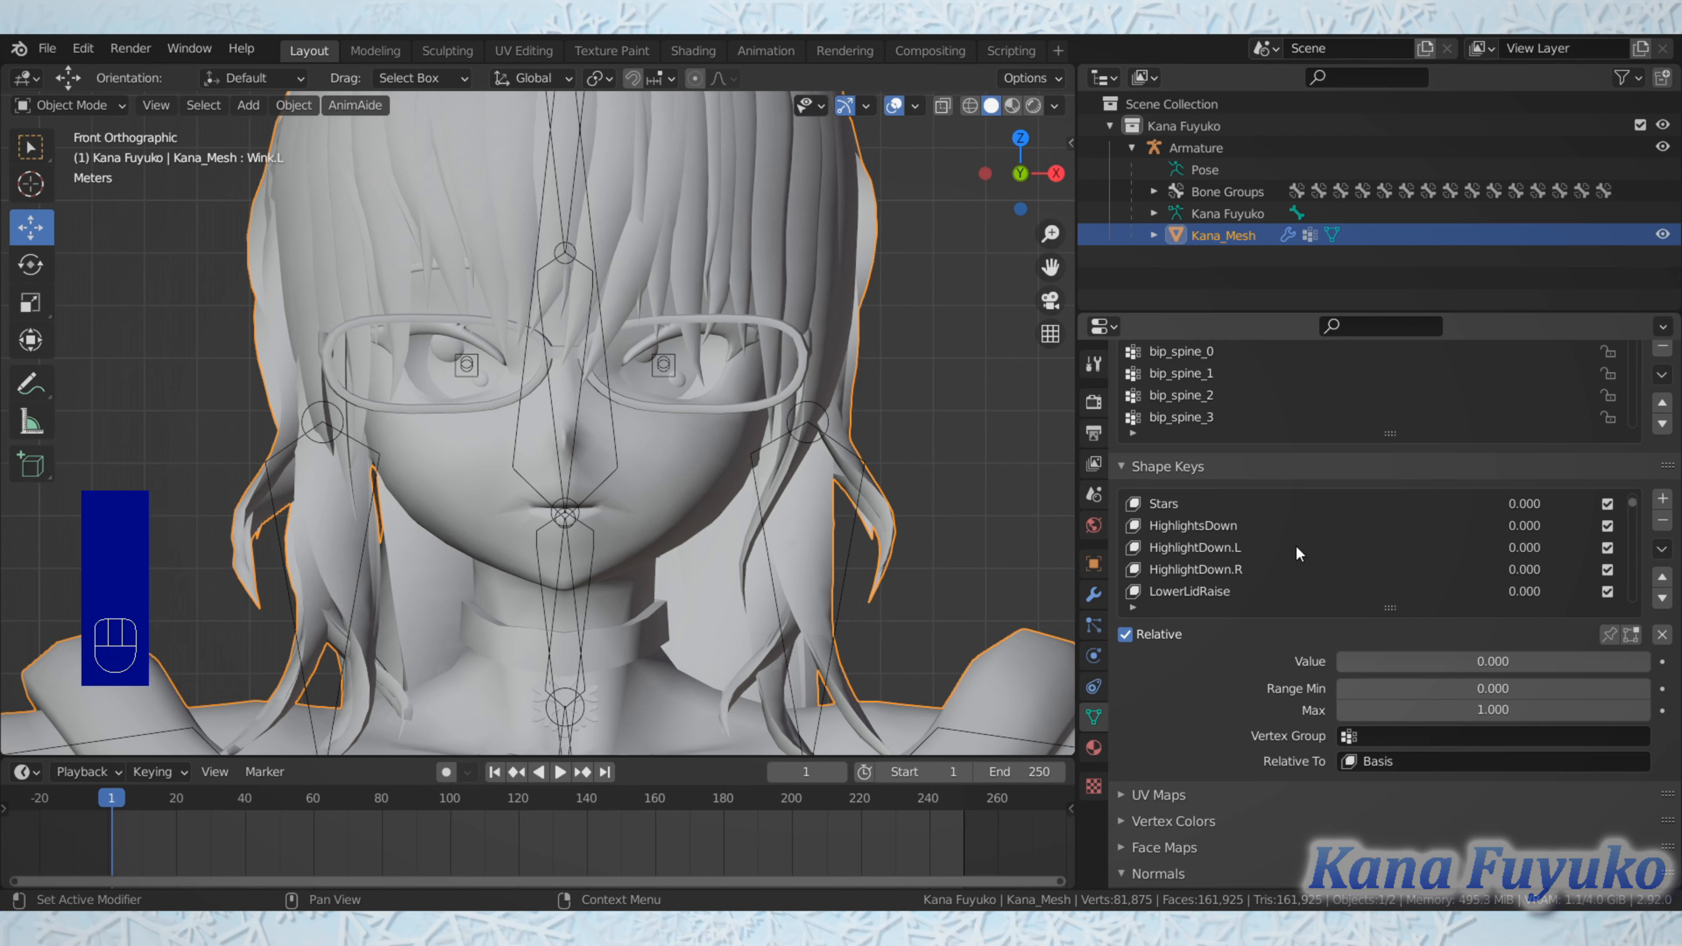
{"action": "scroll", "coordinate": [1257, 552], "scroll_direction": "down", "scroll_amount": 5}
{"action": "scroll", "coordinate": [1222, 550], "scroll_direction": "up", "scroll_amount": 2}
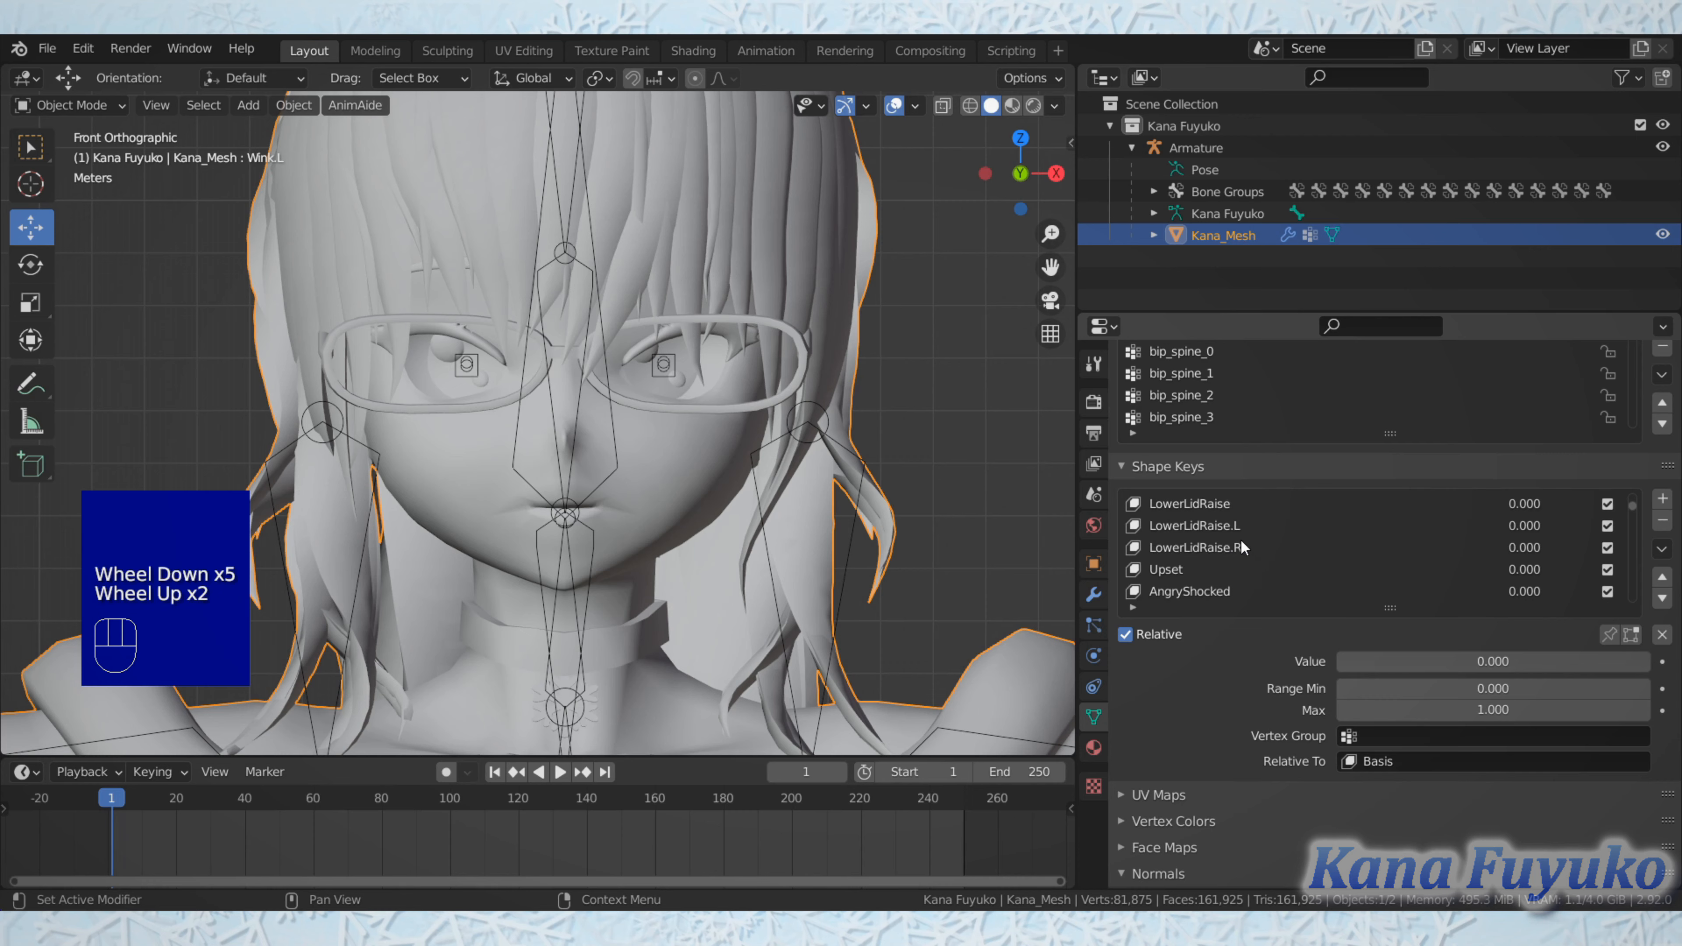
{"action": "left_click", "coordinate": [1240, 541]}
{"action": "left_click", "coordinate": [1245, 526]}
Step: Examine the names of the remaining eye and mouth shape keys, then select WinkSmile.L near the start of the list
{"action": "scroll", "coordinate": [1226, 583], "scroll_direction": "up", "scroll_amount": 7}
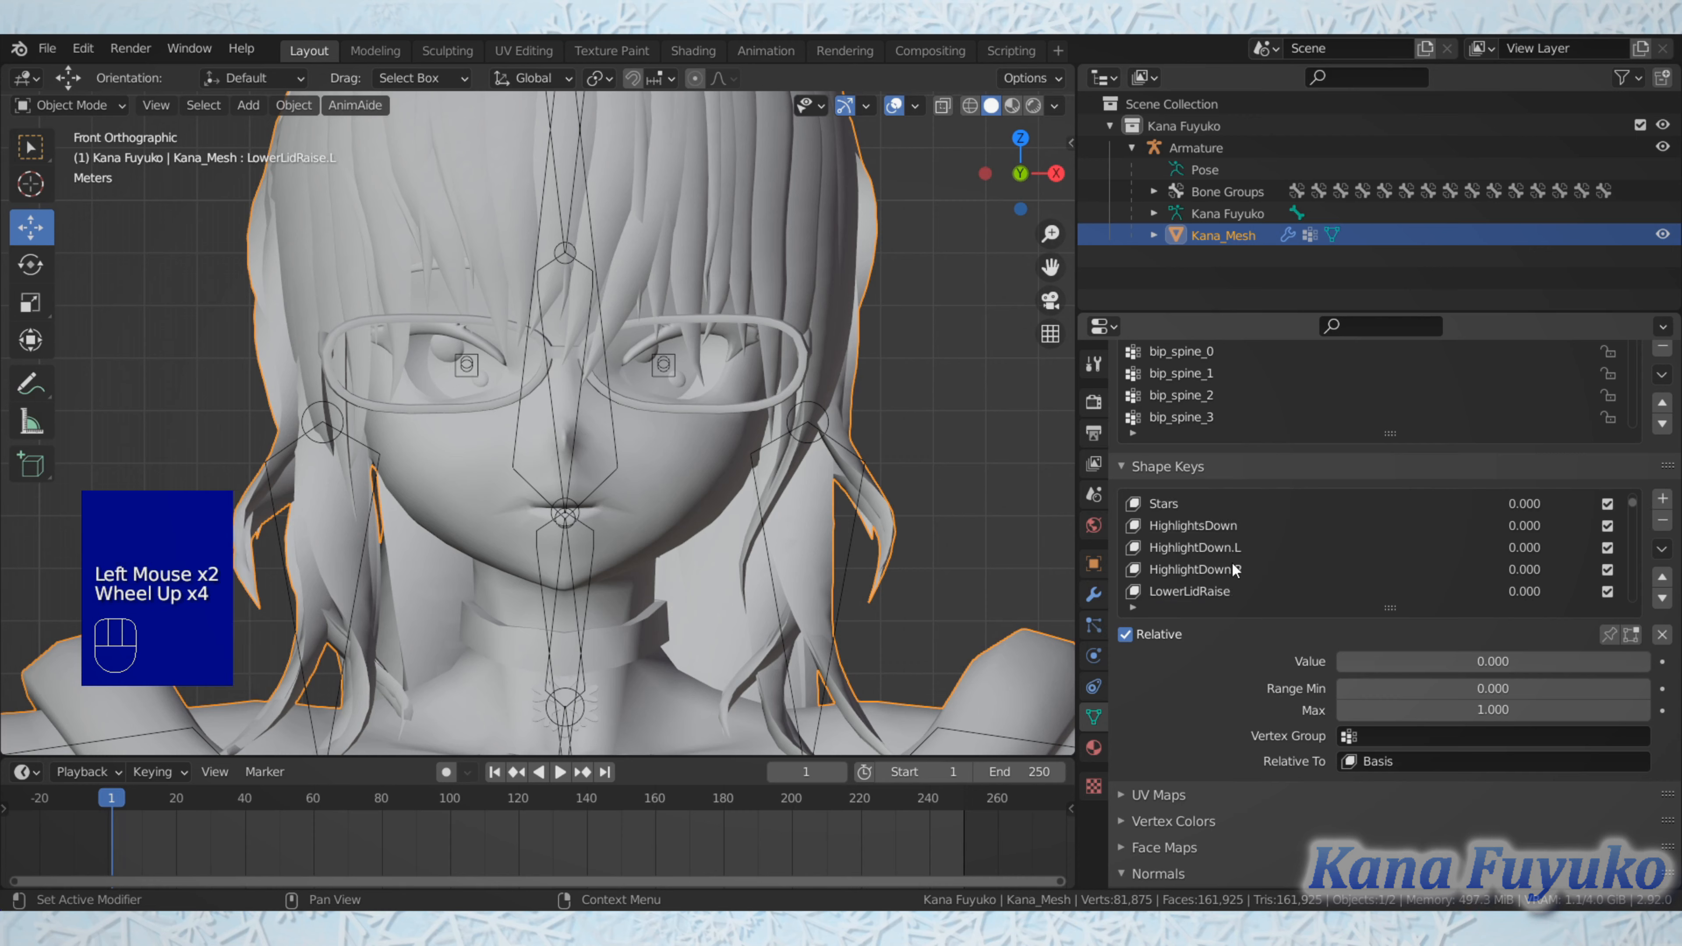
{"action": "scroll", "coordinate": [1248, 547], "scroll_direction": "up", "scroll_amount": 6}
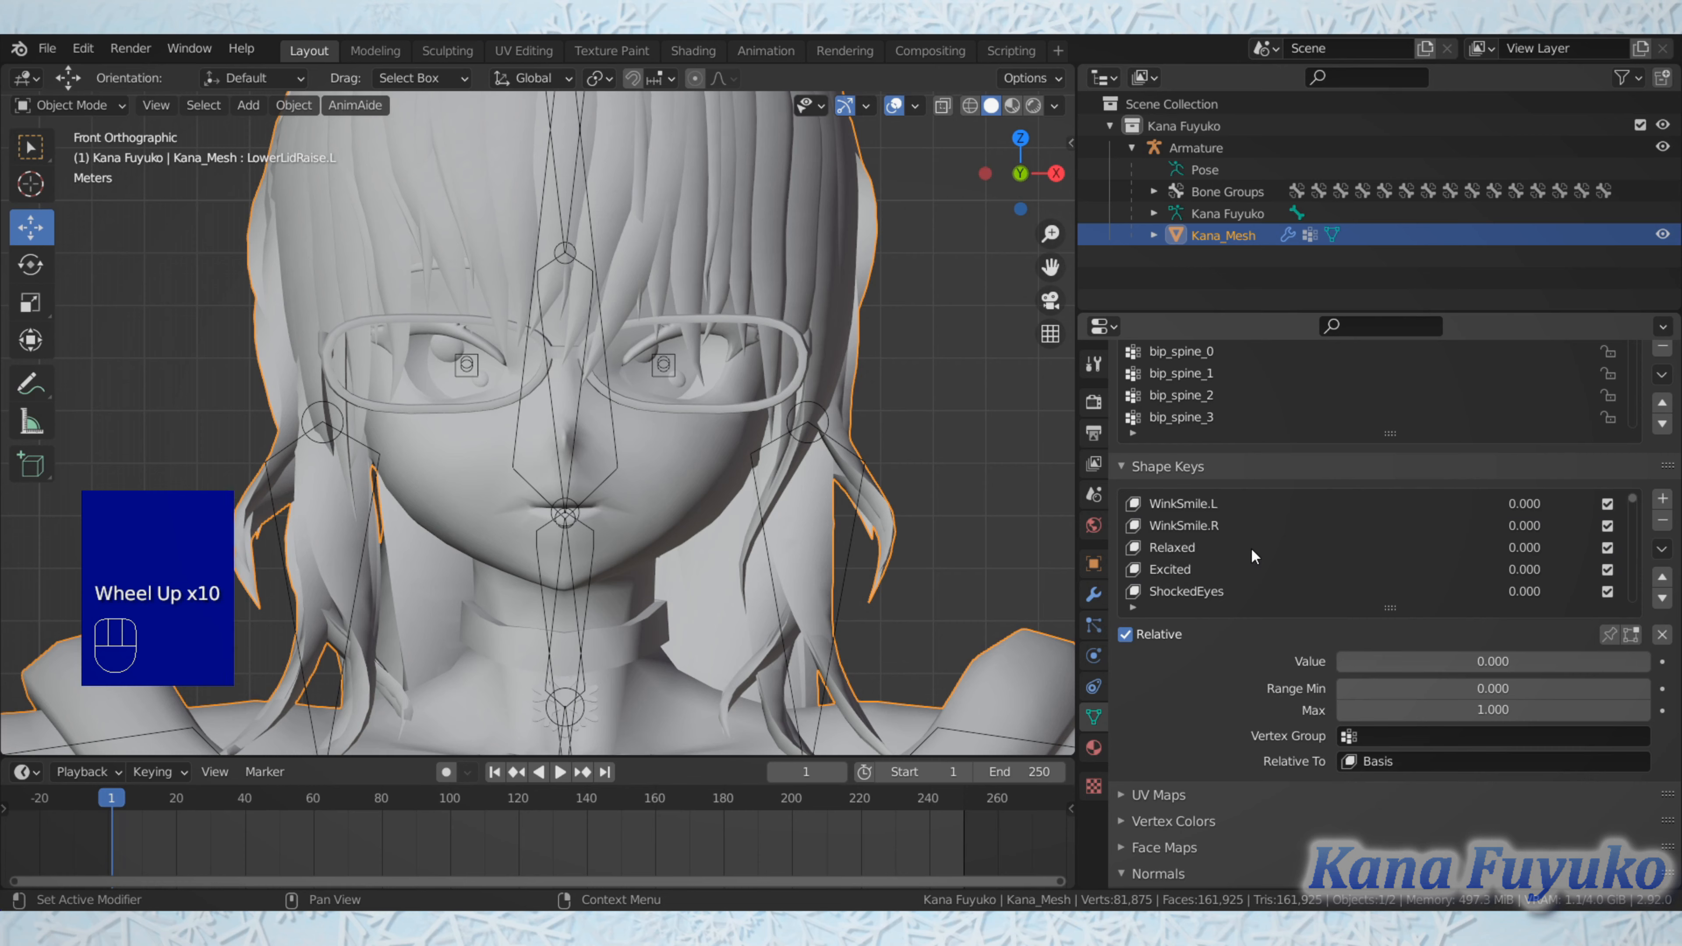
{"action": "scroll", "coordinate": [1245, 530], "scroll_direction": "up", "scroll_amount": 3}
{"action": "scroll", "coordinate": [1235, 530], "scroll_direction": "down", "scroll_amount": 7}
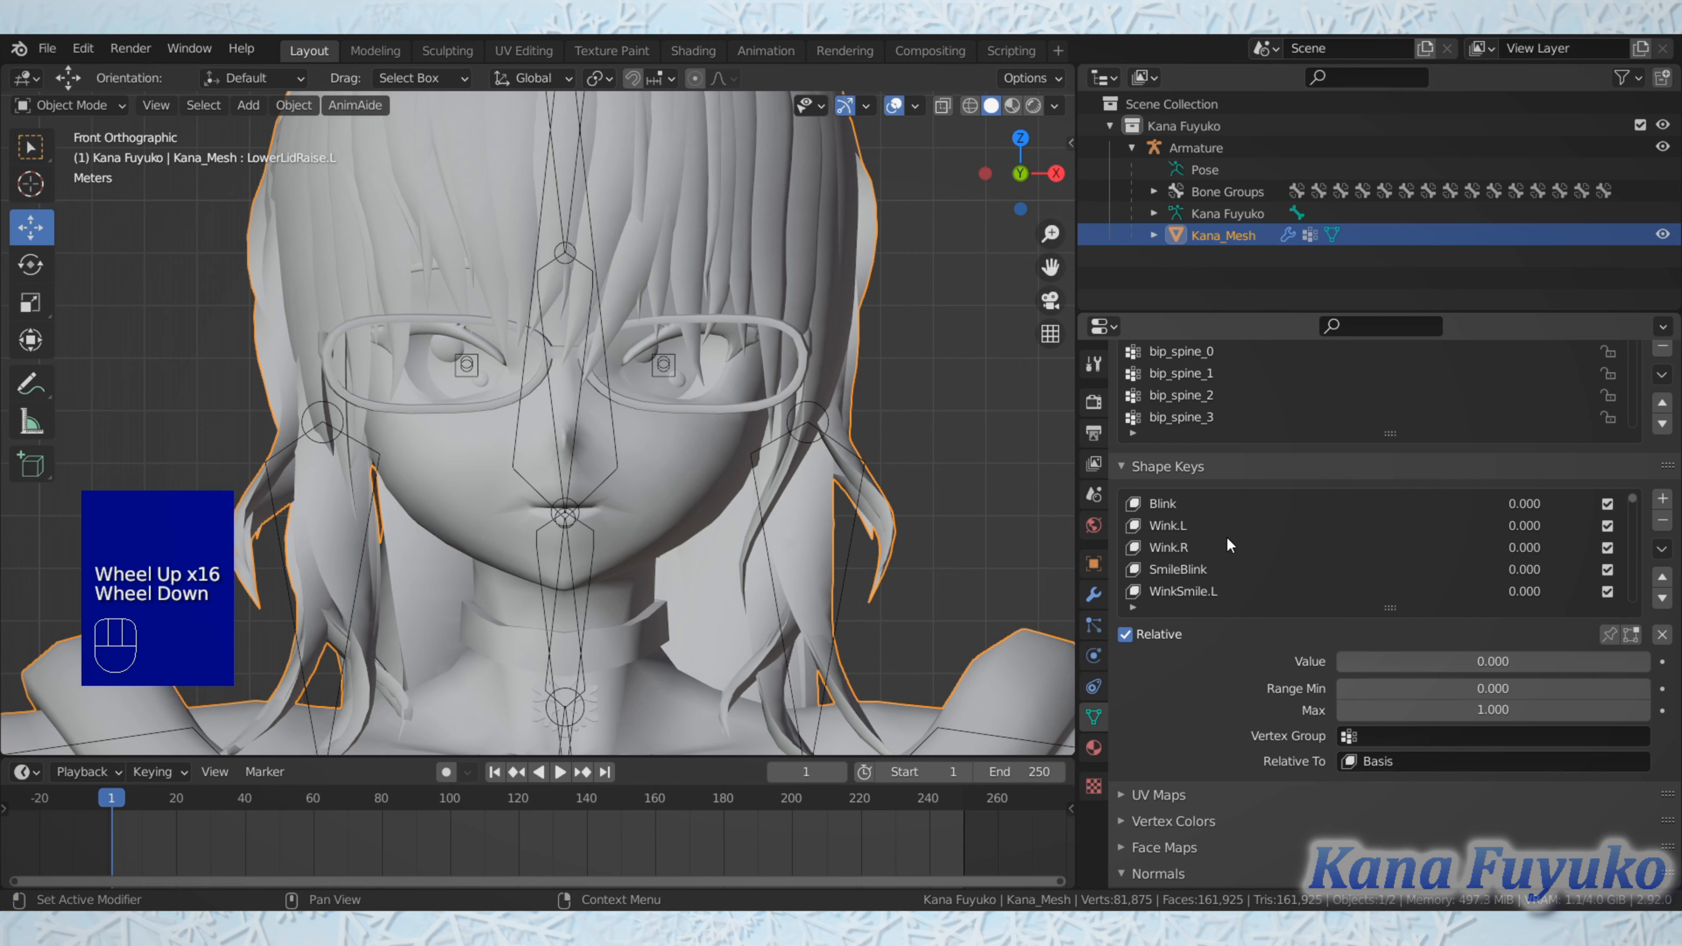
{"action": "scroll", "coordinate": [1218, 543], "scroll_direction": "down", "scroll_amount": 1}
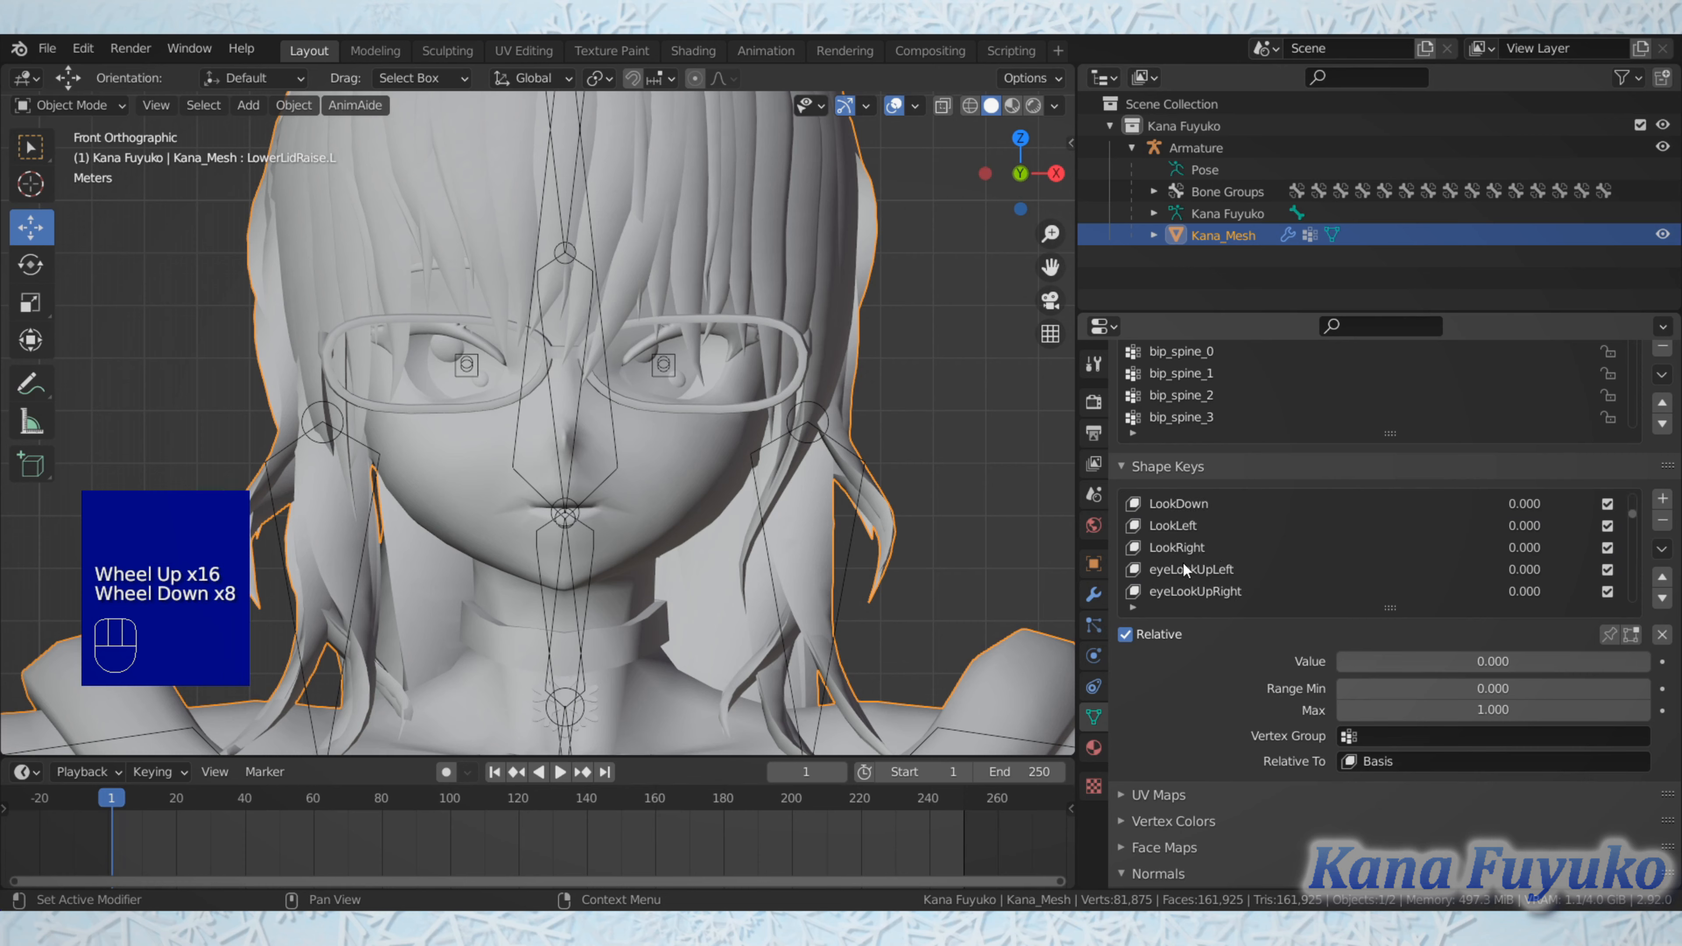
{"action": "scroll", "coordinate": [1187, 544], "scroll_direction": "down", "scroll_amount": 2}
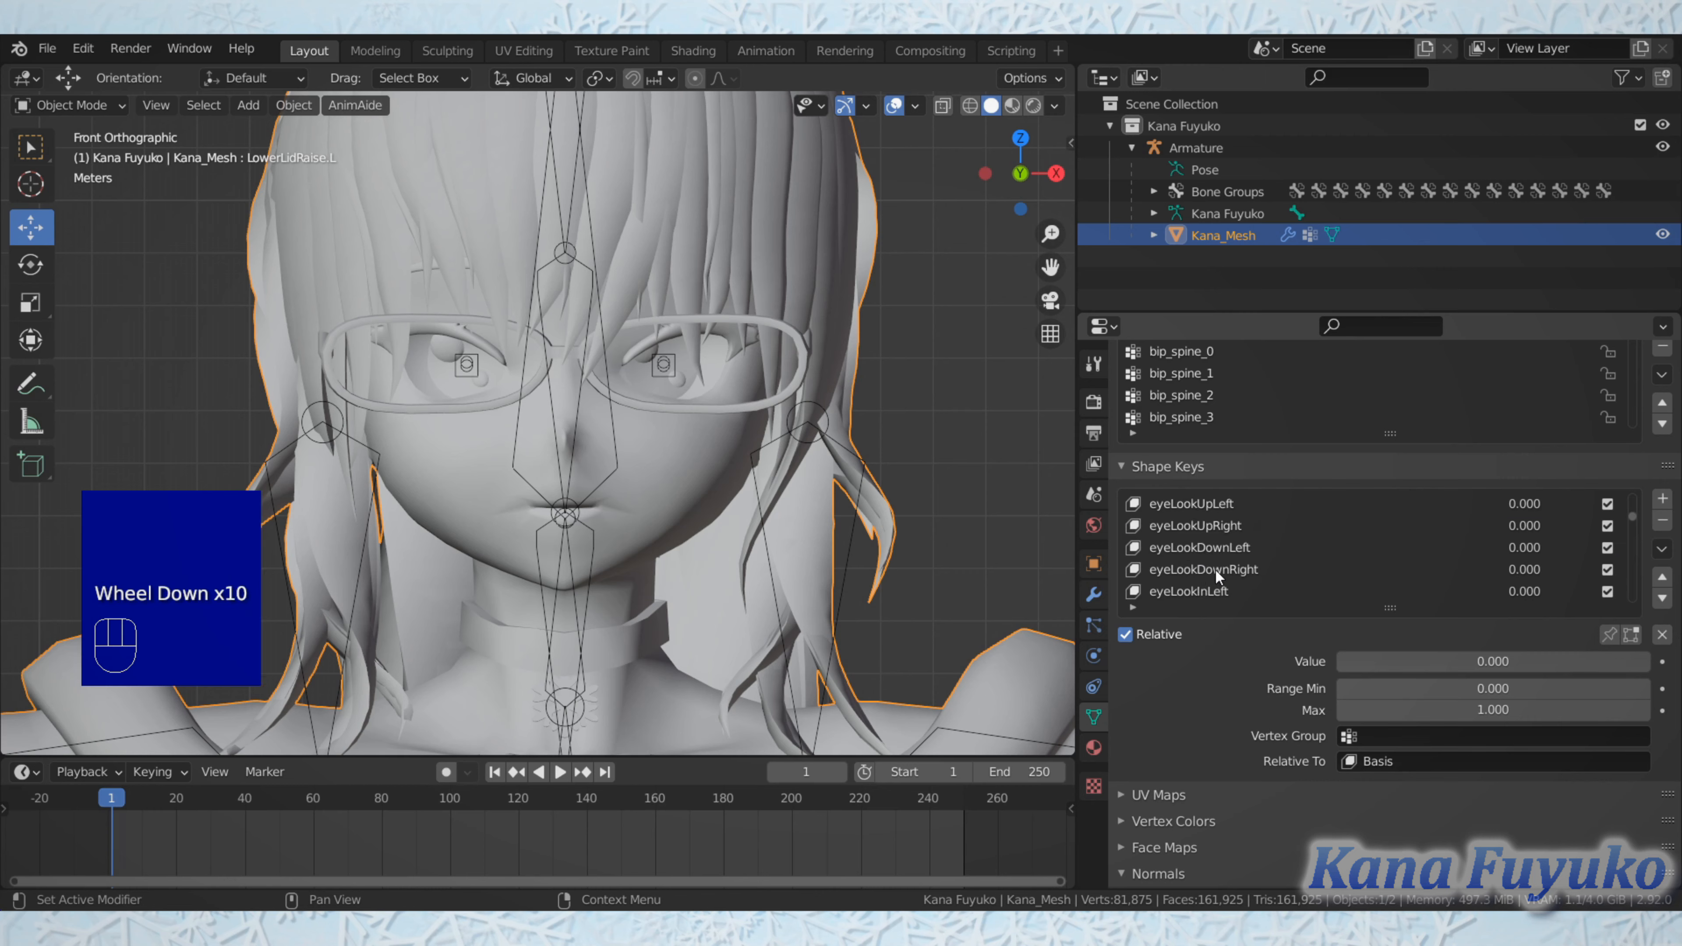
{"action": "scroll", "coordinate": [1216, 572], "scroll_direction": "down", "scroll_amount": 8}
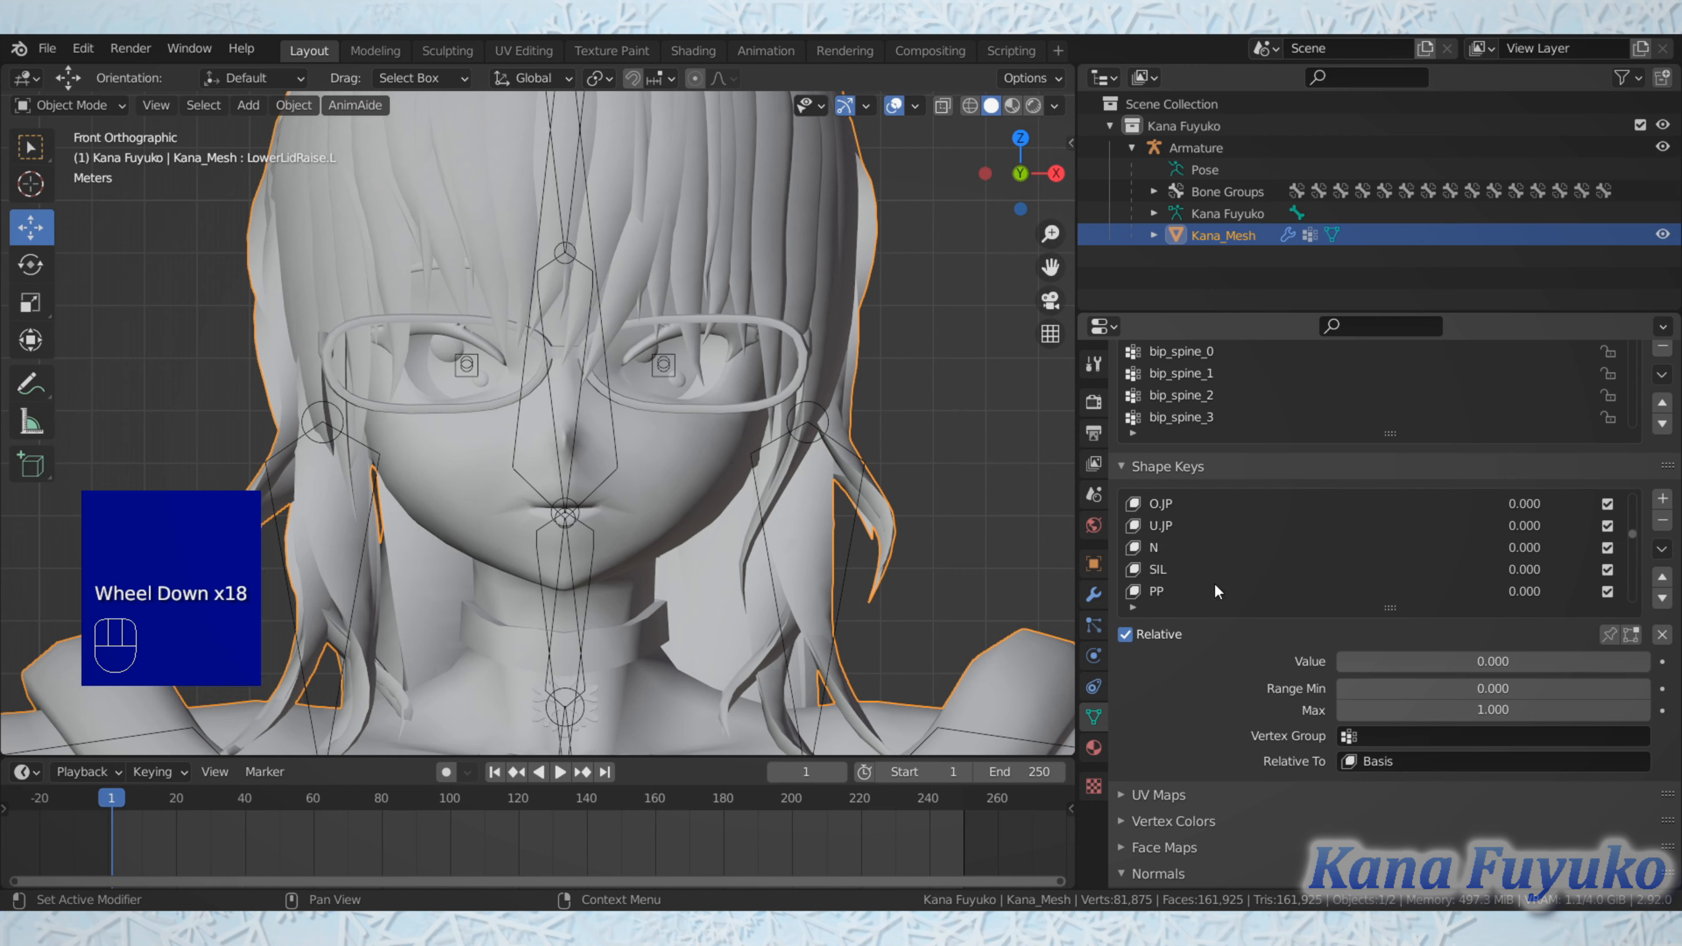
{"action": "scroll", "coordinate": [1215, 570], "scroll_direction": "up", "scroll_amount": 12}
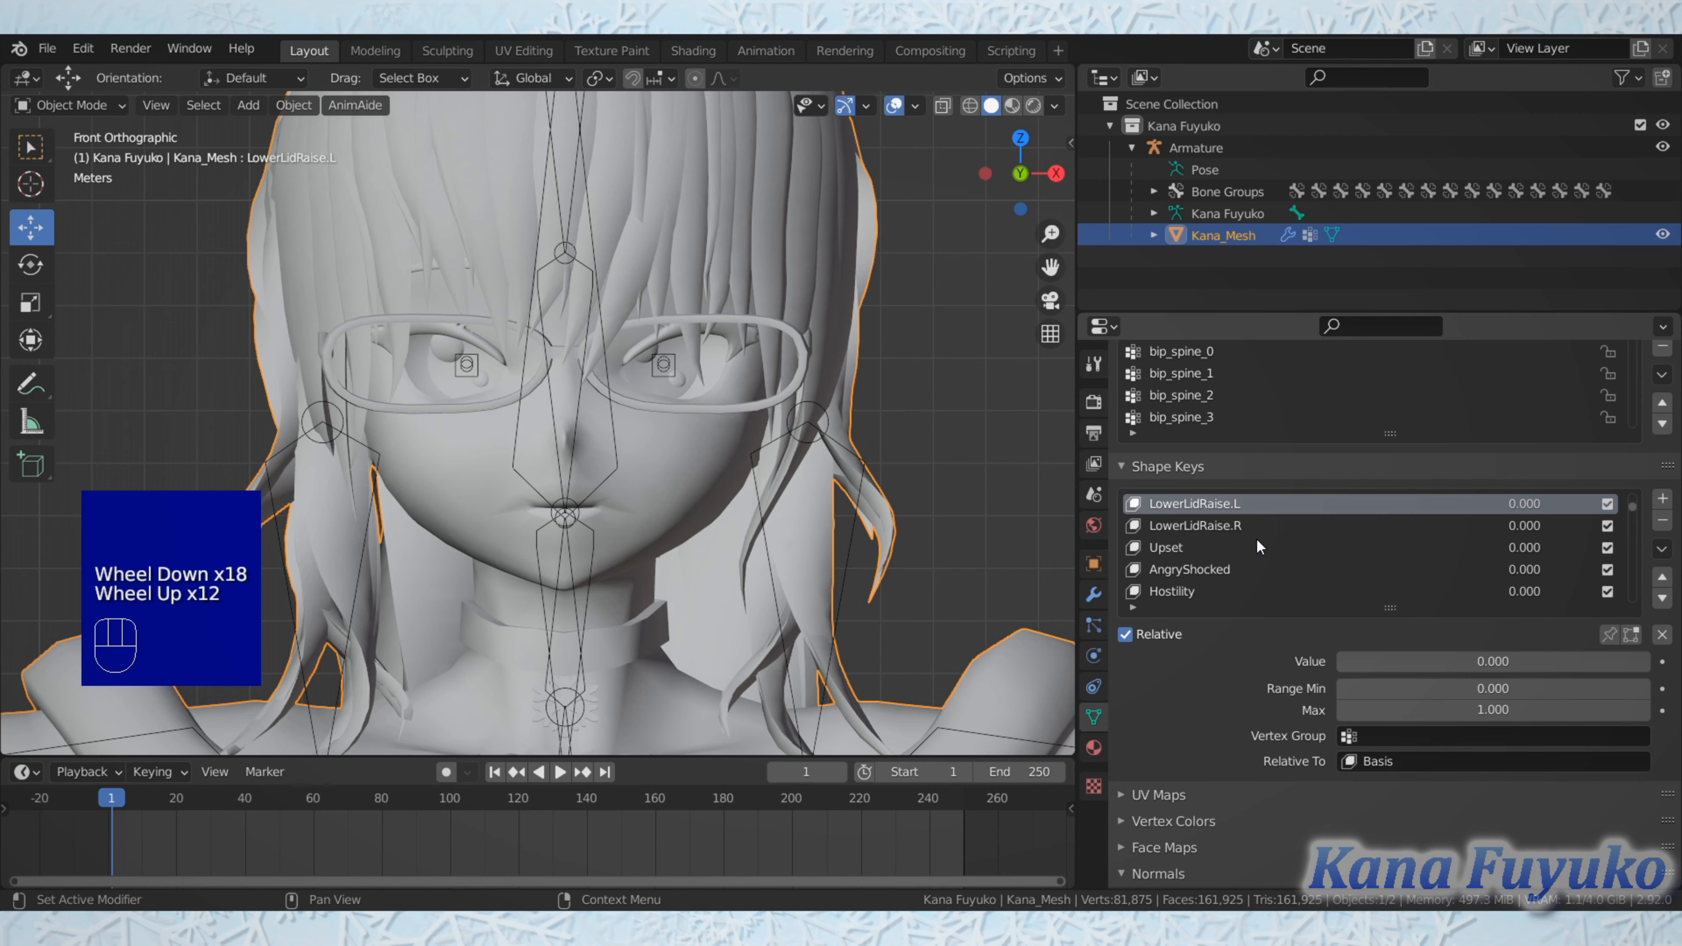
{"action": "scroll", "coordinate": [1257, 540], "scroll_direction": "up", "scroll_amount": 2}
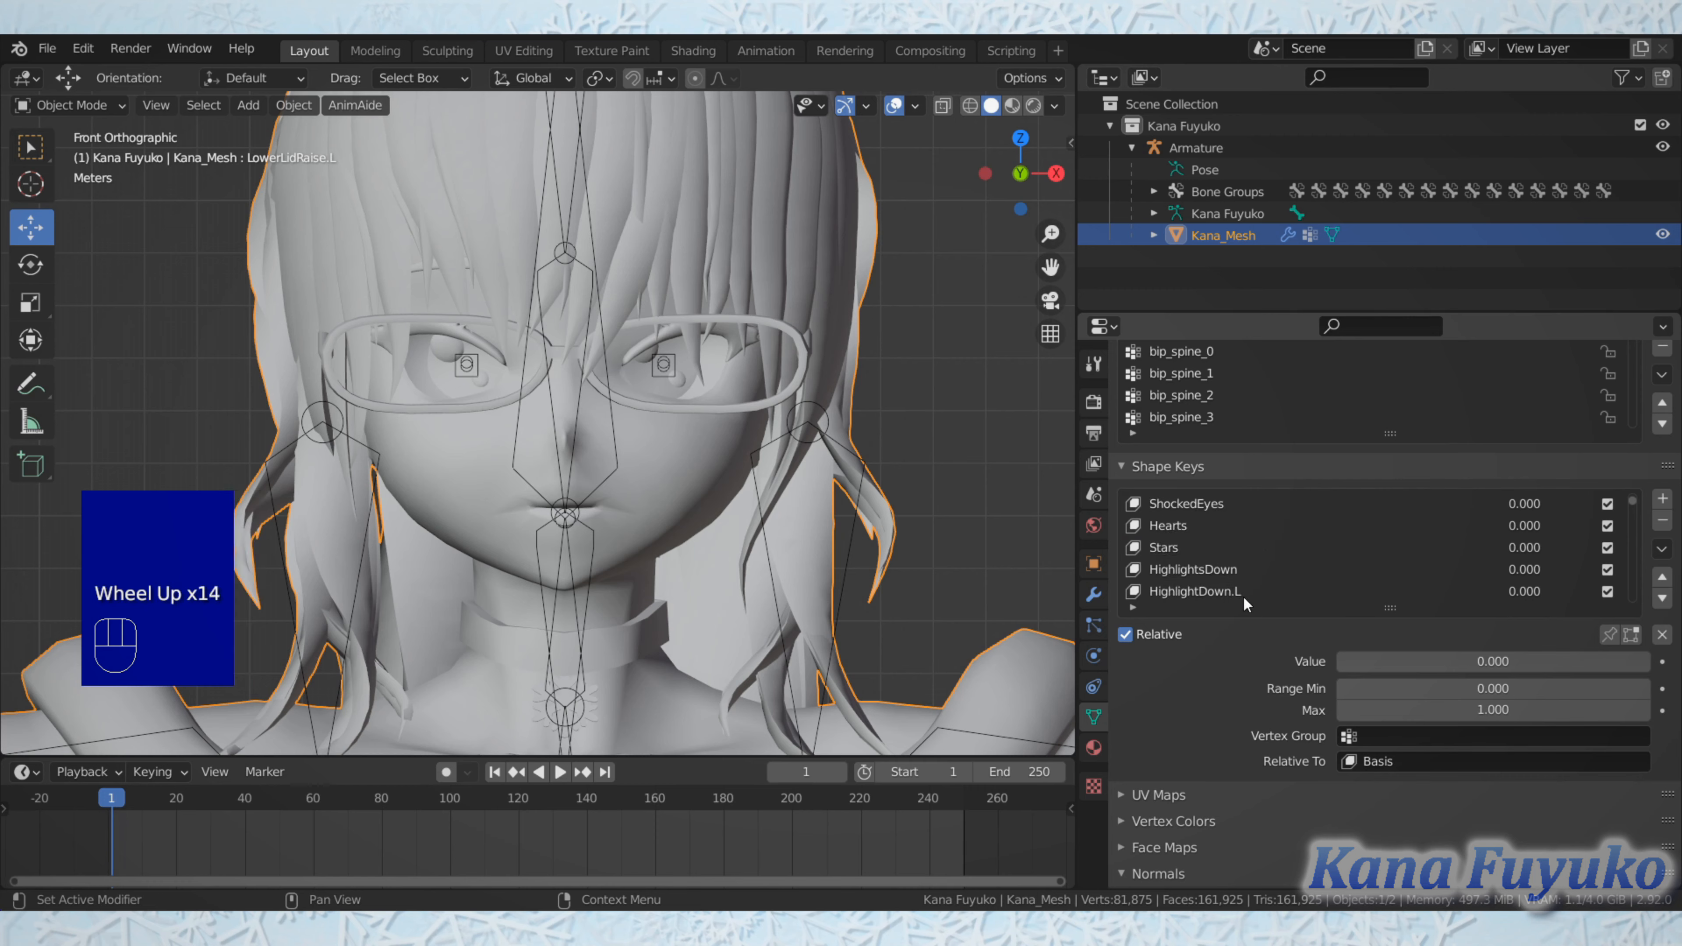
{"action": "scroll", "coordinate": [1245, 576], "scroll_direction": "up", "scroll_amount": 6}
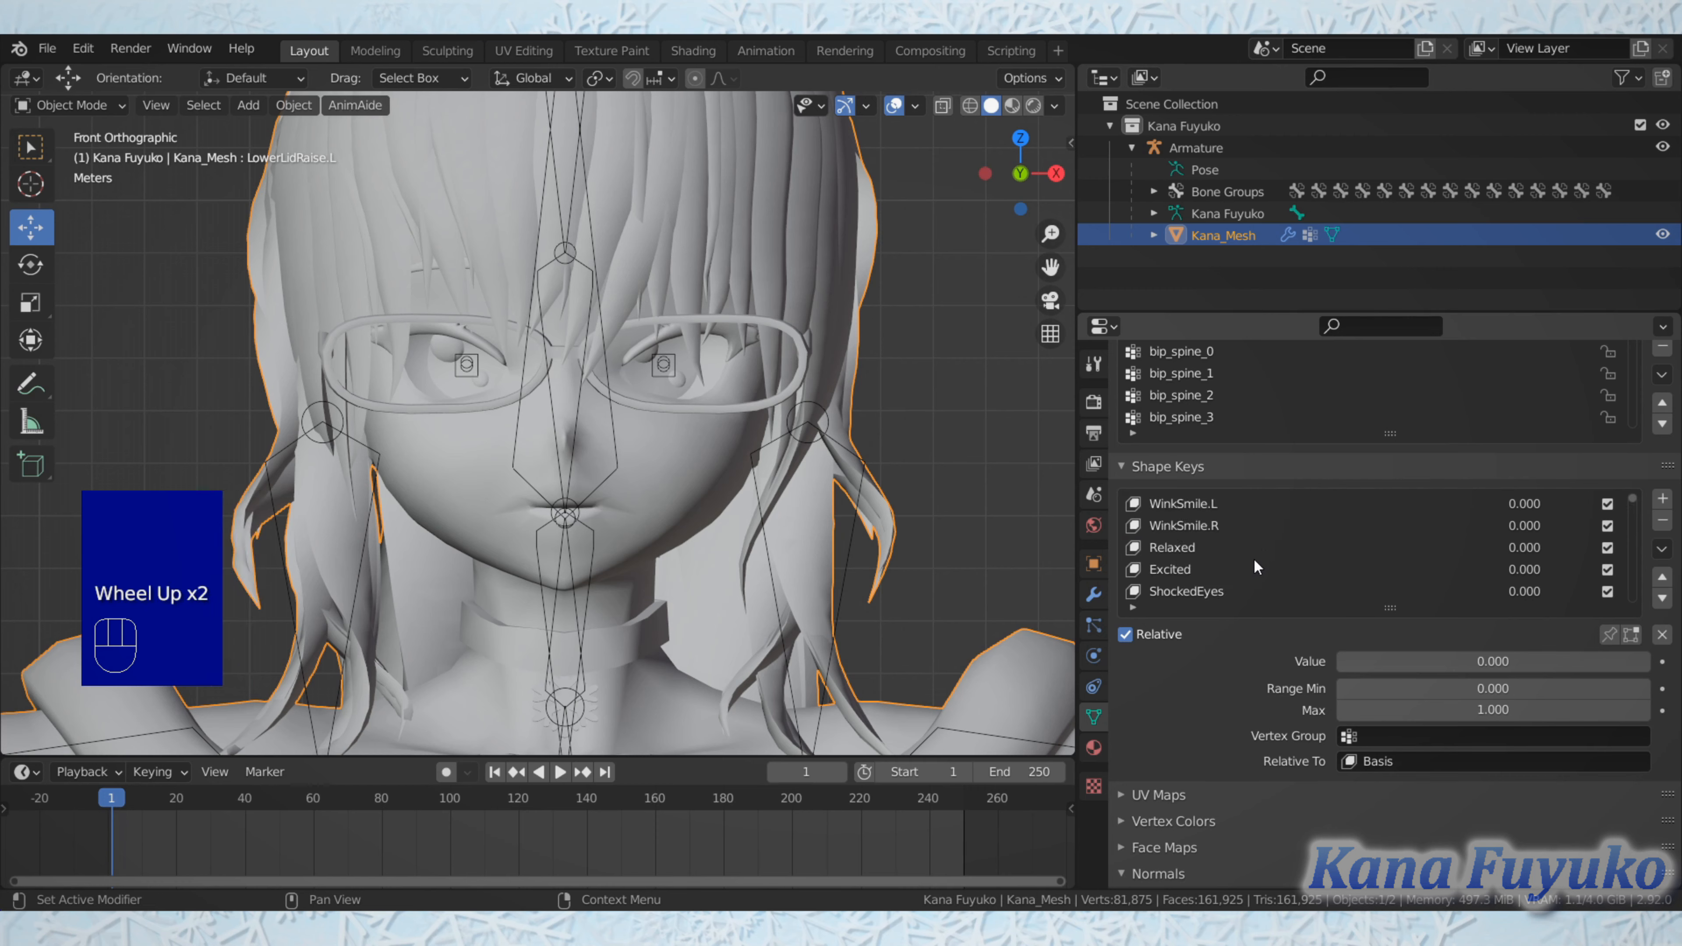
{"action": "left_click", "coordinate": [1199, 504]}
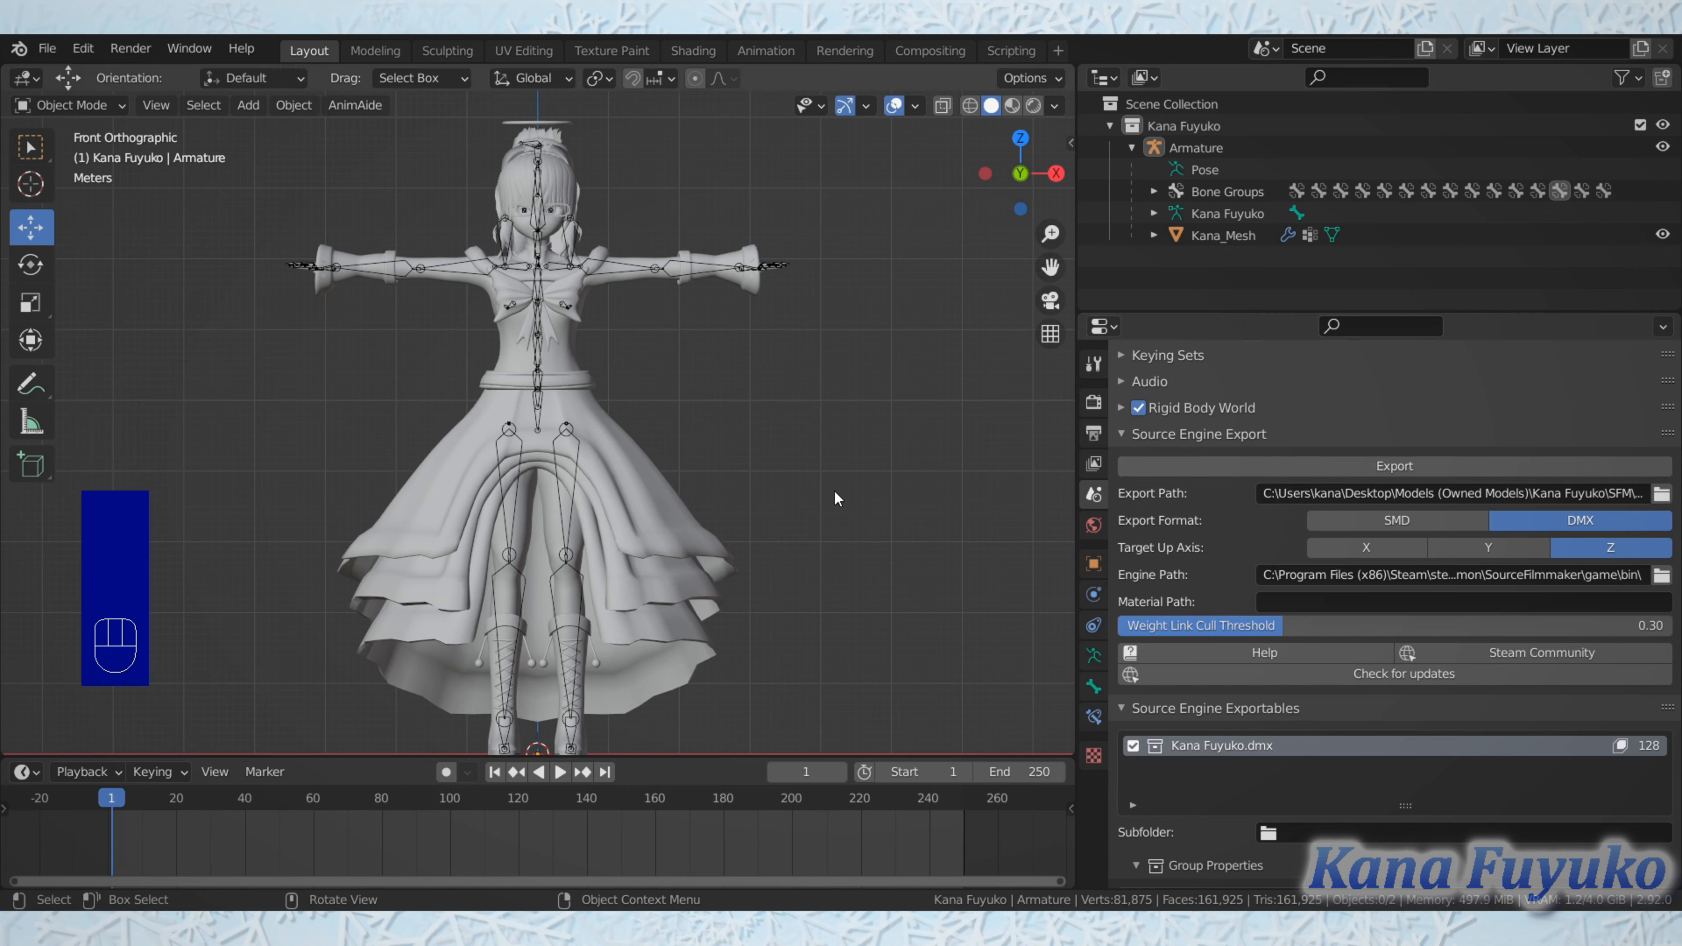
Step: Select the character's armature and view the whole model in perspective from an angle
{"action": "left_click", "coordinate": [568, 430]}
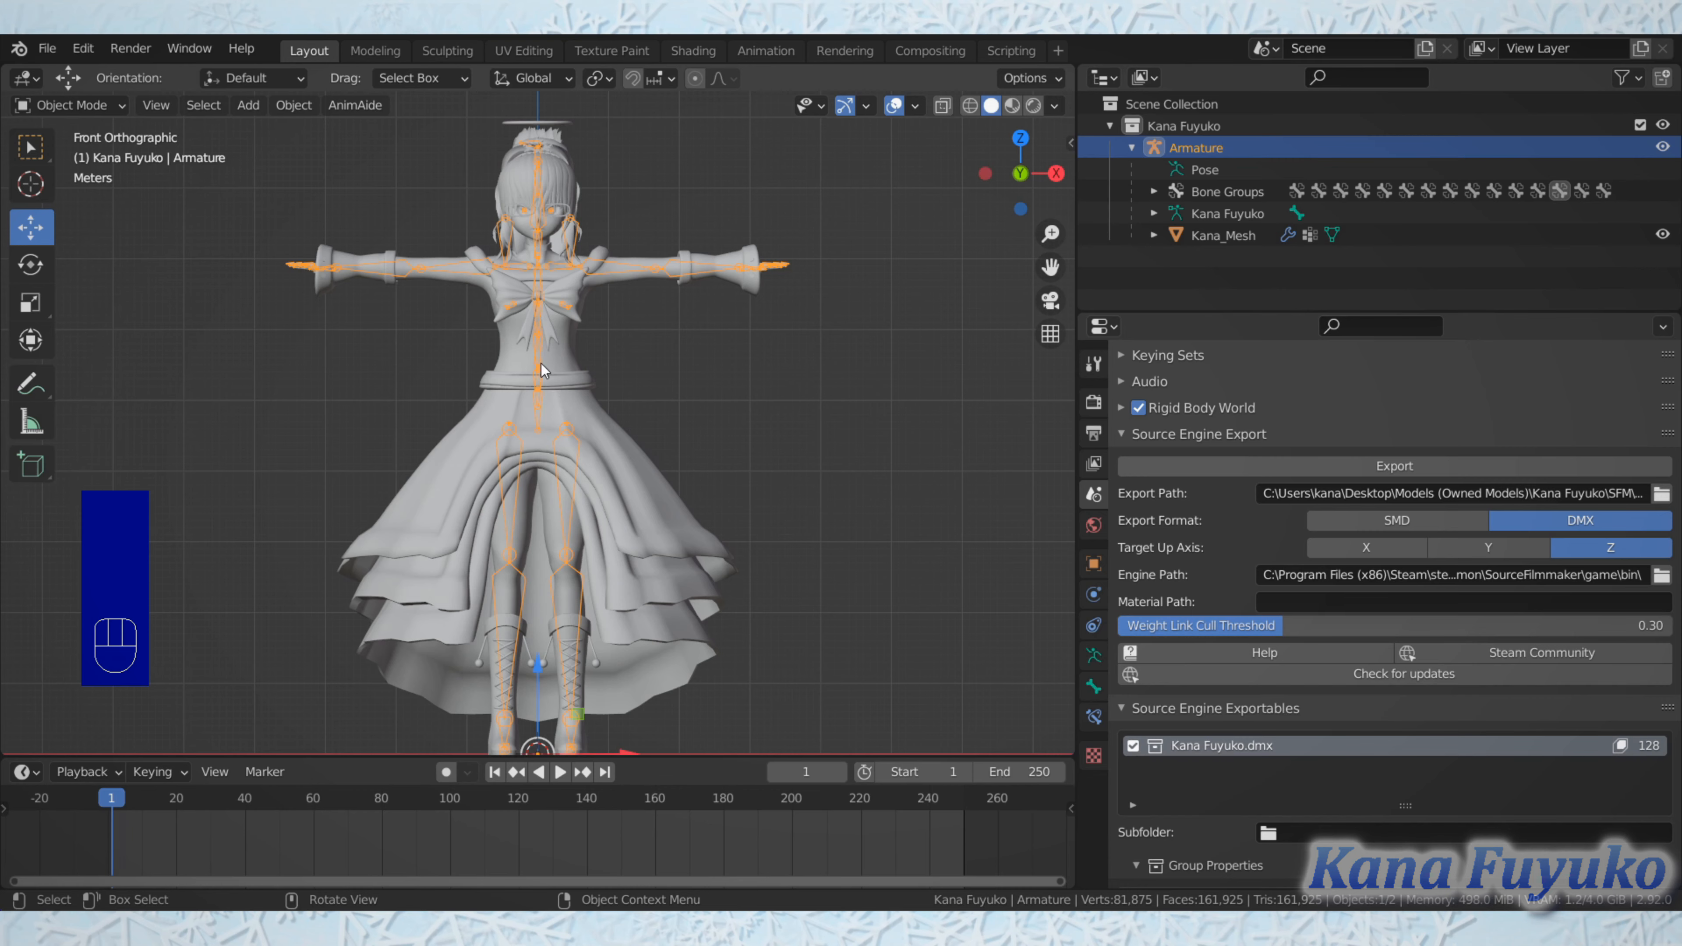
{"action": "middle_click_drag", "start_coordinate": [453, 379], "coordinate": [475, 432]}
{"action": "scroll", "coordinate": [475, 405], "scroll_direction": "down", "scroll_amount": 2}
{"action": "scroll", "coordinate": [547, 438], "scroll_direction": "up", "scroll_amount": 2}
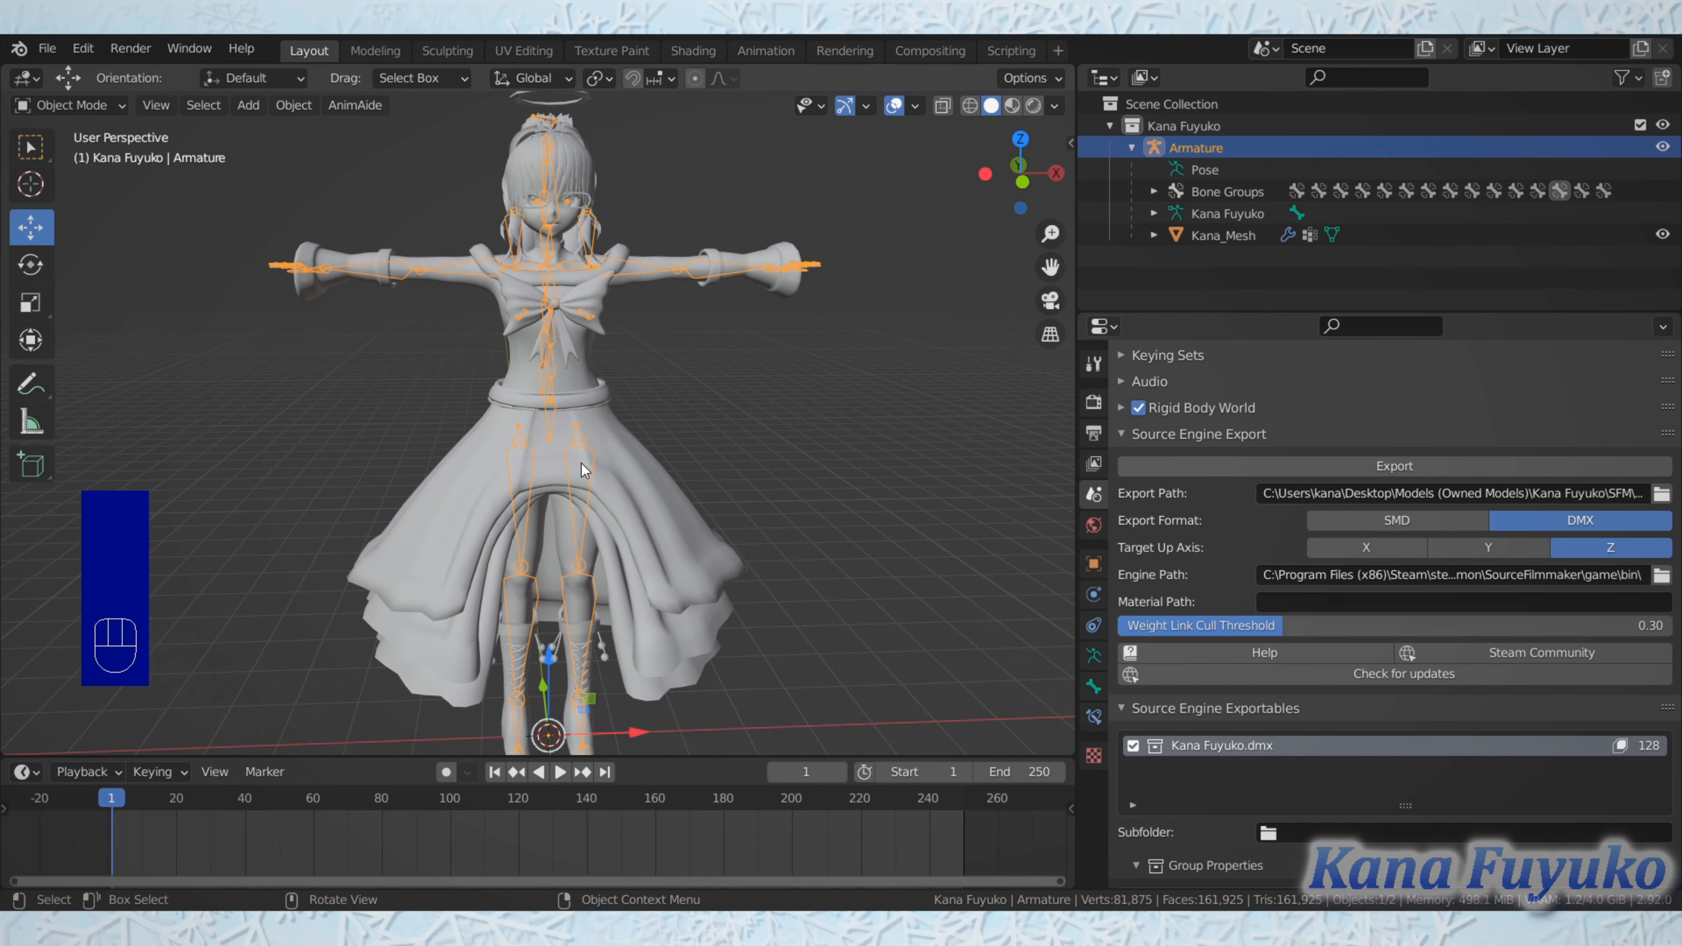
{"action": "scroll", "coordinate": [591, 468], "scroll_direction": "up", "scroll_amount": 1}
{"action": "scroll", "coordinate": [592, 468], "scroll_direction": "down", "scroll_amount": 1}
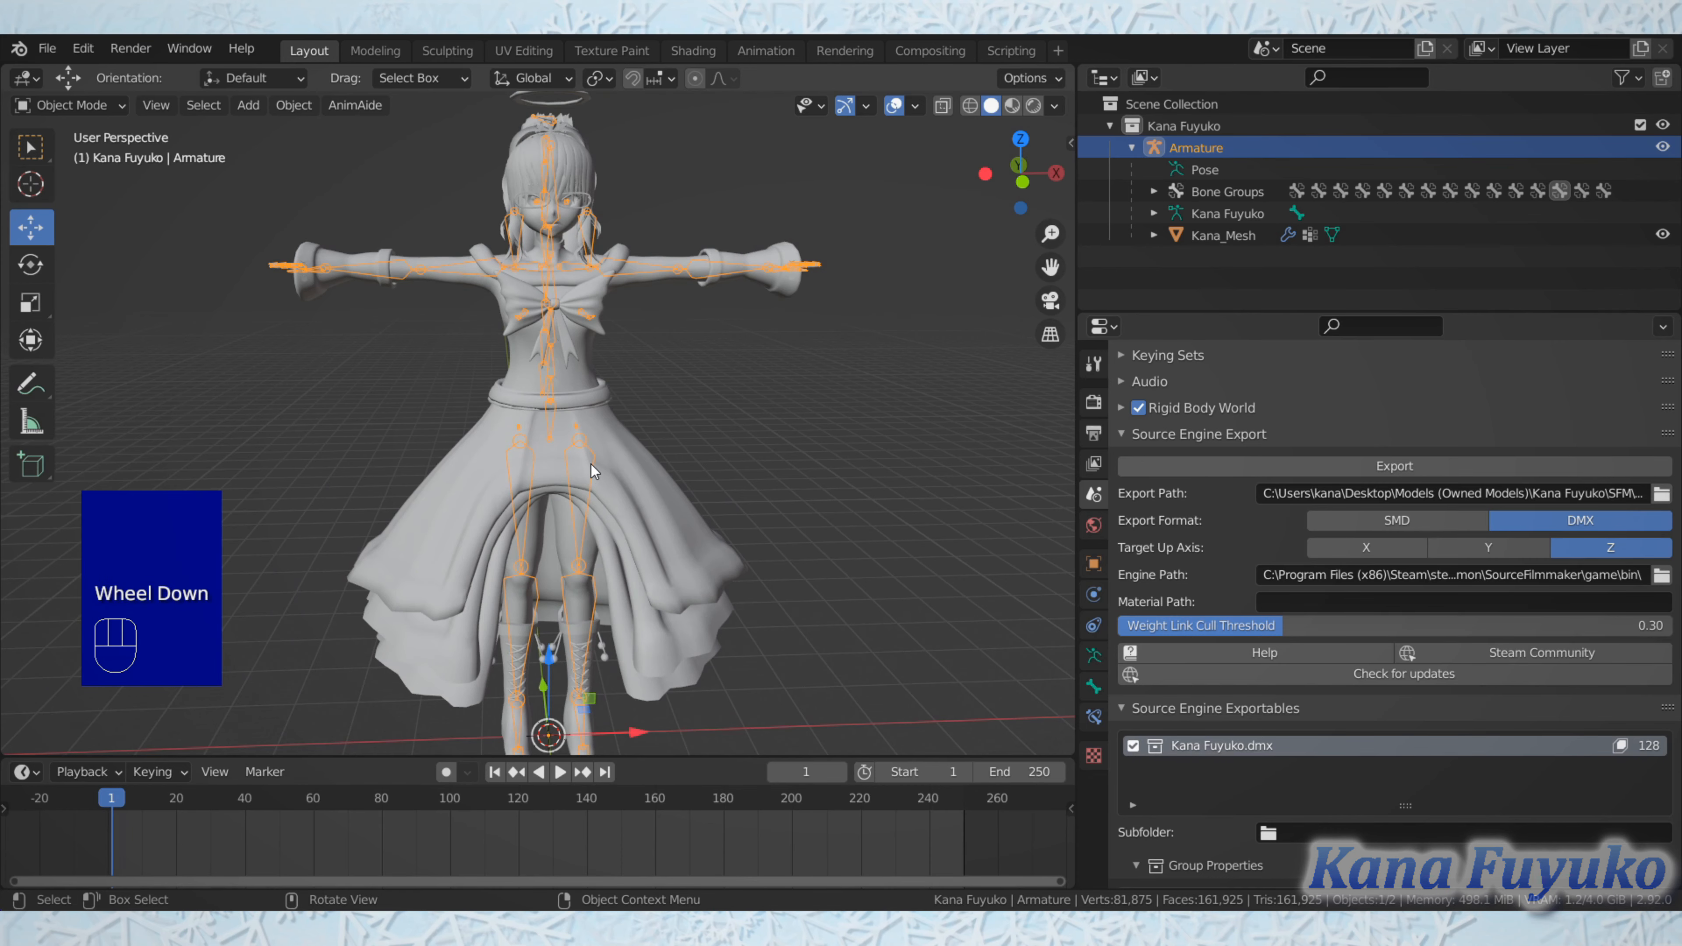
{"action": "middle_click_drag", "start_coordinate": [749, 495], "coordinate": [803, 493]}
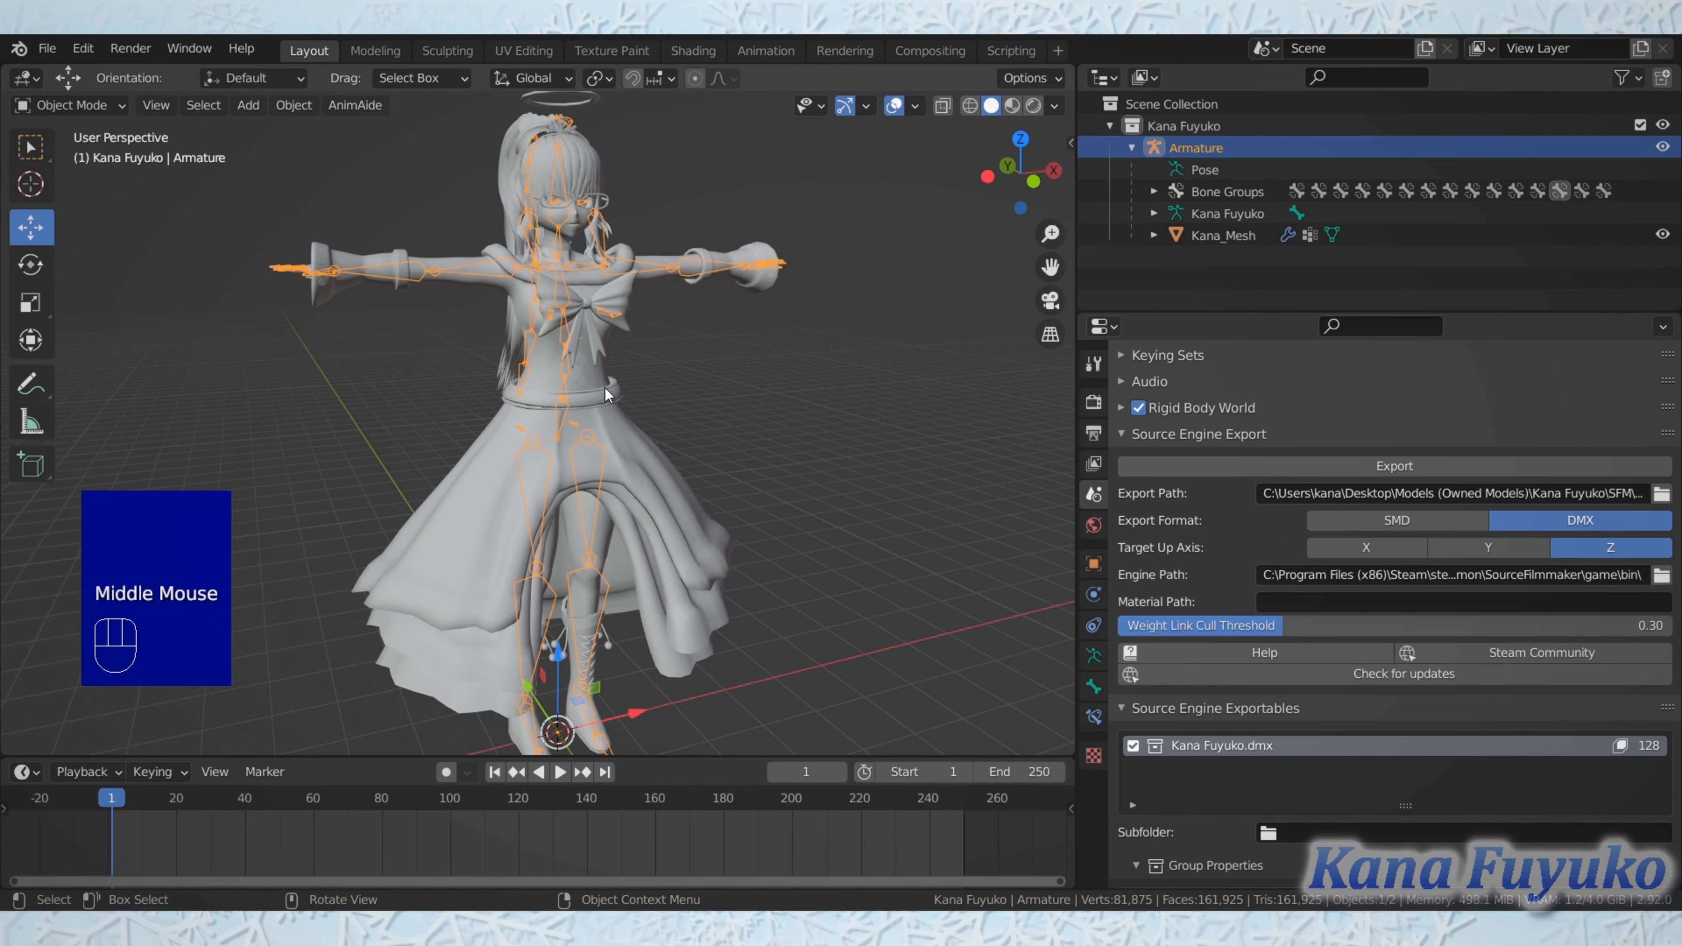
Step: View the character from the front and show the selected armature's transform values
{"action": "middle_click_drag", "start_coordinate": [606, 395], "coordinate": [567, 380], "text": "shift"}
{"action": "scroll", "coordinate": [575, 457], "scroll_direction": "up", "scroll_amount": 2}
{"action": "scroll", "coordinate": [513, 415], "scroll_direction": "down", "scroll_amount": 1}
{"action": "key", "text": "KP_1"}
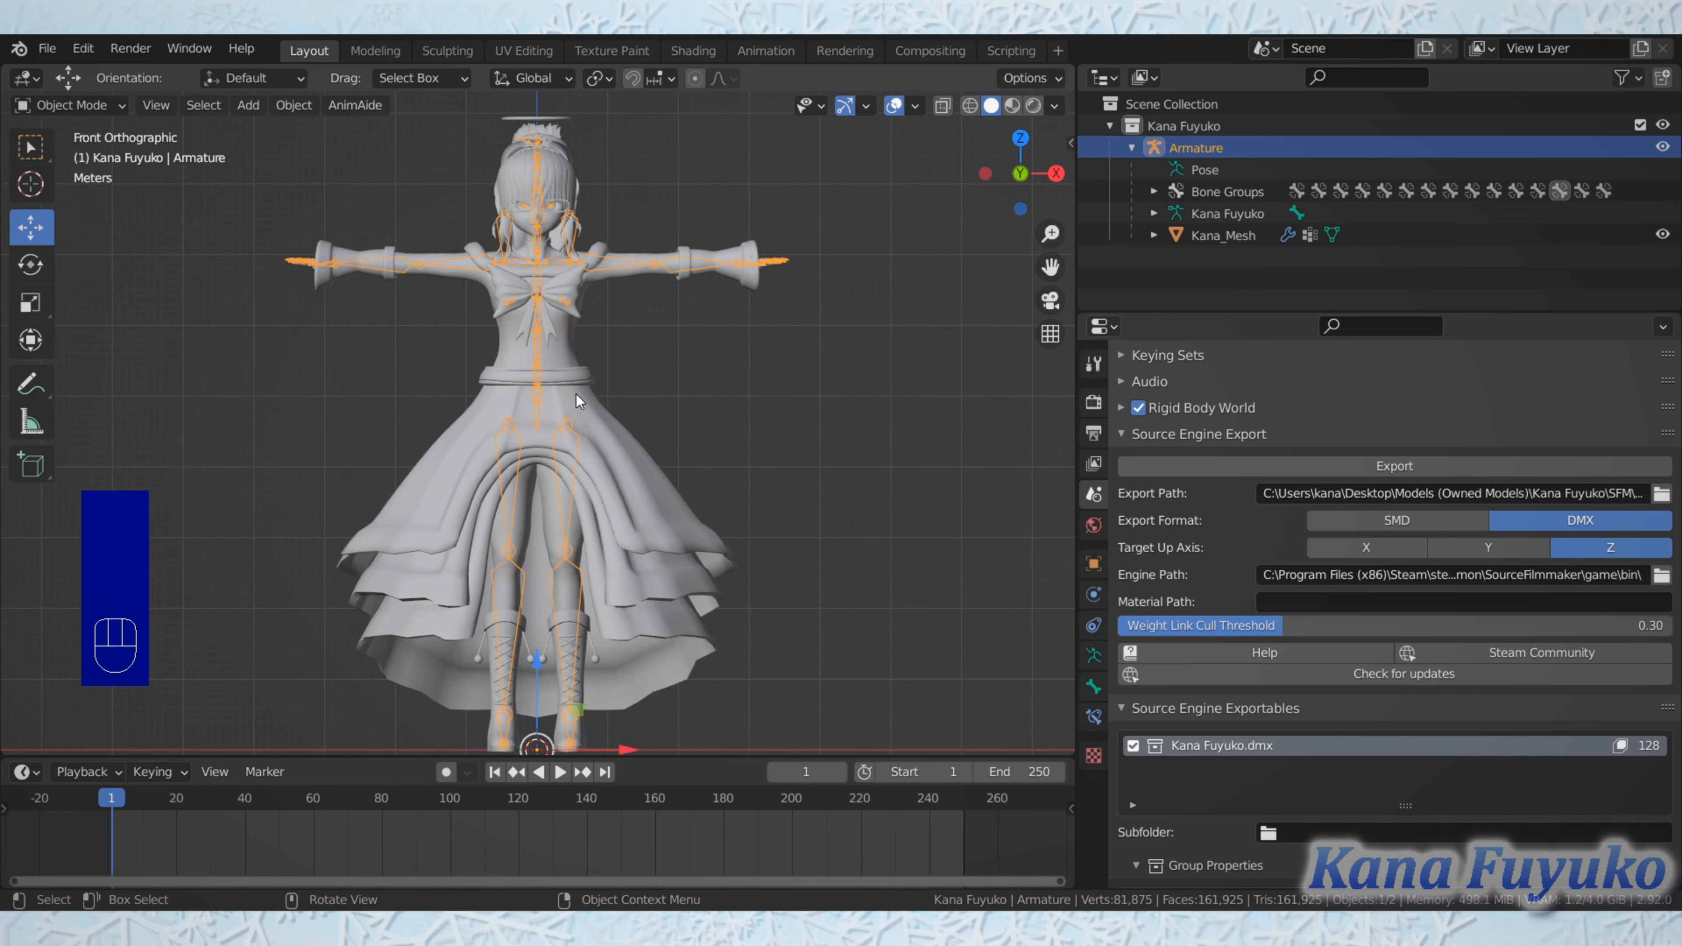
{"action": "key", "text": "n"}
{"action": "left_click", "coordinate": [1064, 148]}
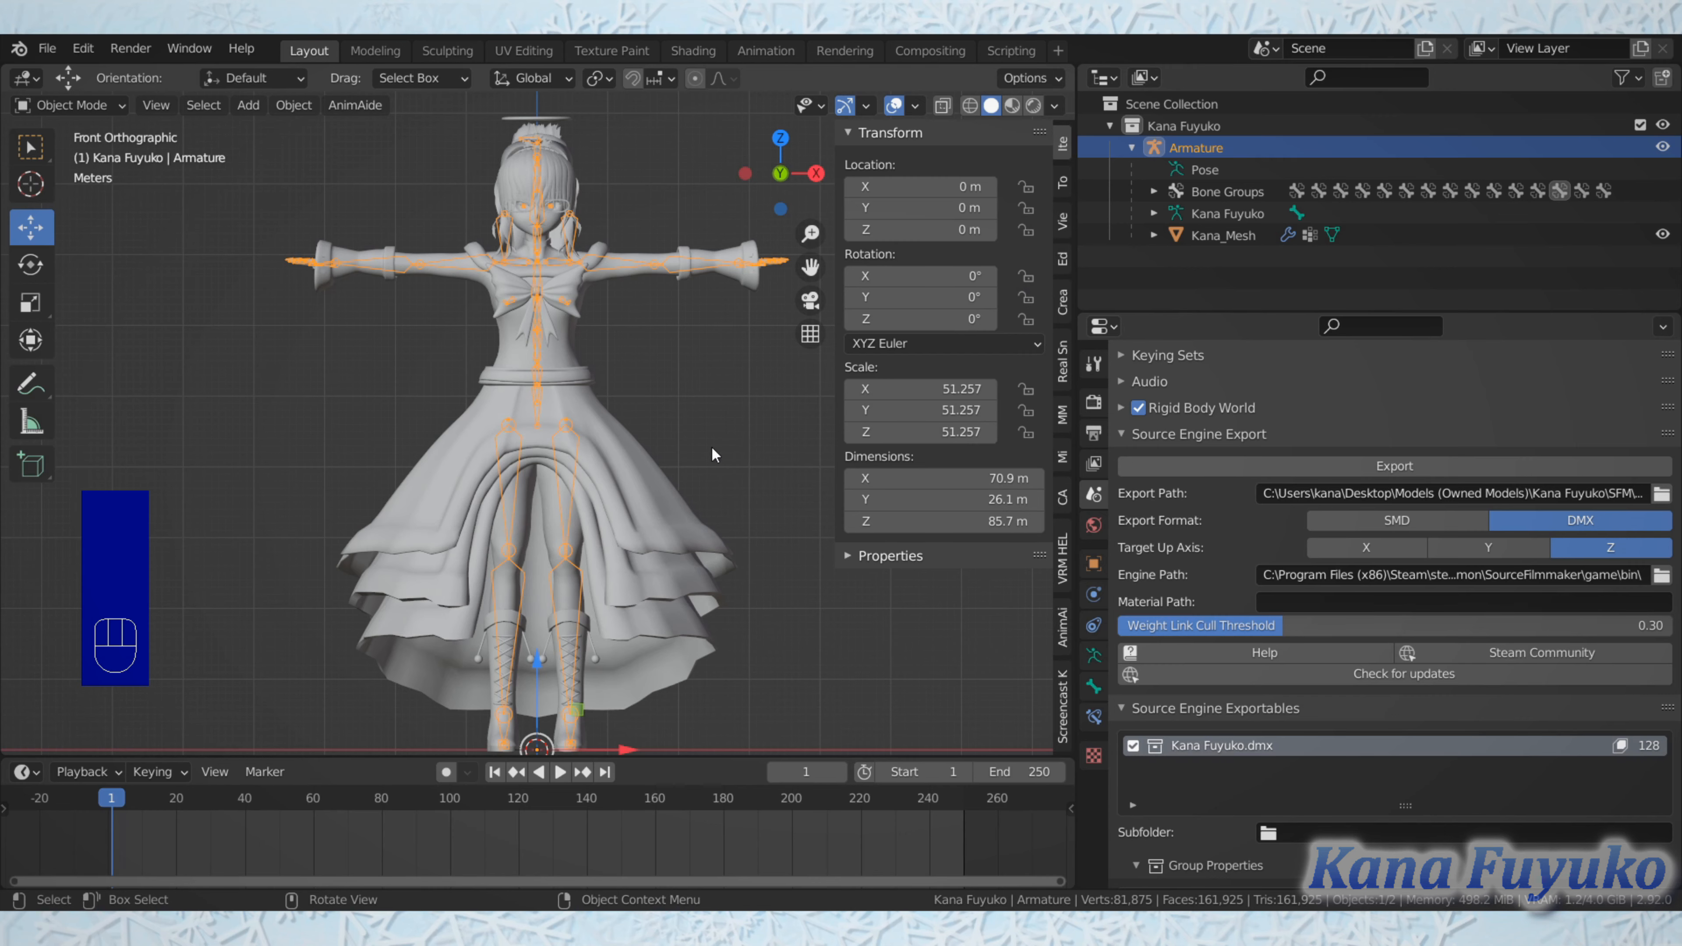
Step: Try scaling the whole armature down uniformly
{"action": "scroll", "coordinate": [662, 470], "scroll_direction": "down", "scroll_amount": 1}
{"action": "key", "text": "s"}
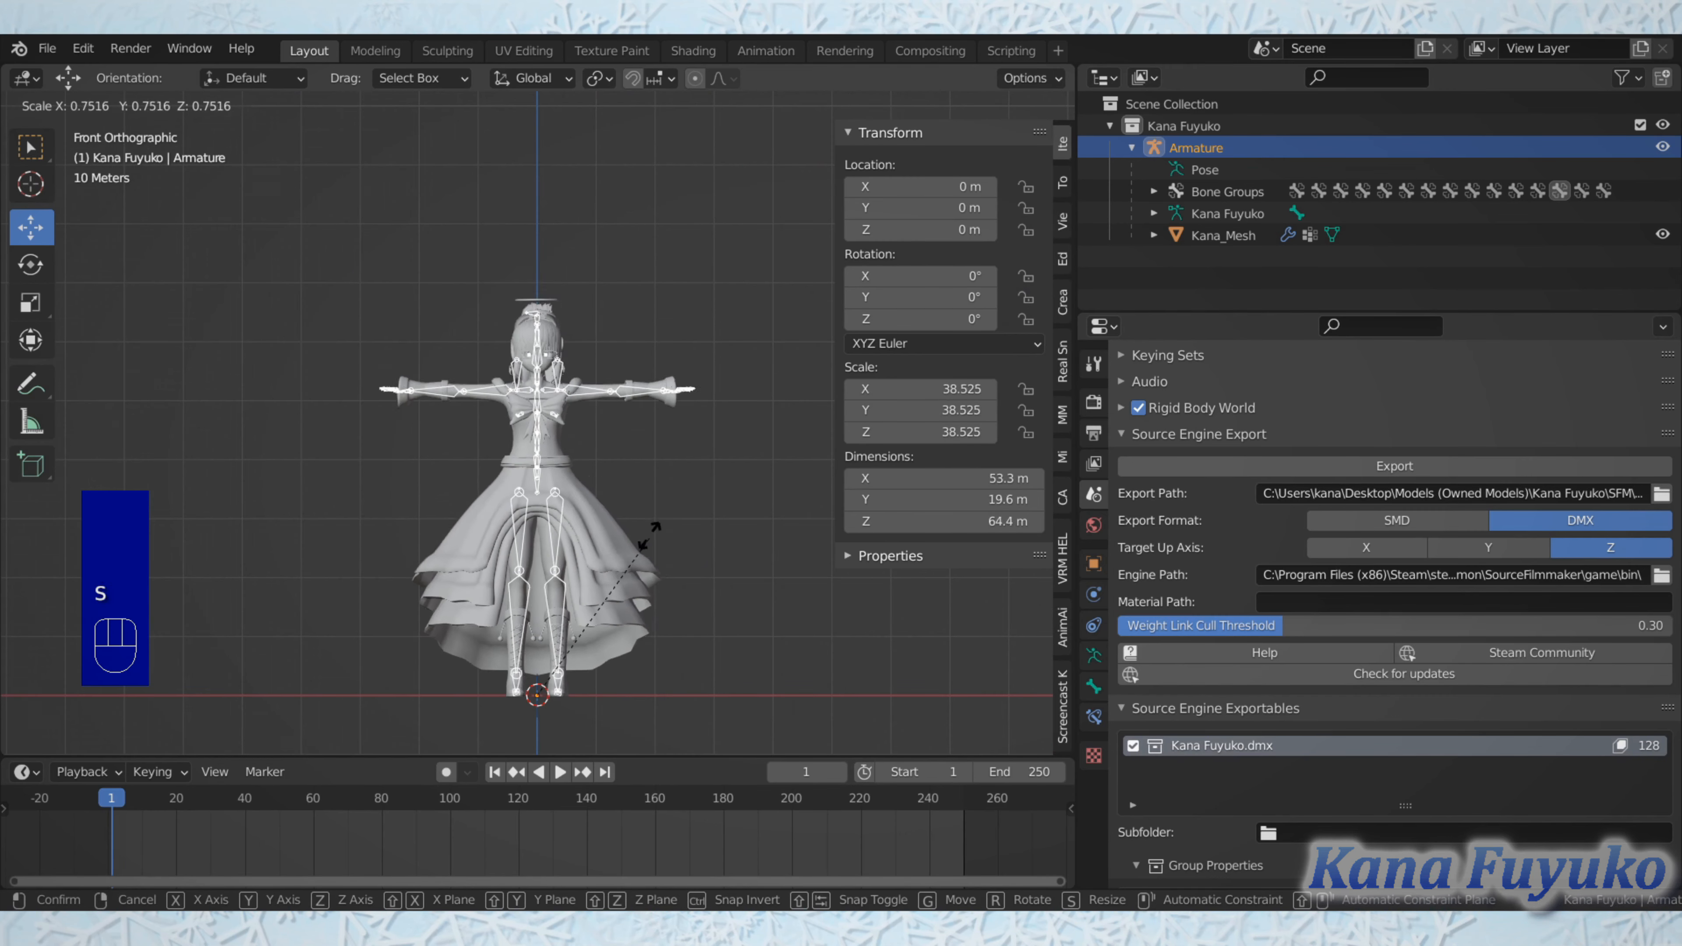
{"action": "right_click", "coordinate": [731, 356]}
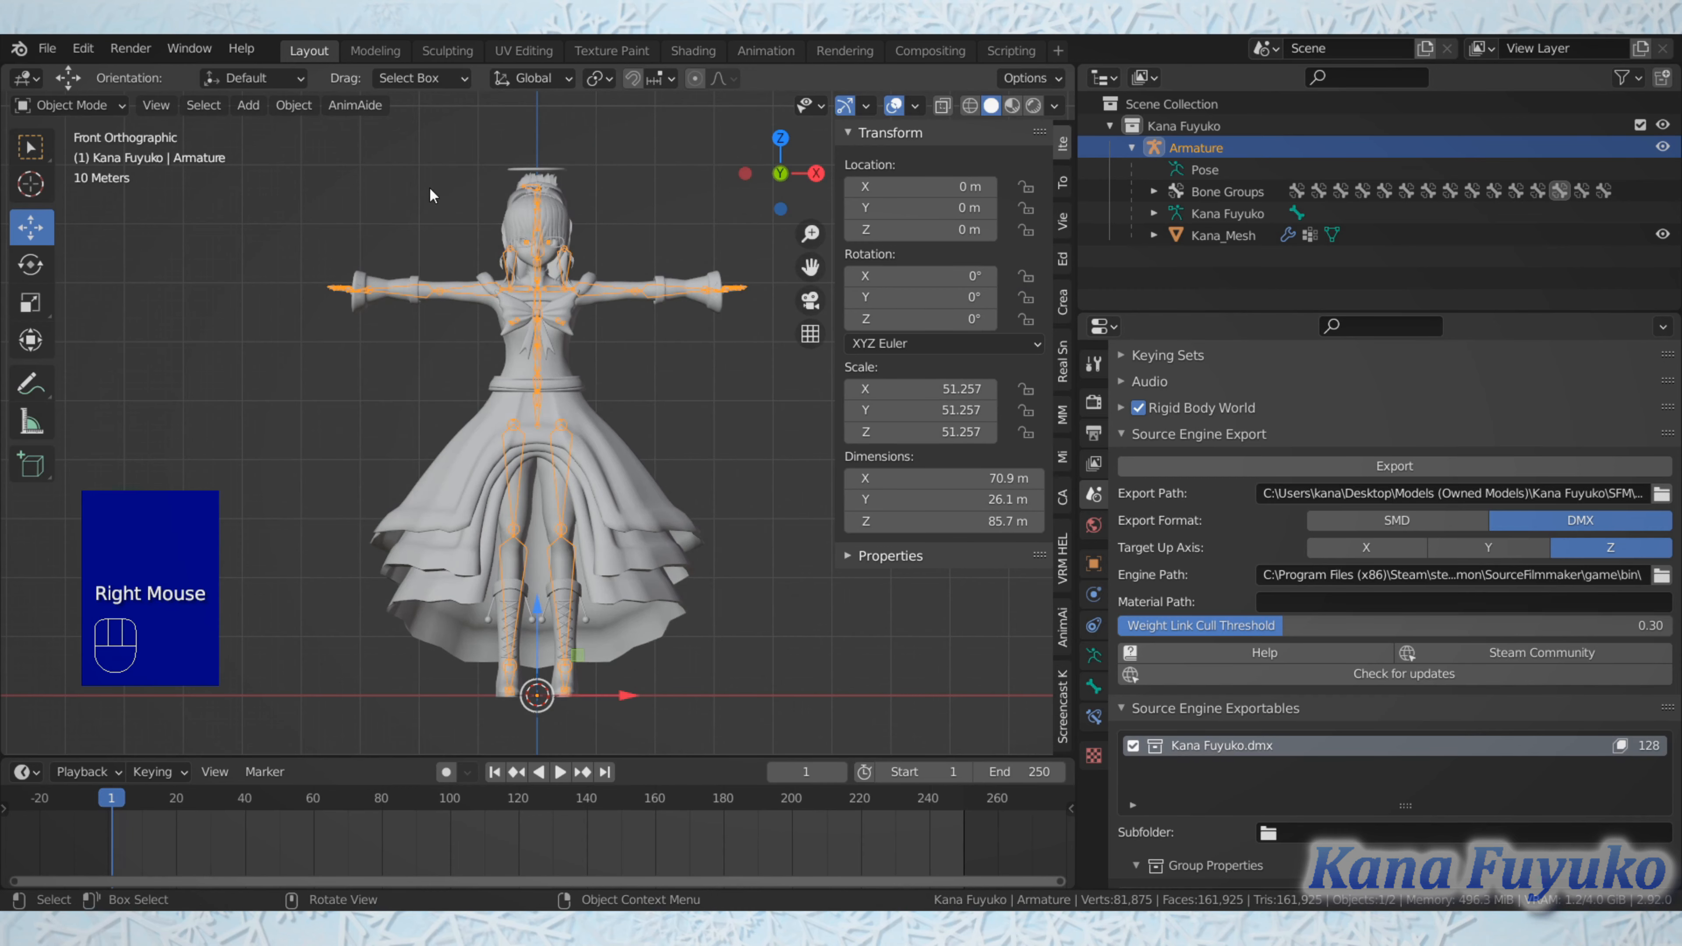
Step: Apply all transforms to the armature and clear its scale, location and rotation
{"action": "left_click", "coordinate": [302, 106]}
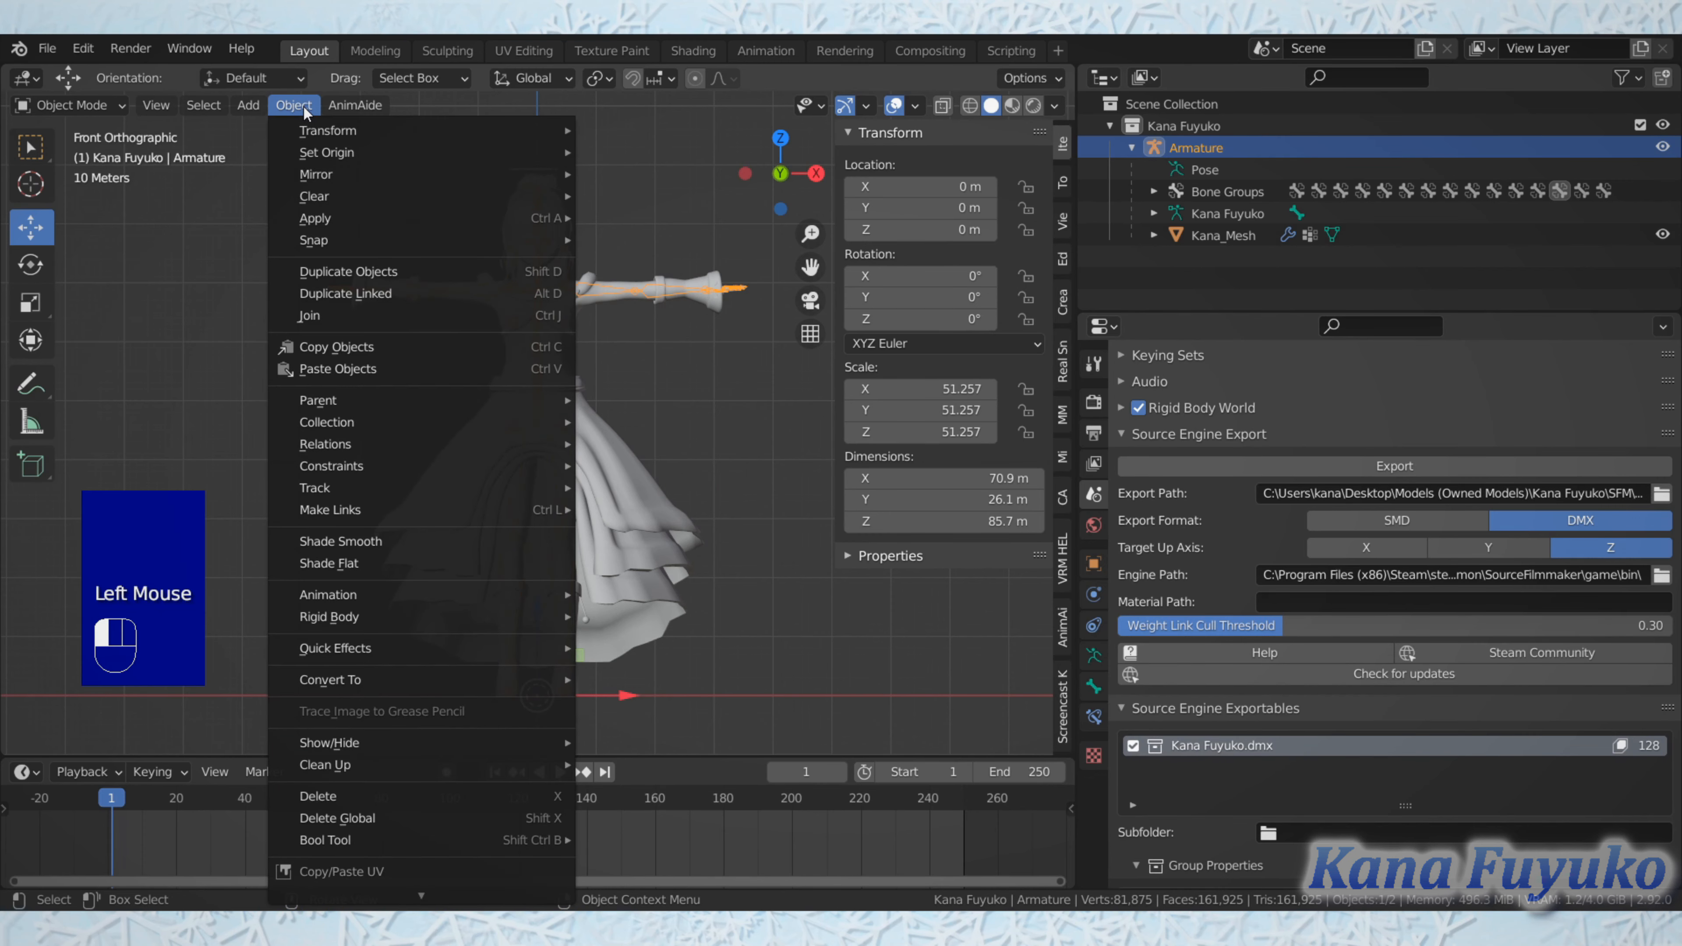
{"action": "mouse_move", "coordinate": [344, 219]}
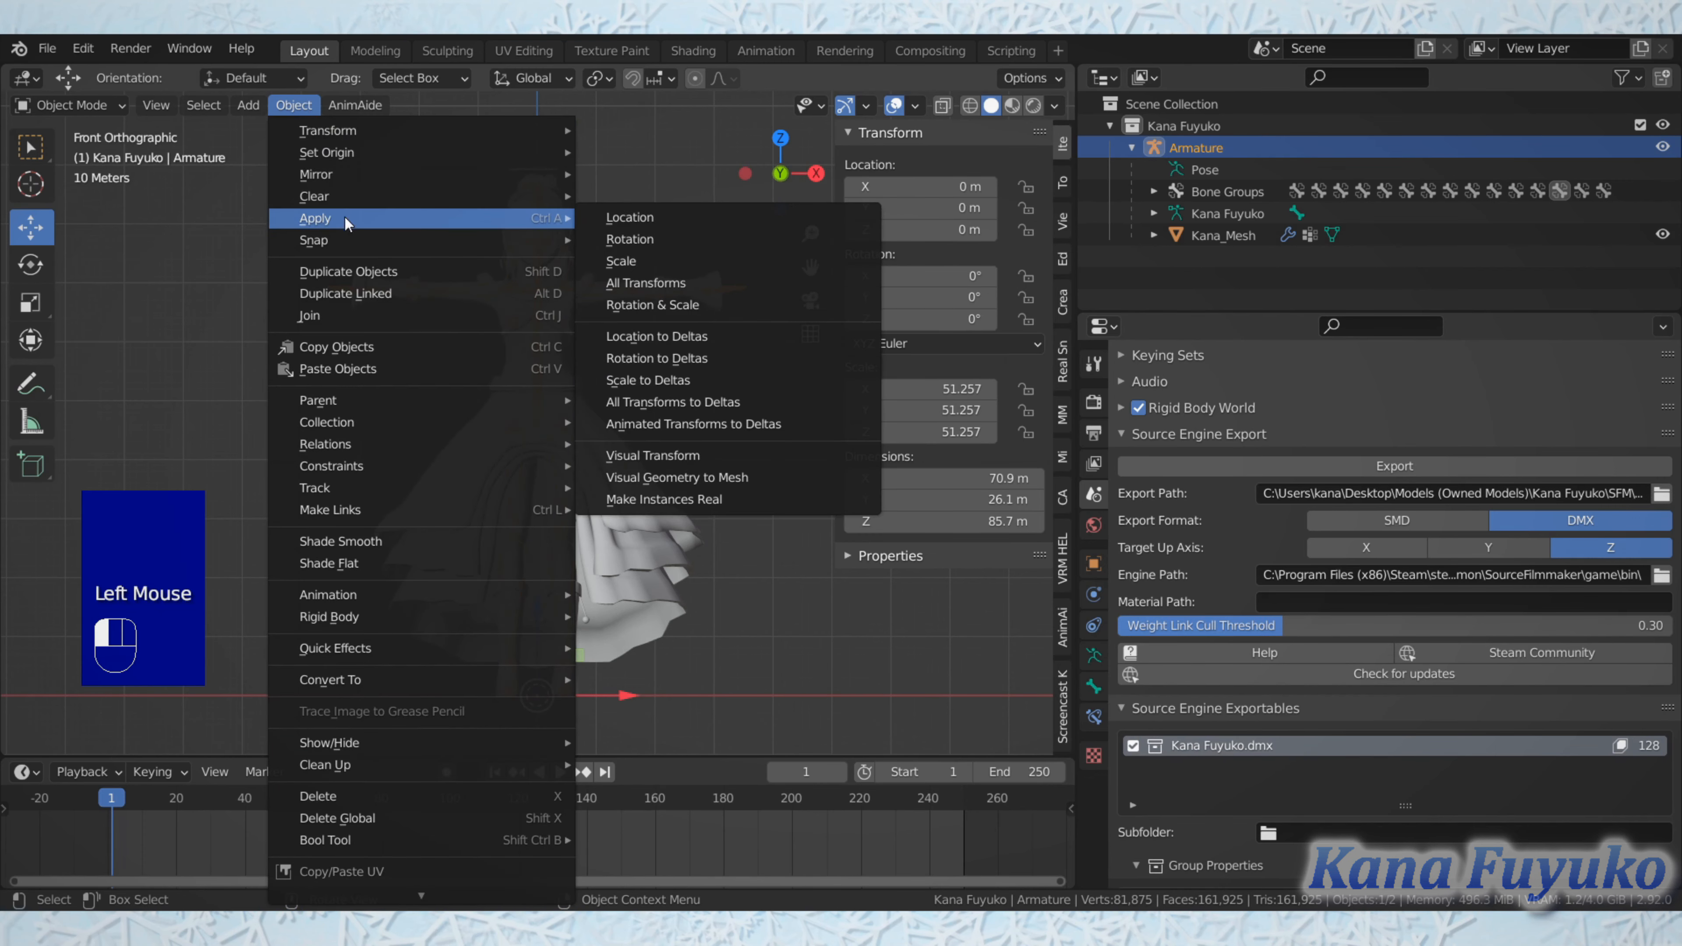
{"action": "left_click", "coordinate": [657, 284]}
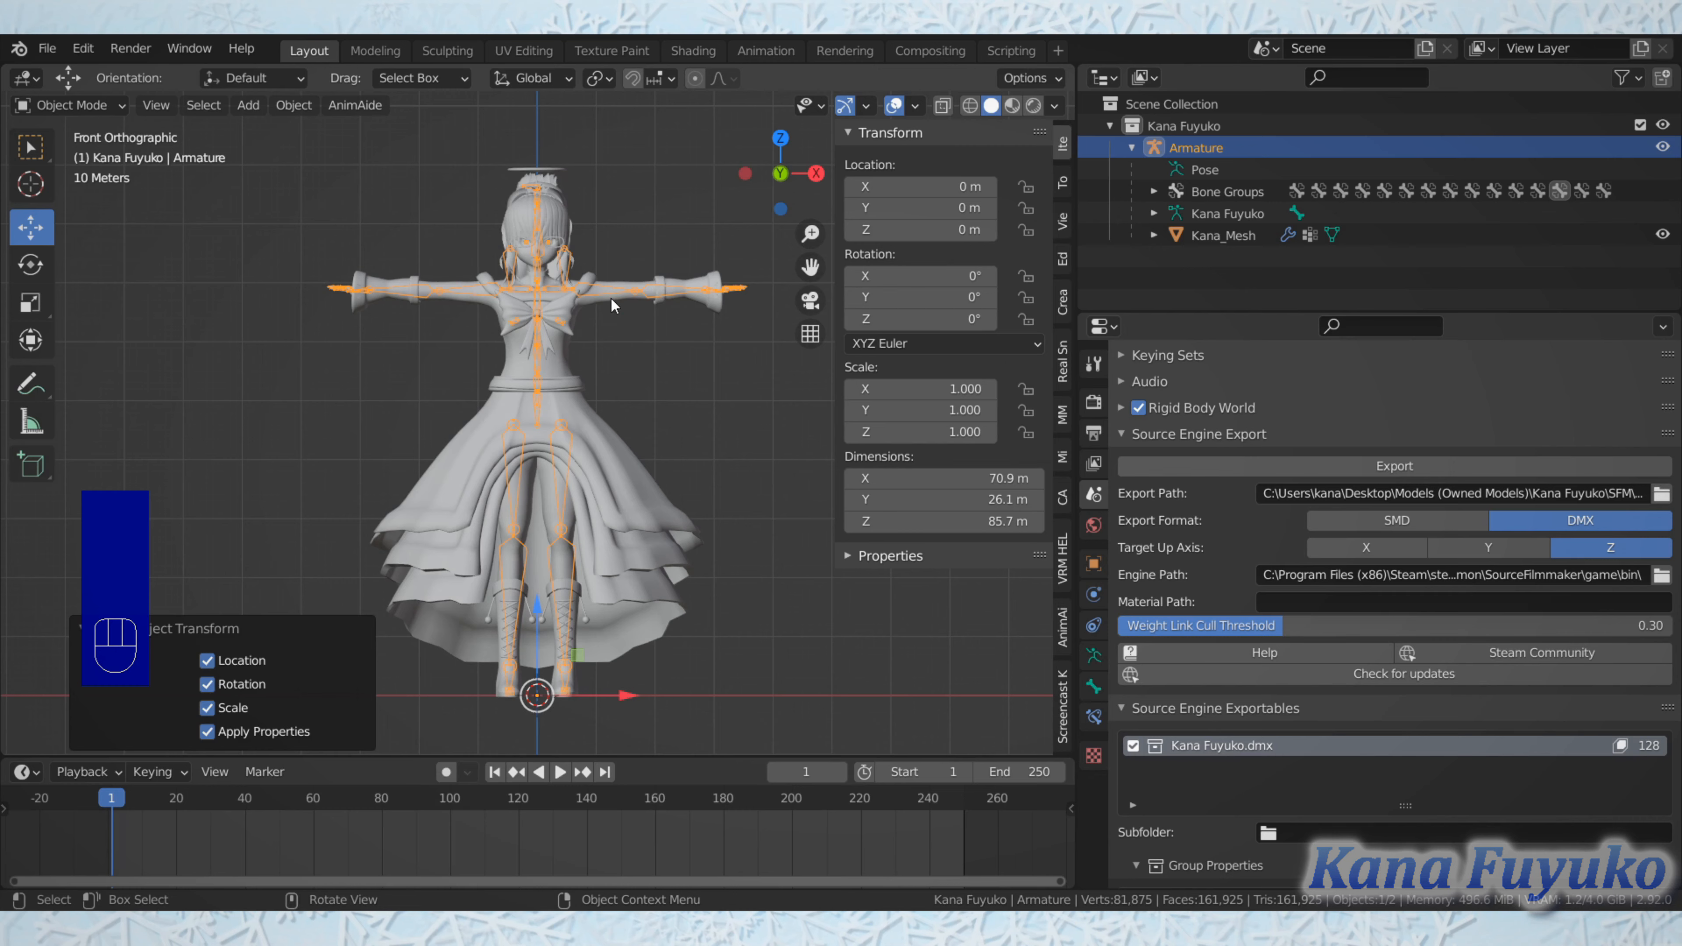
{"action": "key", "text": "alt+s"}
{"action": "key", "text": "alt+g"}
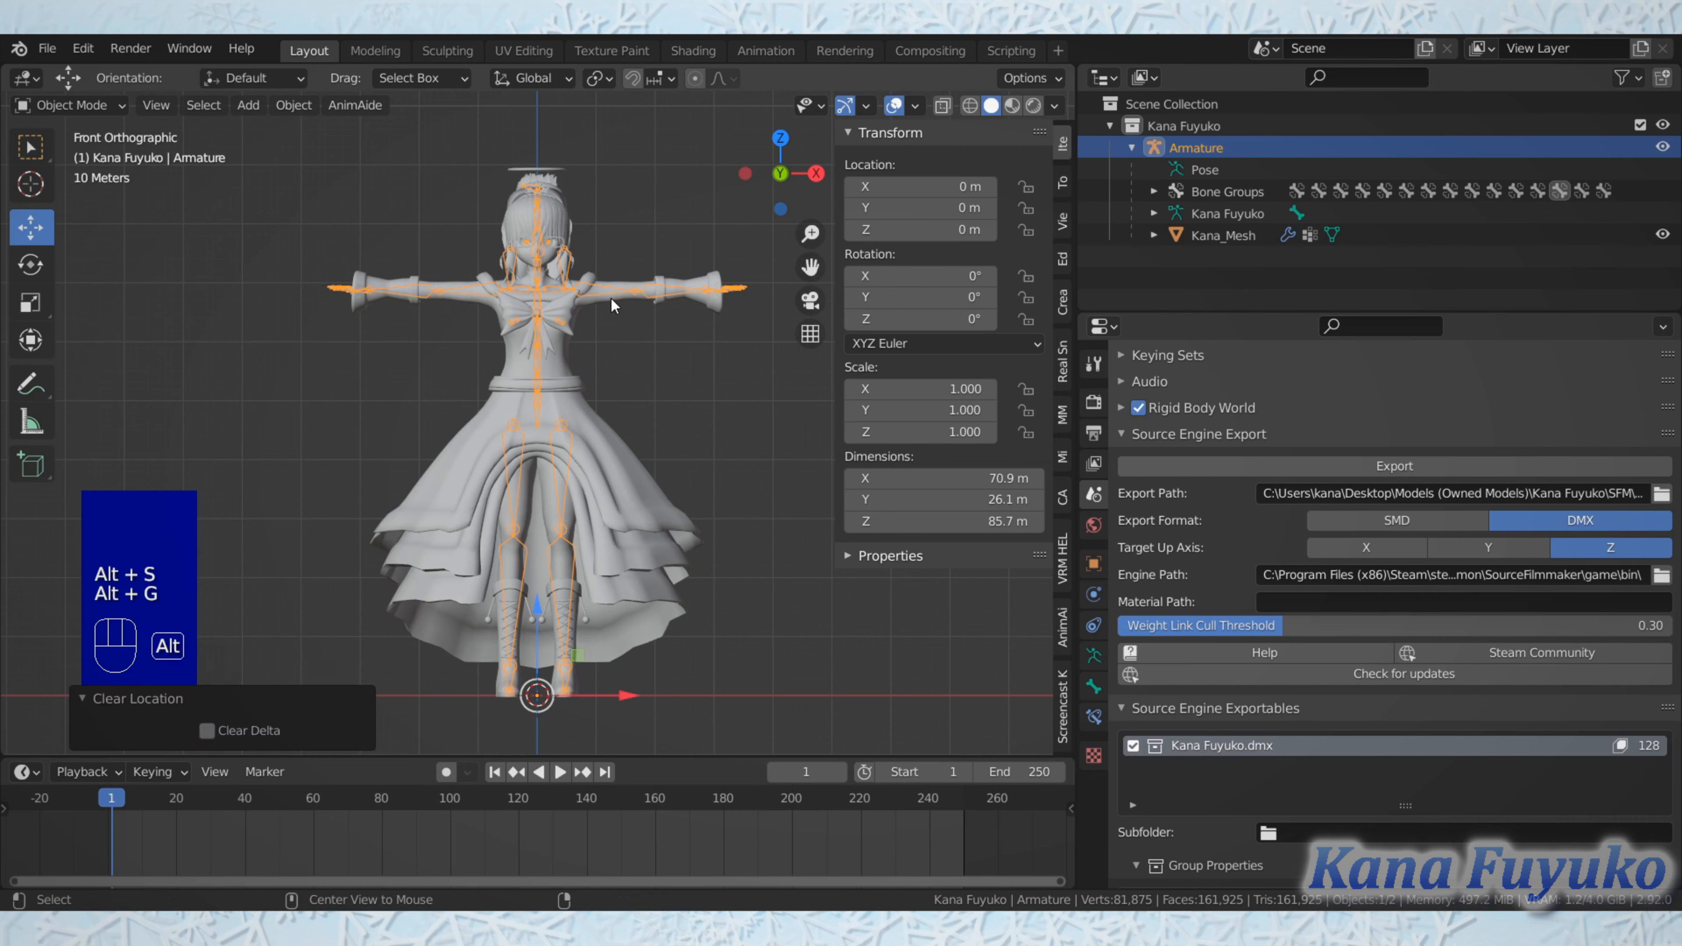
{"action": "key", "text": "alt+r"}
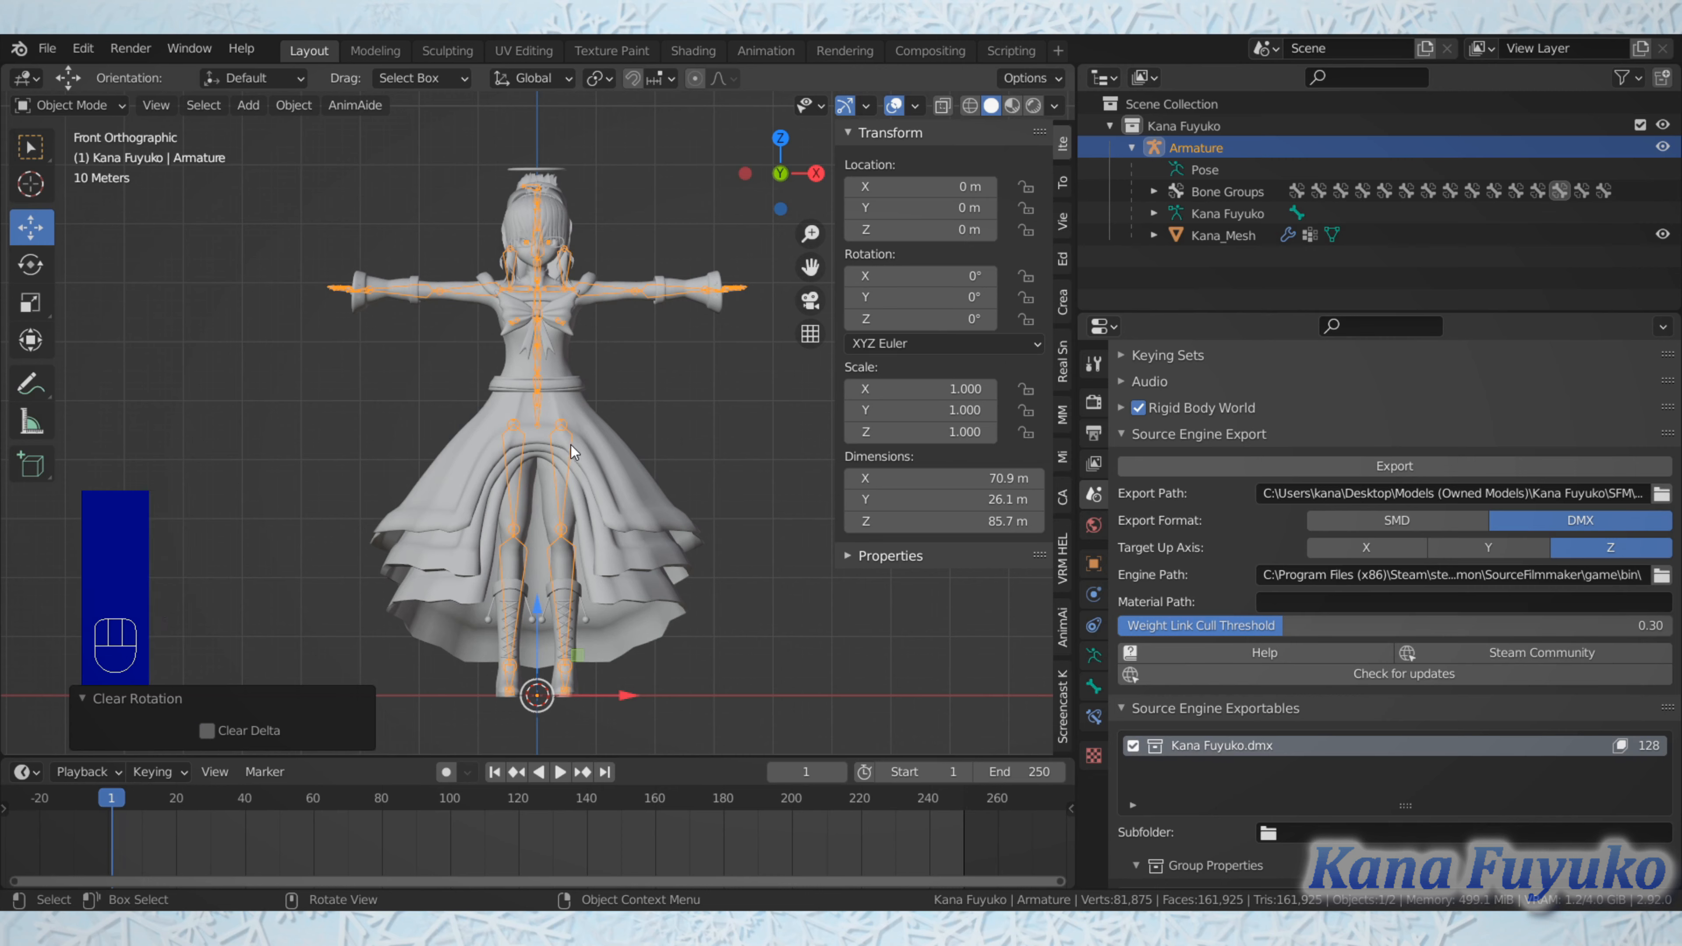
Step: Switch the armature to Pose Mode and try rotating the right hip bone, bip_hip_R
{"action": "scroll", "coordinate": [571, 445], "scroll_direction": "up", "scroll_amount": 1}
{"action": "scroll", "coordinate": [545, 437], "scroll_direction": "up", "scroll_amount": 1, "text": "shift"}
{"action": "middle_click_drag", "start_coordinate": [539, 424], "coordinate": [528, 403], "text": "shift"}
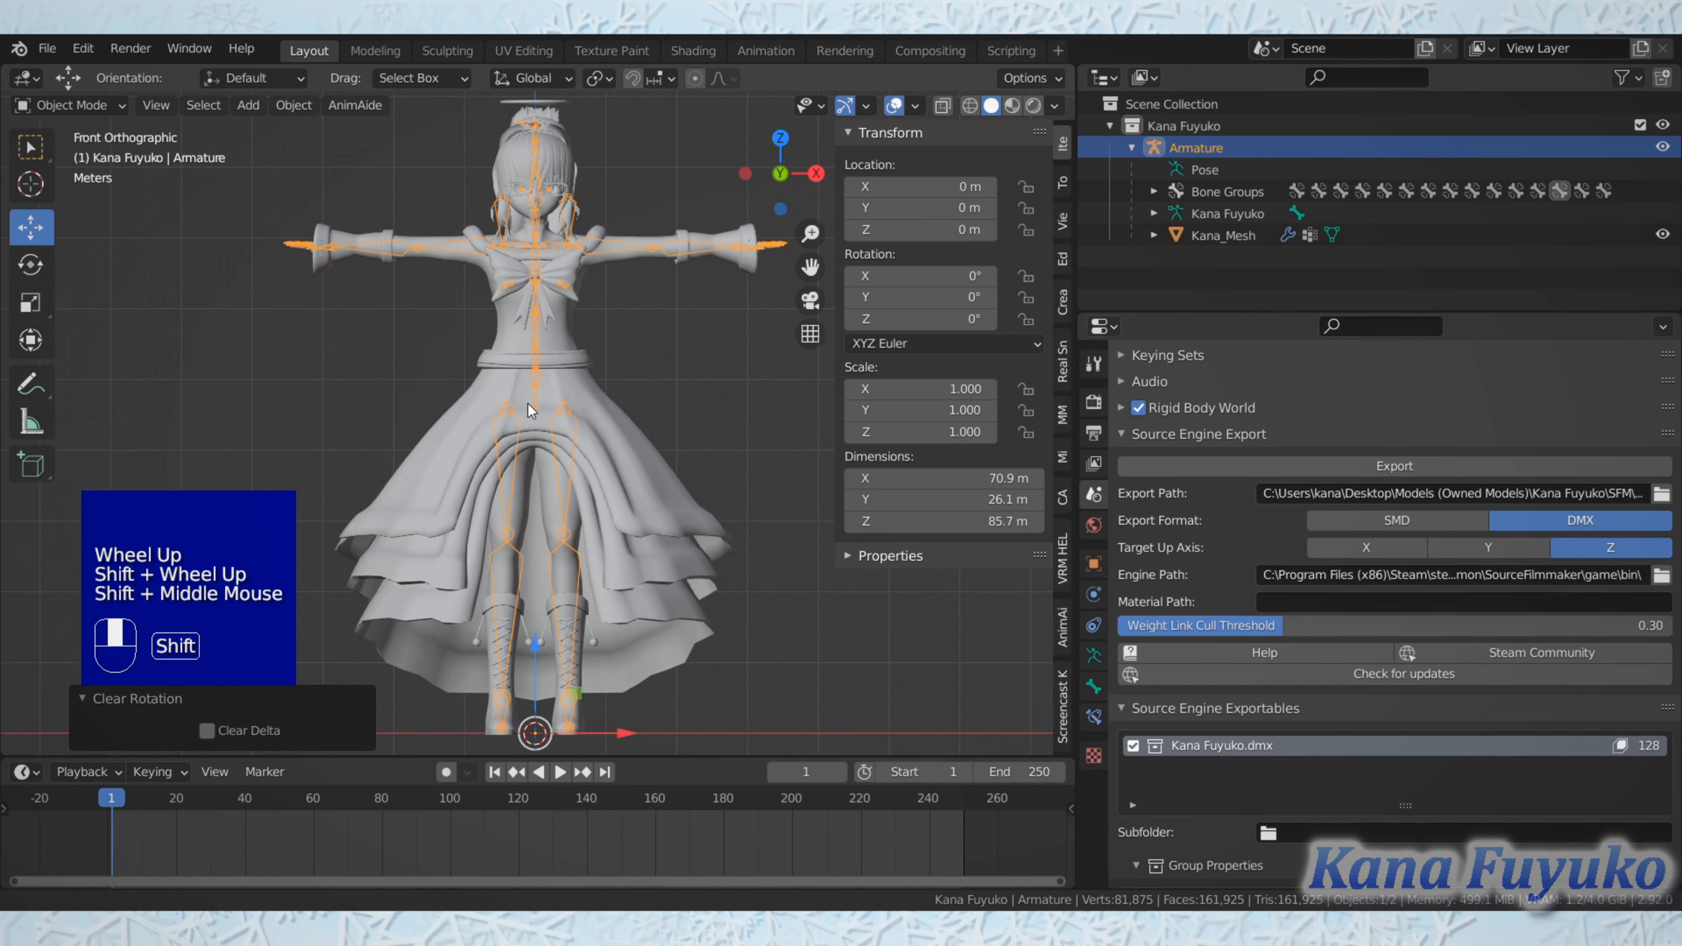
{"action": "left_click", "coordinate": [104, 101]}
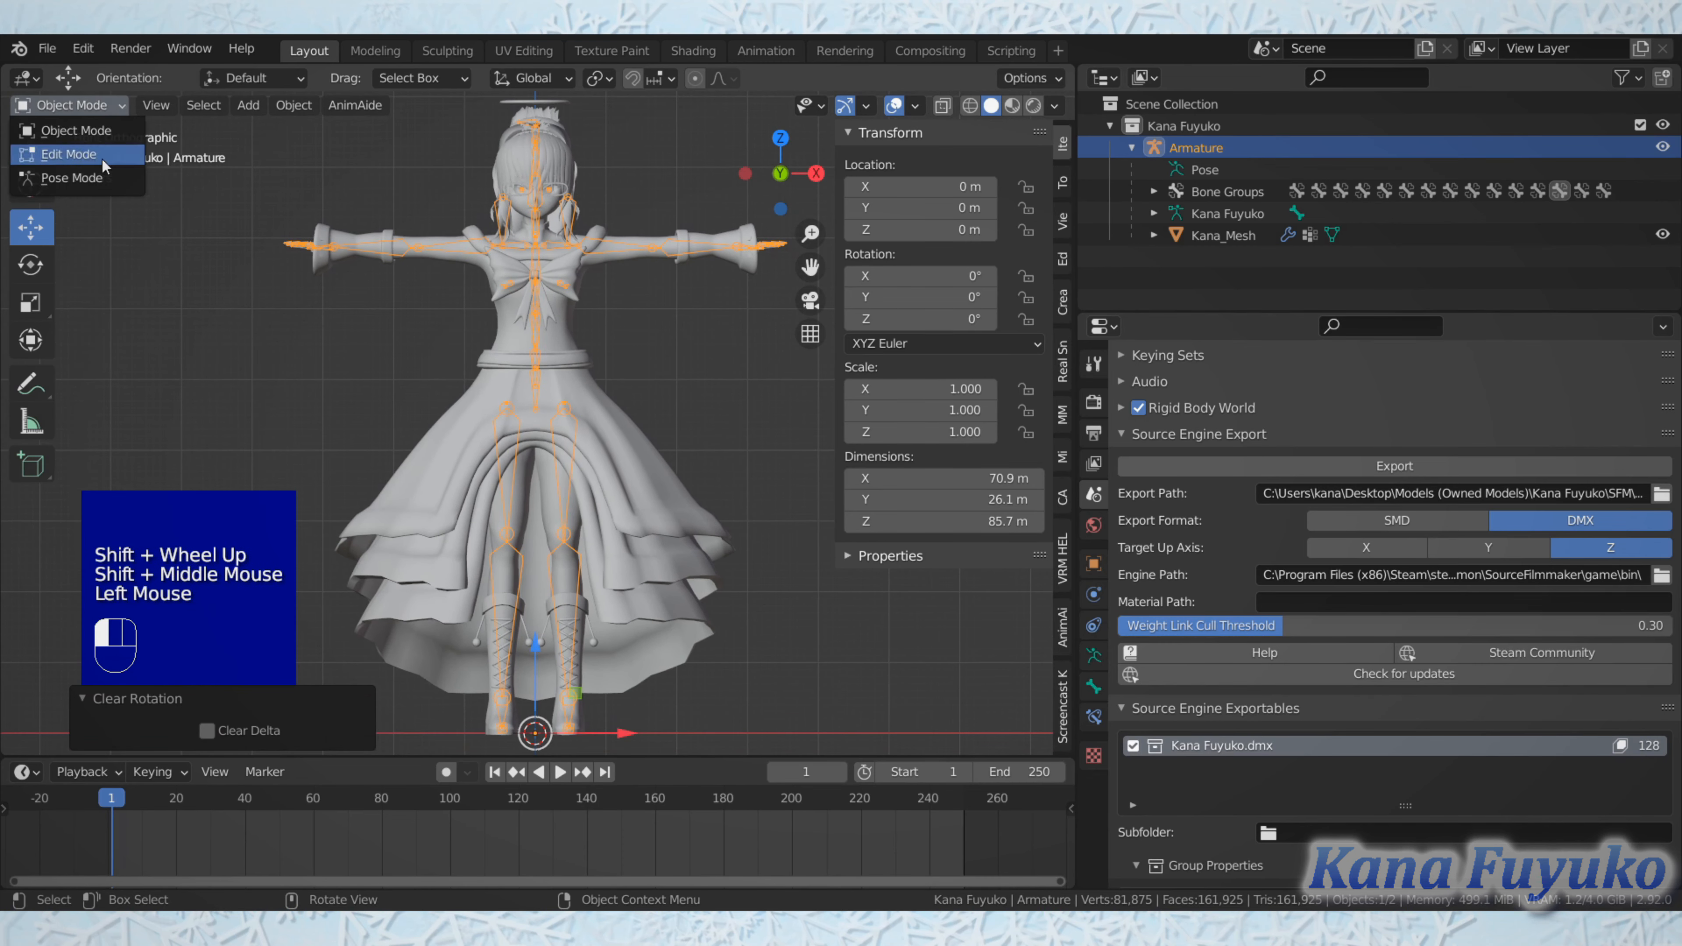
{"action": "left_click", "coordinate": [94, 179]}
{"action": "left_click", "coordinate": [507, 430]}
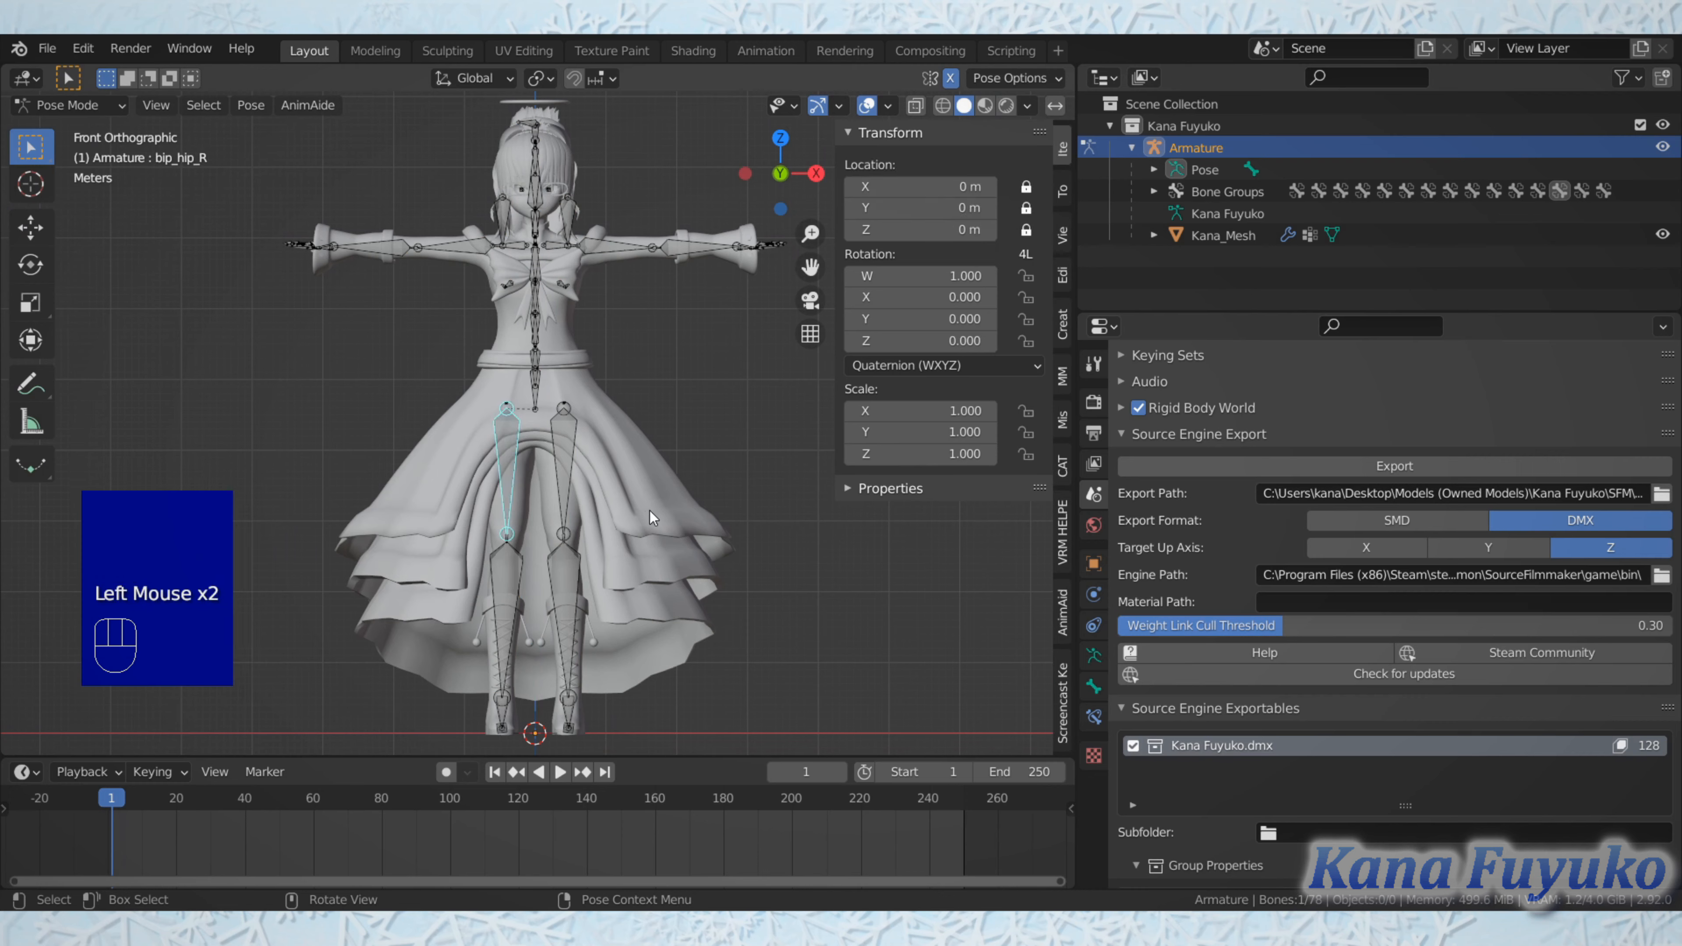
{"action": "key", "text": "r"}
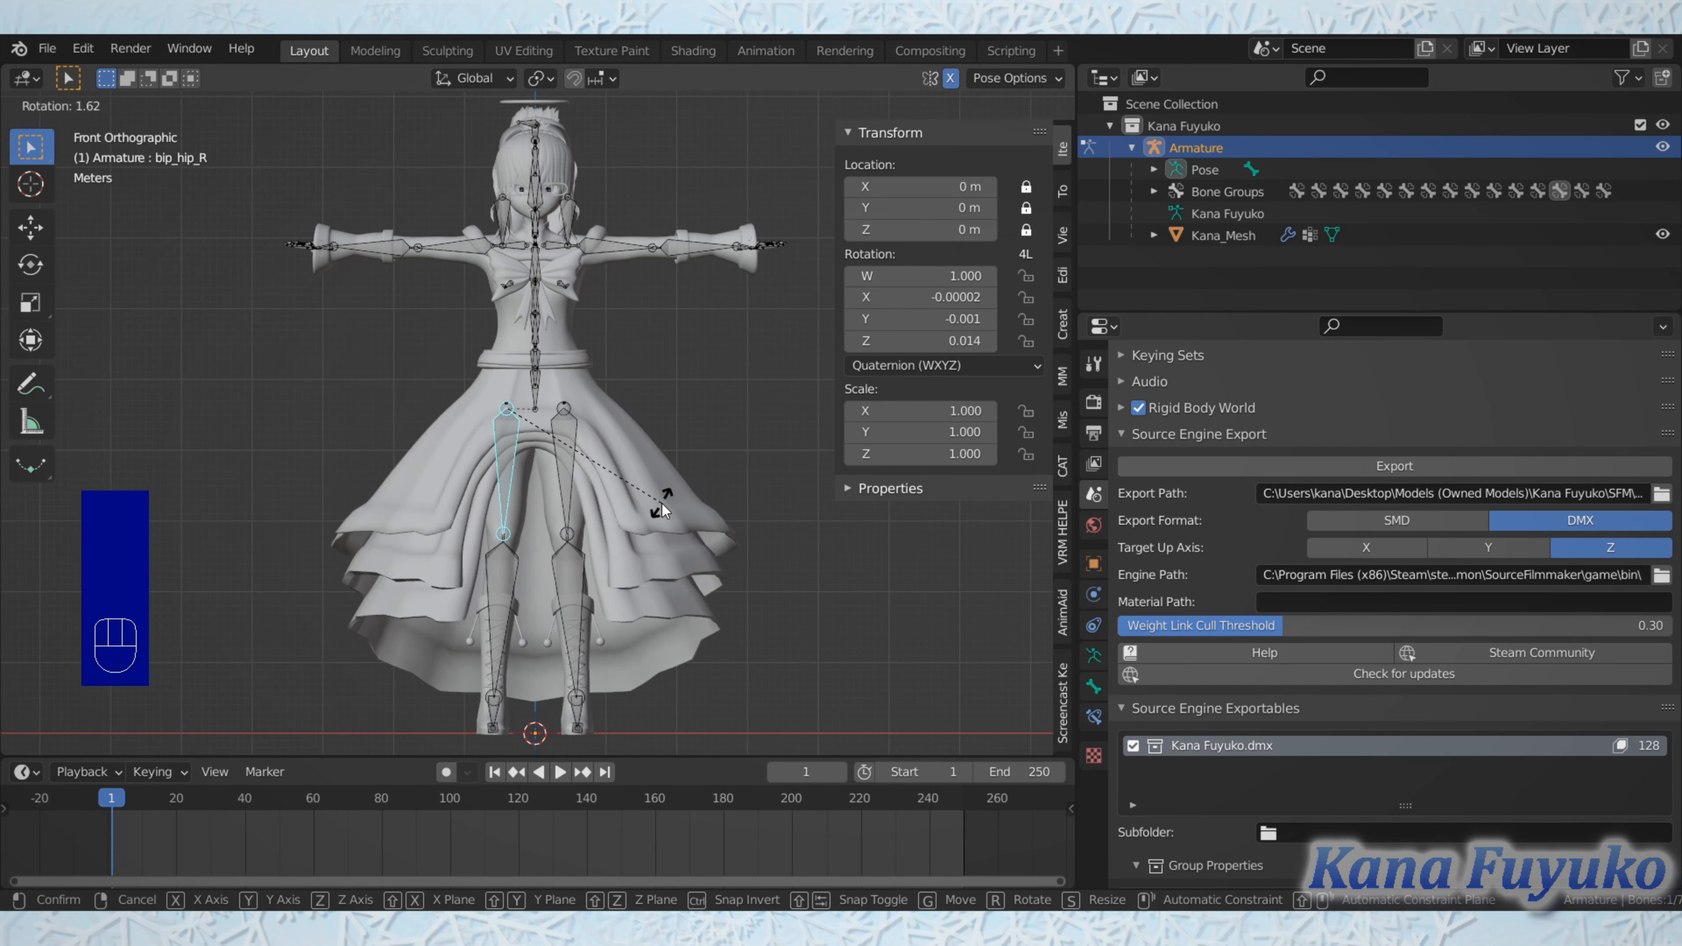
{"action": "right_click", "coordinate": [662, 503]}
Step: Try rotating the right upper arm bone, bip_upperArm_R, and return the armature to Object Mode
{"action": "left_click", "coordinate": [338, 315]}
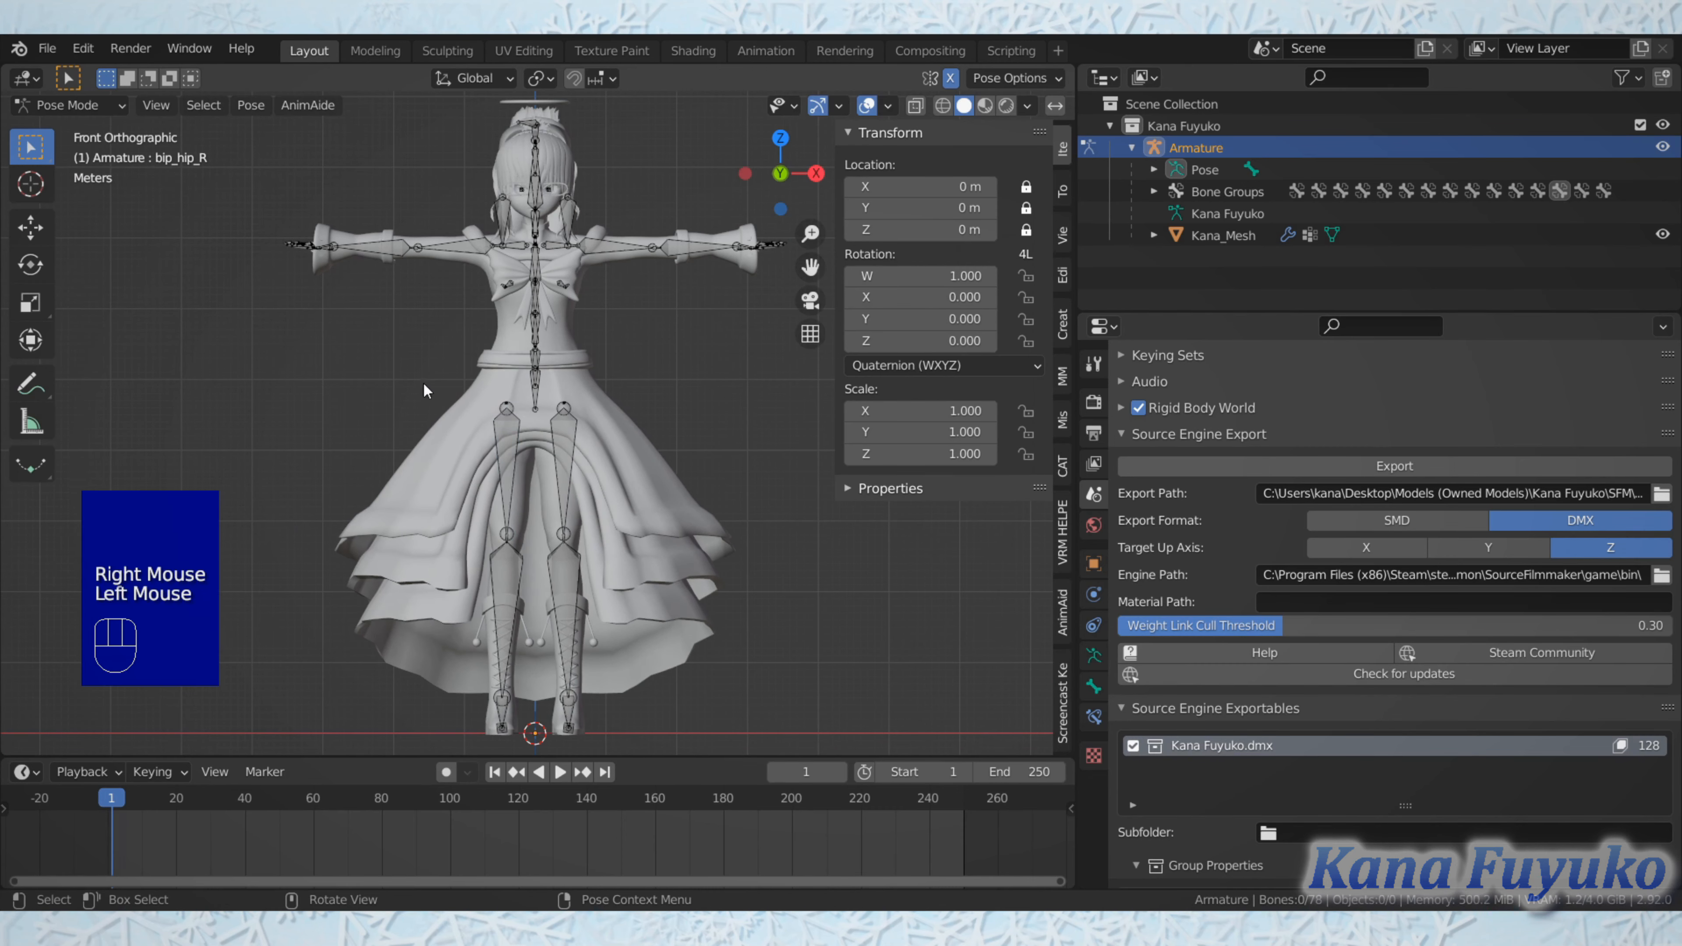
{"action": "double_click", "coordinate": [438, 244]}
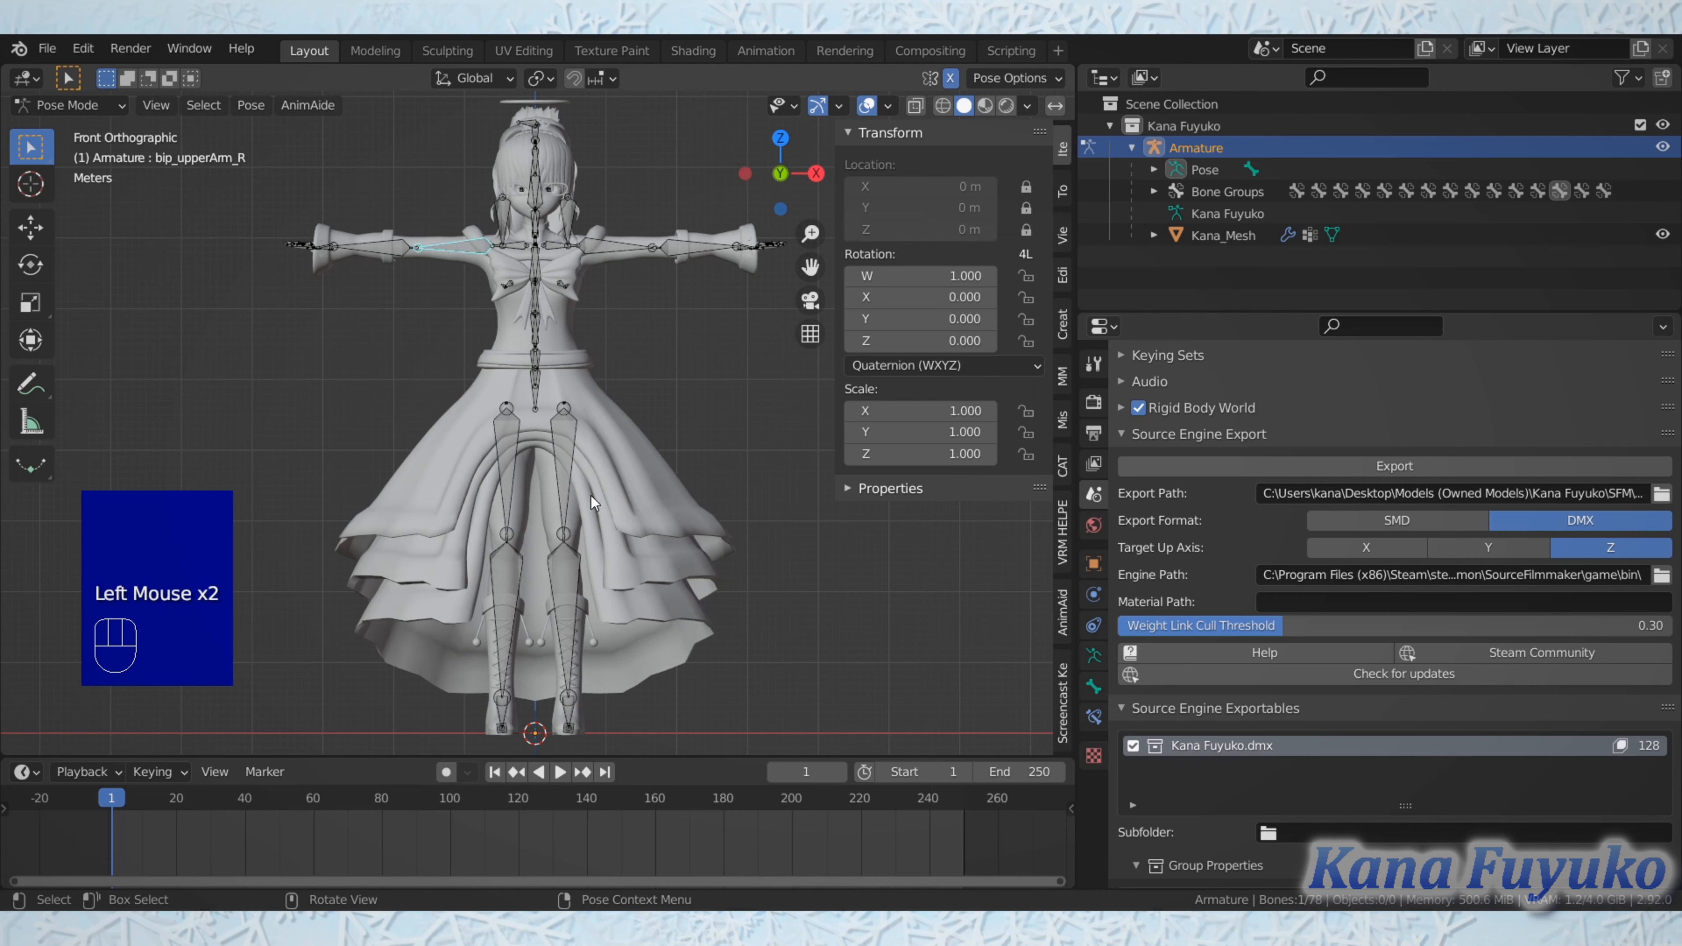
{"action": "key", "text": "r"}
{"action": "right_click", "coordinate": [131, 139]}
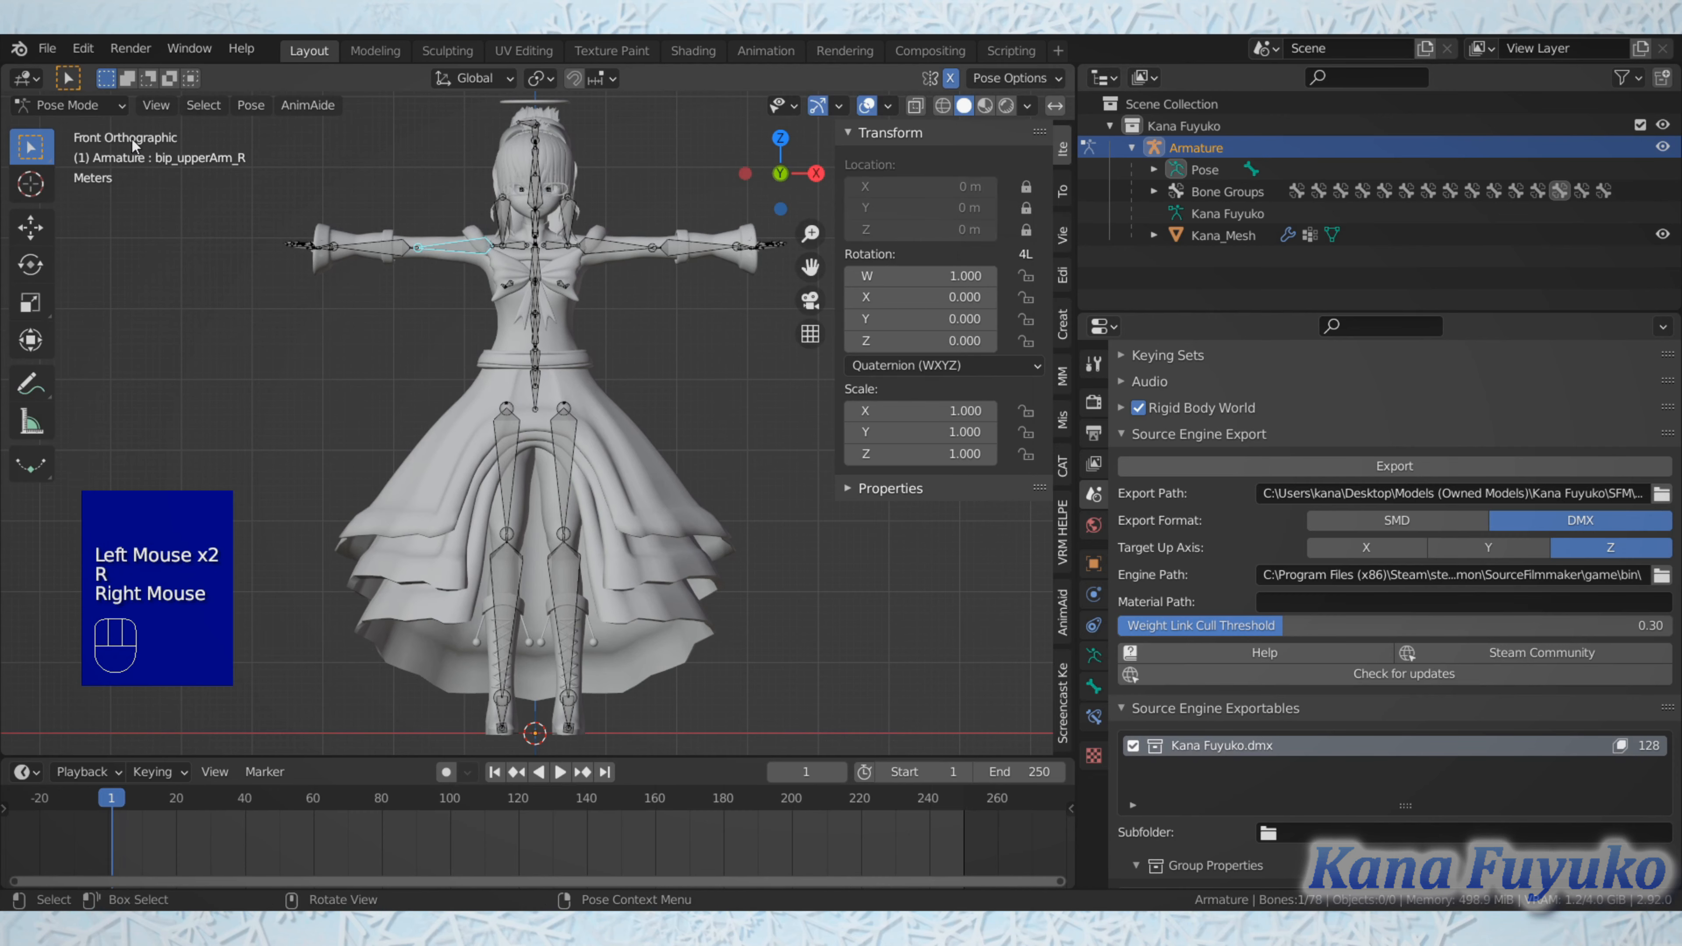
{"action": "key", "text": "ctrl+Tab"}
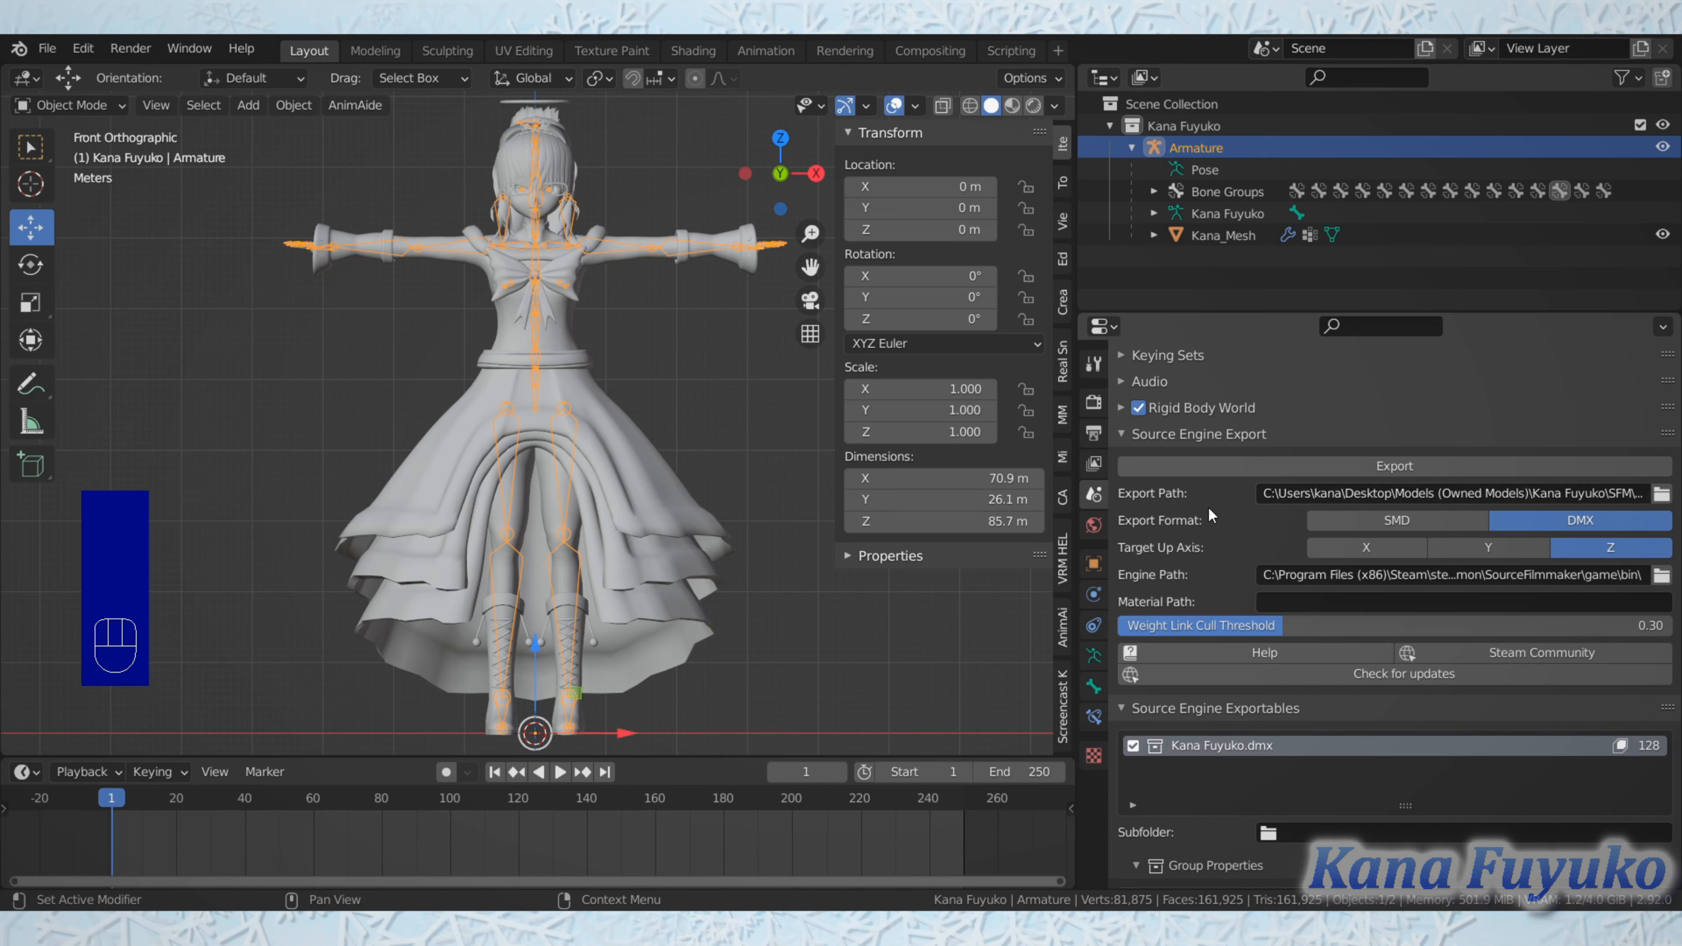
Step: Examine the full export path in the Source Engine Export settings and the DMX folder it points to
{"action": "left_click", "coordinate": [1333, 495]}
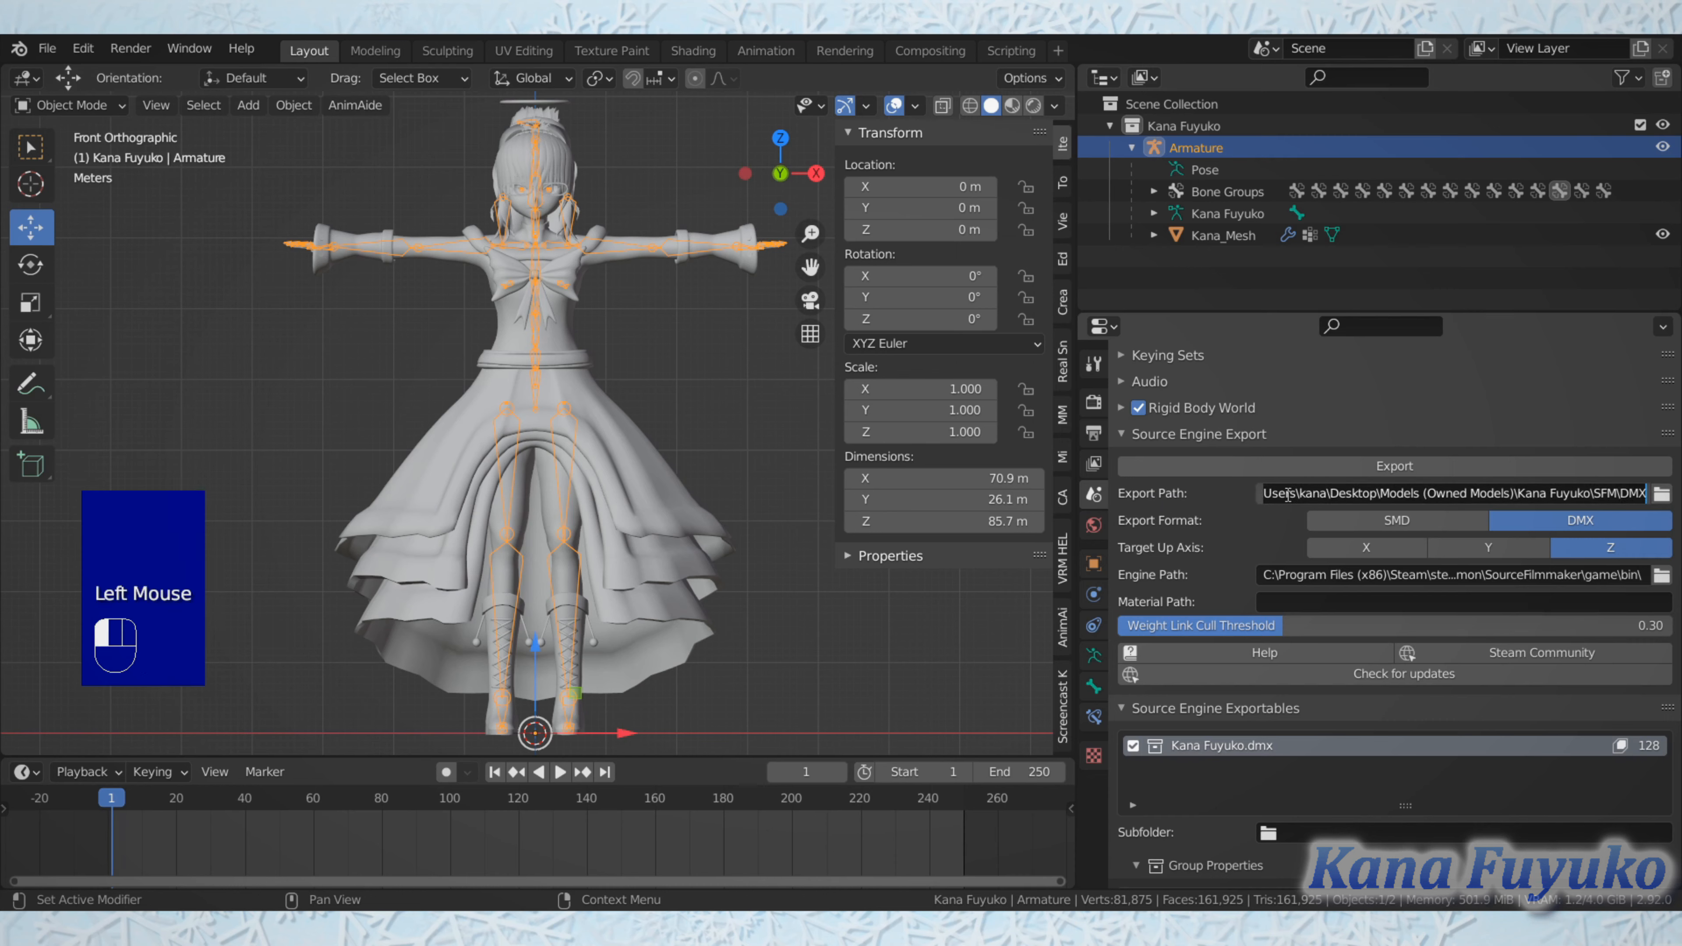
{"action": "mouse_move", "coordinate": [1531, 493]}
{"action": "left_mouse_down"}
{"action": "mouse_move", "coordinate": [1623, 497]}
{"action": "mouse_move", "coordinate": [1278, 507]}
{"action": "mouse_move", "coordinate": [1645, 500]}
{"action": "mouse_move", "coordinate": [1325, 504]}
{"action": "left_mouse_up"}
{"action": "left_click_drag", "start_coordinate": [1548, 525], "coordinate": [1681, 516]}
{"action": "key", "text": "Return"}
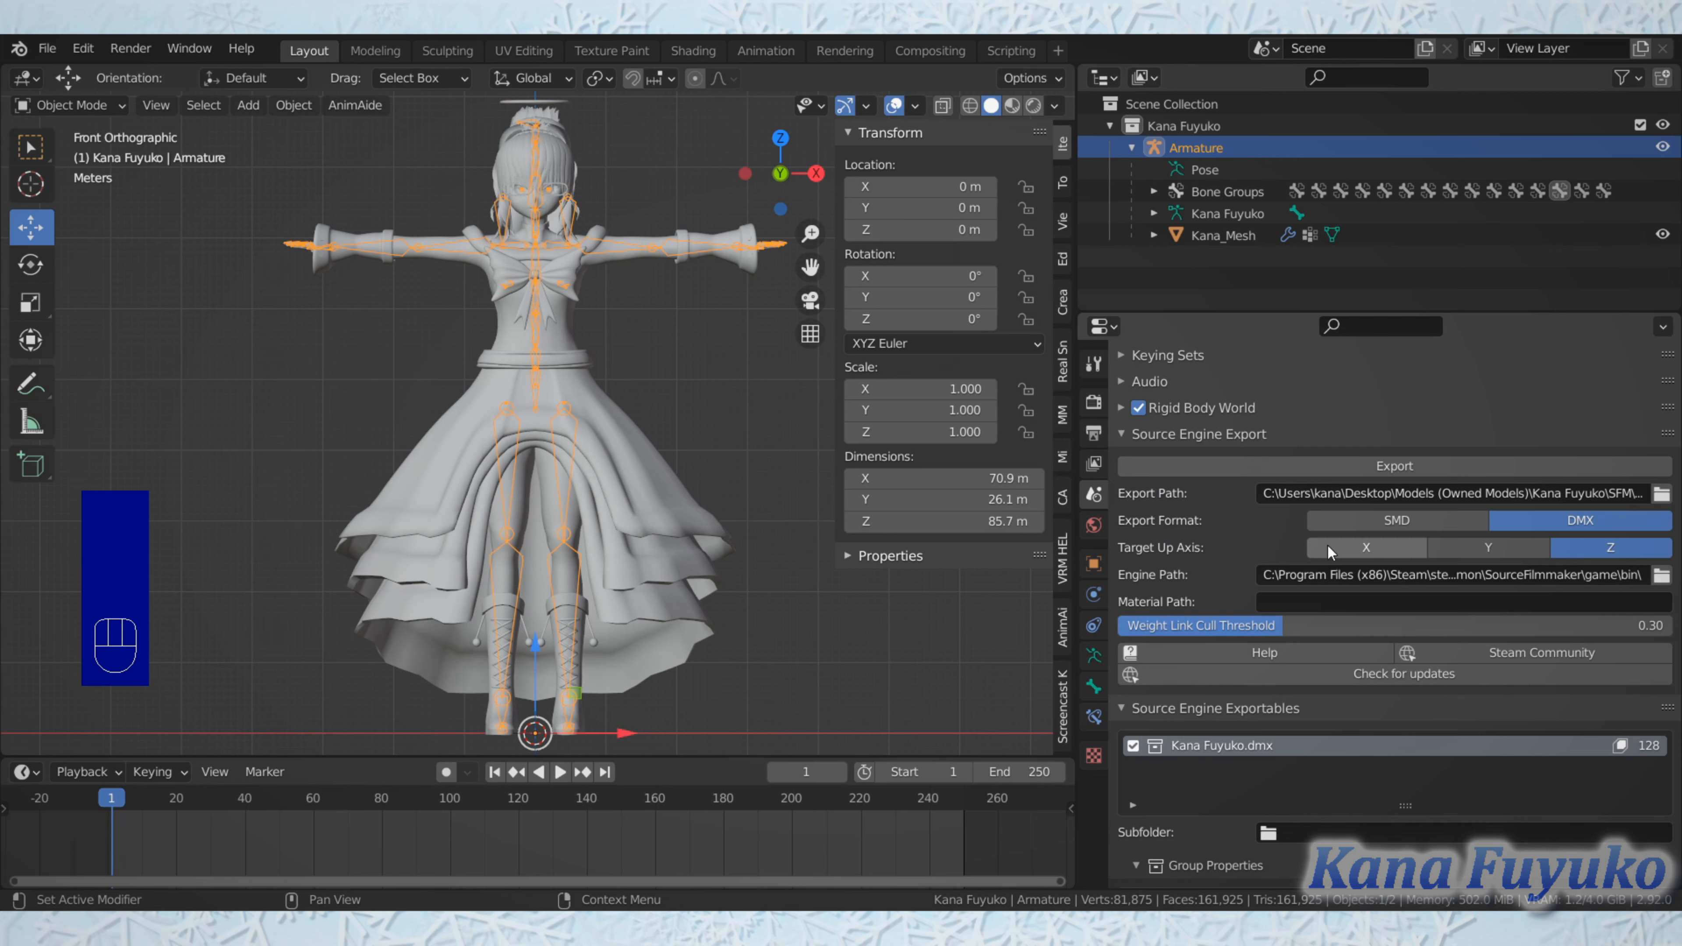
{"action": "left_click", "coordinate": [1297, 497]}
{"action": "left_click_drag", "start_coordinate": [1515, 495], "coordinate": [1648, 494]}
{"action": "left_click", "coordinate": [1430, 492]}
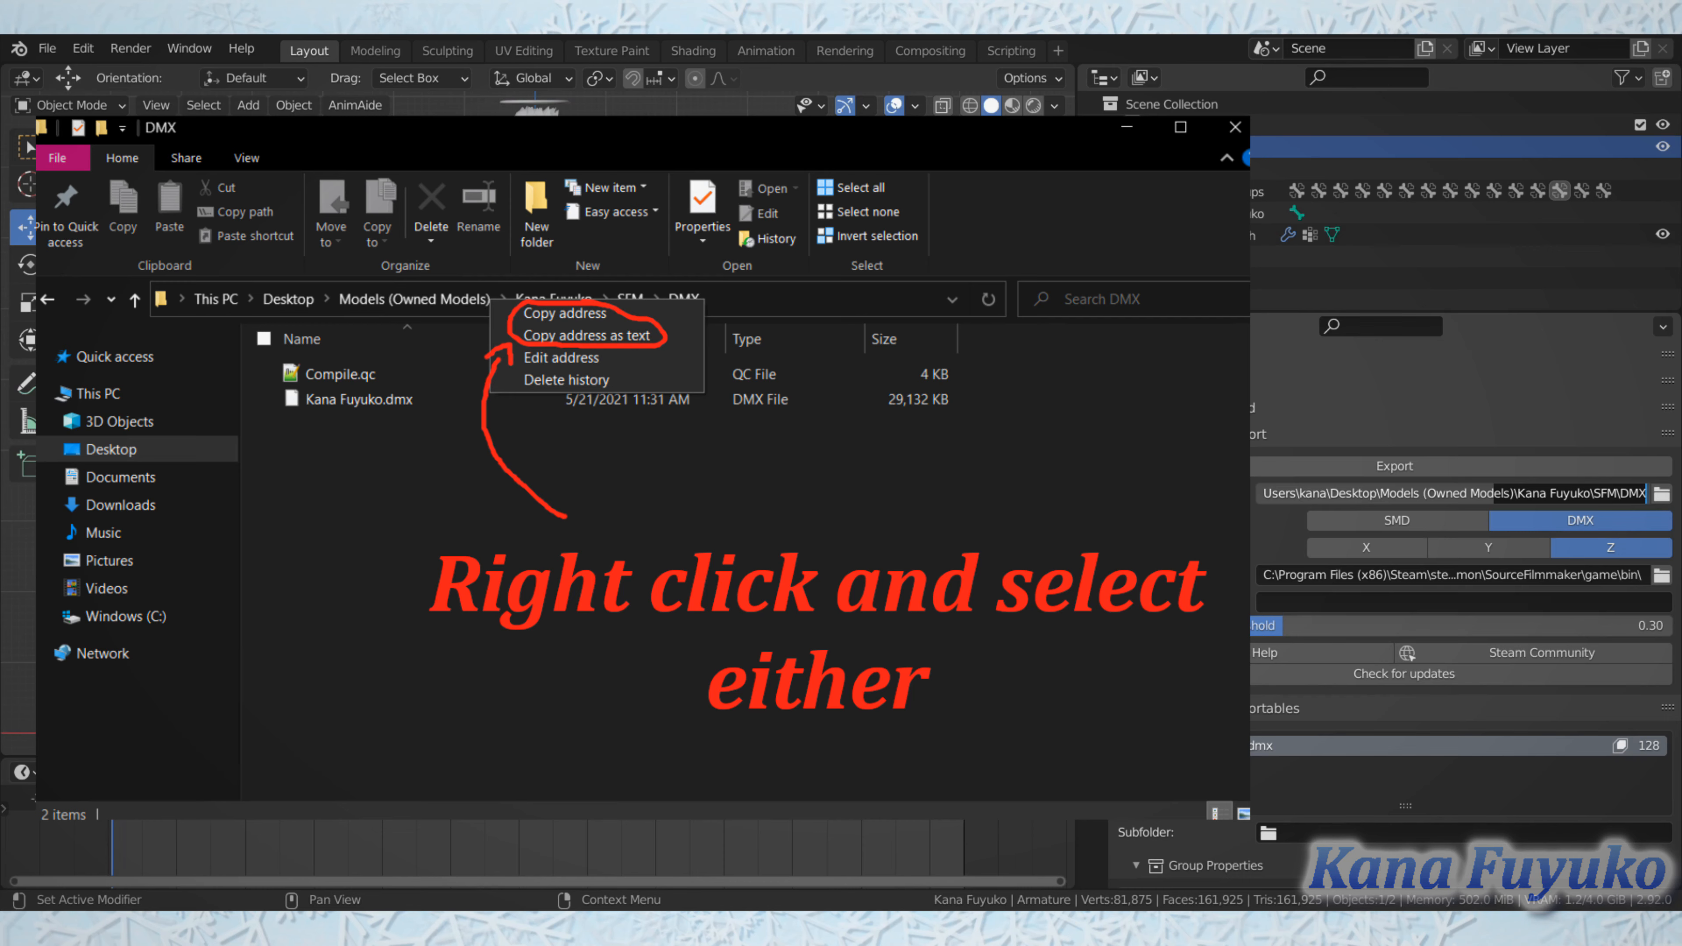
{"action": "left_click", "coordinate": [1411, 497]}
{"action": "left_click_drag", "start_coordinate": [1405, 497], "coordinate": [1647, 494]}
{"action": "left_click", "coordinate": [1135, 544]}
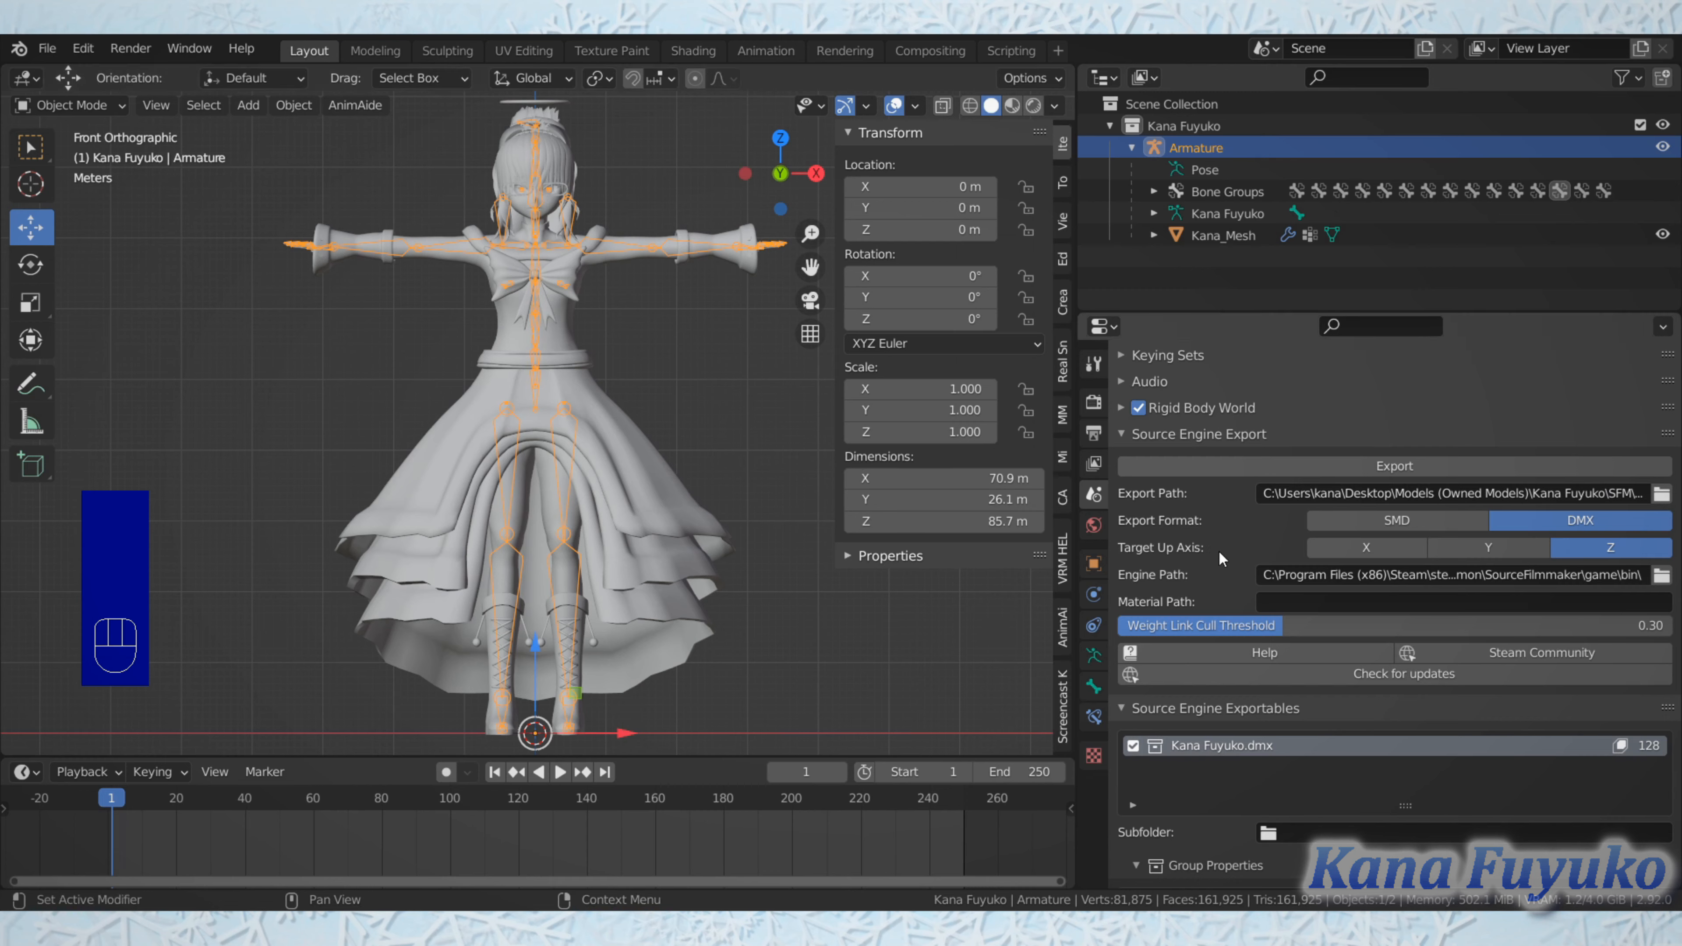
Step: Examine the full engine path leading to the SourceFilmmaker\game\bin folder
{"action": "left_click", "coordinate": [1271, 571]}
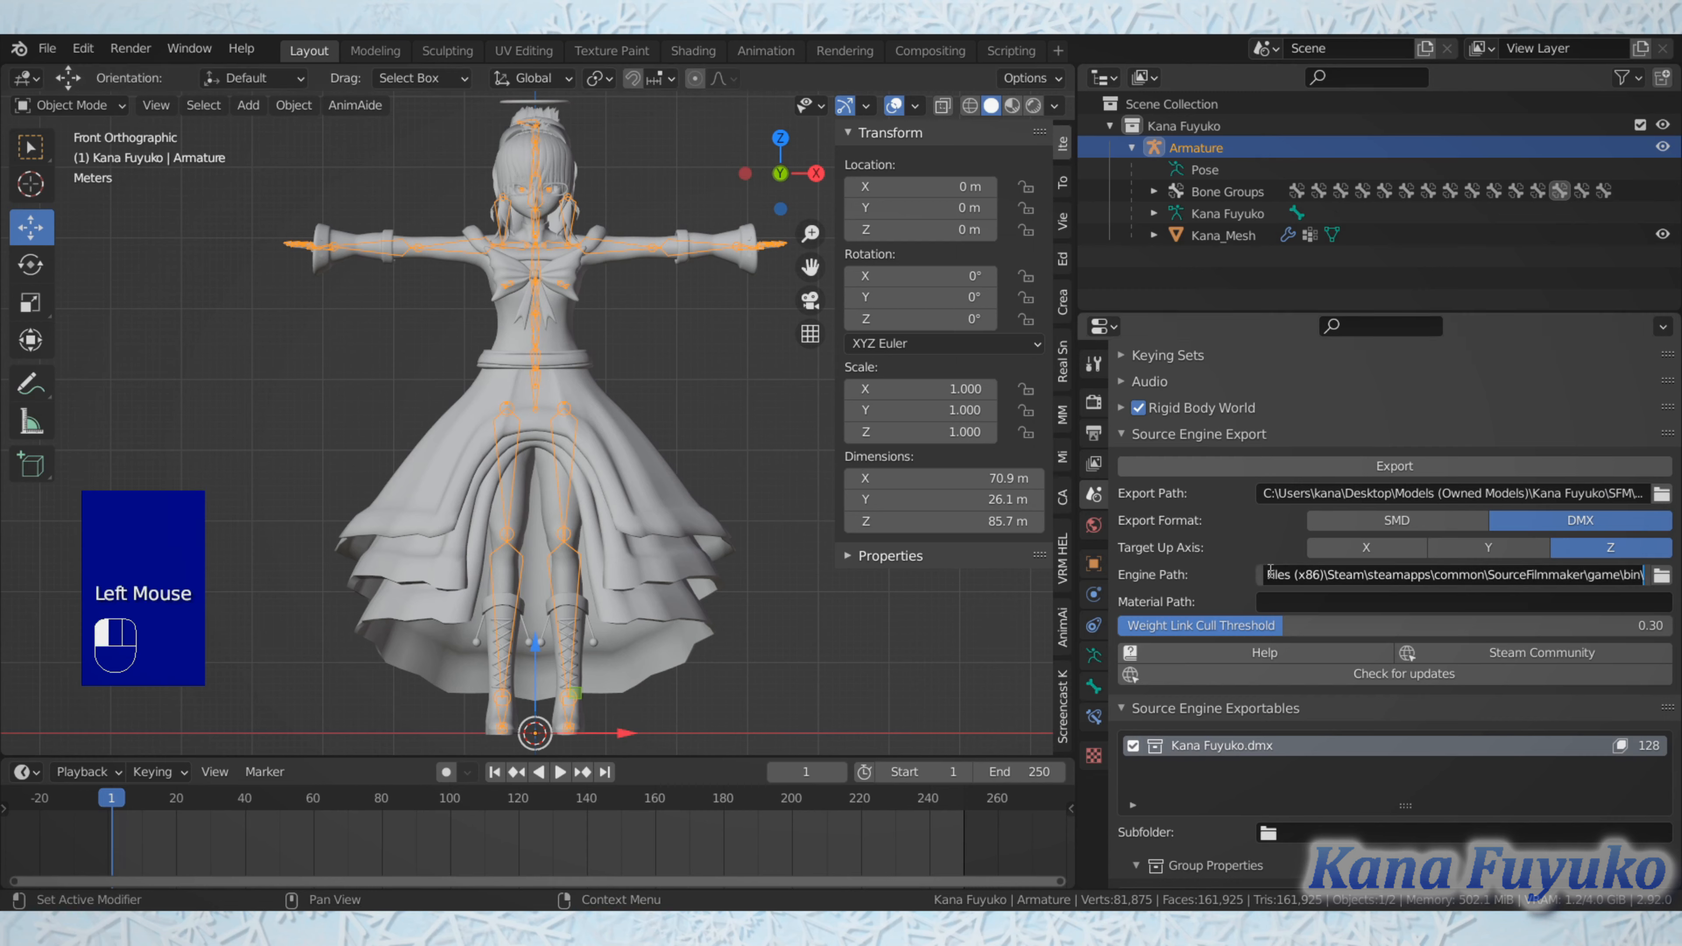
{"action": "left_click_drag", "start_coordinate": [1270, 572], "coordinate": [1596, 586]}
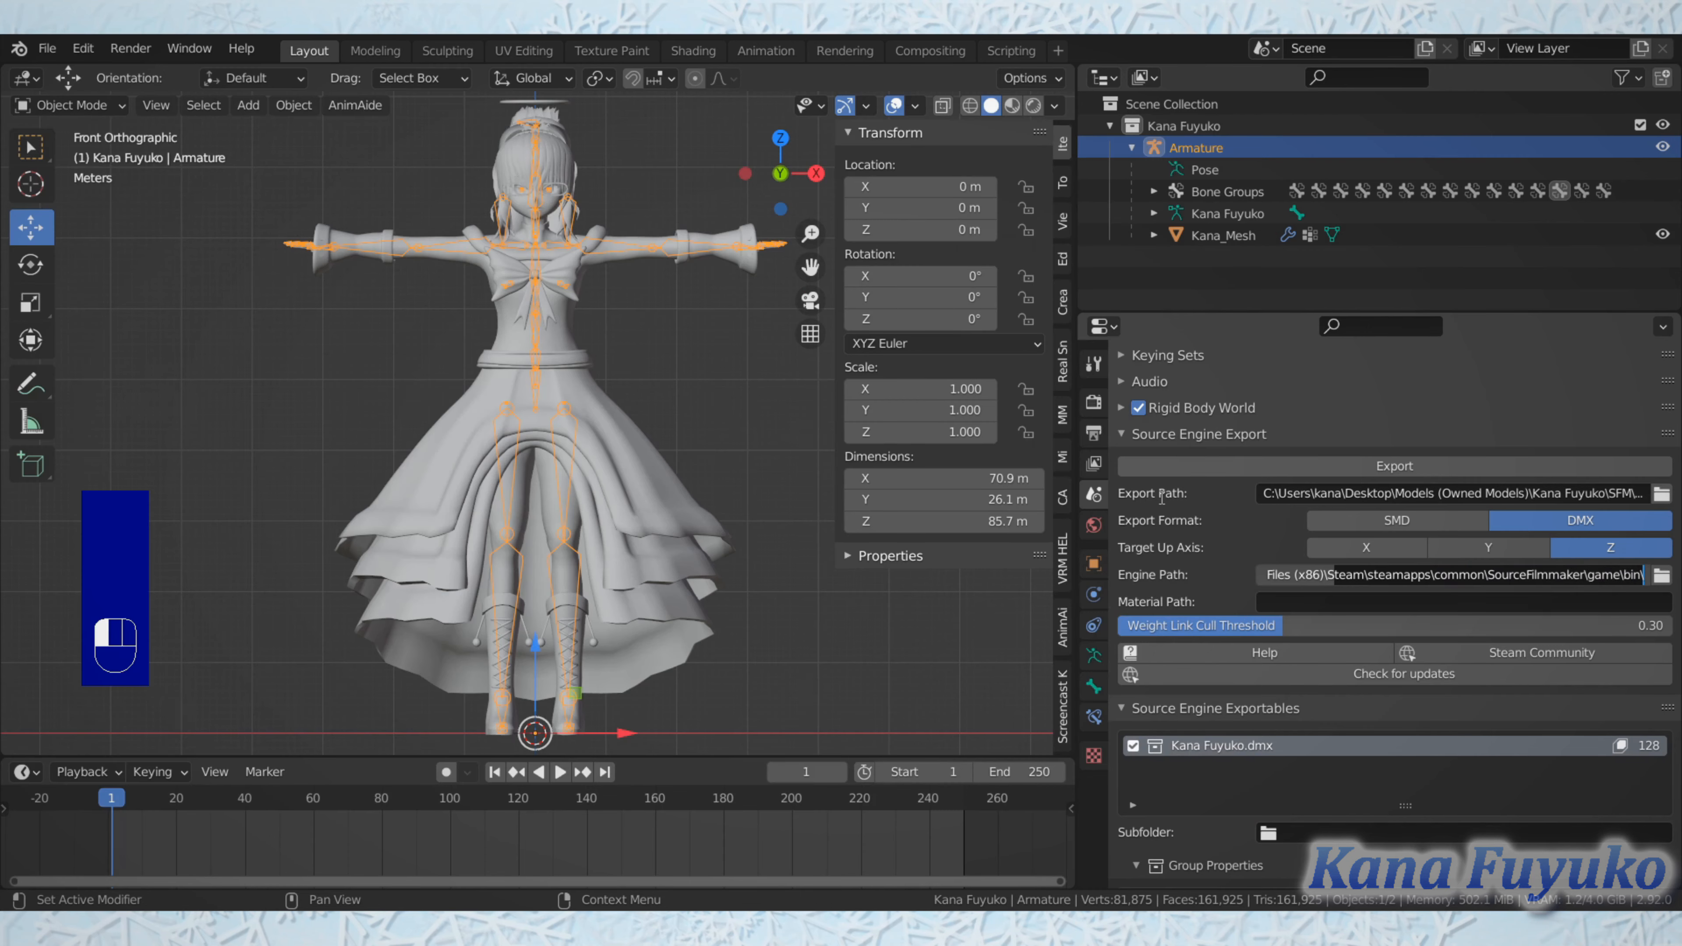
{"action": "left_click_drag", "start_coordinate": [1514, 575], "coordinate": [1680, 583]}
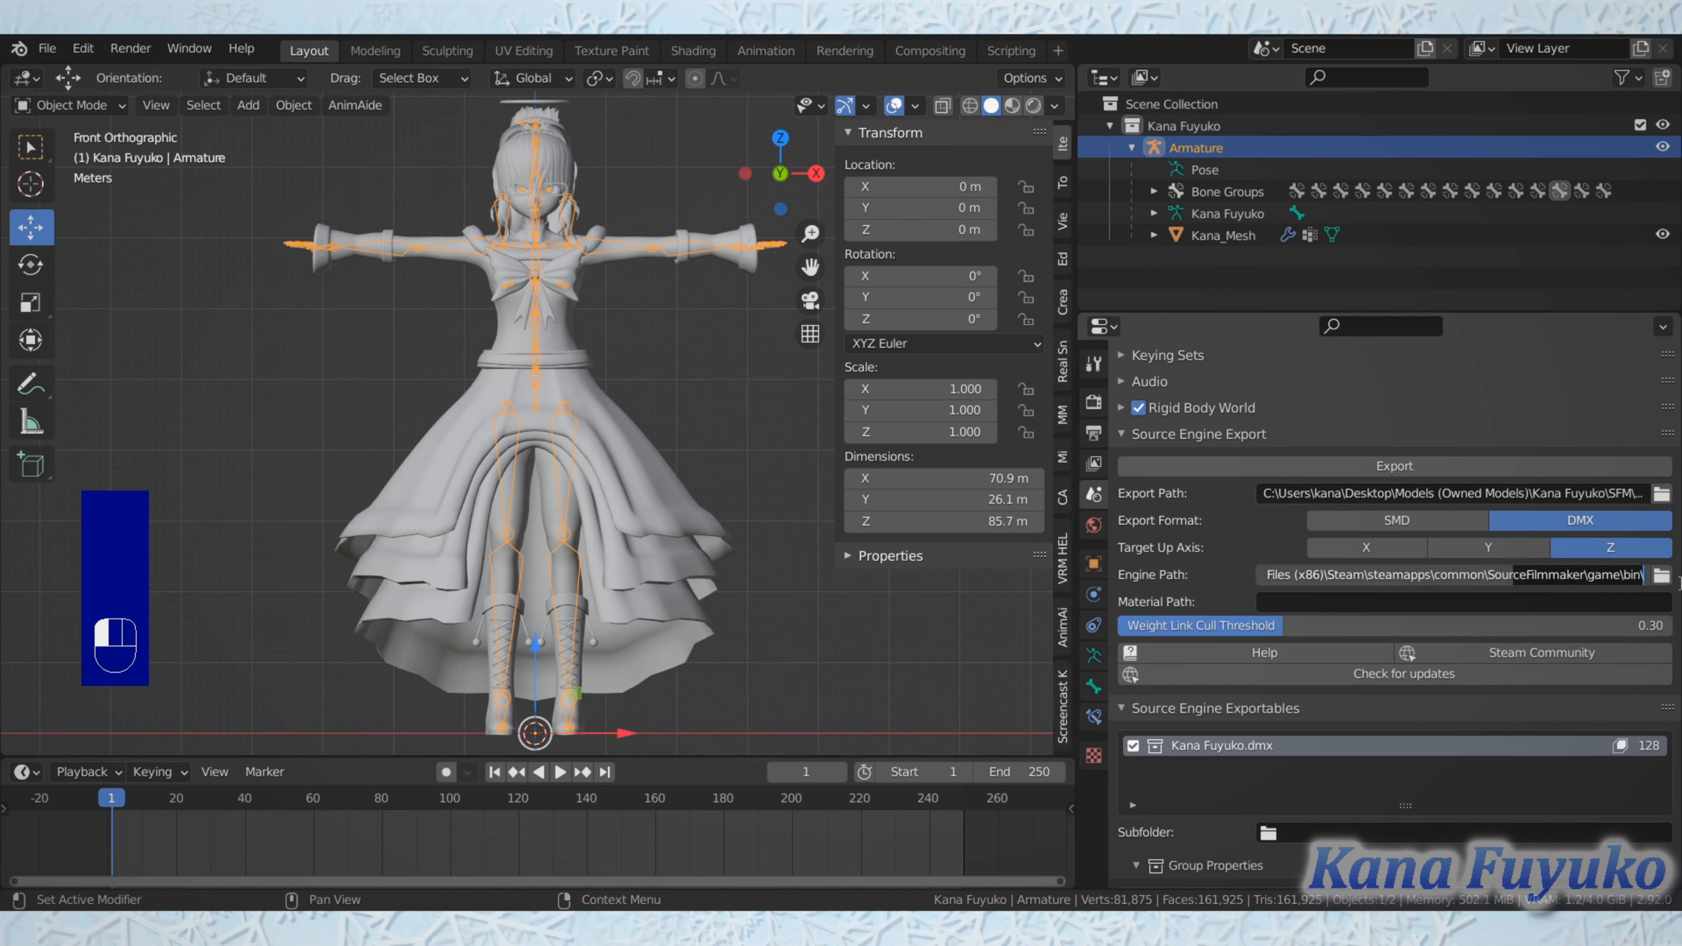
{"action": "left_click", "coordinate": [1182, 574]}
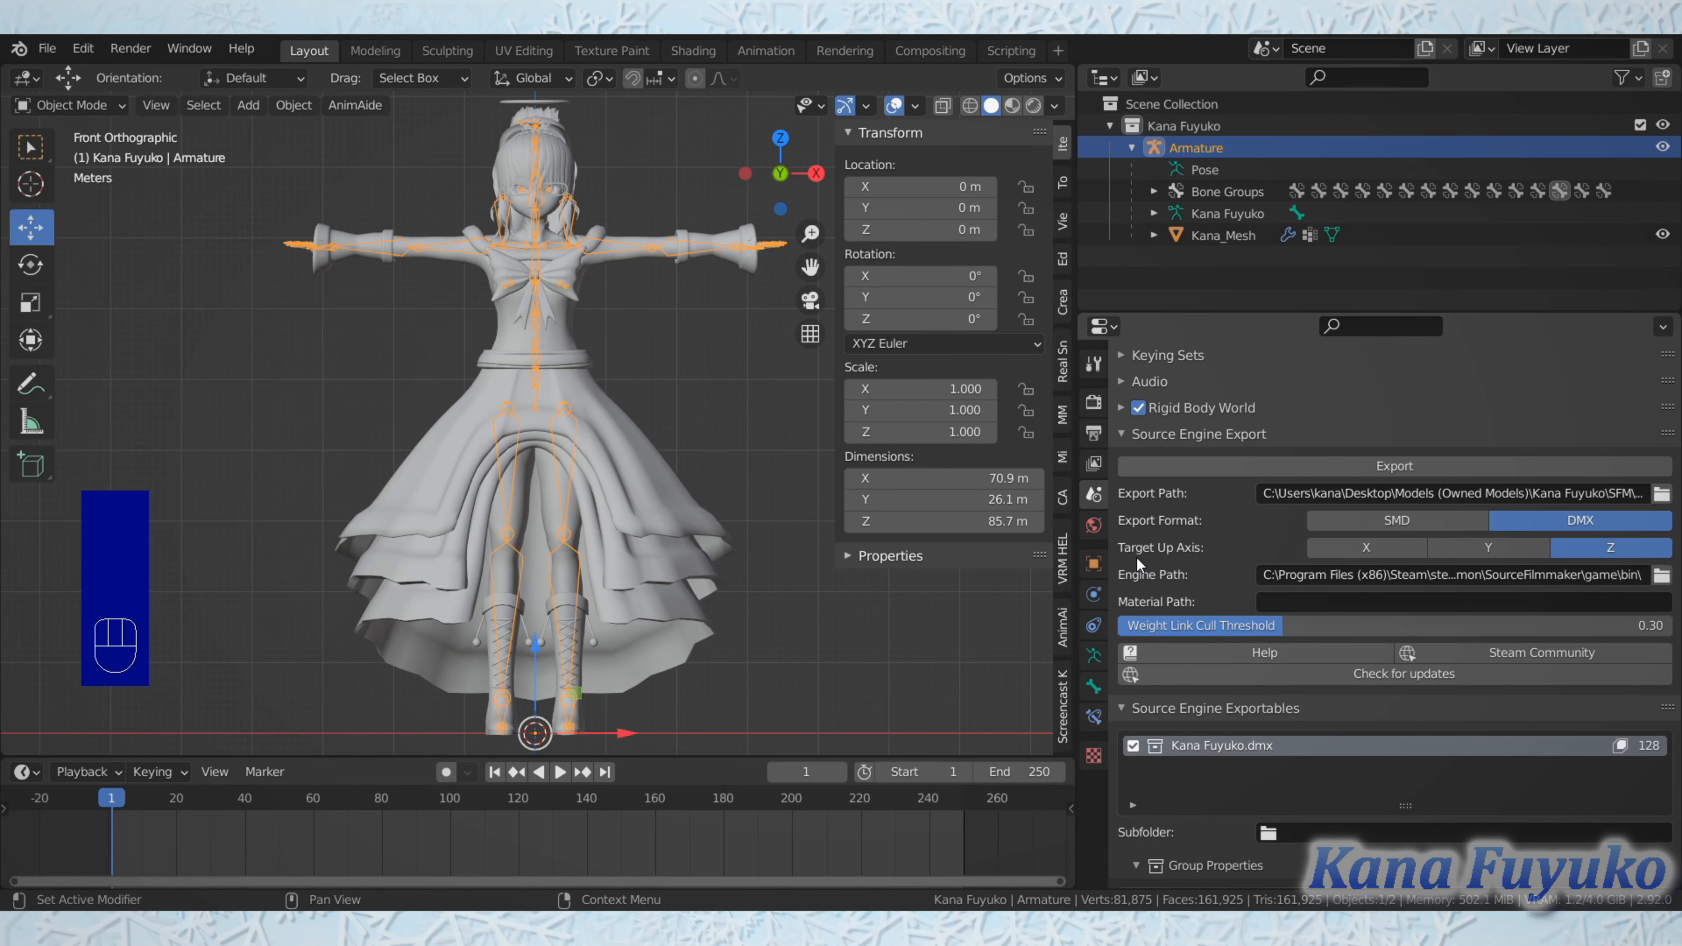
Step: Examine the armature's hip and leg bones and the surrounding skirt up close from several angles
{"action": "scroll", "coordinate": [470, 548], "scroll_direction": "up", "scroll_amount": 2}
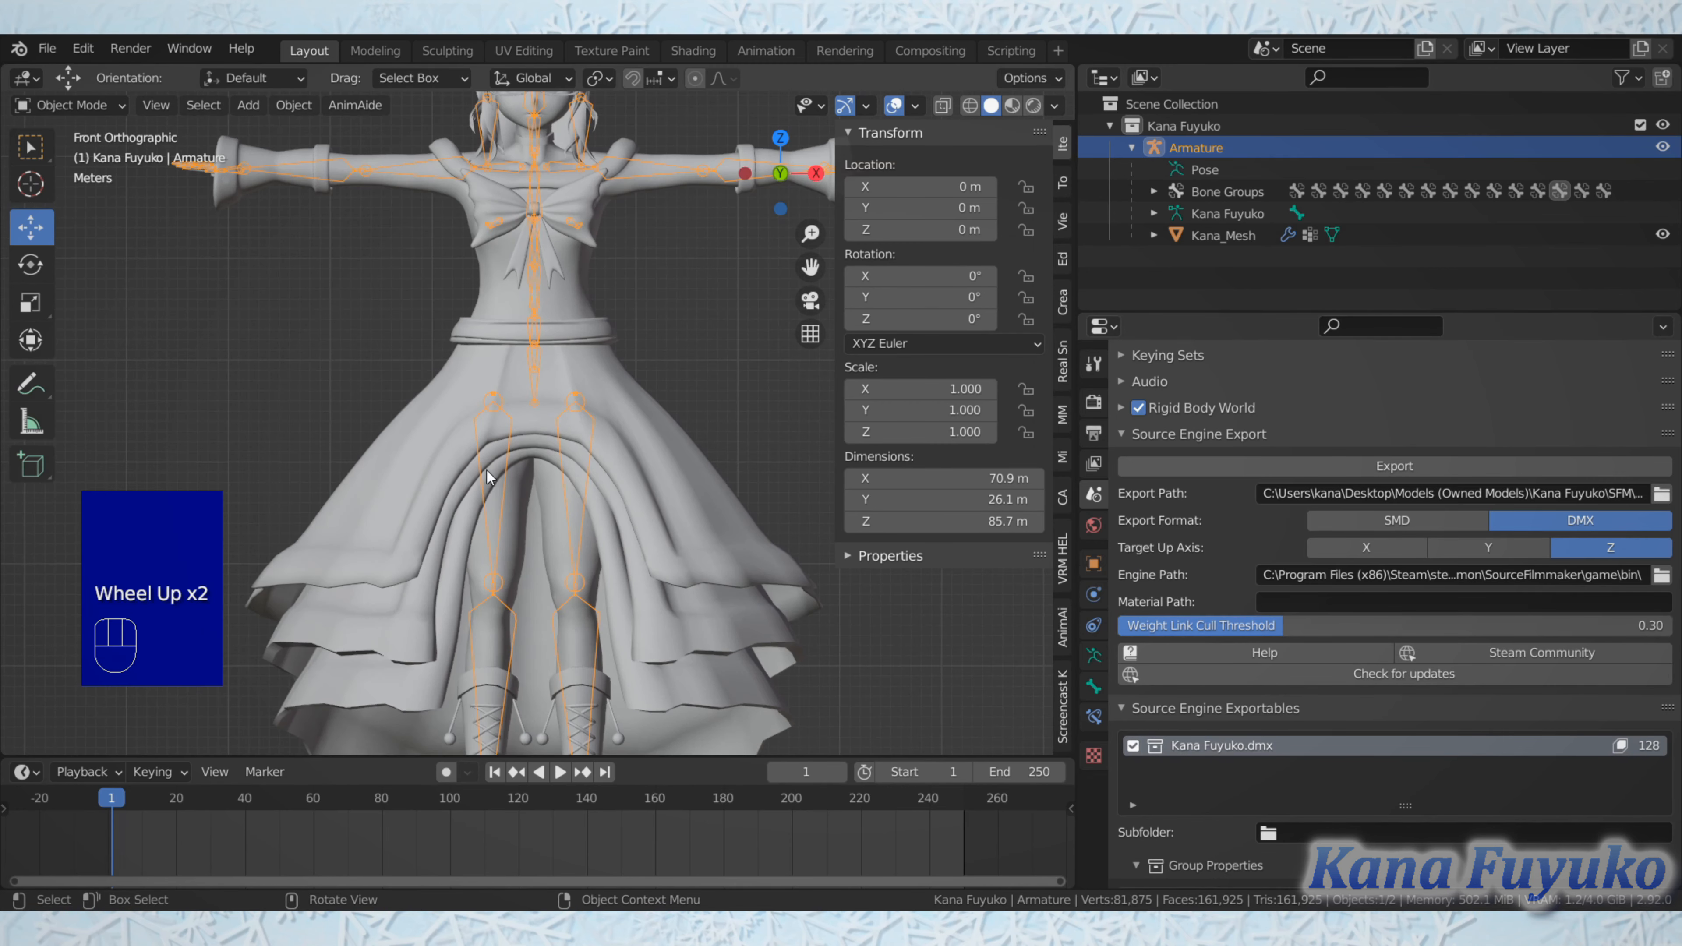
{"action": "scroll", "coordinate": [461, 457], "scroll_direction": "up", "scroll_amount": 2}
{"action": "middle_click_drag", "start_coordinate": [461, 458], "coordinate": [504, 432]}
{"action": "scroll", "coordinate": [505, 475], "scroll_direction": "up", "scroll_amount": 1}
{"action": "scroll", "coordinate": [504, 475], "scroll_direction": "up", "scroll_amount": 1}
{"action": "scroll", "coordinate": [515, 482], "scroll_direction": "up", "scroll_amount": 1}
{"action": "scroll", "coordinate": [463, 377], "scroll_direction": "up", "scroll_amount": 1}
{"action": "middle_click_drag", "start_coordinate": [439, 336], "coordinate": [362, 313]}
{"action": "scroll", "coordinate": [424, 280], "scroll_direction": "down", "scroll_amount": 4}
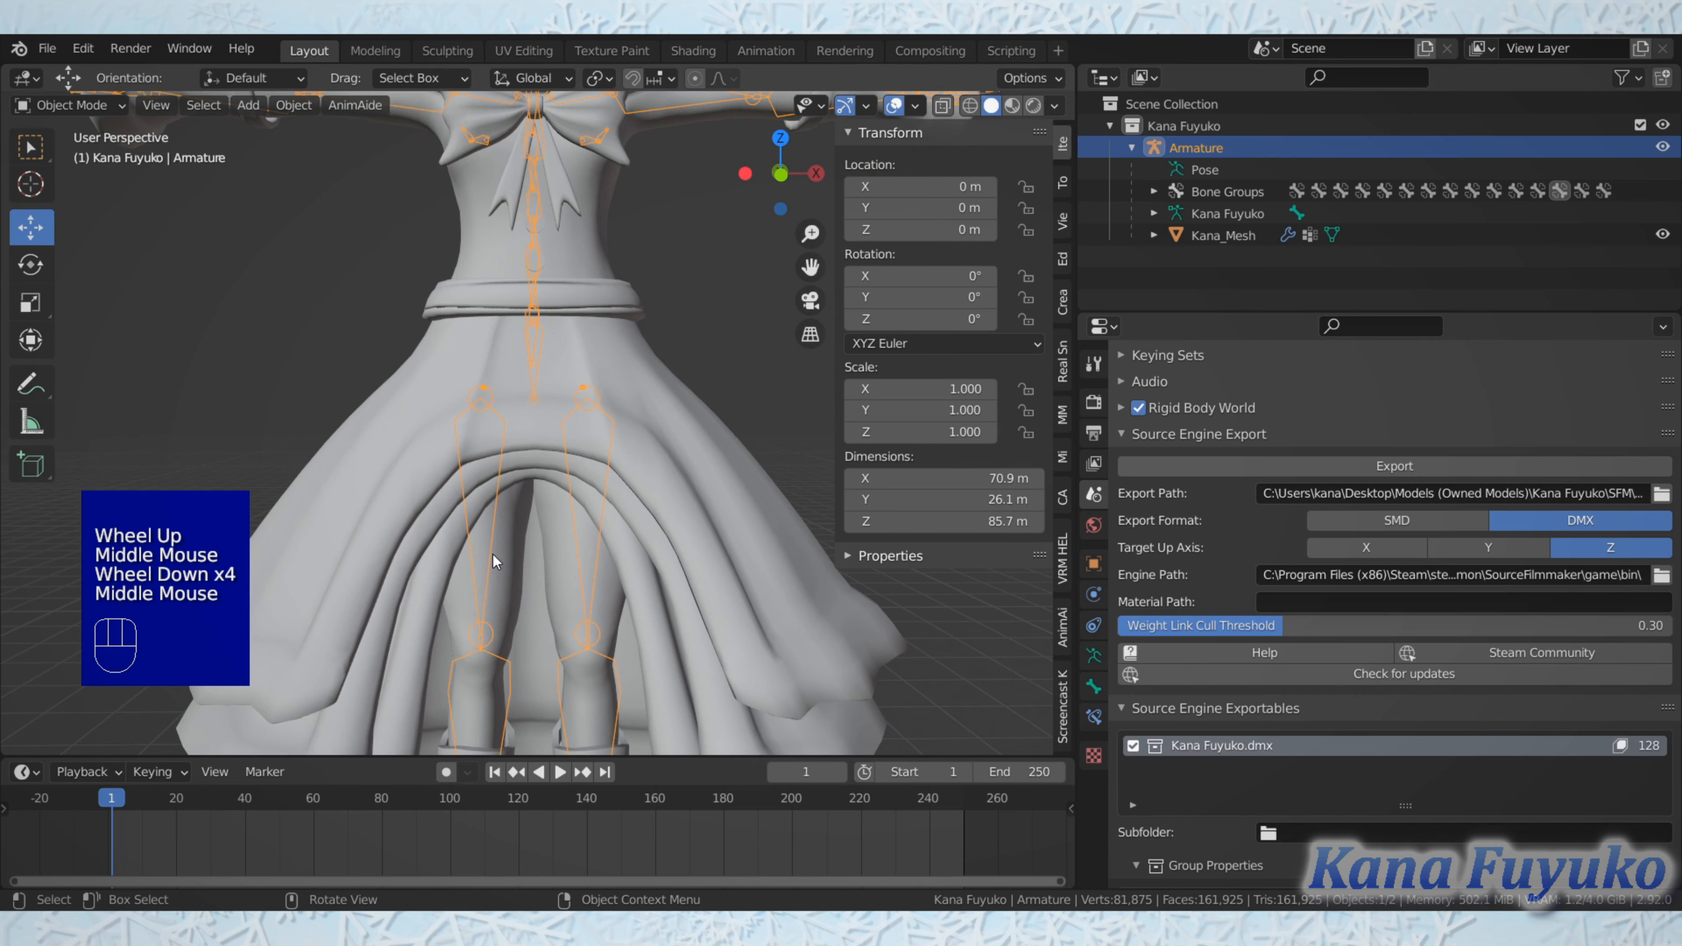
{"action": "scroll", "coordinate": [379, 639], "scroll_direction": "up", "scroll_amount": 1}
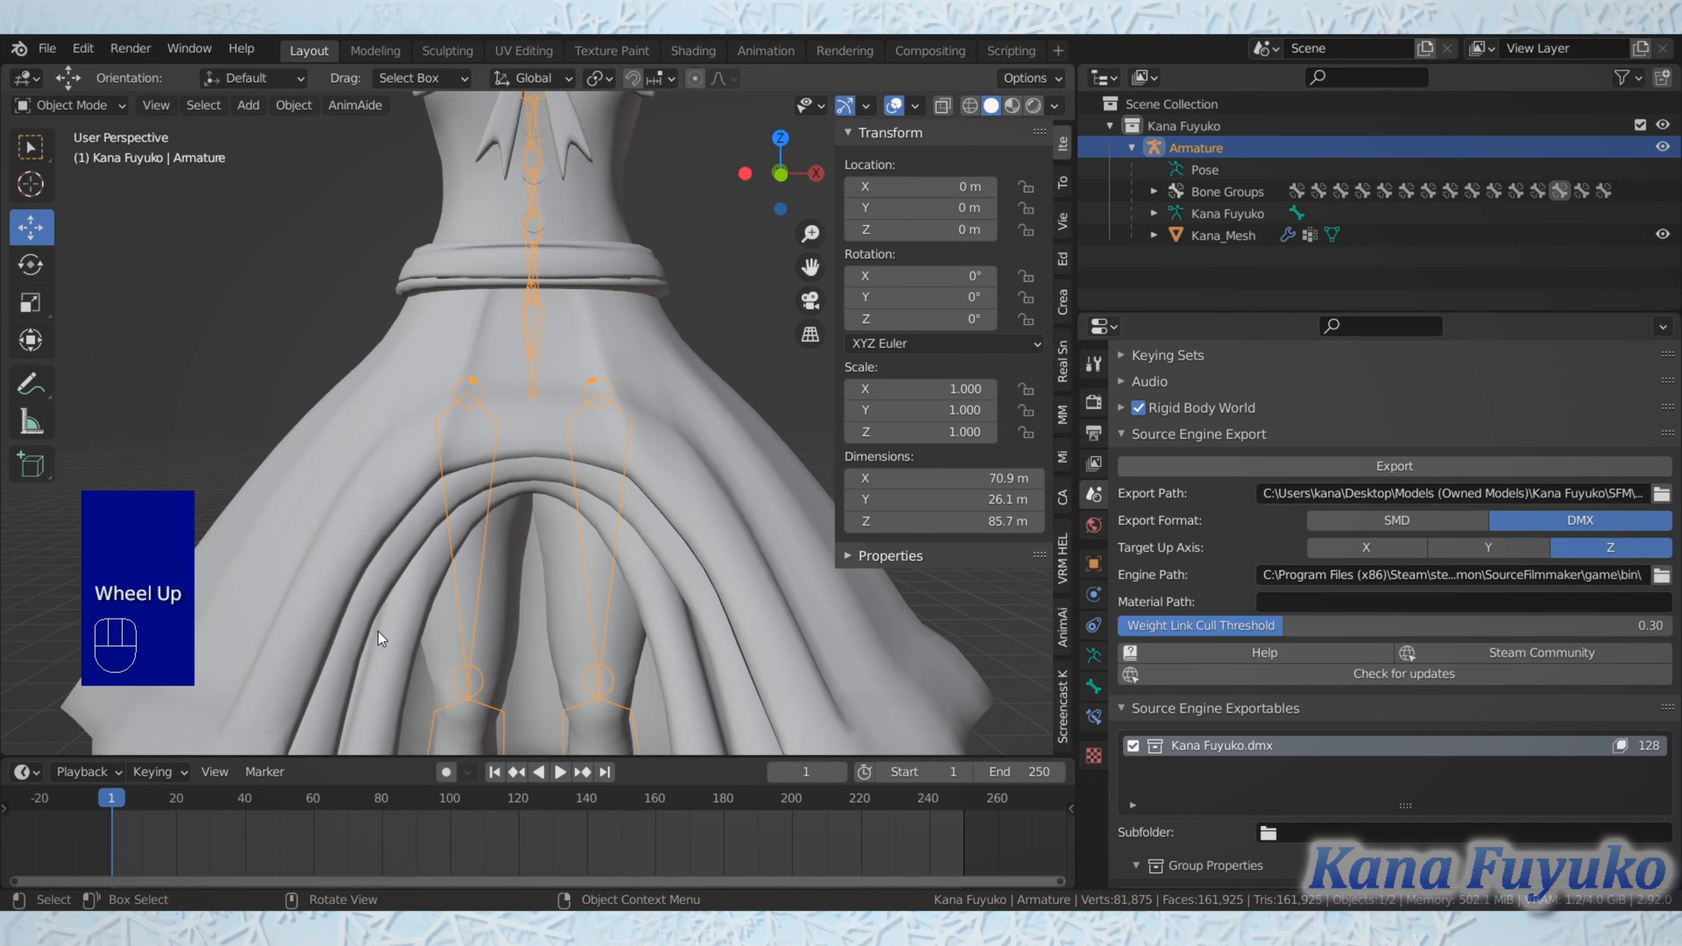
{"action": "scroll", "coordinate": [467, 460], "scroll_direction": "up", "scroll_amount": 1}
{"action": "middle_click_drag", "start_coordinate": [475, 445], "coordinate": [432, 464]}
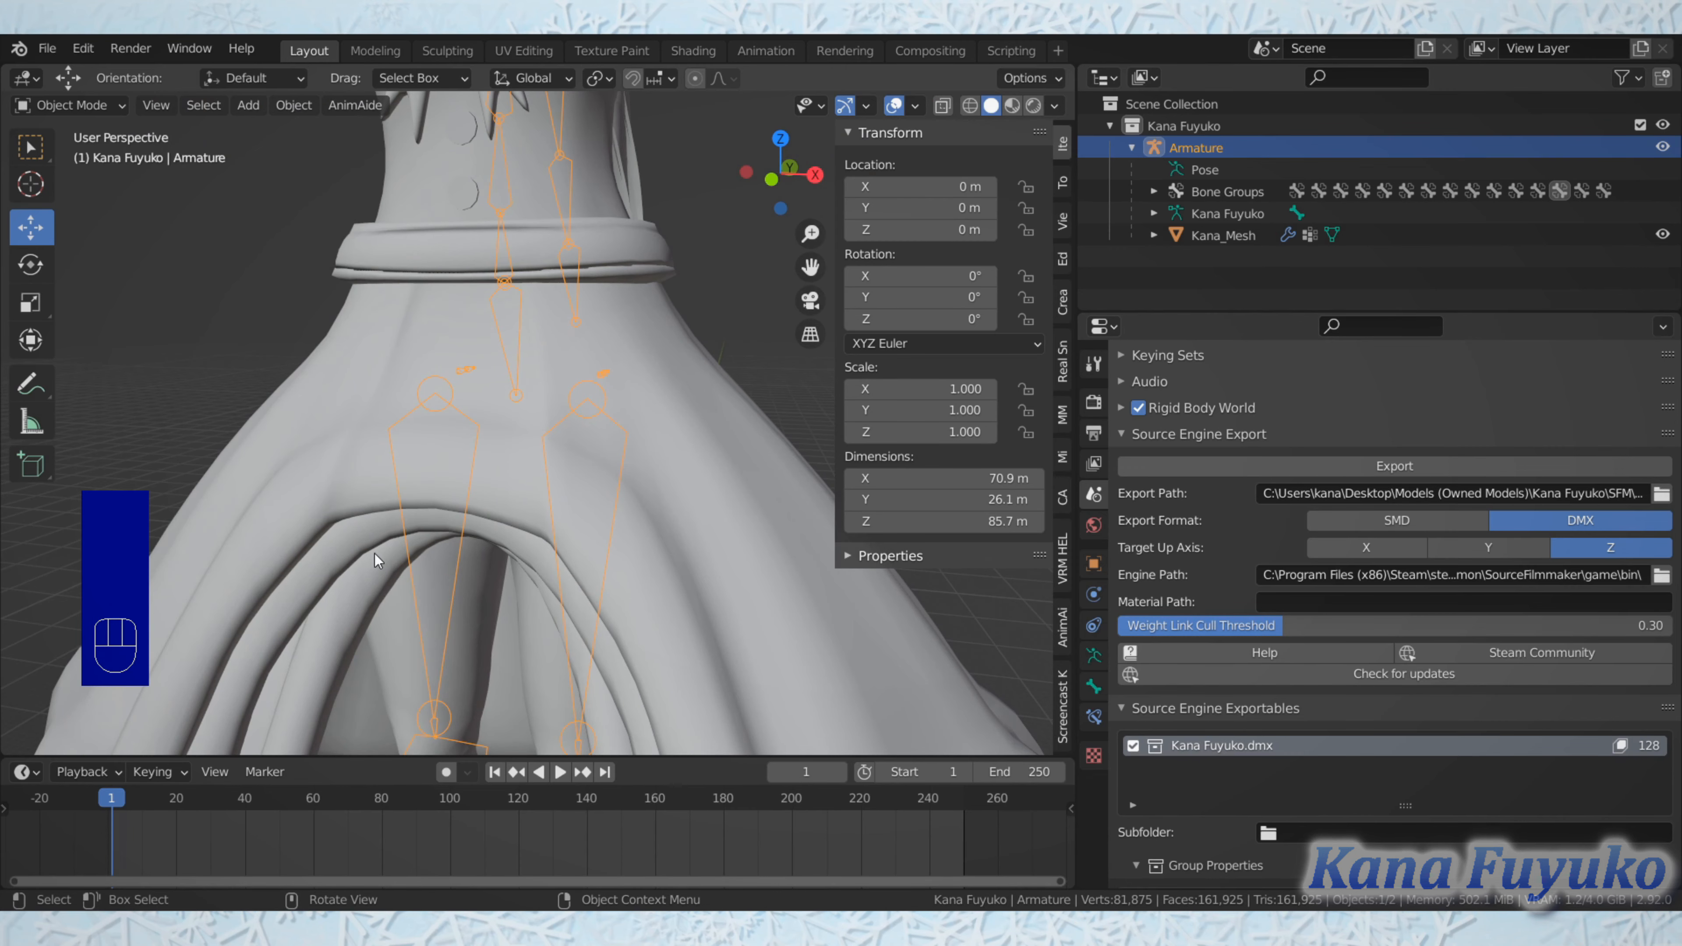
{"action": "middle_click_drag", "start_coordinate": [469, 344], "coordinate": [539, 302], "text": "shift"}
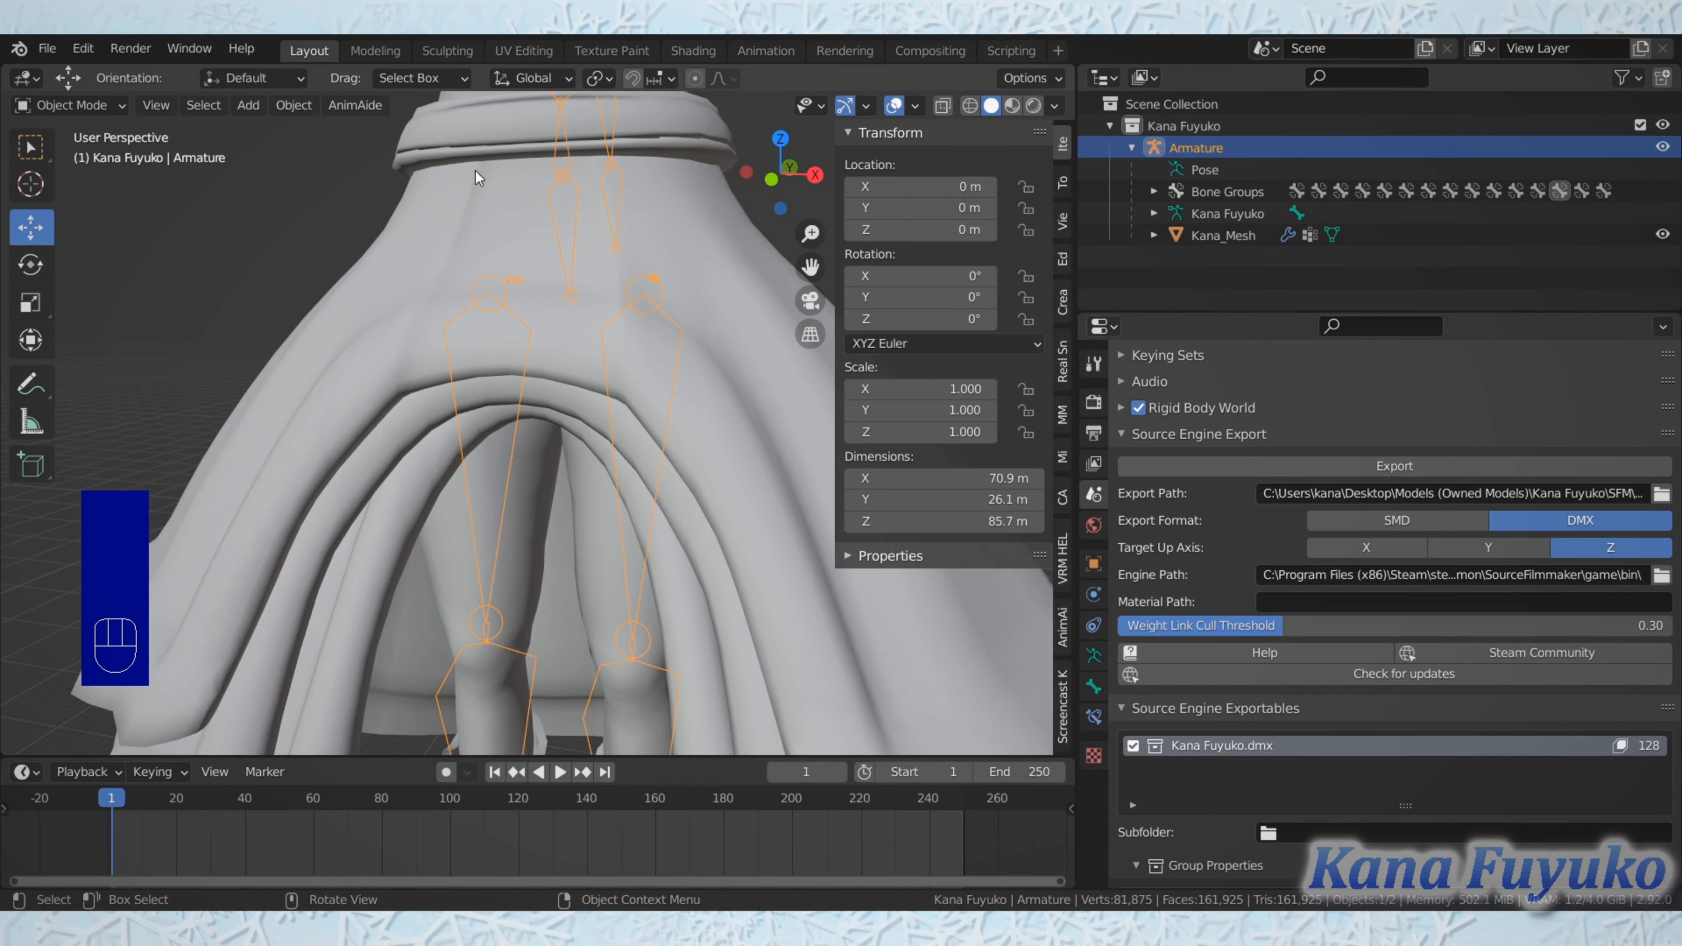
{"action": "scroll", "coordinate": [465, 404], "scroll_direction": "down", "scroll_amount": 3}
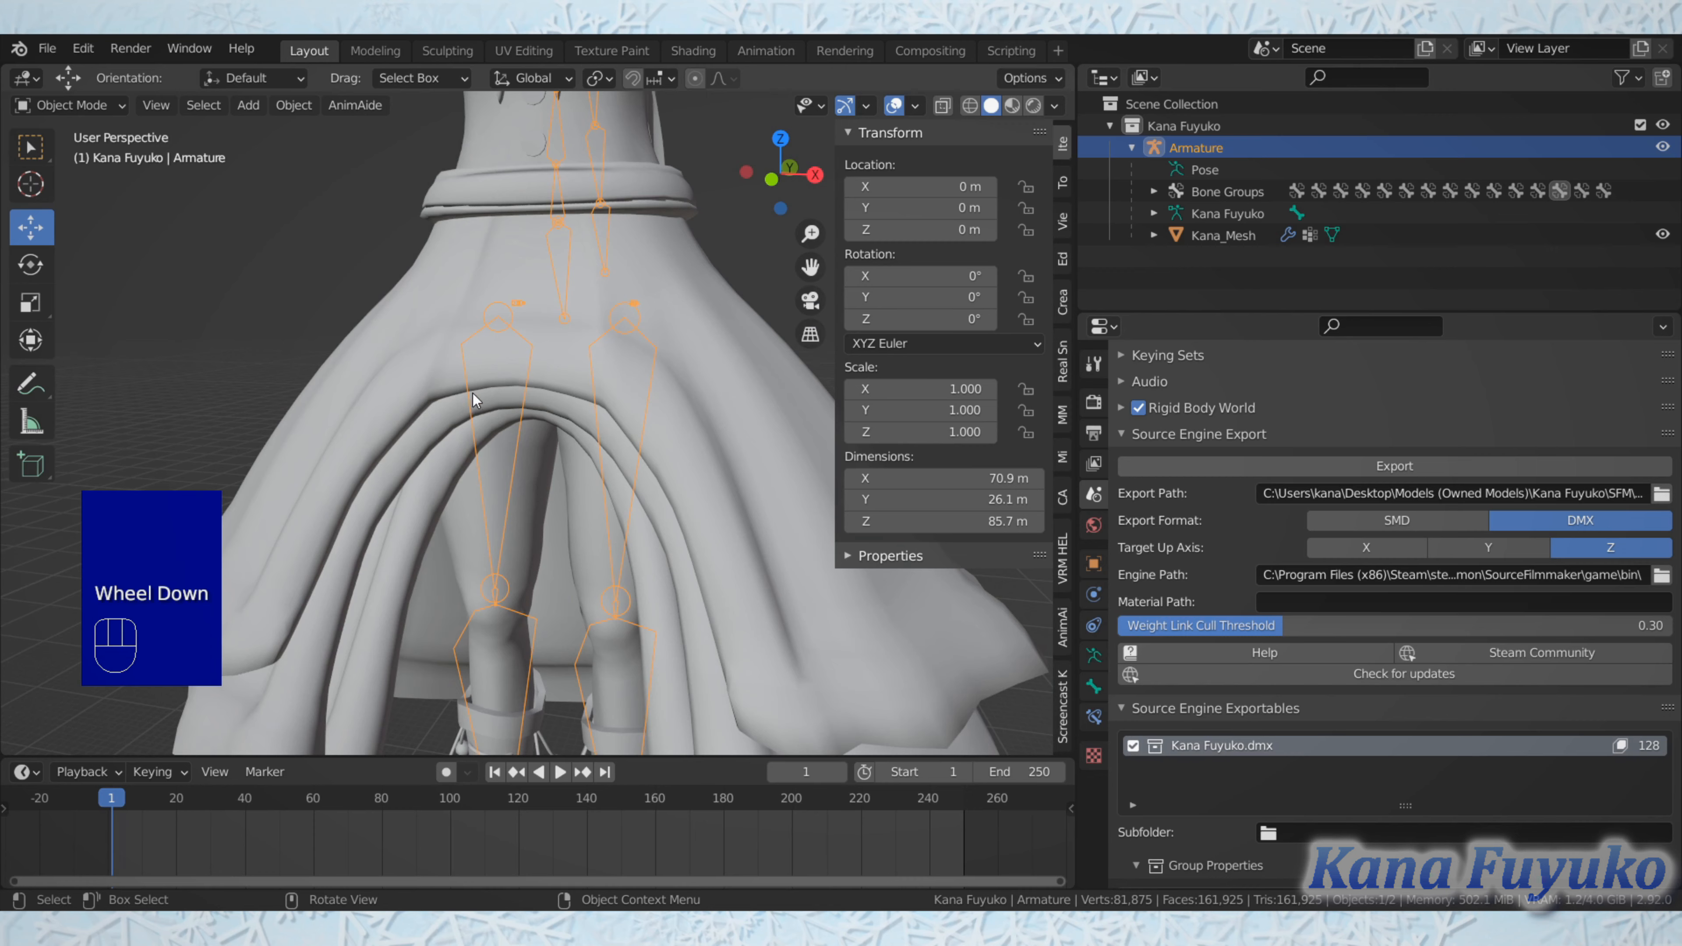
{"action": "middle_click_drag", "start_coordinate": [489, 366], "coordinate": [494, 352], "text": "shift"}
{"action": "scroll", "coordinate": [484, 424], "scroll_direction": "down", "scroll_amount": 2}
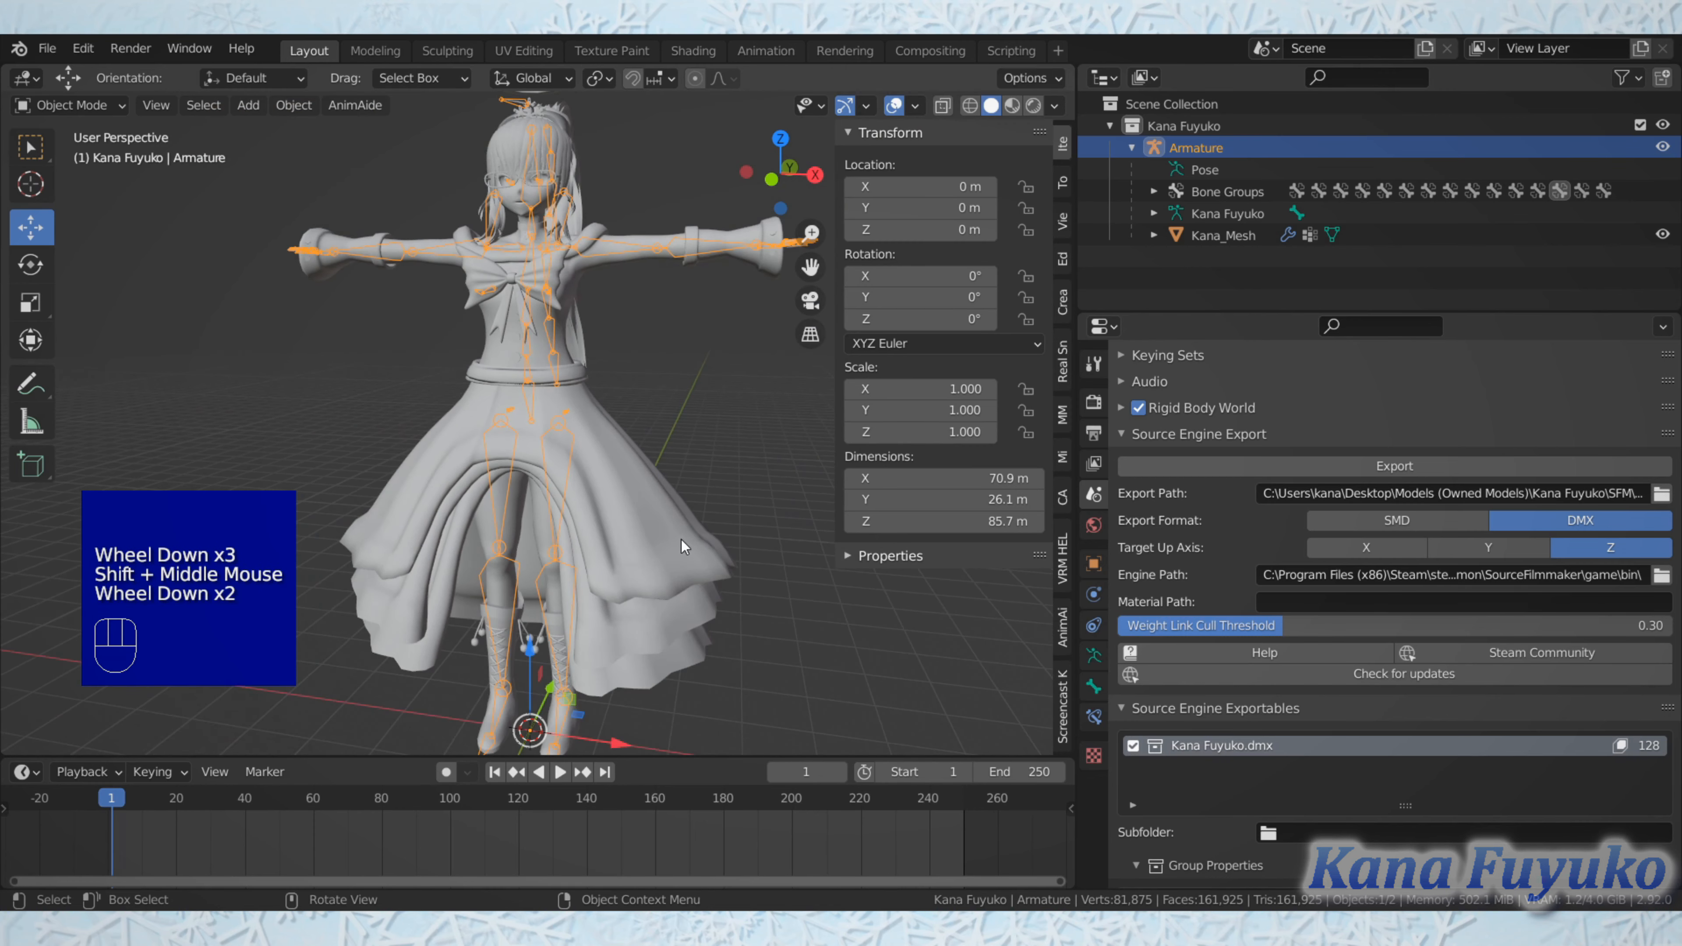
Step: Put the character mesh in Weight Paint mode with vertex selection masking enabled and inspect the skirt's weights
{"action": "left_click", "coordinate": [615, 493]}
{"action": "mouse_move", "coordinate": [616, 493]}
{"action": "middle_mouse_down"}
{"action": "mouse_move", "coordinate": [633, 461]}
{"action": "mouse_move", "coordinate": [398, 275]}
{"action": "middle_mouse_up"}
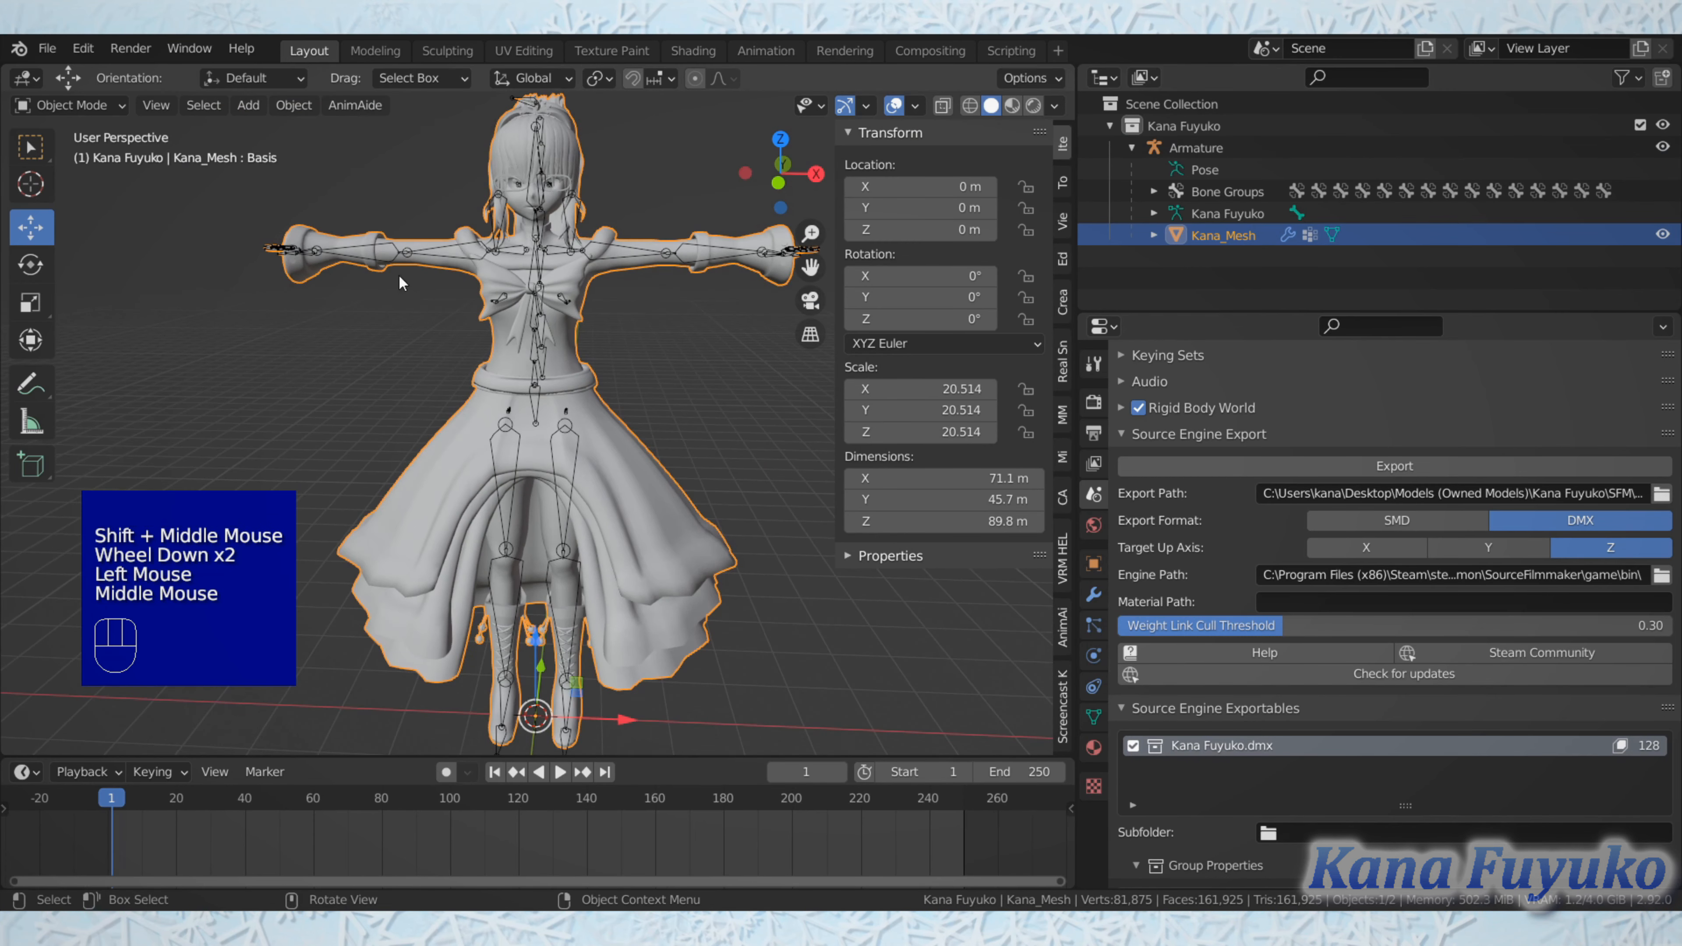
{"action": "left_click", "coordinate": [103, 107]}
{"action": "left_click", "coordinate": [108, 225]}
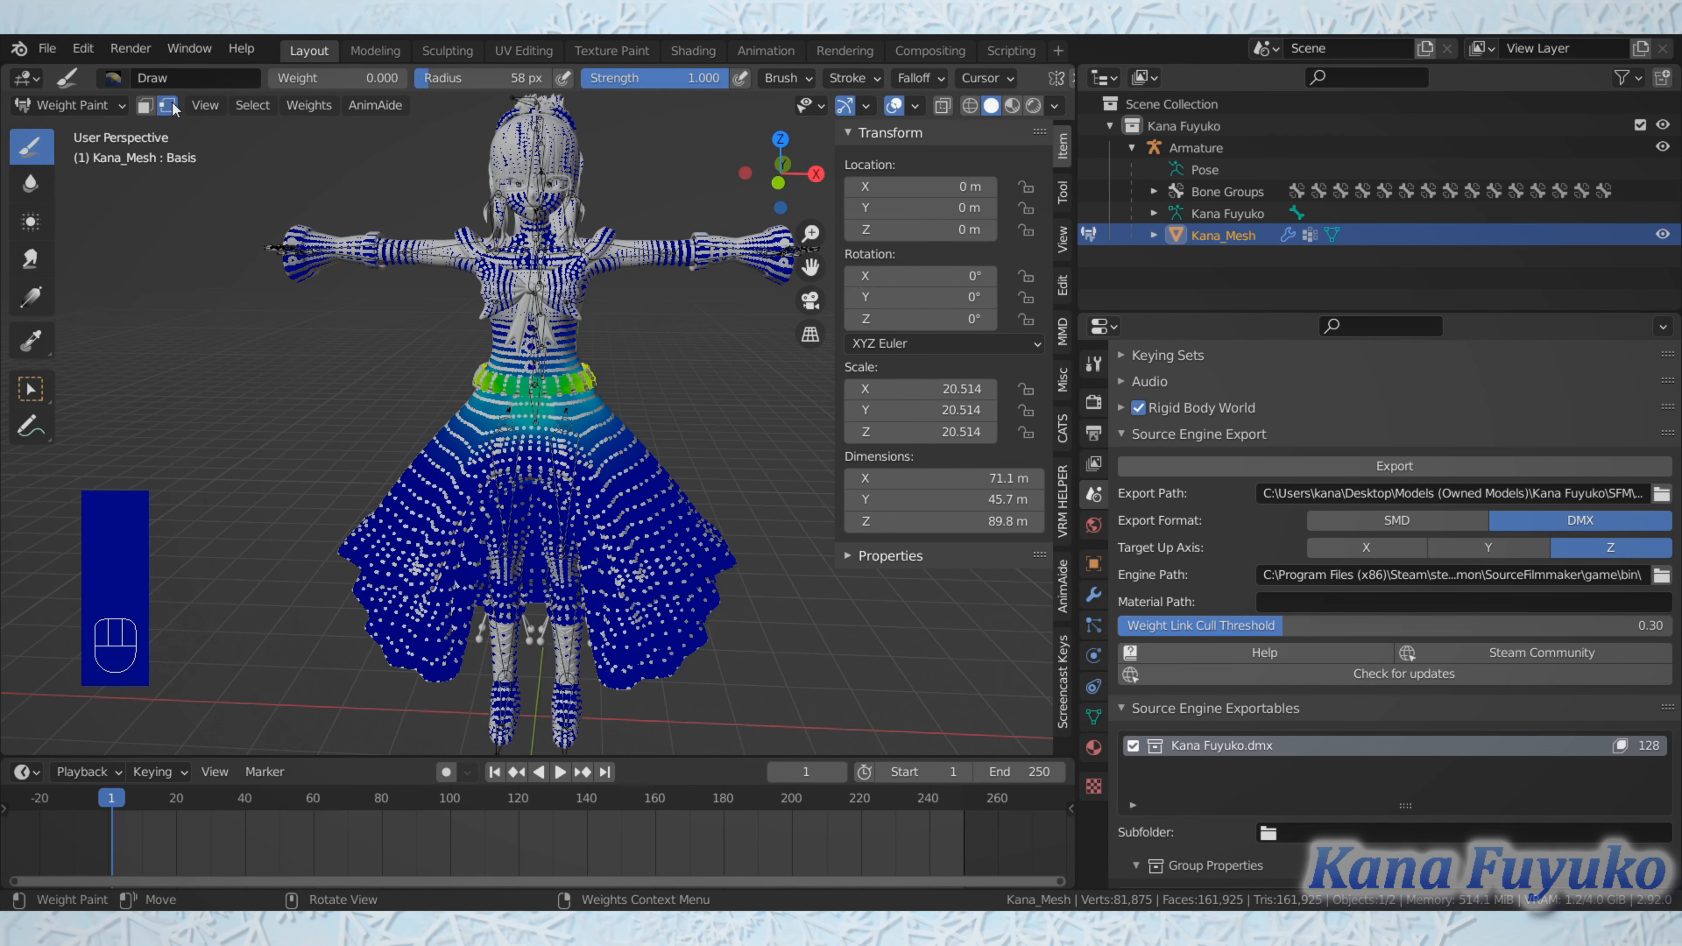
{"action": "scroll", "coordinate": [527, 344], "scroll_direction": "up", "scroll_amount": 2}
{"action": "middle_click_drag", "start_coordinate": [527, 345], "coordinate": [622, 298]}
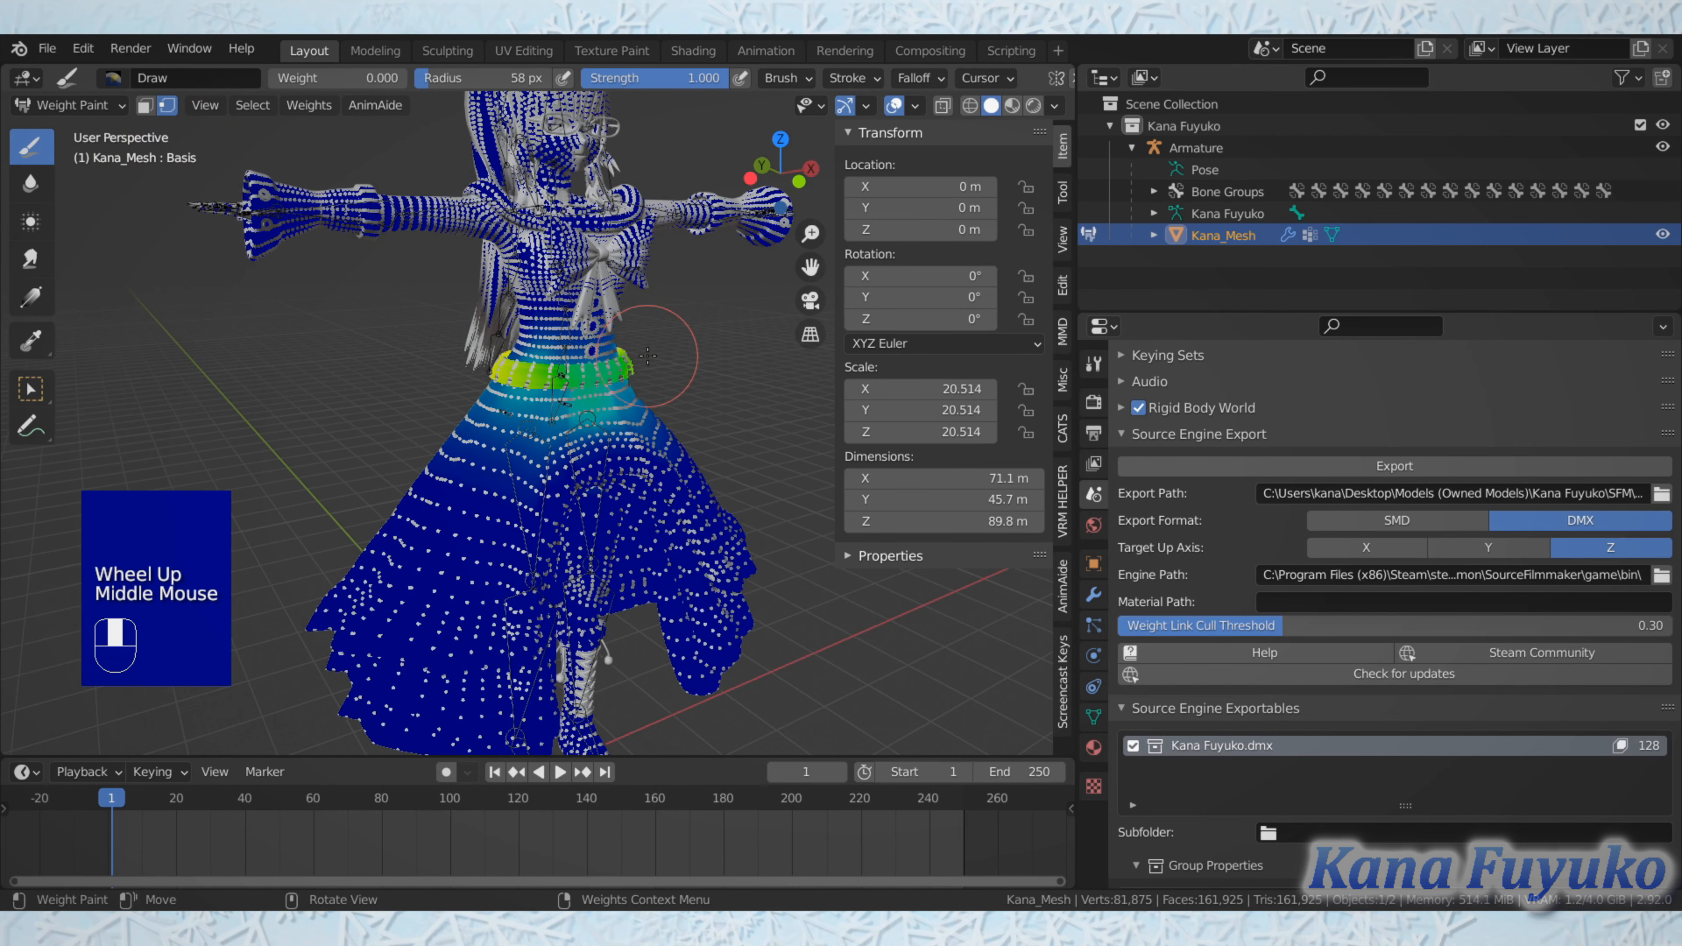
Step: Select all of the mesh's vertices and apply Limit Total to all groups with a limit of 4 weights per vertex
{"action": "key", "text": "a"}
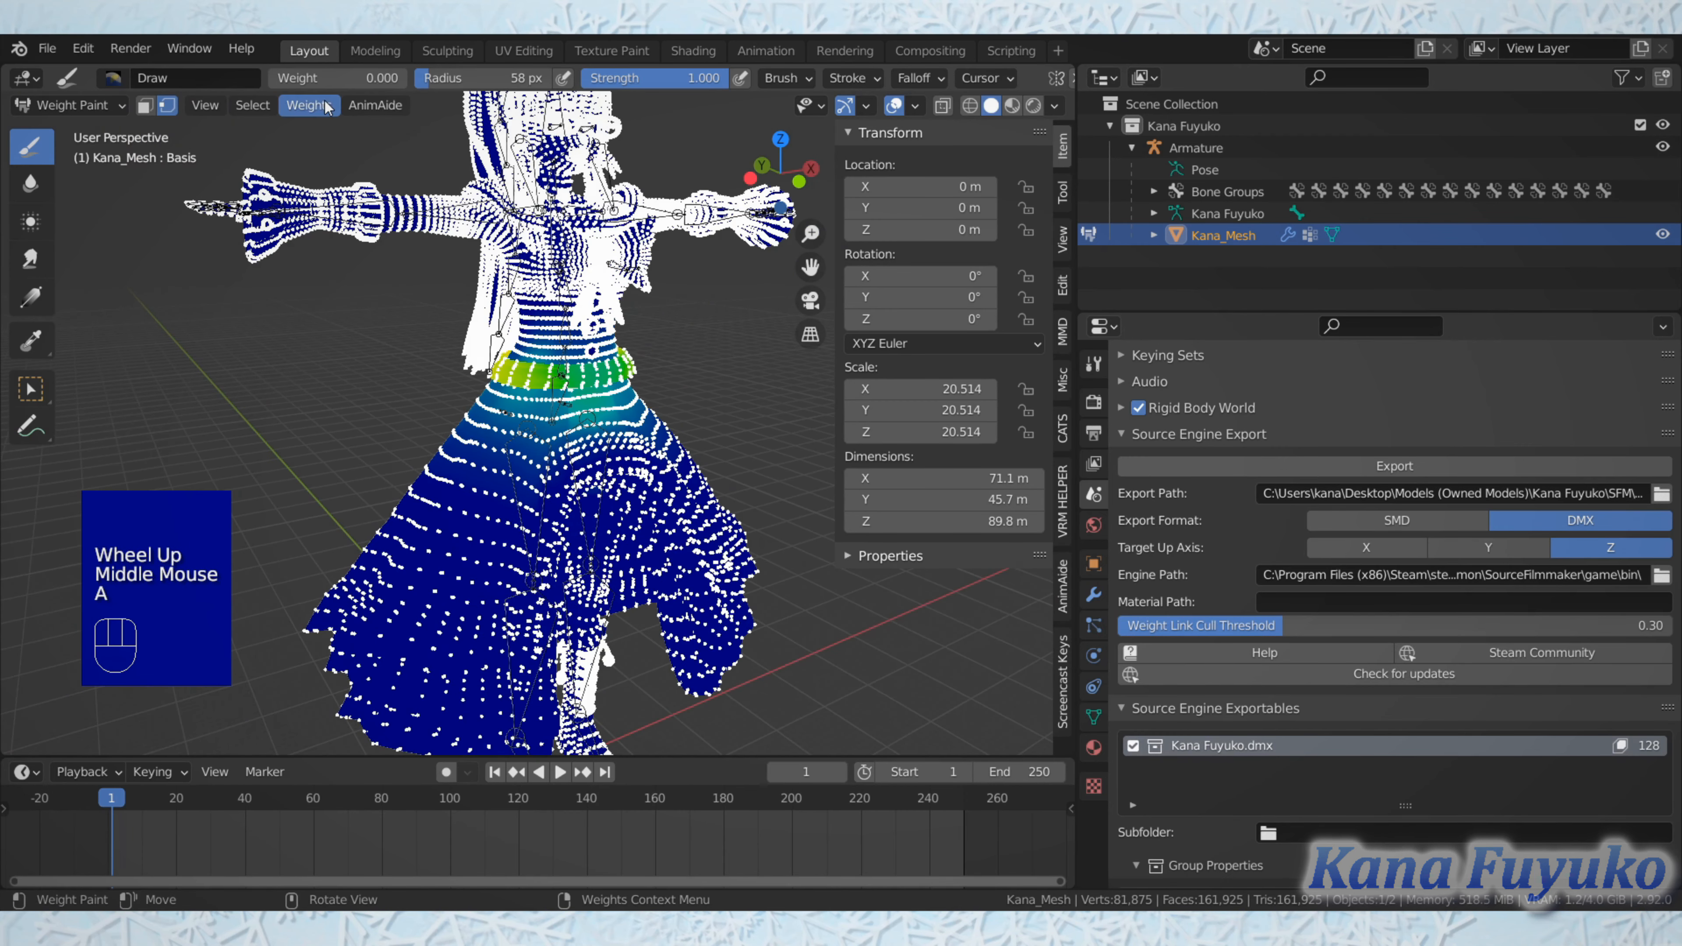
{"action": "left_click", "coordinate": [309, 105]}
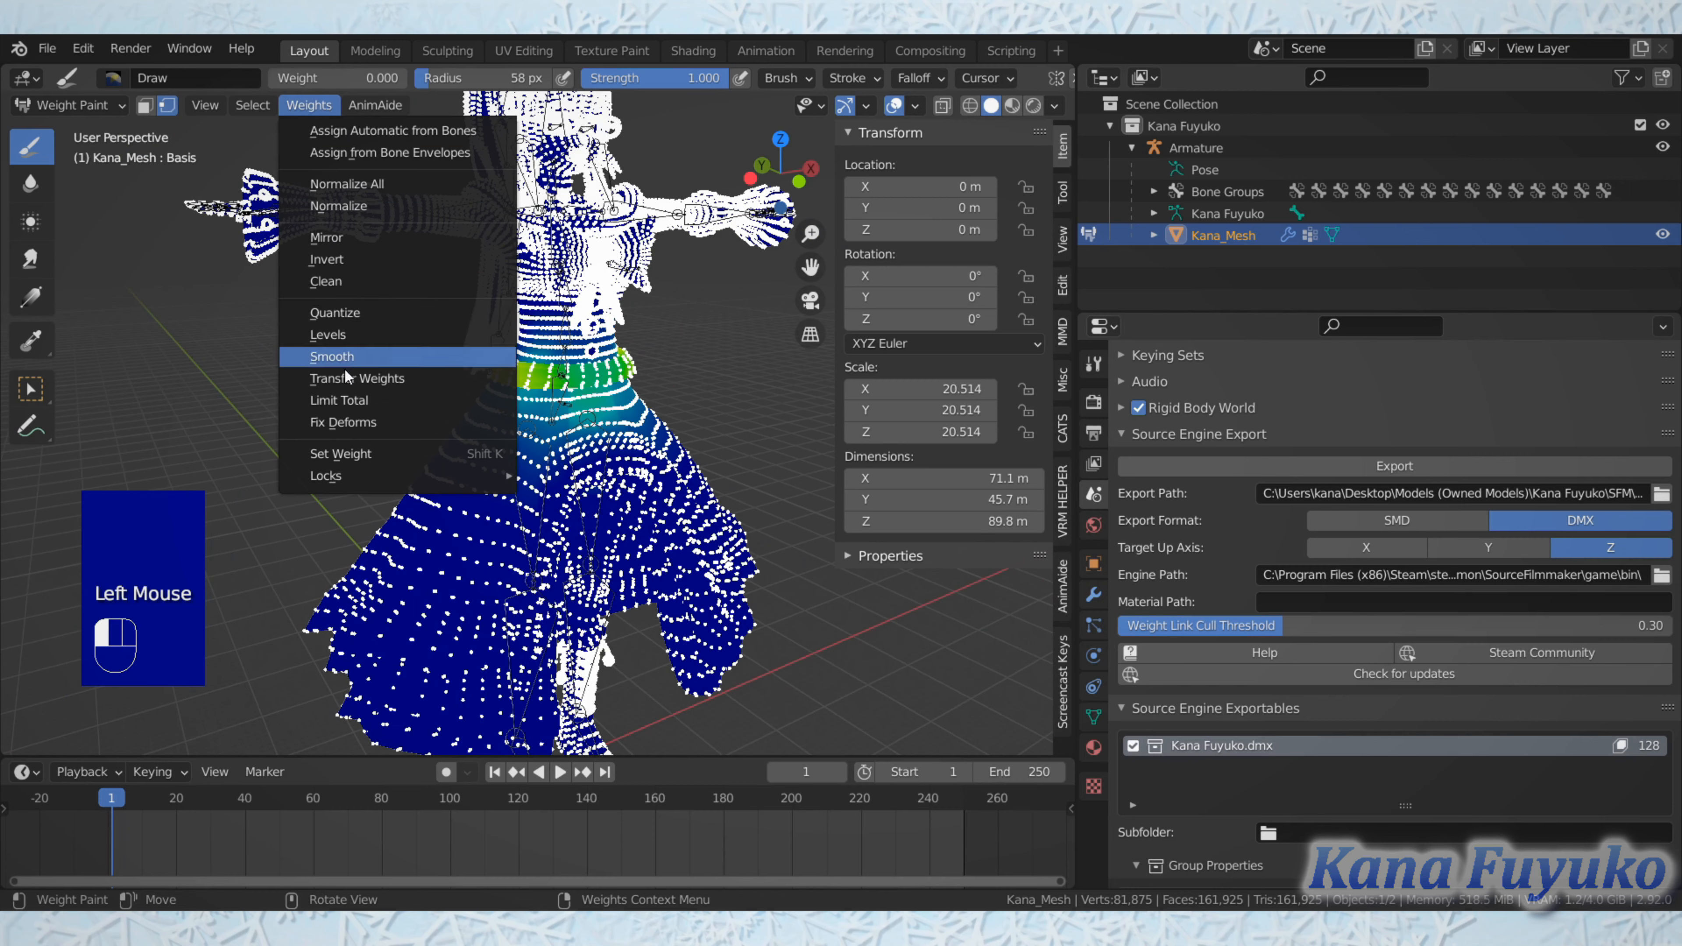
{"action": "left_click", "coordinate": [353, 407]}
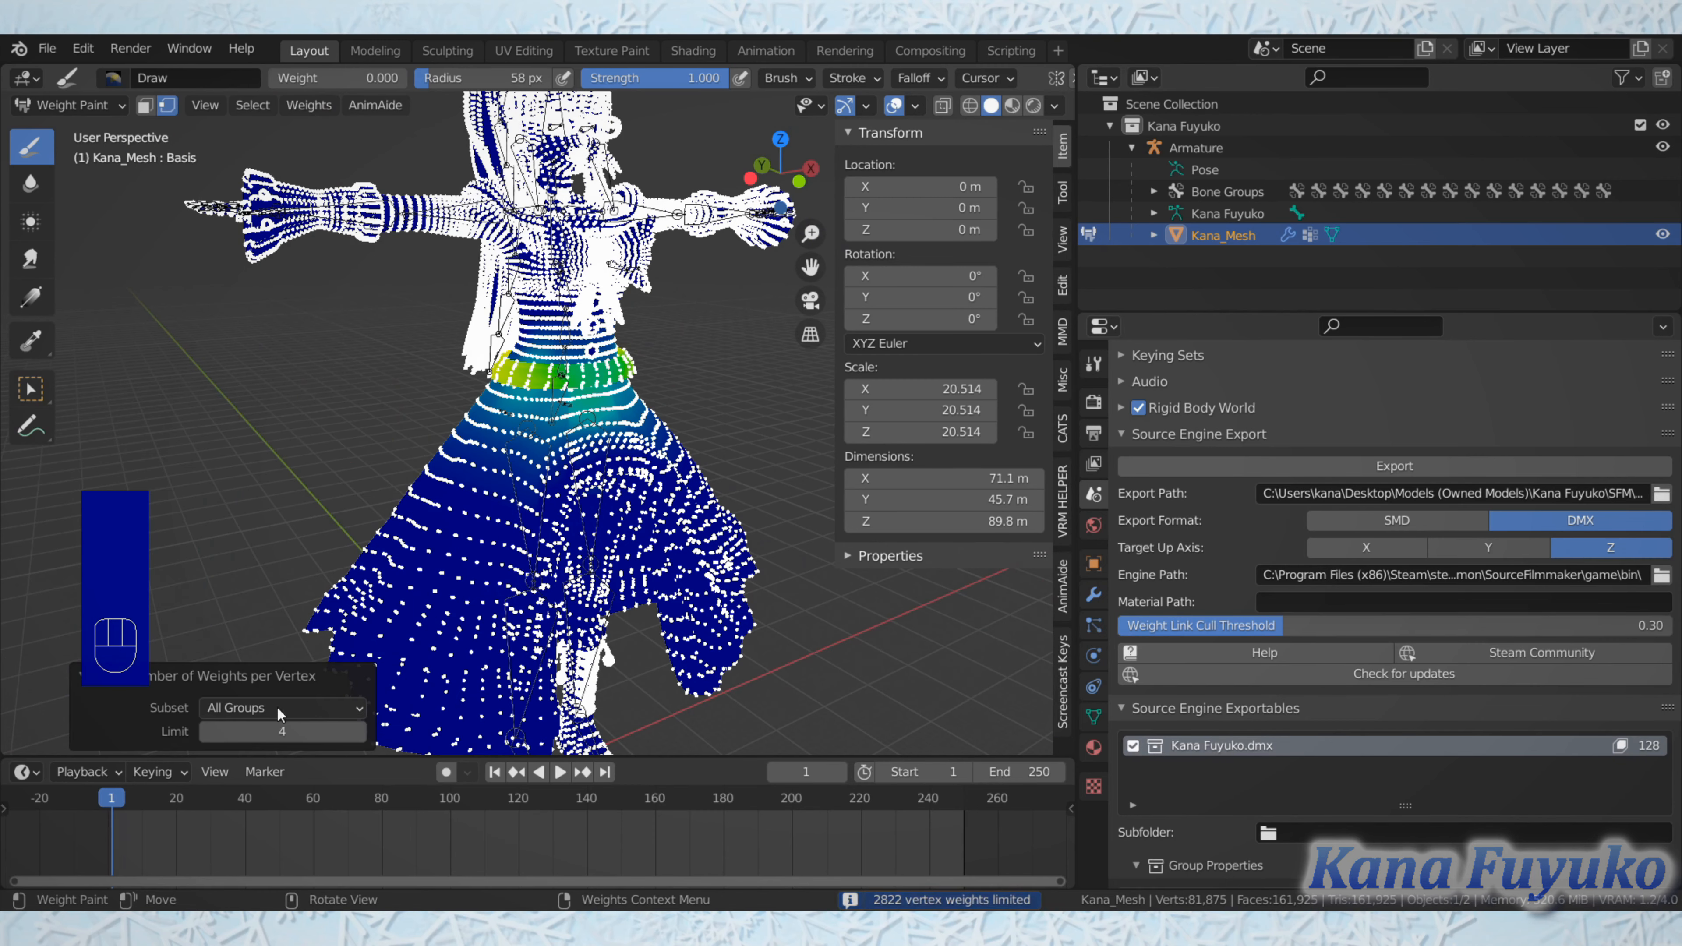
{"action": "left_click", "coordinate": [87, 98]}
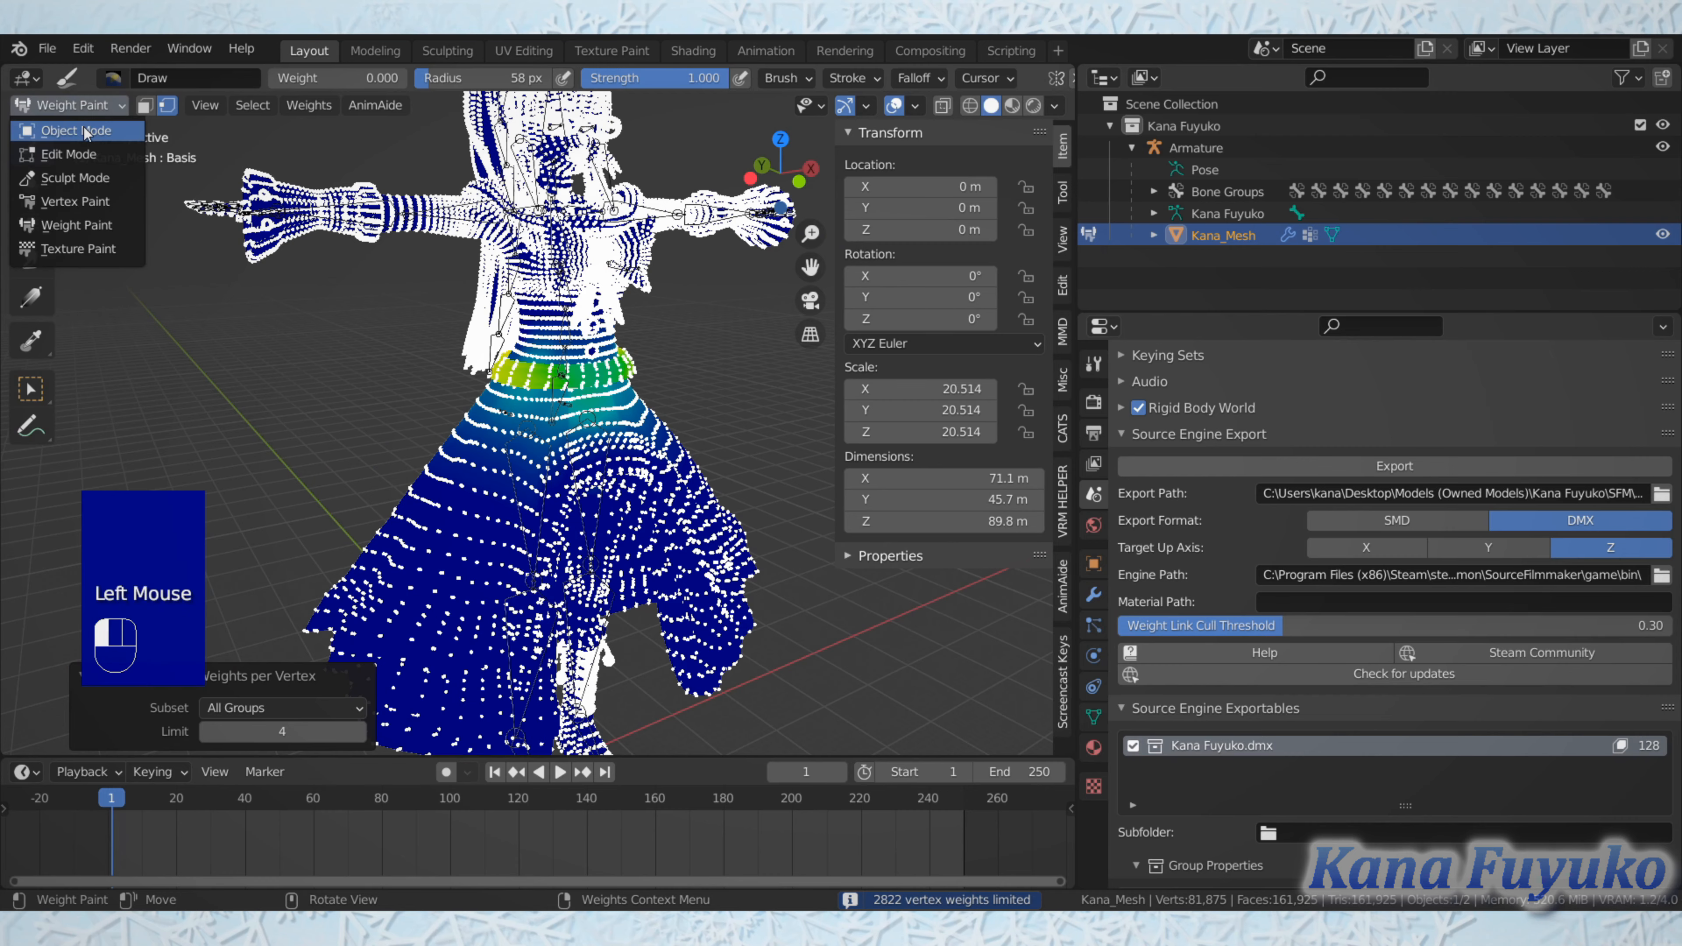
{"action": "middle_click_drag", "start_coordinate": [639, 471], "coordinate": [606, 536]}
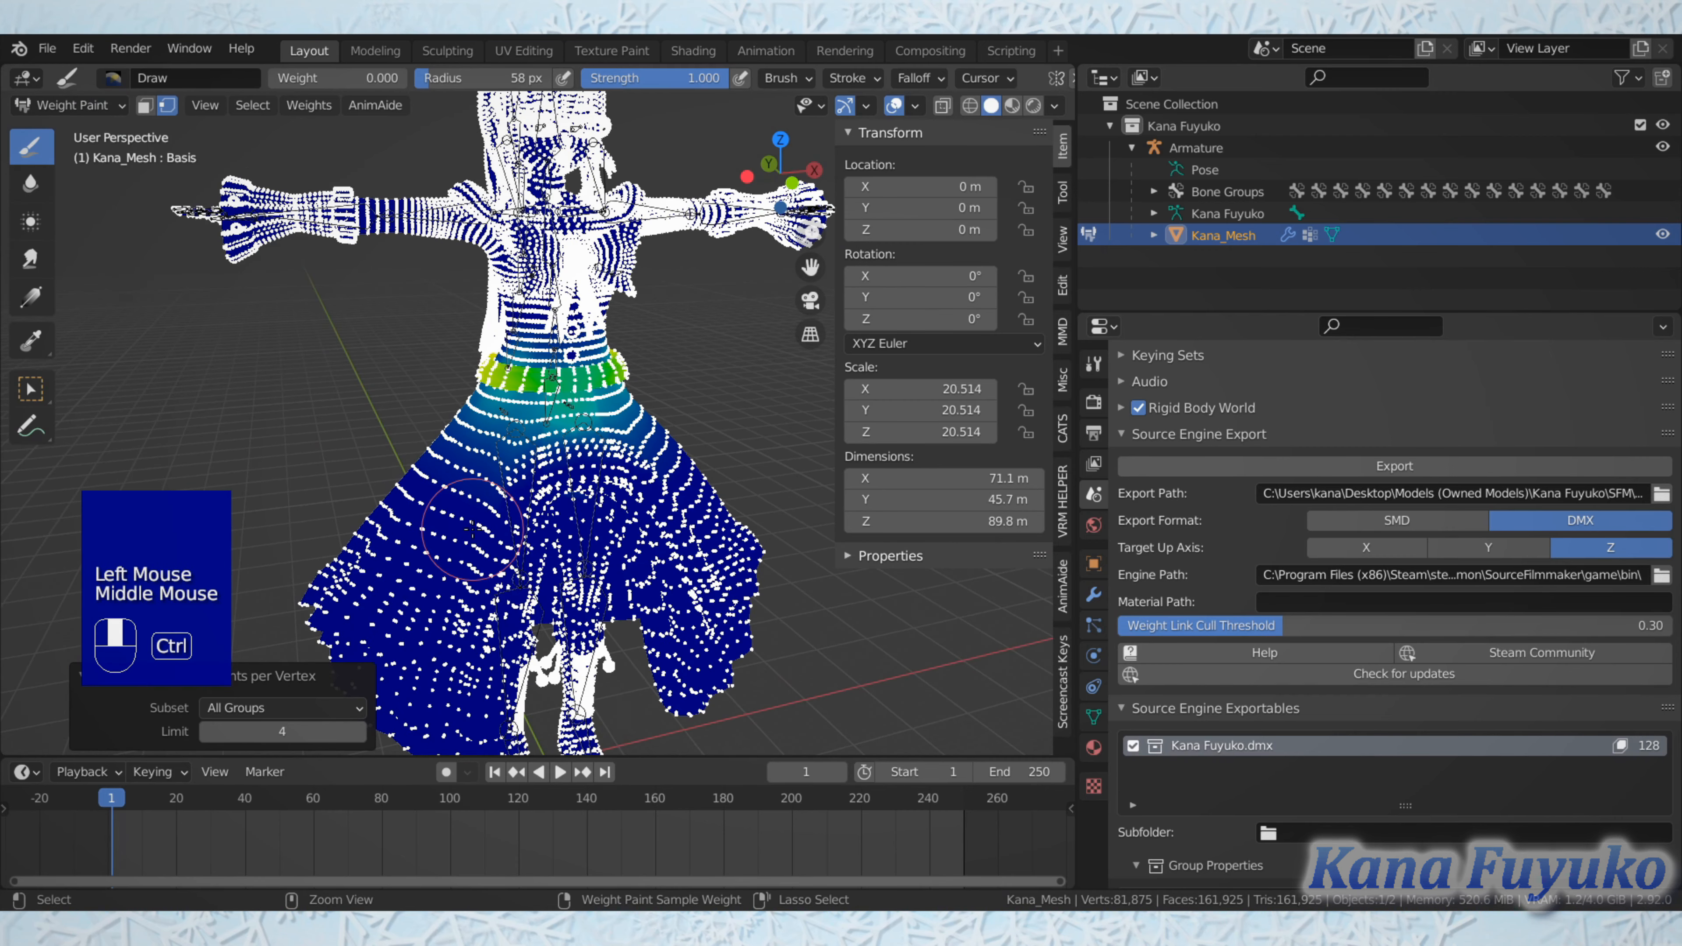
Step: Undo the vertex weight limit and return the character mesh to Object Mode
{"action": "key", "text": "ctrl+z"}
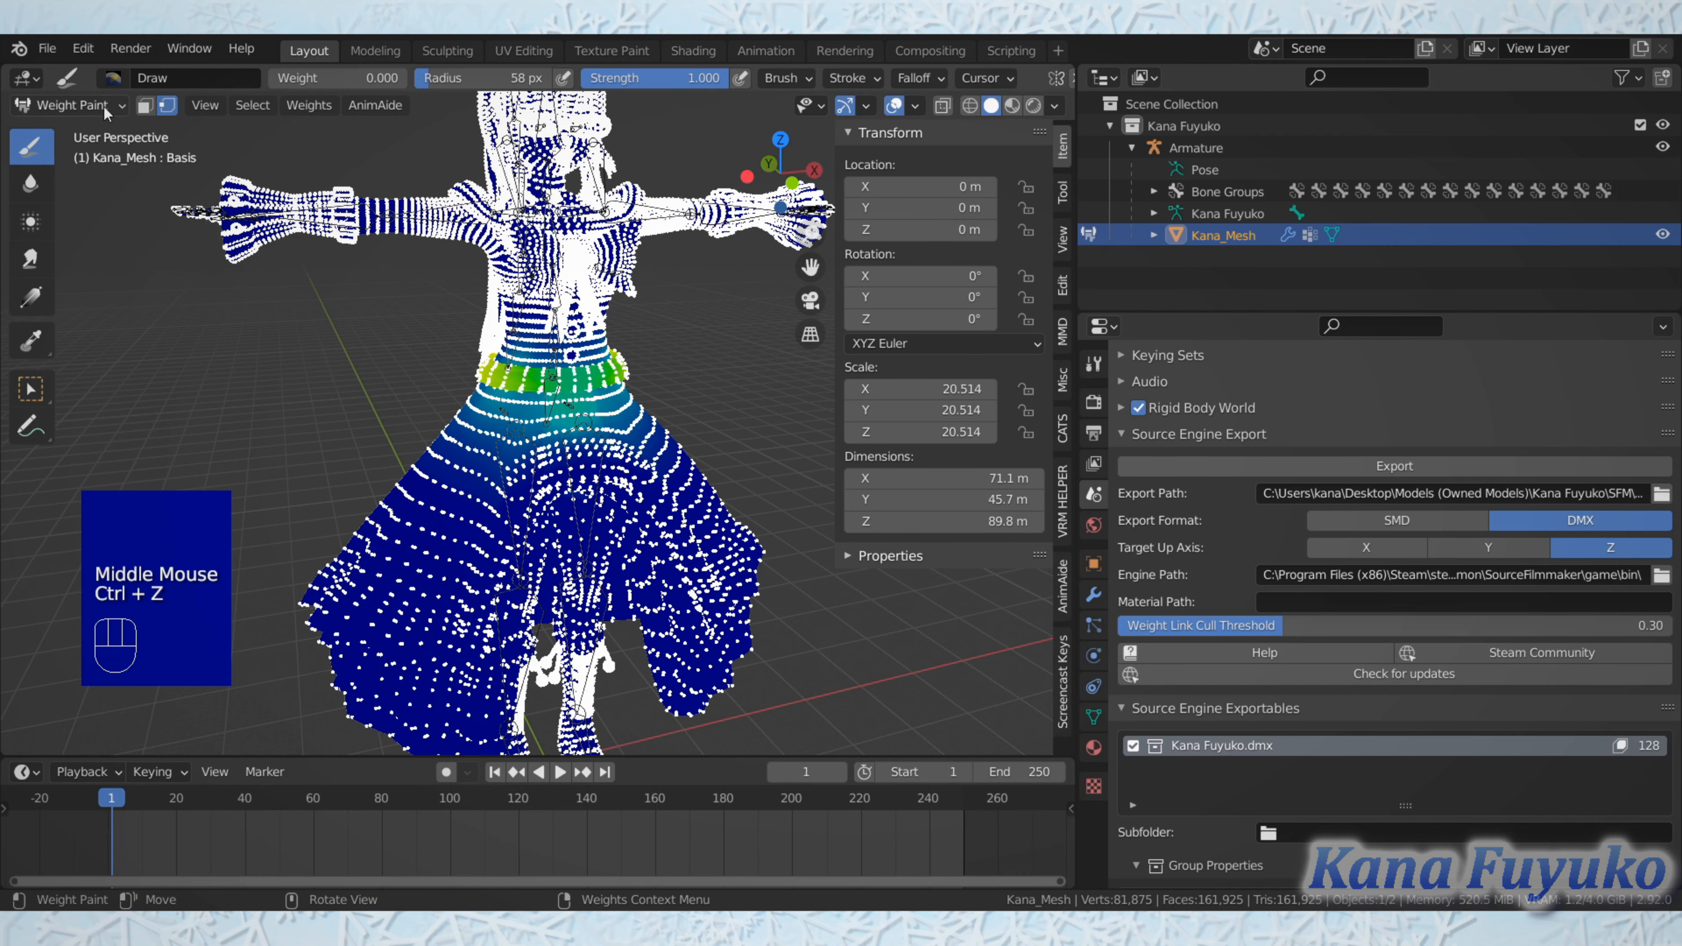
{"action": "left_click", "coordinate": [72, 105]}
{"action": "left_click", "coordinate": [101, 131]}
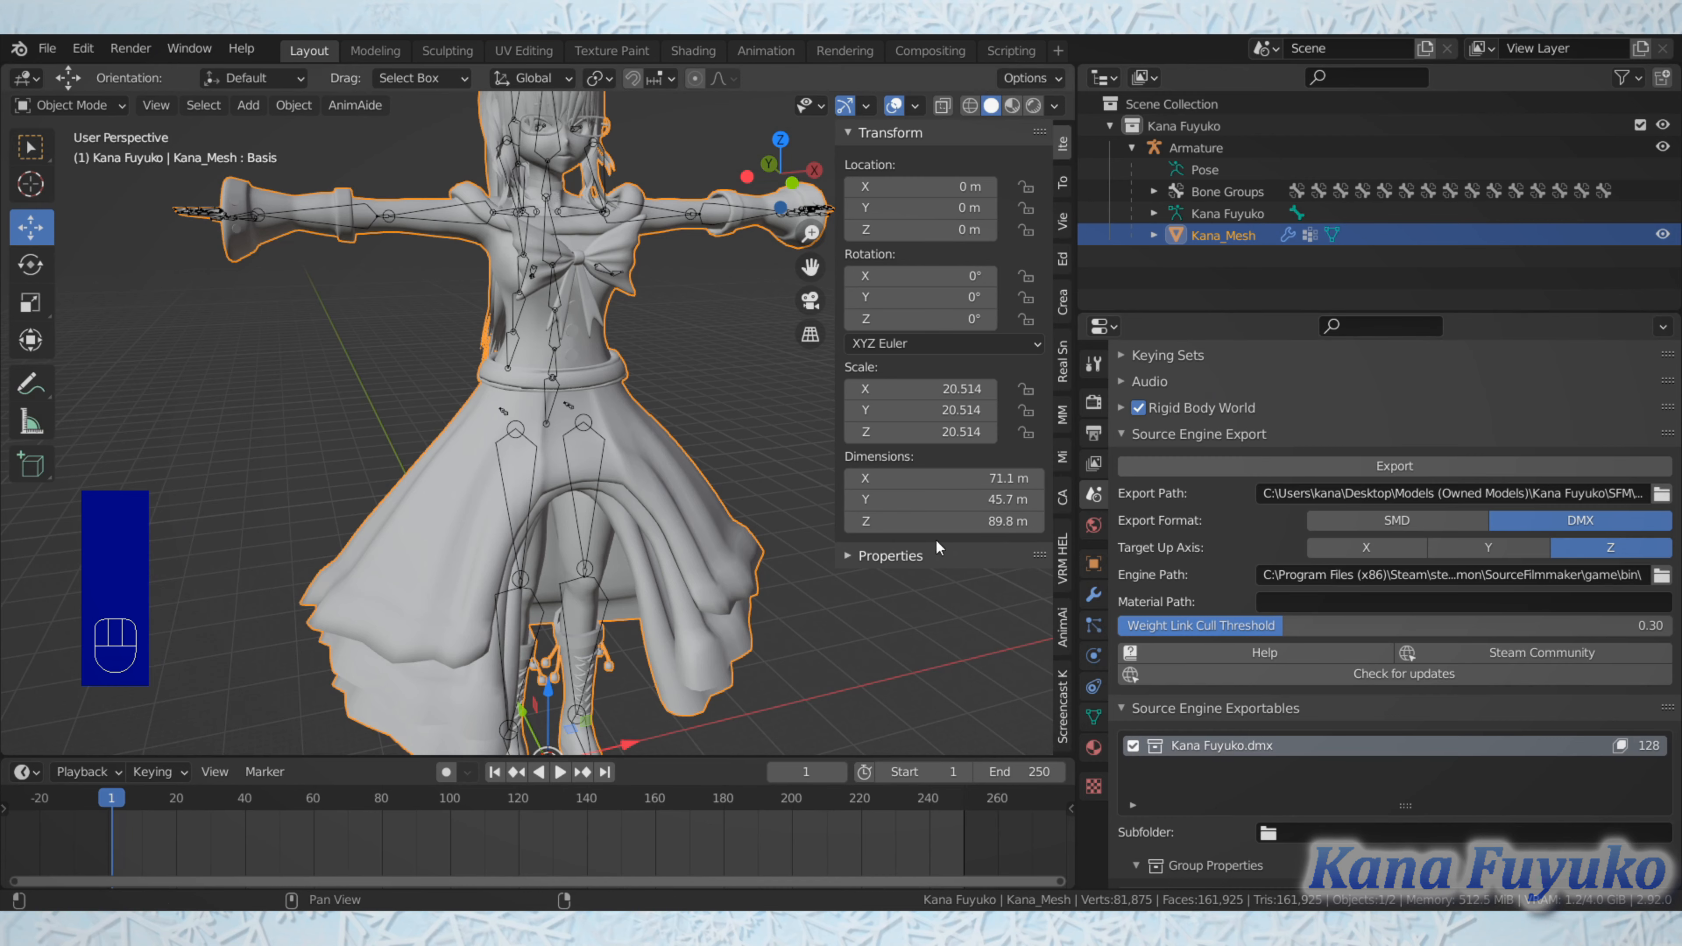
{"action": "middle_click_drag", "start_coordinate": [556, 402], "coordinate": [457, 397]}
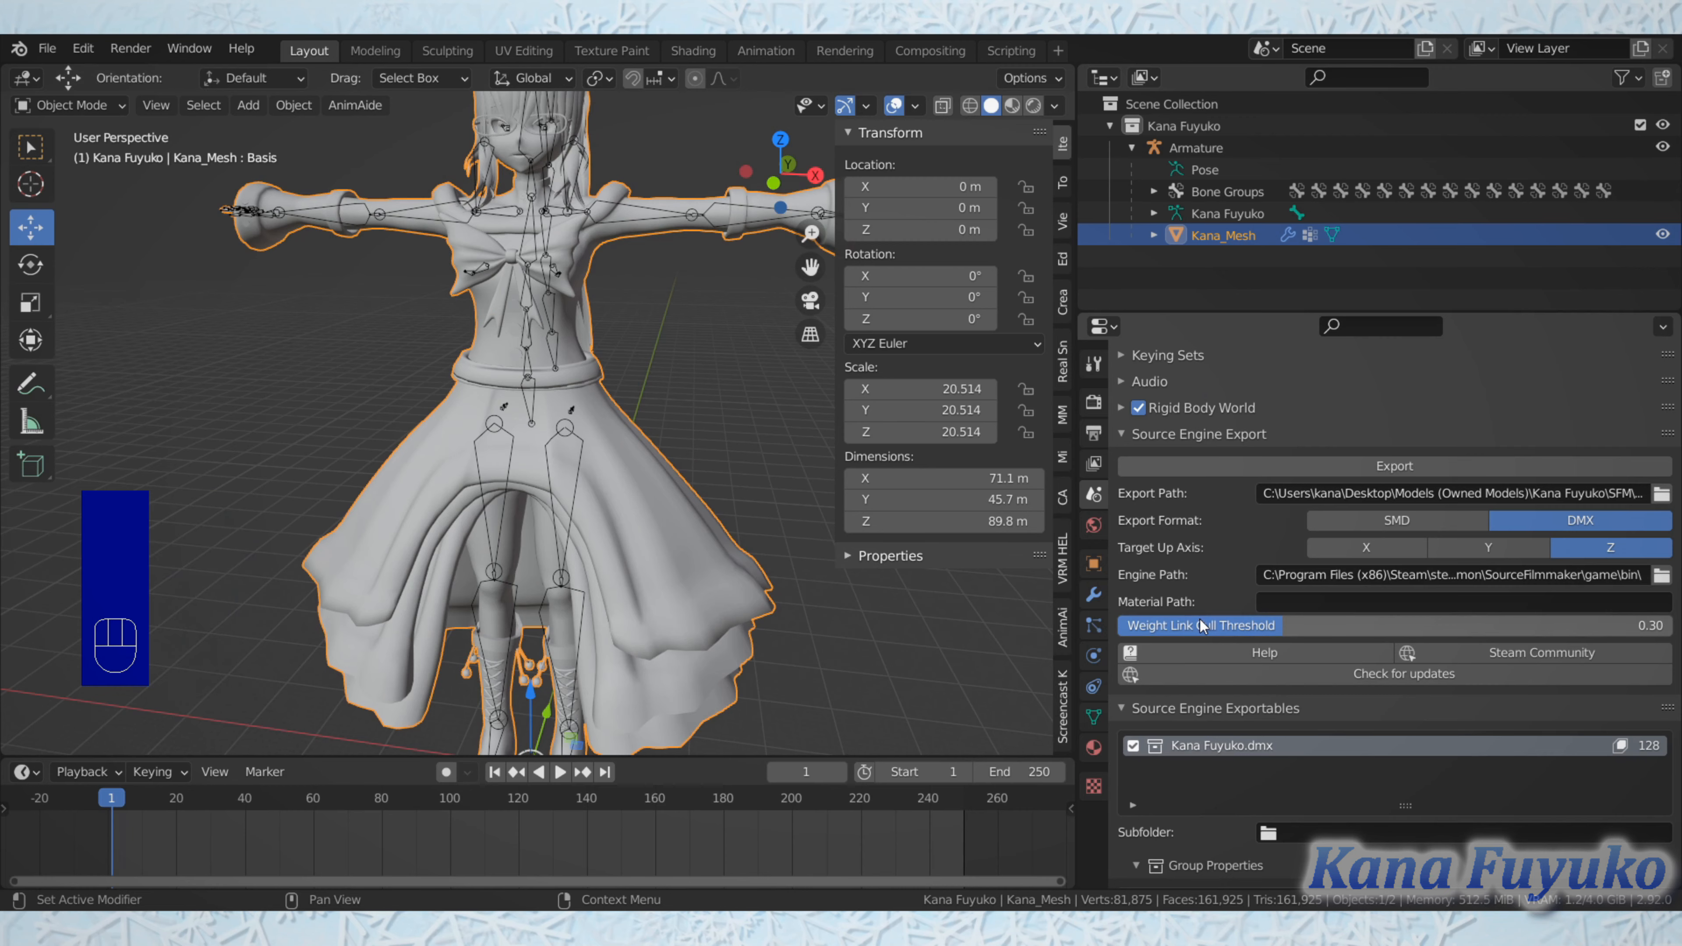
{"action": "scroll", "coordinate": [642, 453], "scroll_direction": "down", "scroll_amount": 2}
{"action": "middle_click_drag", "start_coordinate": [642, 453], "coordinate": [682, 443]}
{"action": "scroll", "coordinate": [681, 446], "scroll_direction": "up", "scroll_amount": 3}
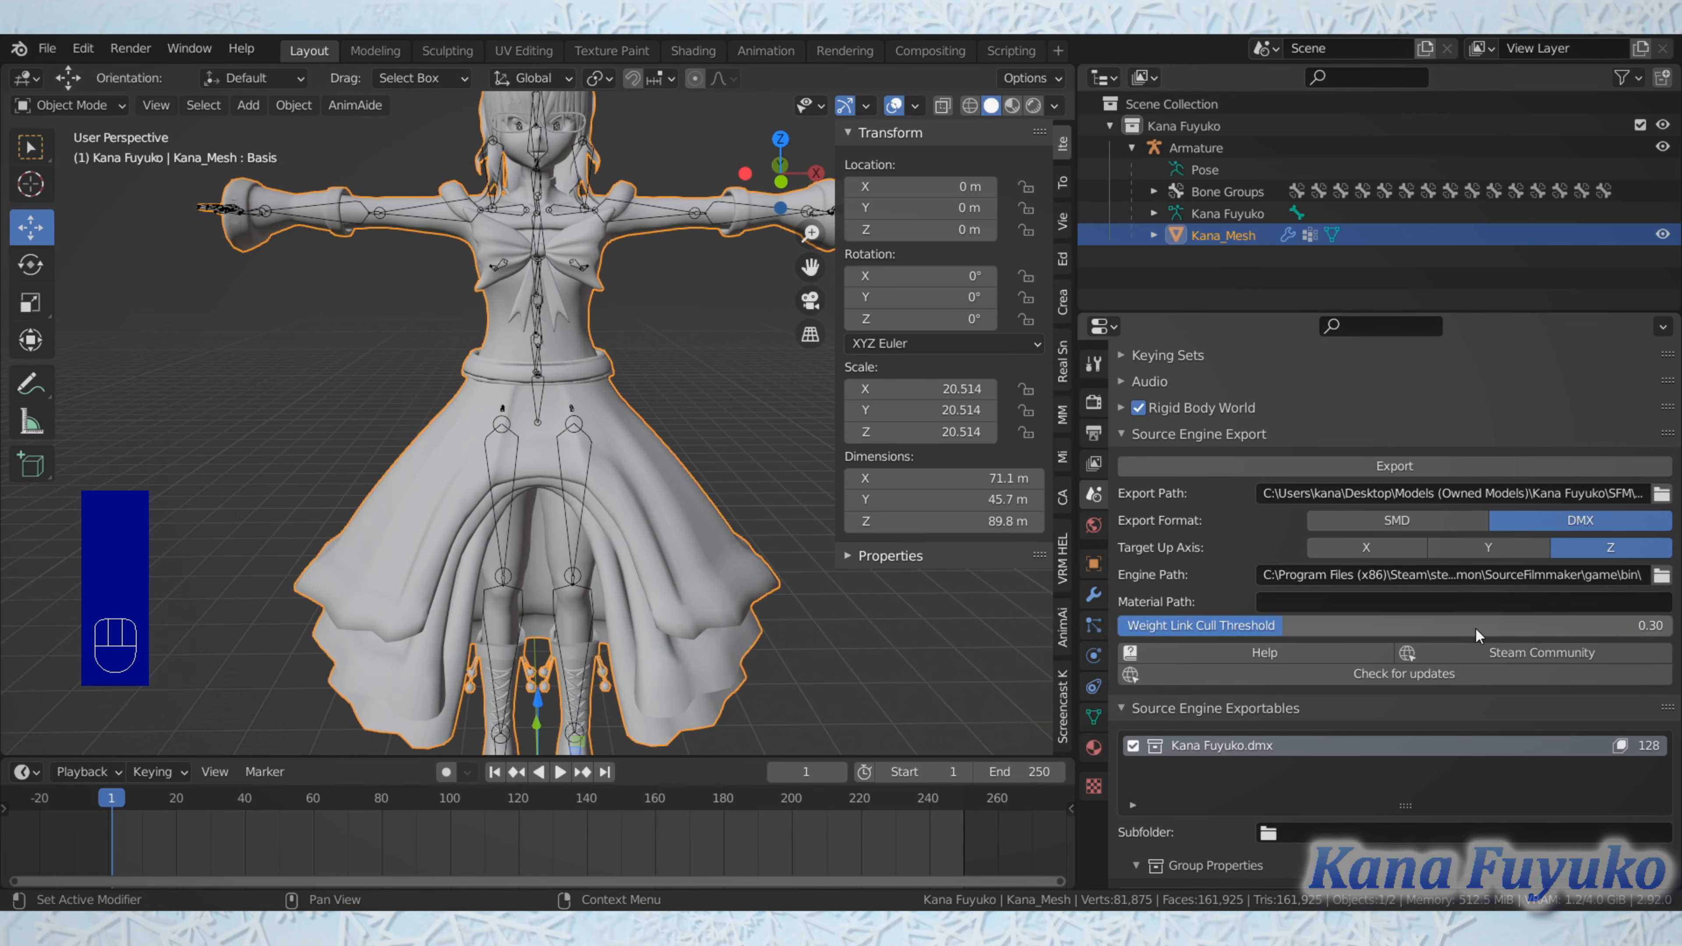
{"action": "scroll", "coordinate": [646, 503], "scroll_direction": "down", "scroll_amount": 2}
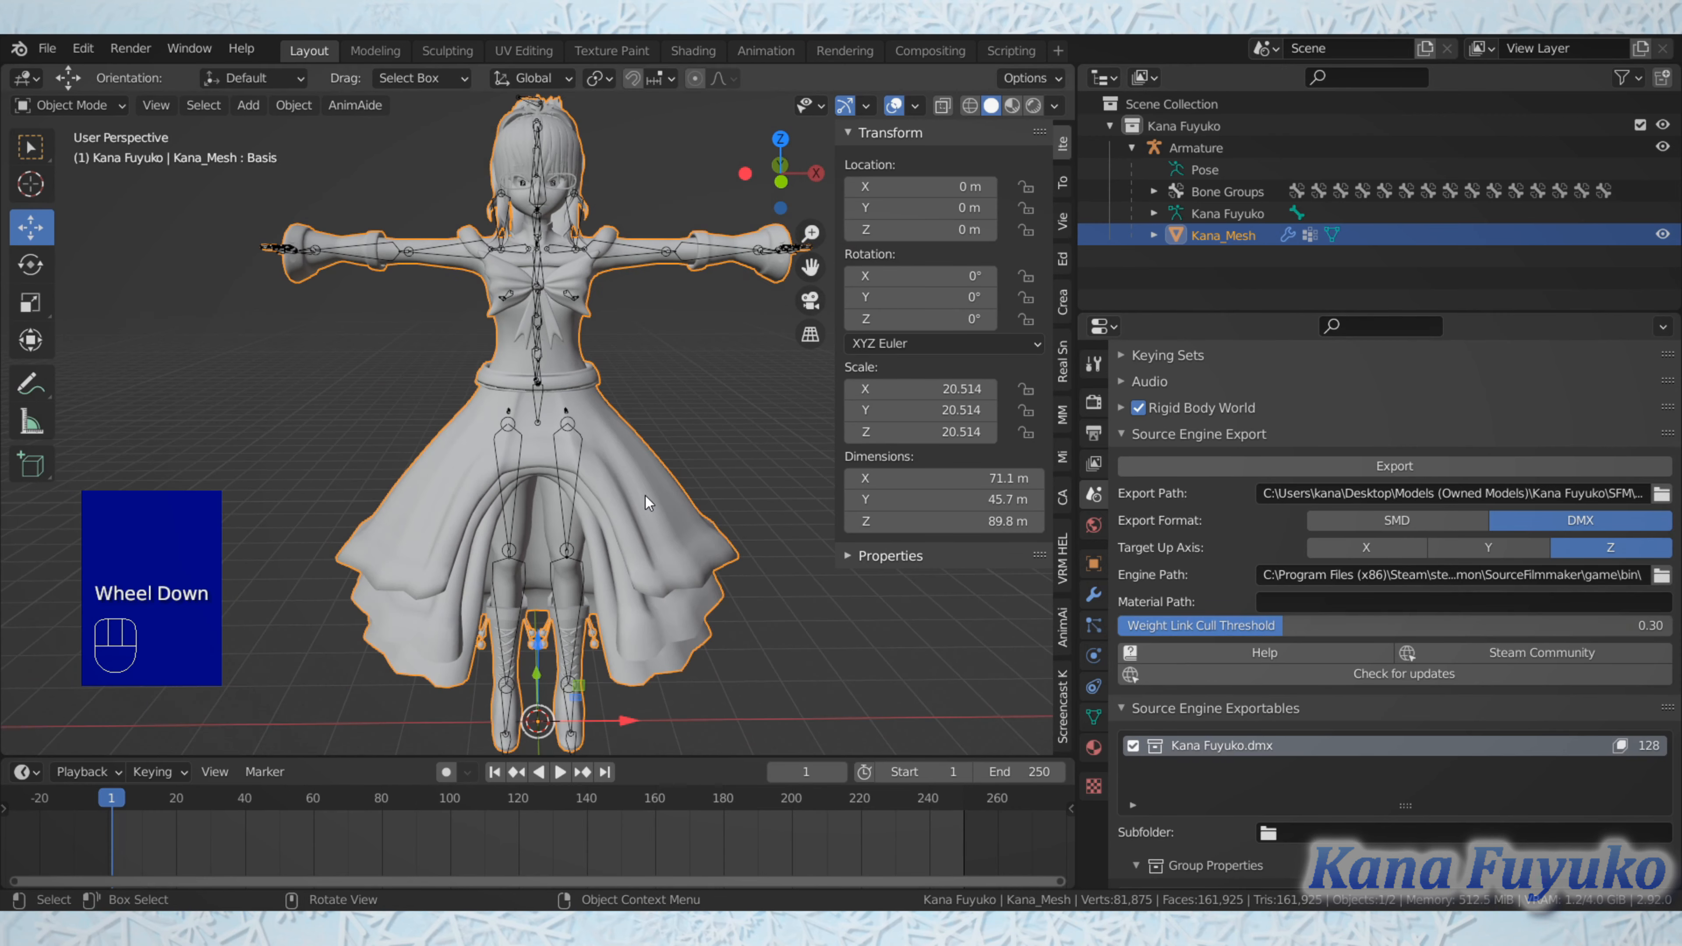
{"action": "mouse_move", "coordinate": [646, 496]}
{"action": "middle_mouse_down", "text": "shift"}
{"action": "mouse_move", "coordinate": [631, 467]}
{"action": "mouse_move", "coordinate": [623, 519]}
{"action": "middle_mouse_up", "text": "shift"}
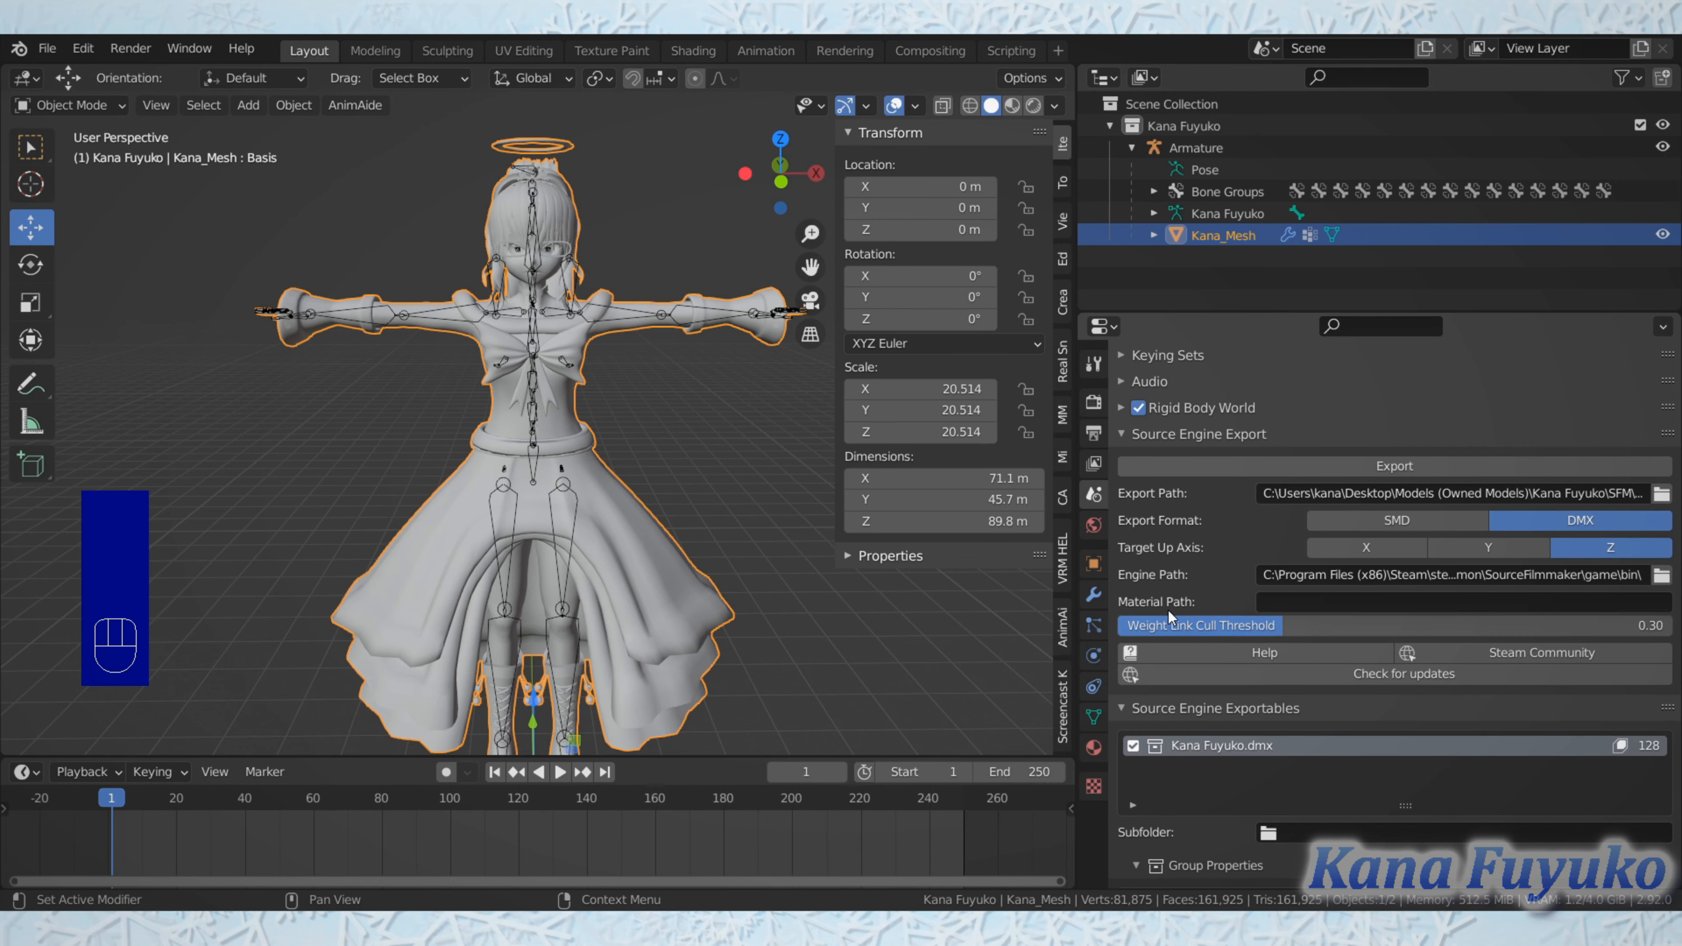
{"action": "scroll", "coordinate": [538, 481], "scroll_direction": "up", "scroll_amount": 3}
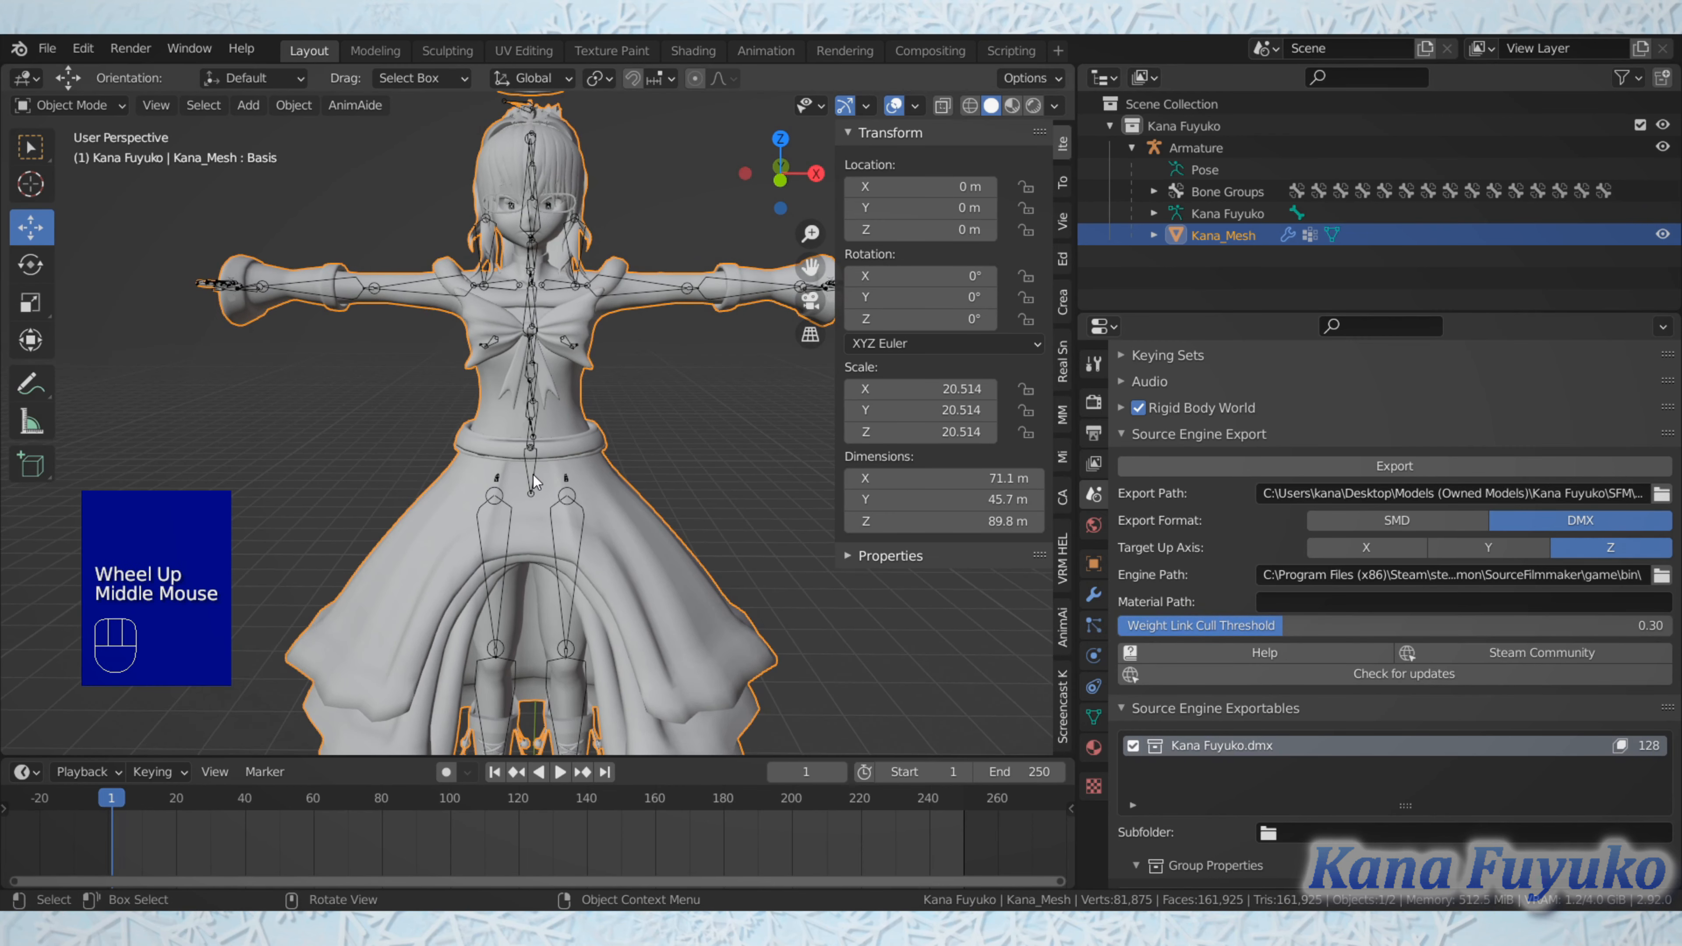
Step: Check for Source Tools updates and view the Source Engine Exportables settings for the character's DMX
{"action": "scroll", "coordinate": [1148, 518], "scroll_direction": "down", "scroll_amount": 2}
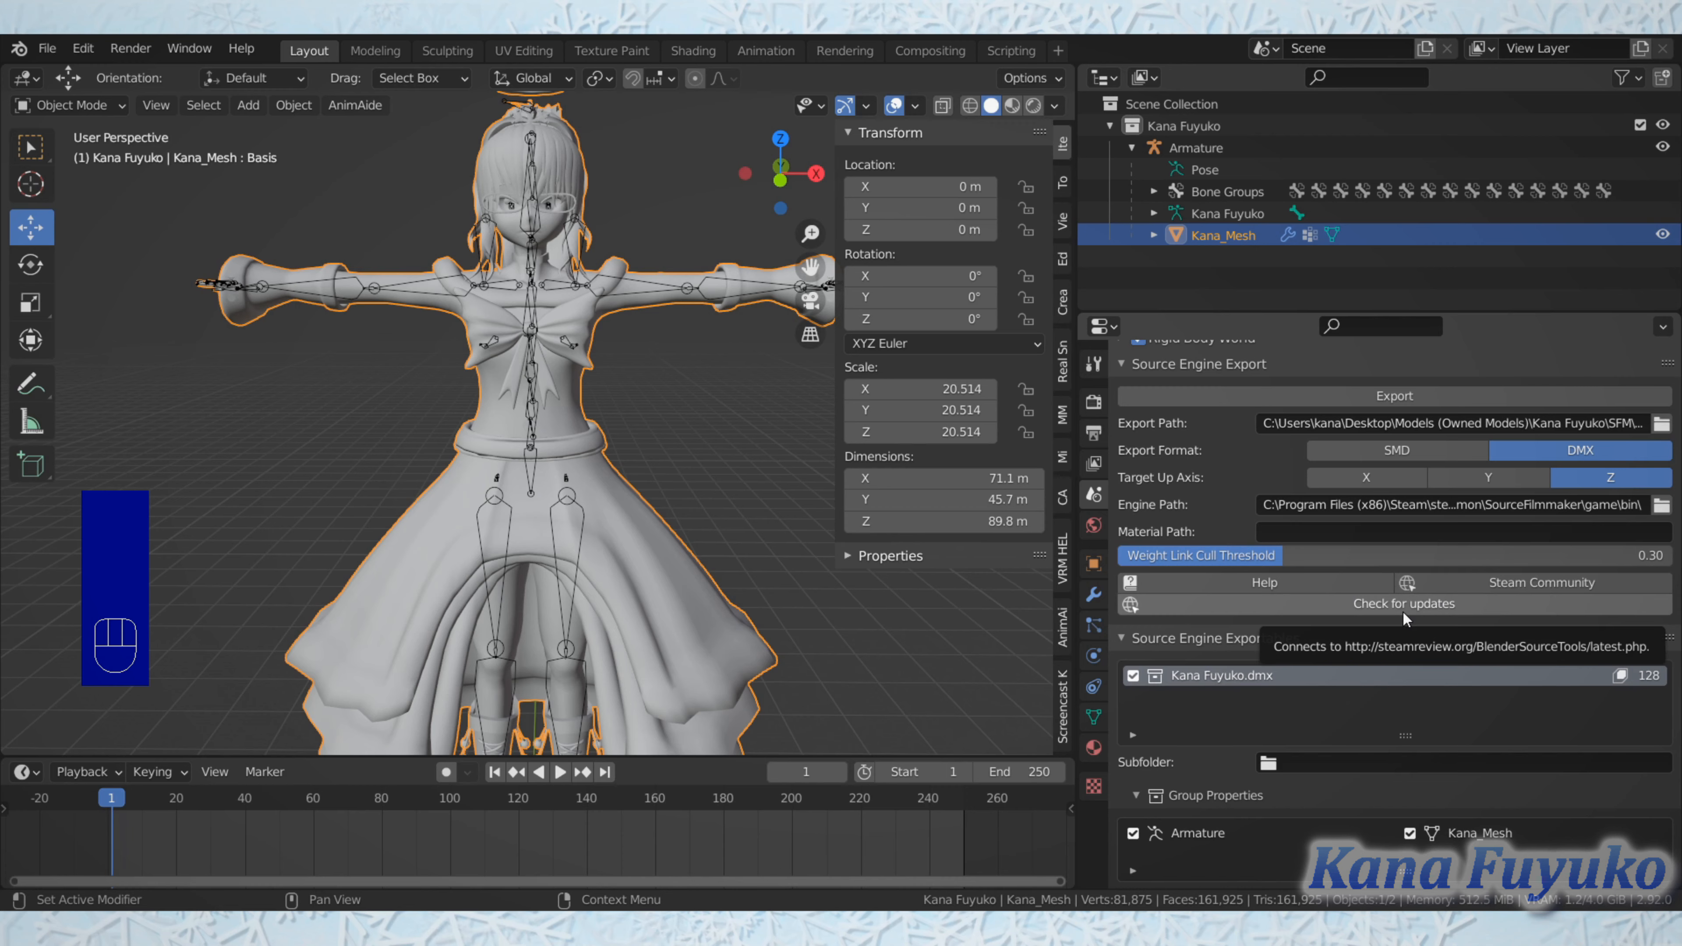
{"action": "left_click", "coordinate": [1387, 614]}
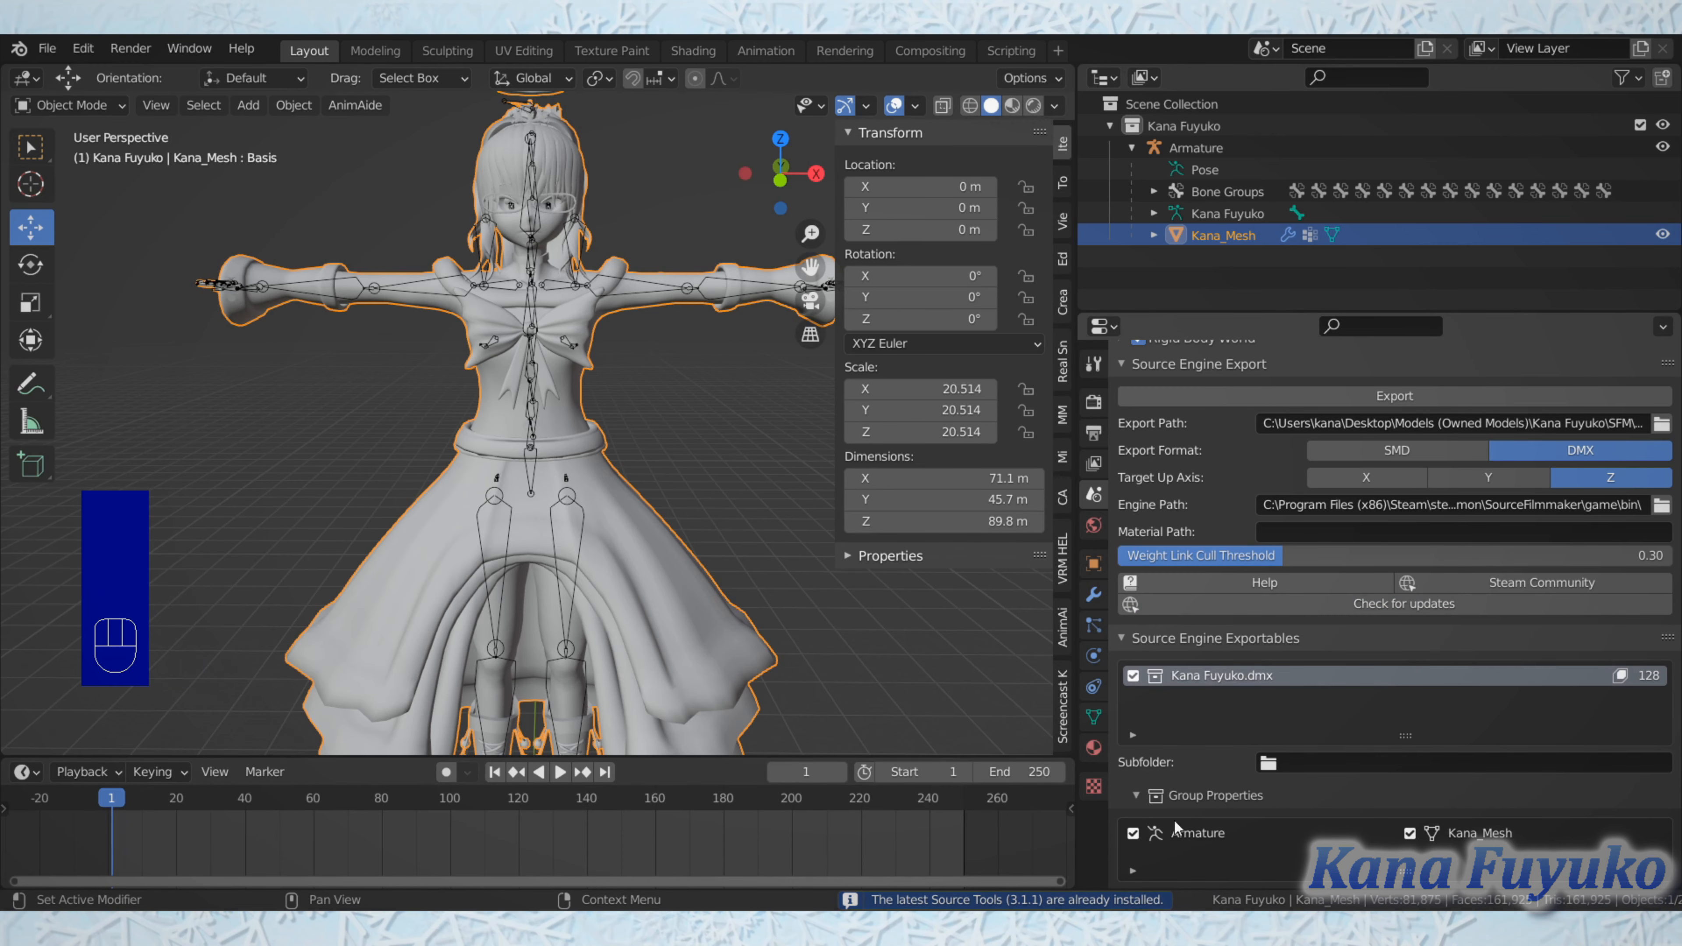
{"action": "scroll", "coordinate": [1370, 504], "scroll_direction": "down", "scroll_amount": 5}
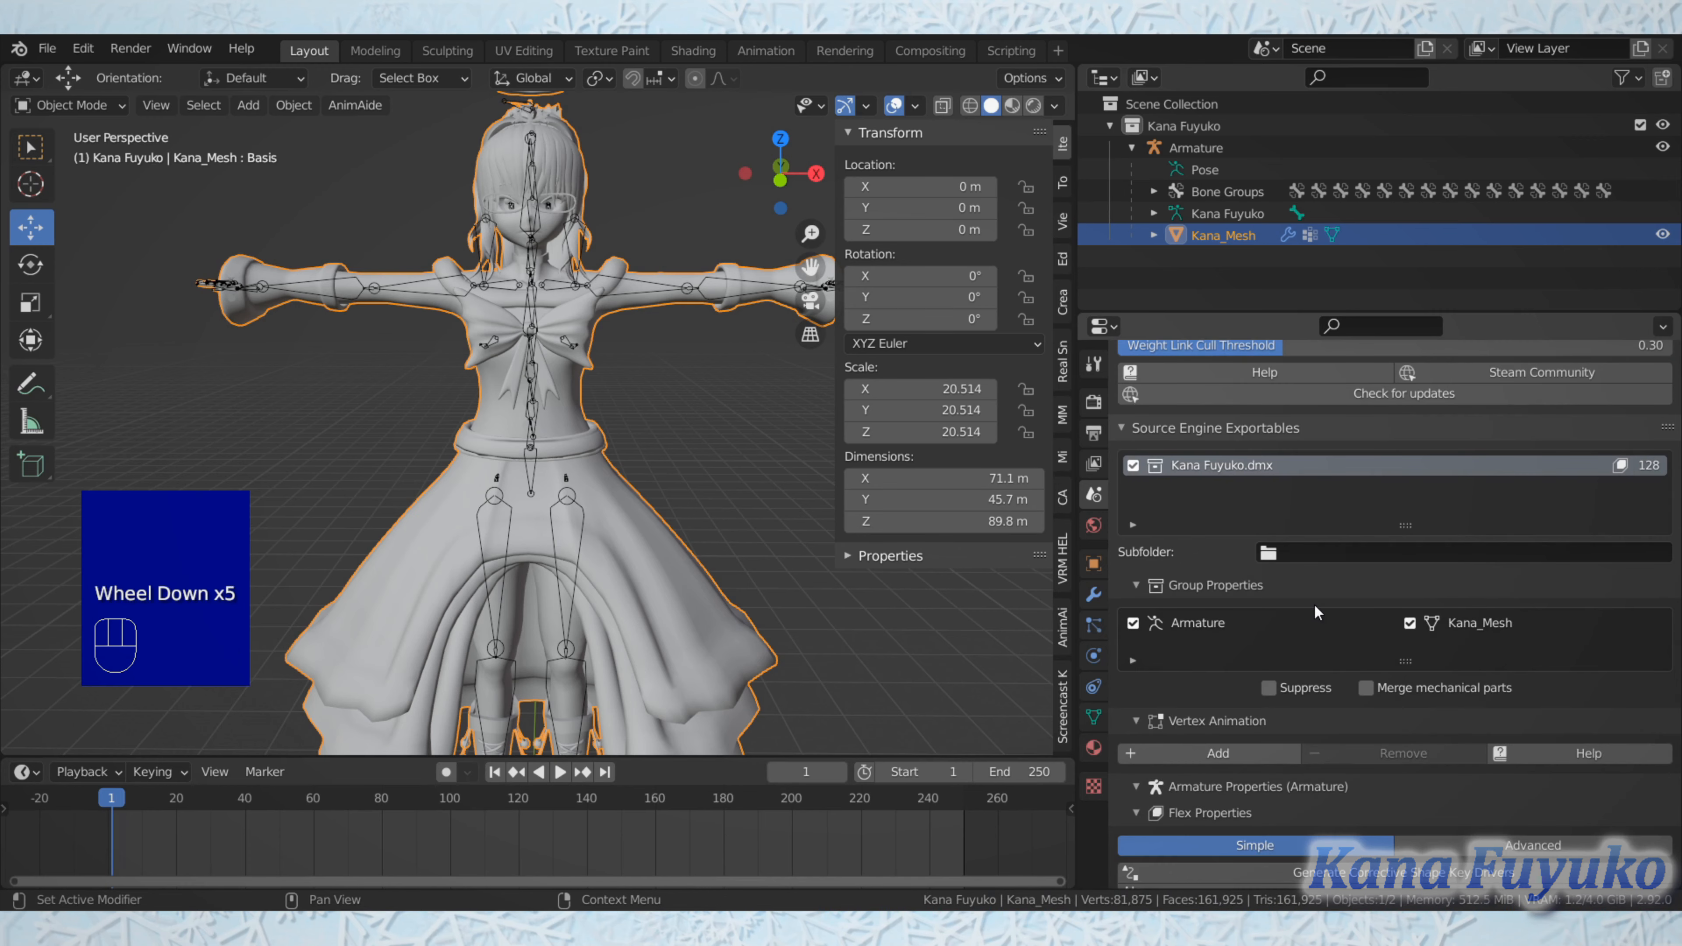
{"action": "scroll", "coordinate": [1326, 478], "scroll_direction": "down", "scroll_amount": 2}
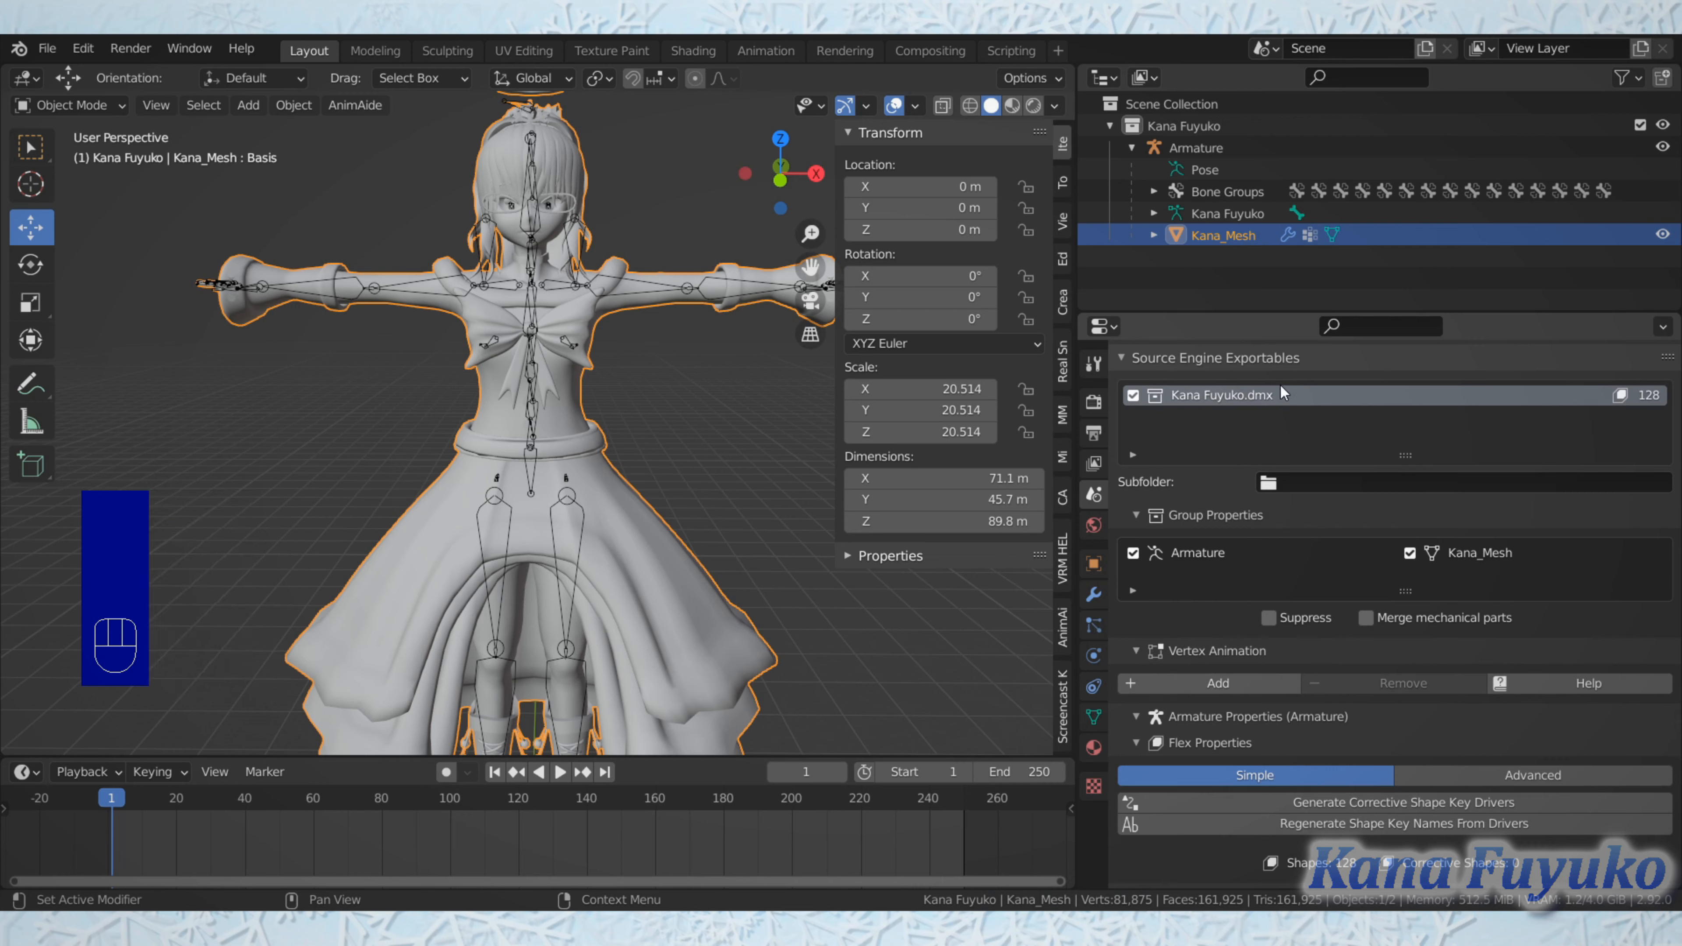
Step: Examine the character's collection and the armature and mesh it contains, comparing them with the DMX exportable
{"action": "left_click", "coordinate": [1108, 124]}
{"action": "left_click", "coordinate": [1106, 121]}
{"action": "left_click", "coordinate": [1106, 121]}
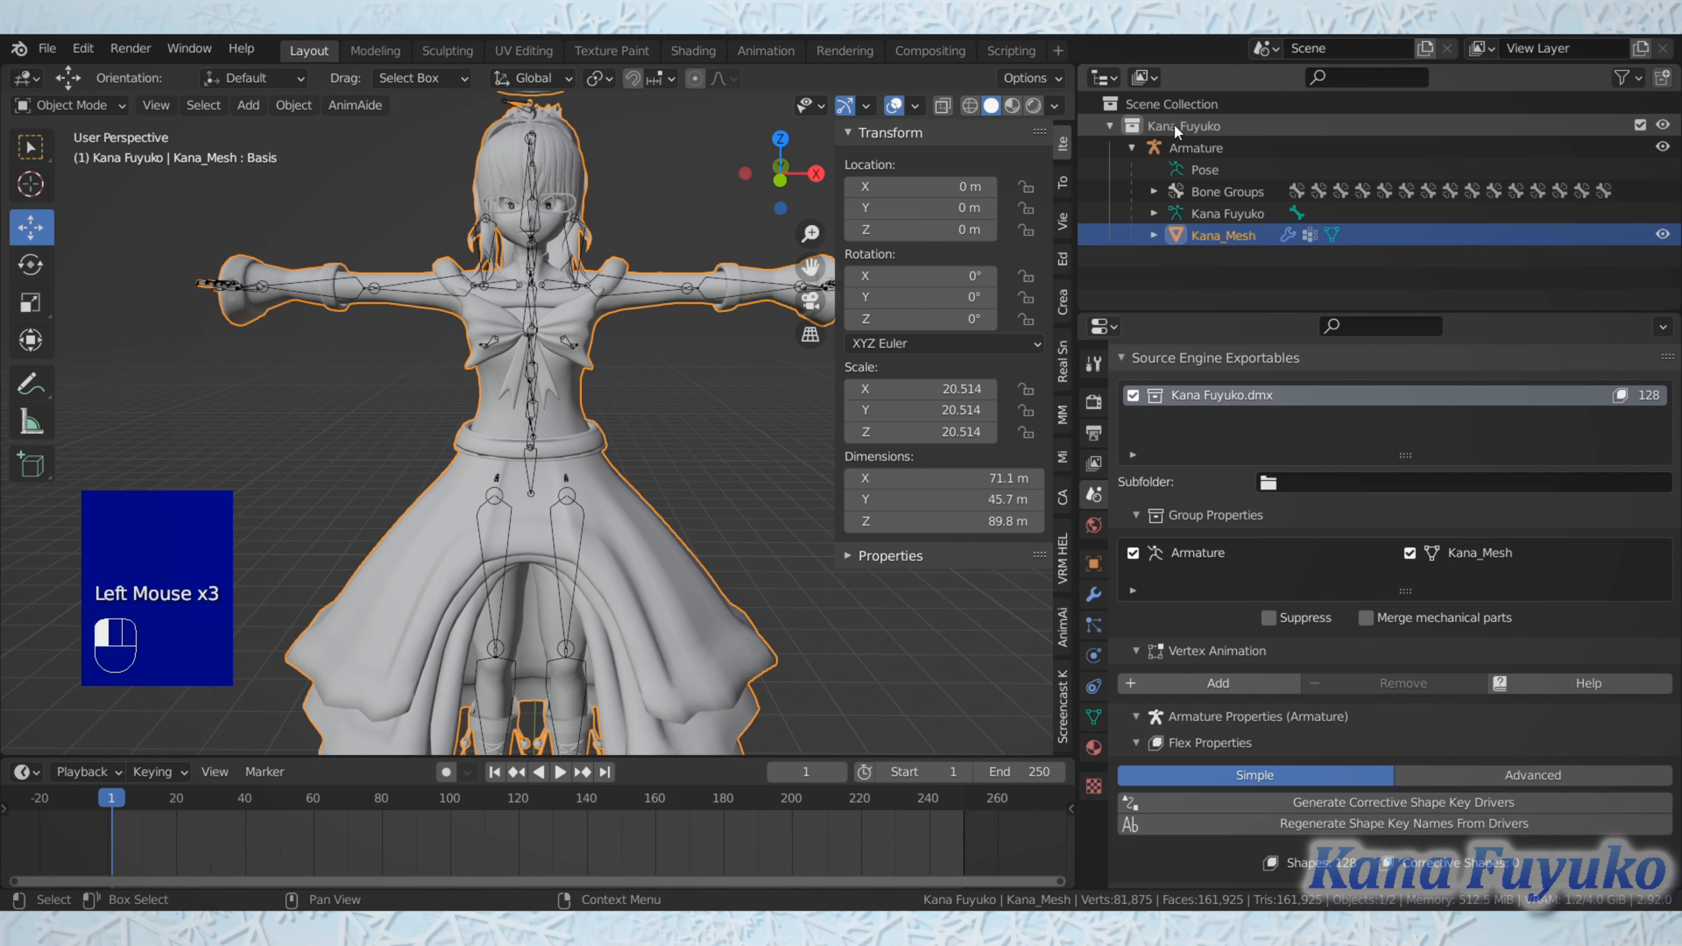
{"action": "left_click", "coordinate": [1173, 124]}
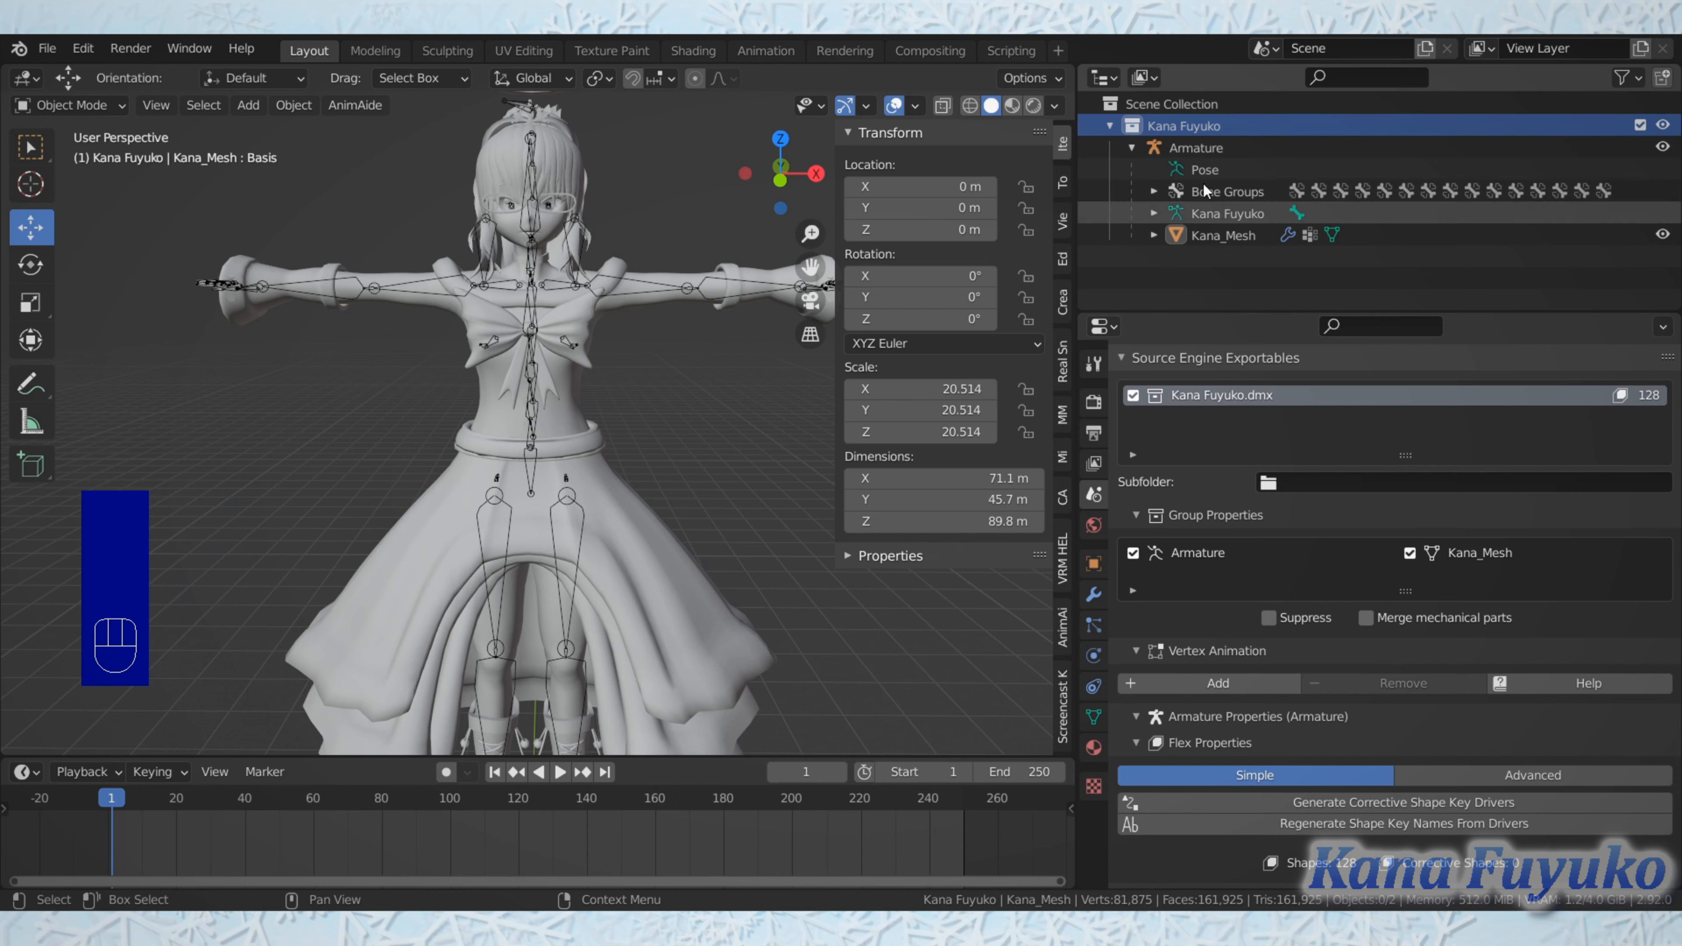
{"action": "left_click", "coordinate": [1192, 148]}
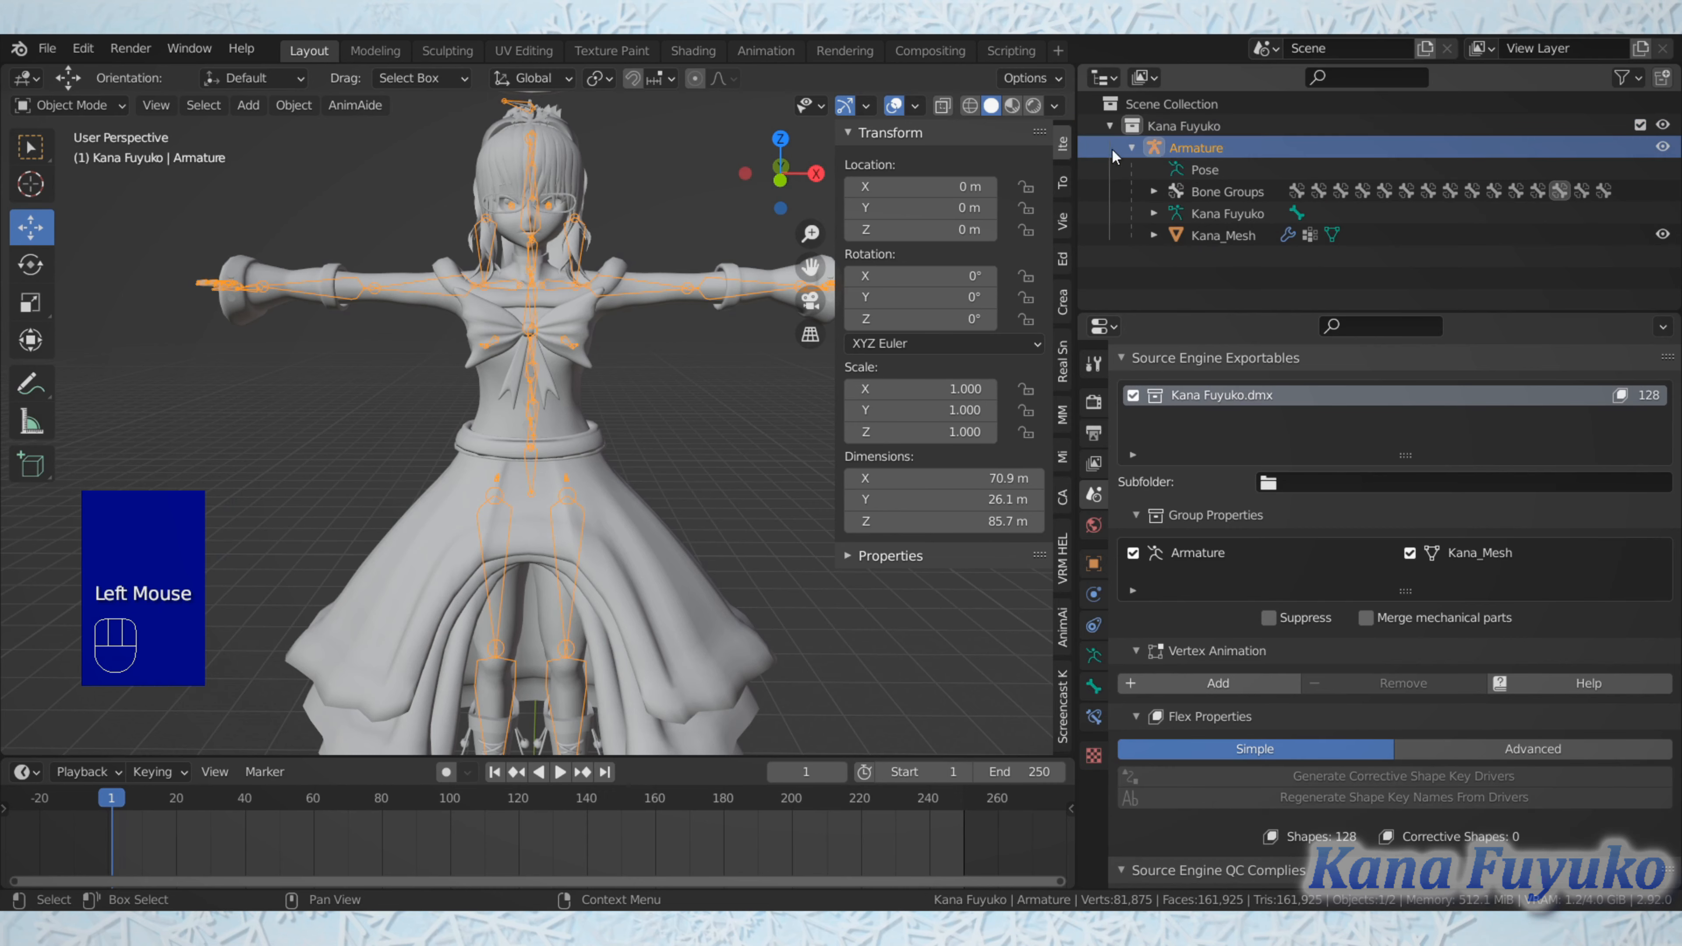
{"action": "left_click", "coordinate": [1333, 240]}
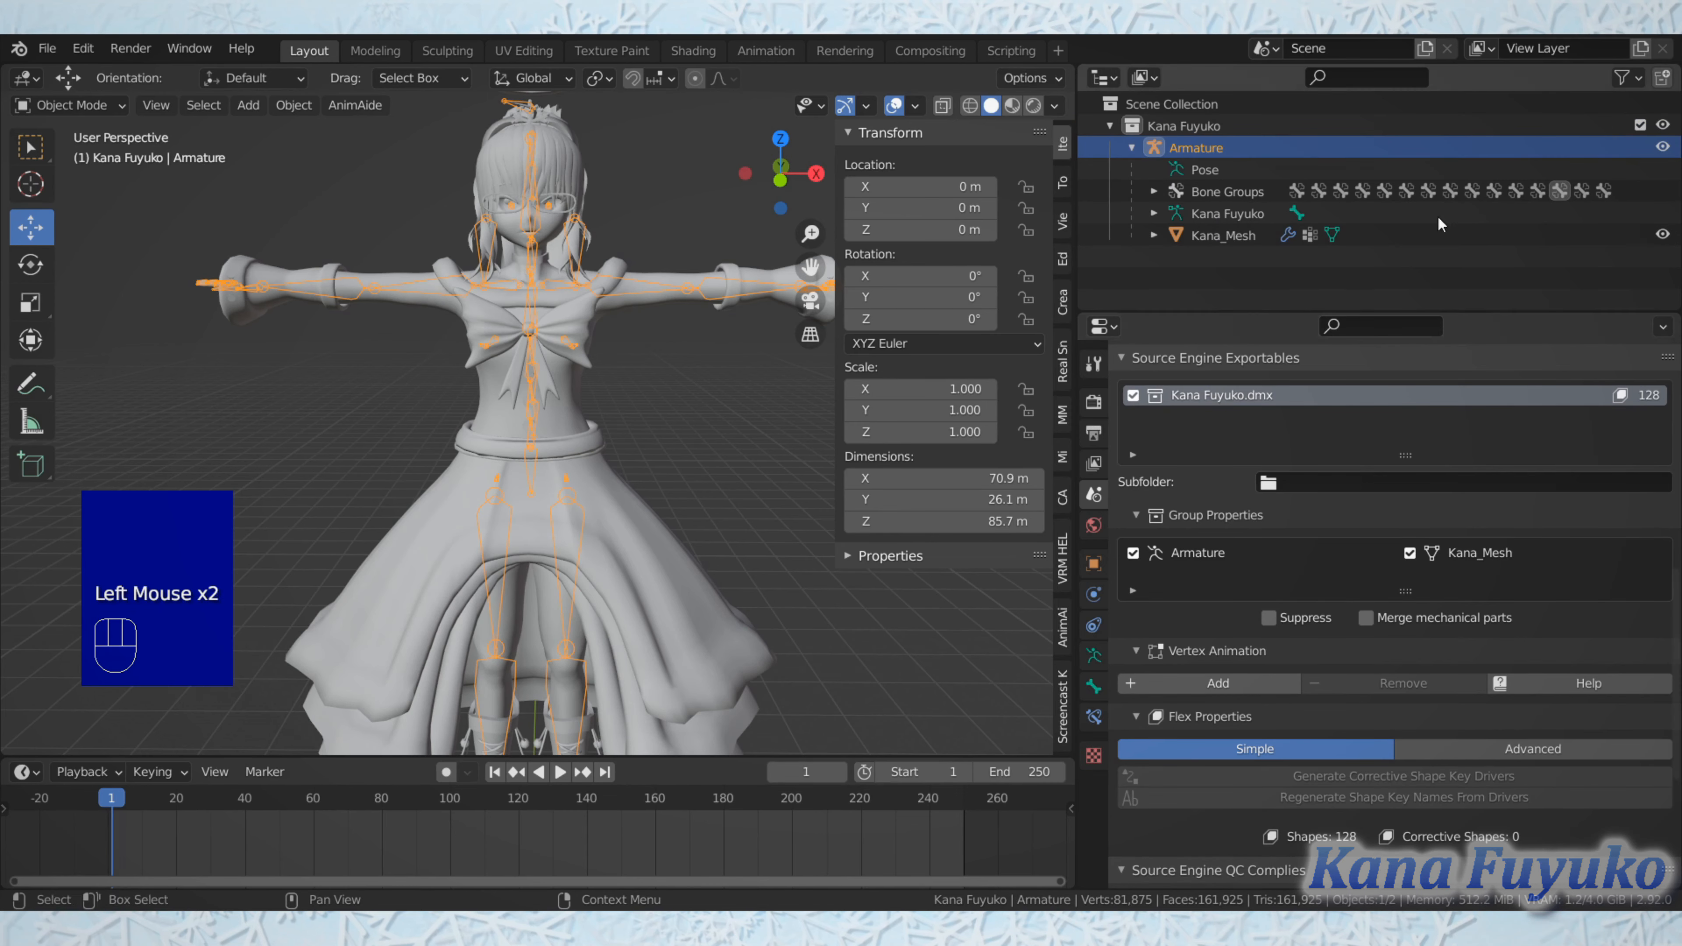
{"action": "left_click", "coordinate": [1192, 126]}
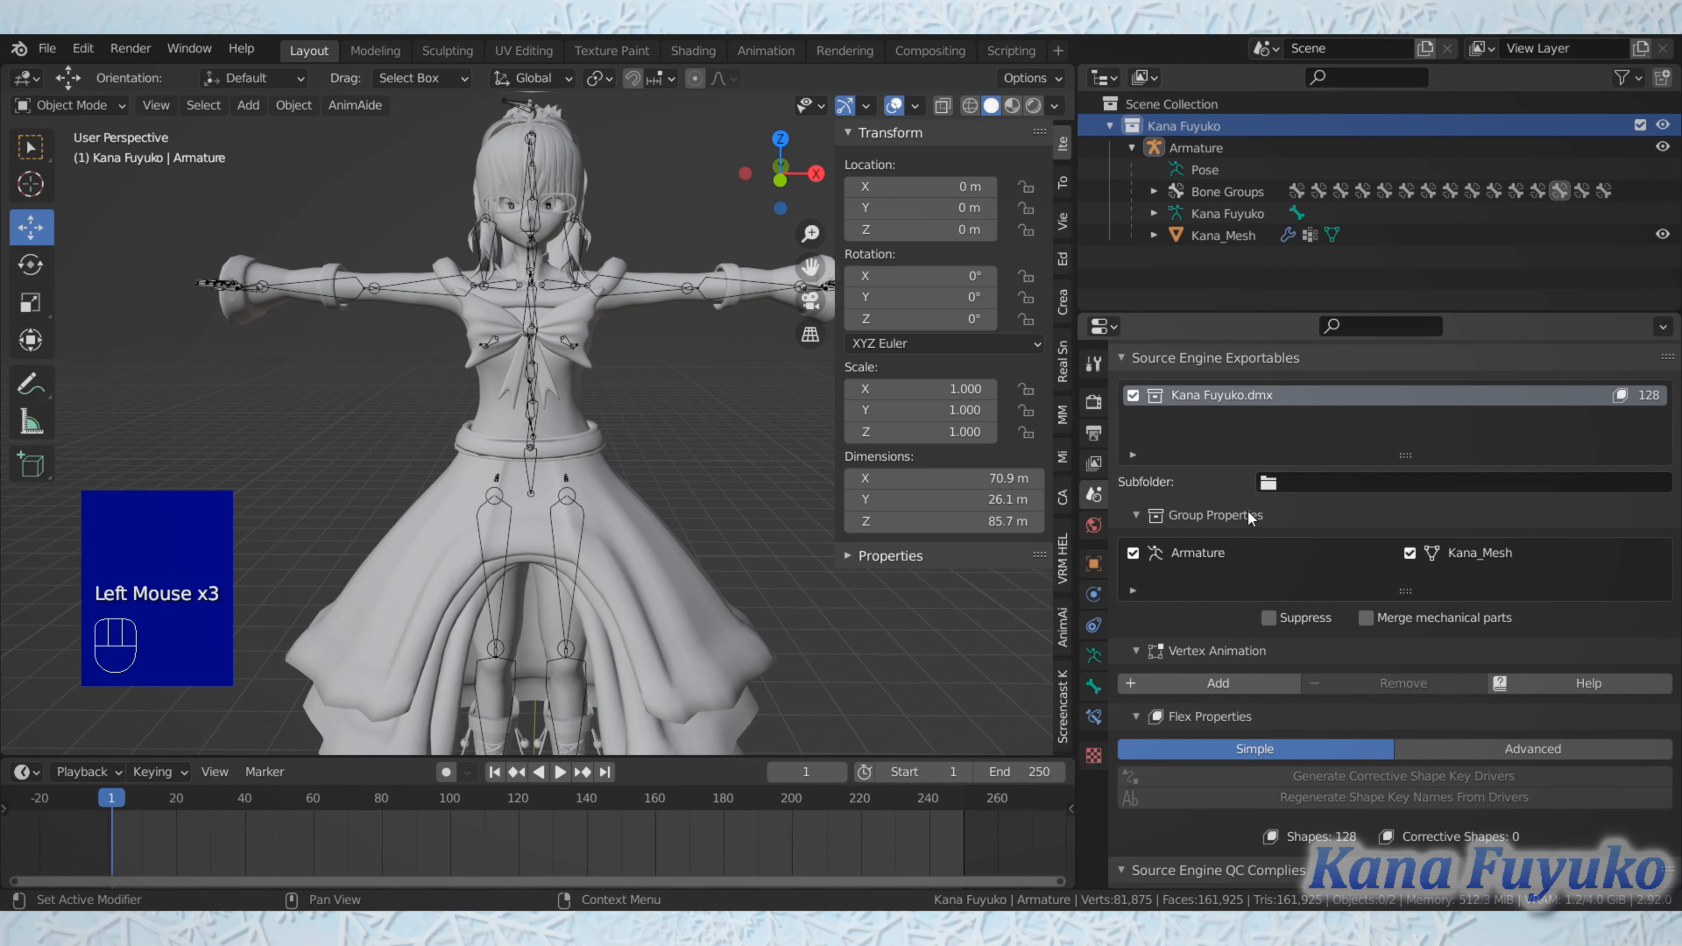
Step: Review the export group, Vertex Animation, Flex Properties and Source Engine QC compile settings along with the main export settings
{"action": "scroll", "coordinate": [1233, 538], "scroll_direction": "down", "scroll_amount": 1}
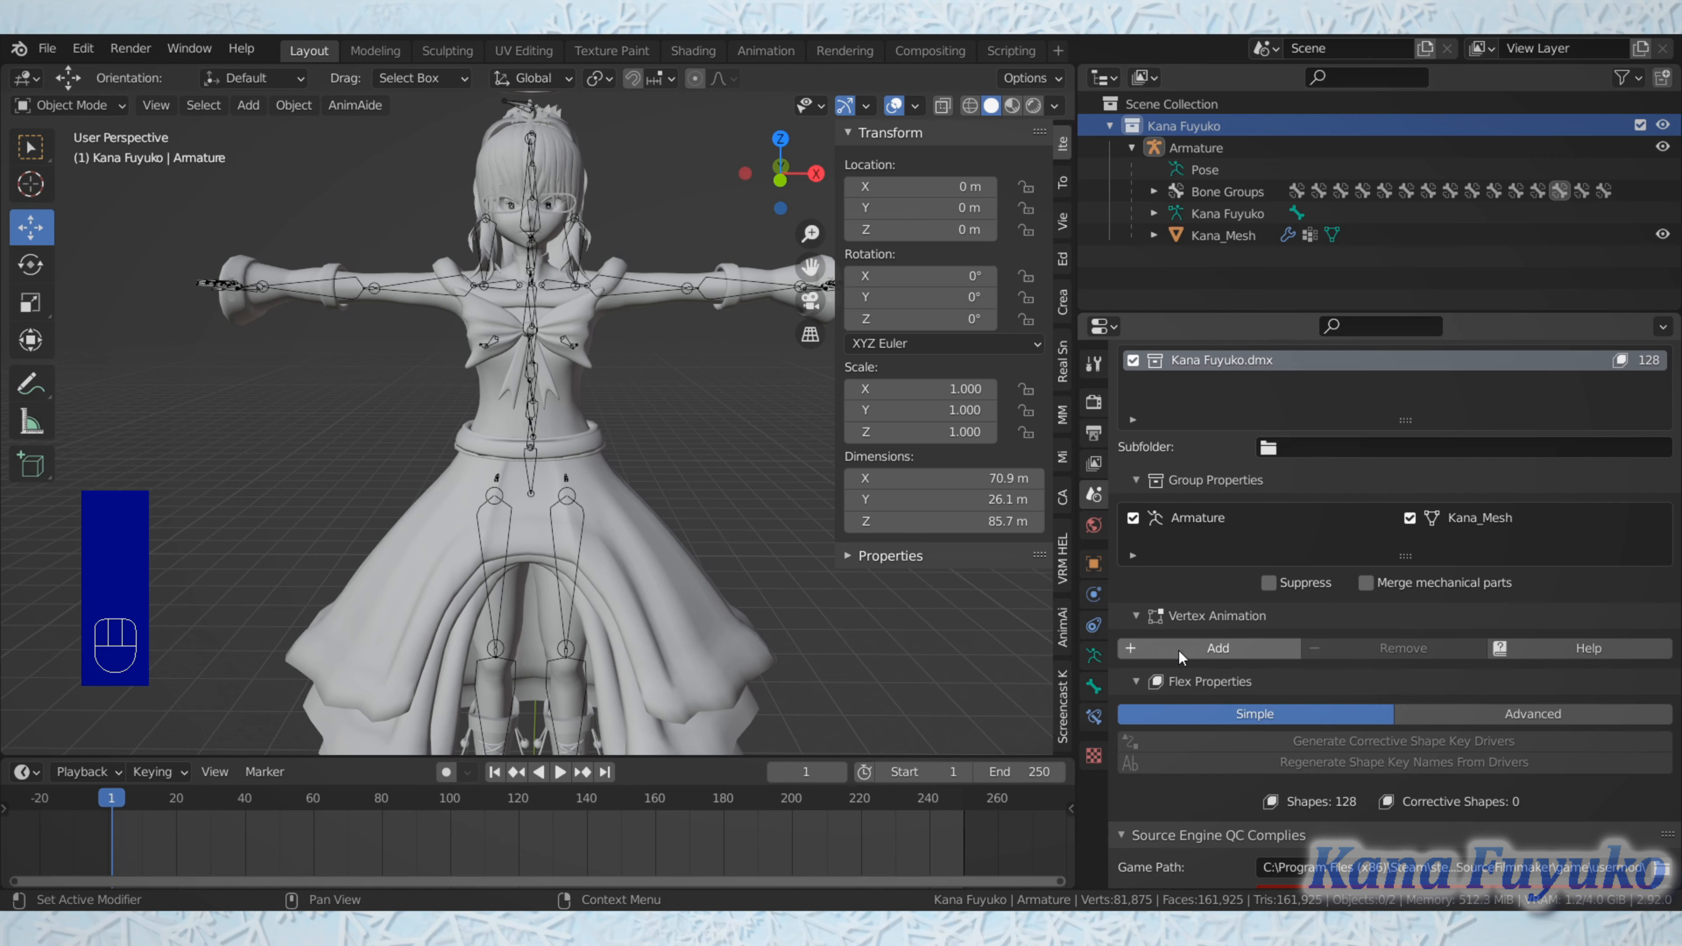
{"action": "scroll", "coordinate": [1253, 652], "scroll_direction": "up", "scroll_amount": 2}
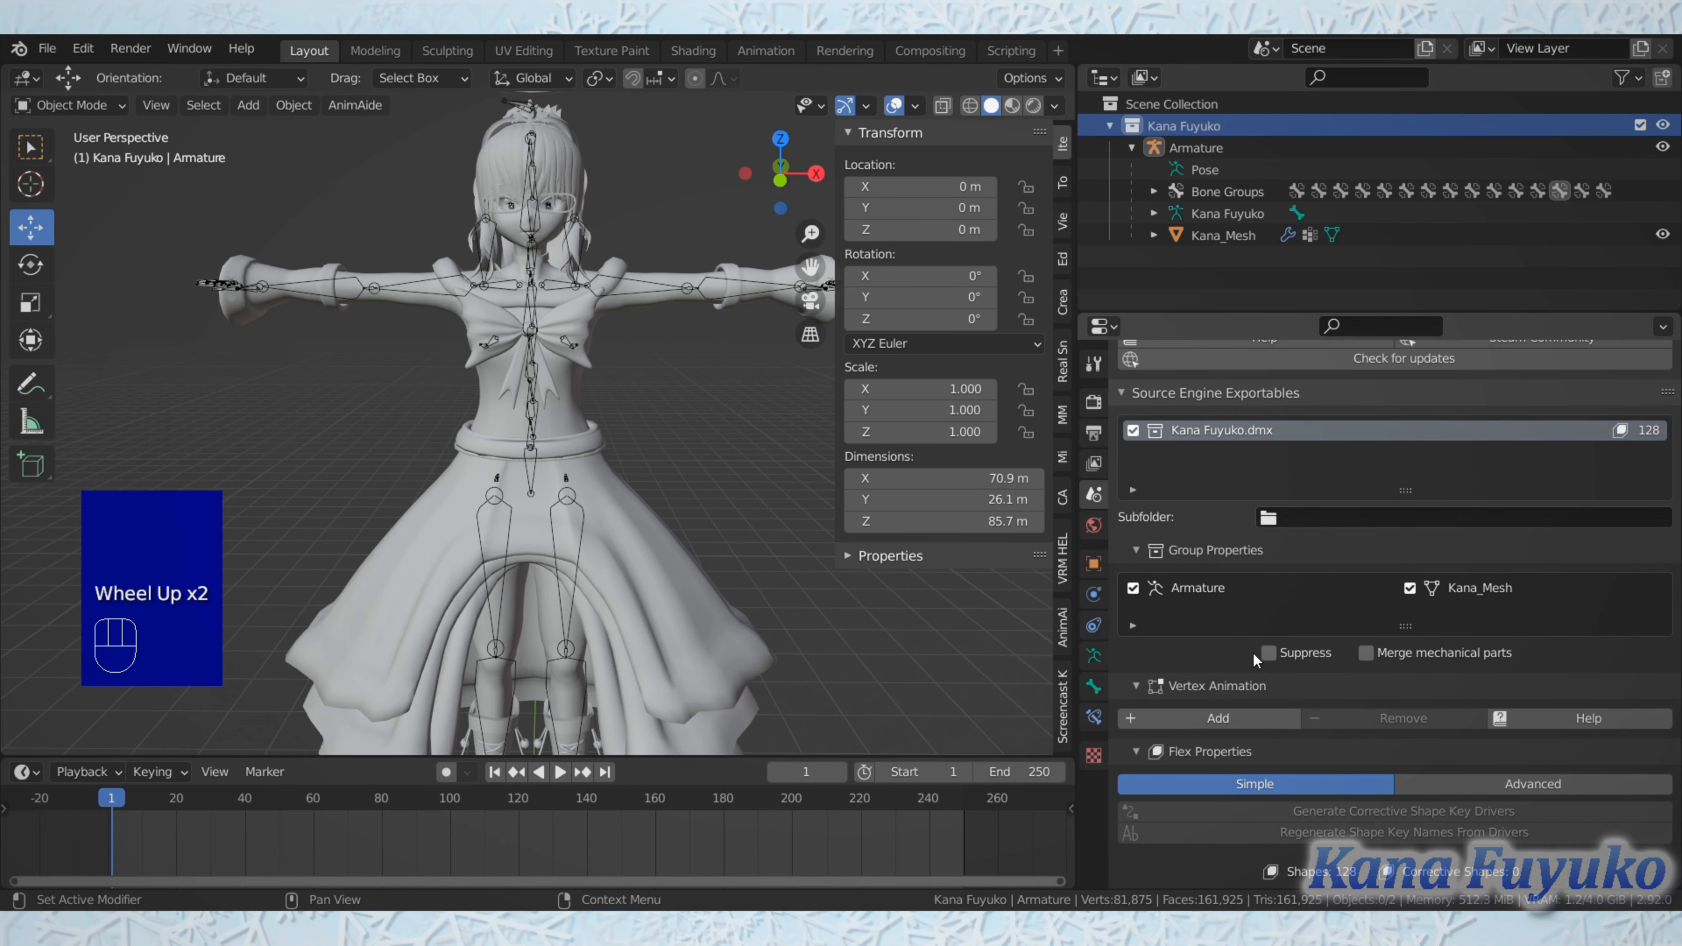
{"action": "scroll", "coordinate": [1252, 653], "scroll_direction": "down", "scroll_amount": 4}
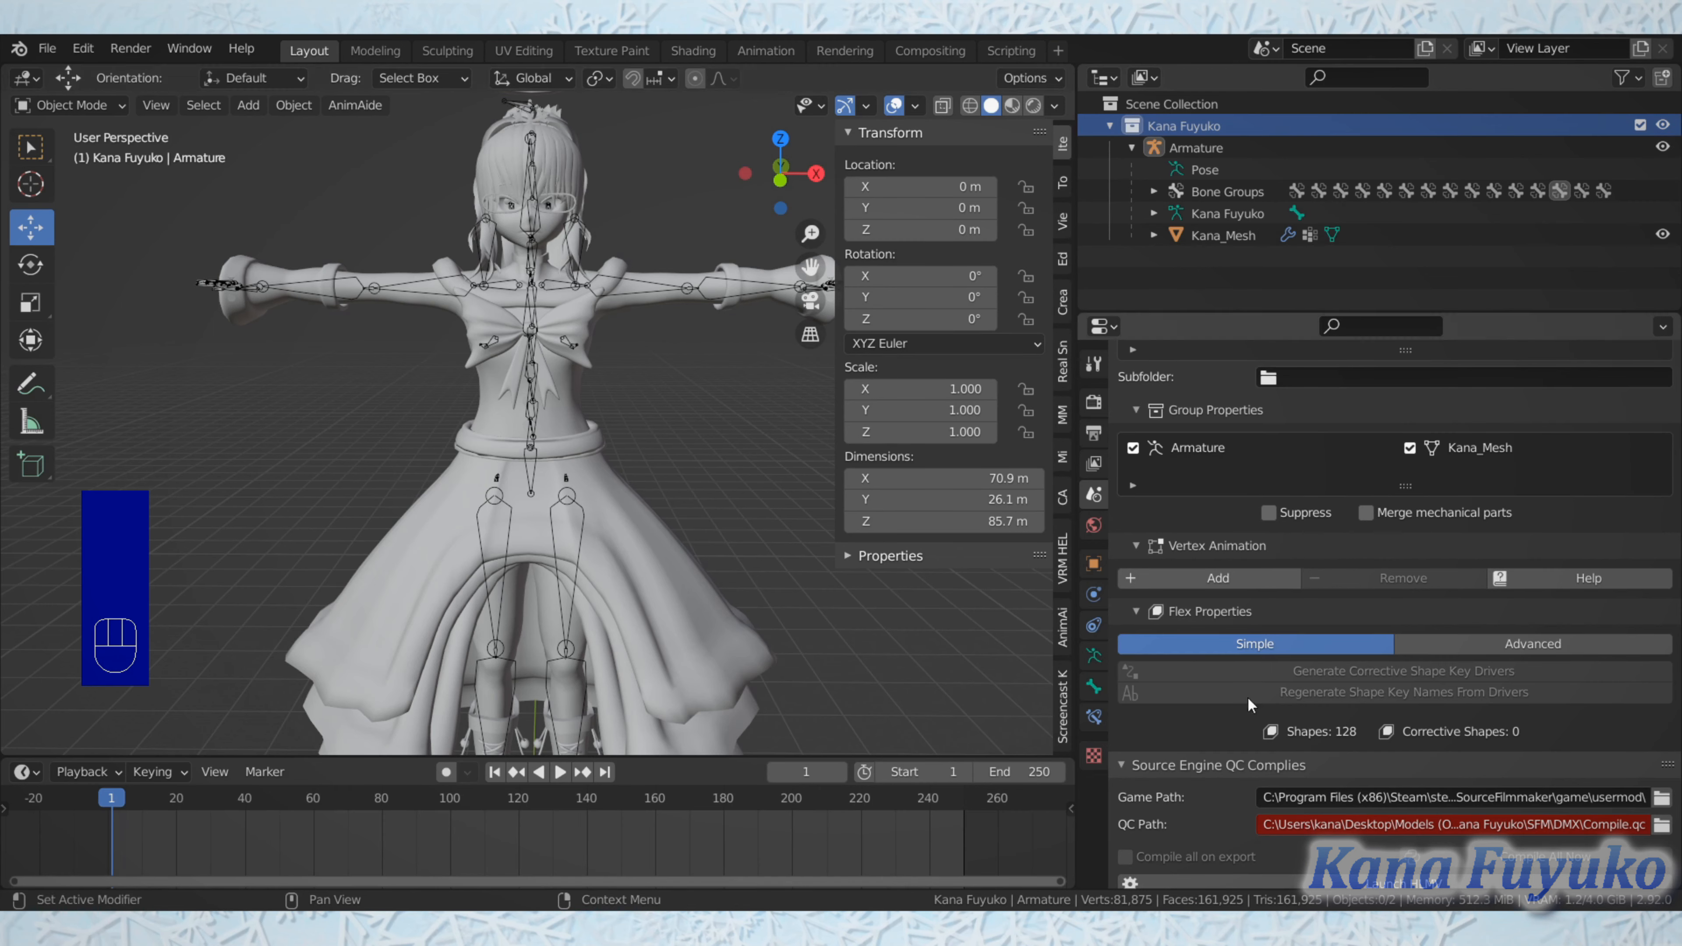
{"action": "scroll", "coordinate": [1417, 676], "scroll_direction": "down", "scroll_amount": 1}
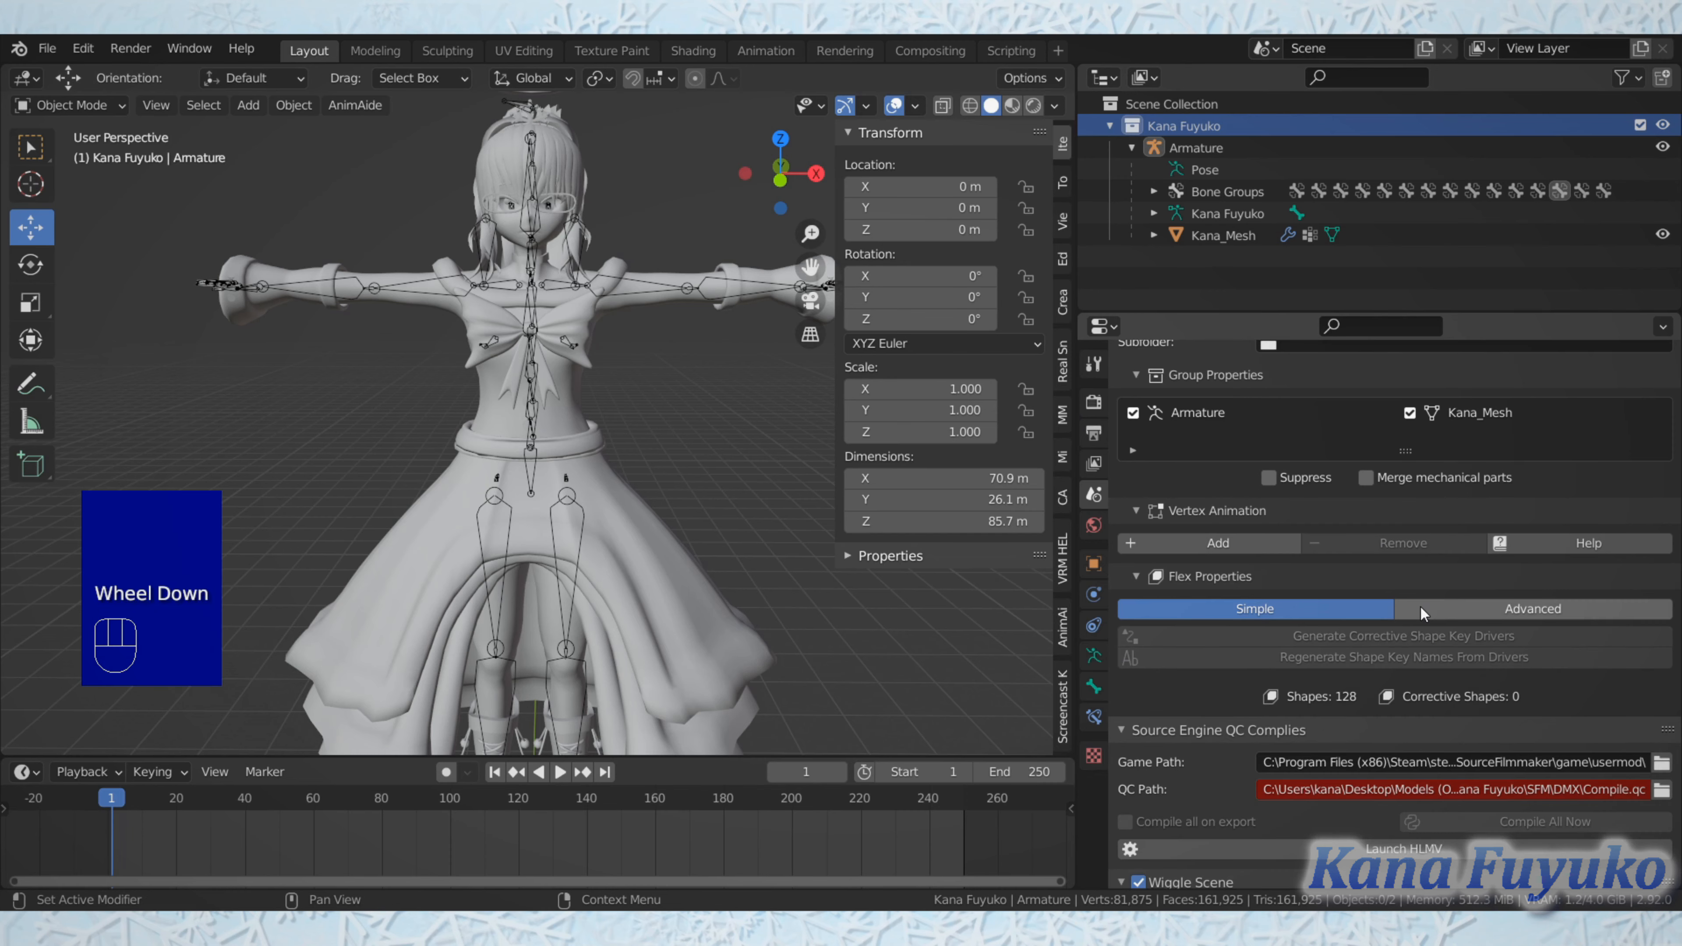
{"action": "scroll", "coordinate": [1407, 628], "scroll_direction": "up", "scroll_amount": 6}
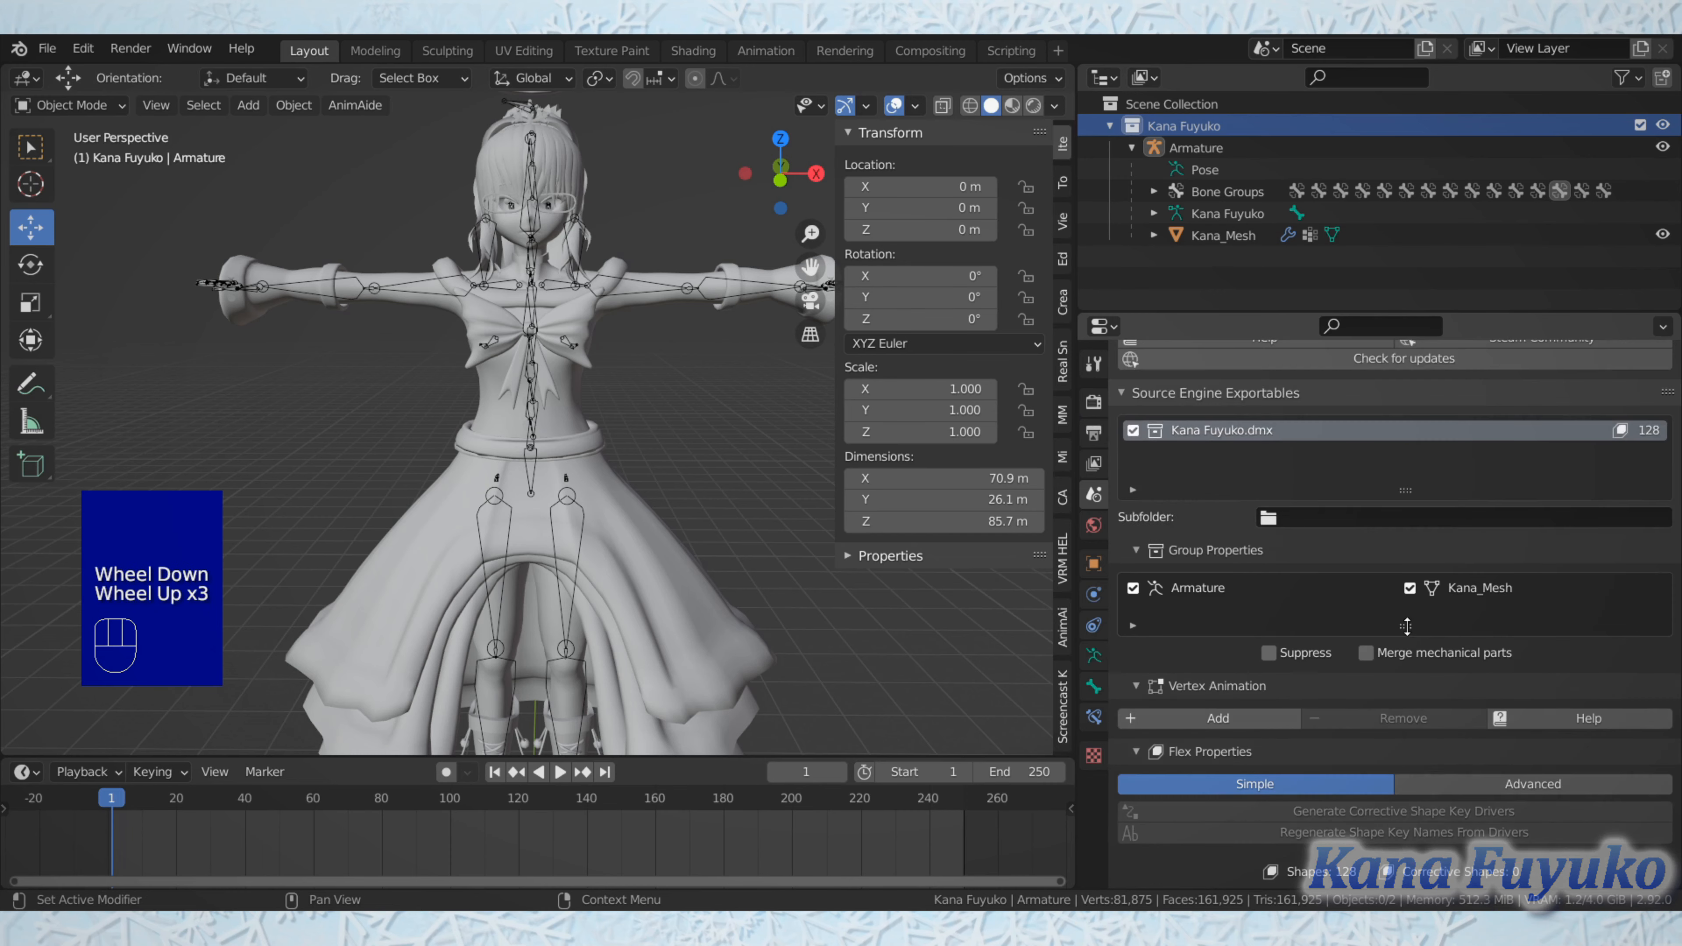
{"action": "scroll", "coordinate": [1406, 627], "scroll_direction": "up", "scroll_amount": 3}
{"action": "scroll", "coordinate": [1371, 606], "scroll_direction": "up", "scroll_amount": 2}
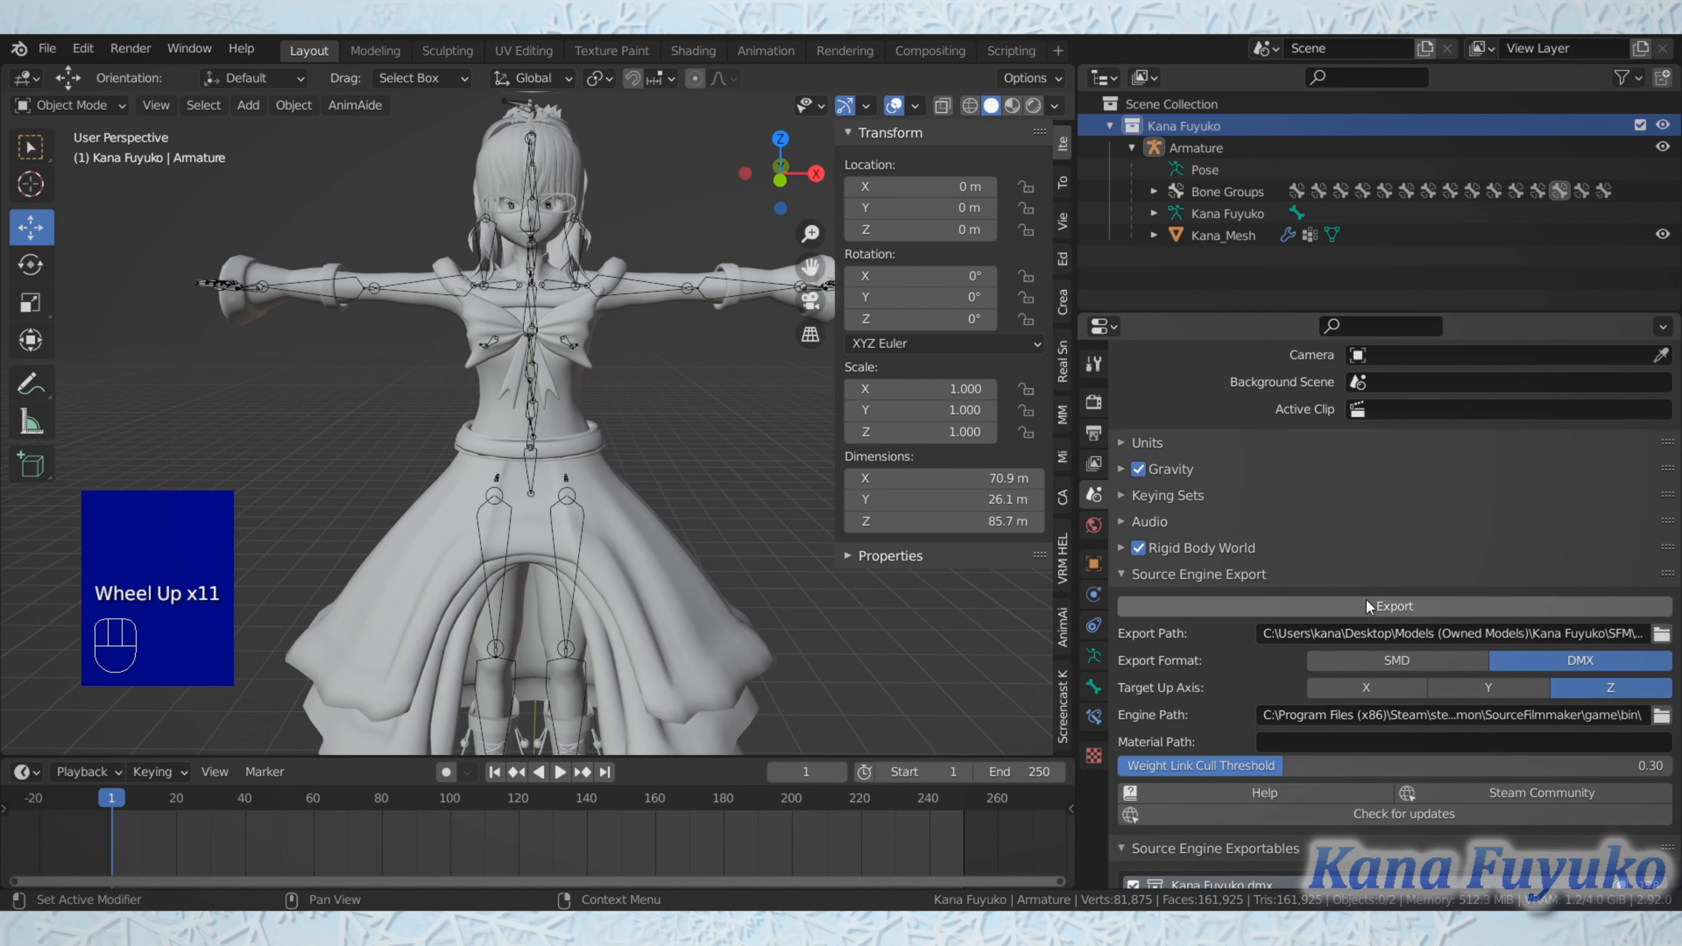
{"action": "scroll", "coordinate": [1355, 622], "scroll_direction": "down", "scroll_amount": 3}
{"action": "scroll", "coordinate": [1351, 649], "scroll_direction": "down", "scroll_amount": 7}
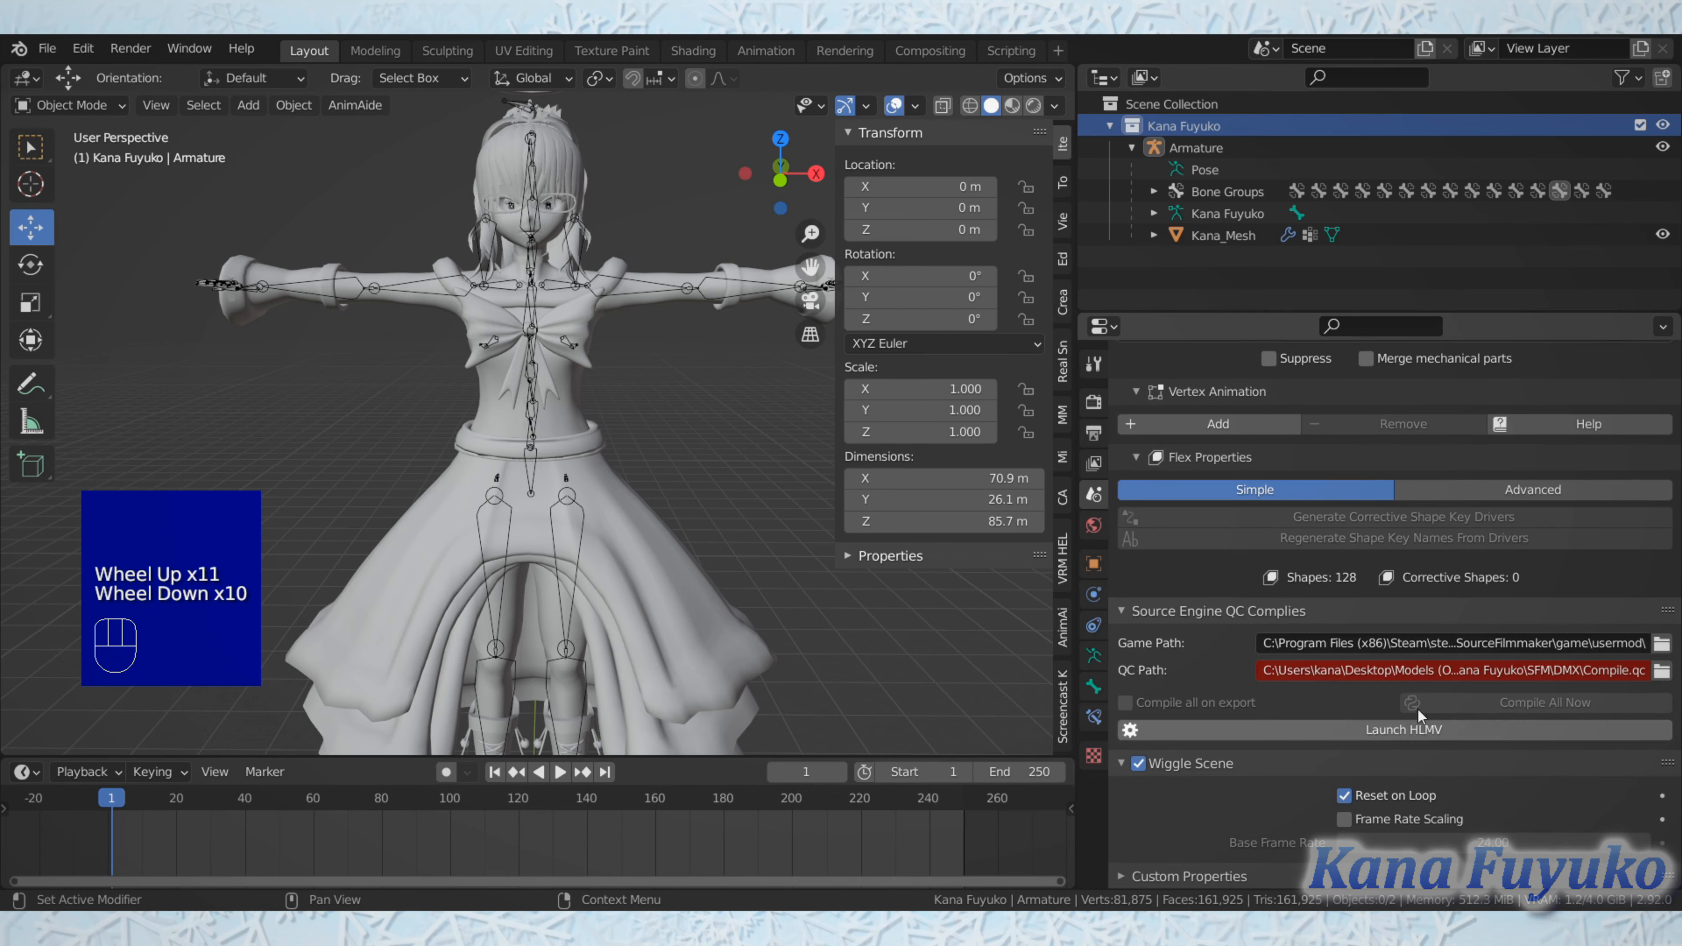
{"action": "scroll", "coordinate": [1457, 639], "scroll_direction": "up", "scroll_amount": 7}
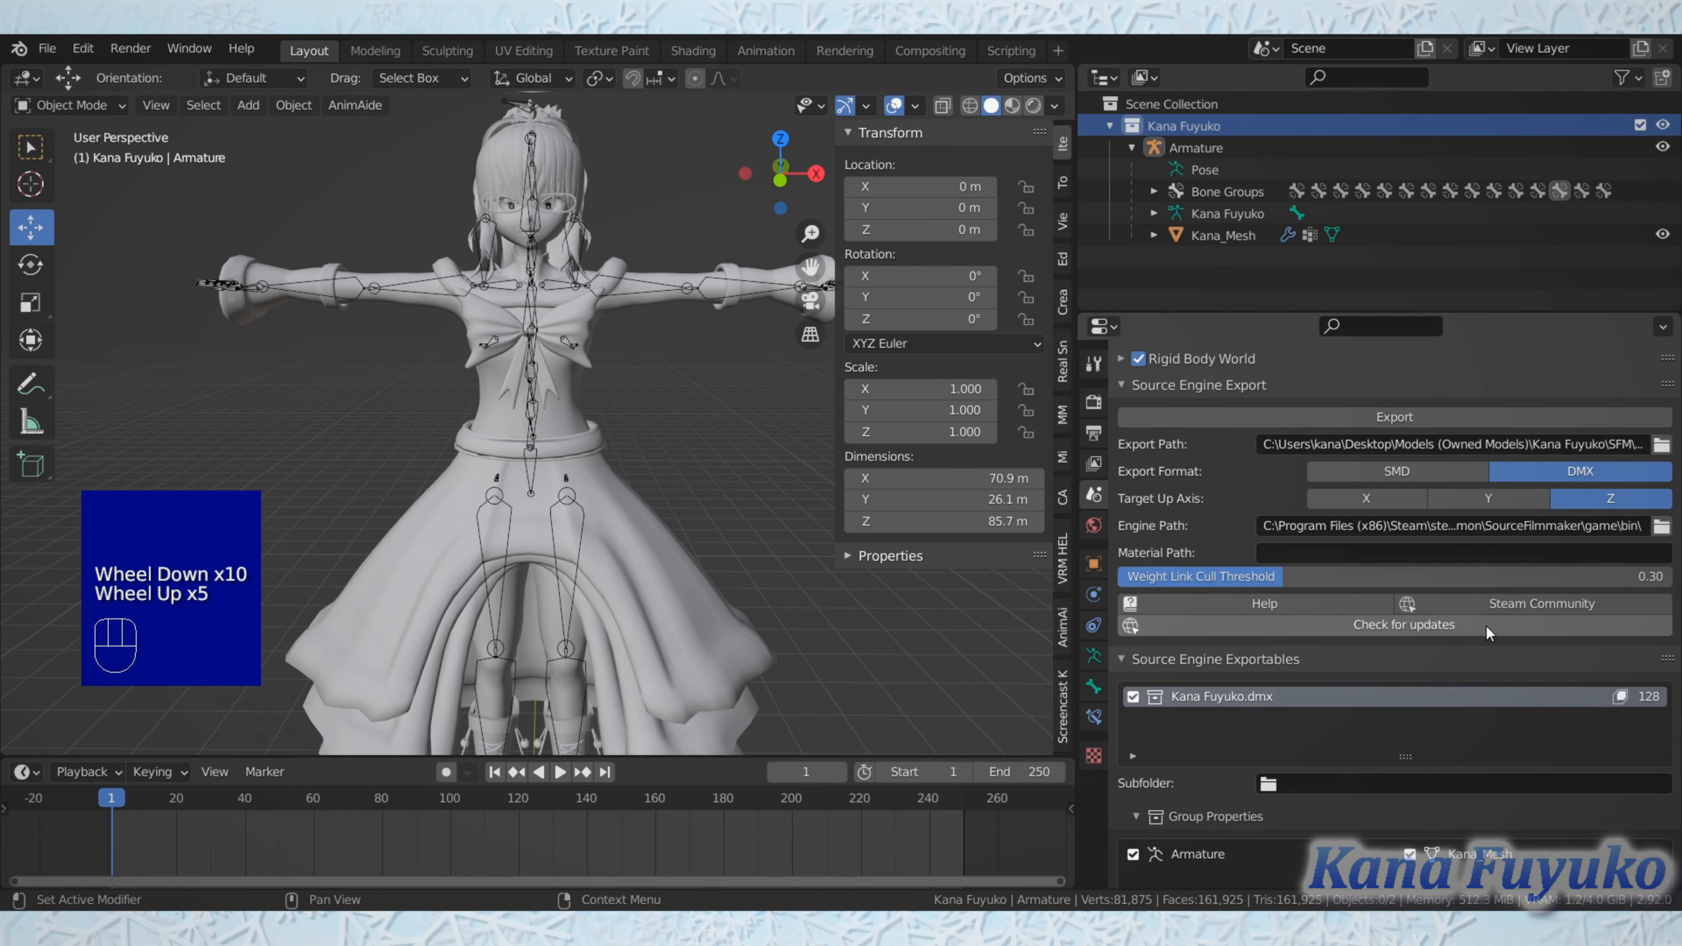
{"action": "scroll", "coordinate": [1475, 636], "scroll_direction": "up", "scroll_amount": 1}
{"action": "scroll", "coordinate": [940, 522], "scroll_direction": "down", "scroll_amount": 1}
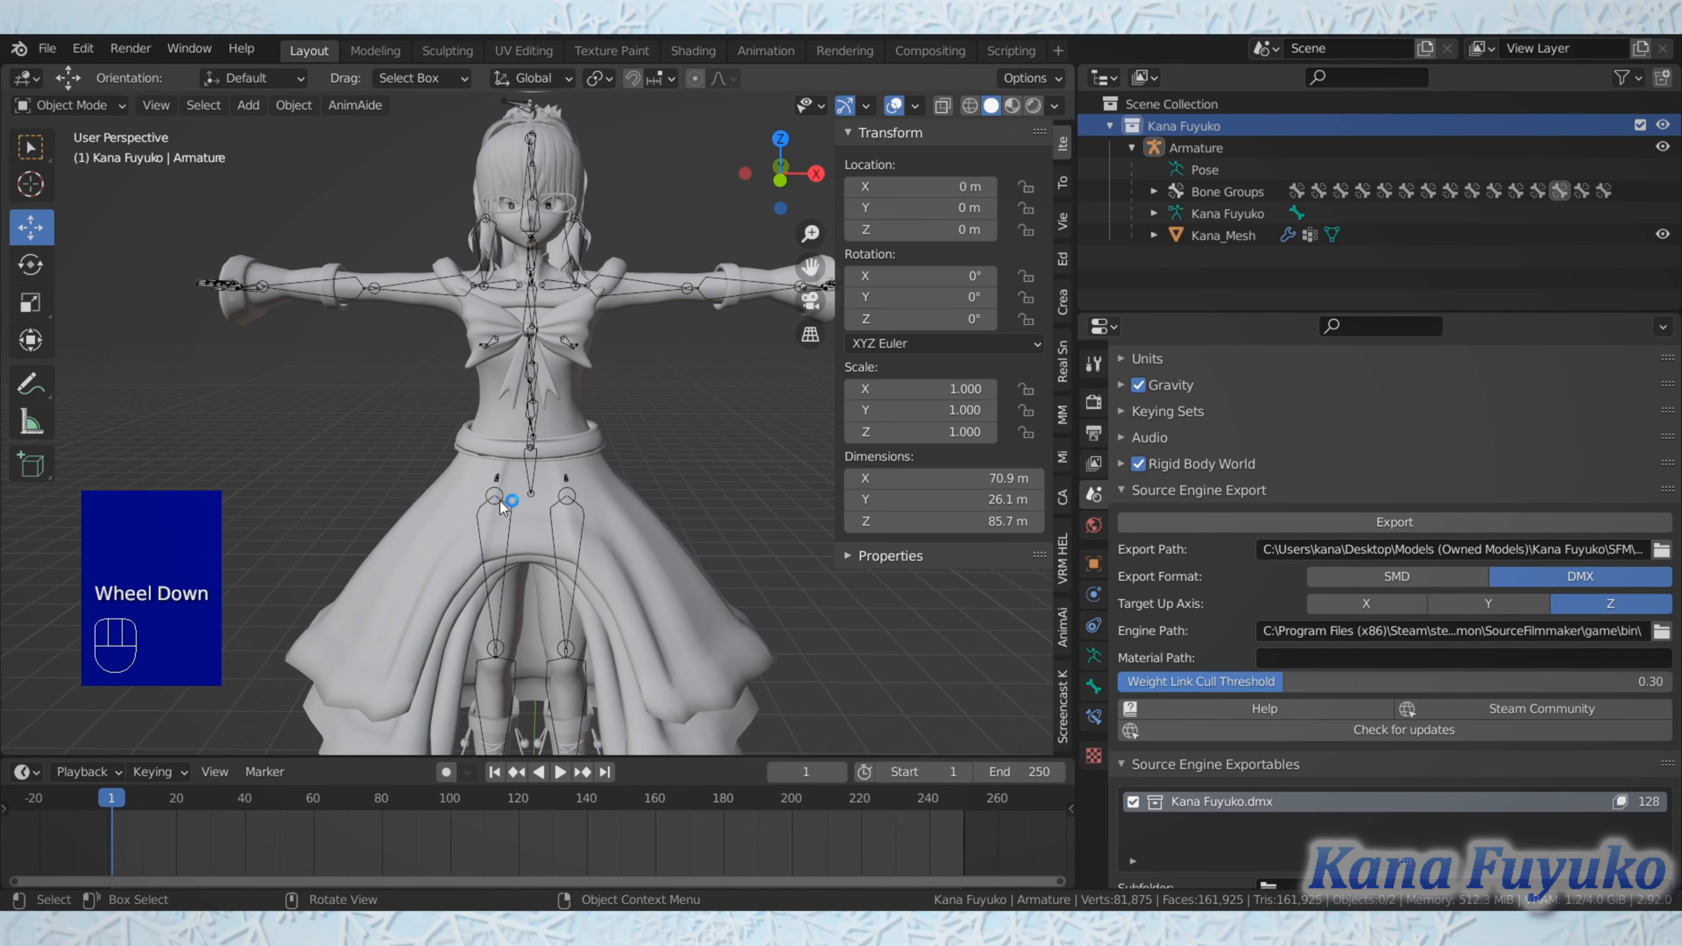
Step: Select the armature and inspect its bones inside the character from several angles and distances
{"action": "scroll", "coordinate": [728, 464], "scroll_direction": "down", "scroll_amount": 1}
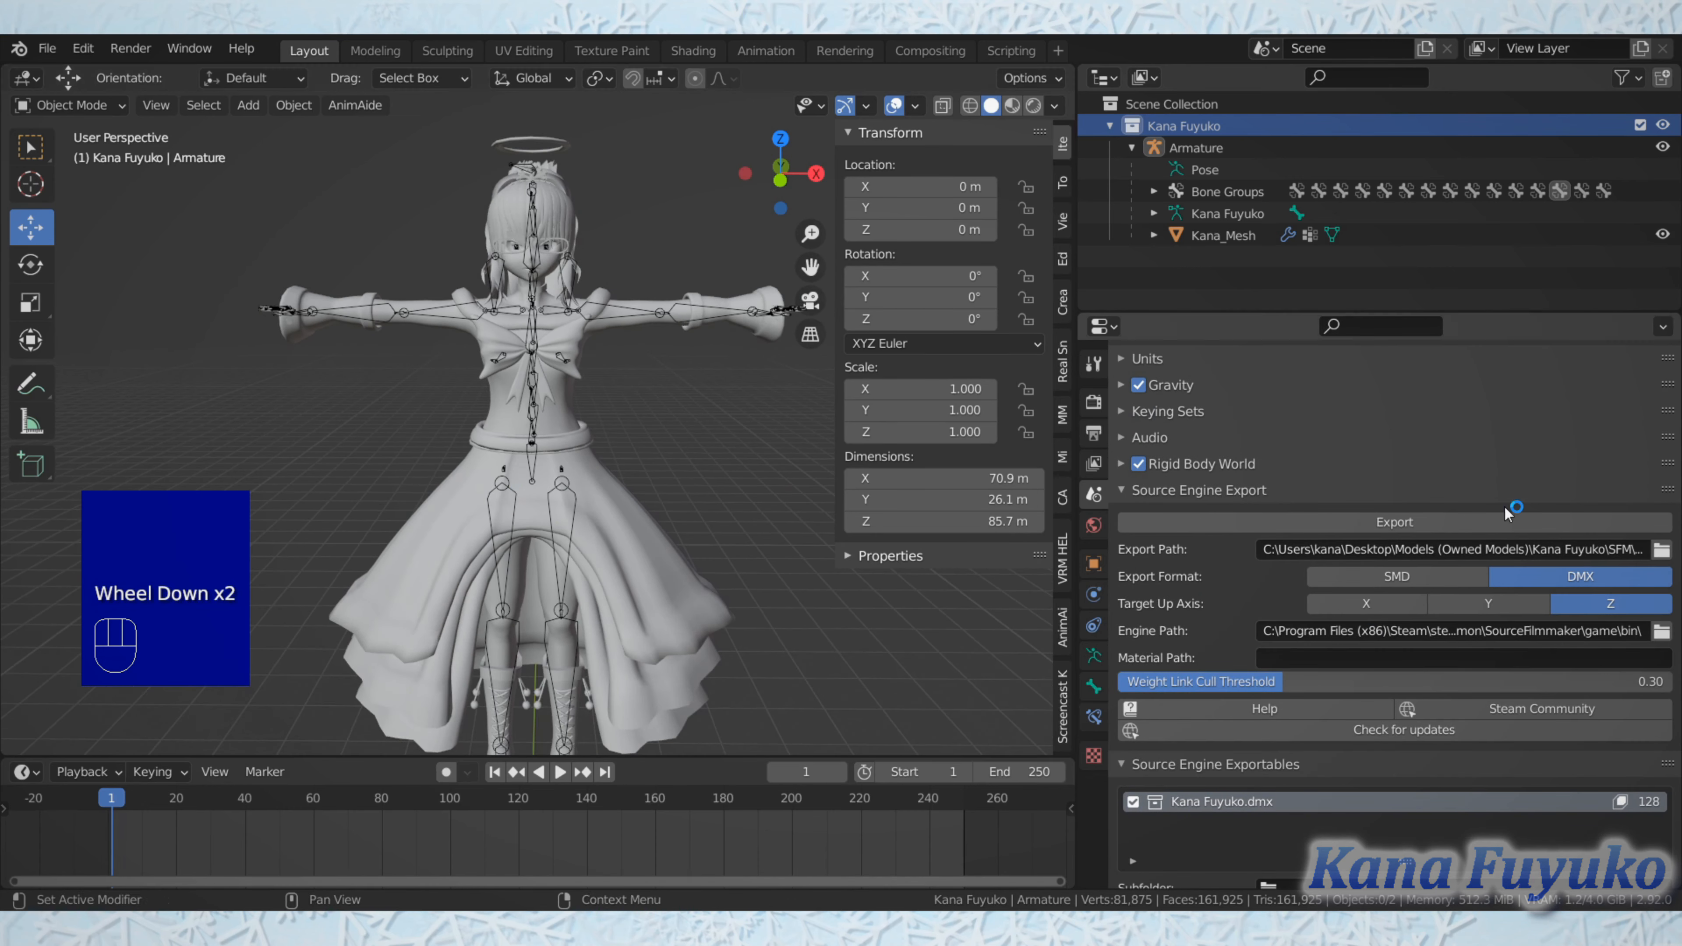
{"action": "left_click", "coordinate": [564, 479]}
{"action": "middle_click_drag", "start_coordinate": [560, 483], "coordinate": [606, 370]}
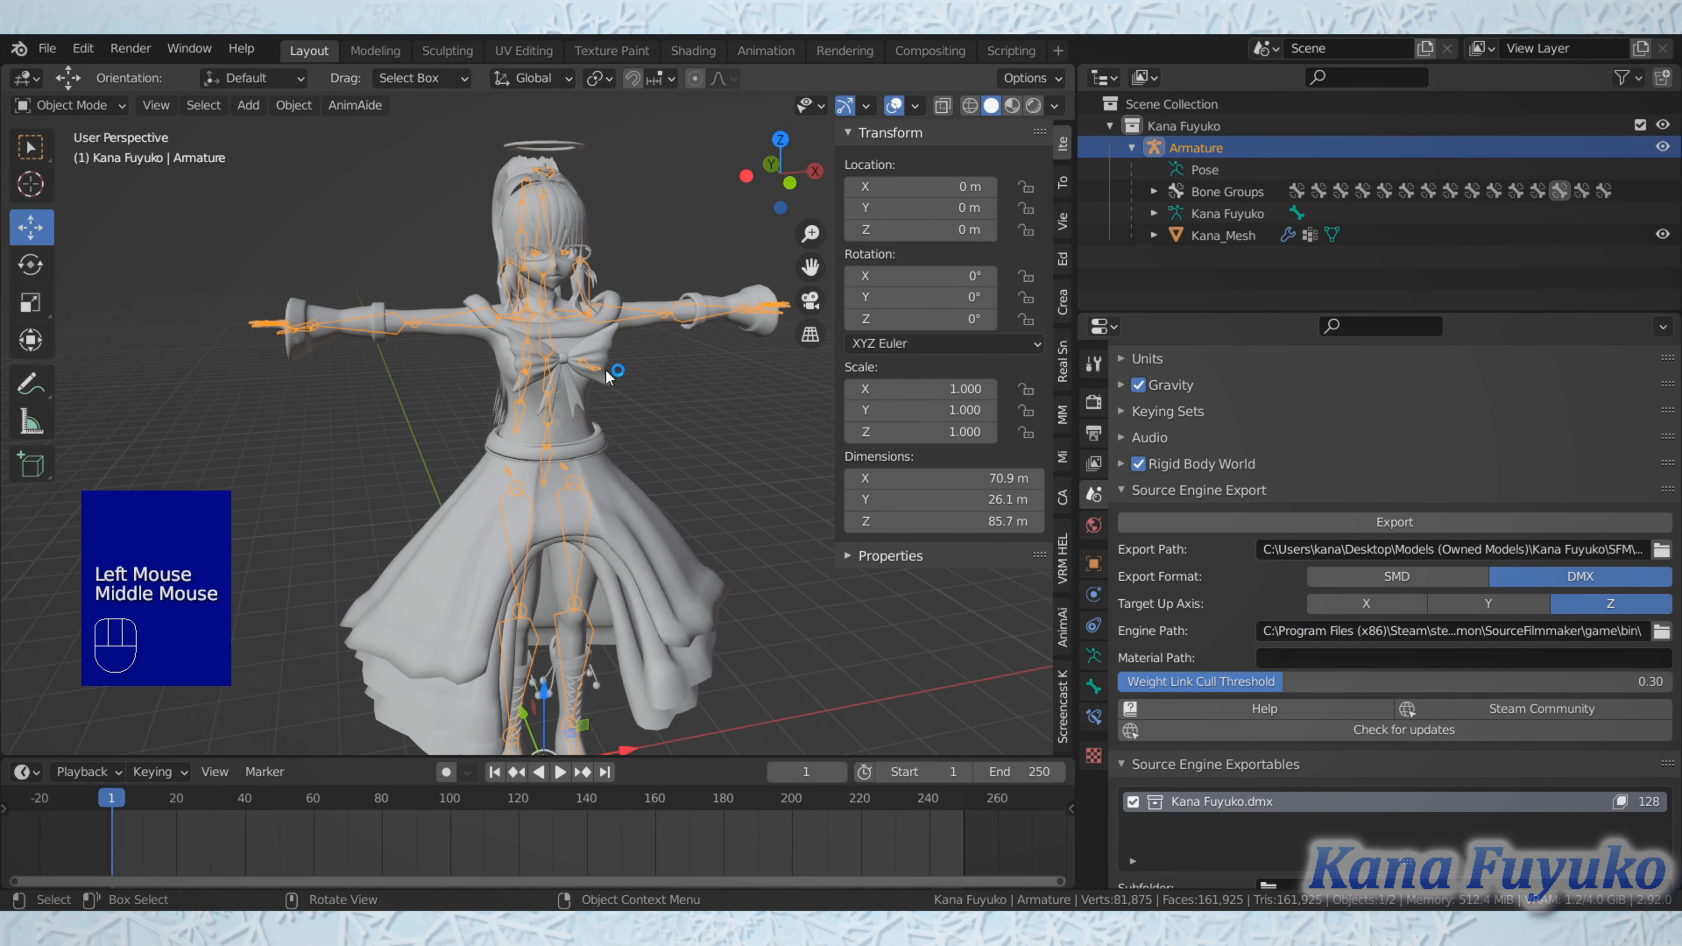
{"action": "scroll", "coordinate": [521, 328], "scroll_direction": "up", "scroll_amount": 1}
{"action": "scroll", "coordinate": [520, 328], "scroll_direction": "up", "scroll_amount": 1}
{"action": "middle_click_drag", "start_coordinate": [520, 328], "coordinate": [490, 272]}
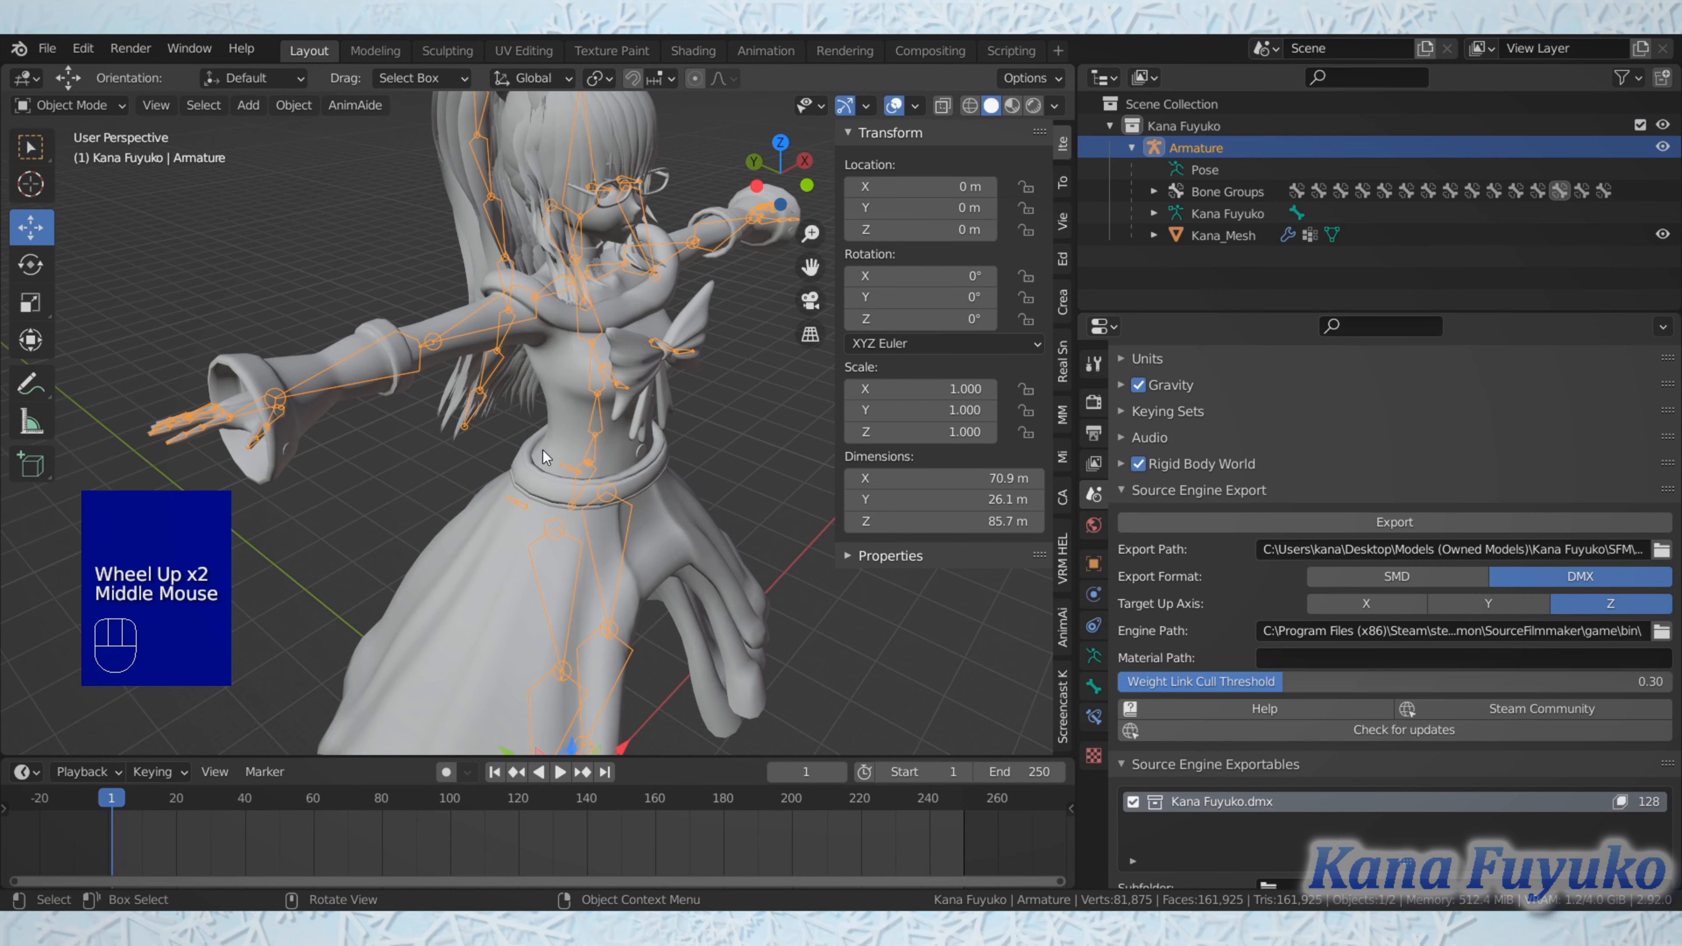
{"action": "middle_click_drag", "start_coordinate": [497, 349], "coordinate": [506, 476]}
{"action": "scroll", "coordinate": [441, 426], "scroll_direction": "down", "scroll_amount": 2}
{"action": "scroll", "coordinate": [459, 400], "scroll_direction": "up", "scroll_amount": 1, "text": "shift"}
Step: Select the character mesh and display its material slots and the active material's surface settings
{"action": "left_click", "coordinate": [637, 519]}
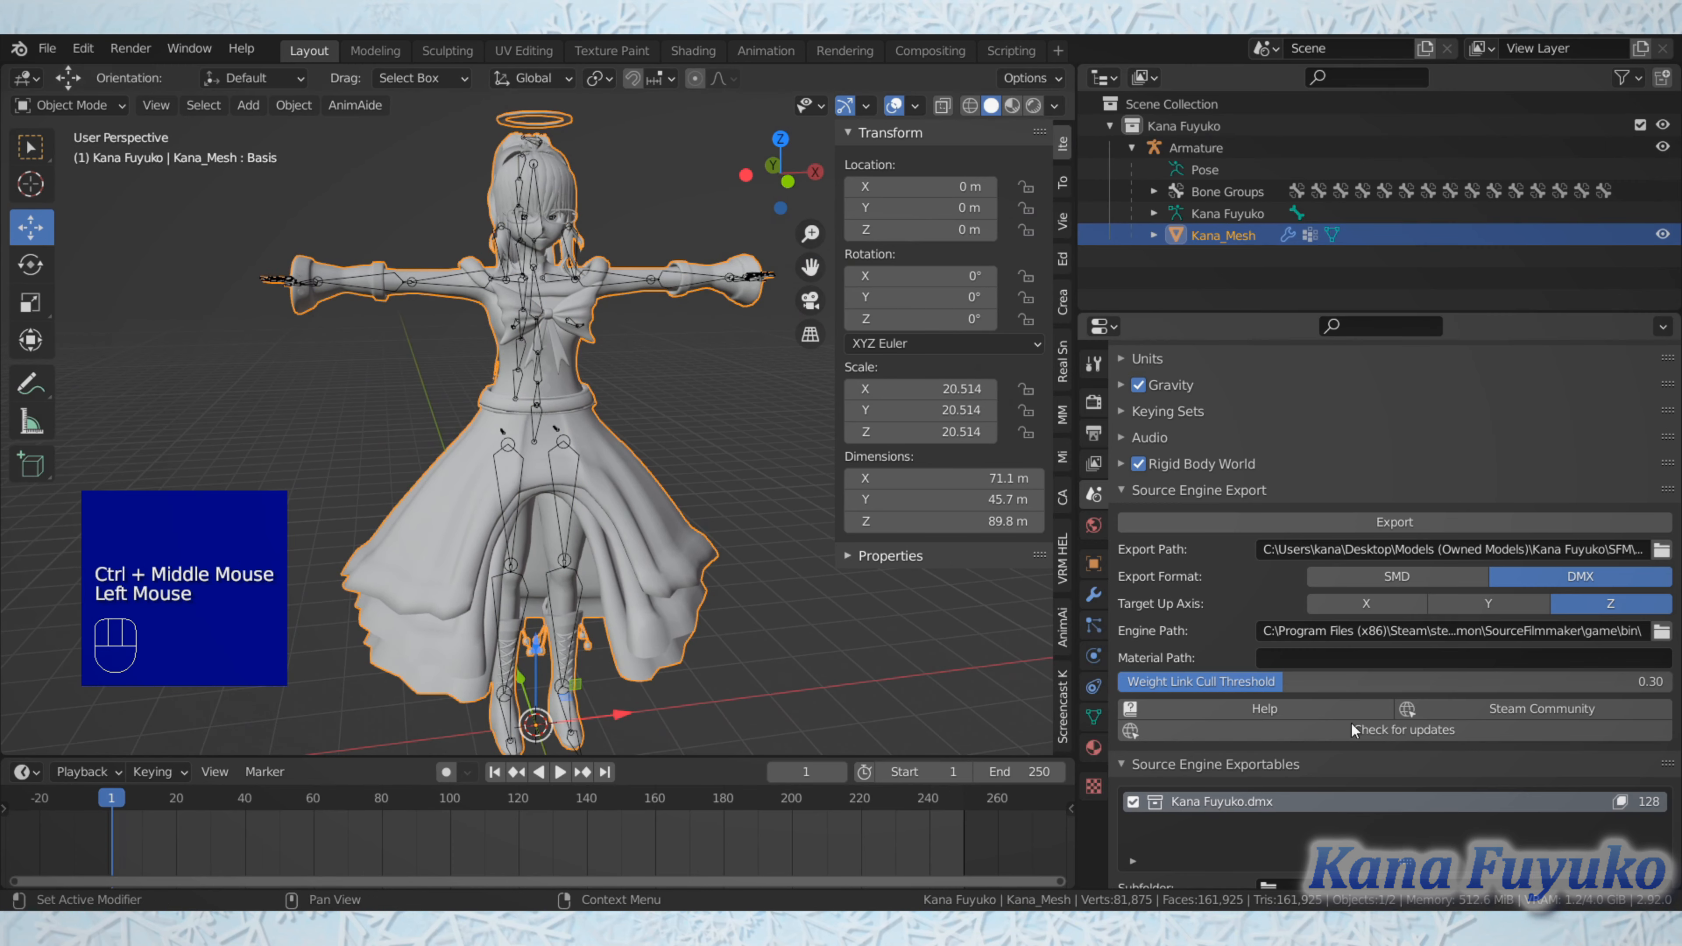
{"action": "left_click", "coordinate": [1094, 747]}
{"action": "scroll", "coordinate": [1191, 642], "scroll_direction": "up", "scroll_amount": 2}
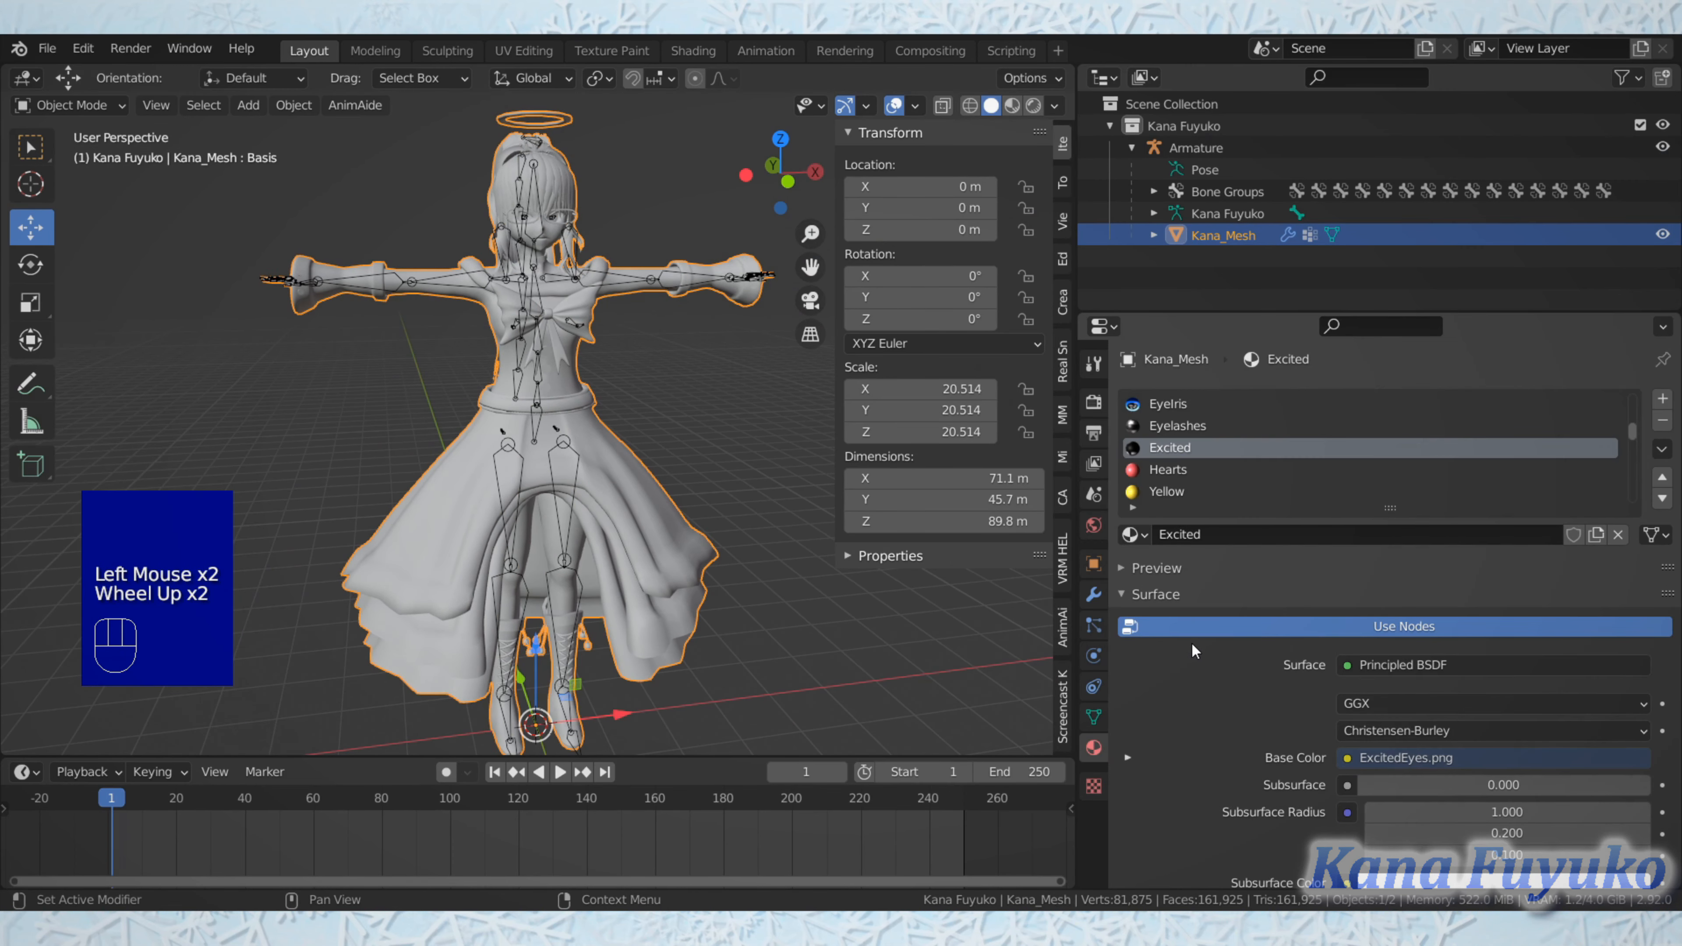
Step: Go through the mesh's material slots, showing Hair, Mouth, EyeSockets, Hearts, Yellow and AngerEmote in turn
{"action": "scroll", "coordinate": [1197, 462], "scroll_direction": "up", "scroll_amount": 2}
{"action": "scroll", "coordinate": [1196, 457], "scroll_direction": "up", "scroll_amount": 7}
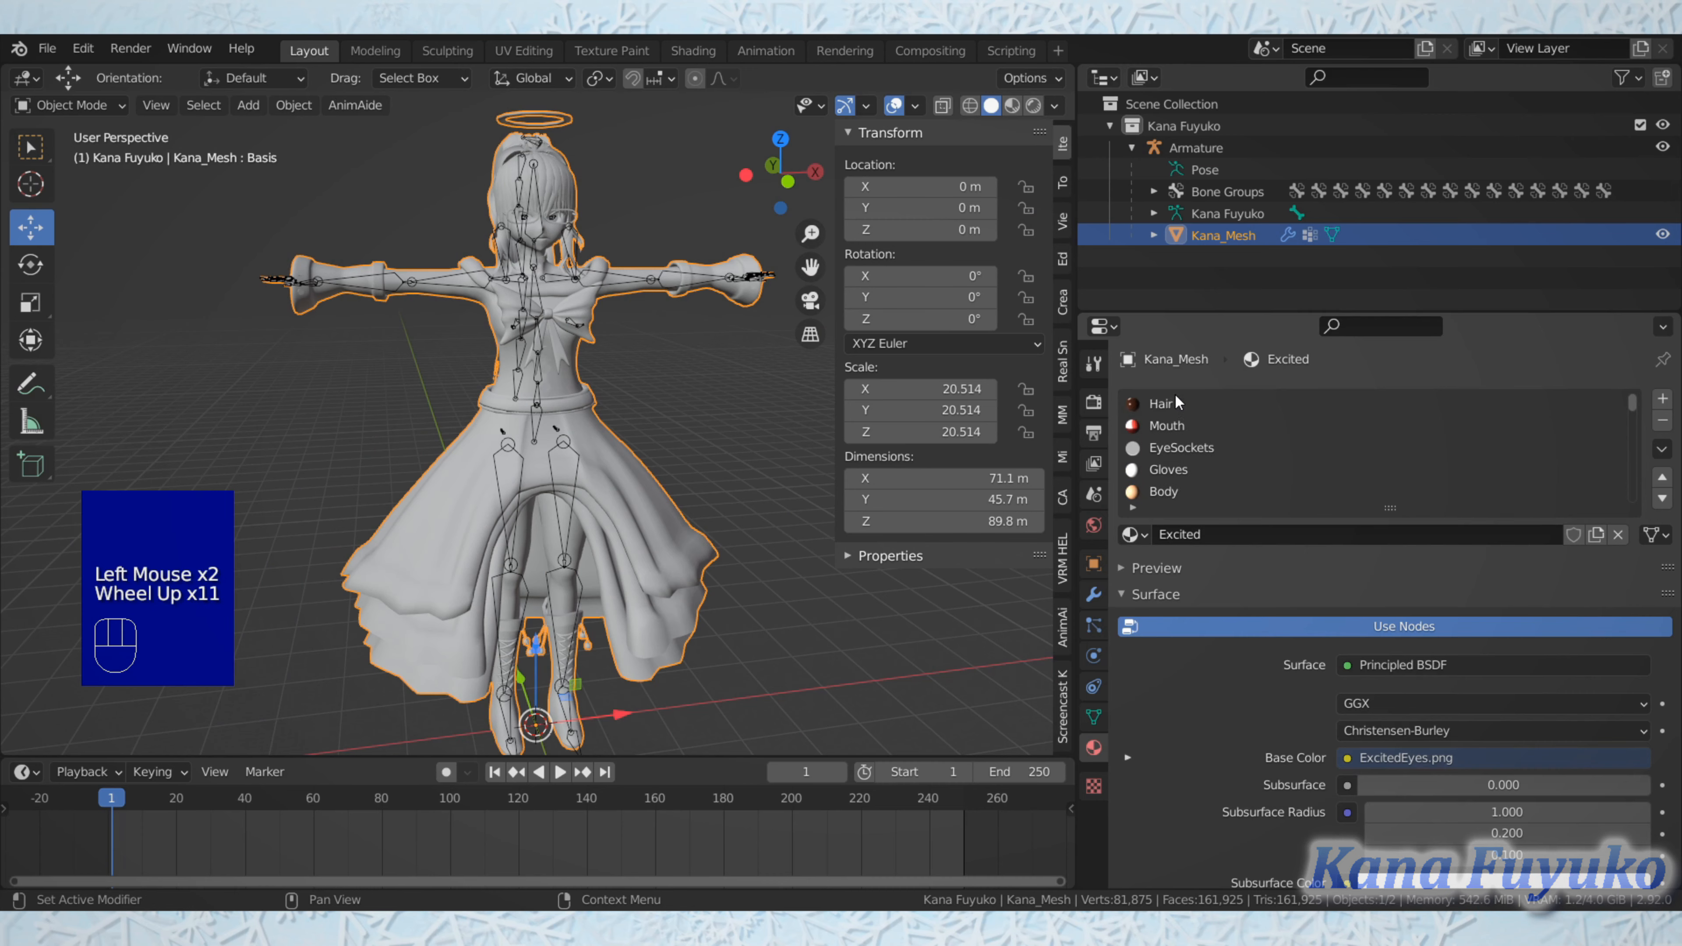
{"action": "left_click", "coordinate": [1175, 399]}
{"action": "left_click", "coordinate": [1171, 431]}
{"action": "left_click", "coordinate": [1170, 451]}
{"action": "scroll", "coordinate": [1169, 459], "scroll_direction": "down", "scroll_amount": 3}
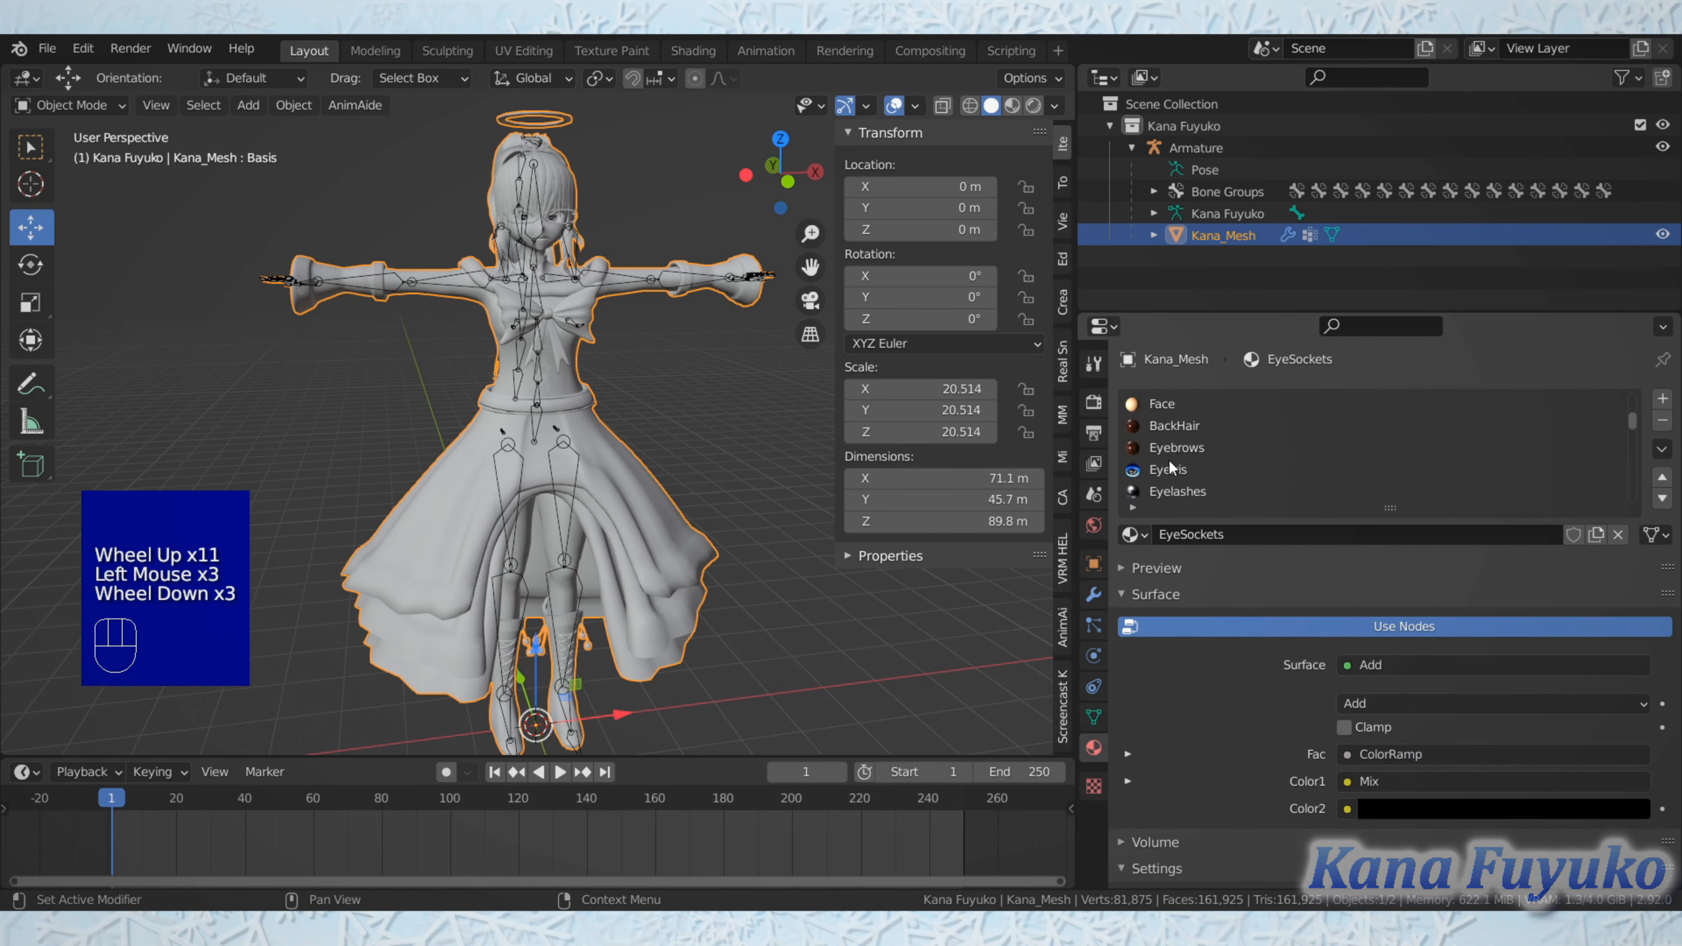
{"action": "scroll", "coordinate": [1171, 445], "scroll_direction": "down", "scroll_amount": 2}
{"action": "left_click", "coordinate": [1171, 446]}
{"action": "left_click", "coordinate": [1171, 463]}
{"action": "left_click", "coordinate": [1175, 489]}
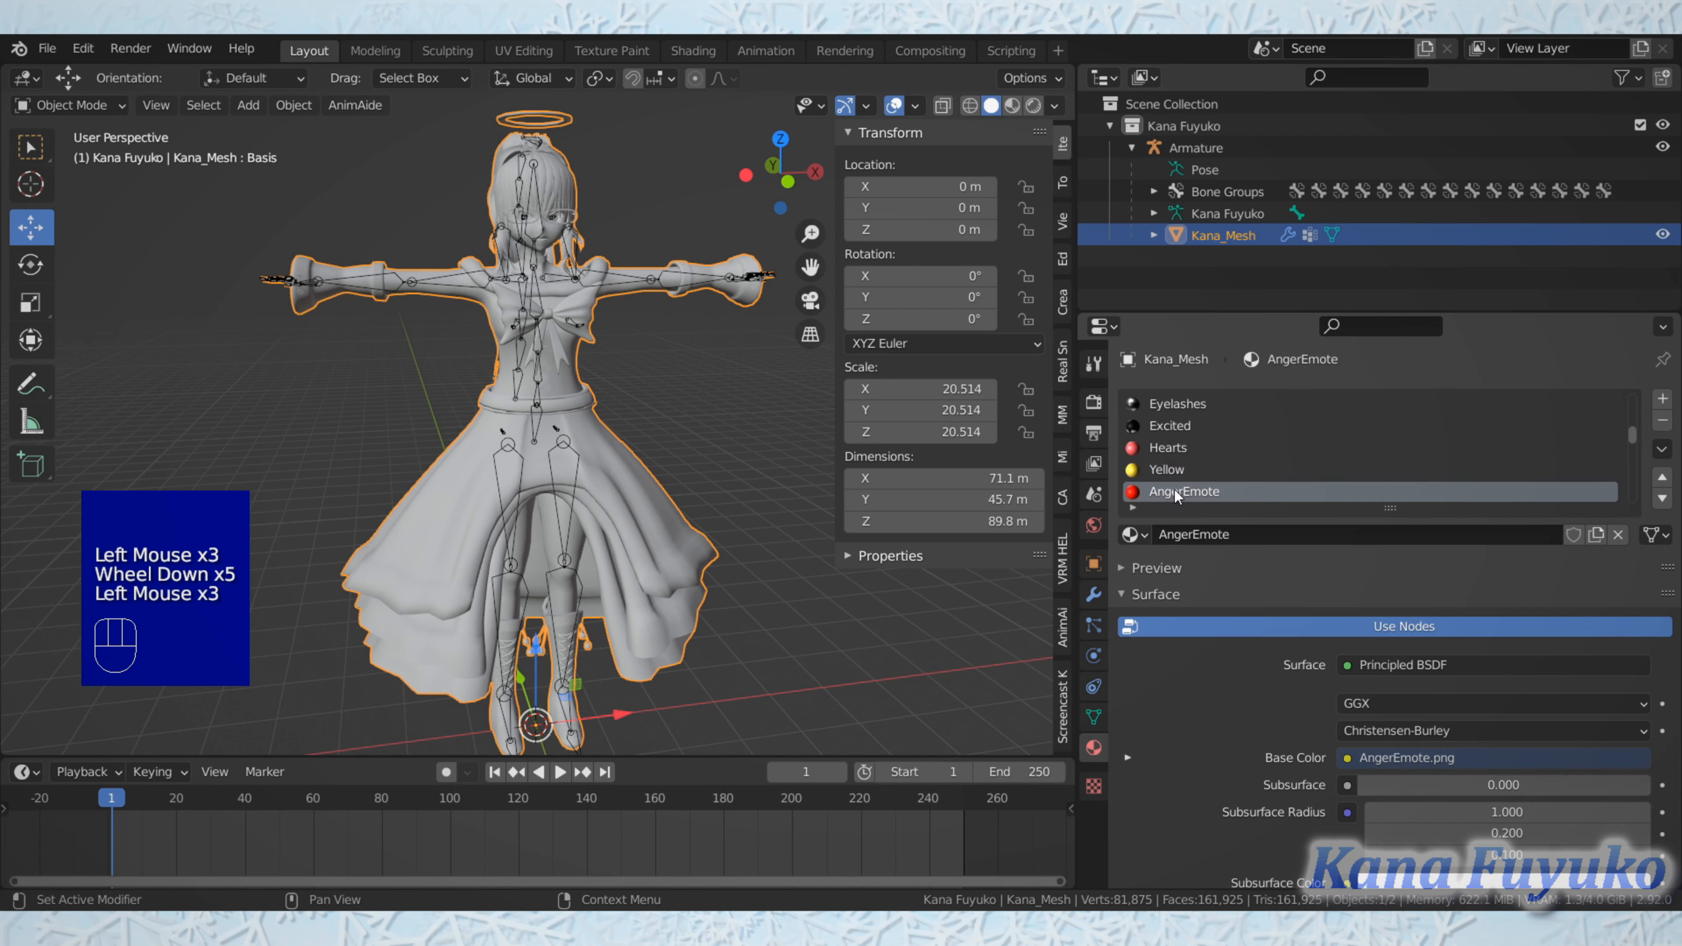
{"action": "scroll", "coordinate": [1182, 472], "scroll_direction": "down", "scroll_amount": 2}
{"action": "scroll", "coordinate": [1186, 451], "scroll_direction": "down", "scroll_amount": 2}
Step: Recheck the first material slots from Hair to Gloves and compare the Mouth and EyeSockets surface settings
{"action": "scroll", "coordinate": [1184, 444], "scroll_direction": "up", "scroll_amount": 7}
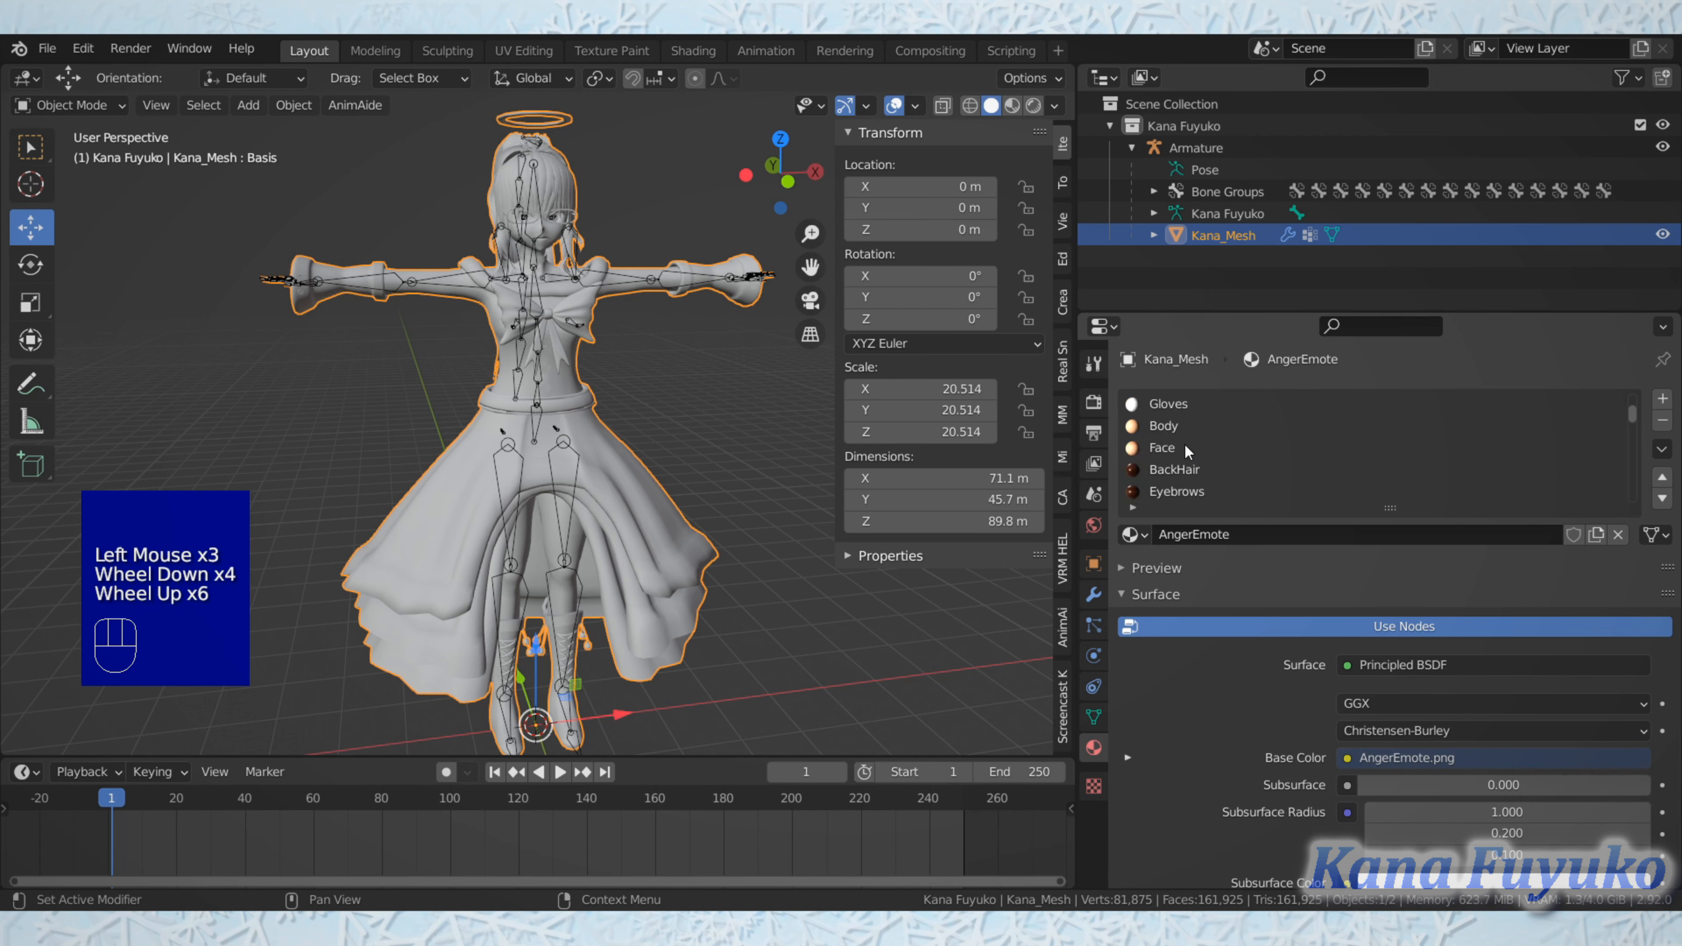
{"action": "left_click", "coordinate": [1177, 411]}
{"action": "left_click", "coordinate": [1170, 429]}
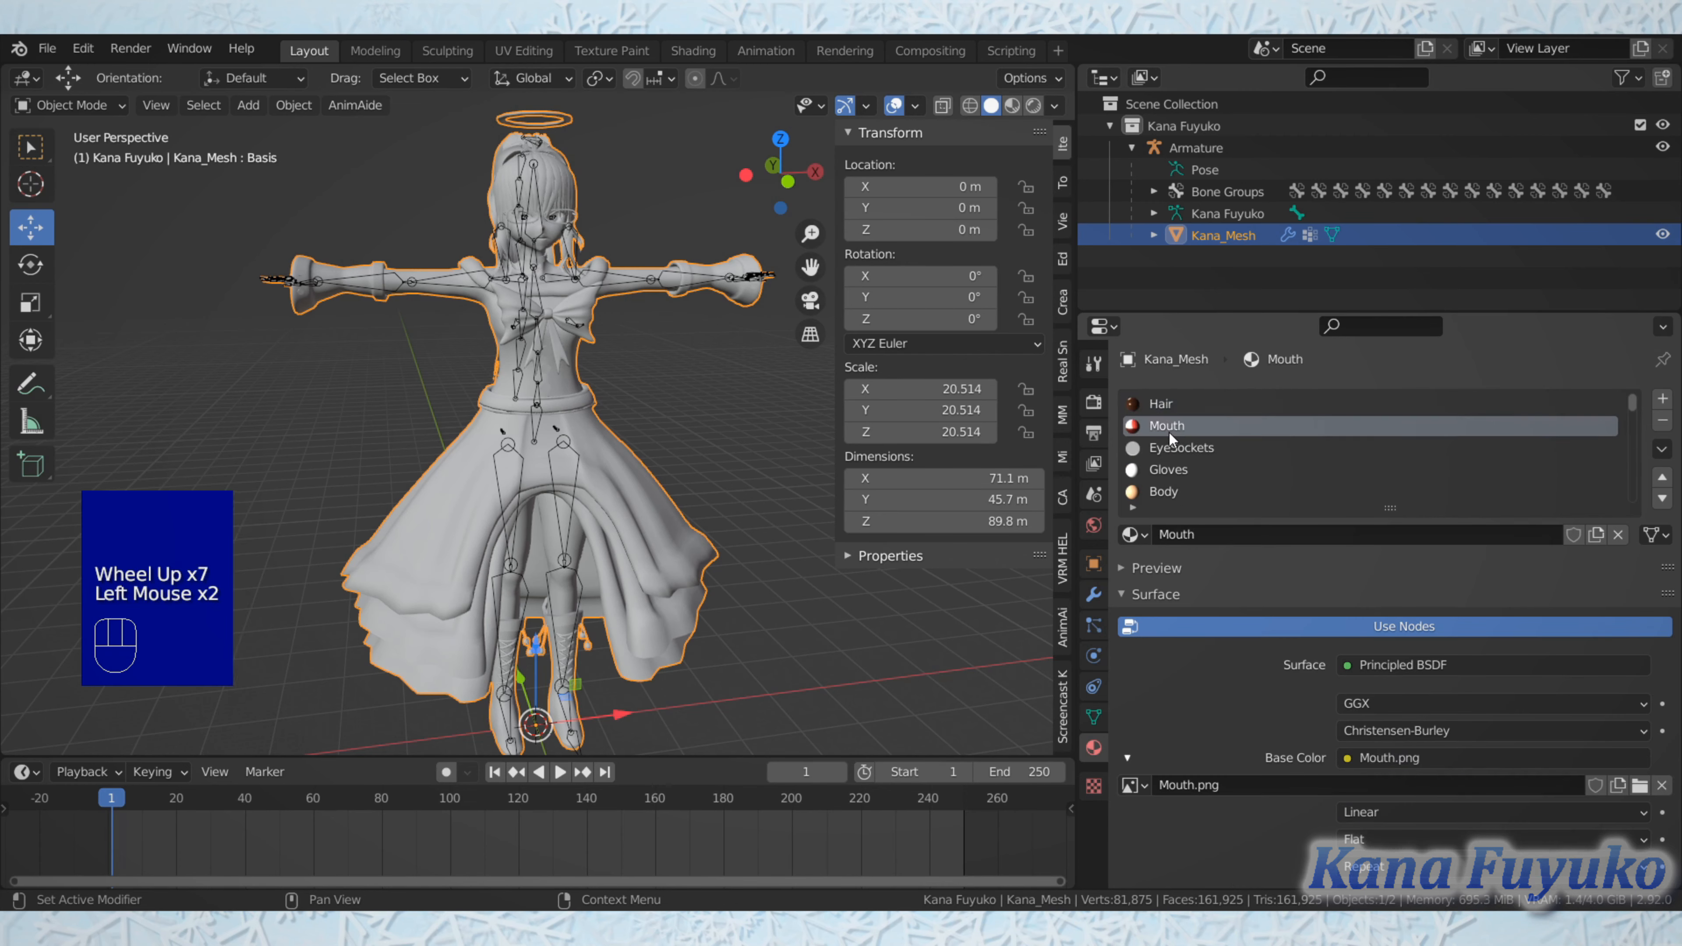
{"action": "left_click", "coordinate": [1165, 443]}
{"action": "left_click", "coordinate": [1166, 467]}
{"action": "scroll", "coordinate": [1167, 469], "scroll_direction": "down", "scroll_amount": 2}
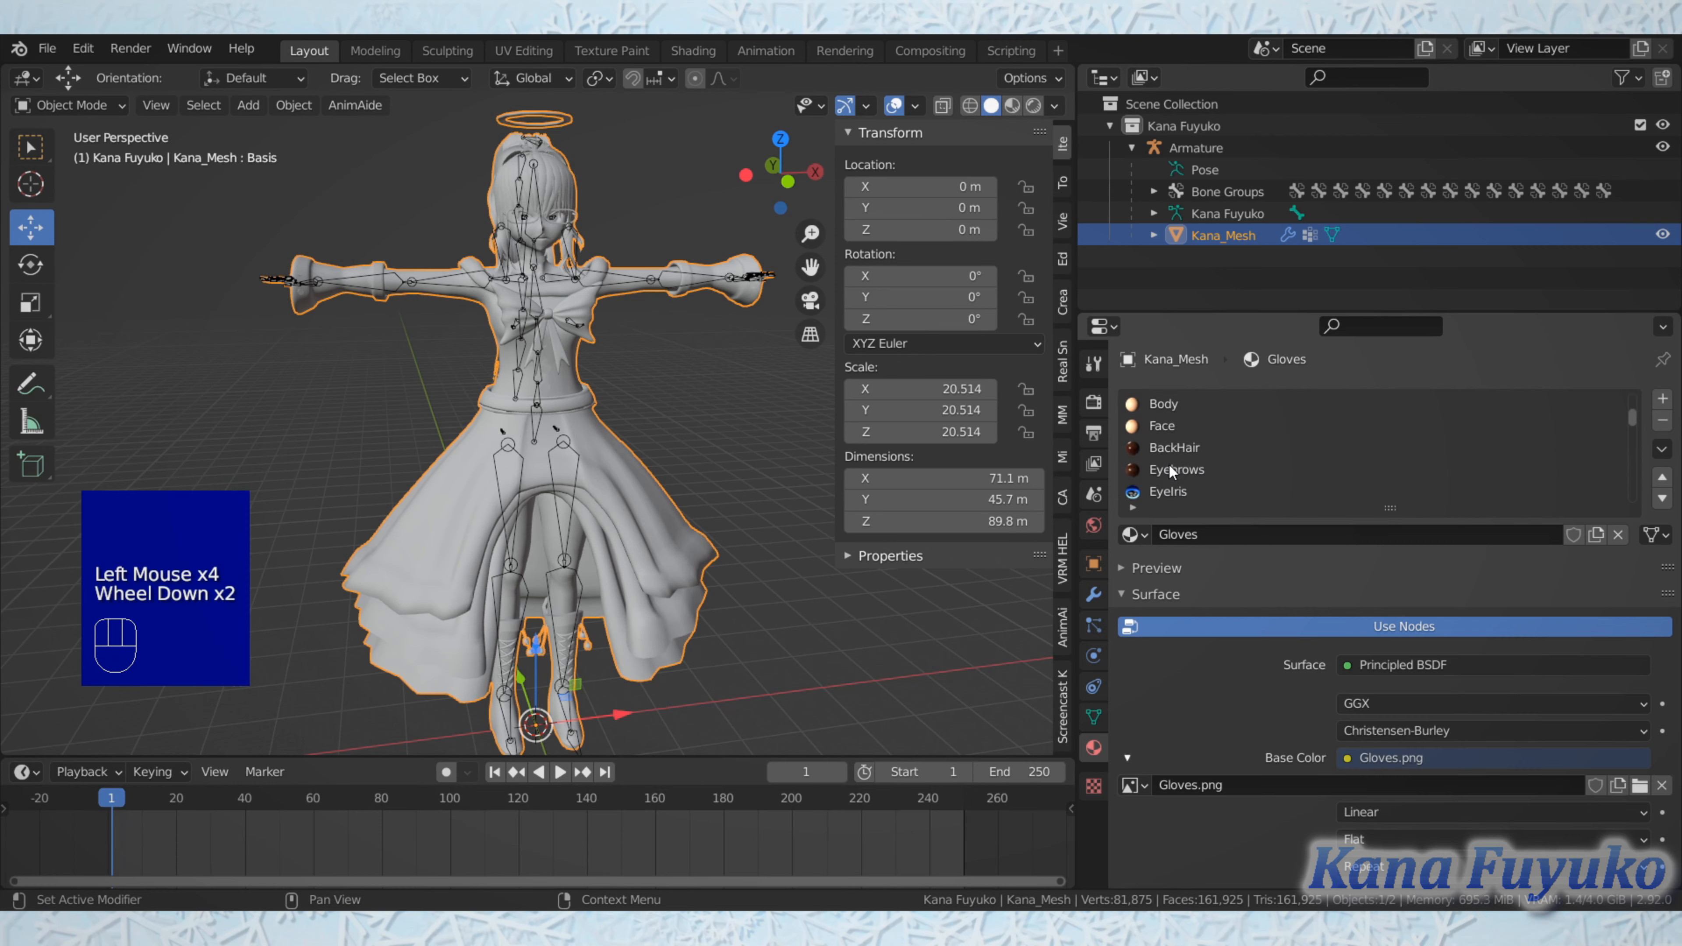
{"action": "scroll", "coordinate": [1169, 465], "scroll_direction": "up", "scroll_amount": 4}
{"action": "scroll", "coordinate": [1173, 437], "scroll_direction": "up", "scroll_amount": 1}
{"action": "left_click", "coordinate": [1177, 409]}
{"action": "left_click", "coordinate": [1175, 424]}
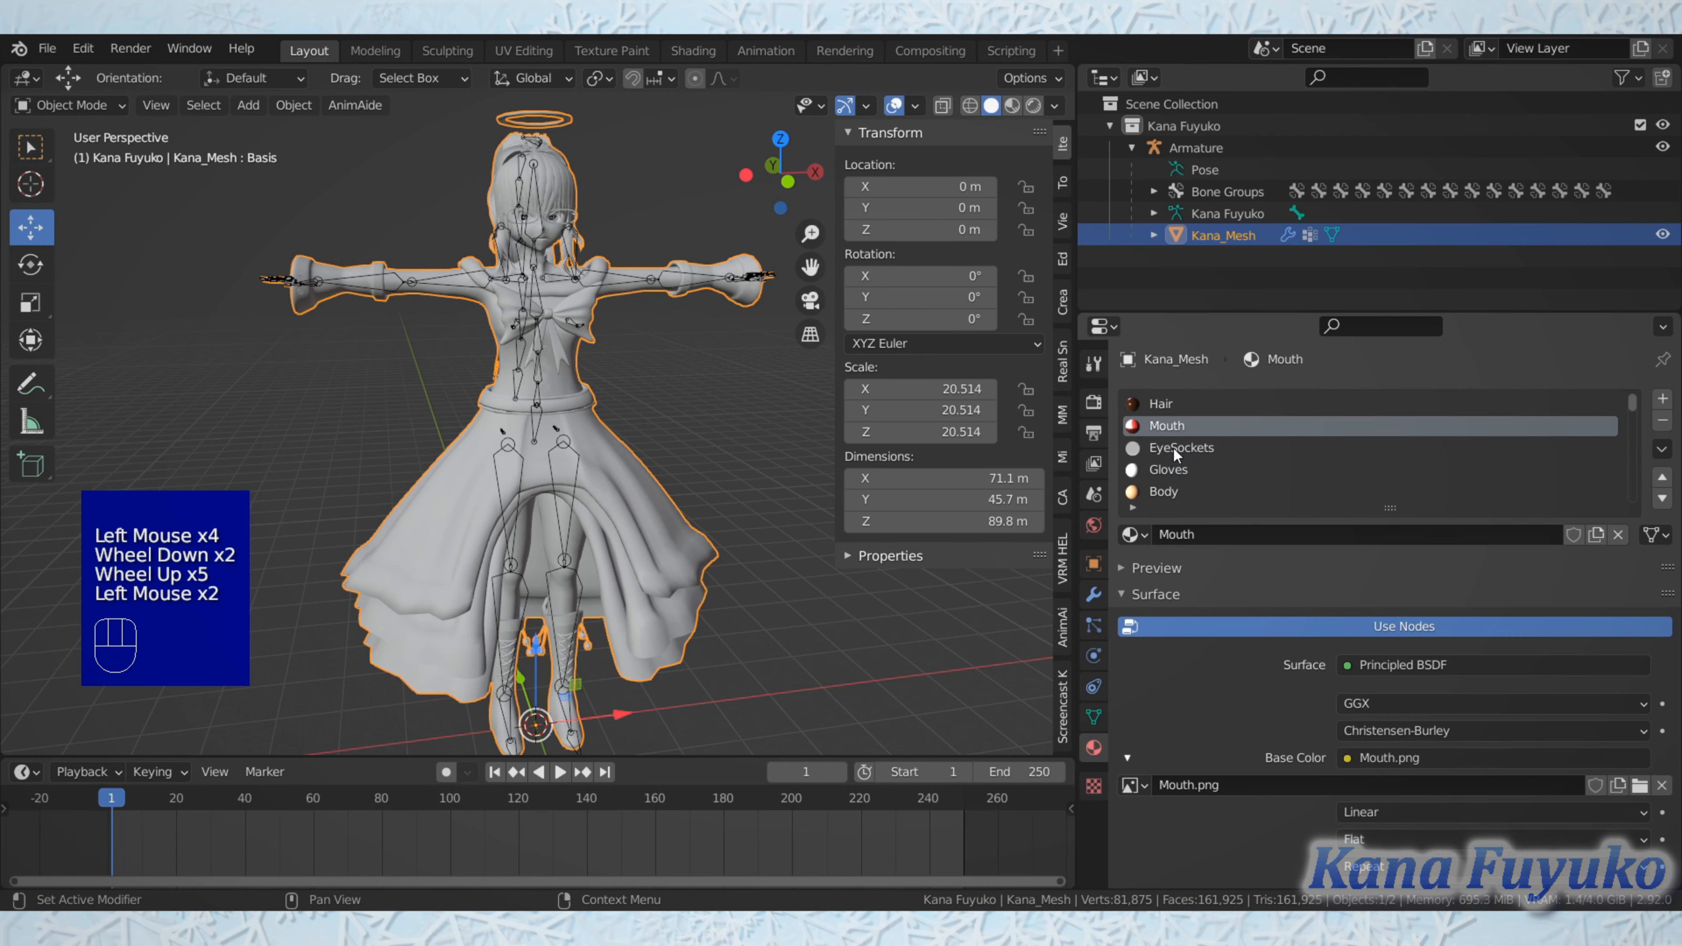
{"action": "left_click", "coordinate": [1173, 449]}
{"action": "left_click", "coordinate": [1172, 422]}
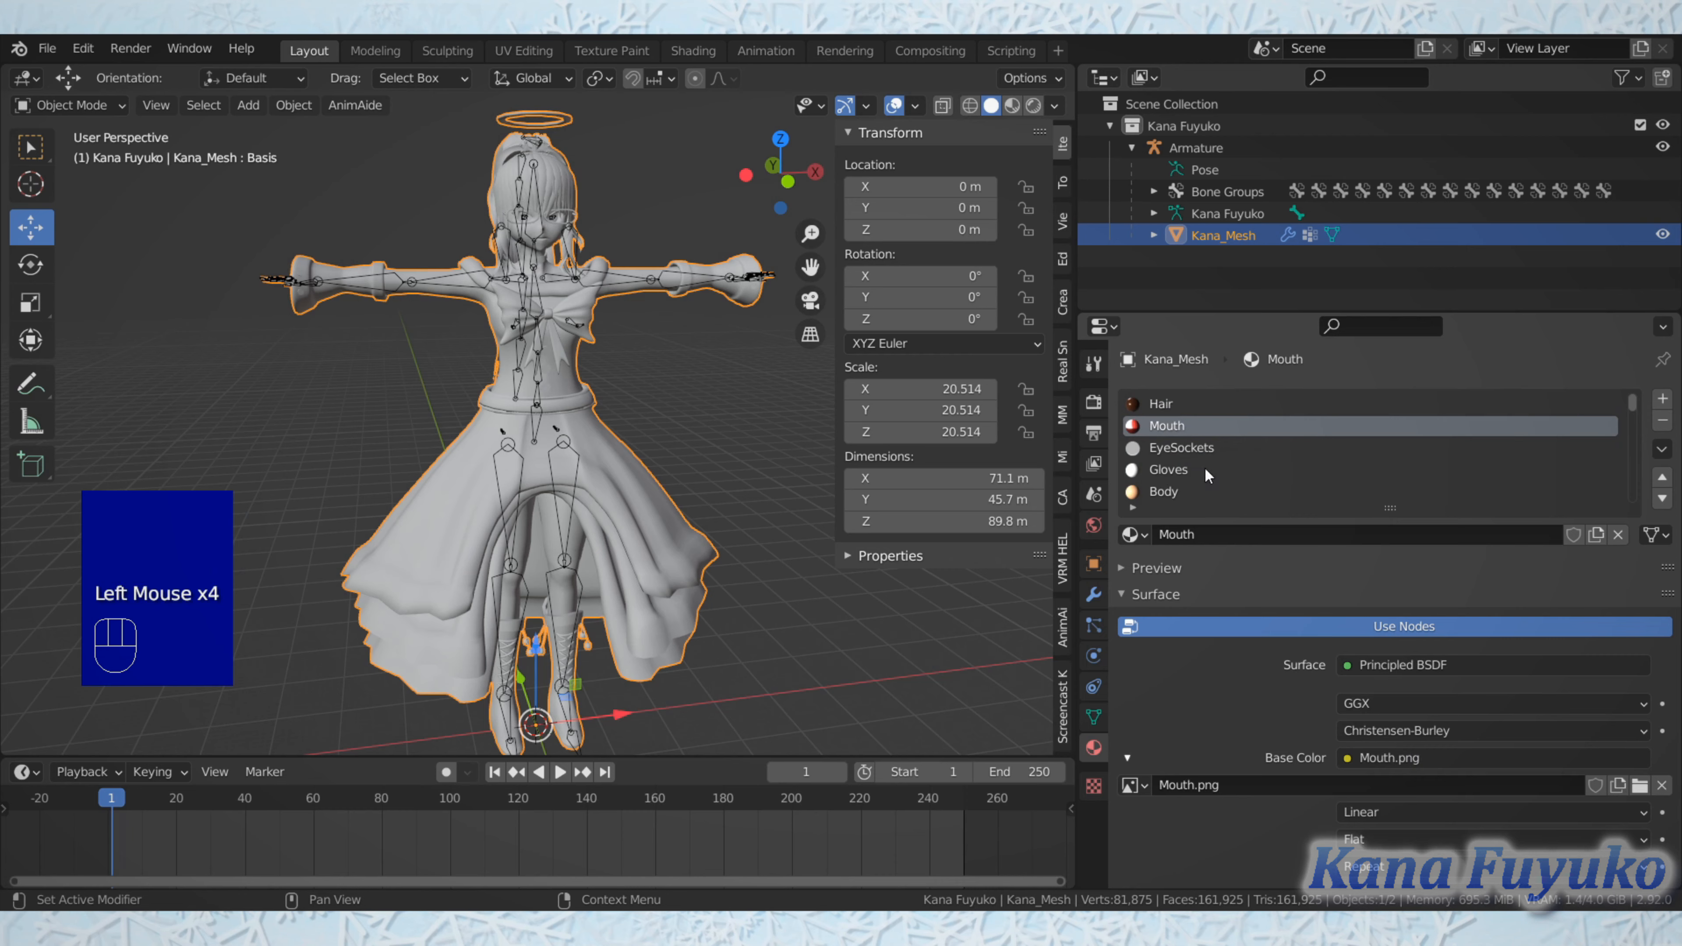
{"action": "scroll", "coordinate": [1211, 462], "scroll_direction": "down", "scroll_amount": 2}
{"action": "scroll", "coordinate": [1152, 414], "scroll_direction": "up", "scroll_amount": 6}
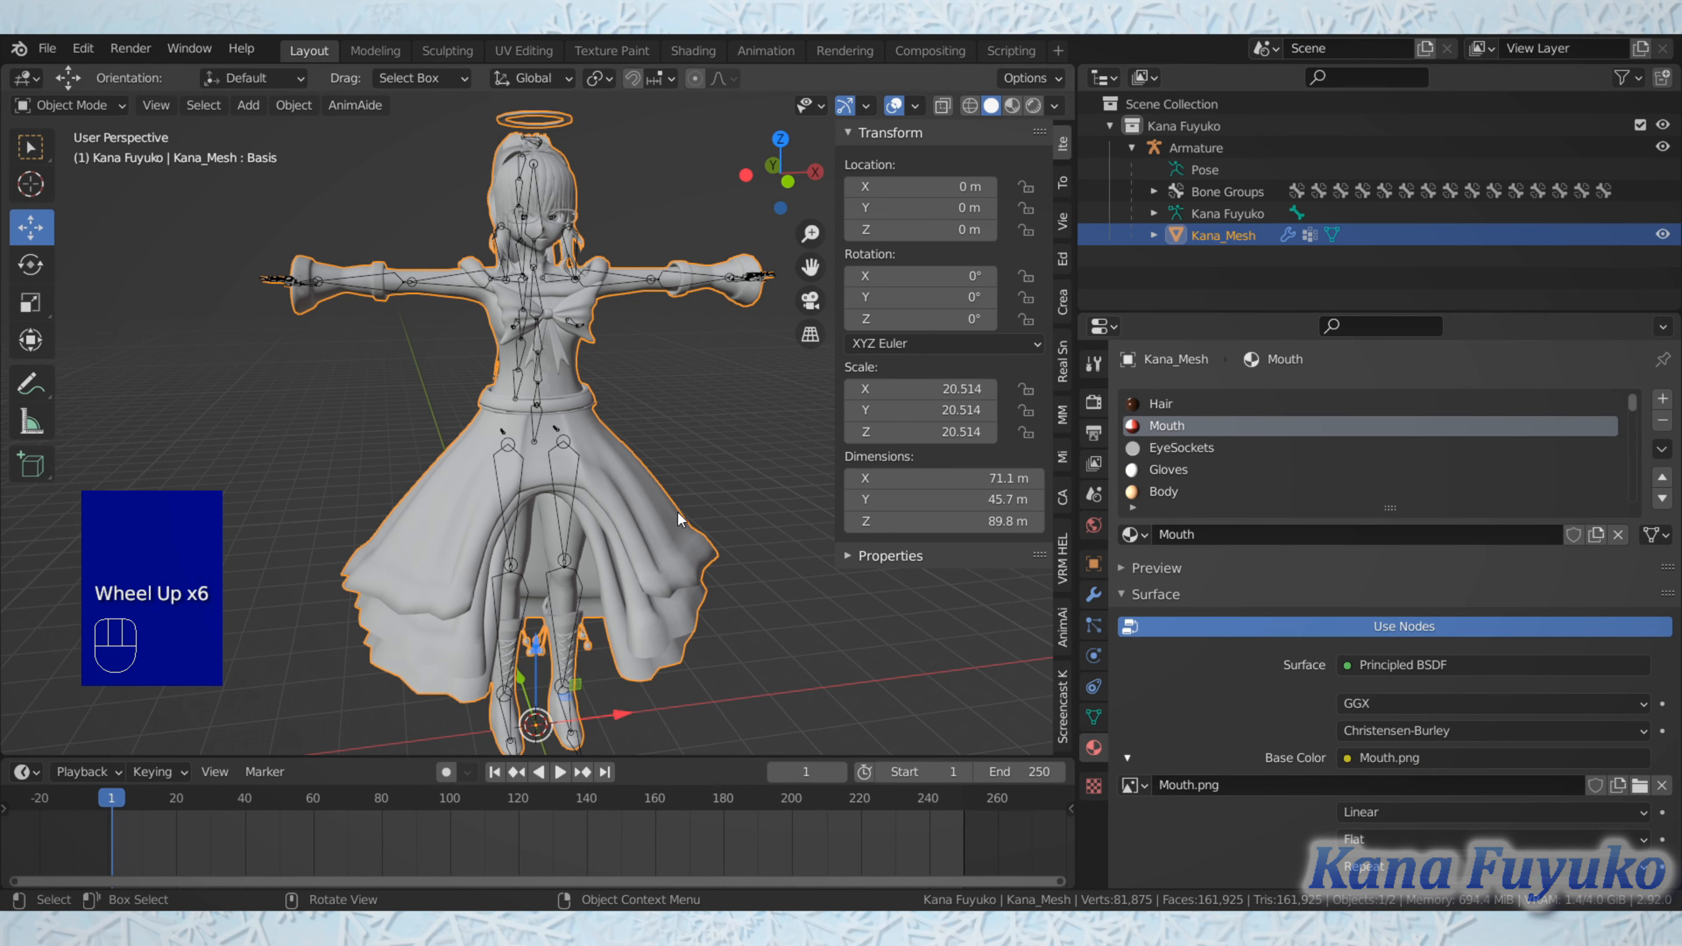
Step: View the character closer and check the names and textures of the Hair, Mouth, Gloves and Body materials
{"action": "scroll", "coordinate": [672, 494], "scroll_direction": "up", "scroll_amount": 1}
{"action": "scroll", "coordinate": [672, 491], "scroll_direction": "up", "scroll_amount": 2}
{"action": "scroll", "coordinate": [673, 504], "scroll_direction": "up", "scroll_amount": 2, "text": "shift"}
{"action": "middle_click_drag", "start_coordinate": [673, 503], "coordinate": [675, 517], "text": "shift"}
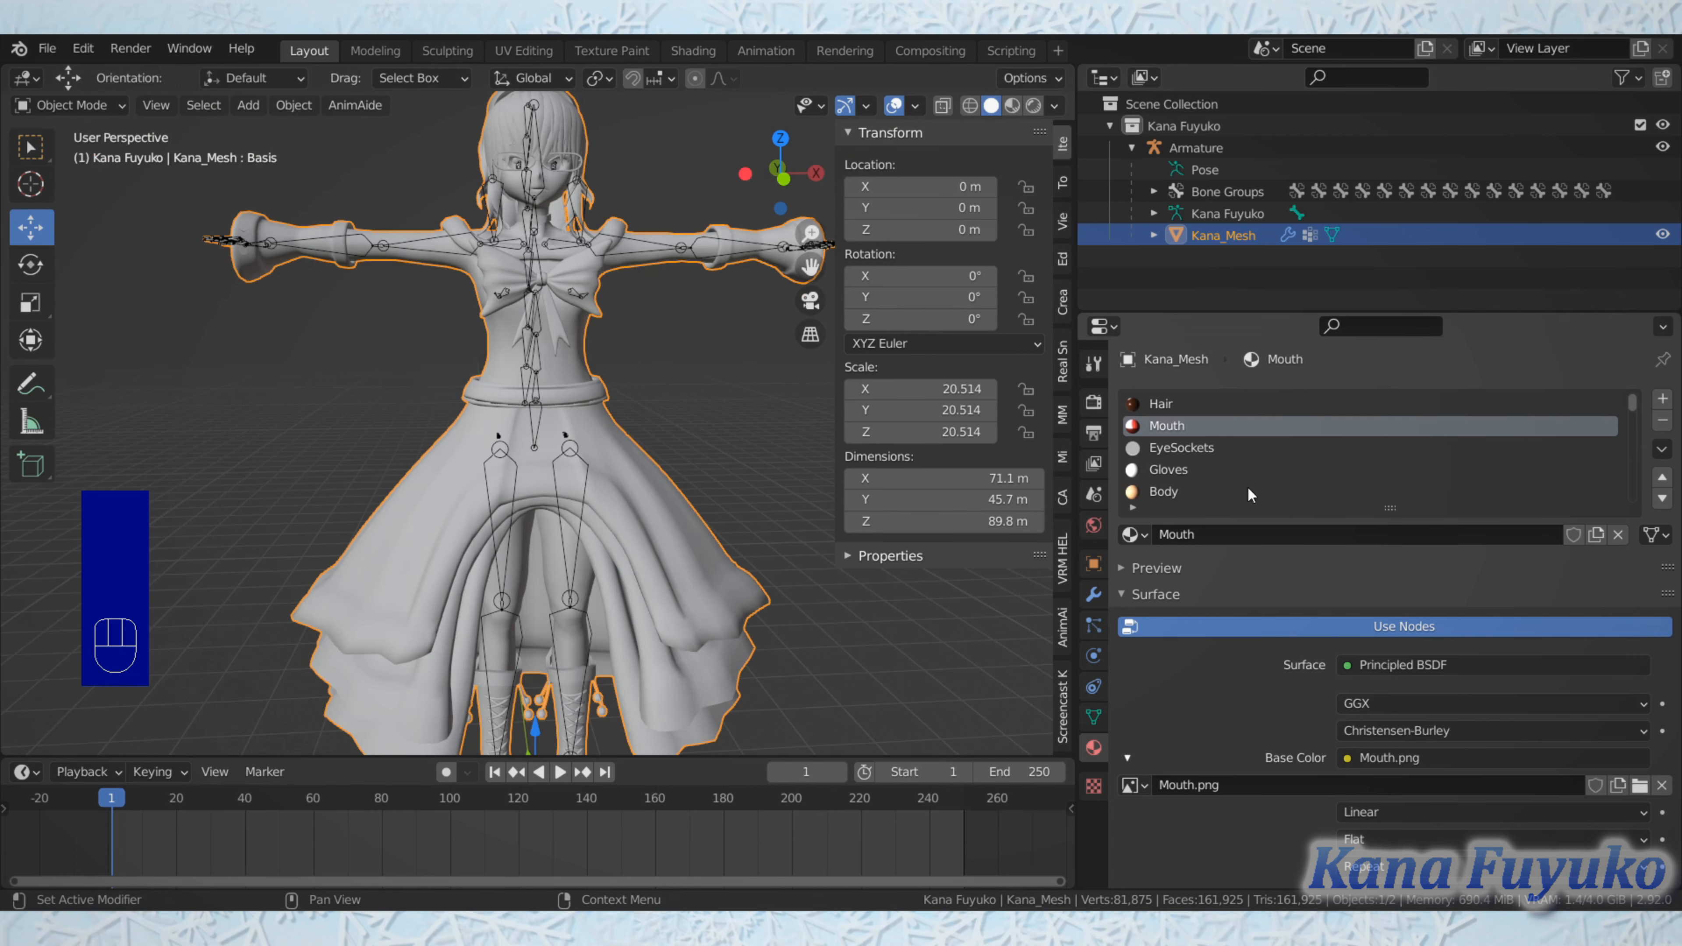
{"action": "scroll", "coordinate": [1249, 439], "scroll_direction": "up", "scroll_amount": 1}
{"action": "left_click", "coordinate": [1237, 406]}
{"action": "left_click", "coordinate": [1225, 428]}
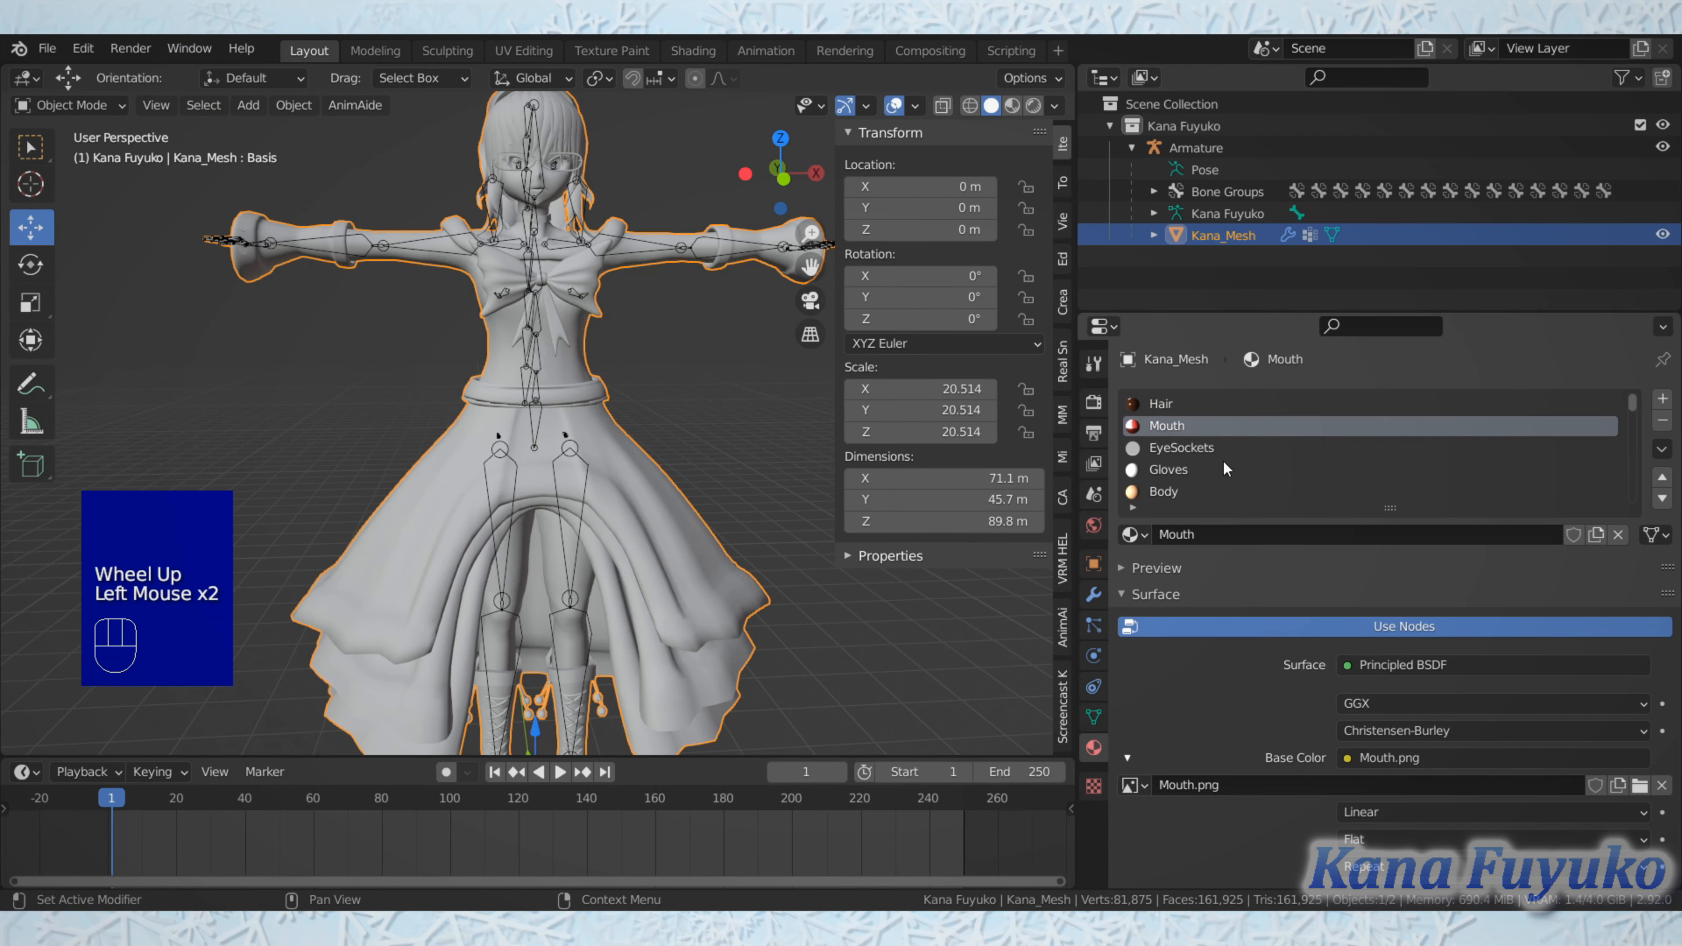
{"action": "left_click", "coordinate": [1220, 469]}
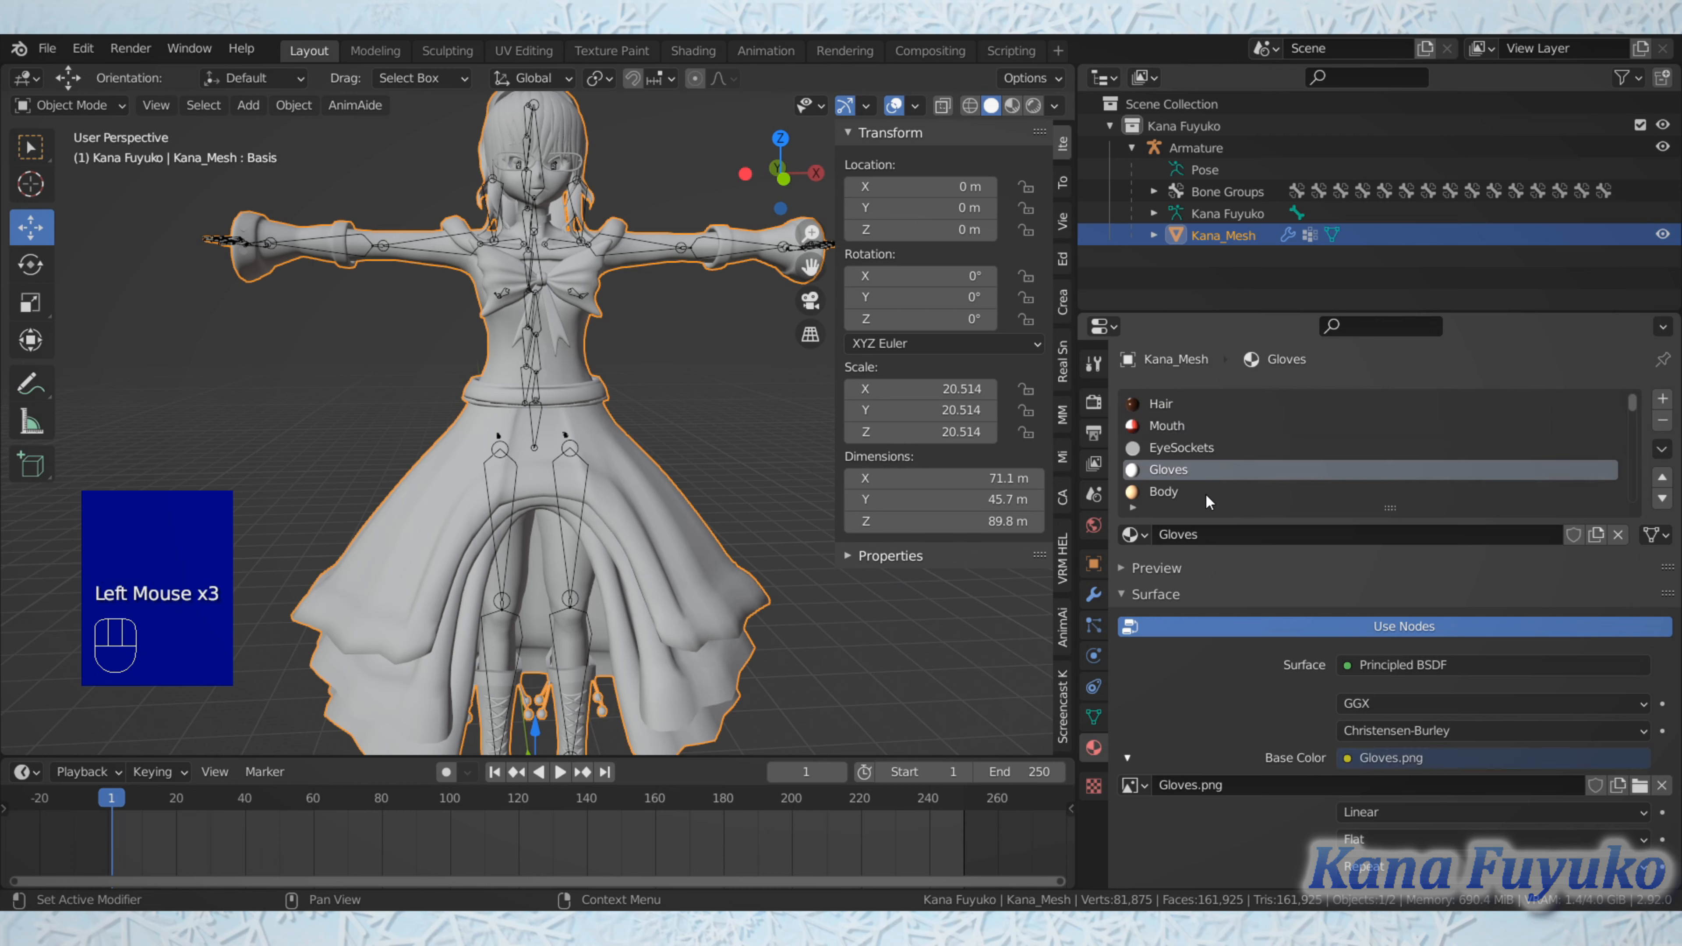
{"action": "left_click", "coordinate": [1211, 490]}
{"action": "left_click", "coordinate": [1201, 425]}
{"action": "left_click", "coordinate": [1188, 391]}
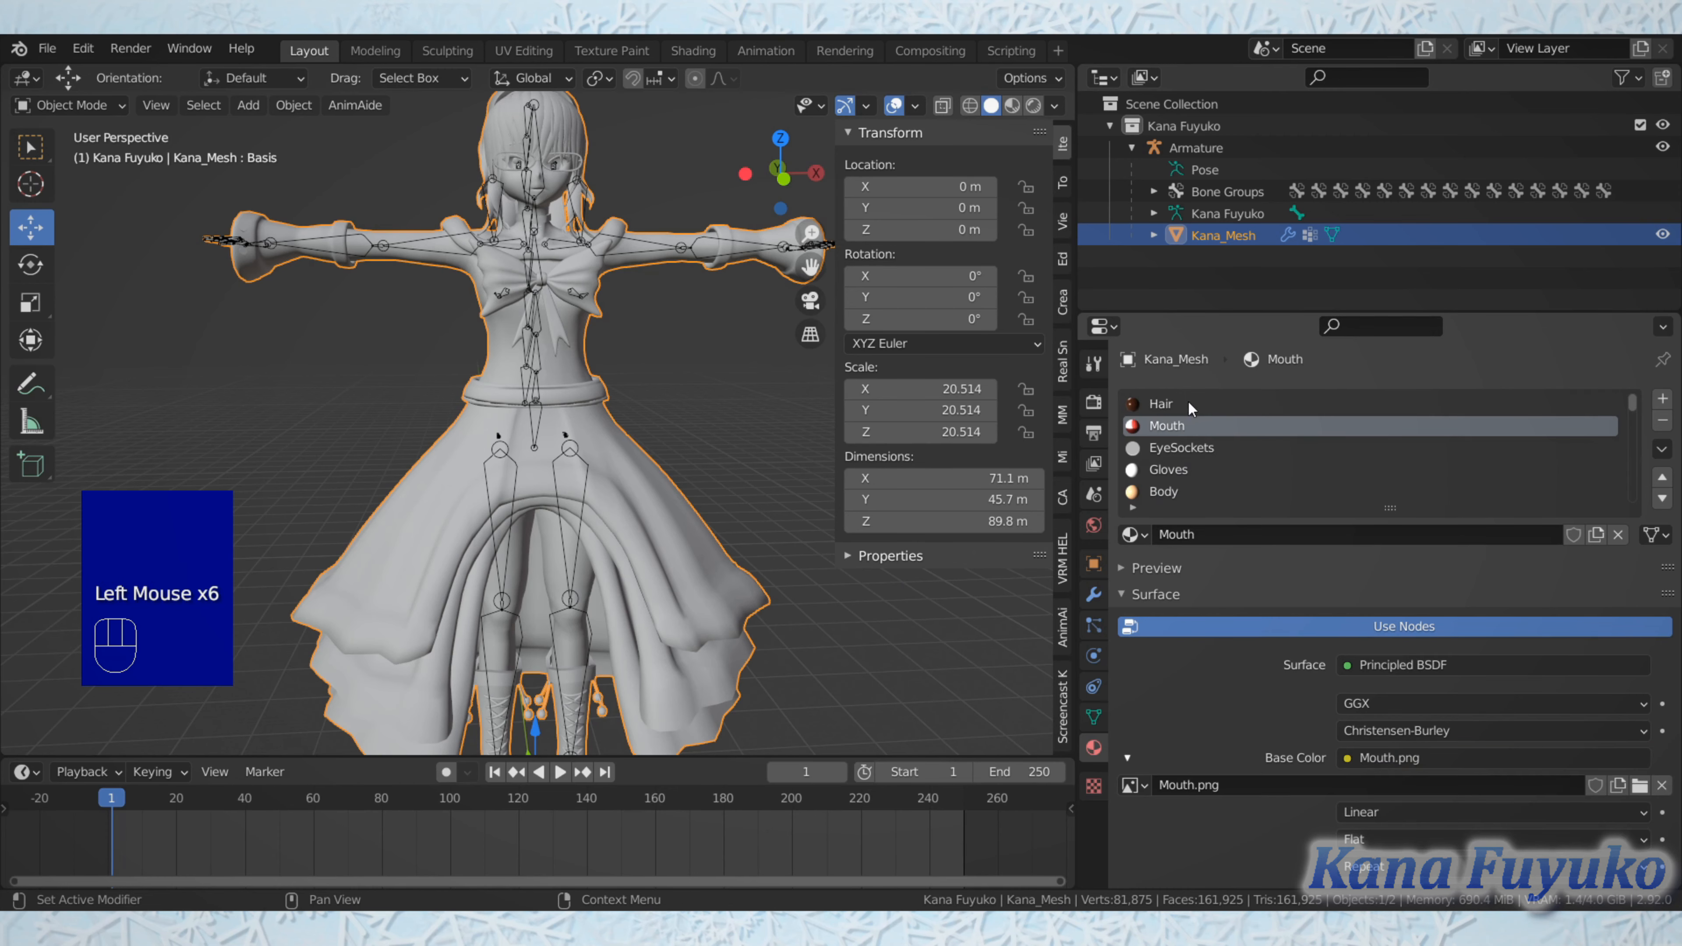
{"action": "left_click", "coordinate": [1188, 404]}
{"action": "left_click", "coordinate": [1185, 470]}
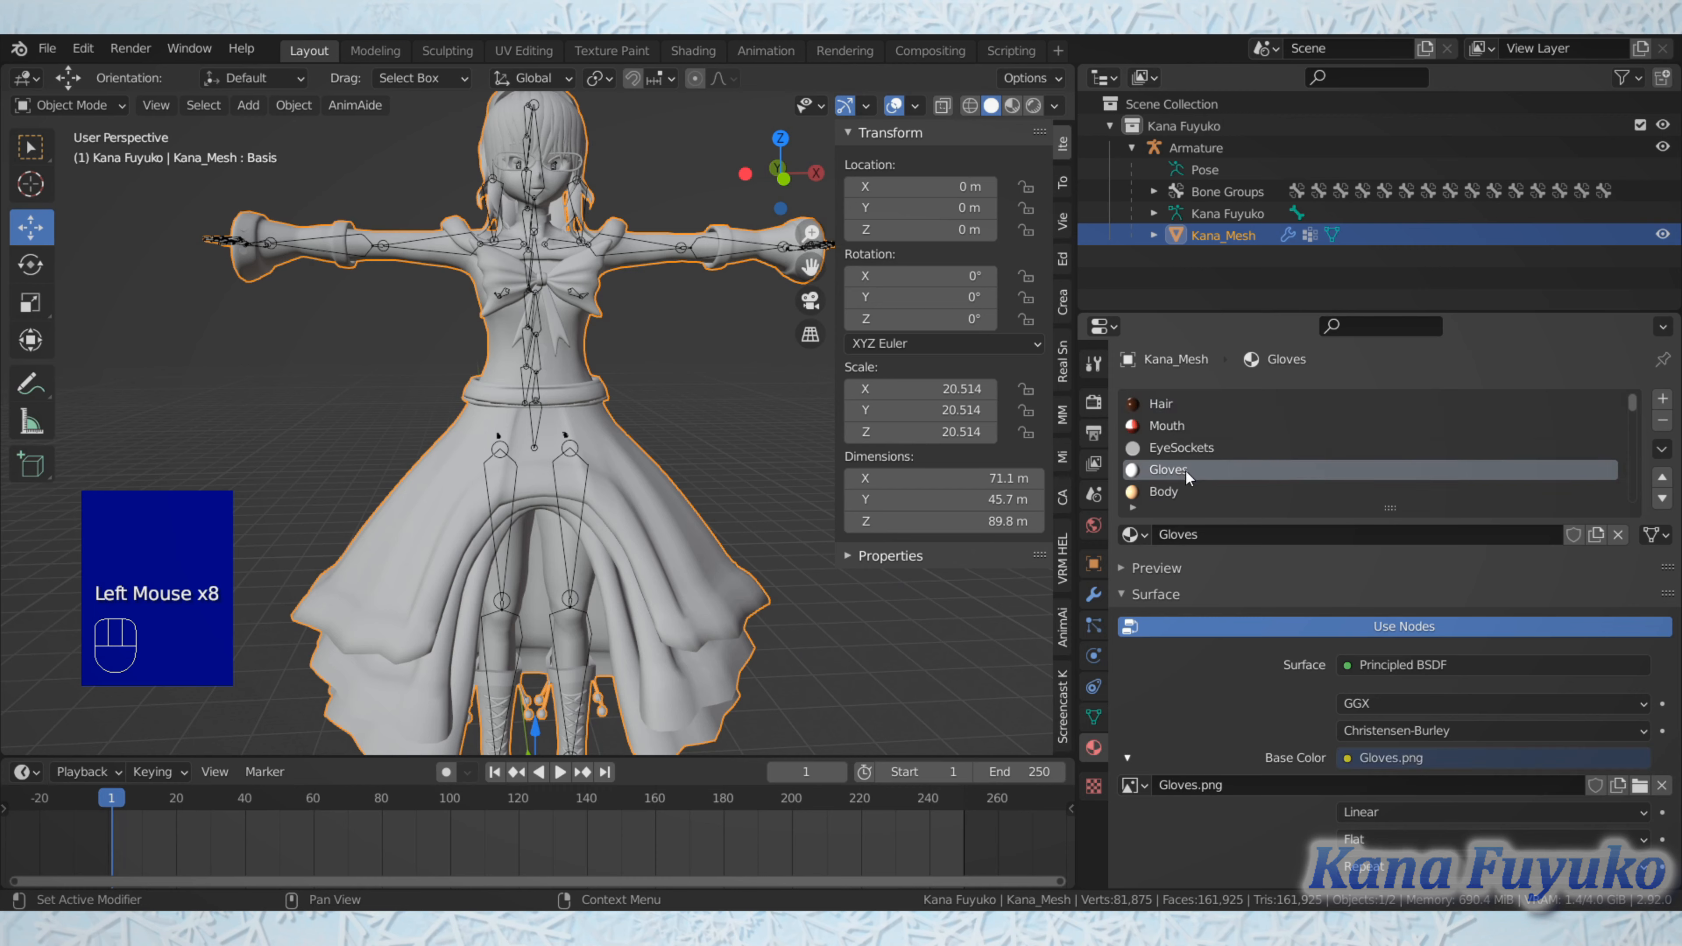
{"action": "left_click", "coordinate": [1187, 492]}
Step: Check the Face, BackHair, Eyebrows and EyeIris materials and compare the slot names with the VMT files in usermod/materials
{"action": "scroll", "coordinate": [1182, 477], "scroll_direction": "down", "scroll_amount": 2}
{"action": "left_click", "coordinate": [1190, 430]}
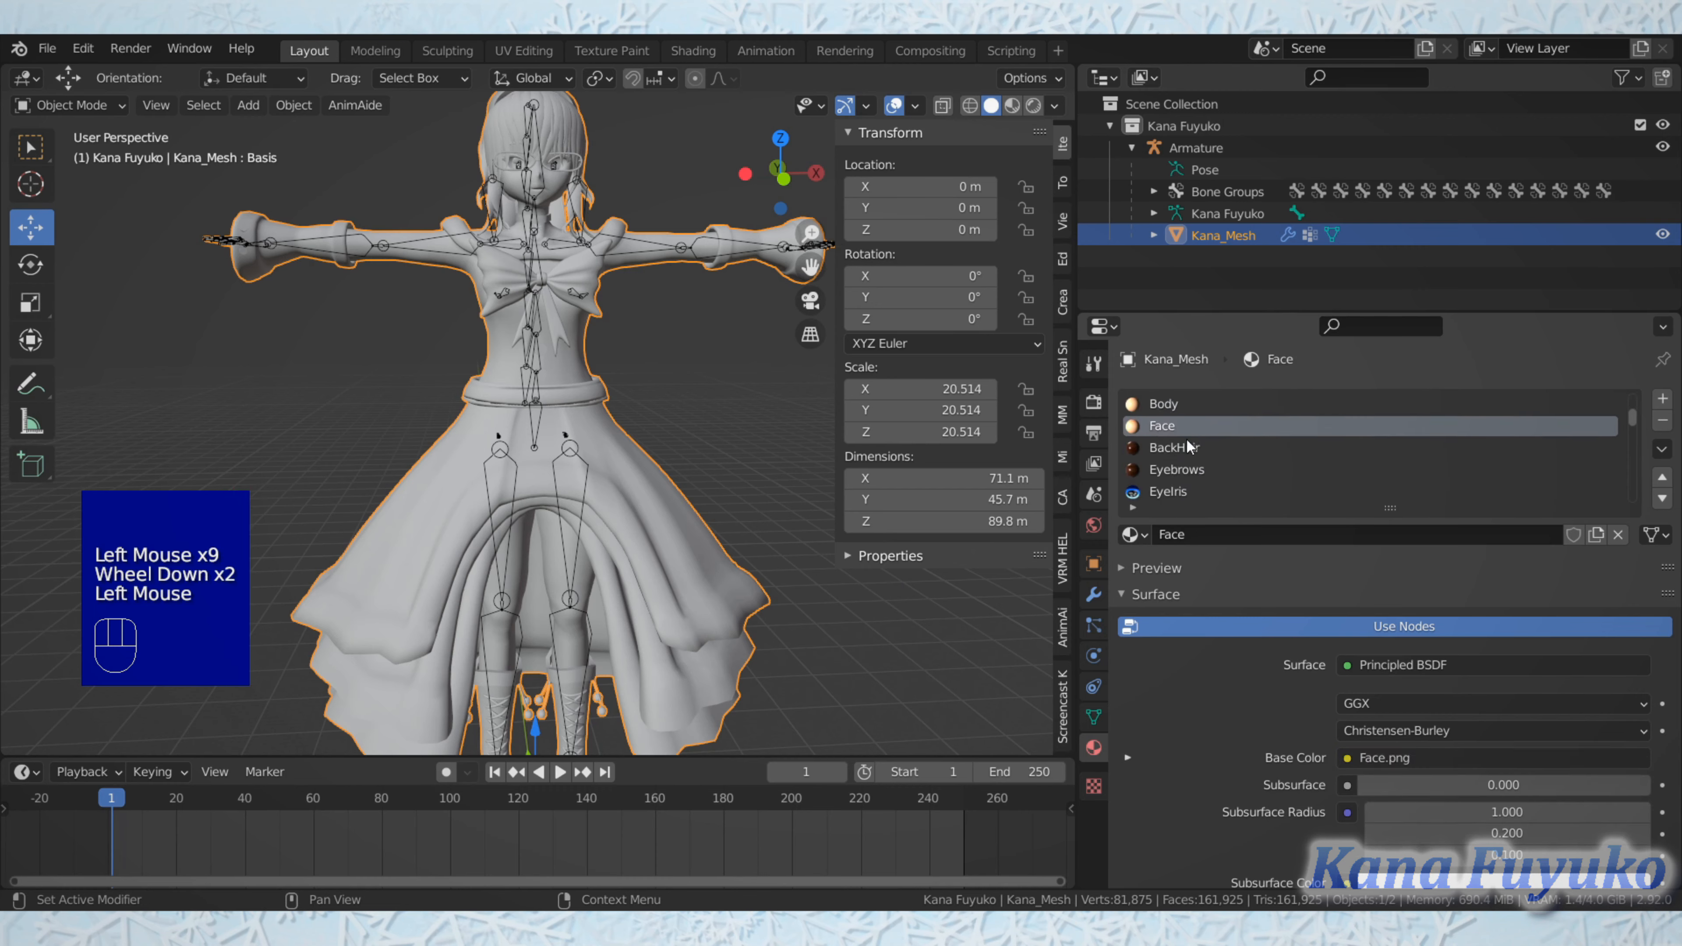
{"action": "left_click", "coordinate": [1182, 450]}
{"action": "left_click", "coordinate": [1173, 472]}
{"action": "left_click", "coordinate": [1171, 490]}
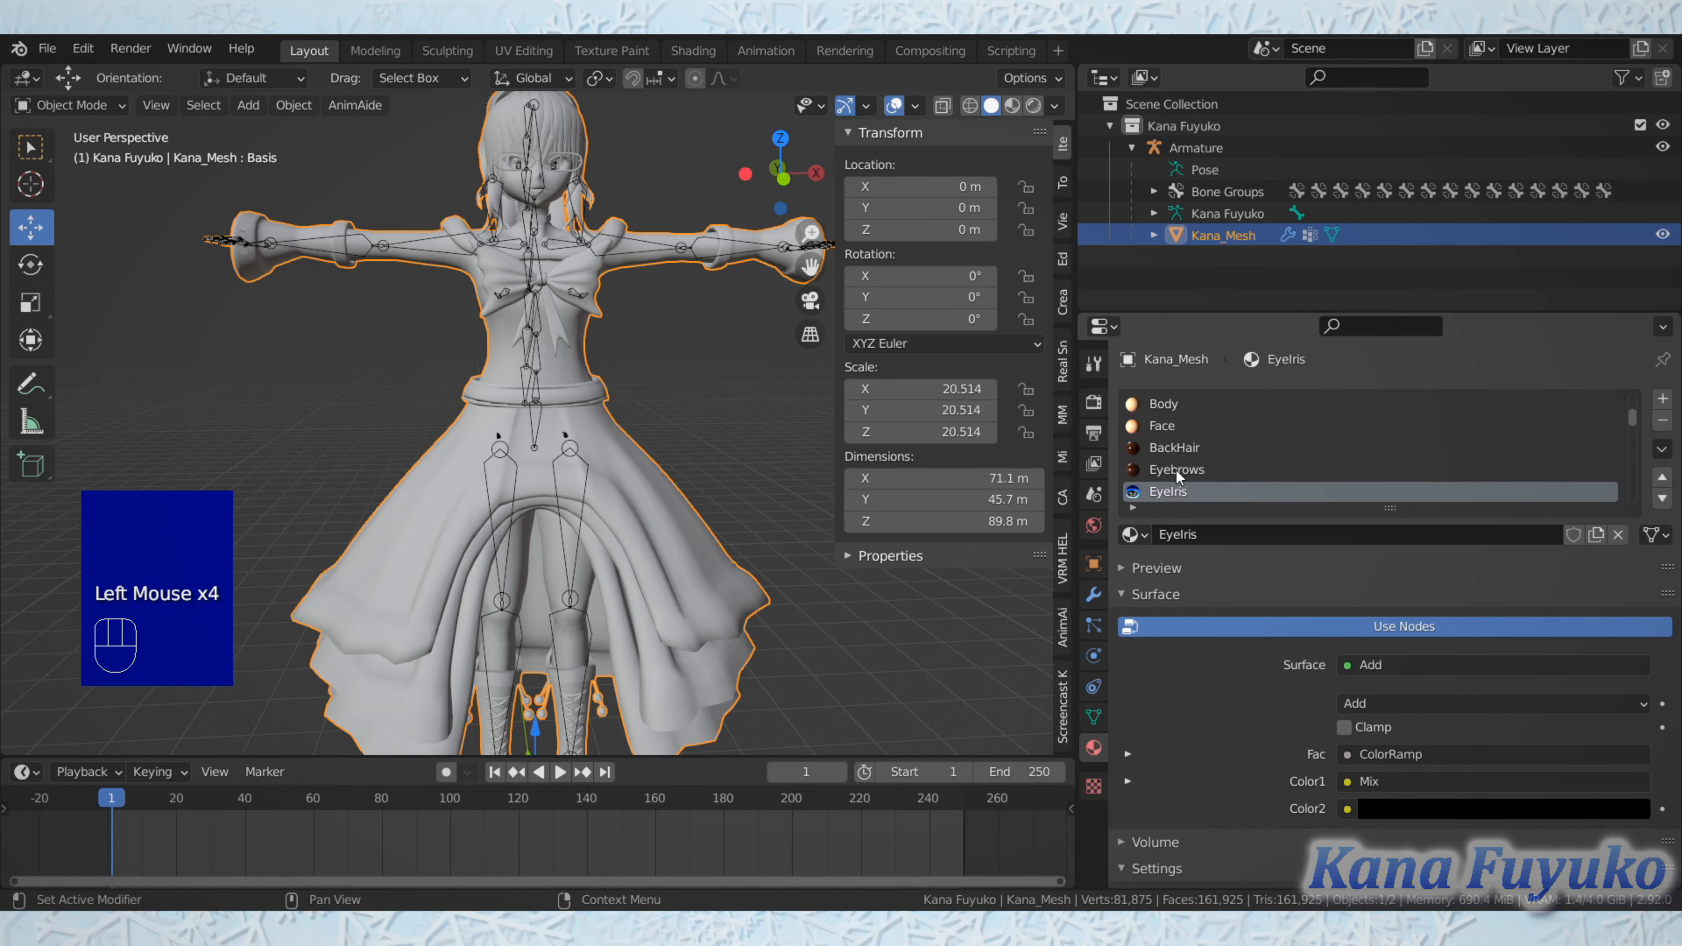
{"action": "scroll", "coordinate": [1181, 458], "scroll_direction": "down", "scroll_amount": 1}
{"action": "scroll", "coordinate": [1182, 457], "scroll_direction": "up", "scroll_amount": 1}
{"action": "scroll", "coordinate": [1181, 458], "scroll_direction": "up", "scroll_amount": 2}
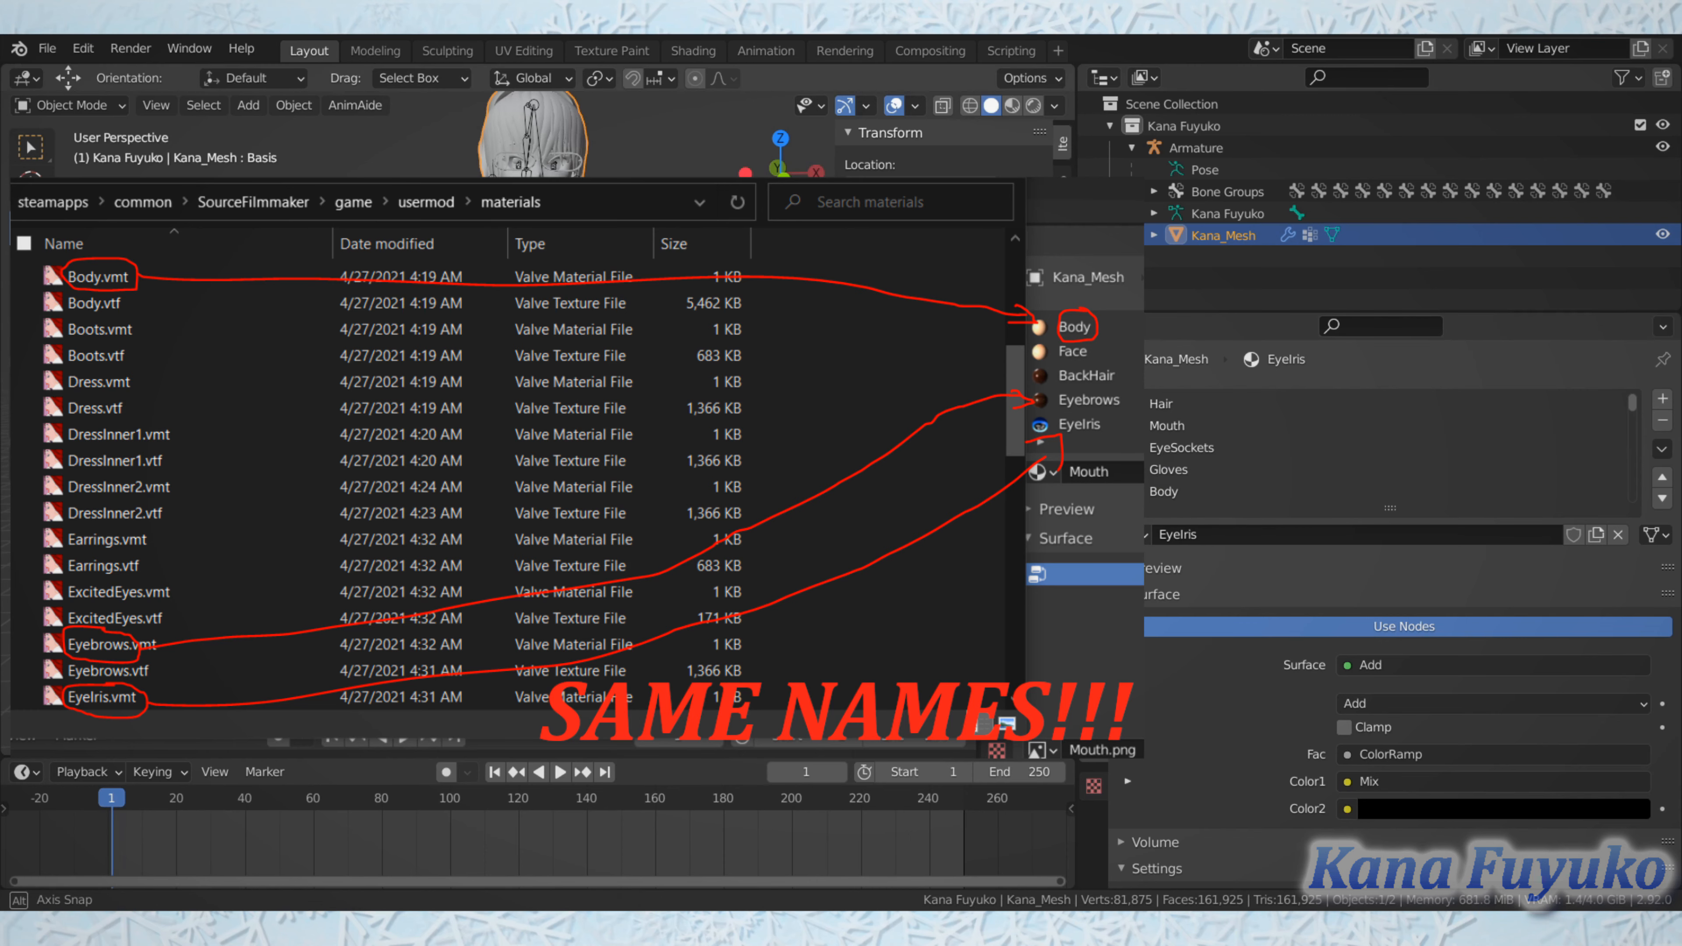
Step: Show the character in front view and review the Source Engine Export settings for Kana Fuyuko.dmx
{"action": "middle_click_drag", "start_coordinate": [663, 431], "coordinate": [664, 445]}
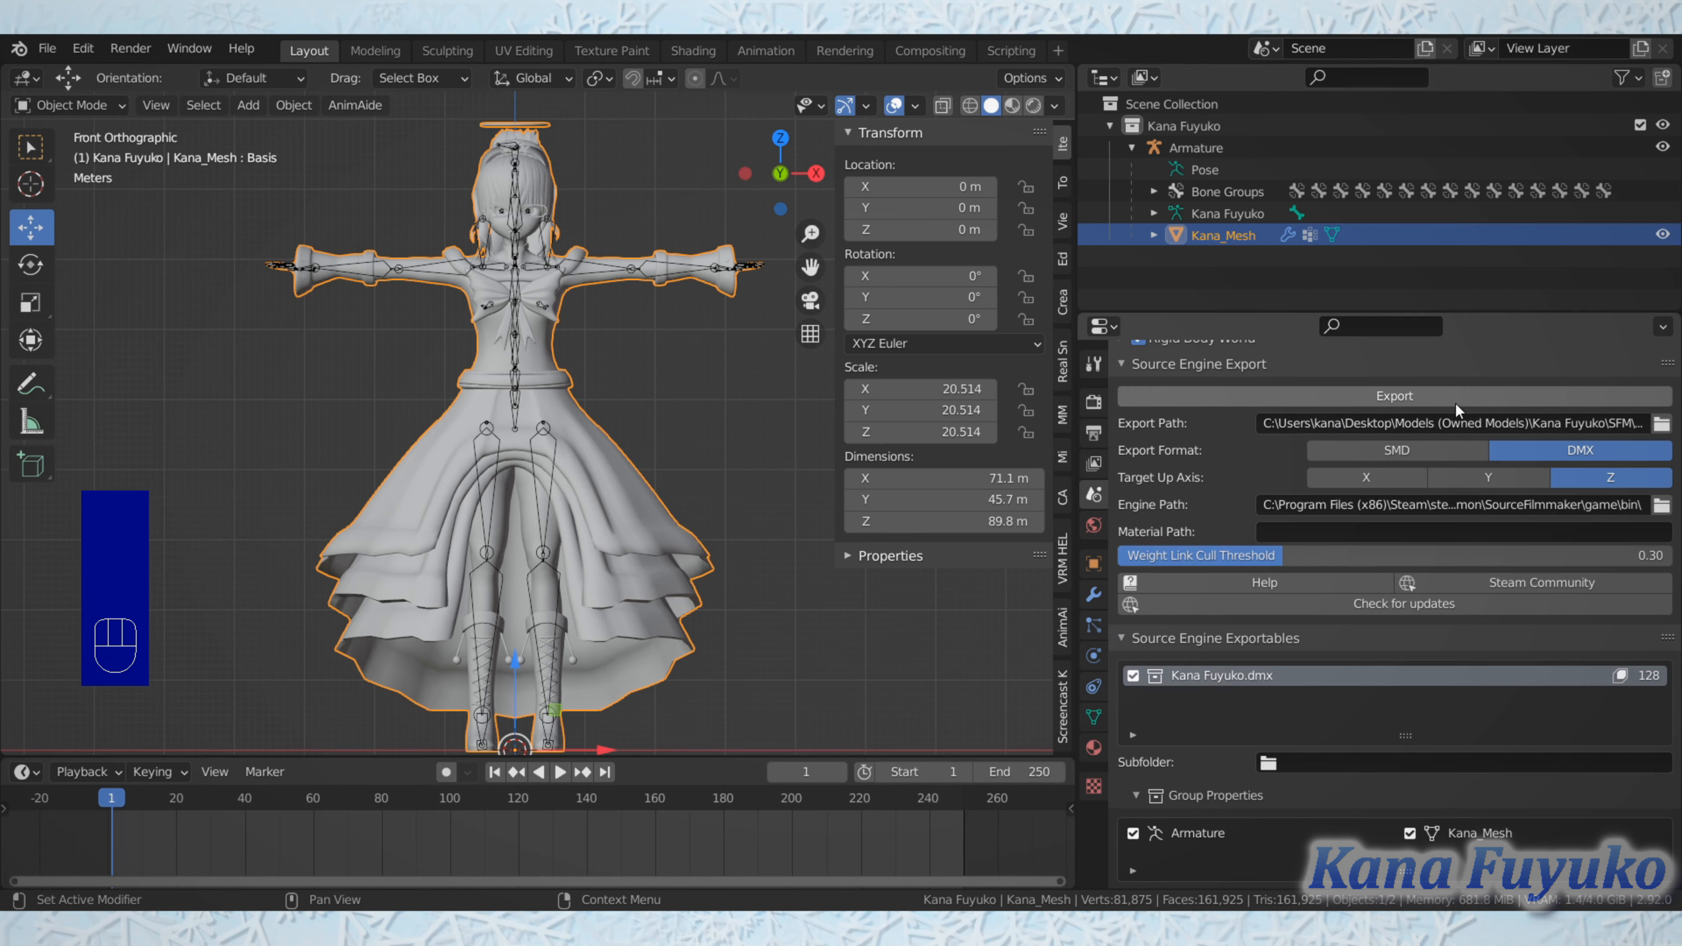
{"action": "left_click", "coordinate": [1387, 397]}
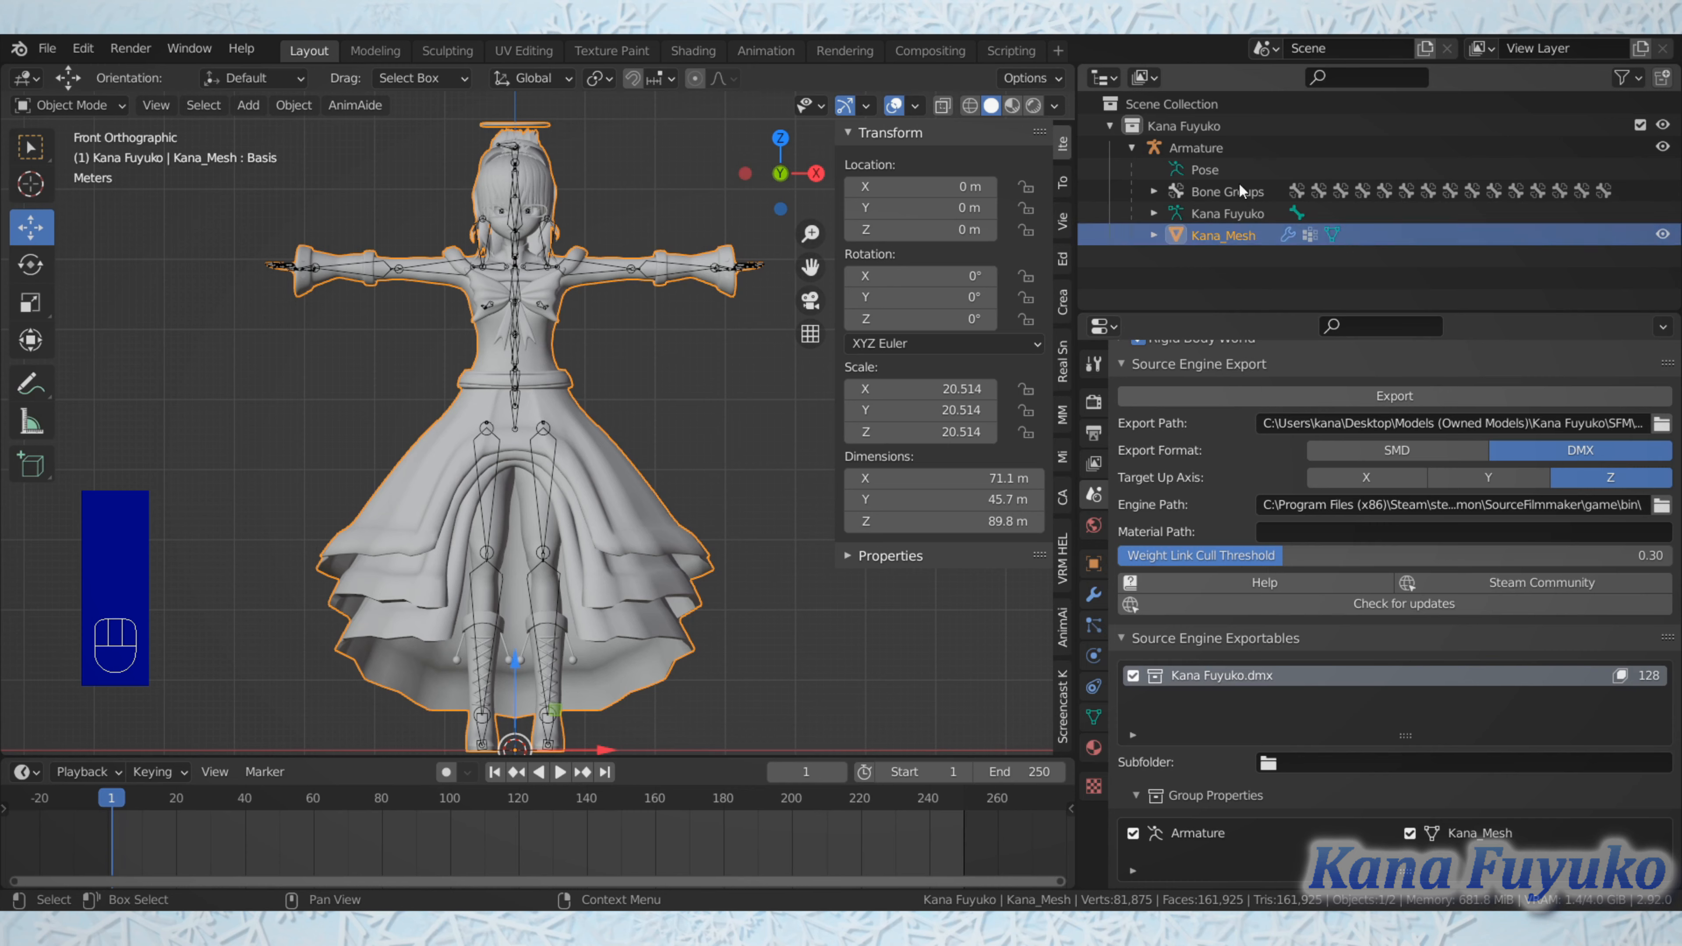
{"action": "left_click", "coordinate": [1288, 398]}
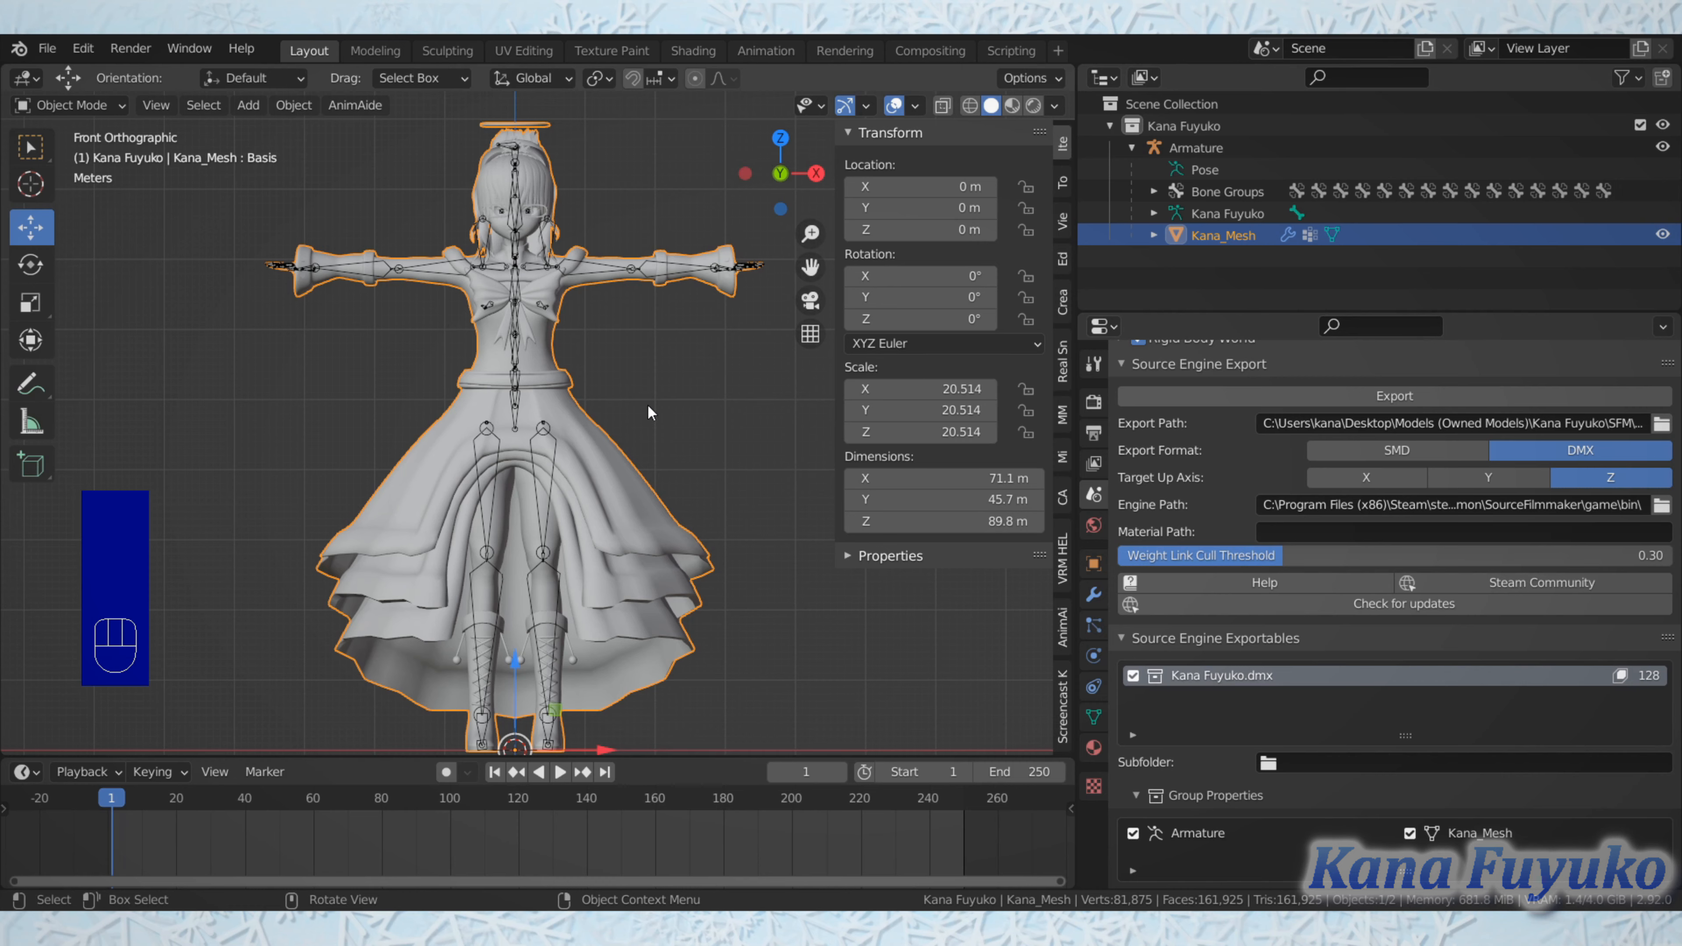
{"action": "left_click", "coordinate": [622, 479]}
{"action": "left_click", "coordinate": [606, 526]}
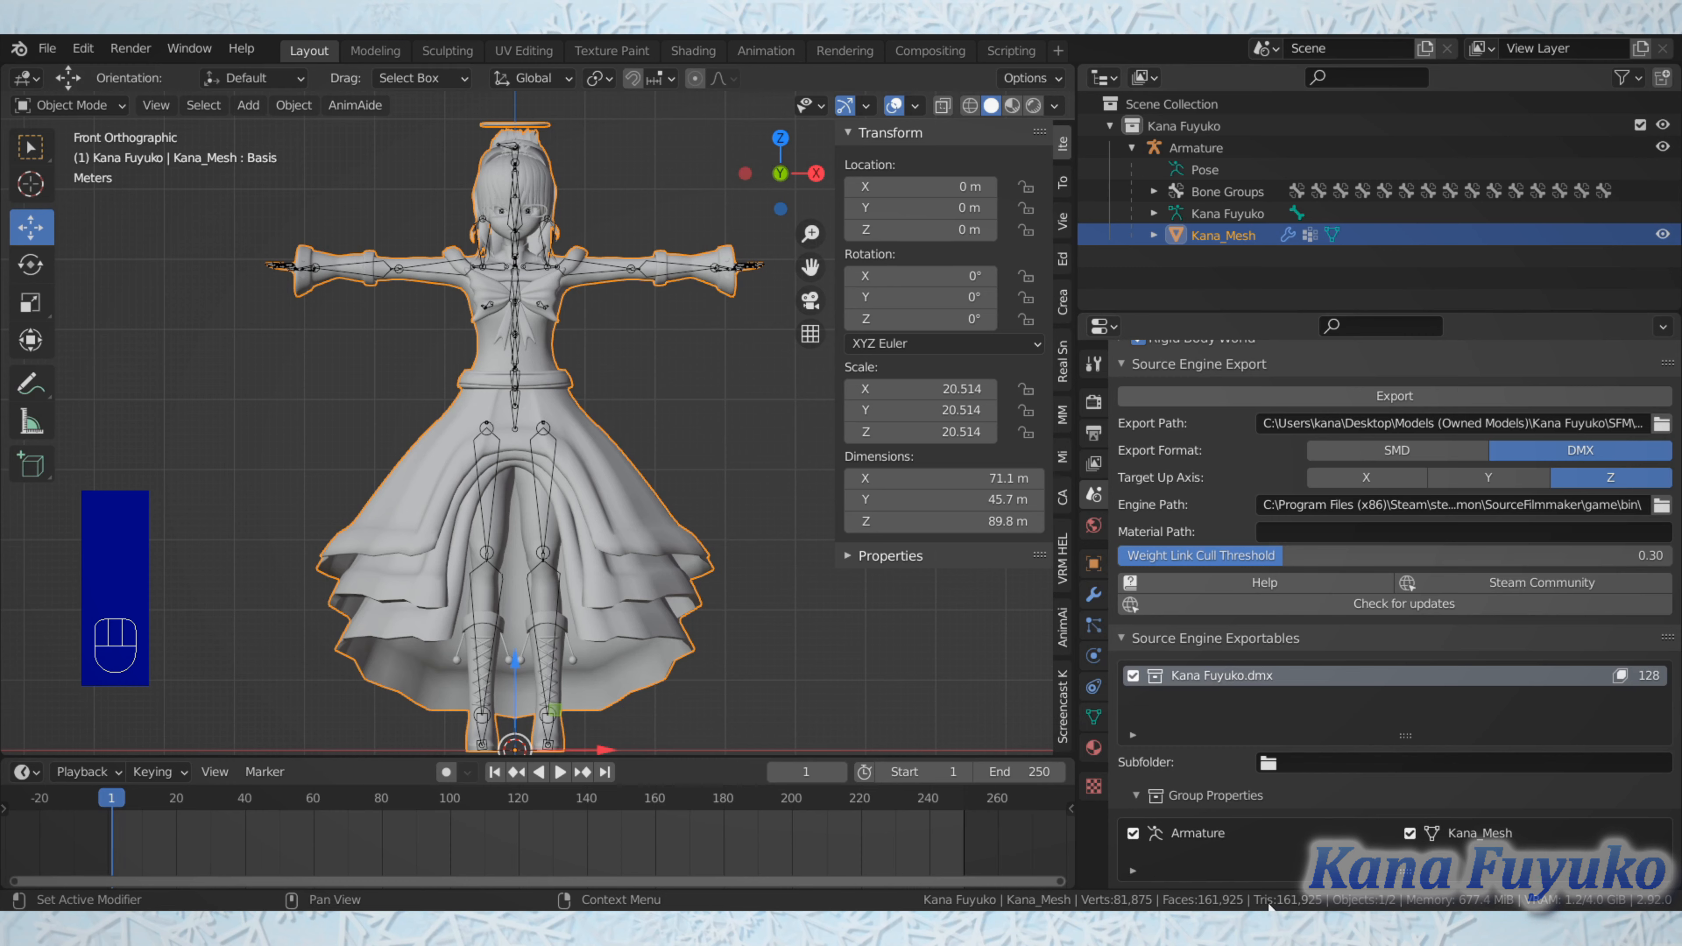
Step: Inspect the character mesh from several angles and return to the front view
{"action": "middle_click_drag", "start_coordinate": [501, 377], "coordinate": [458, 367]}
{"action": "scroll", "coordinate": [515, 324], "scroll_direction": "up", "scroll_amount": 2}
{"action": "scroll", "coordinate": [465, 426], "scroll_direction": "down", "scroll_amount": 1}
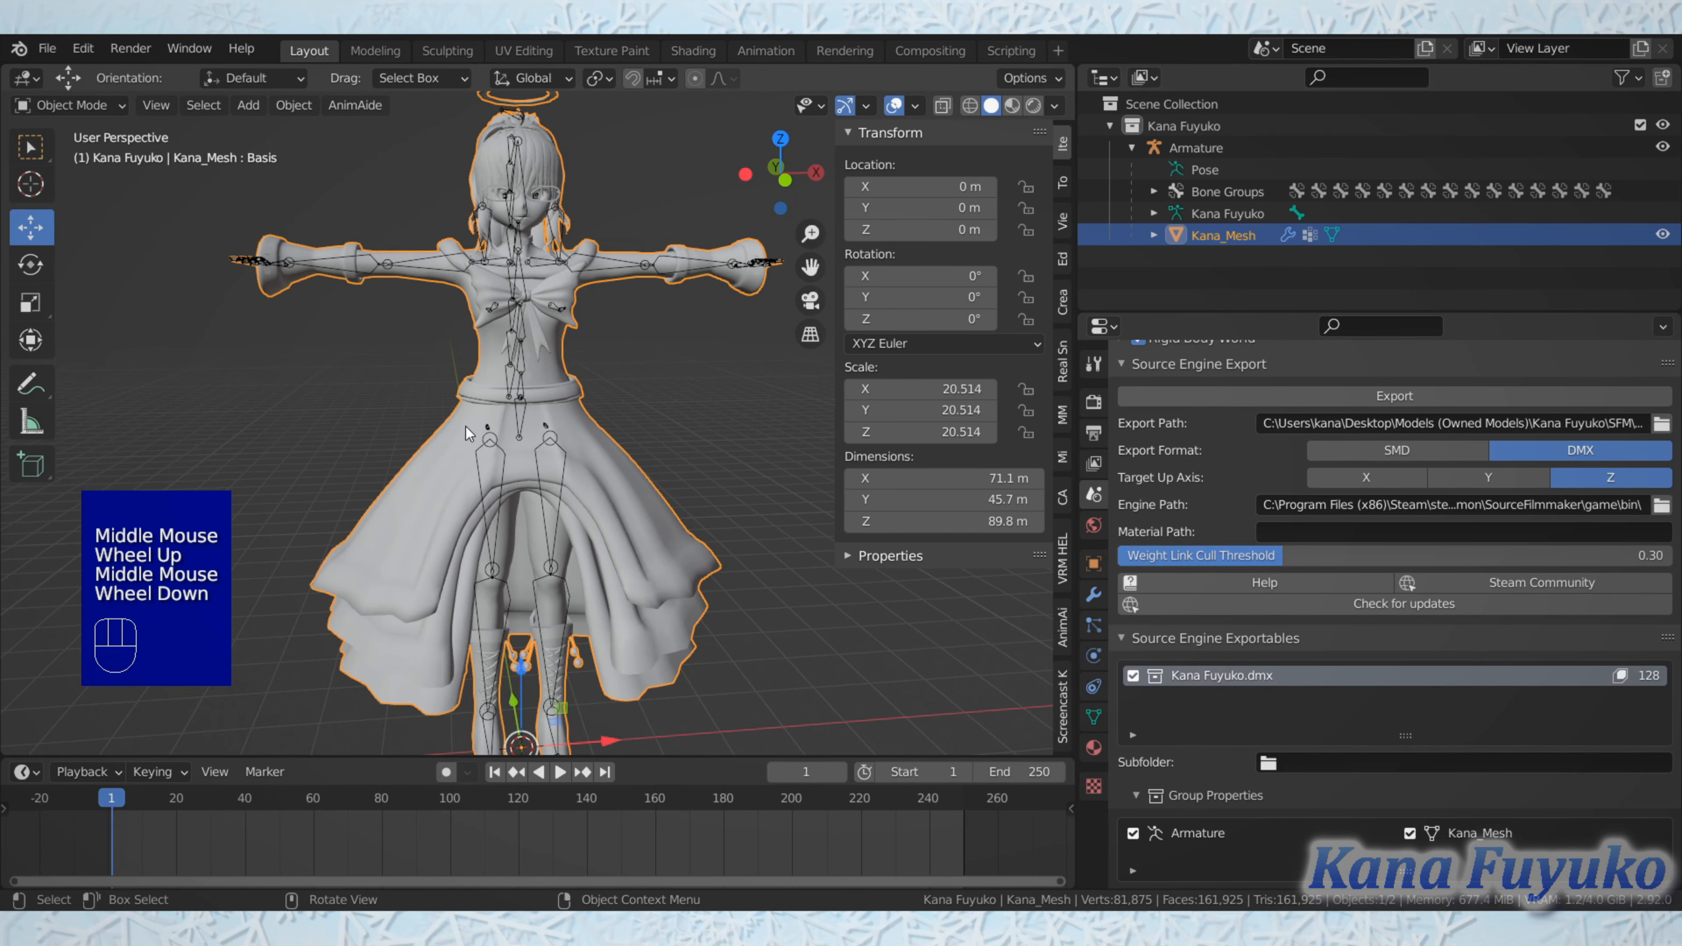
{"action": "middle_click_drag", "start_coordinate": [465, 426], "coordinate": [526, 474]}
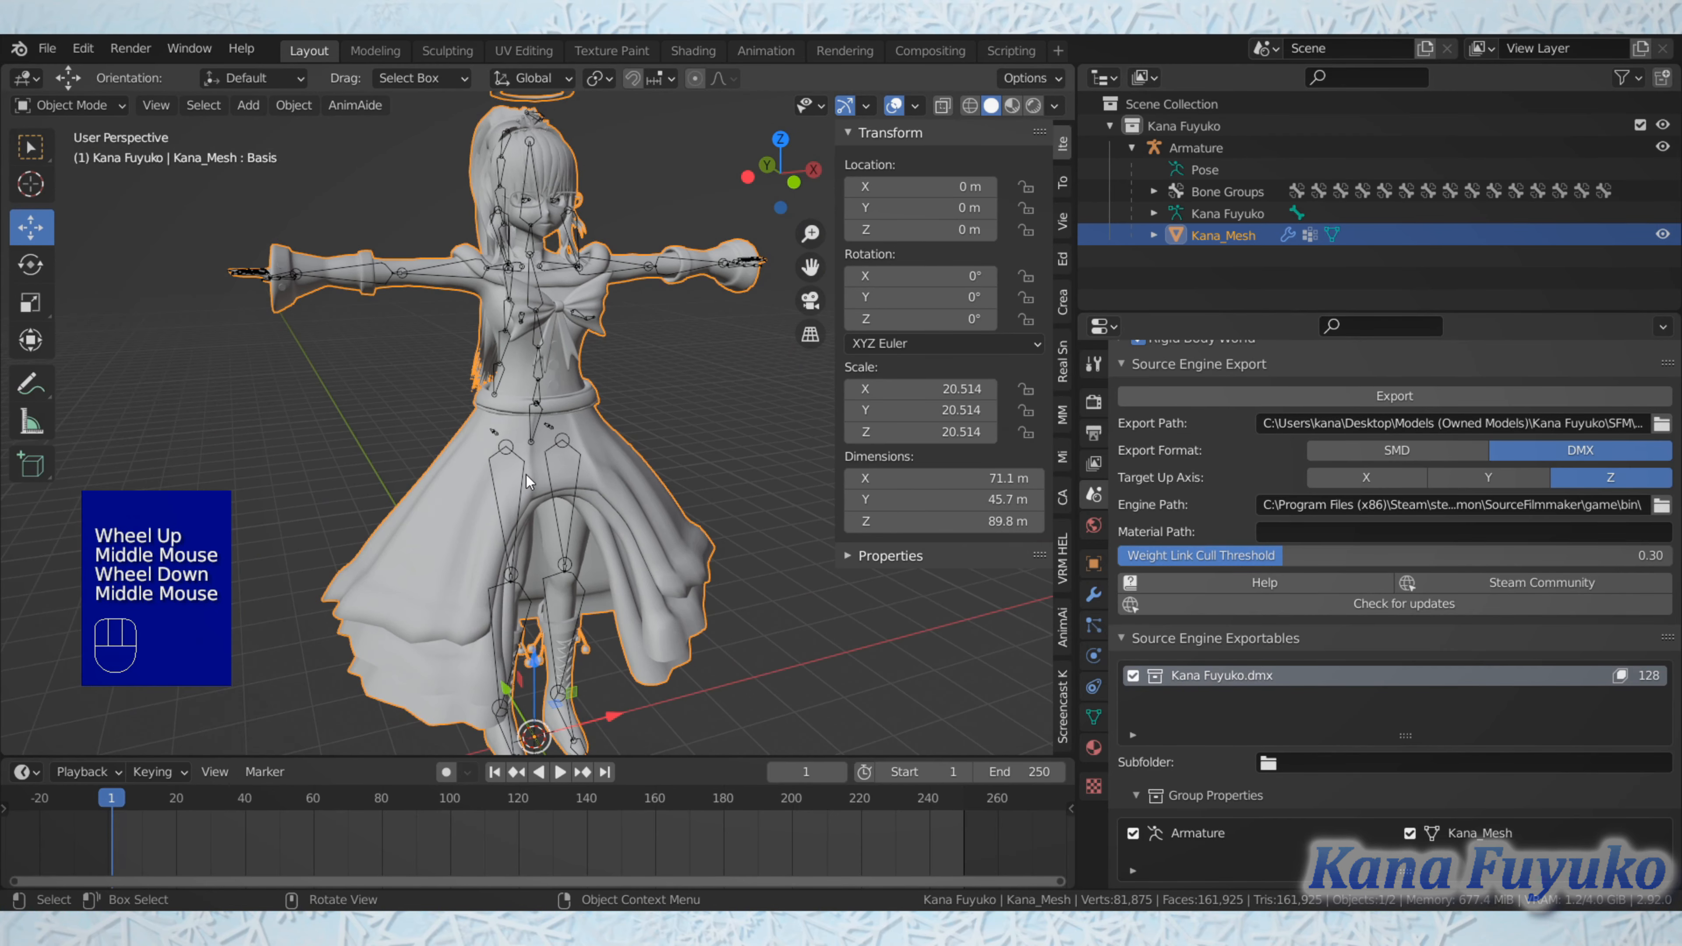
{"action": "key", "text": "KP_1"}
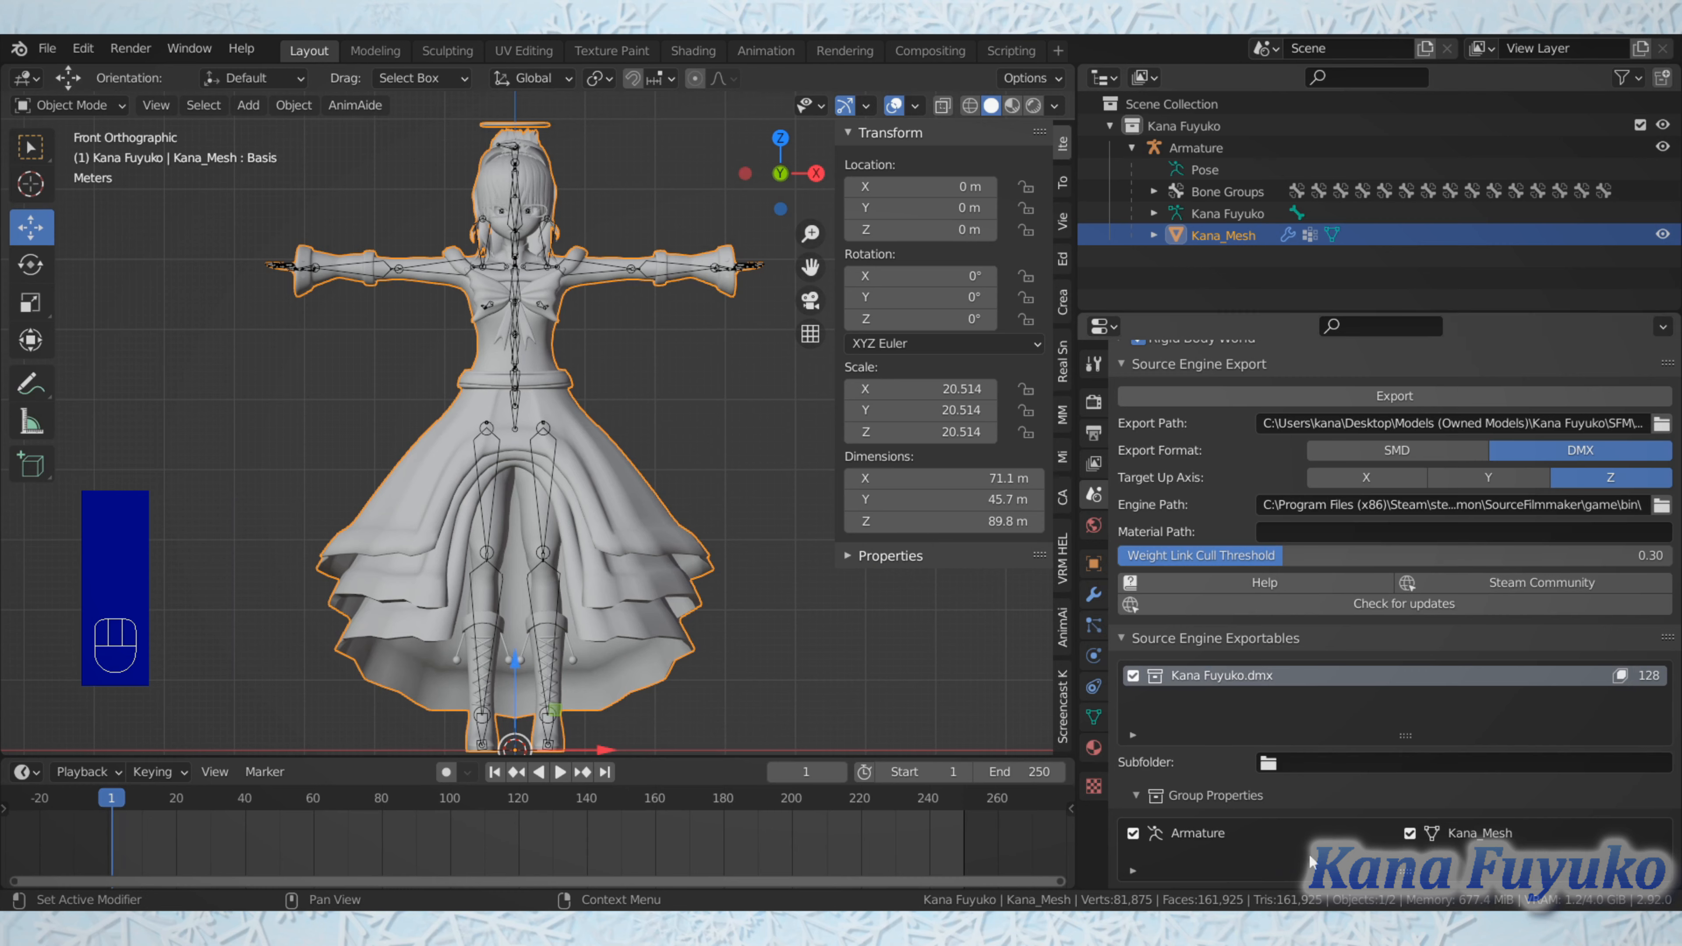
Step: Review the Source Engine Export, exportables, Vertex Animation, Flex Properties and QC compile settings once more
{"action": "scroll", "coordinate": [1431, 484], "scroll_direction": "up", "scroll_amount": 2}
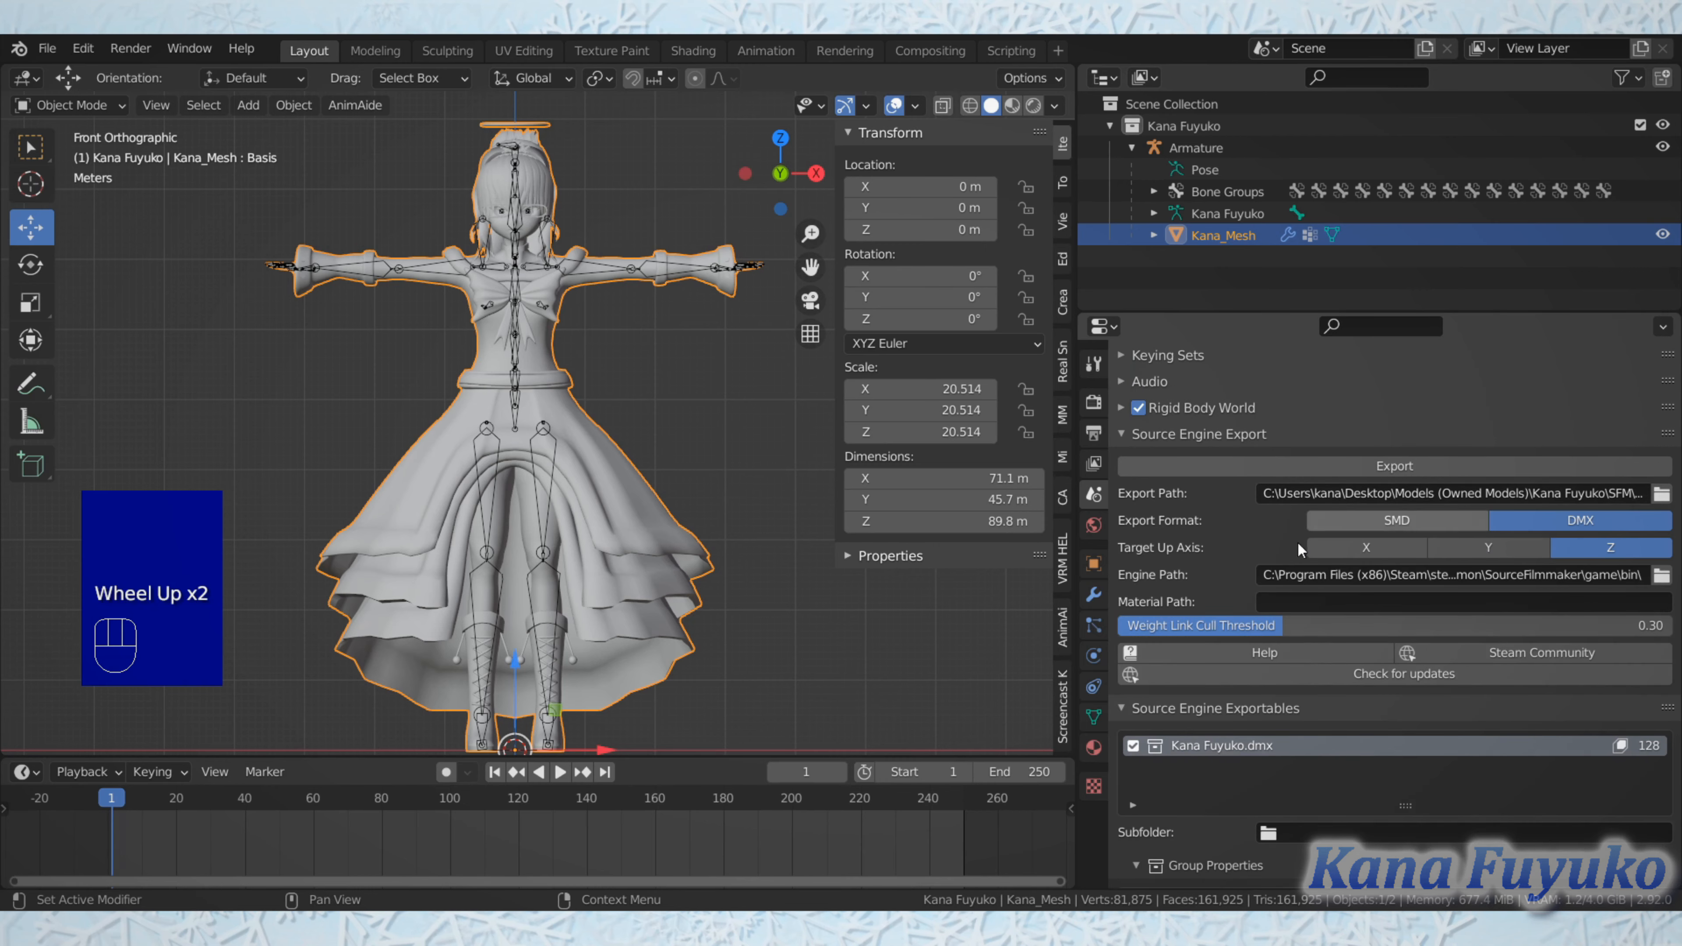
{"action": "scroll", "coordinate": [1364, 619], "scroll_direction": "down", "scroll_amount": 5}
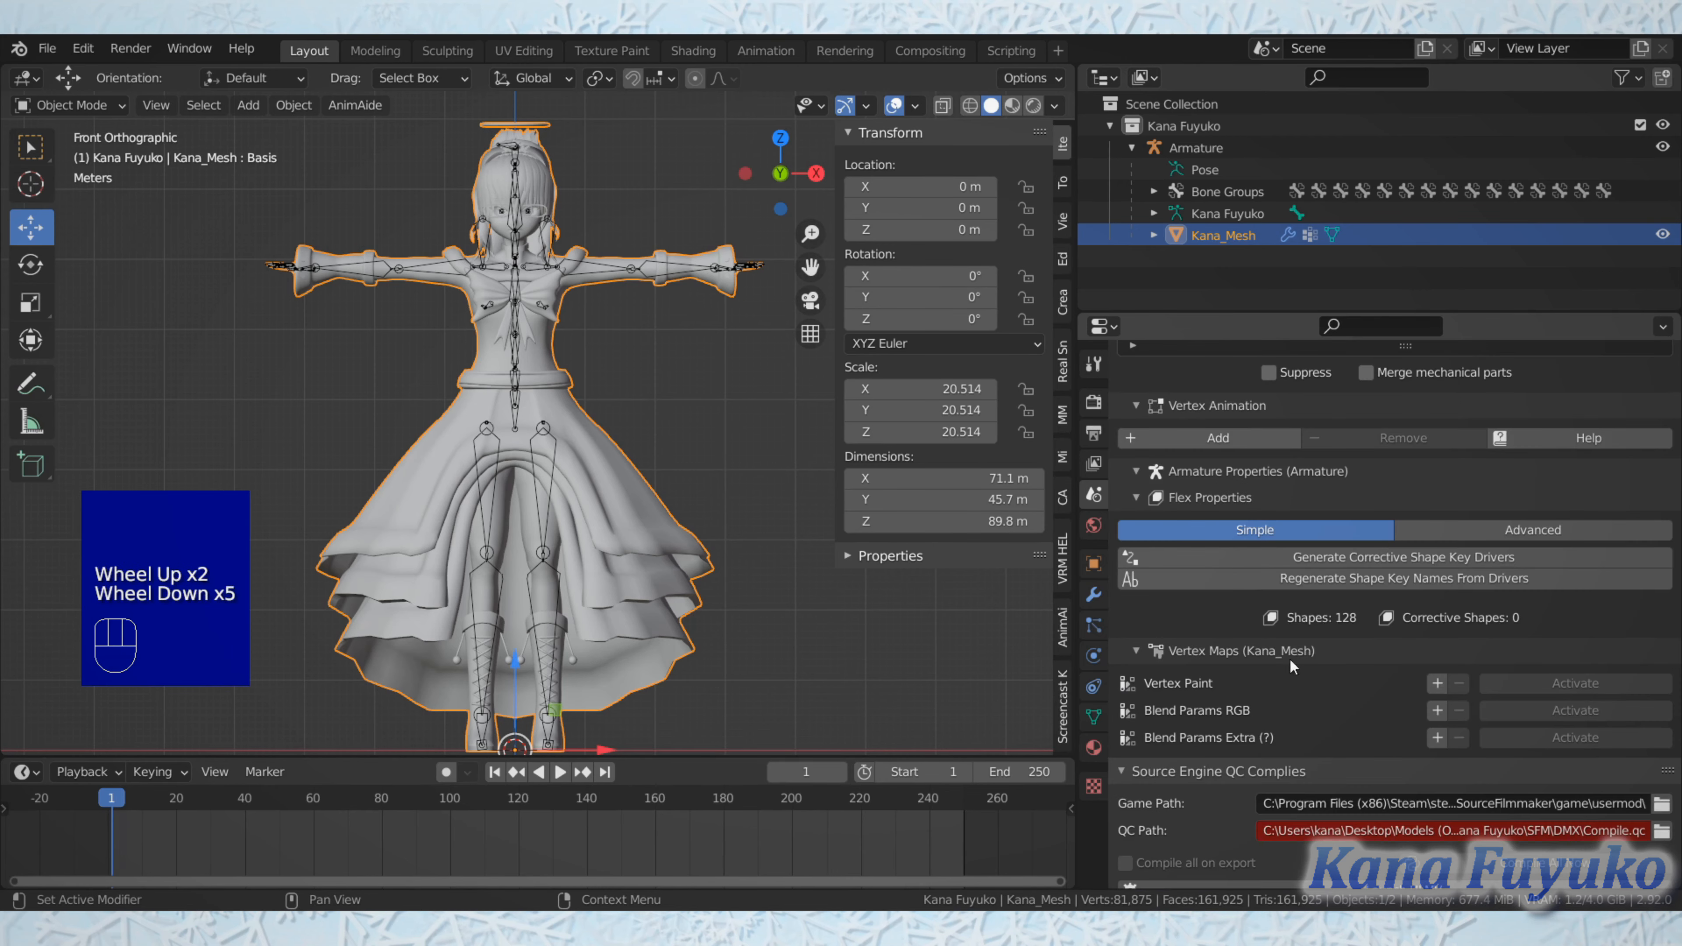
{"action": "scroll", "coordinate": [1289, 657], "scroll_direction": "down", "scroll_amount": 2}
{"action": "scroll", "coordinate": [1330, 604], "scroll_direction": "up", "scroll_amount": 8}
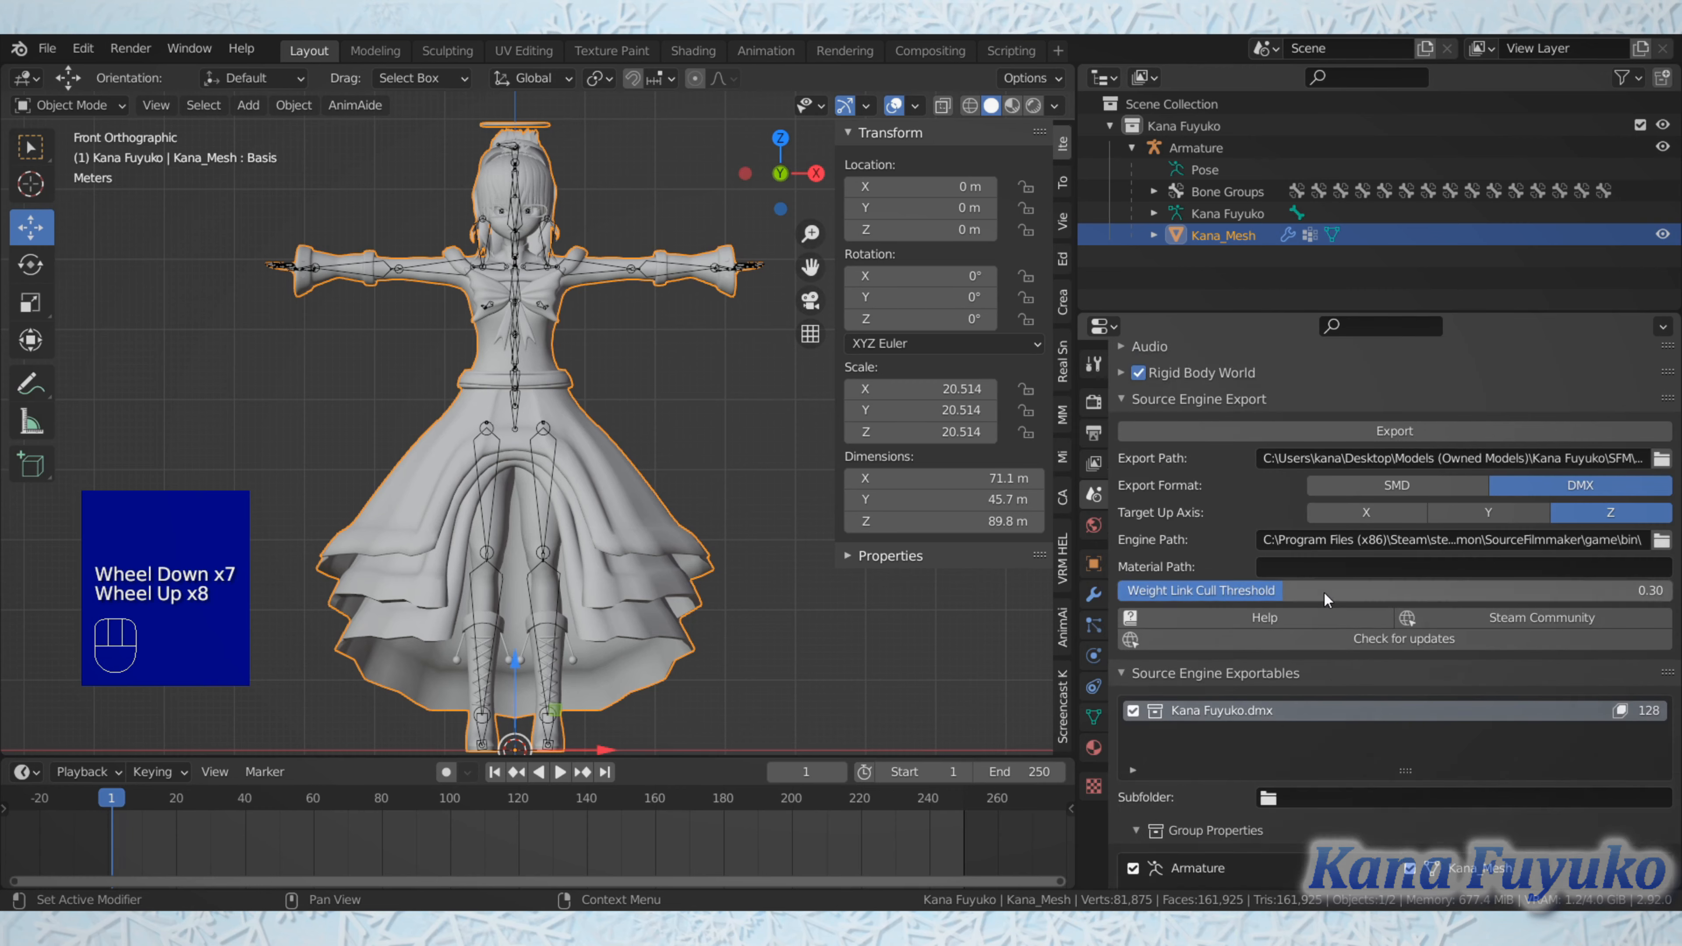
{"action": "scroll", "coordinate": [1297, 610], "scroll_direction": "up", "scroll_amount": 2}
{"action": "scroll", "coordinate": [1291, 617], "scroll_direction": "down", "scroll_amount": 8}
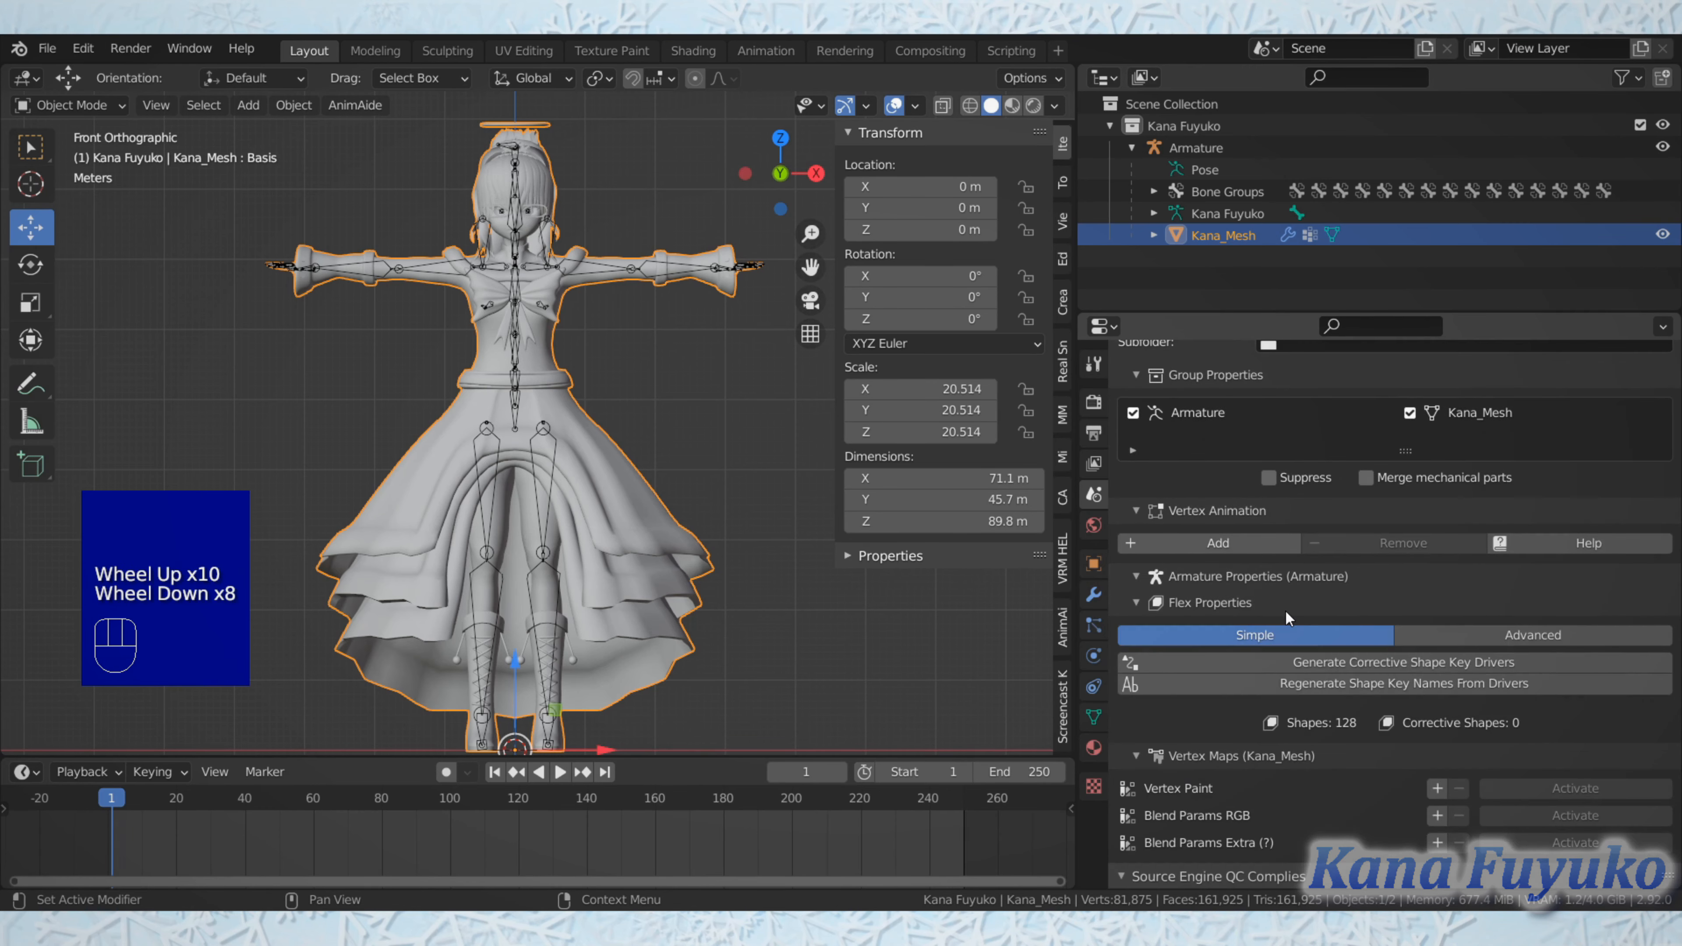
{"action": "scroll", "coordinate": [1285, 610], "scroll_direction": "down", "scroll_amount": 1}
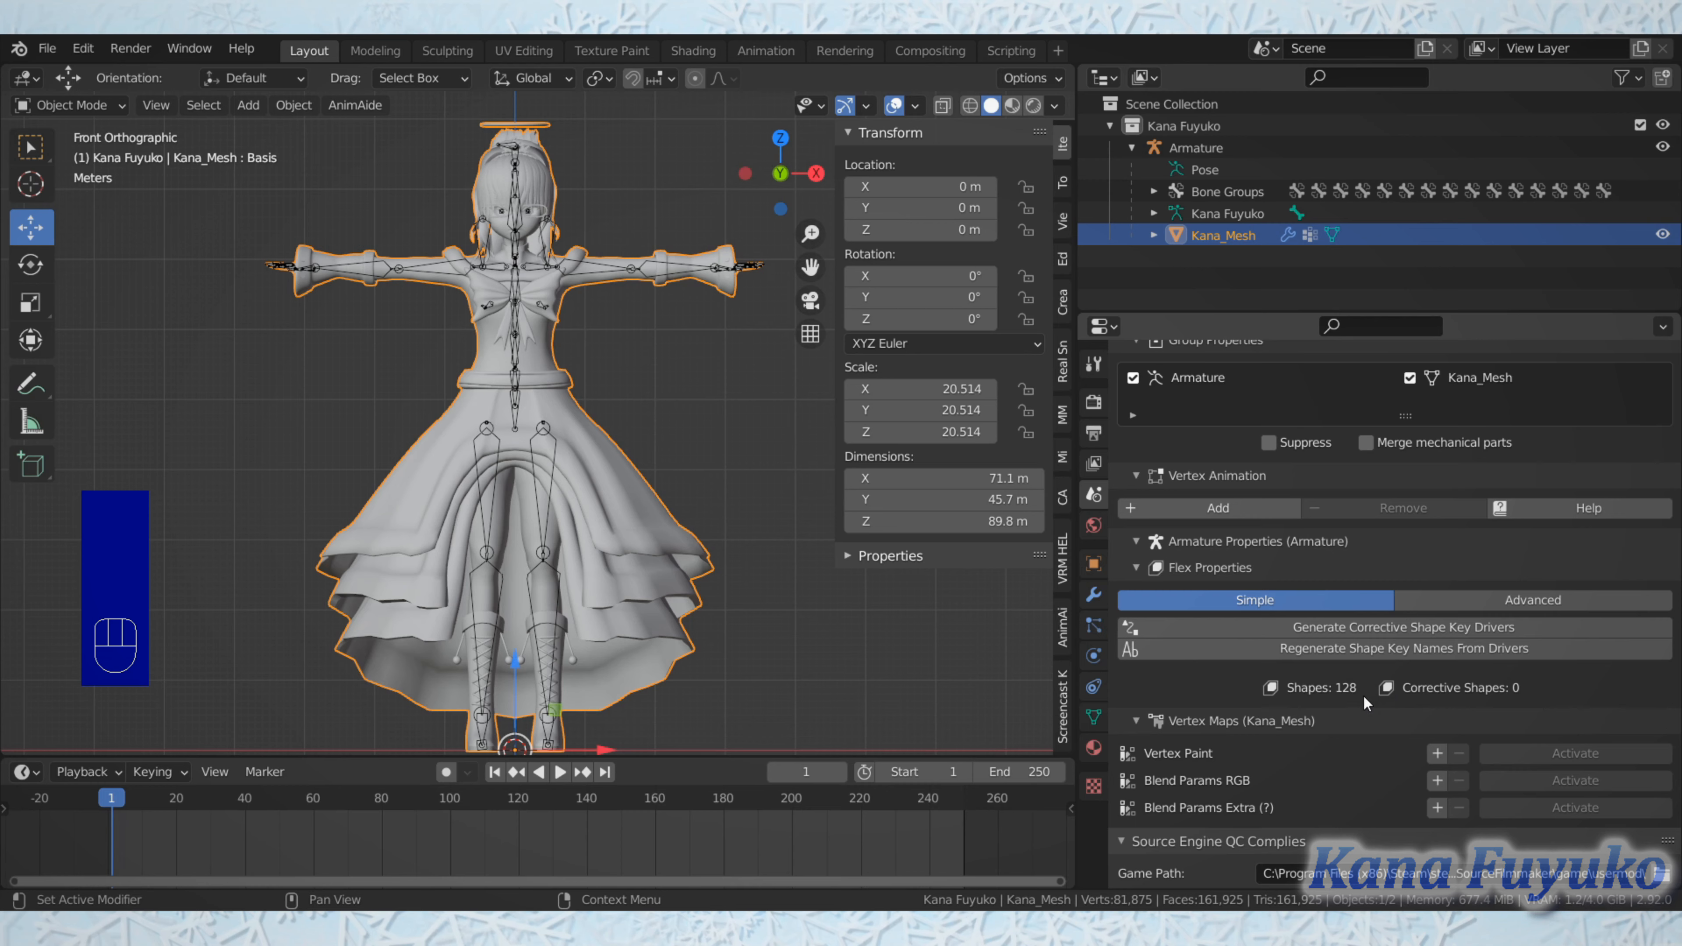
Step: Select the armature, hide the sidebar and inspect the bones in the head and upper body
{"action": "left_click", "coordinate": [498, 329]}
{"action": "scroll", "coordinate": [504, 337], "scroll_direction": "up", "scroll_amount": 2}
{"action": "middle_click_drag", "start_coordinate": [503, 337], "coordinate": [679, 382]}
{"action": "scroll", "coordinate": [631, 422], "scroll_direction": "down", "scroll_amount": 2}
{"action": "scroll", "coordinate": [571, 411], "scroll_direction": "up", "scroll_amount": 3}
{"action": "scroll", "coordinate": [563, 418], "scroll_direction": "up", "scroll_amount": 1, "text": "shift"}
{"action": "scroll", "coordinate": [557, 457], "scroll_direction": "up", "scroll_amount": 1}
{"action": "scroll", "coordinate": [575, 437], "scroll_direction": "up", "scroll_amount": 1, "text": "shift"}
{"action": "scroll", "coordinate": [580, 497], "scroll_direction": "down", "scroll_amount": 1}
{"action": "scroll", "coordinate": [600, 474], "scroll_direction": "up", "scroll_amount": 1}
{"action": "scroll", "coordinate": [610, 476], "scroll_direction": "down", "scroll_amount": 1}
{"action": "scroll", "coordinate": [588, 450], "scroll_direction": "up", "scroll_amount": 1}
{"action": "key", "text": "n"}
{"action": "scroll", "coordinate": [628, 408], "scroll_direction": "up", "scroll_amount": 1}
{"action": "scroll", "coordinate": [523, 424], "scroll_direction": "down", "scroll_amount": 1}
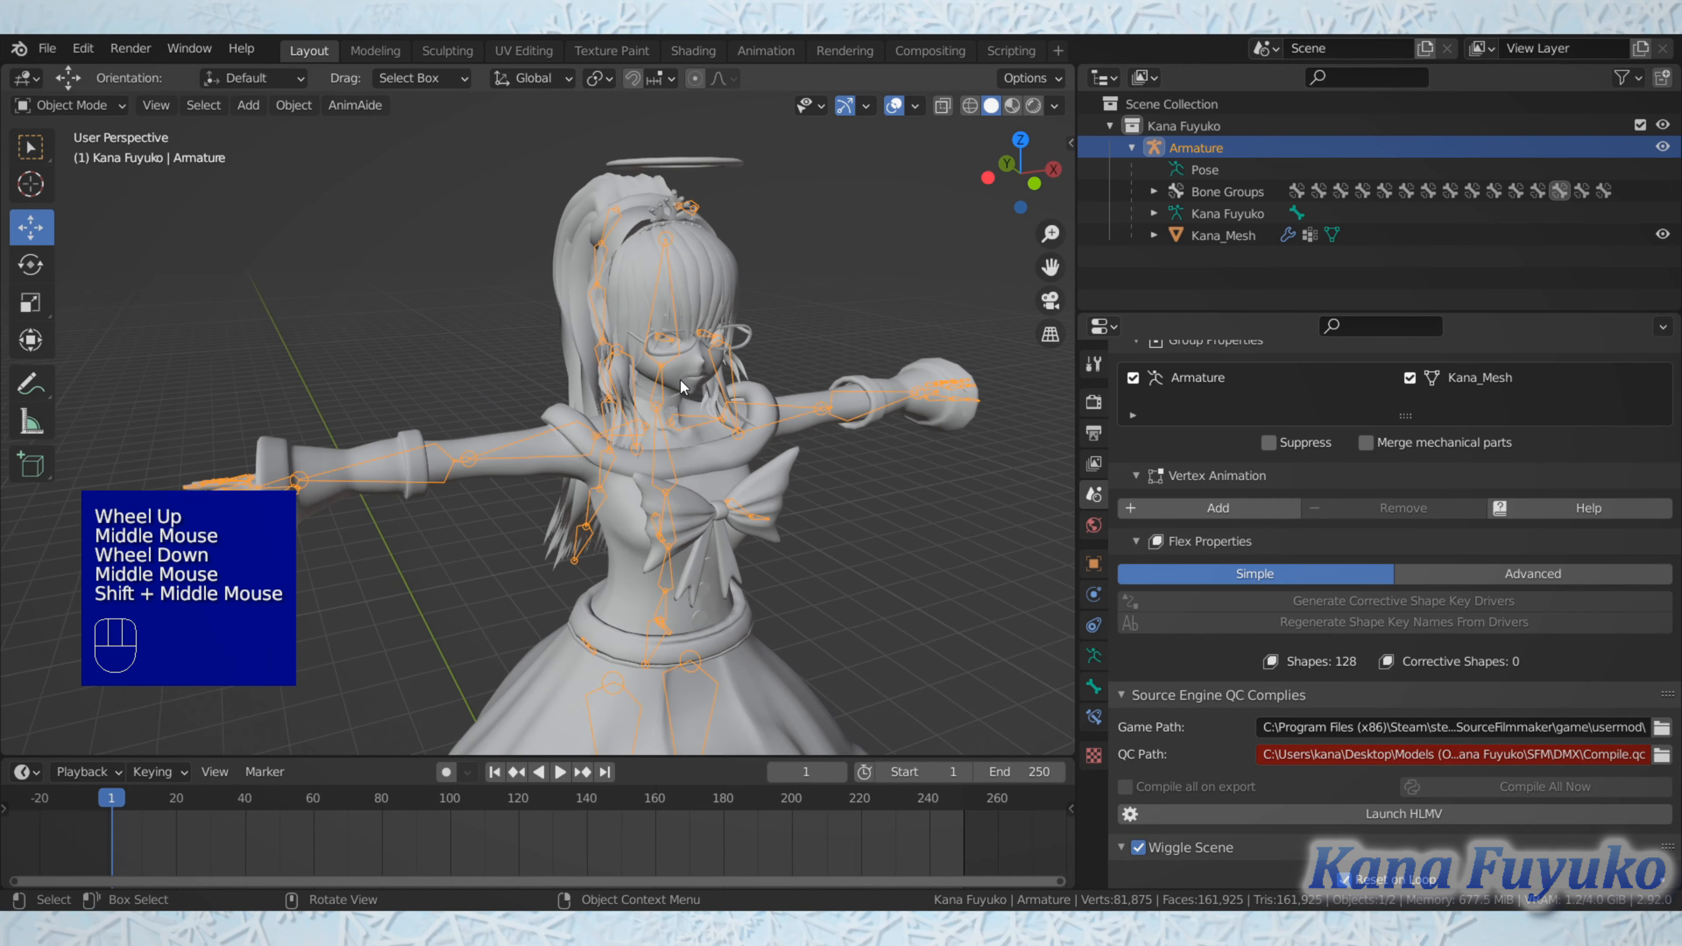
Step: Inspect the armature from the character's side, looking closely at the ponytail and arm bones
{"action": "scroll", "coordinate": [647, 412], "scroll_direction": "down", "scroll_amount": 3}
{"action": "scroll", "coordinate": [649, 464], "scroll_direction": "up", "scroll_amount": 1, "text": "shift"}
{"action": "middle_click_drag", "start_coordinate": [653, 520], "coordinate": [460, 663], "text": "shift"}
{"action": "scroll", "coordinate": [644, 378], "scroll_direction": "up", "scroll_amount": 1}
{"action": "scroll", "coordinate": [487, 402], "scroll_direction": "up", "scroll_amount": 1, "text": "shift"}
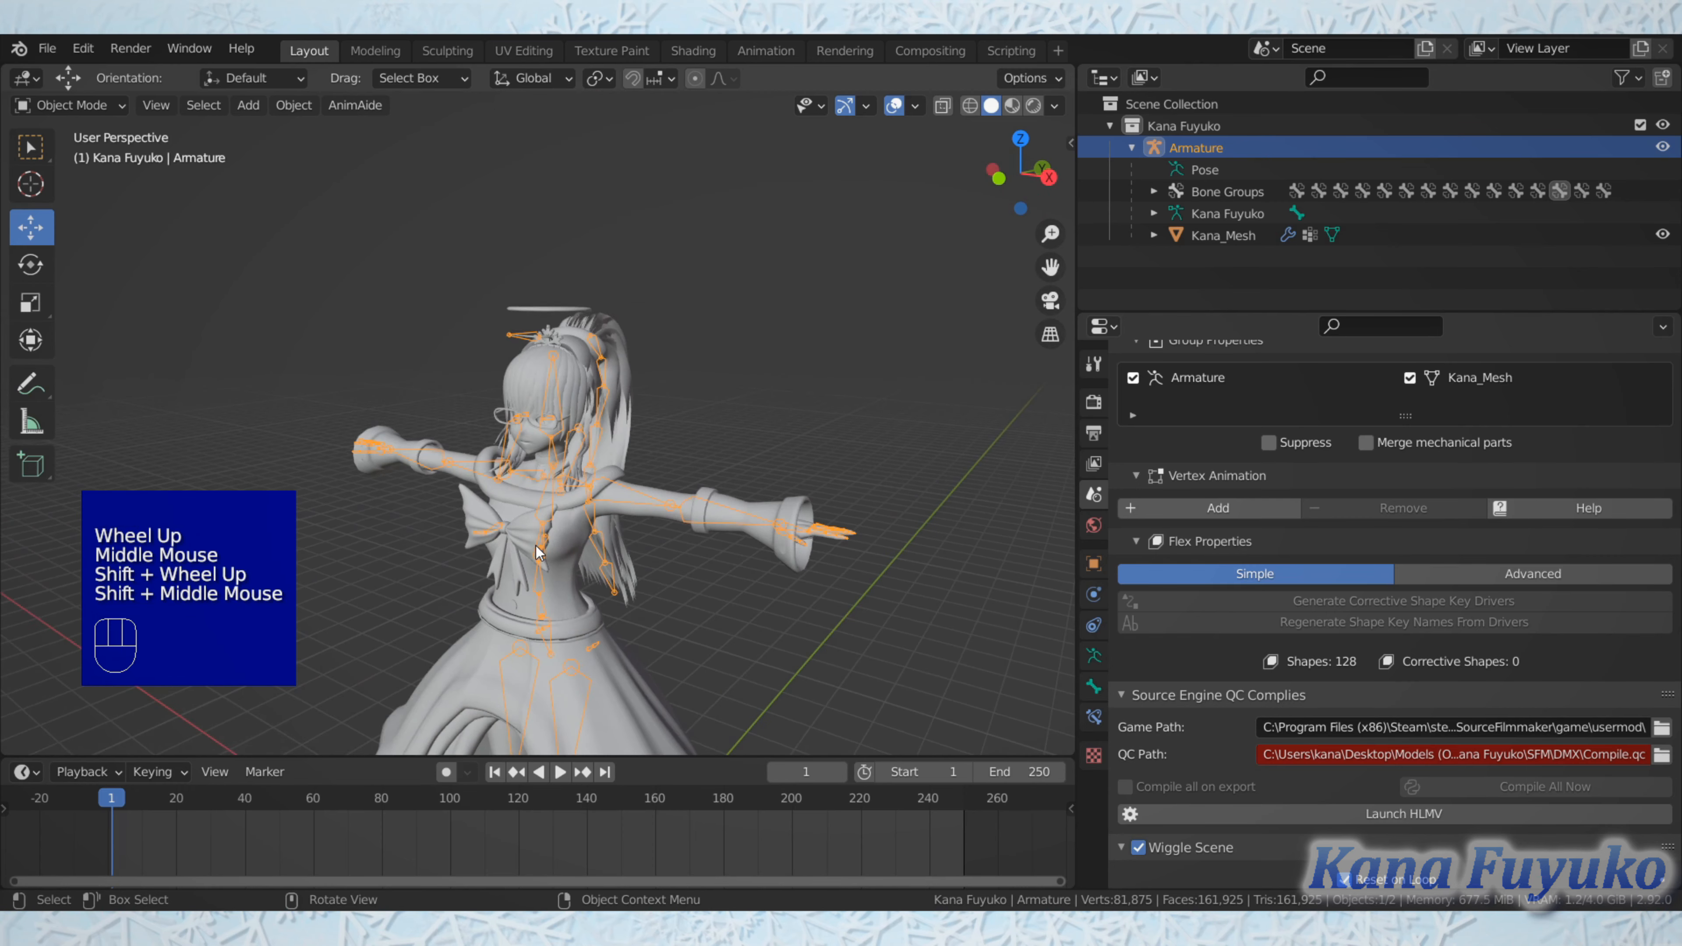
{"action": "scroll", "coordinate": [546, 517], "scroll_direction": "up", "scroll_amount": 2}
{"action": "middle_click_drag", "start_coordinate": [549, 513], "coordinate": [527, 408]}
{"action": "scroll", "coordinate": [486, 498], "scroll_direction": "up", "scroll_amount": 1}
{"action": "scroll", "coordinate": [487, 498], "scroll_direction": "up", "scroll_amount": 1}
{"action": "scroll", "coordinate": [594, 287], "scroll_direction": "down", "scroll_amount": 1}
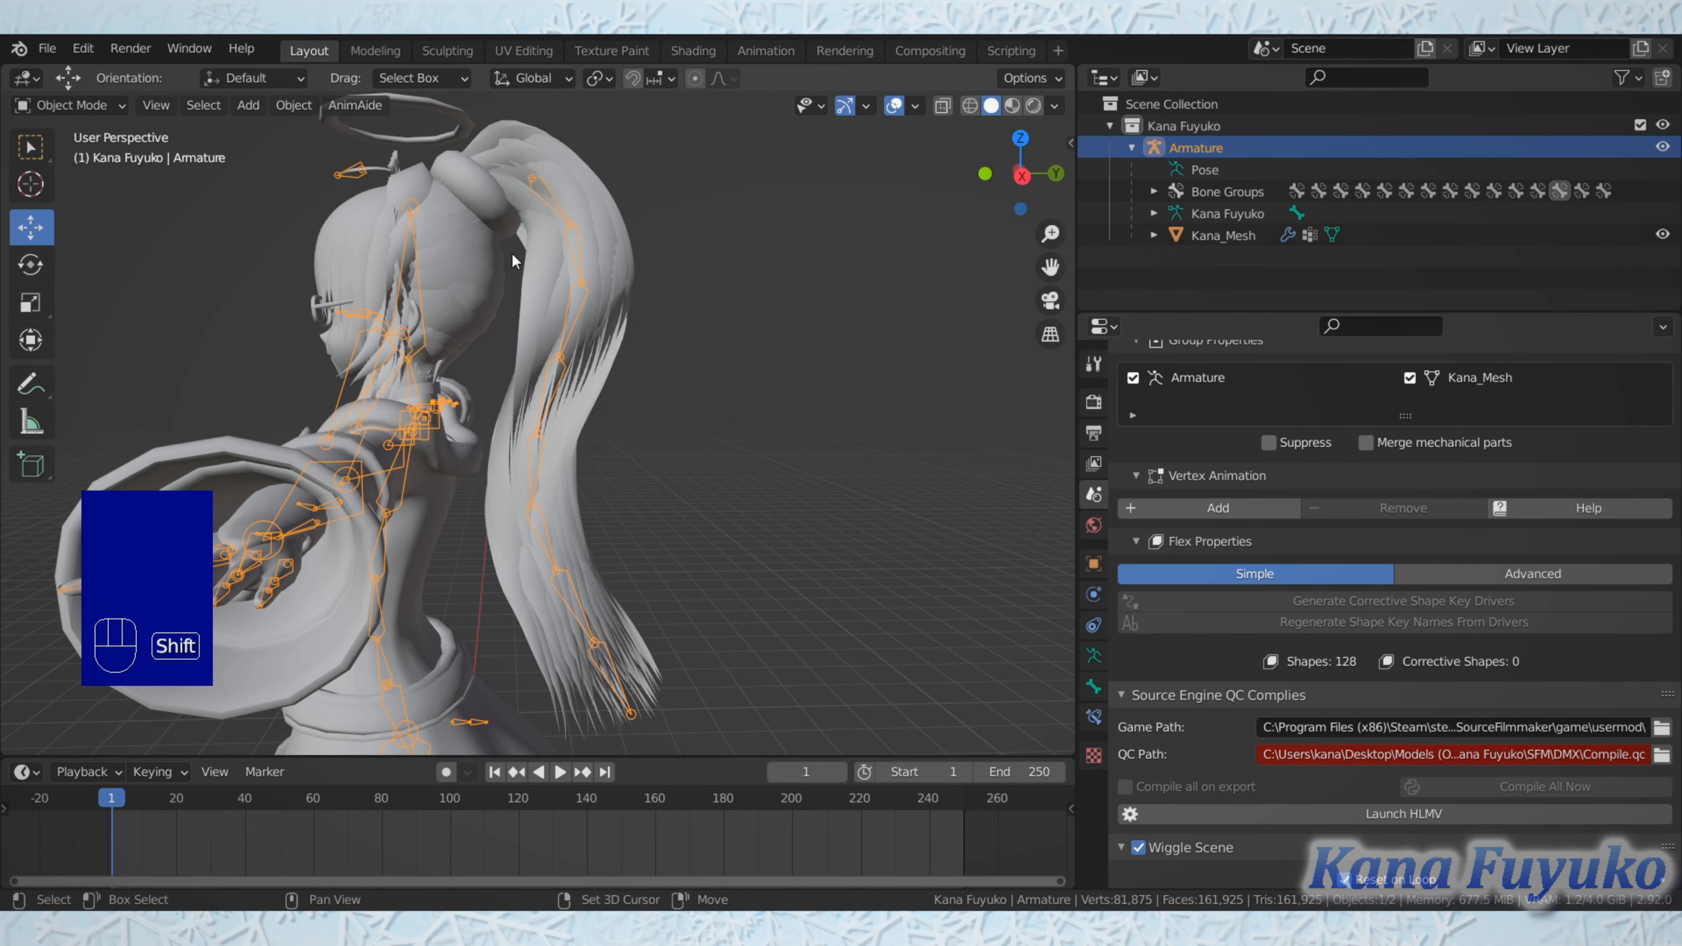
Step: Examine the bones around the face and chest up close, finishing with the whole armature from the front
{"action": "middle_click_drag", "start_coordinate": [628, 681], "coordinate": [818, 540], "text": "shift"}
{"action": "scroll", "coordinate": [761, 528], "scroll_direction": "up", "scroll_amount": 3}
{"action": "scroll", "coordinate": [761, 527], "scroll_direction": "up", "scroll_amount": 1}
{"action": "scroll", "coordinate": [819, 540], "scroll_direction": "down", "scroll_amount": 1}
{"action": "middle_click_drag", "start_coordinate": [818, 540], "coordinate": [463, 232], "text": "shift"}
{"action": "scroll", "coordinate": [472, 290], "scroll_direction": "down", "scroll_amount": 1}
{"action": "scroll", "coordinate": [676, 294], "scroll_direction": "up", "scroll_amount": 1, "text": "shift"}
{"action": "scroll", "coordinate": [463, 232], "scroll_direction": "up", "scroll_amount": 1}
{"action": "middle_click_drag", "start_coordinate": [464, 232], "coordinate": [568, 307]}
{"action": "scroll", "coordinate": [669, 416], "scroll_direction": "down", "scroll_amount": 1}
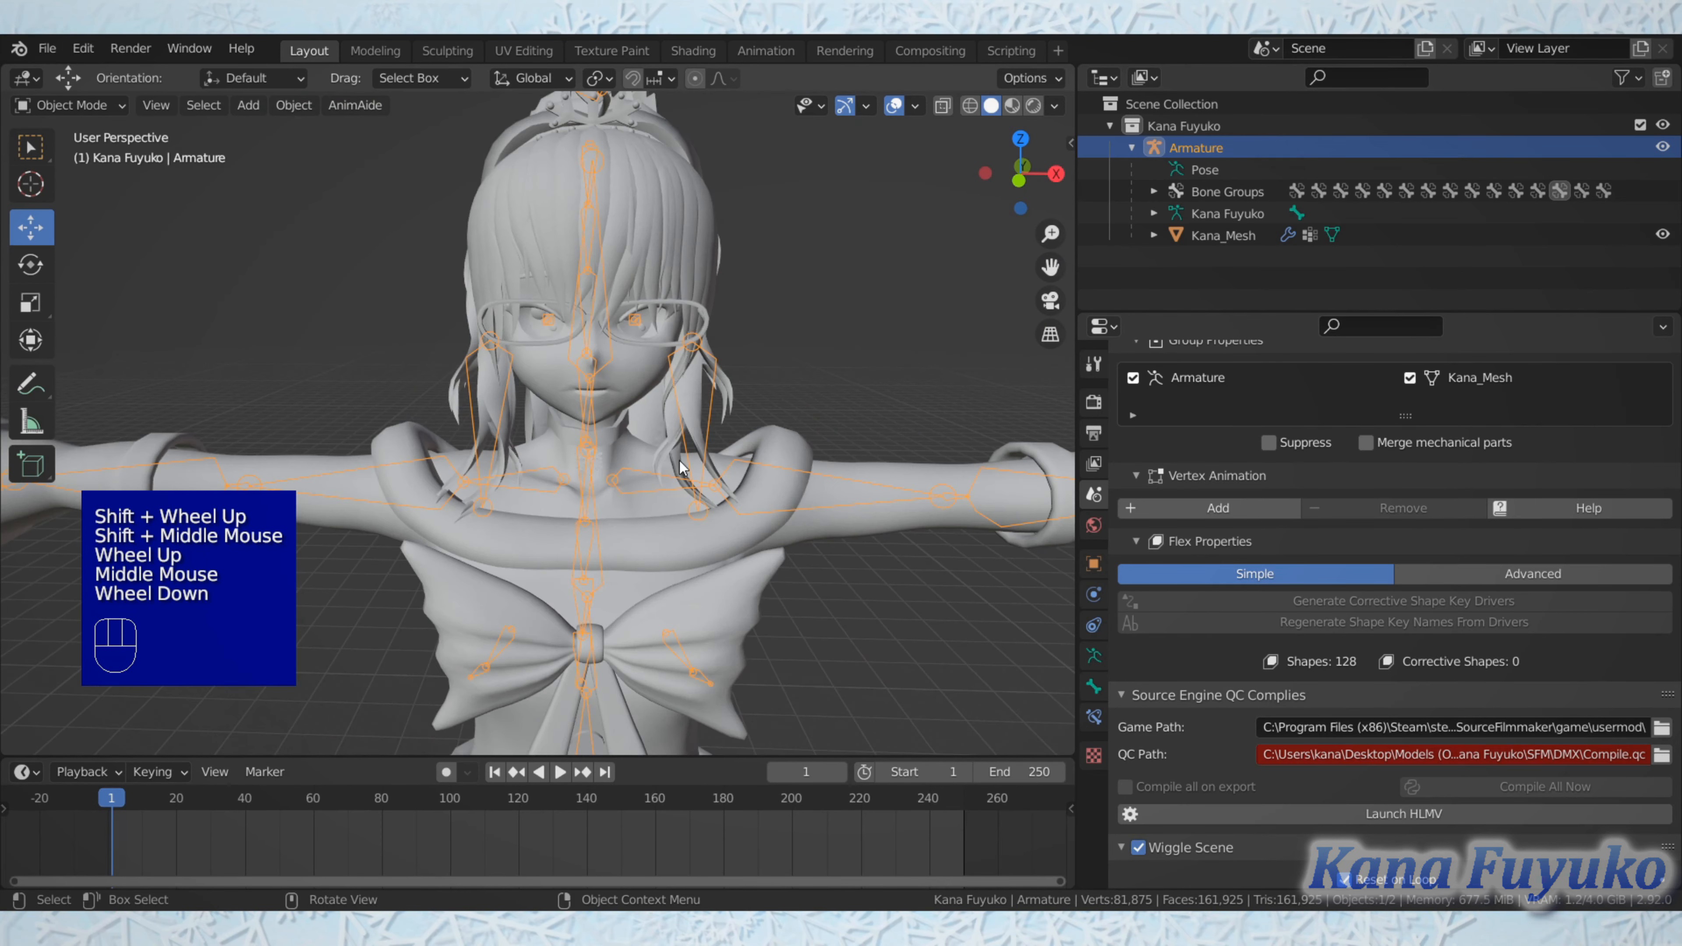
{"action": "scroll", "coordinate": [679, 461], "scroll_direction": "down", "scroll_amount": 2}
{"action": "scroll", "coordinate": [682, 463], "scroll_direction": "up", "scroll_amount": 1, "text": "shift"}
{"action": "middle_click_drag", "start_coordinate": [682, 463], "coordinate": [673, 317], "text": "shift"}
{"action": "scroll", "coordinate": [656, 288], "scroll_direction": "down", "scroll_amount": 2}
{"action": "scroll", "coordinate": [666, 329], "scroll_direction": "up", "scroll_amount": 1}
{"action": "scroll", "coordinate": [674, 335], "scroll_direction": "up", "scroll_amount": 1, "text": "shift"}
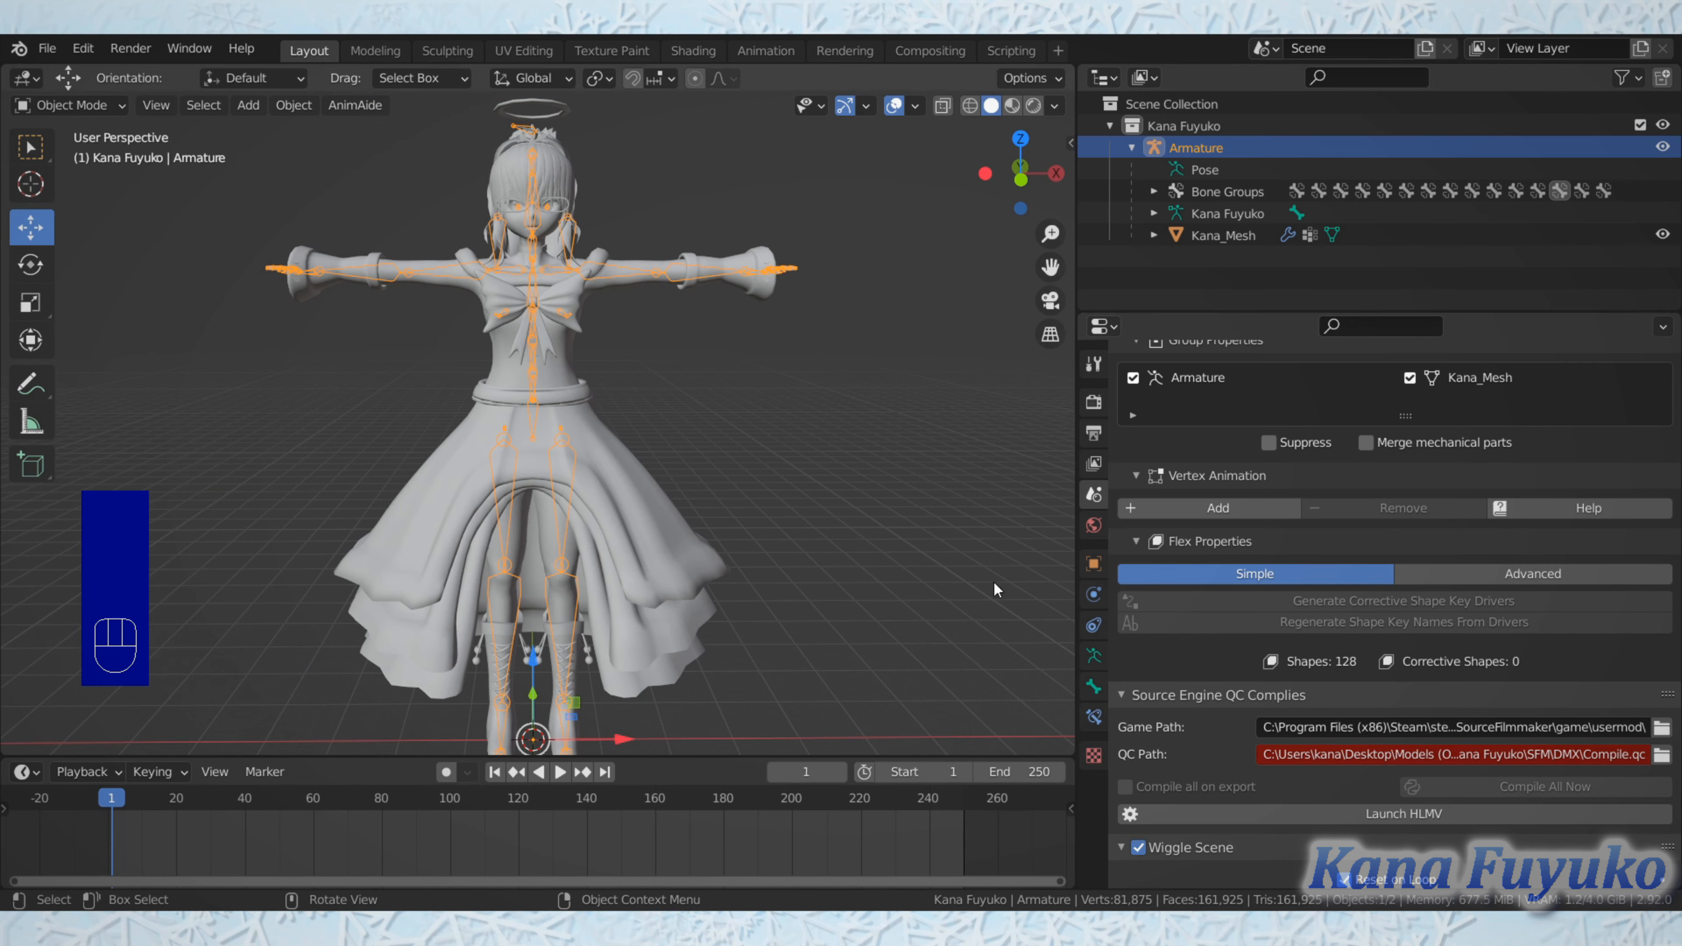
Step: Select the character mesh and check the names in its material list
{"action": "left_click", "coordinate": [675, 535]}
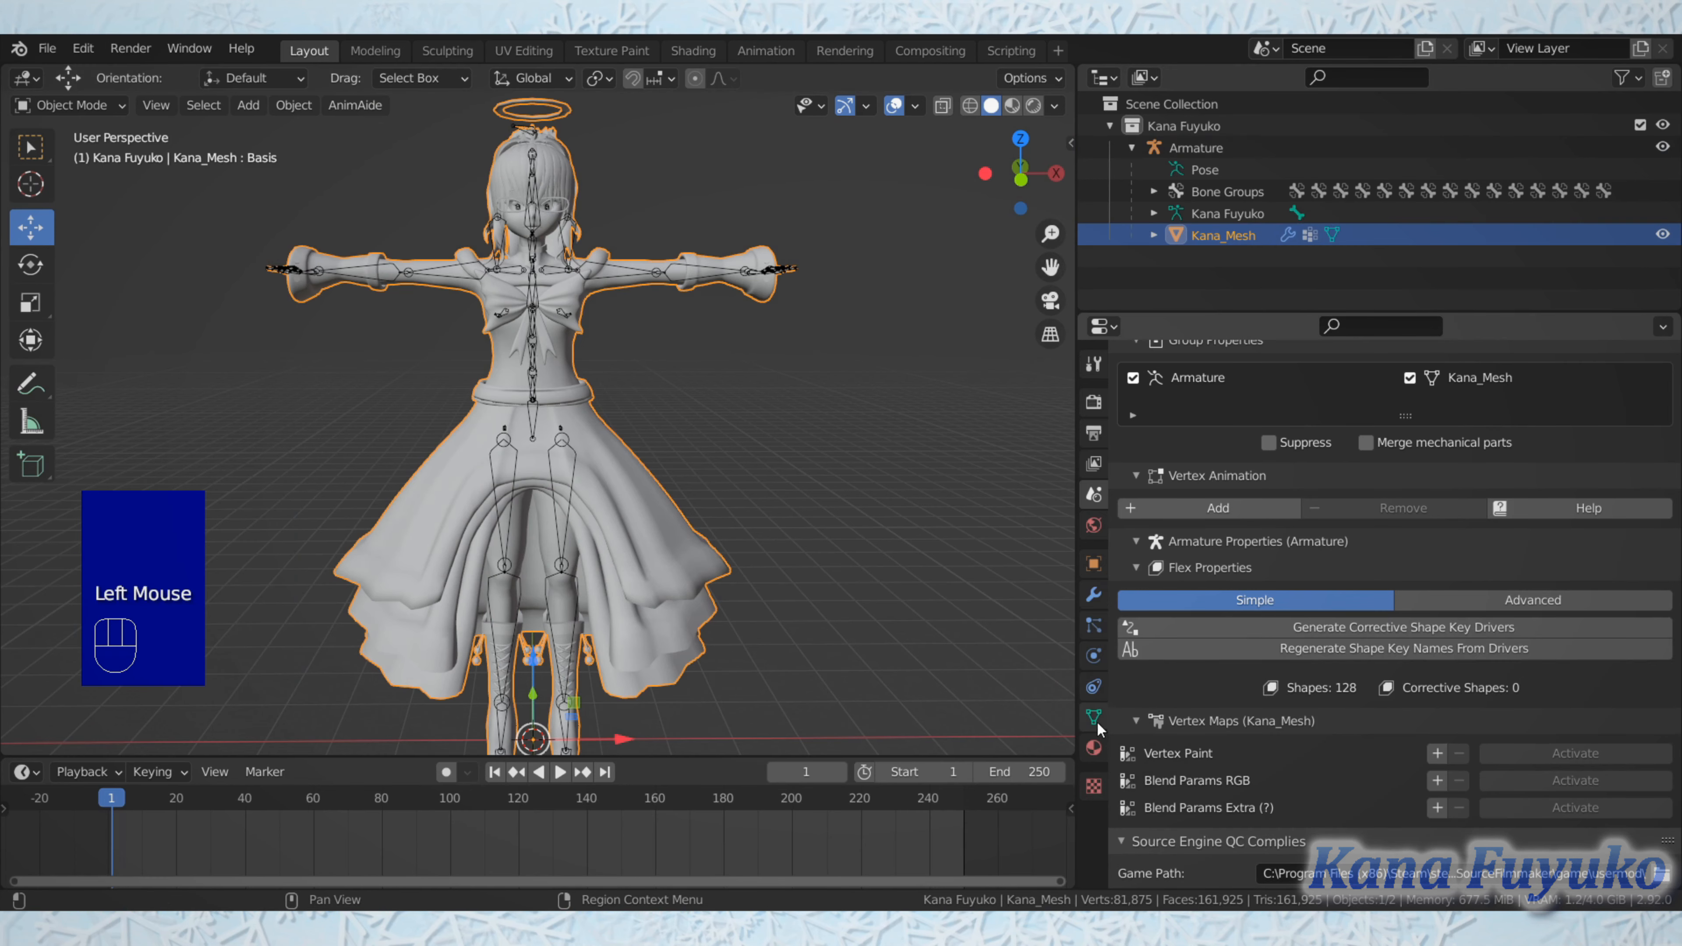
{"action": "left_click", "coordinate": [1094, 748]}
{"action": "scroll", "coordinate": [1213, 598], "scroll_direction": "up", "scroll_amount": 6}
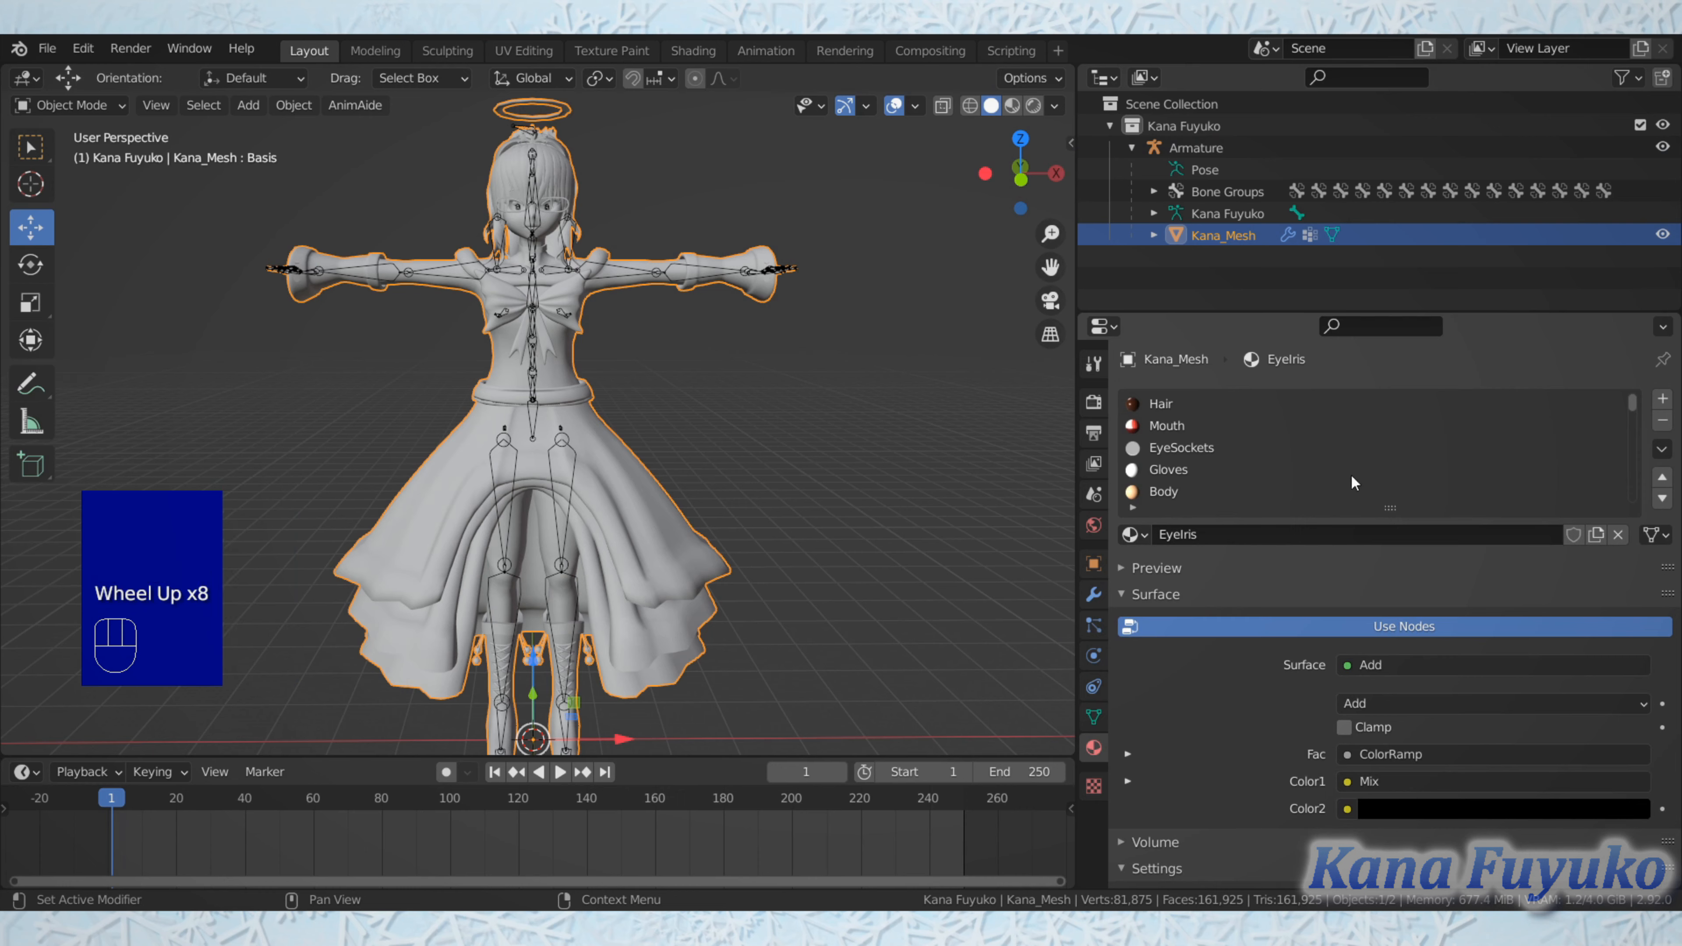
Step: Review the scene's Source Engine Export settings, the exportables list and its group properties with the mesh selected
{"action": "left_click", "coordinate": [1093, 525]}
{"action": "left_click", "coordinate": [1092, 493]}
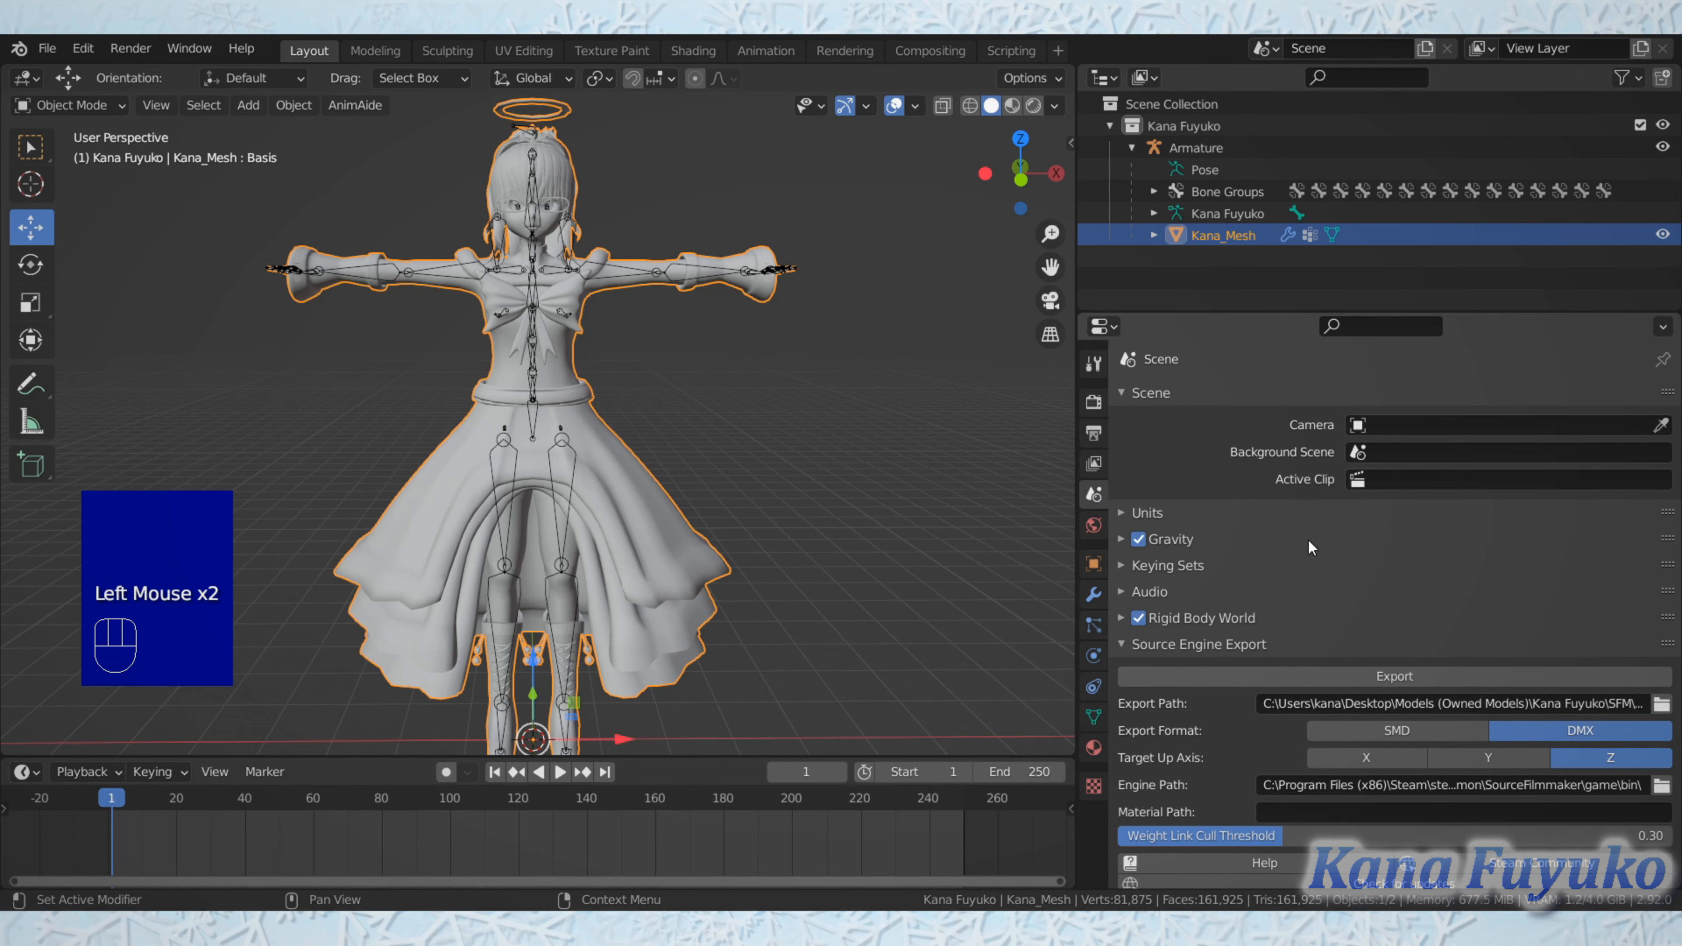
{"action": "scroll", "coordinate": [1443, 477], "scroll_direction": "down", "scroll_amount": 4}
{"action": "scroll", "coordinate": [1439, 463], "scroll_direction": "up", "scroll_amount": 1}
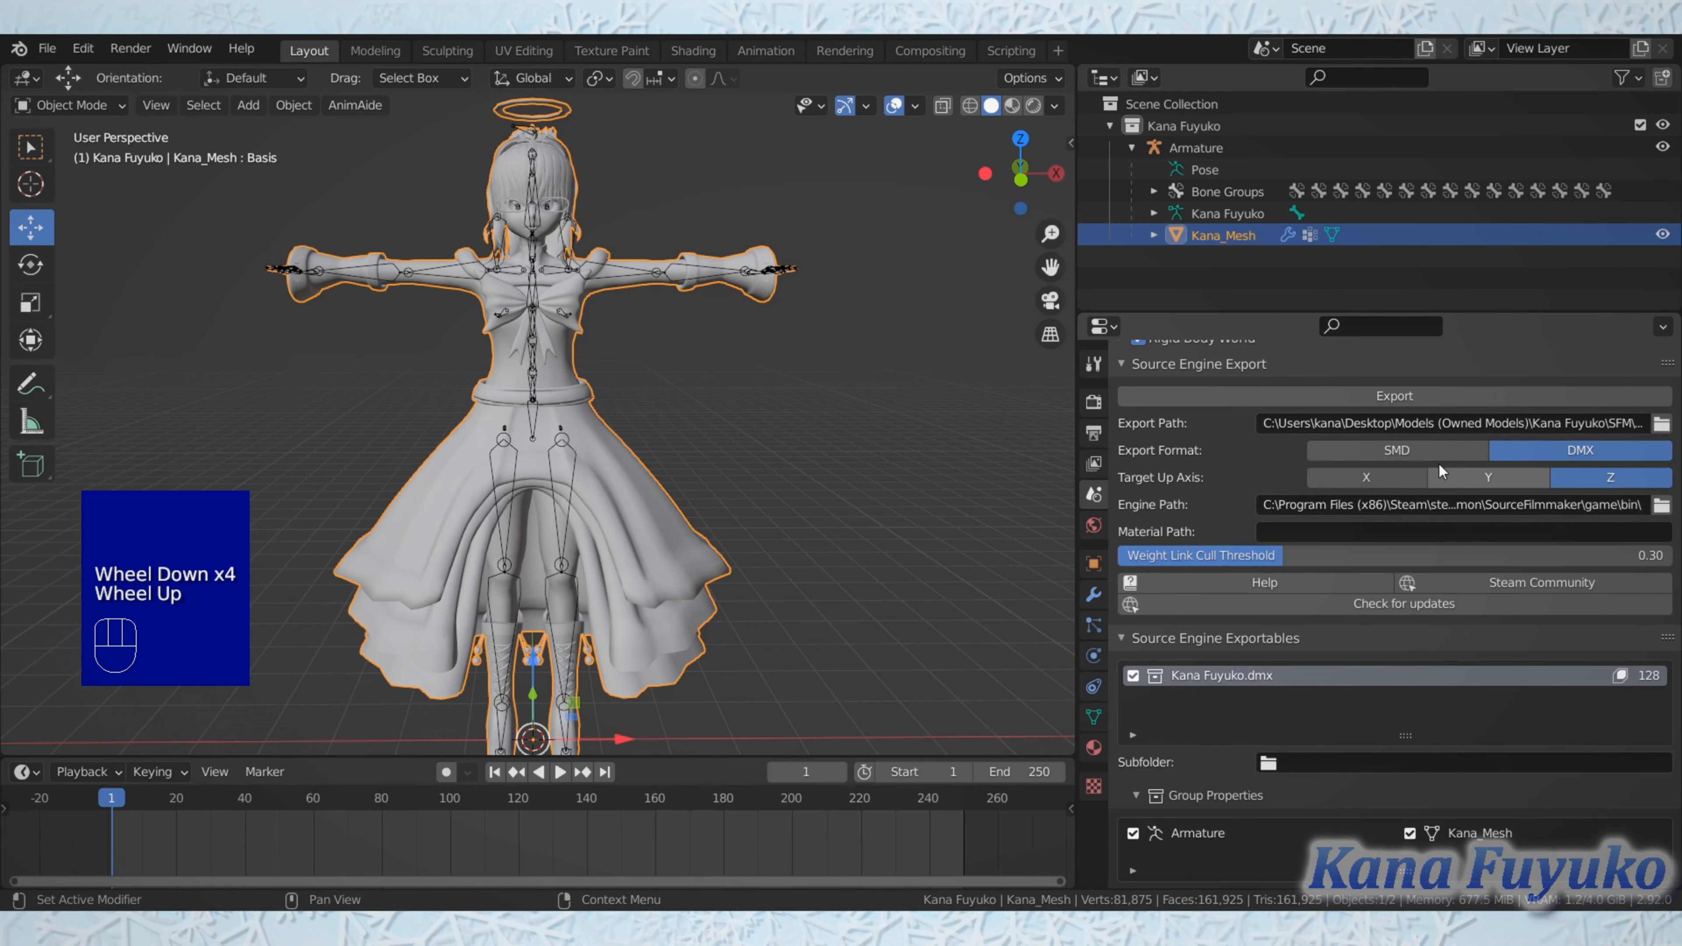
{"action": "scroll", "coordinate": [1301, 536], "scroll_direction": "down", "scroll_amount": 2}
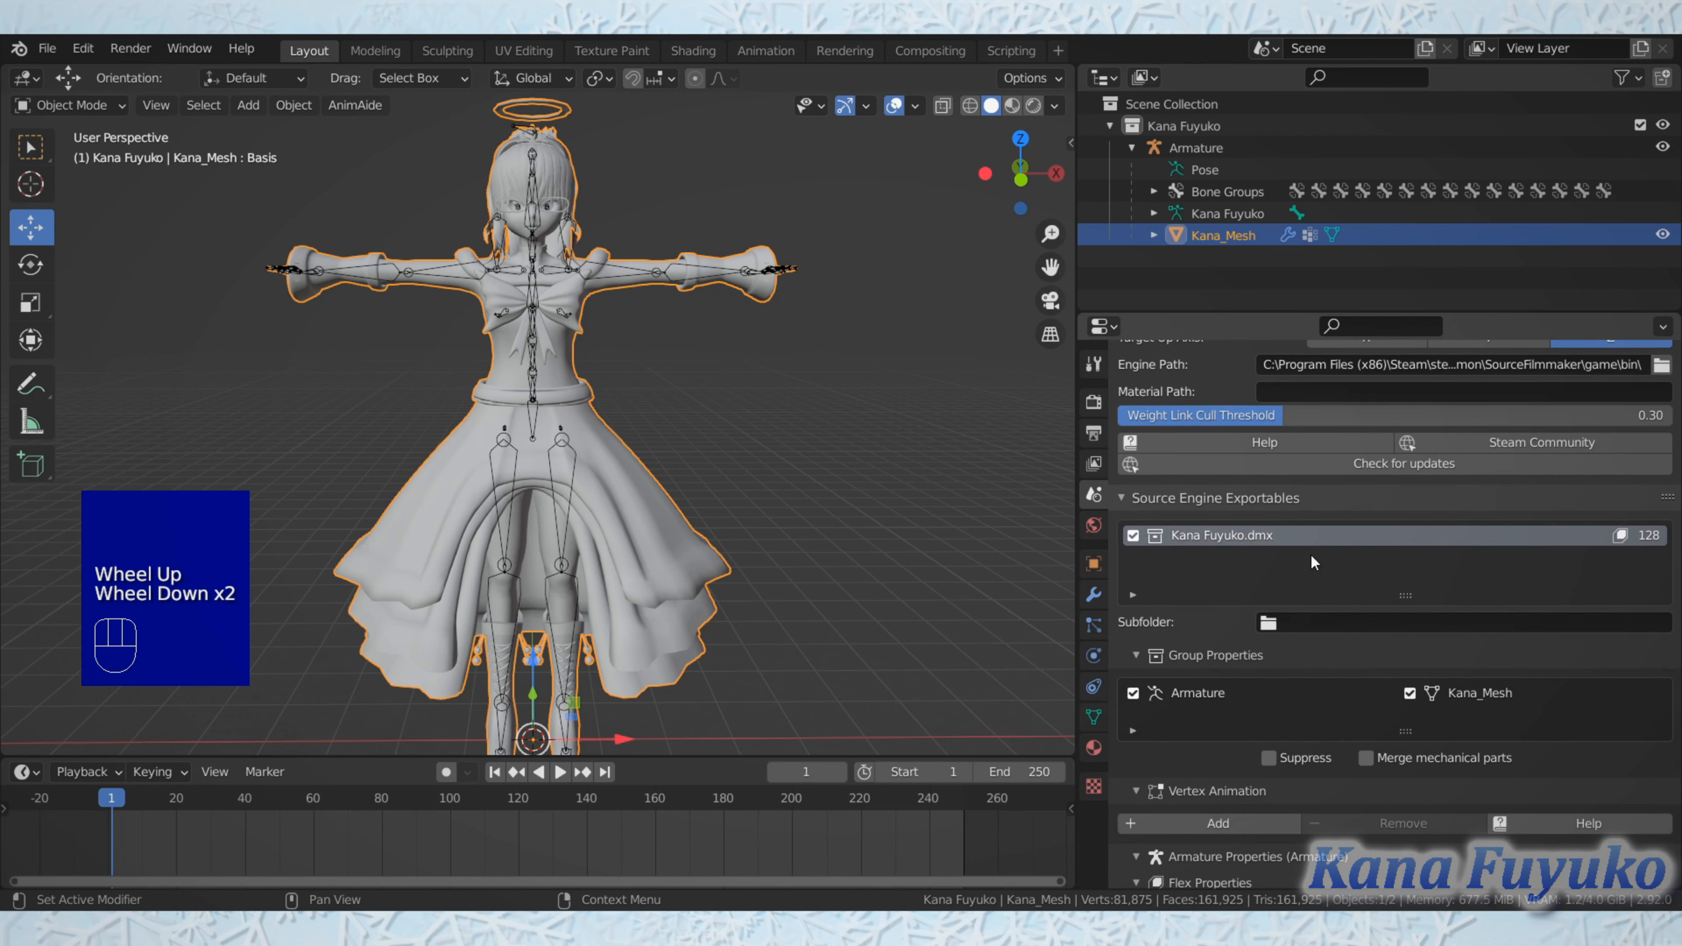
{"action": "scroll", "coordinate": [1320, 522], "scroll_direction": "down", "scroll_amount": 11}
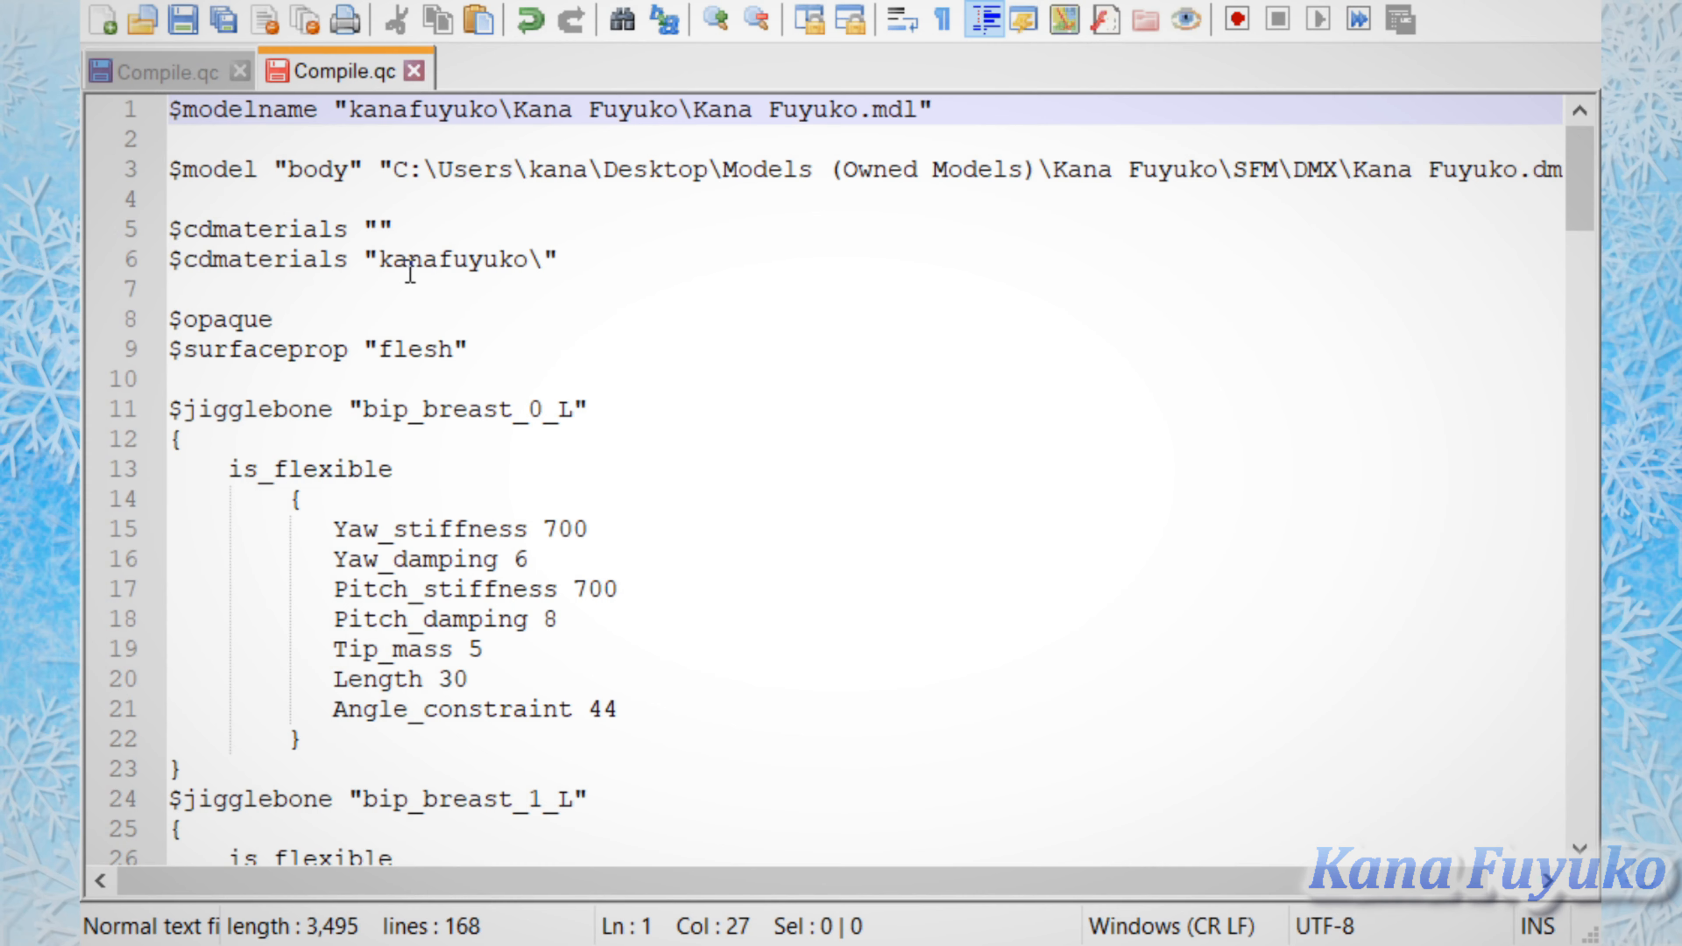
Step: Switch to Notepad++ and read through Compile.qc, going over its header lines from $surfaceprop up to $modelname
{"action": "scroll", "coordinate": [419, 345], "scroll_direction": "down", "scroll_amount": 1}
{"action": "scroll", "coordinate": [416, 341], "scroll_direction": "up", "scroll_amount": 1}
{"action": "scroll", "coordinate": [669, 457], "scroll_direction": "down", "scroll_amount": 7}
{"action": "scroll", "coordinate": [661, 447], "scroll_direction": "up", "scroll_amount": 7}
{"action": "left_click", "coordinate": [545, 344]}
{"action": "left_click", "coordinate": [576, 254]}
{"action": "left_click", "coordinate": [601, 227]}
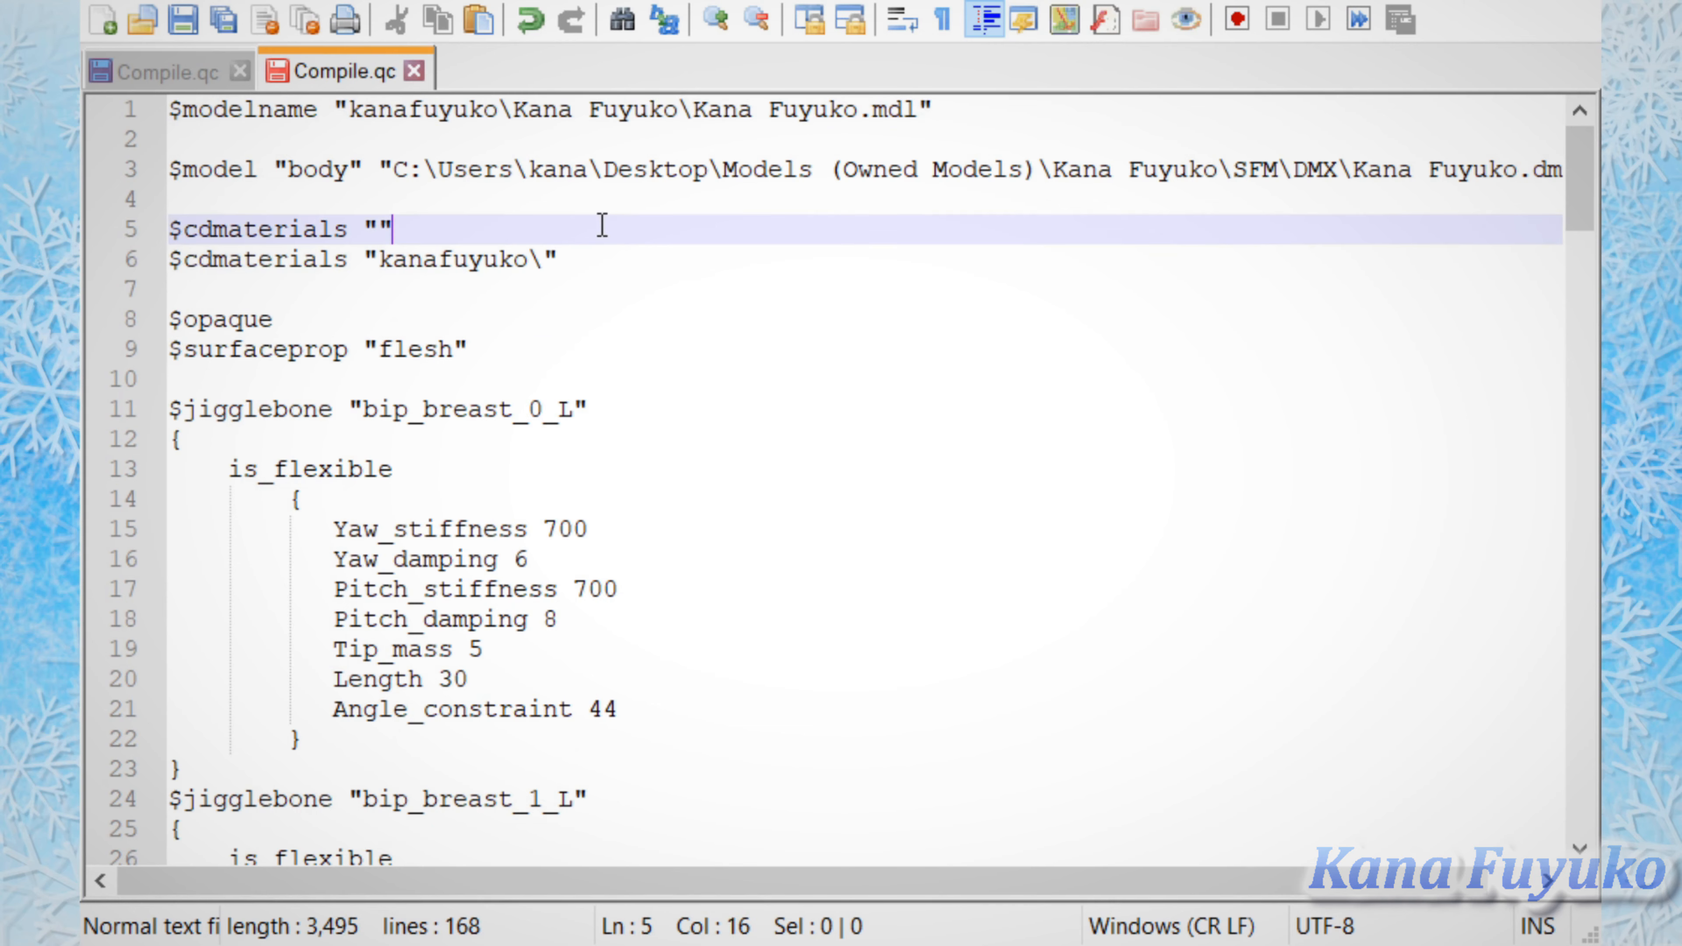
{"action": "left_click", "coordinate": [617, 171]}
{"action": "left_click", "coordinate": [648, 118]}
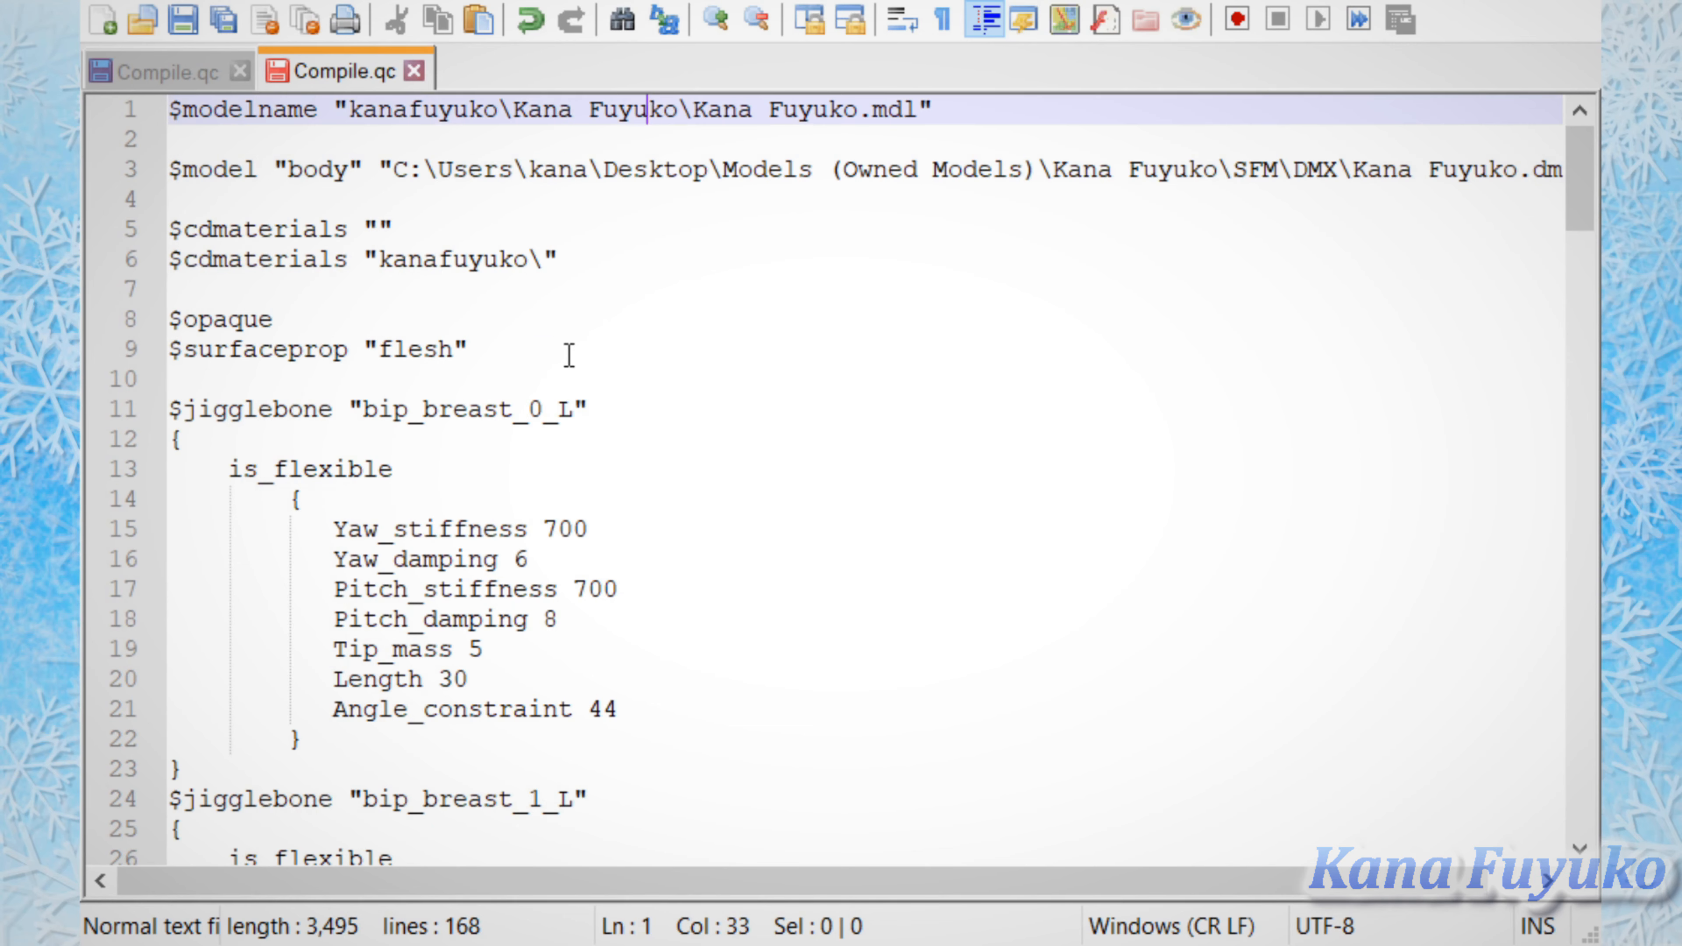
Step: Examine the $surfaceprop line and the start of the jigglebone section in Compile.qc
{"action": "left_click", "coordinate": [591, 343]}
{"action": "left_click_drag", "start_coordinate": [591, 342], "coordinate": [548, 364]}
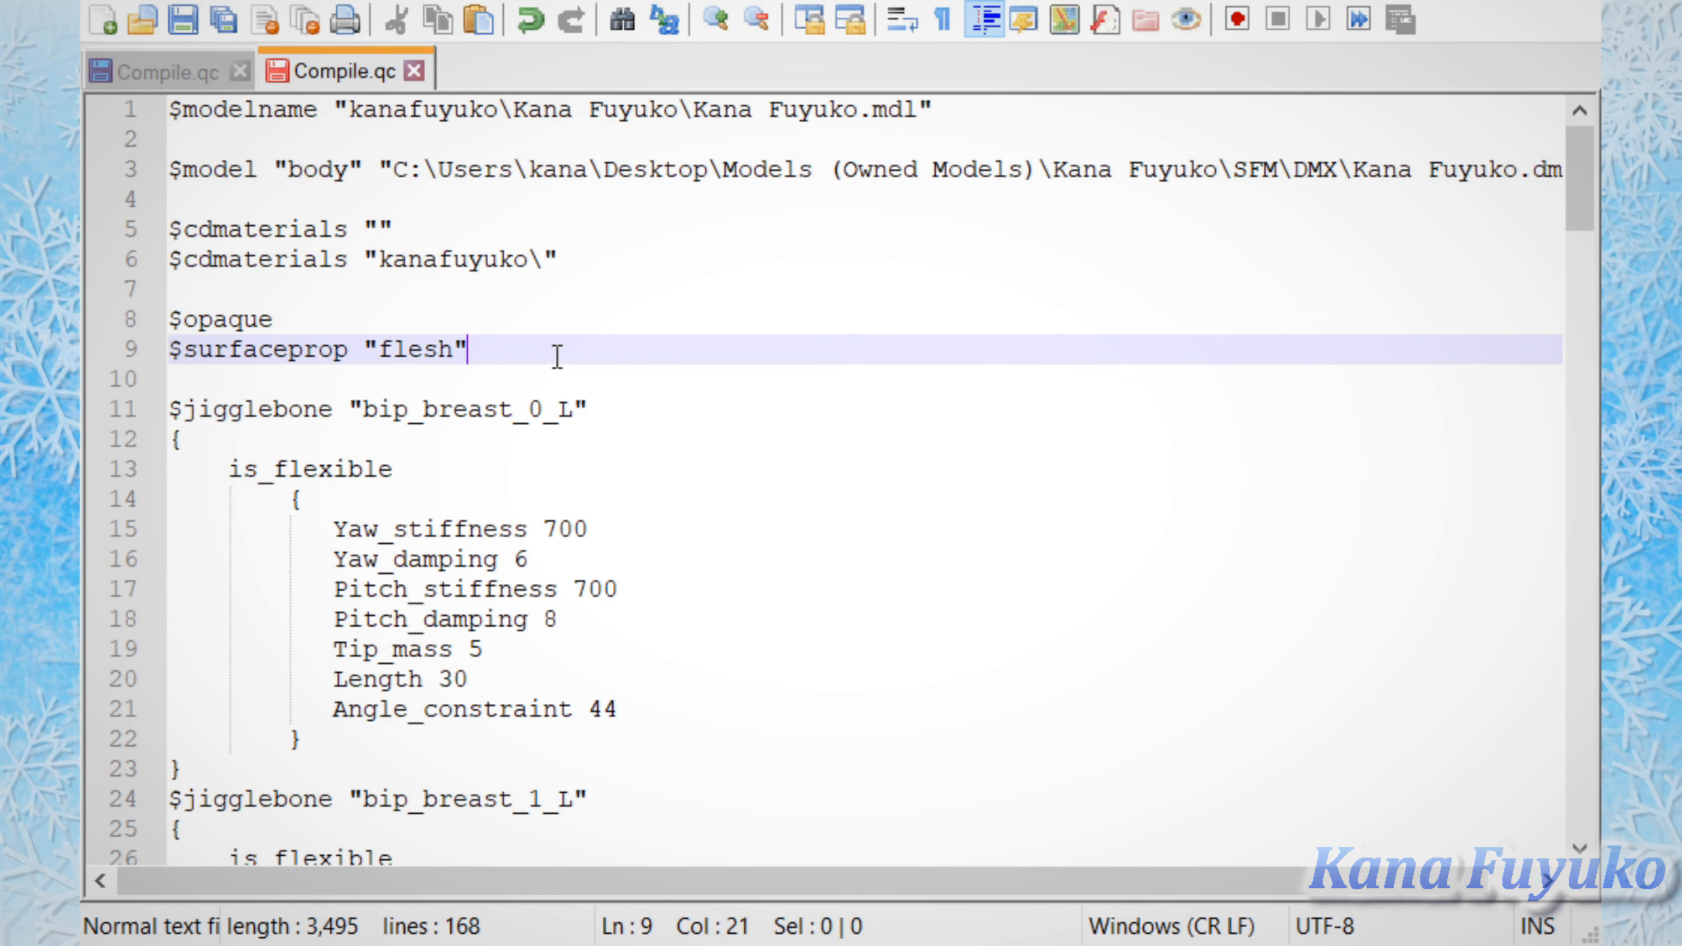
{"action": "left_click", "coordinate": [552, 384]}
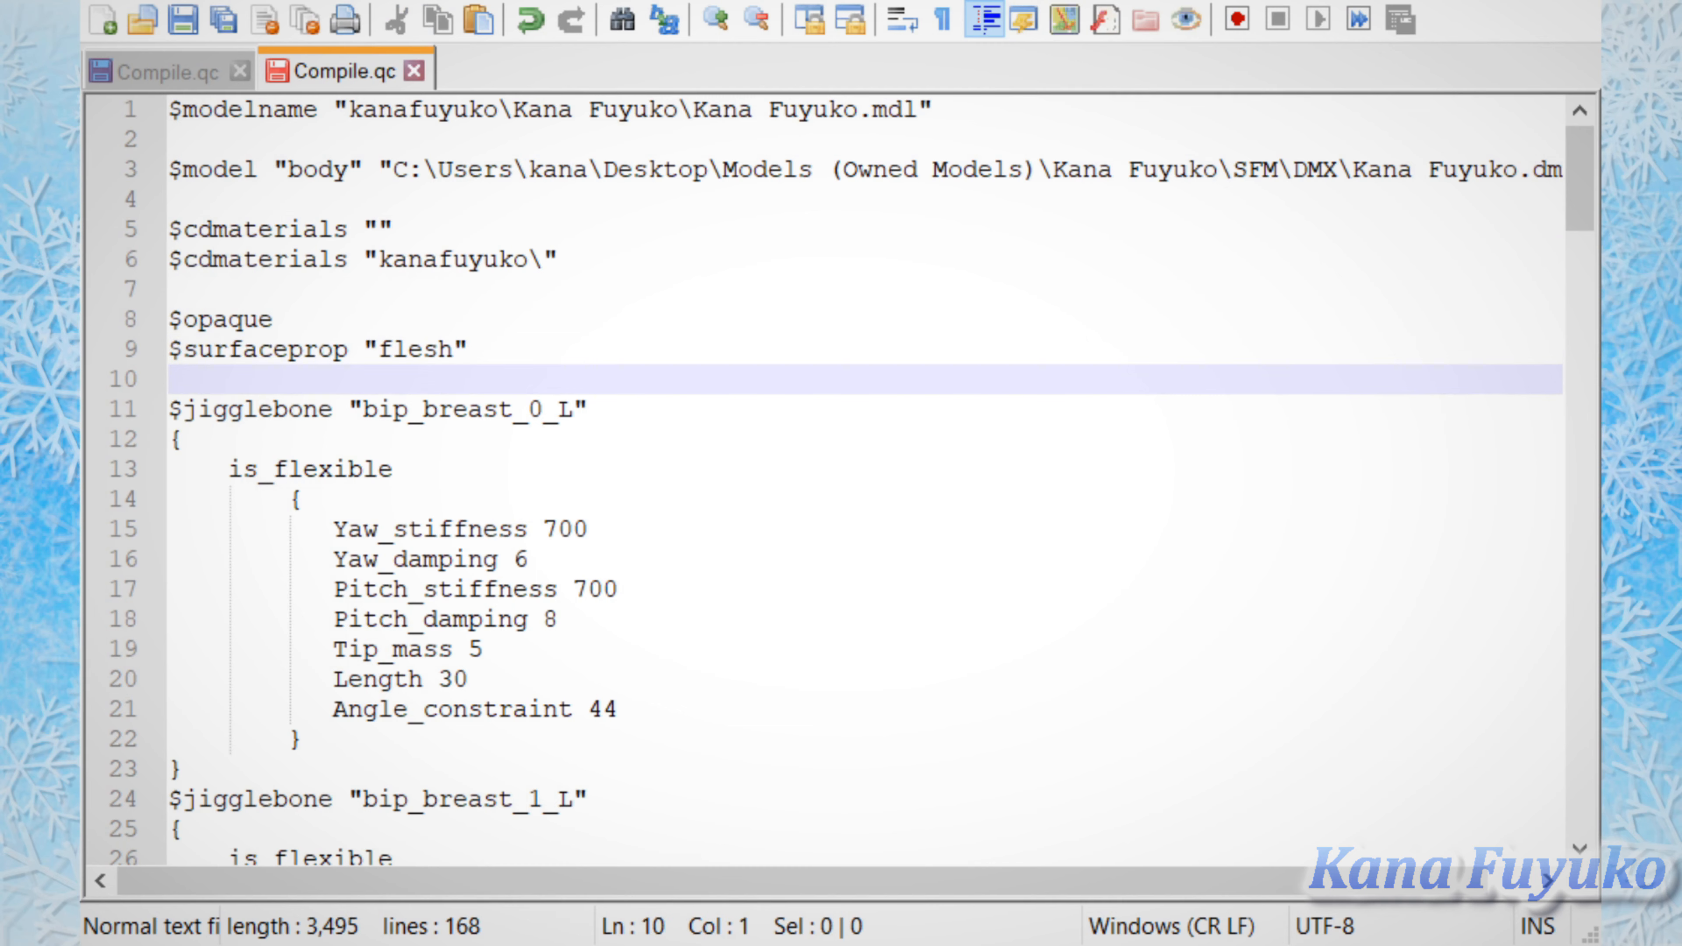
{"action": "left_click_drag", "start_coordinate": [1573, 166], "coordinate": [1570, 92]}
{"action": "left_click", "coordinate": [550, 350]}
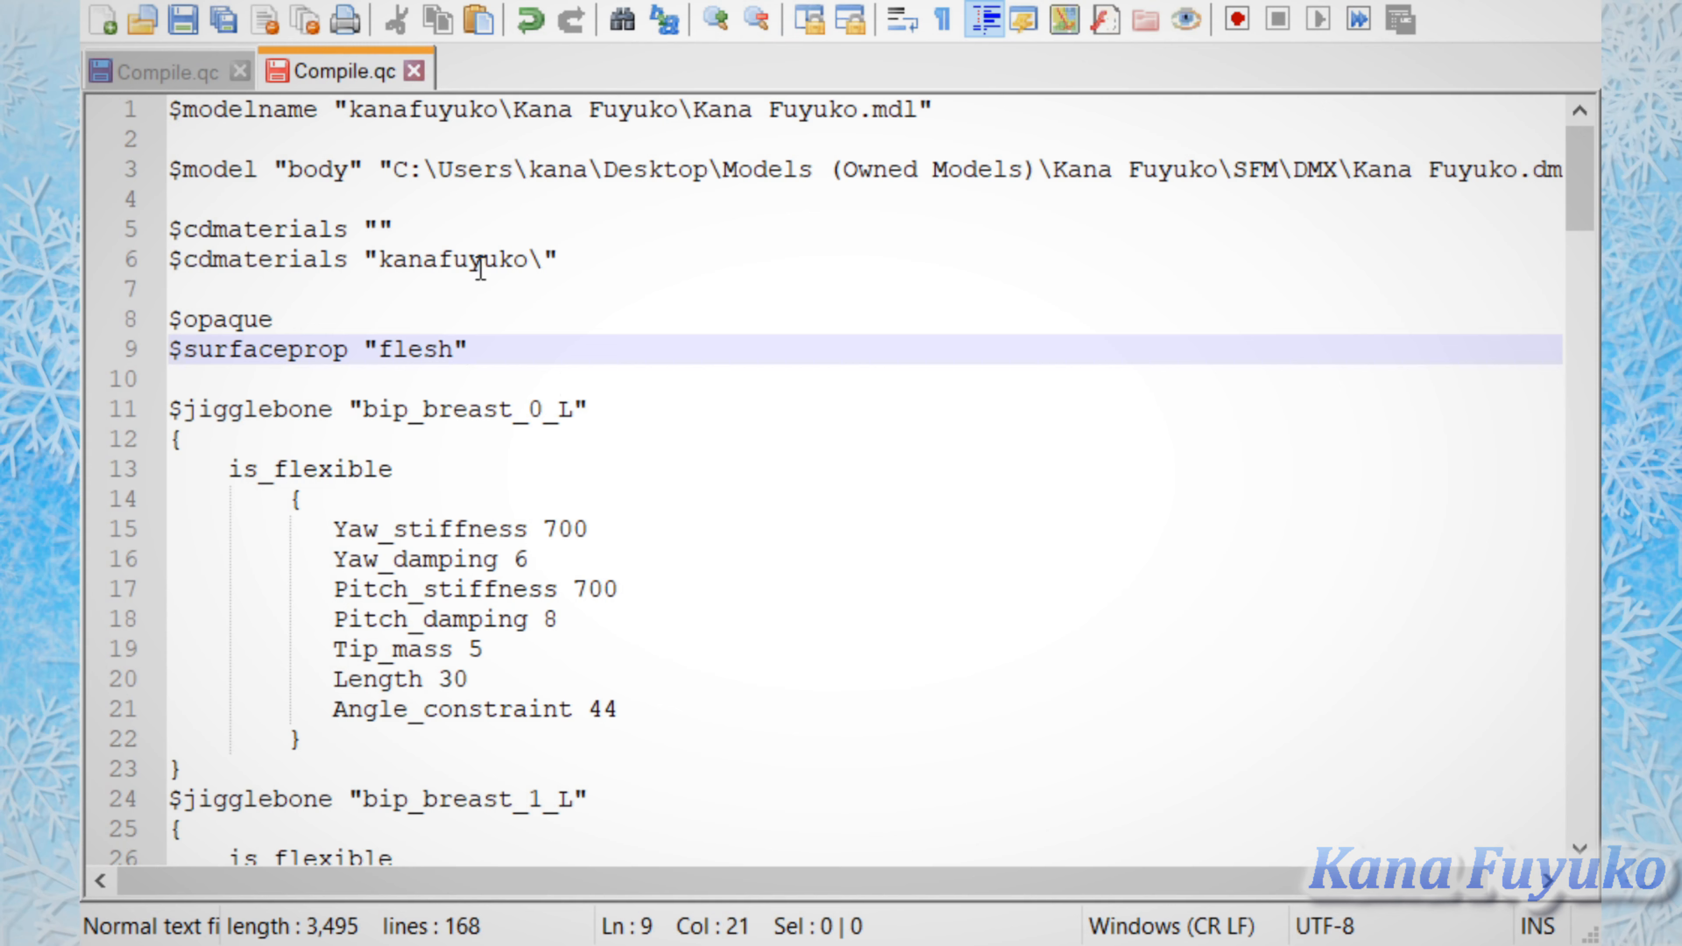
Step: Highlight the entire $modelname line at the start of the QC script
{"action": "left_click", "coordinate": [964, 108]}
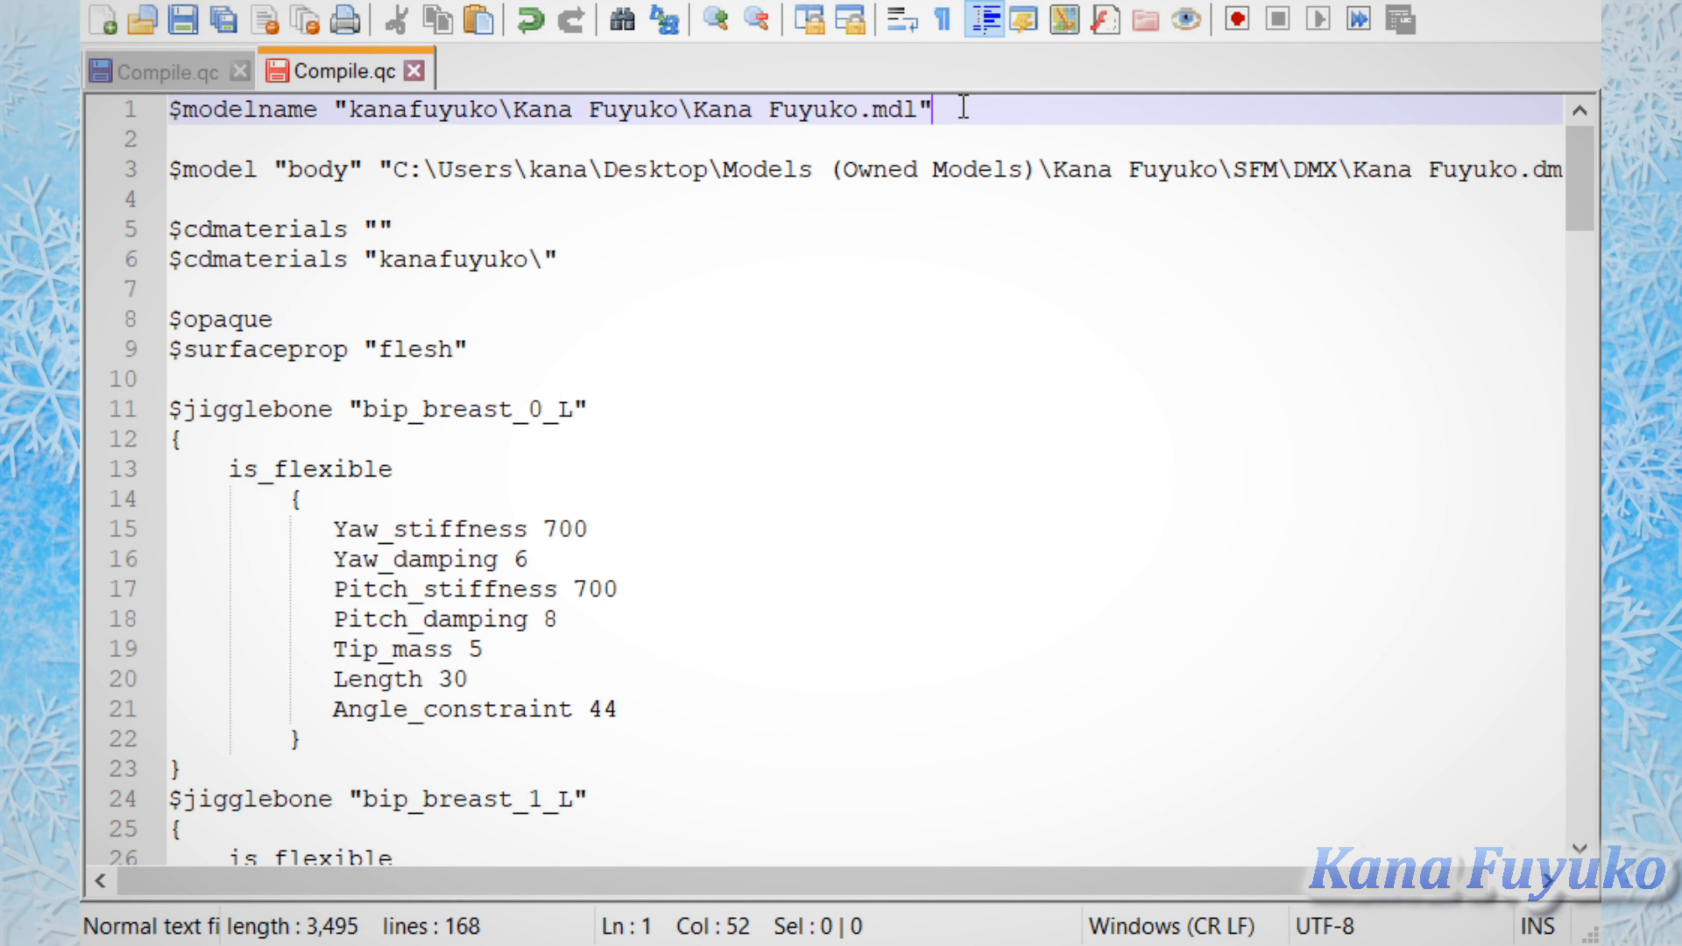
{"action": "left_click_drag", "start_coordinate": [964, 107], "coordinate": [169, 109]}
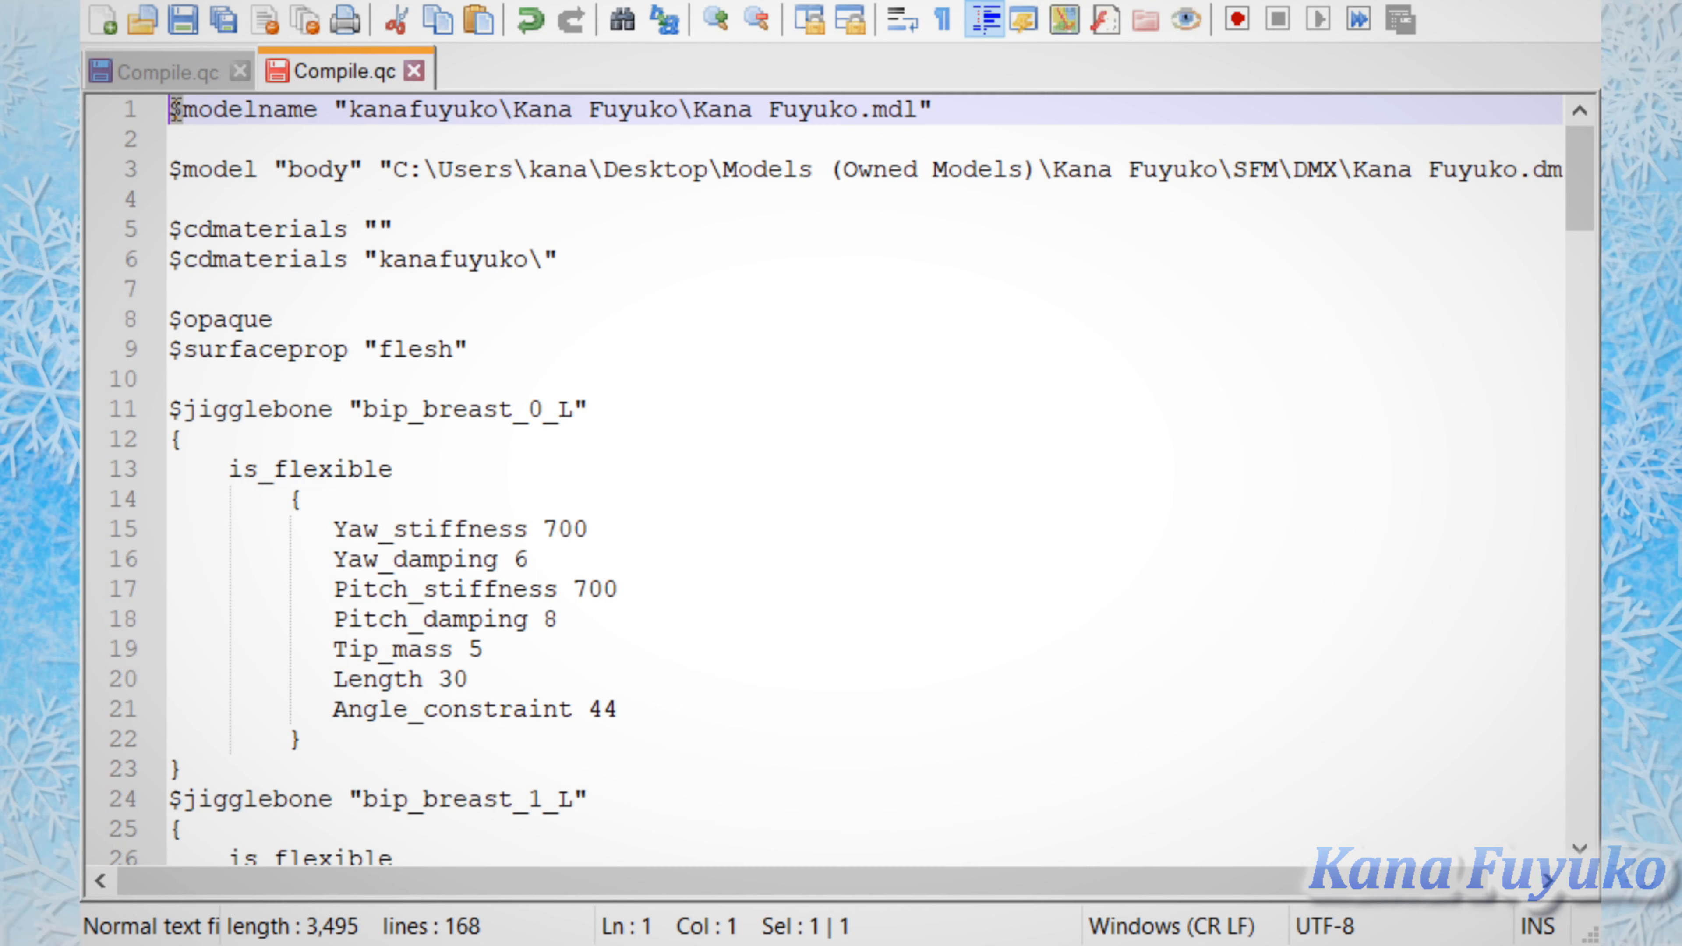
{"action": "left_click", "coordinate": [219, 189]}
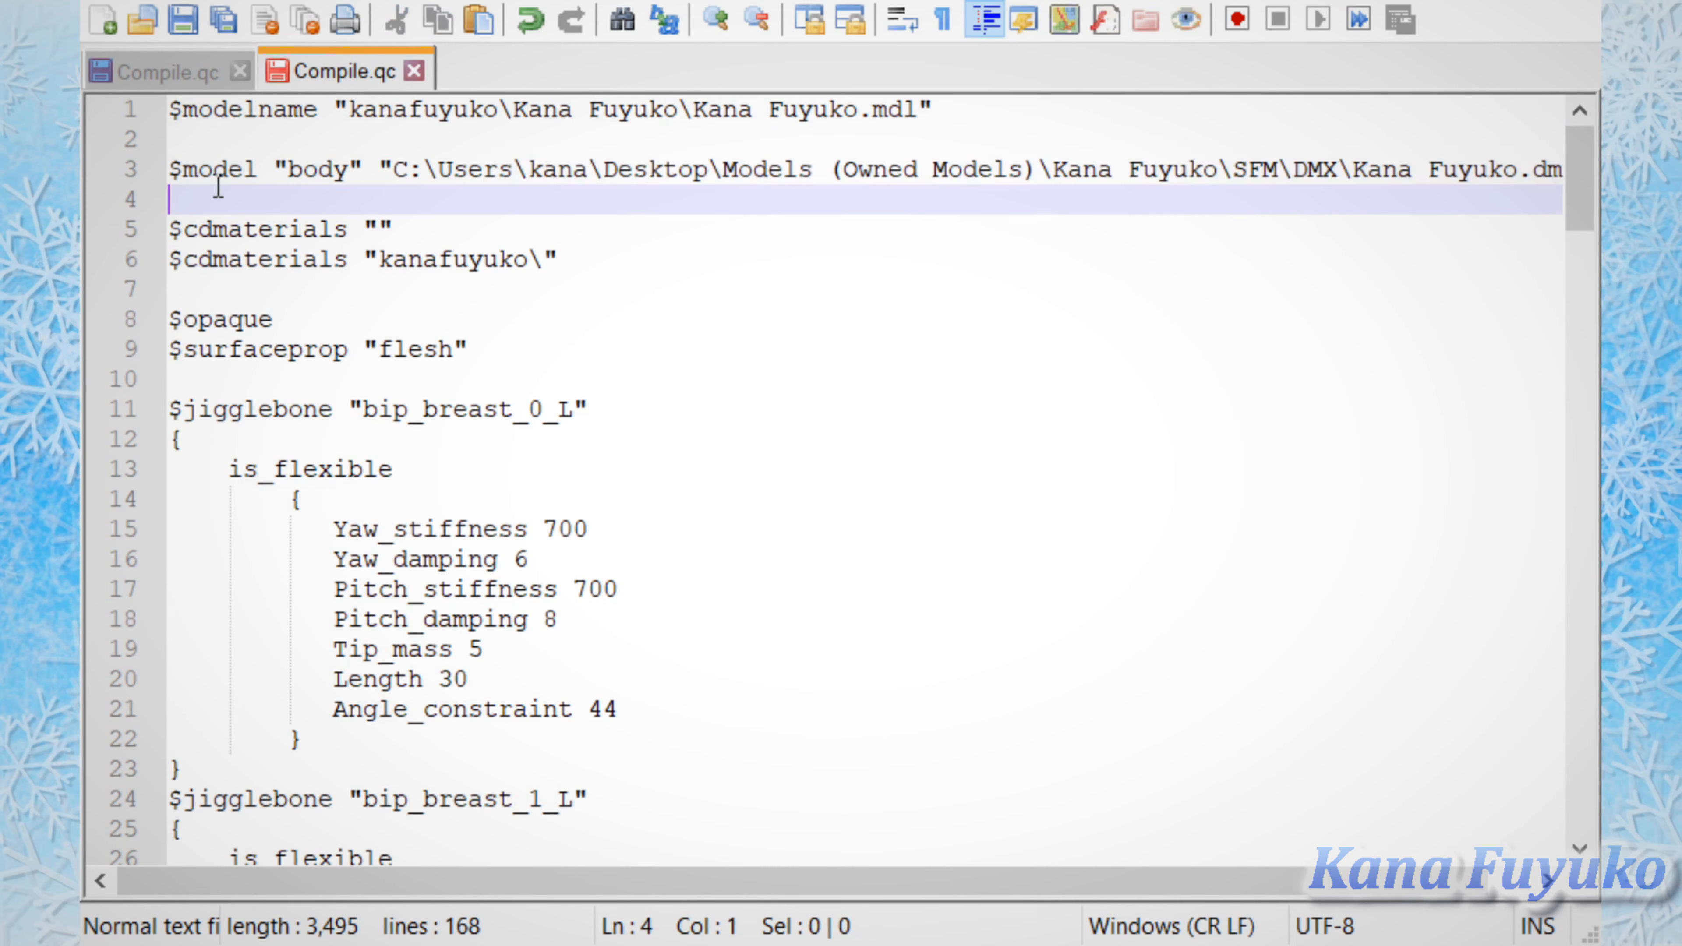
{"action": "left_click", "coordinate": [424, 149]}
{"action": "left_click_drag", "start_coordinate": [1014, 105], "coordinate": [159, 107]}
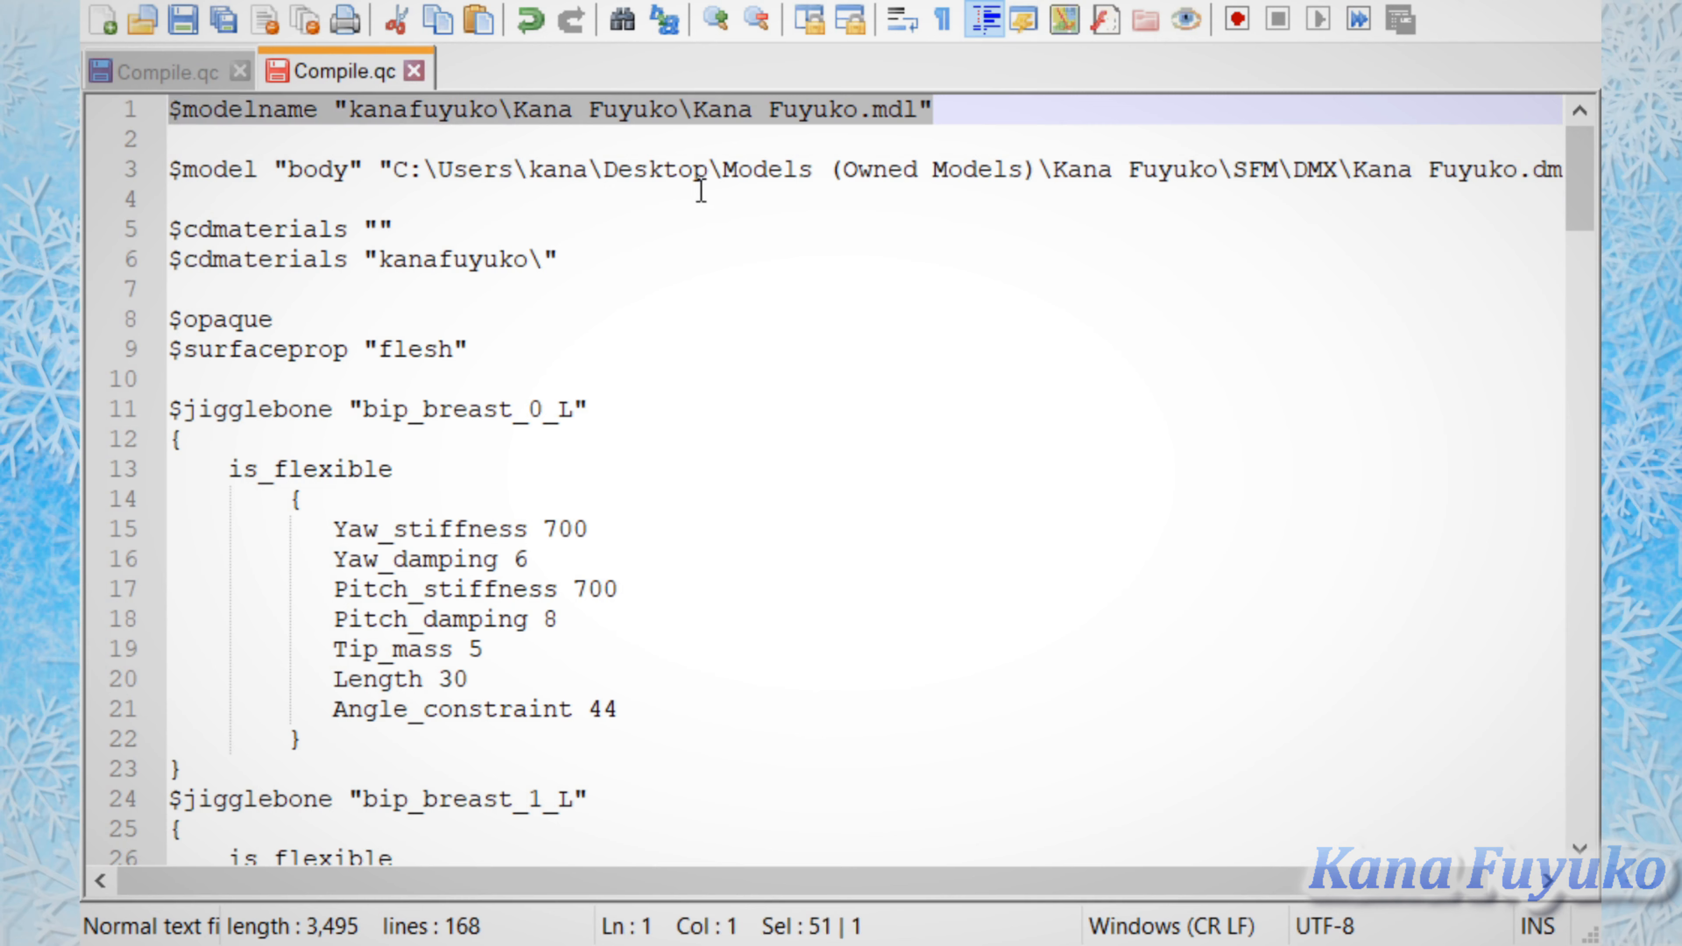
Step: Point out the file path in the $model line and the folder entry in the second $cdmaterials line
{"action": "left_click_drag", "start_coordinate": [598, 168], "coordinate": [649, 168]}
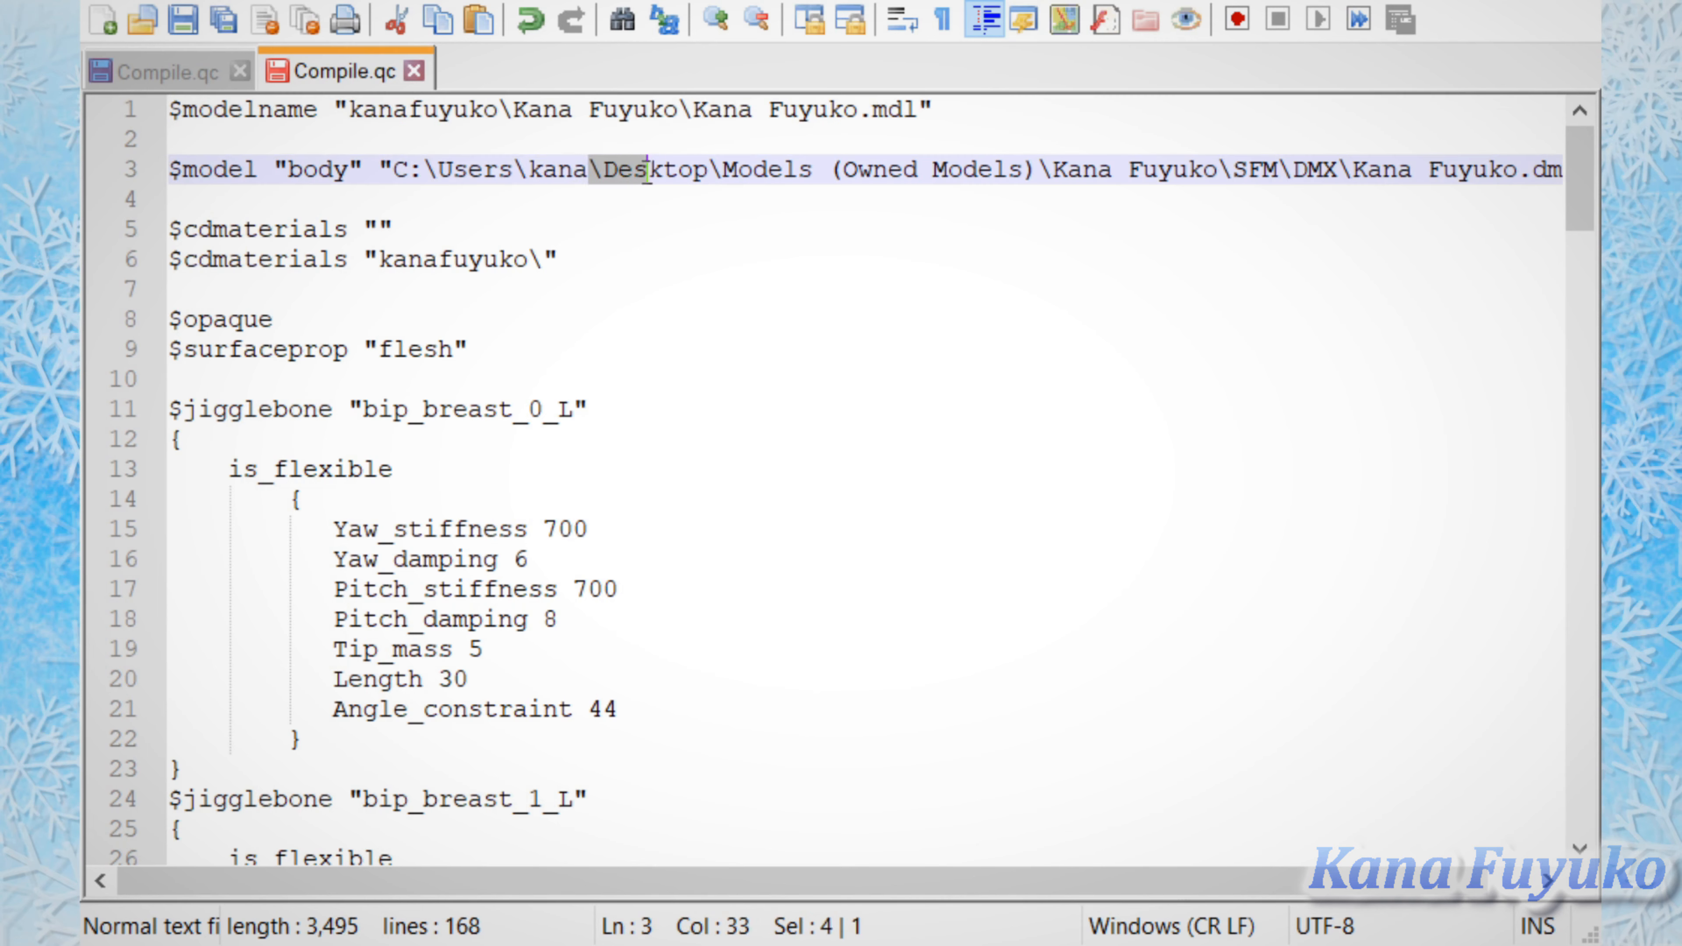
{"action": "left_click", "coordinate": [723, 268]}
{"action": "left_click_drag", "start_coordinate": [543, 254], "coordinate": [590, 255]}
{"action": "left_click", "coordinate": [616, 255]}
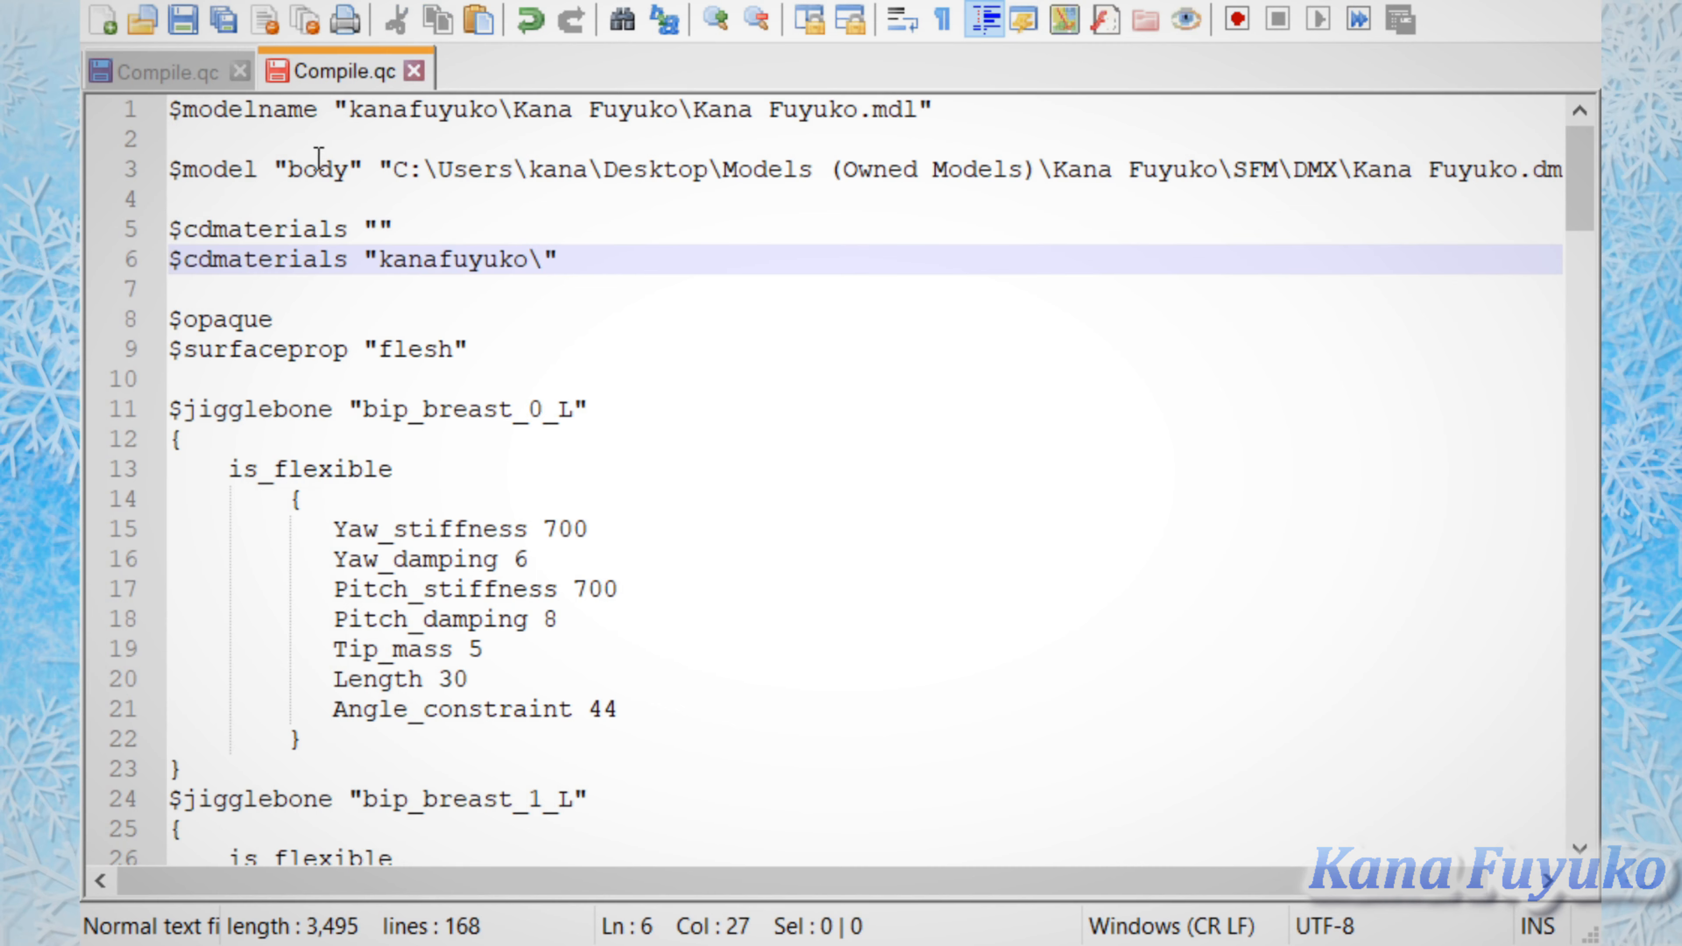
Step: Highlight the folder and .mdl file parts of the path in the $modelname line
{"action": "left_click_drag", "start_coordinate": [1092, 98], "coordinate": [355, 117]}
{"action": "left_click", "coordinate": [523, 260]}
{"action": "left_click", "coordinate": [434, 217]}
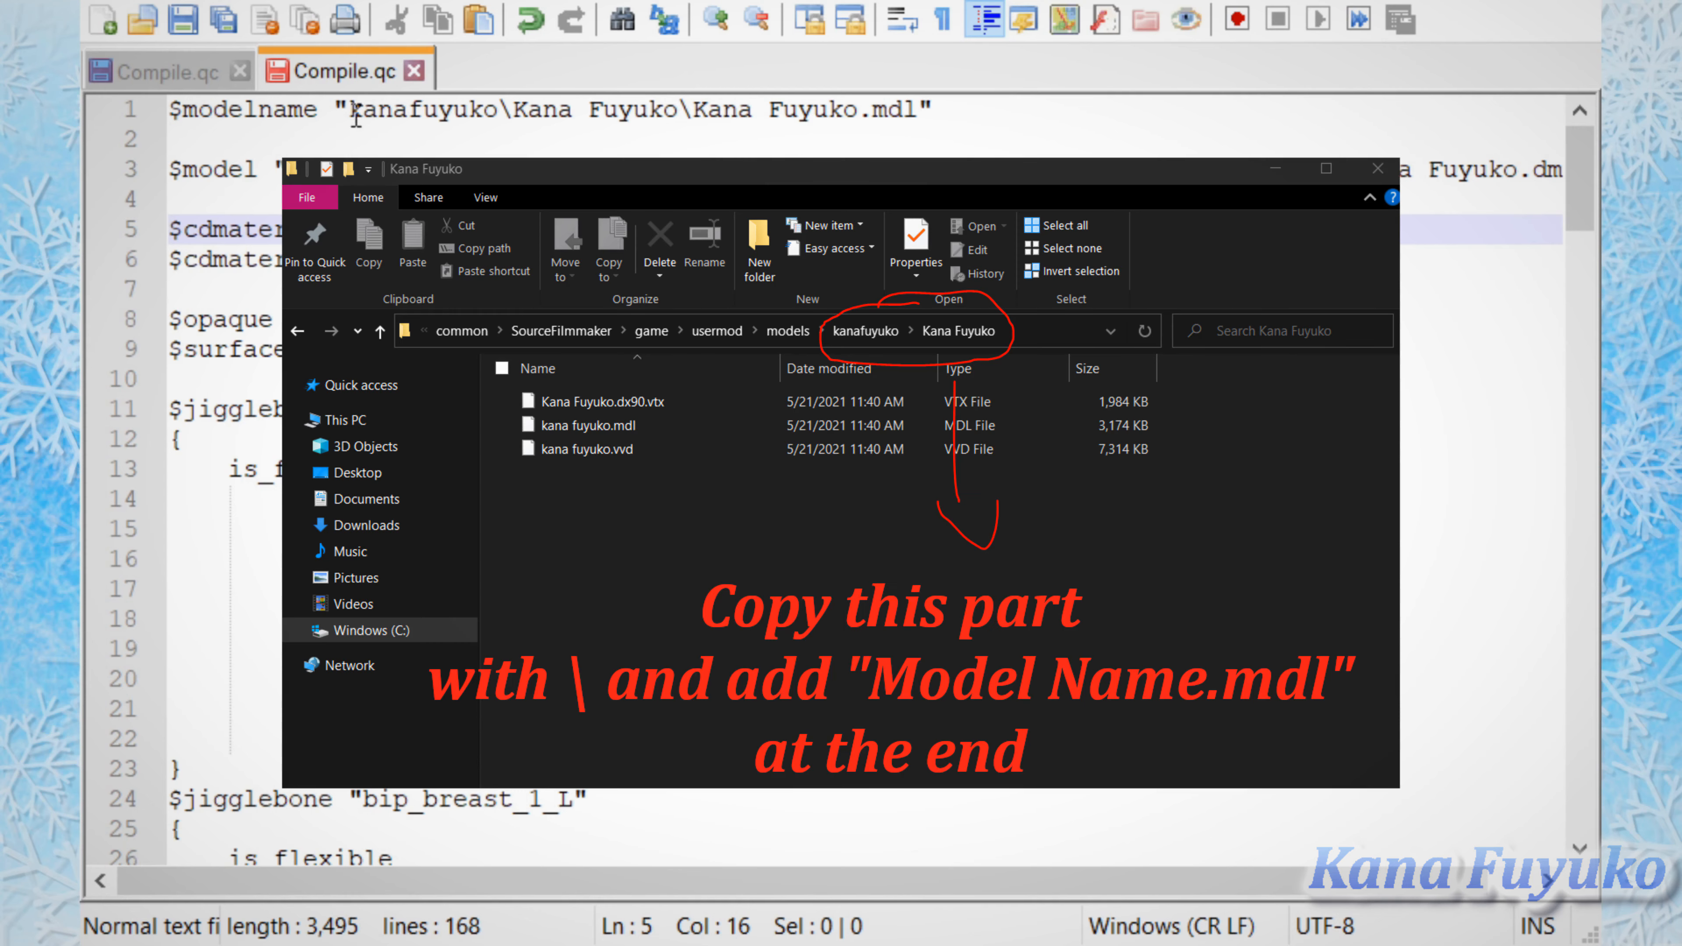
{"action": "left_click", "coordinate": [356, 114]}
{"action": "left_click_drag", "start_coordinate": [355, 114], "coordinate": [498, 114]}
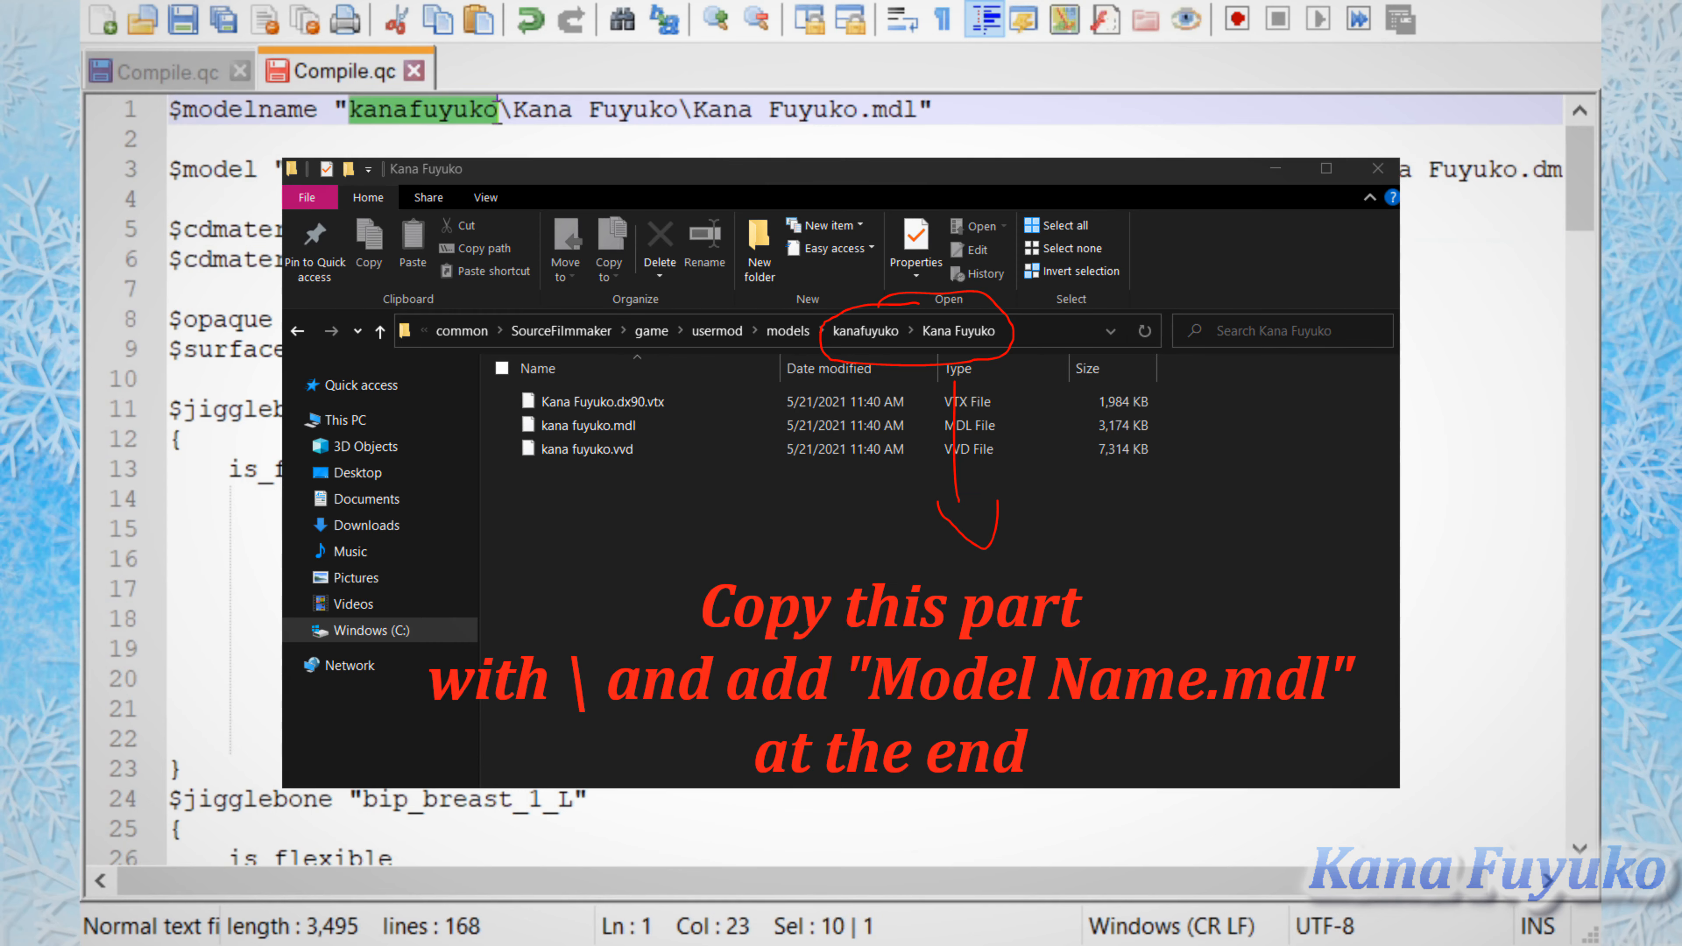
{"action": "left_click_drag", "start_coordinate": [351, 114], "coordinate": [573, 109]}
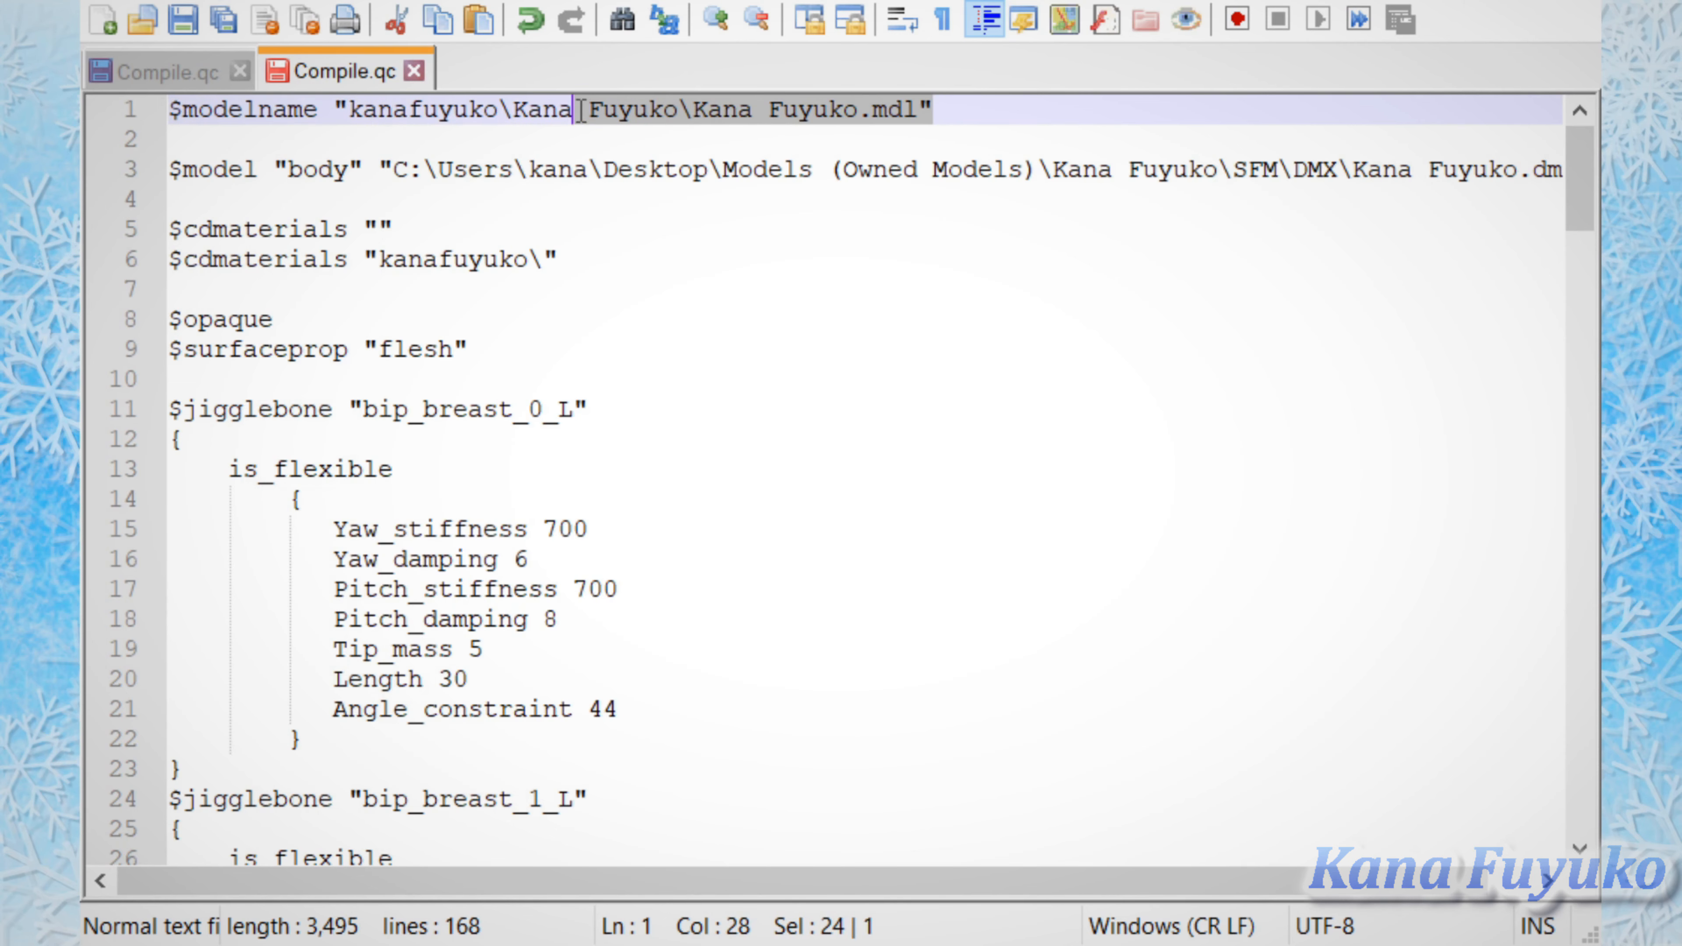
Step: Examine the $model line, highlighting its folder path to the exported DMX file
{"action": "left_click", "coordinate": [553, 194]}
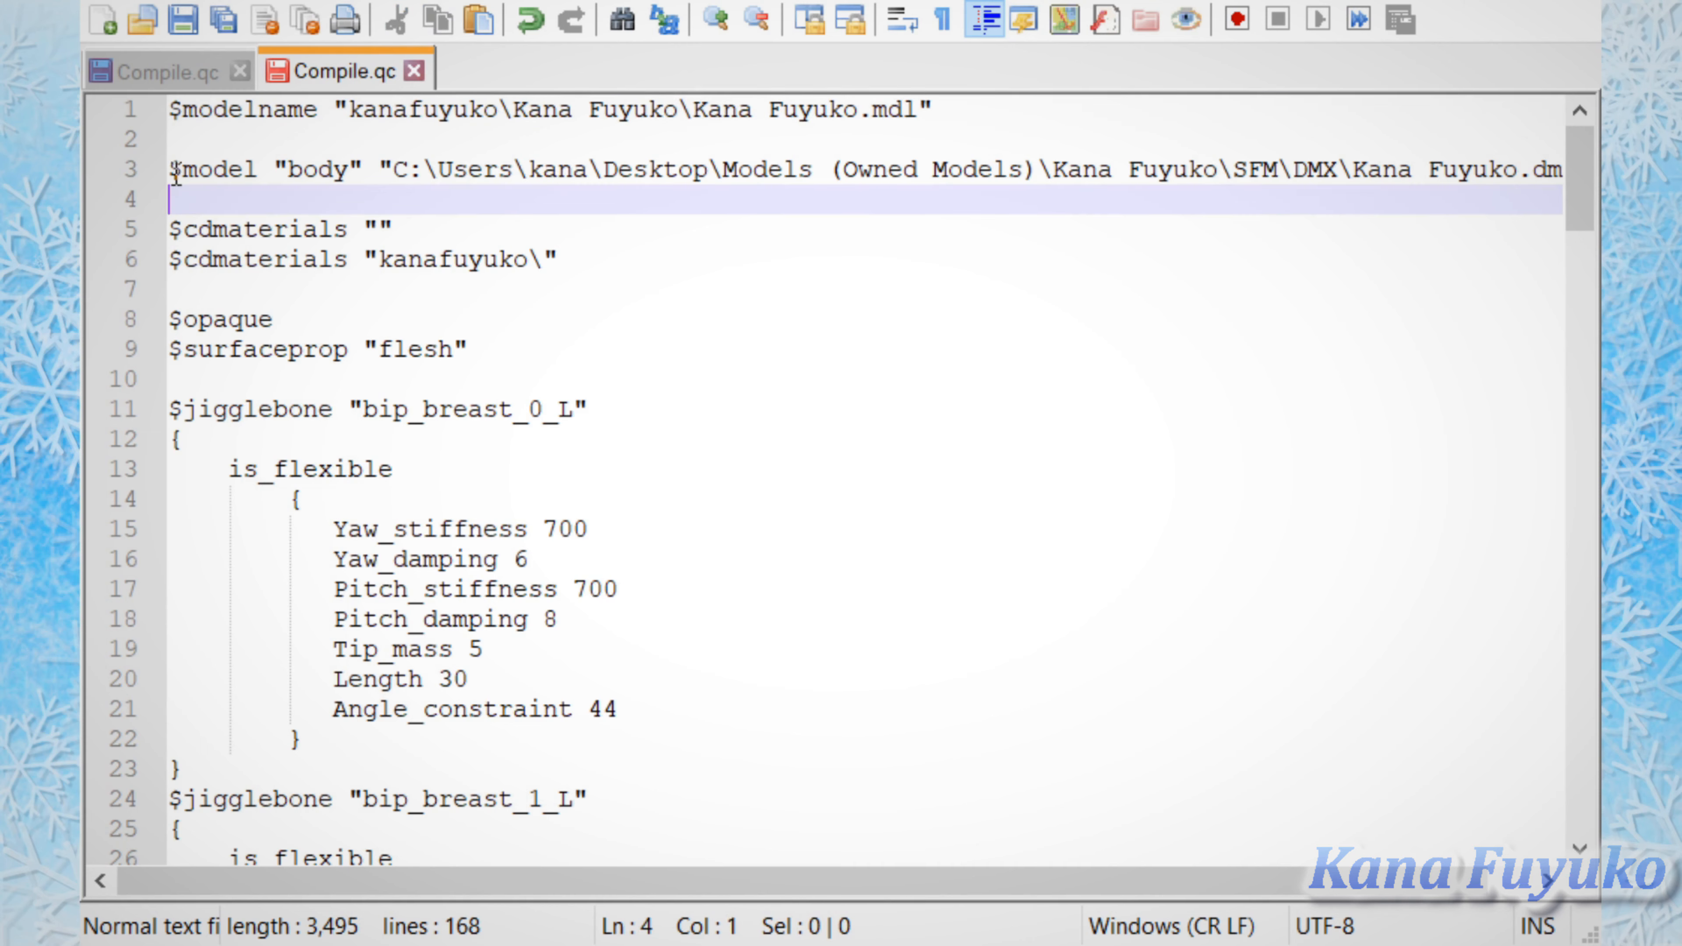
{"action": "left_click_drag", "start_coordinate": [169, 170], "coordinate": [1084, 171]}
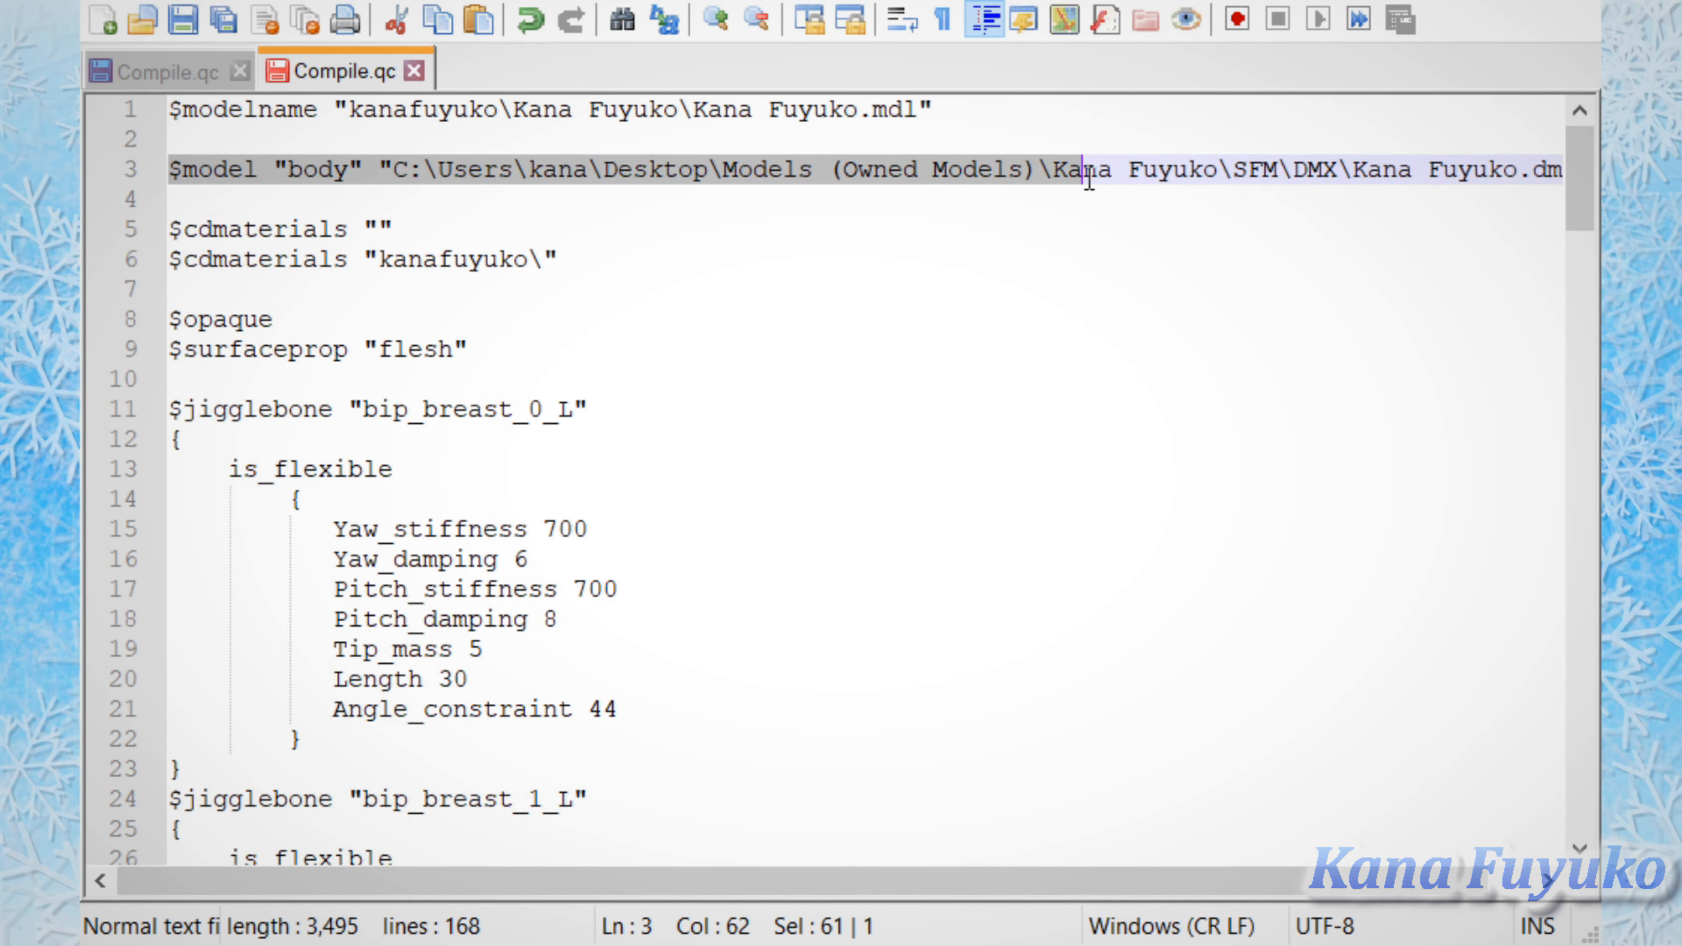
{"action": "left_click_drag", "start_coordinate": [635, 882], "coordinate": [344, 834]}
{"action": "left_click", "coordinate": [441, 289]}
{"action": "left_click", "coordinate": [477, 198]}
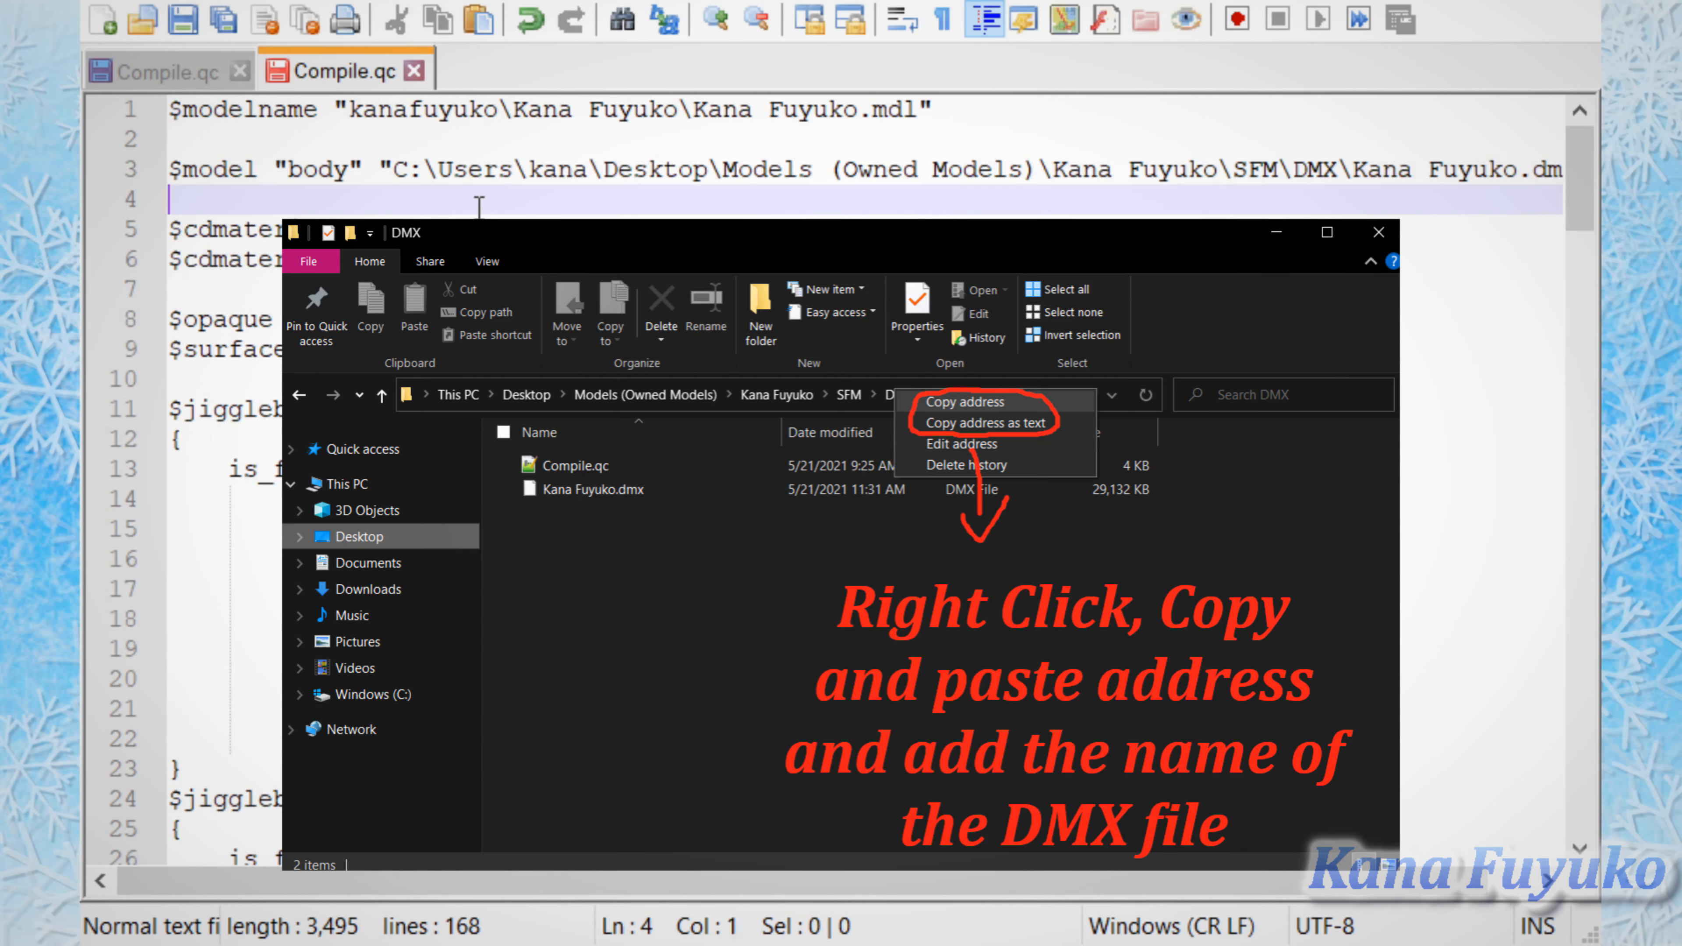
{"action": "left_click", "coordinate": [502, 170]}
{"action": "double_click", "coordinate": [507, 170]}
{"action": "left_click", "coordinate": [692, 169]}
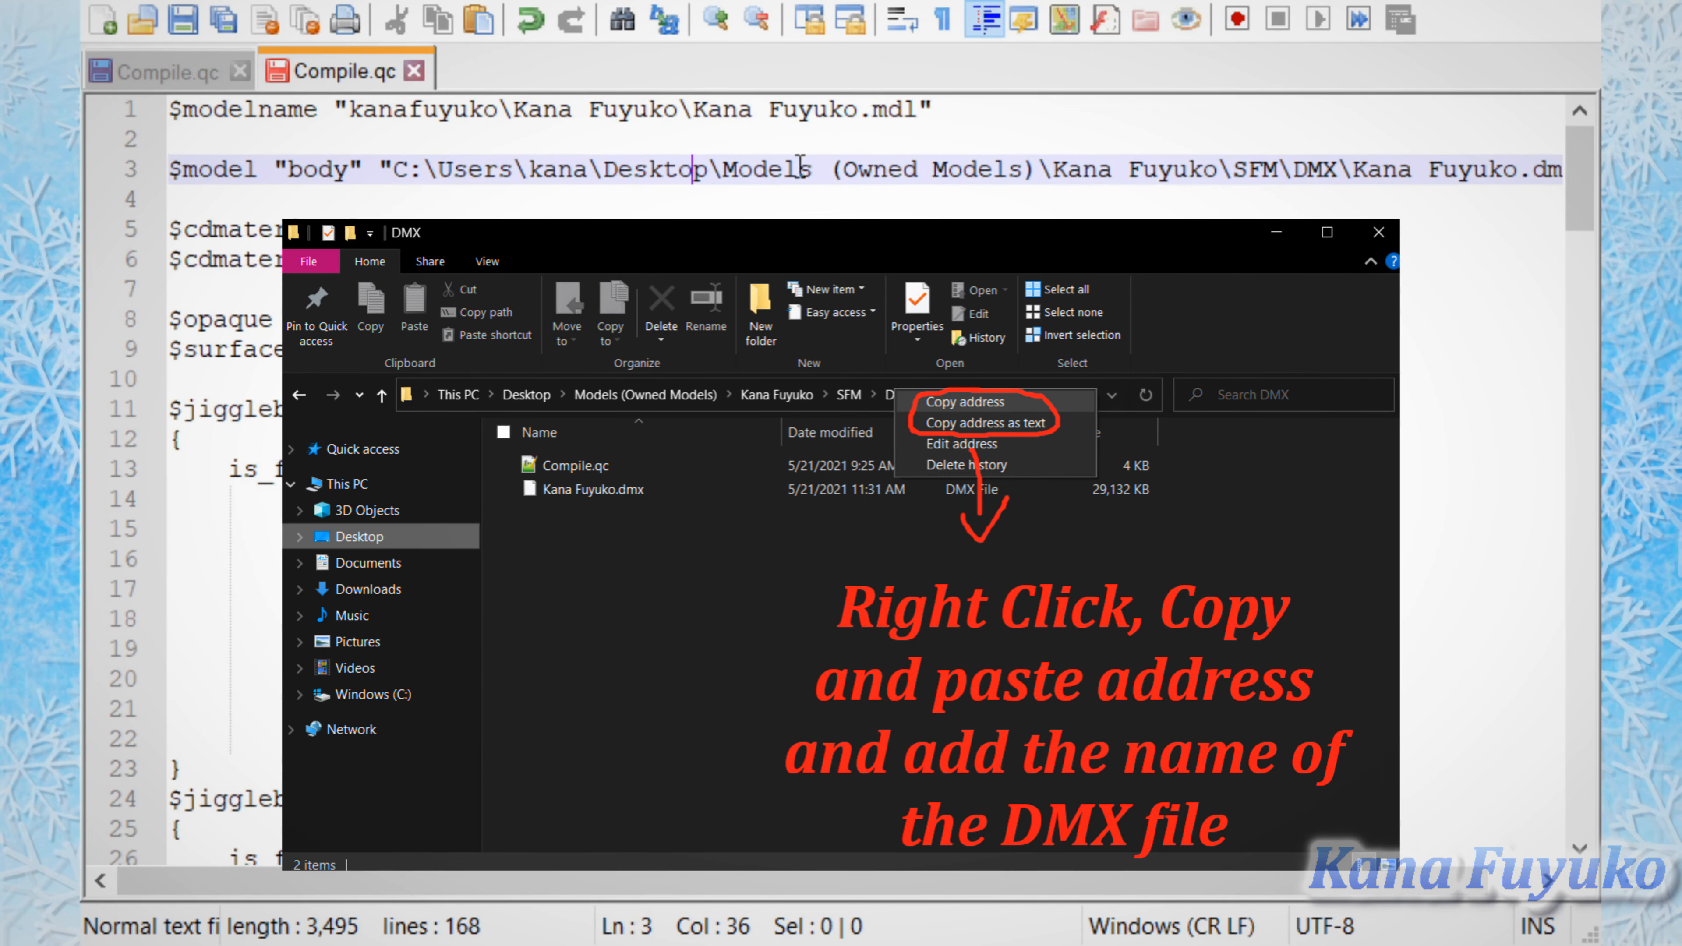
{"action": "left_click_drag", "start_coordinate": [990, 123], "coordinate": [527, 169]}
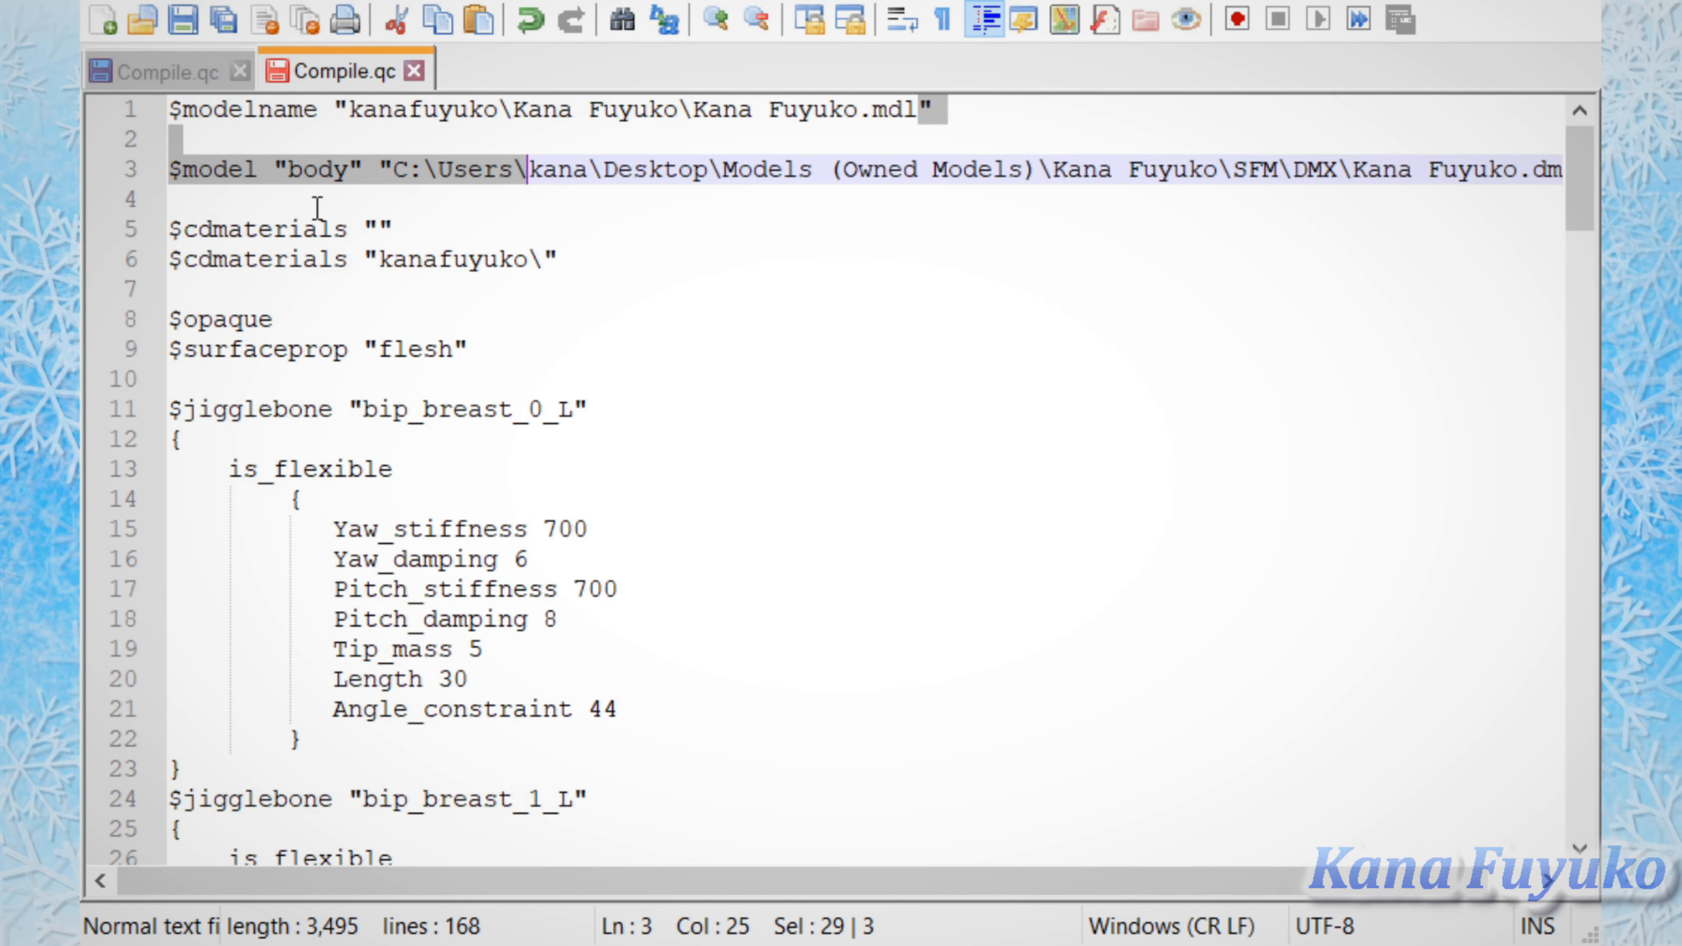
Step: Highlight the "body" name in the $model line
{"action": "left_click", "coordinate": [304, 229]}
{"action": "left_click", "coordinate": [307, 171]}
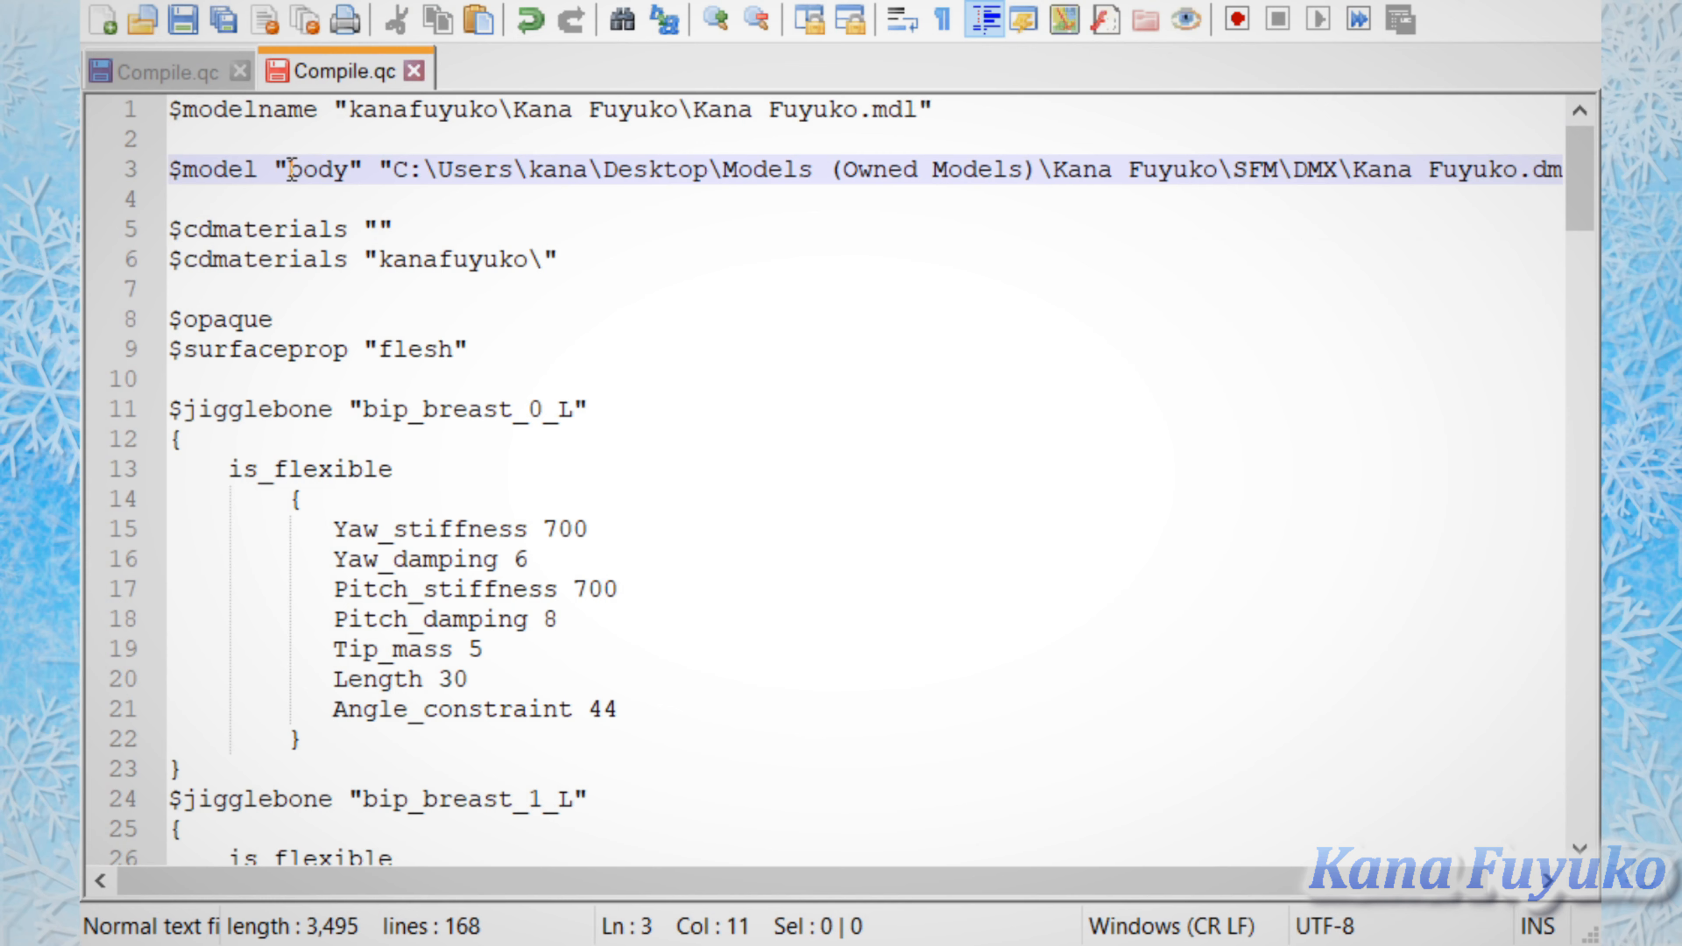
{"action": "left_click_drag", "start_coordinate": [291, 171], "coordinate": [355, 184]}
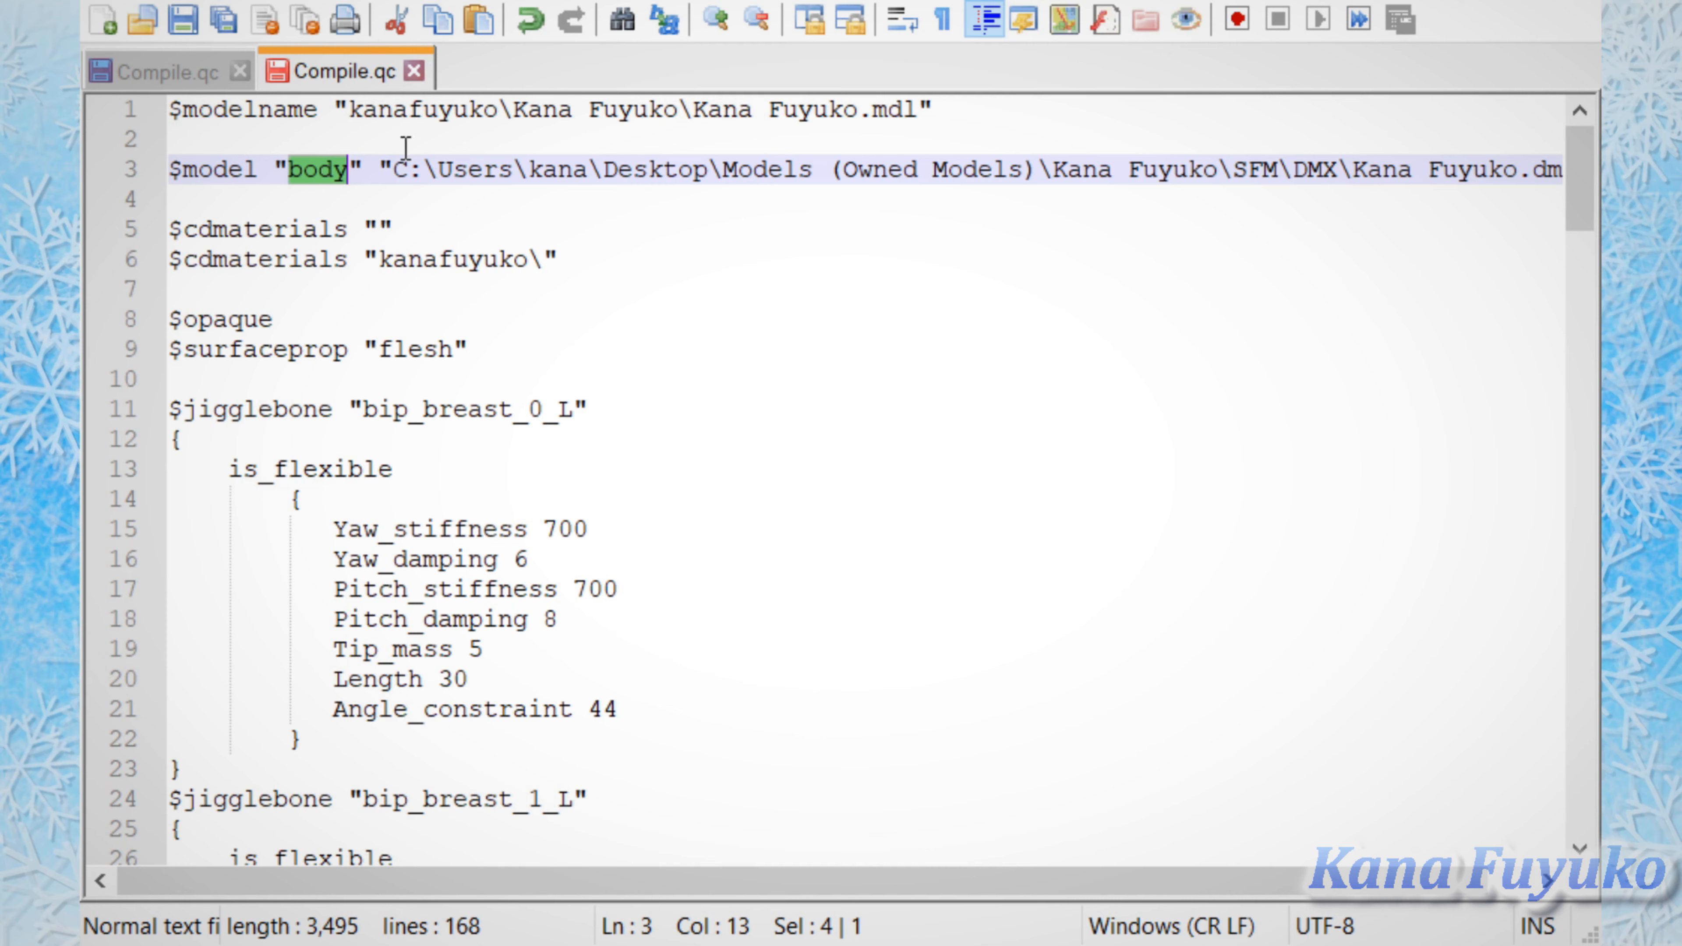
Step: Highlight the folder path to the DMX file in the $model line
{"action": "left_click", "coordinate": [378, 169]}
{"action": "left_click", "coordinate": [346, 159]}
{"action": "left_click_drag", "start_coordinate": [346, 159], "coordinate": [1471, 169]}
{"action": "left_click", "coordinate": [428, 199]}
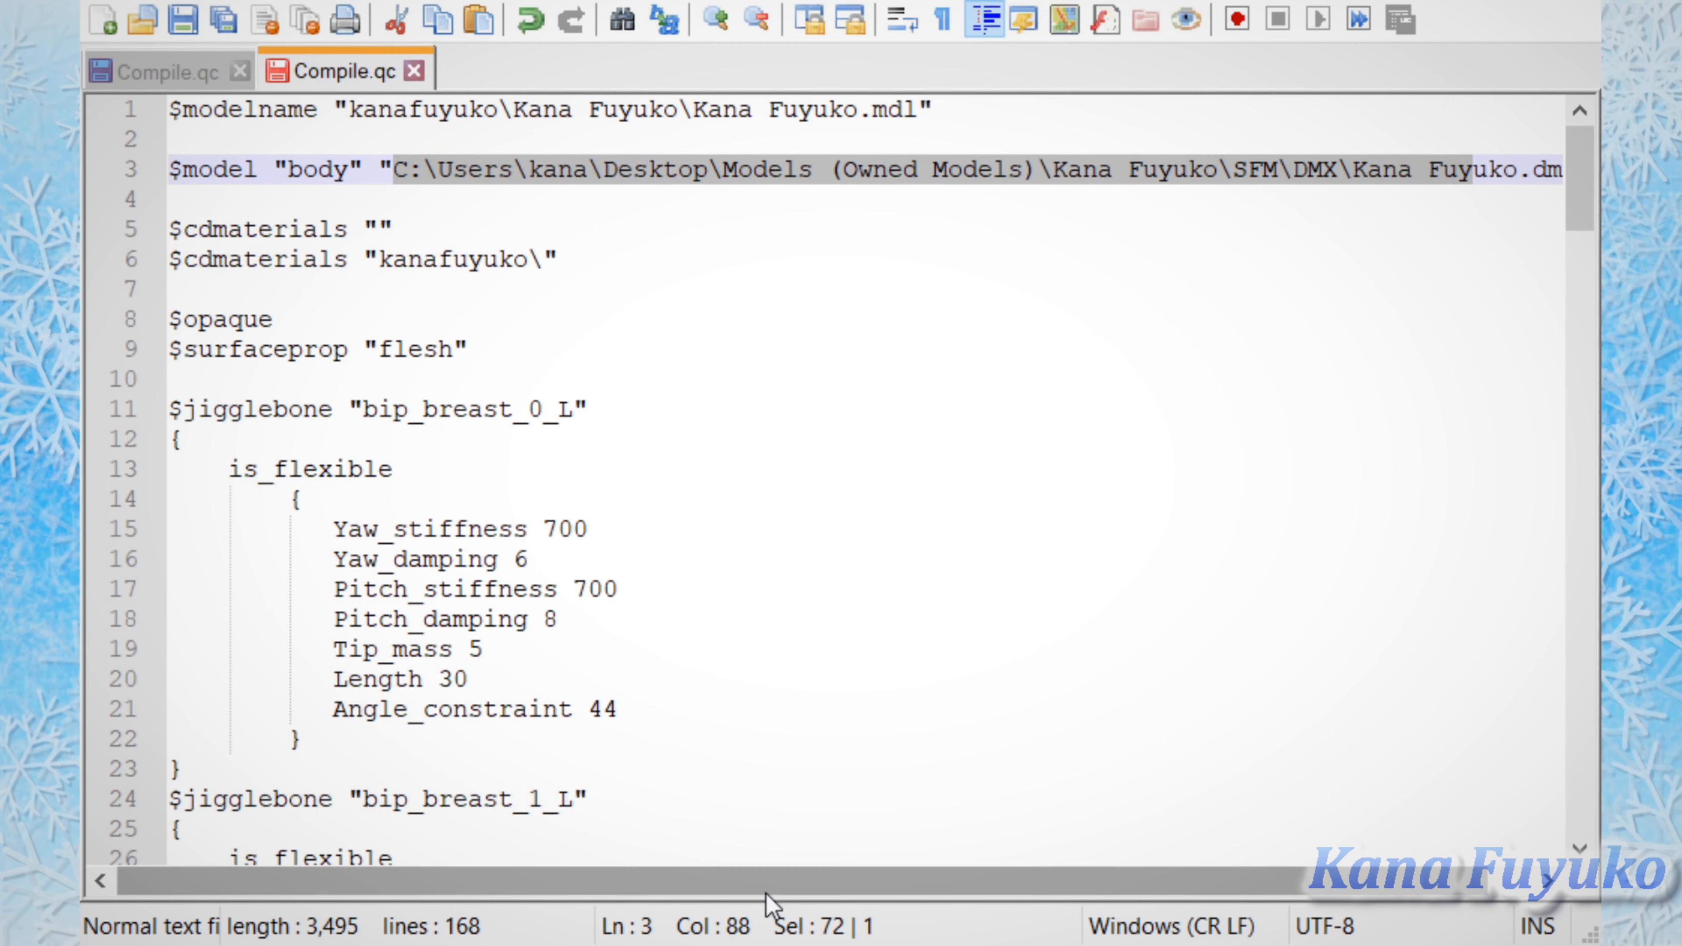
Step: Highlight the .dmx file name at the end of the path in the $model line
{"action": "left_click_drag", "start_coordinate": [916, 886], "coordinate": [960, 924]}
{"action": "left_click", "coordinate": [1457, 176]}
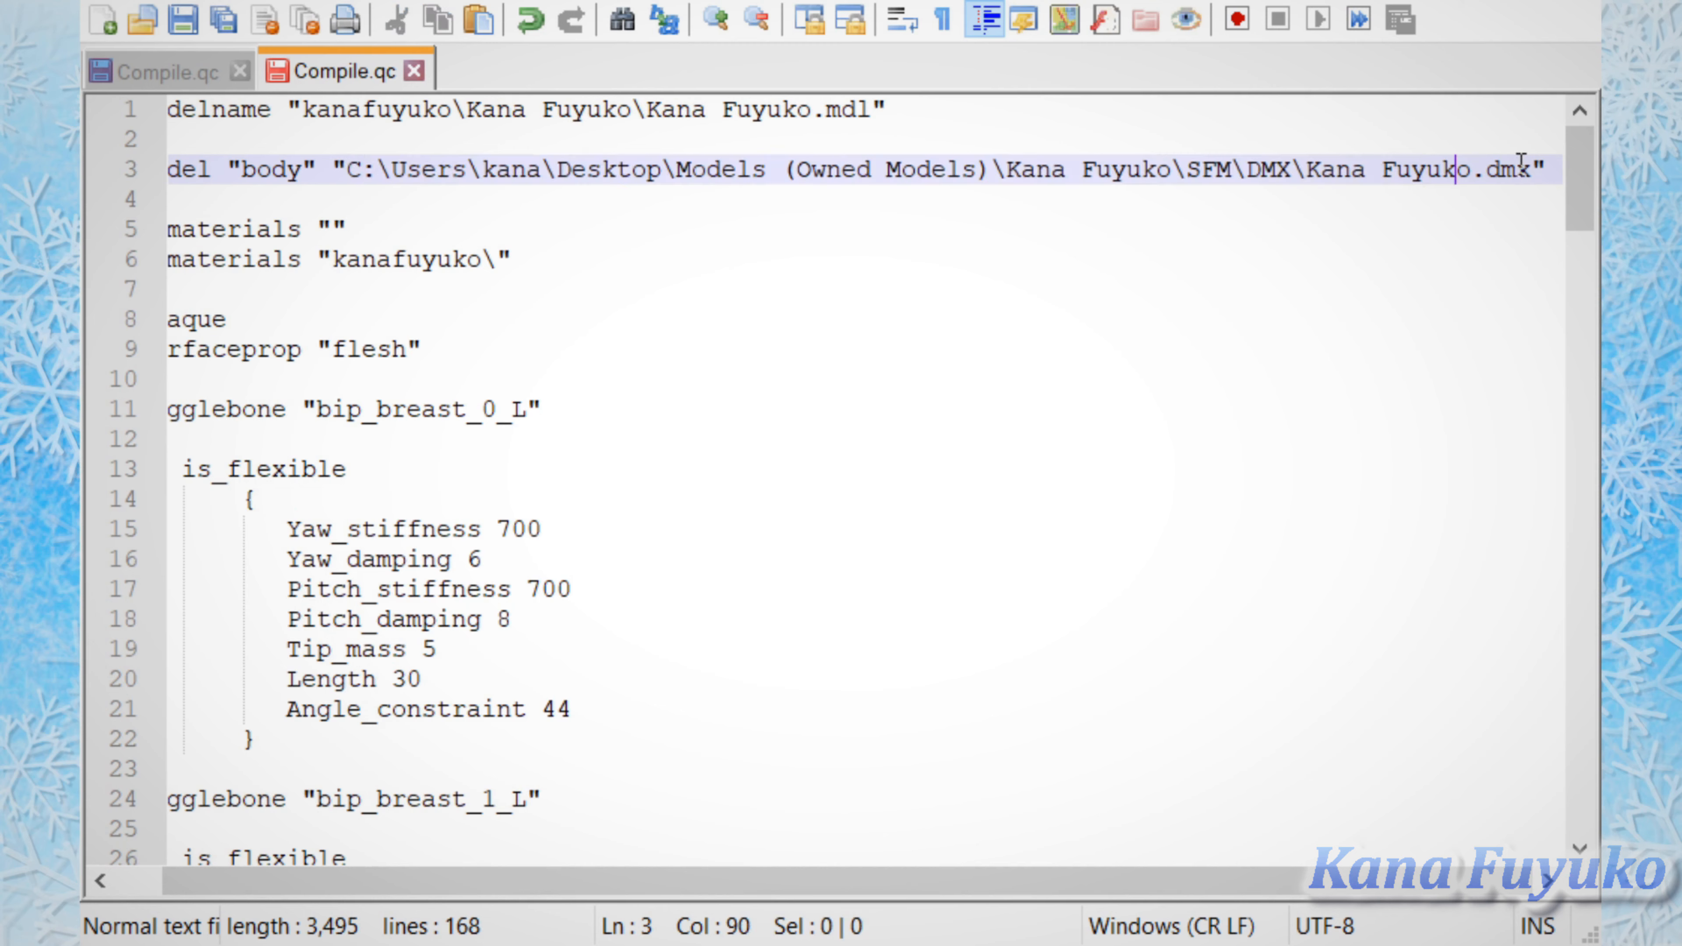
{"action": "left_click_drag", "start_coordinate": [1530, 175], "coordinate": [1352, 169]}
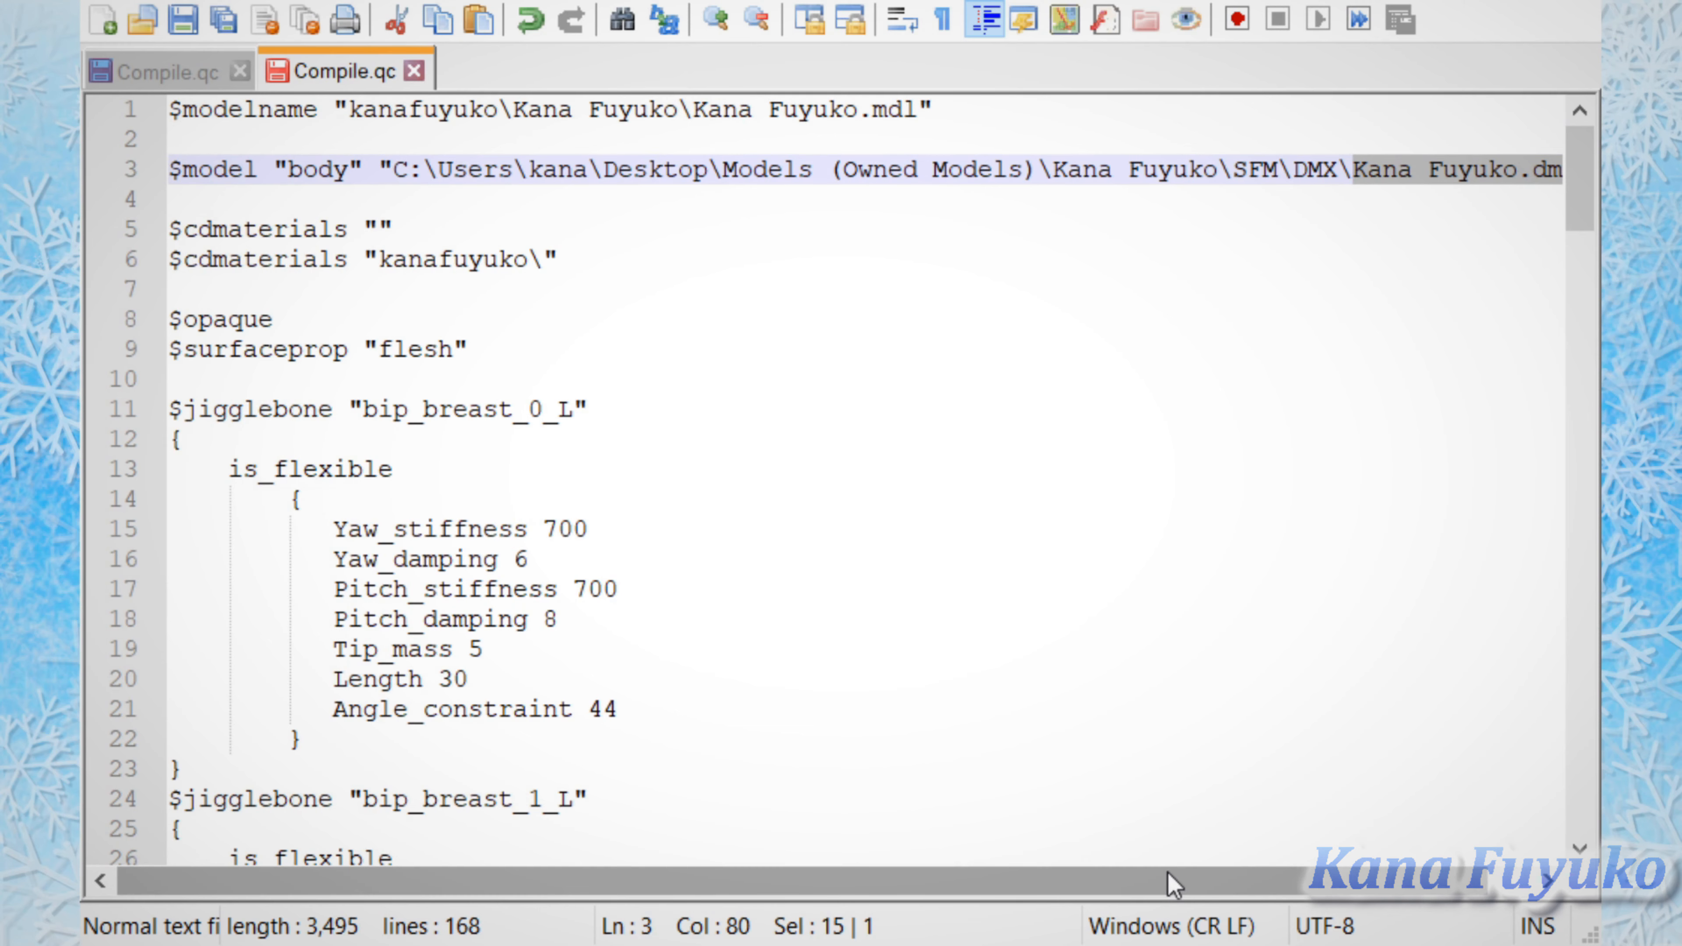
{"action": "left_click_drag", "start_coordinate": [1172, 884], "coordinate": [1217, 884]}
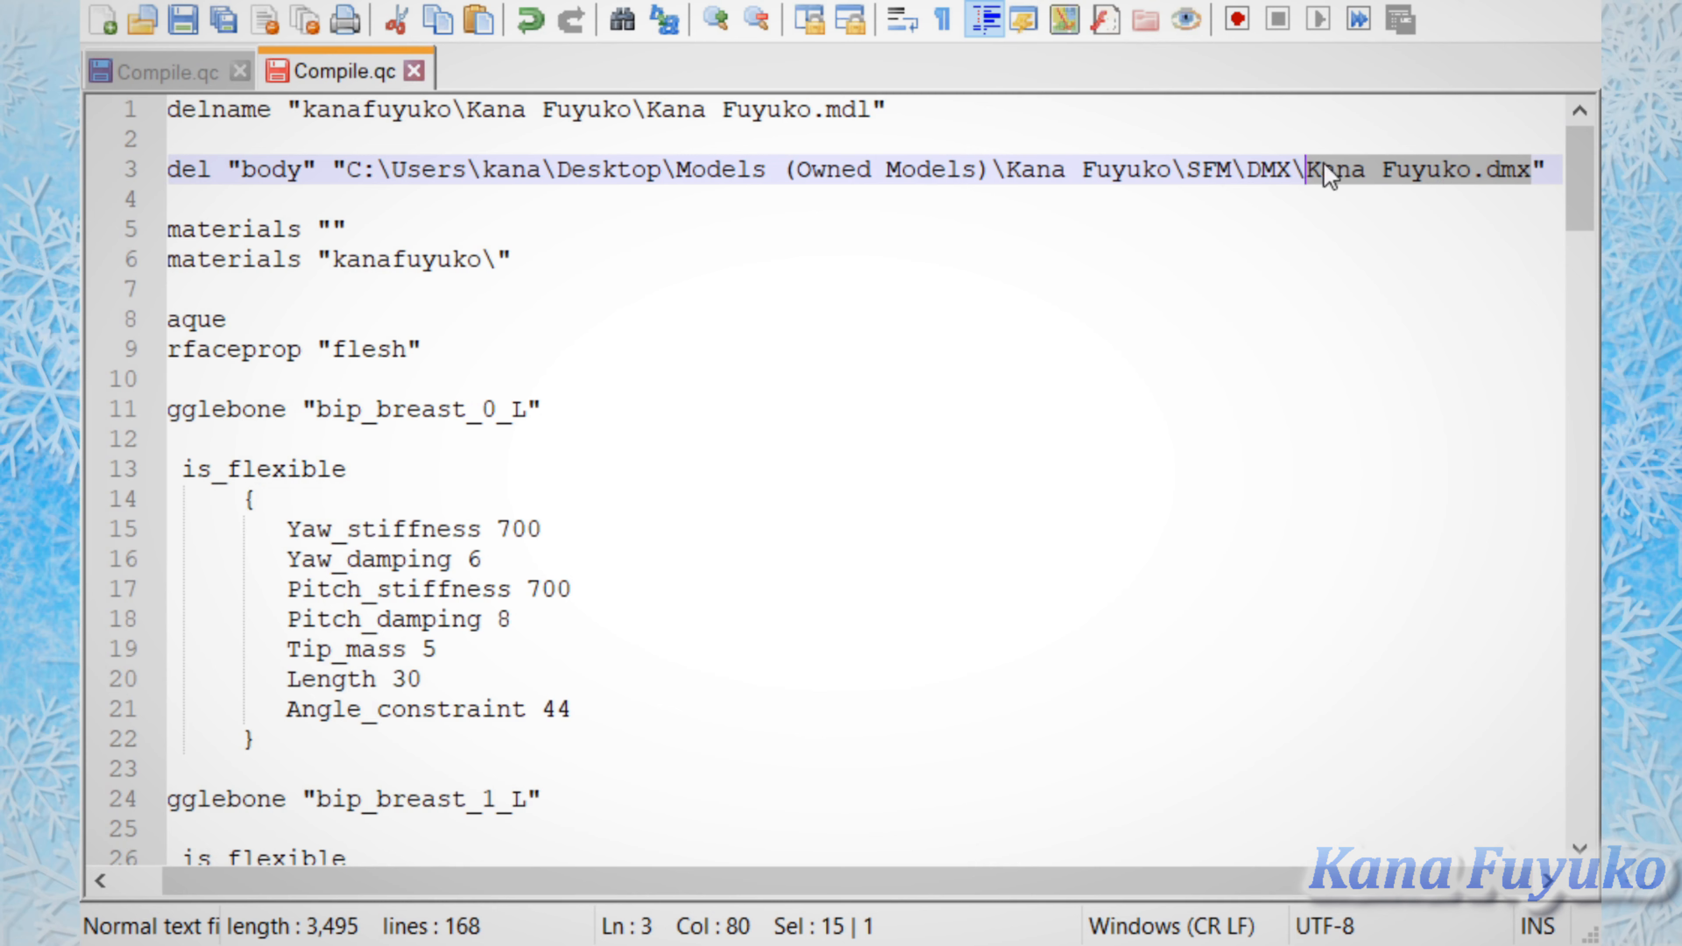
{"action": "left_click", "coordinate": [1043, 228]}
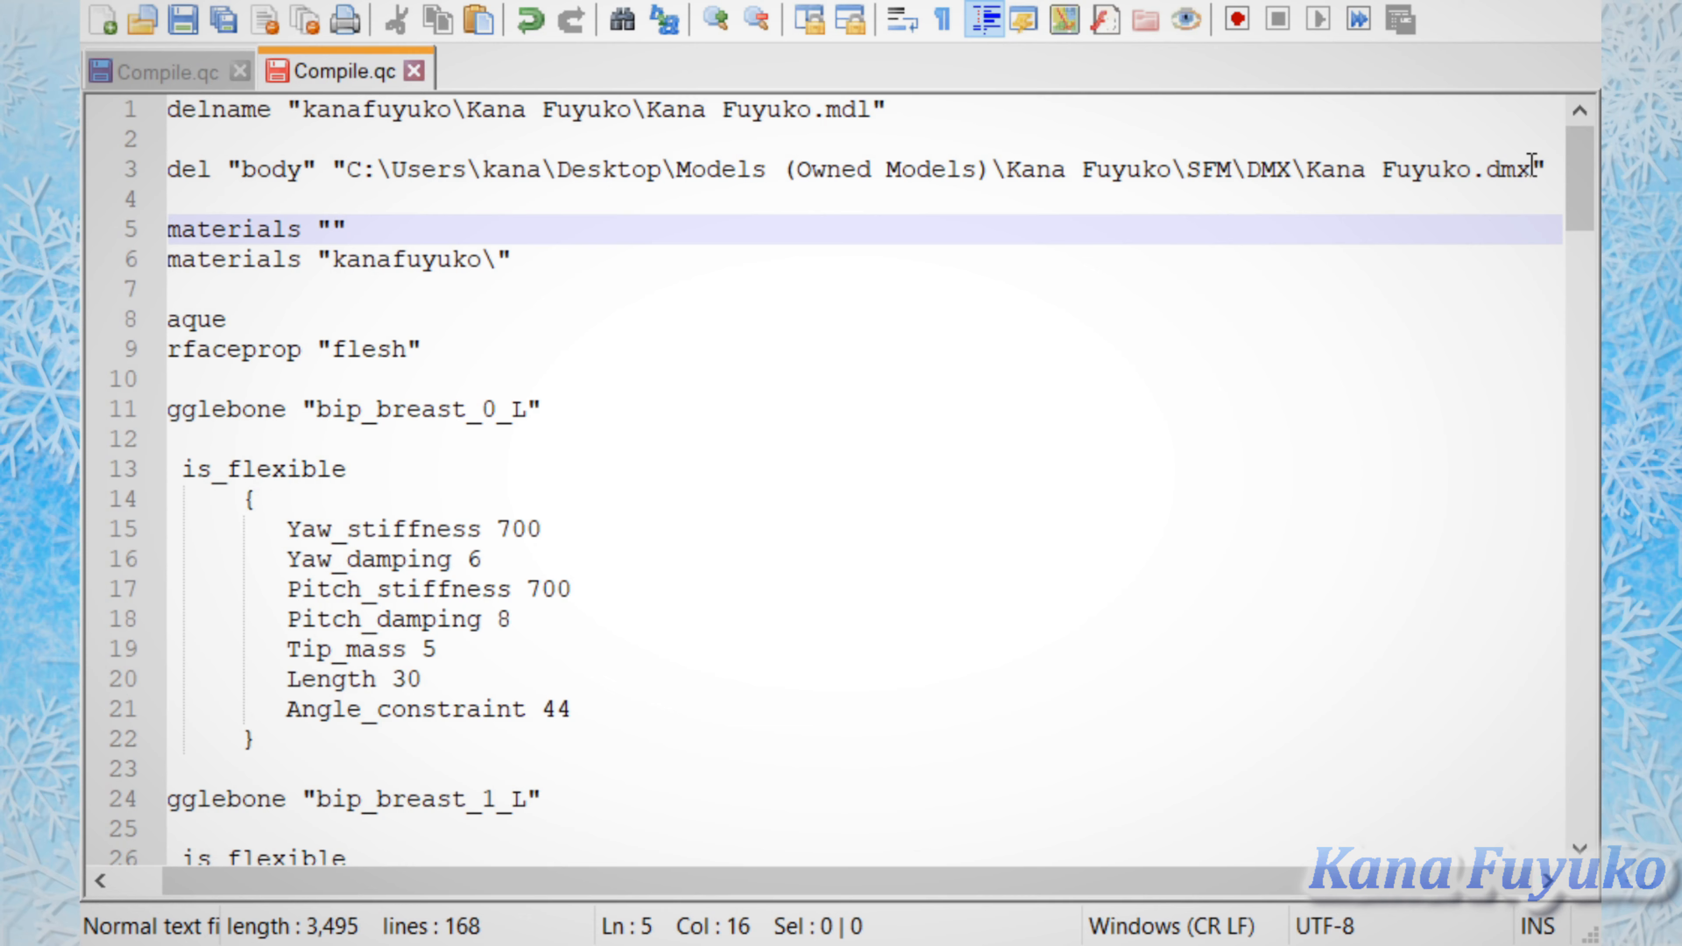
{"action": "left_click_drag", "start_coordinate": [1531, 170], "coordinate": [1303, 158]}
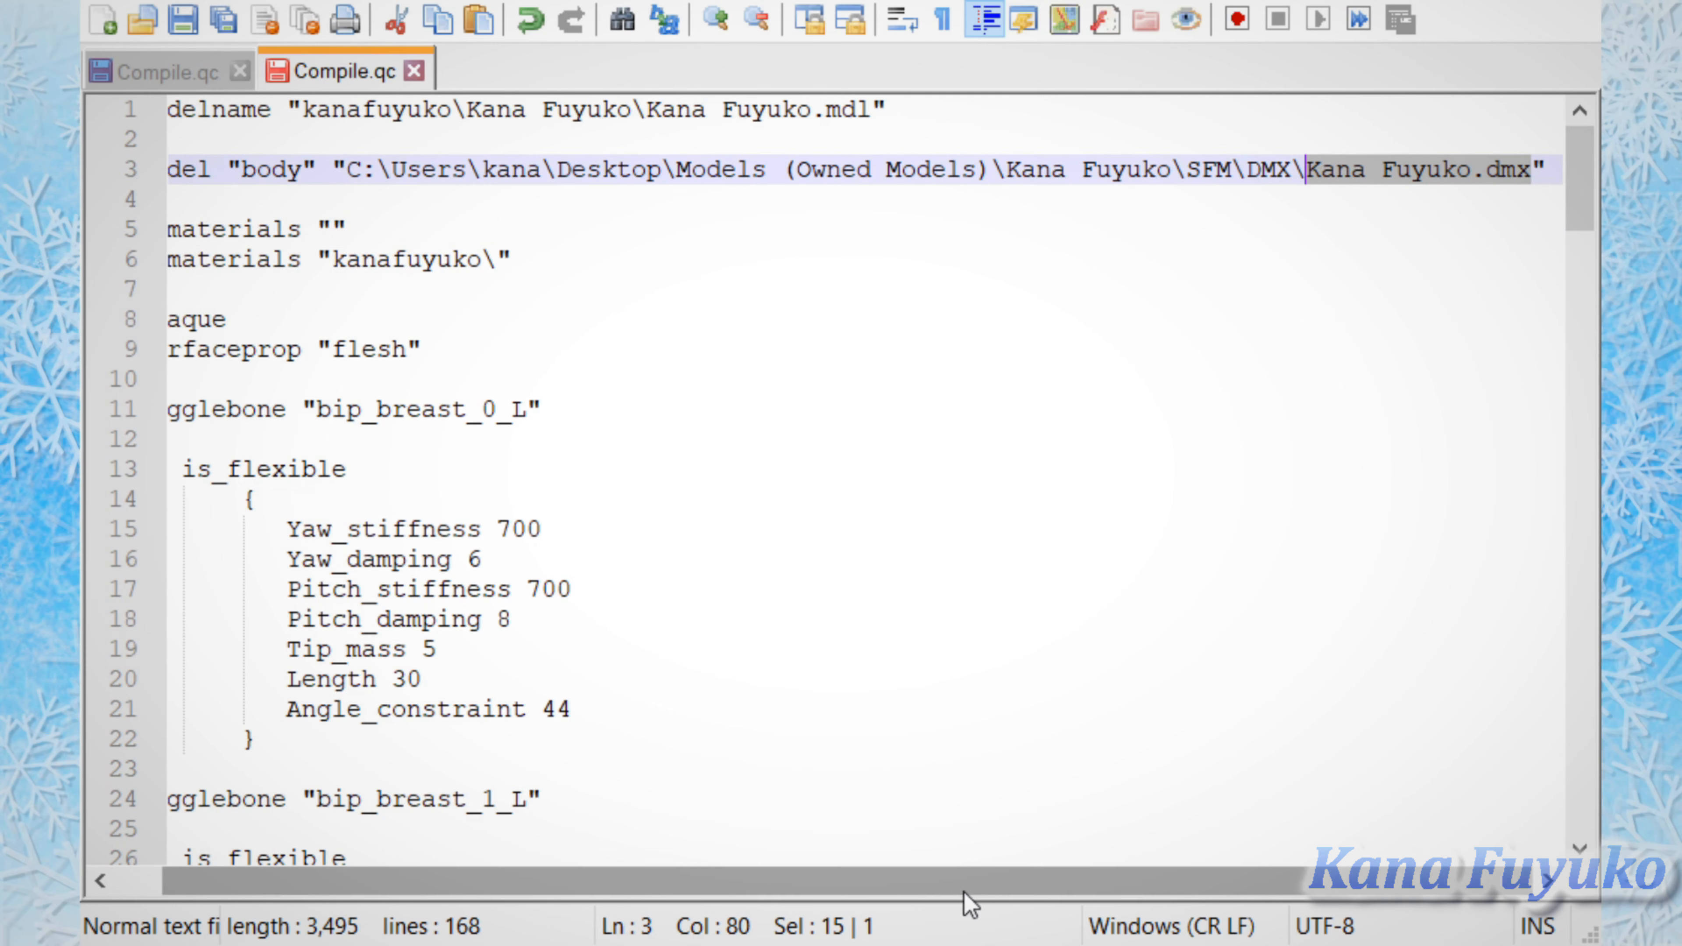
Step: Highlight the empty $cdmaterials line and the folder name in the second $cdmaterials line
{"action": "left_click_drag", "start_coordinate": [969, 881], "coordinate": [922, 881]}
{"action": "mouse_move", "coordinate": [578, 262]}
{"action": "left_mouse_down"}
{"action": "mouse_move", "coordinate": [147, 224]}
{"action": "mouse_move", "coordinate": [462, 228]}
{"action": "mouse_move", "coordinate": [152, 228]}
{"action": "left_mouse_up"}
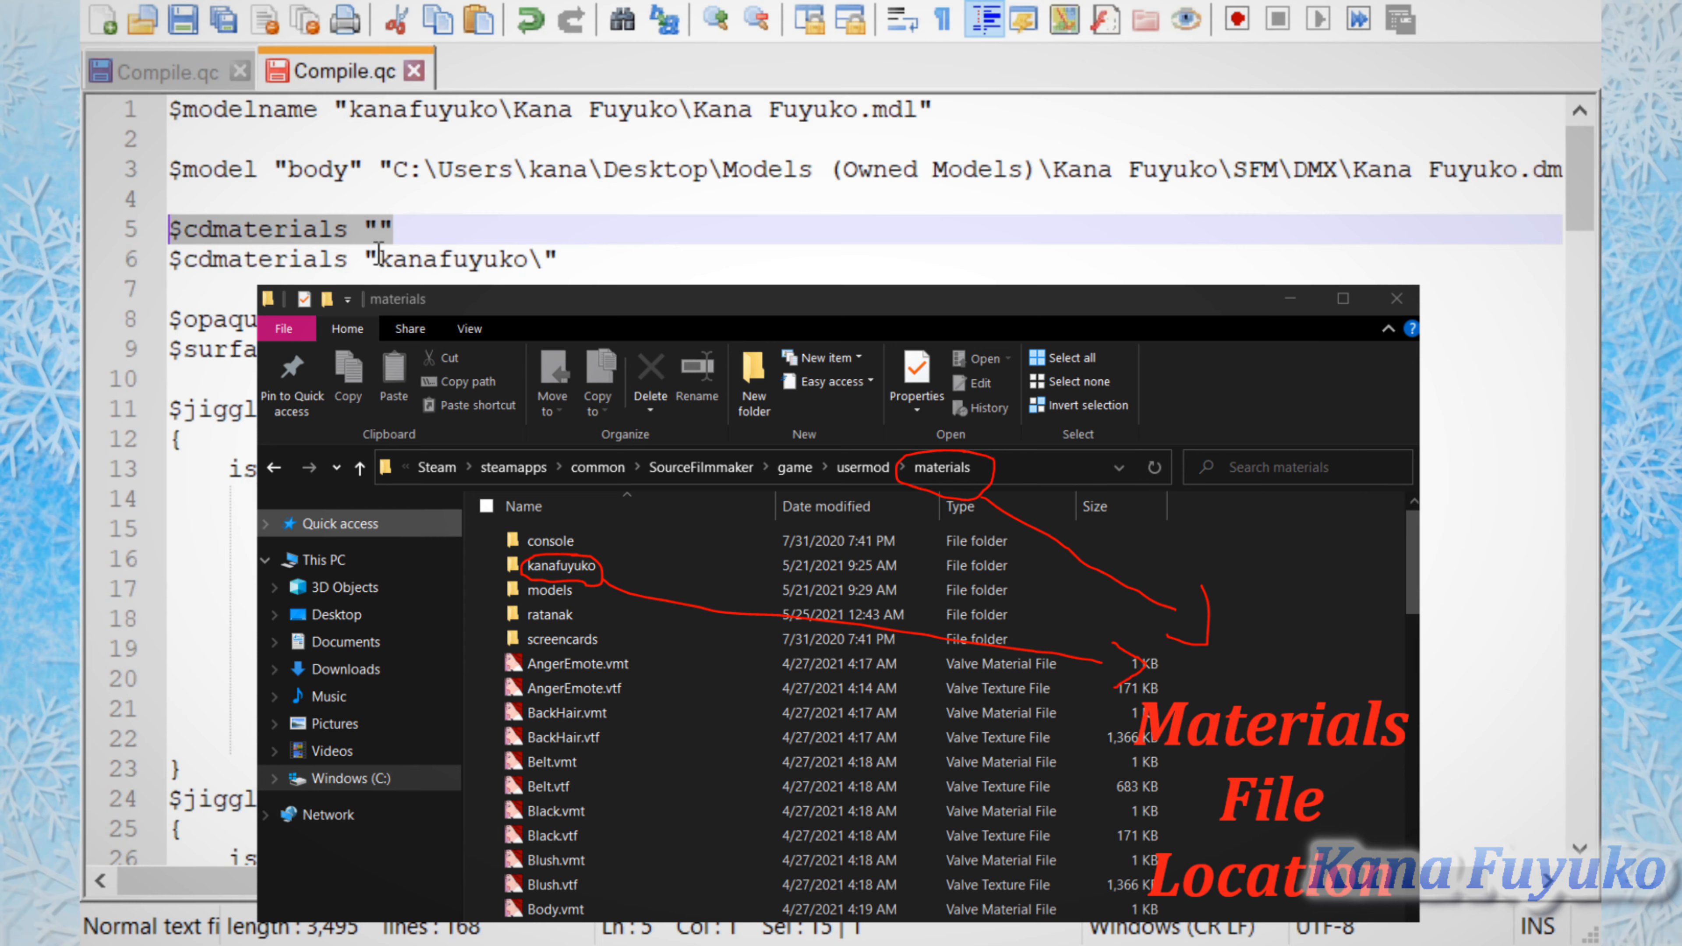
{"action": "left_click", "coordinate": [622, 265]}
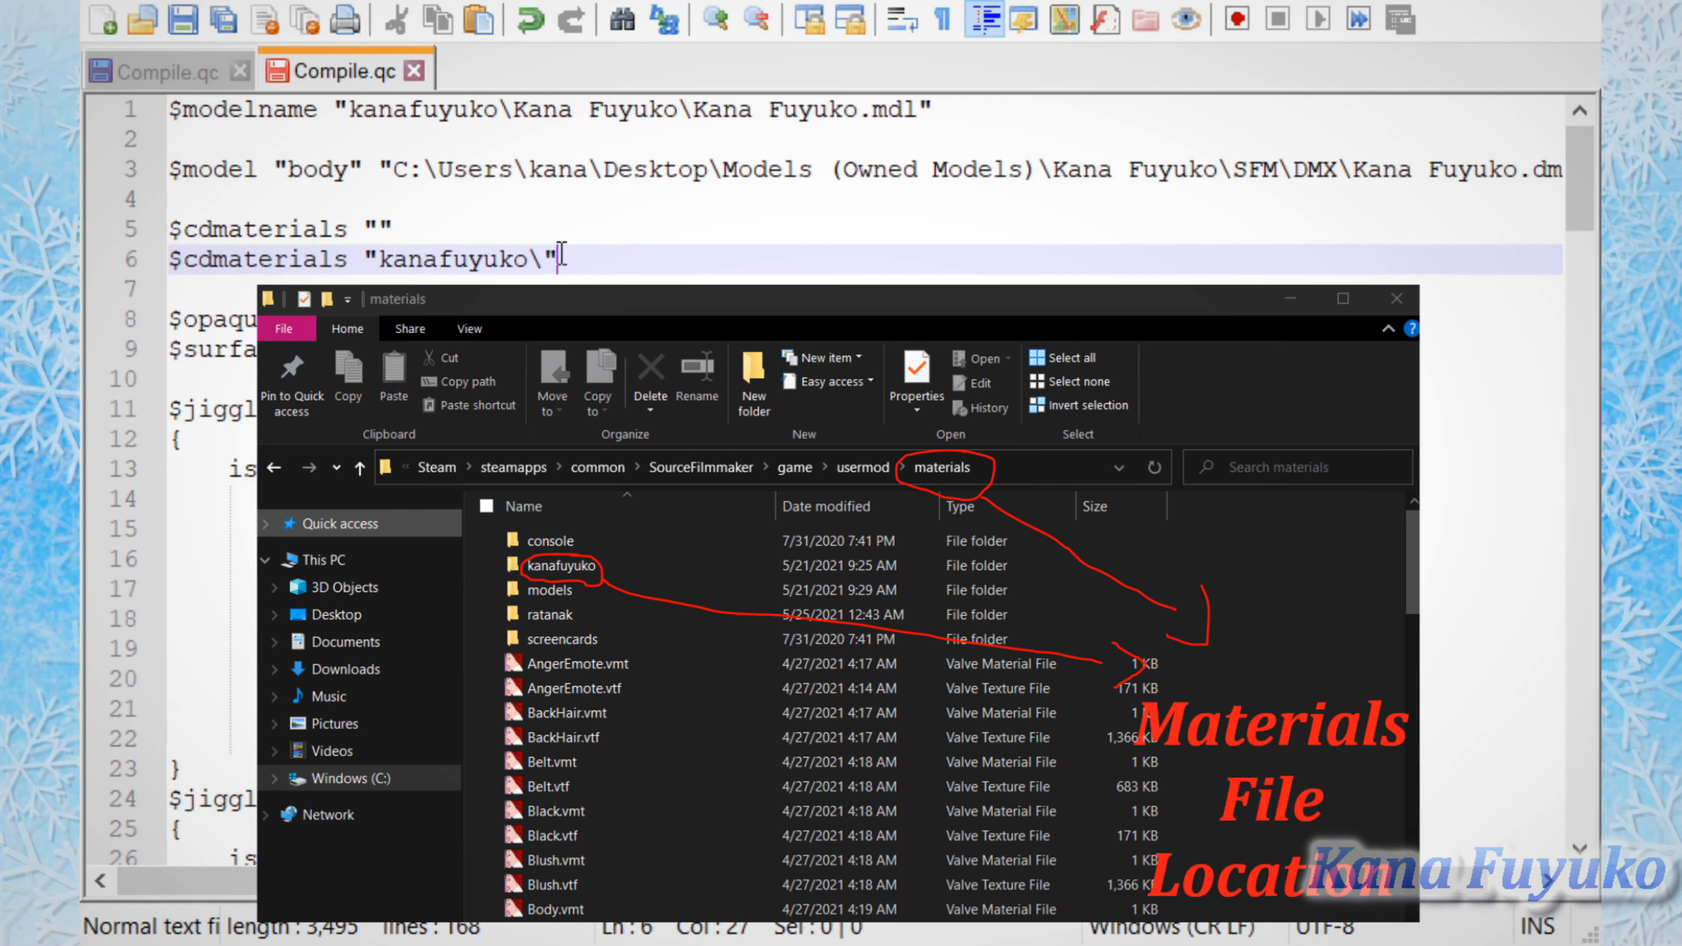
{"action": "left_click_drag", "start_coordinate": [569, 260], "coordinate": [526, 255]}
{"action": "left_click", "coordinate": [376, 259]}
{"action": "left_click", "coordinate": [430, 258]}
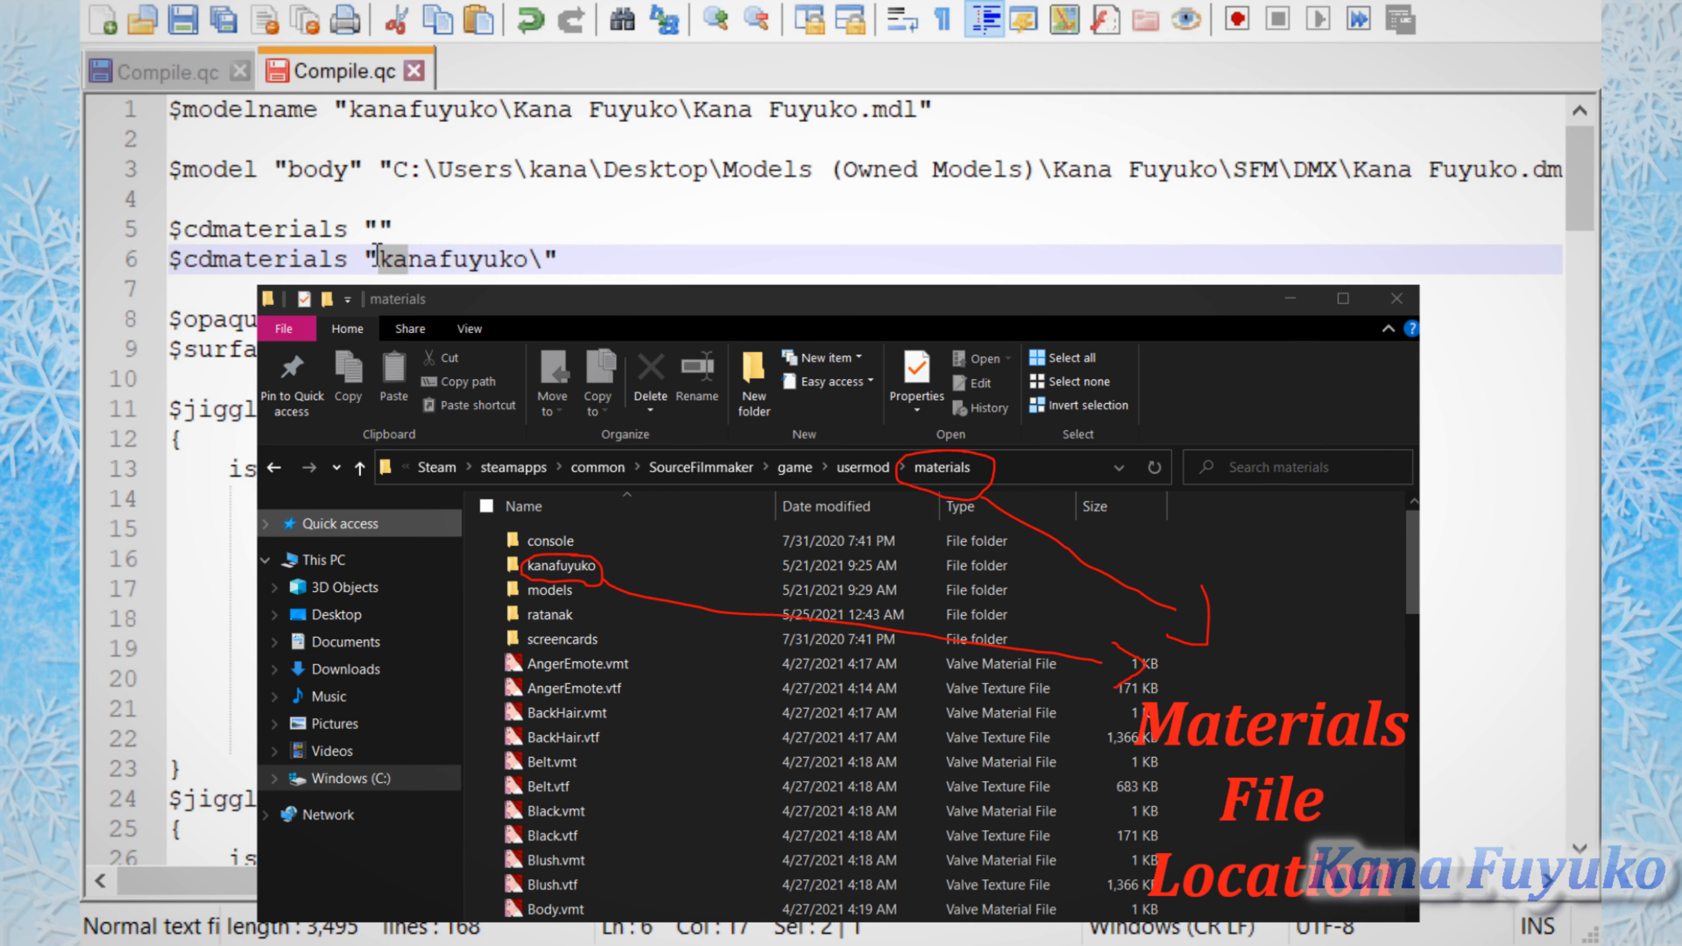
{"action": "left_click", "coordinate": [286, 254]}
{"action": "left_click_drag", "start_coordinate": [378, 258], "coordinate": [534, 255]}
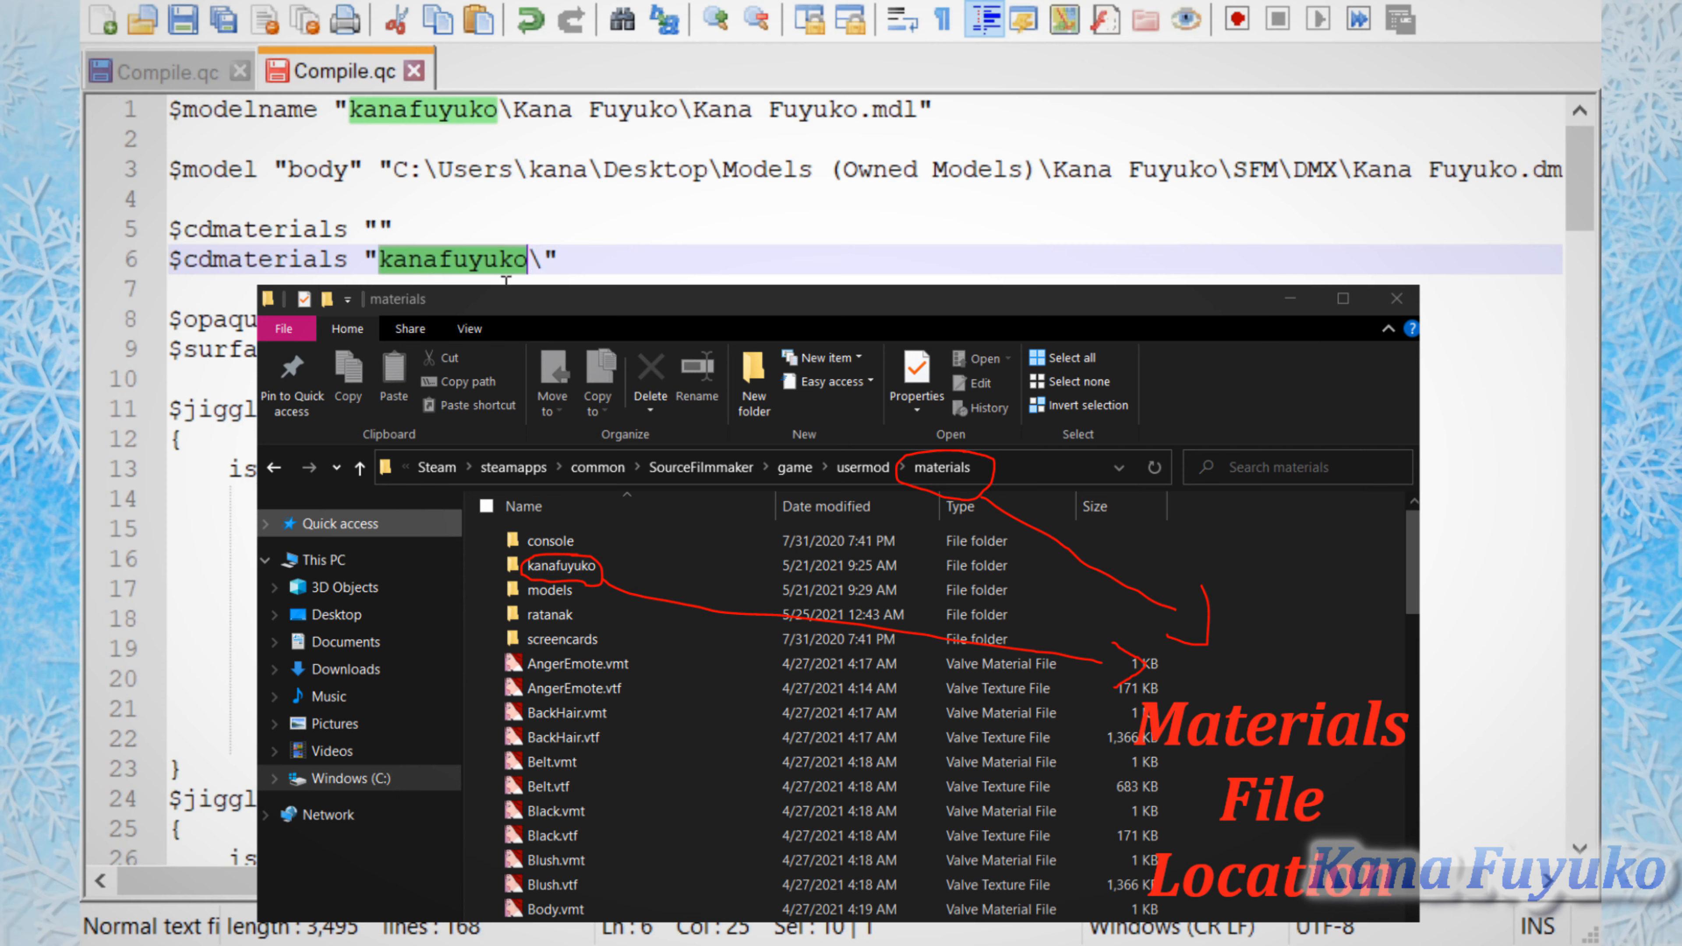
Step: Delete the second $cdmaterials line together with its line break, leaving only the empty entry
{"action": "left_click_drag", "start_coordinate": [564, 268], "coordinate": [180, 254]}
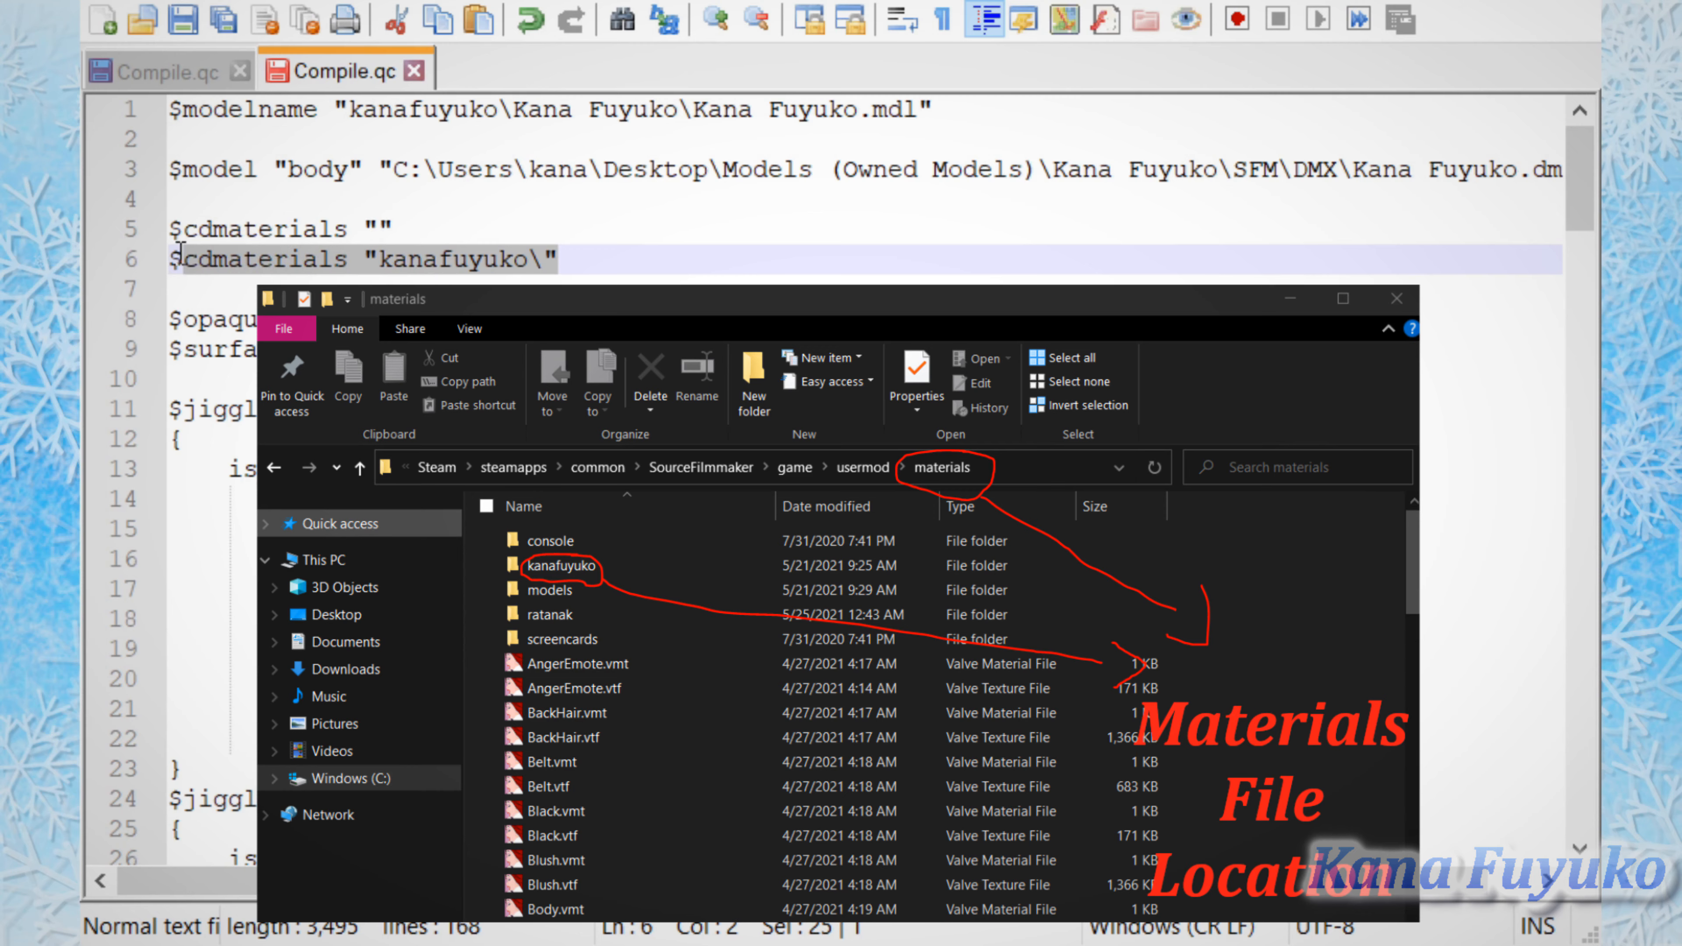
{"action": "key", "text": "BackSpace"}
{"action": "key", "text": "BackSpace"}
{"action": "key", "text": "BackSpace"}
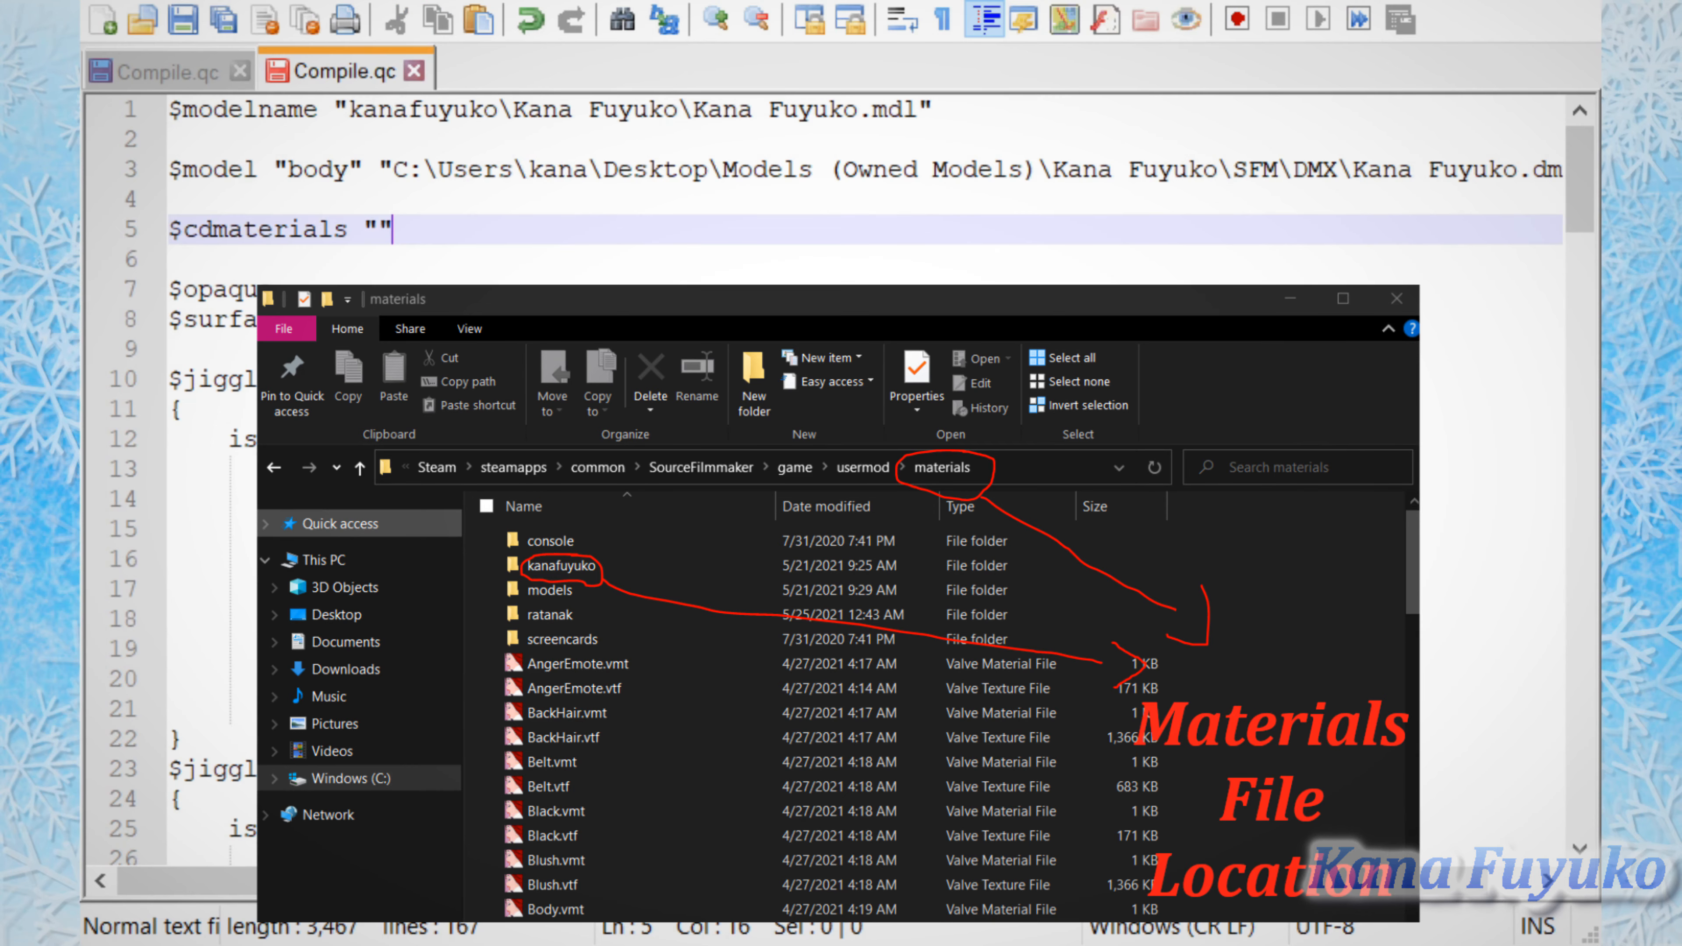
Step: Highlight the remaining empty $cdmaterials line and restore the deleted $cdmaterials folder line below it
{"action": "left_click_drag", "start_coordinate": [199, 232], "coordinate": [171, 228]}
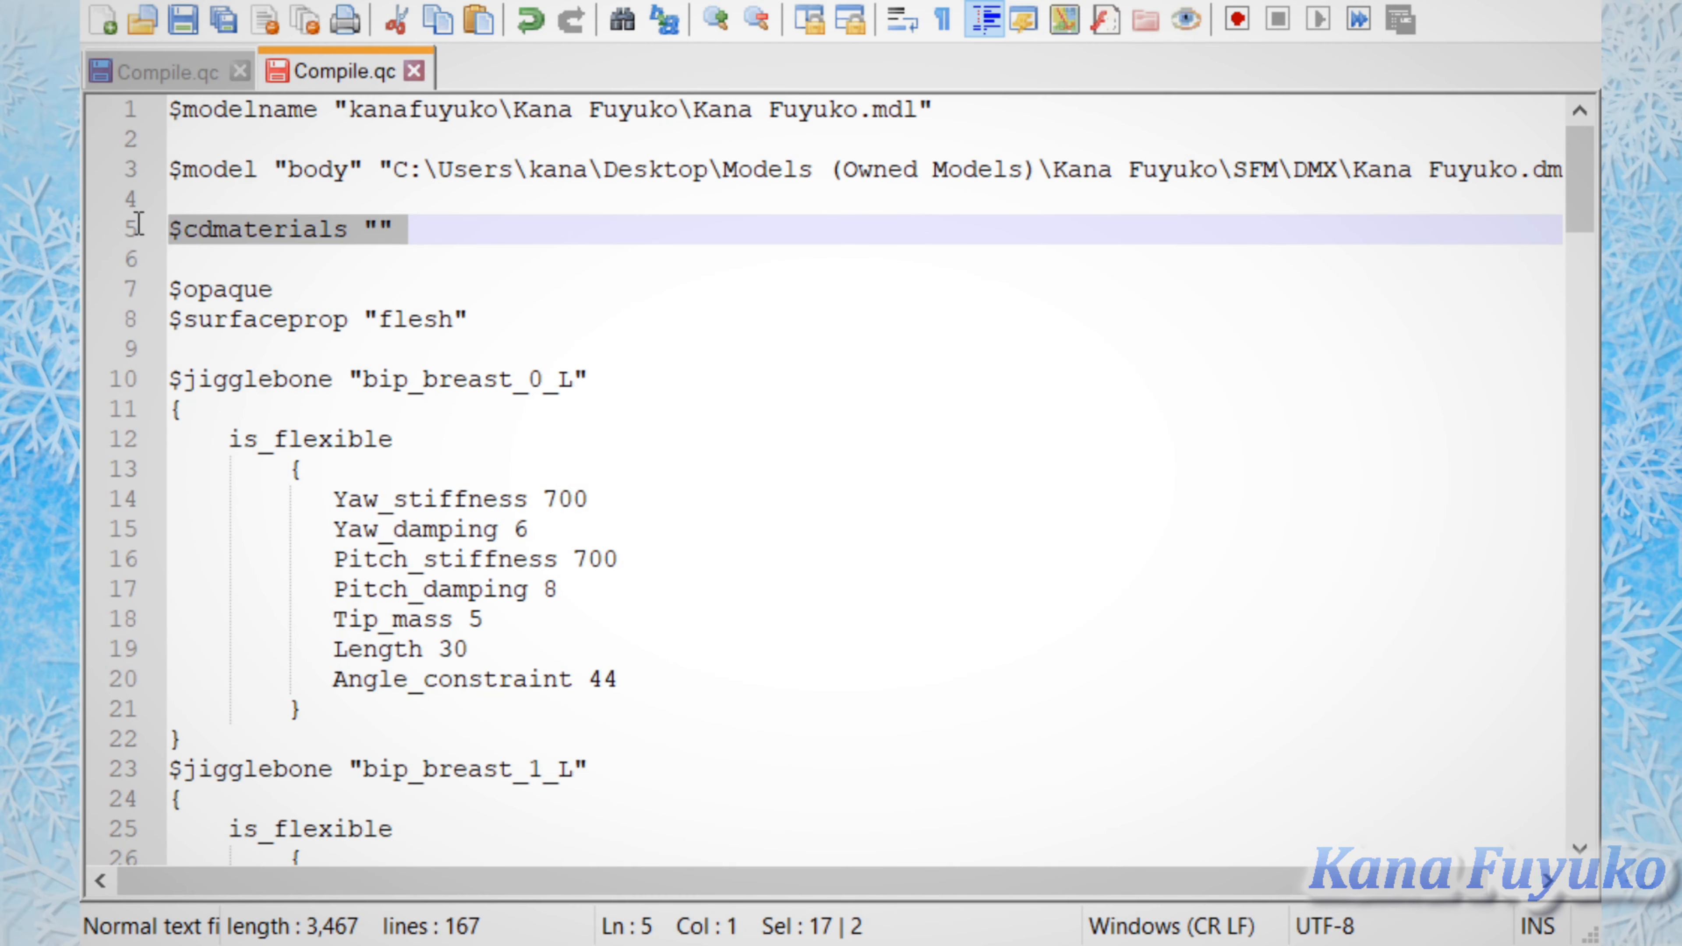
{"action": "left_click_drag", "start_coordinate": [262, 252], "coordinate": [174, 217]}
{"action": "left_click", "coordinate": [438, 255]}
{"action": "key", "text": "Return"}
{"action": "key", "text": "Up"}
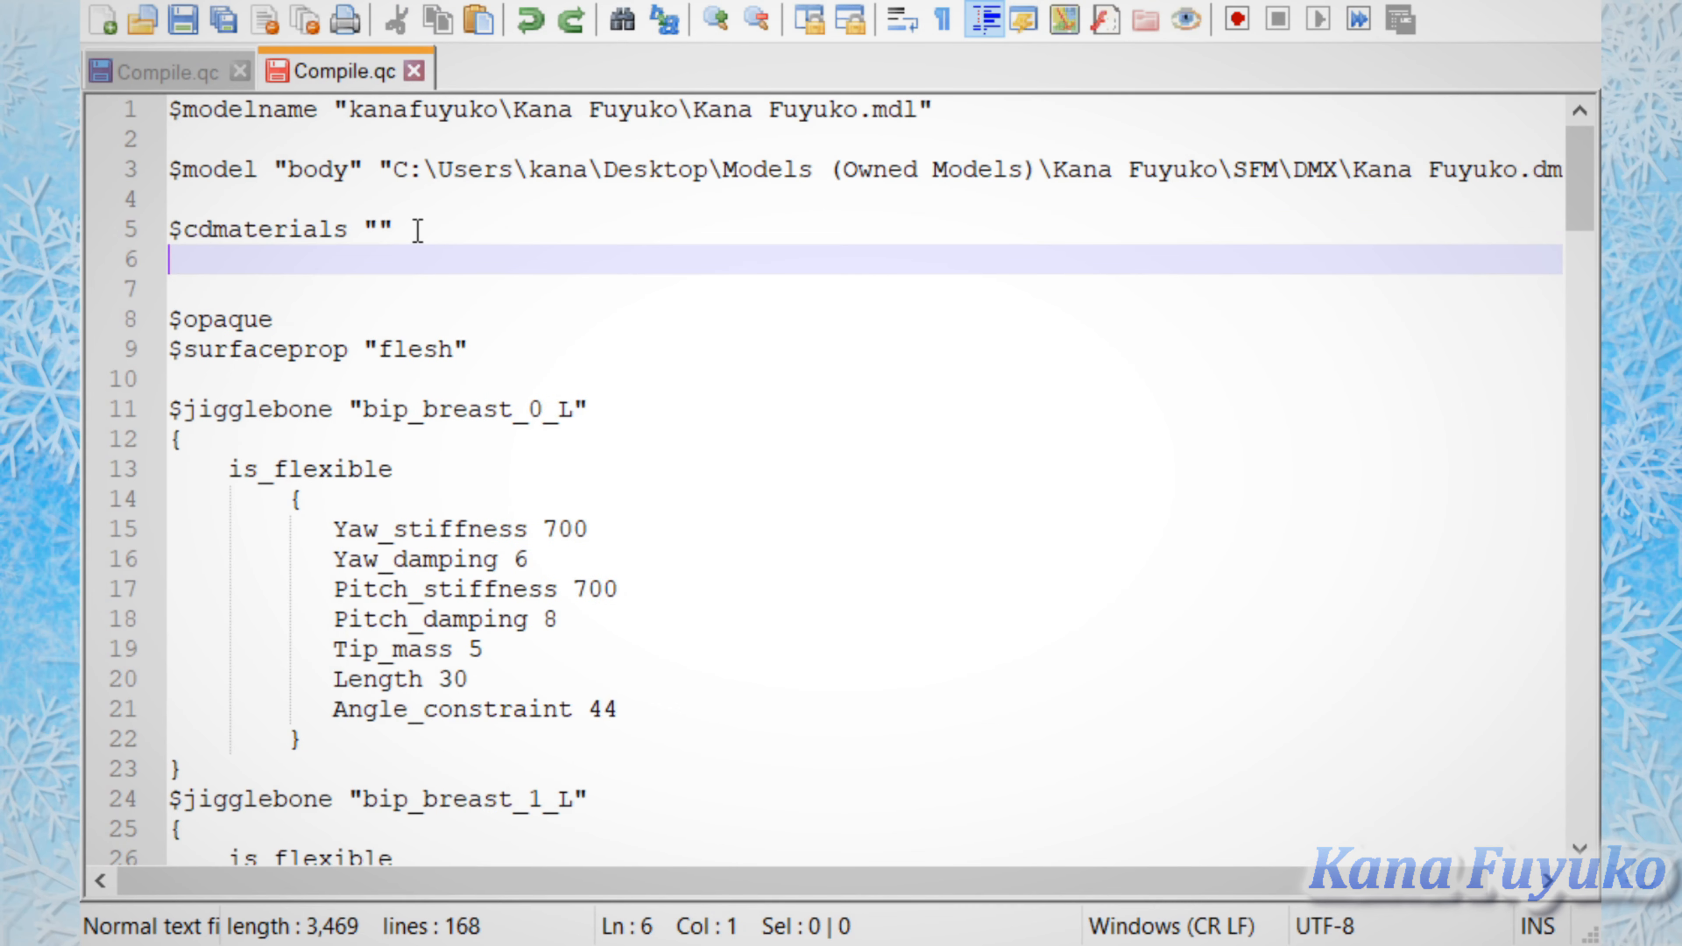
{"action": "type", "text": "$cdmaterials \"kanafuyuko\\\""}
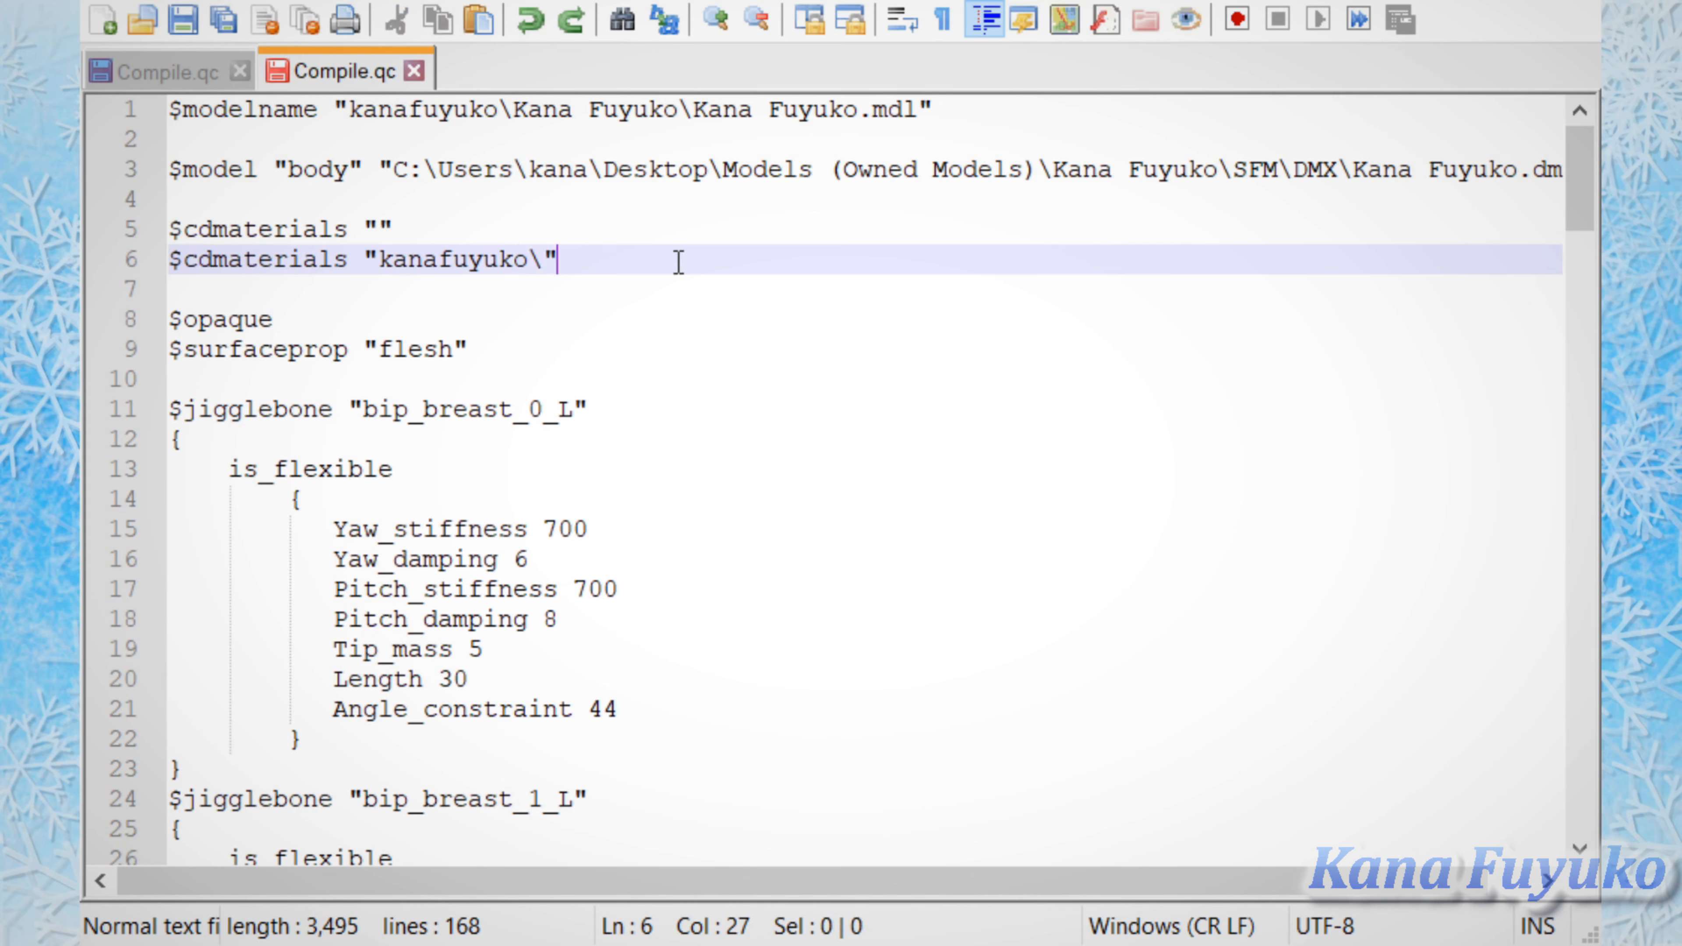
Step: Point out the second $cdmaterials line with its folder entry and the empty $cdmaterials line above it
{"action": "left_click_drag", "start_coordinate": [582, 251], "coordinate": [423, 261]}
{"action": "left_click", "coordinate": [597, 260]}
{"action": "left_click_drag", "start_coordinate": [575, 264], "coordinate": [414, 235]}
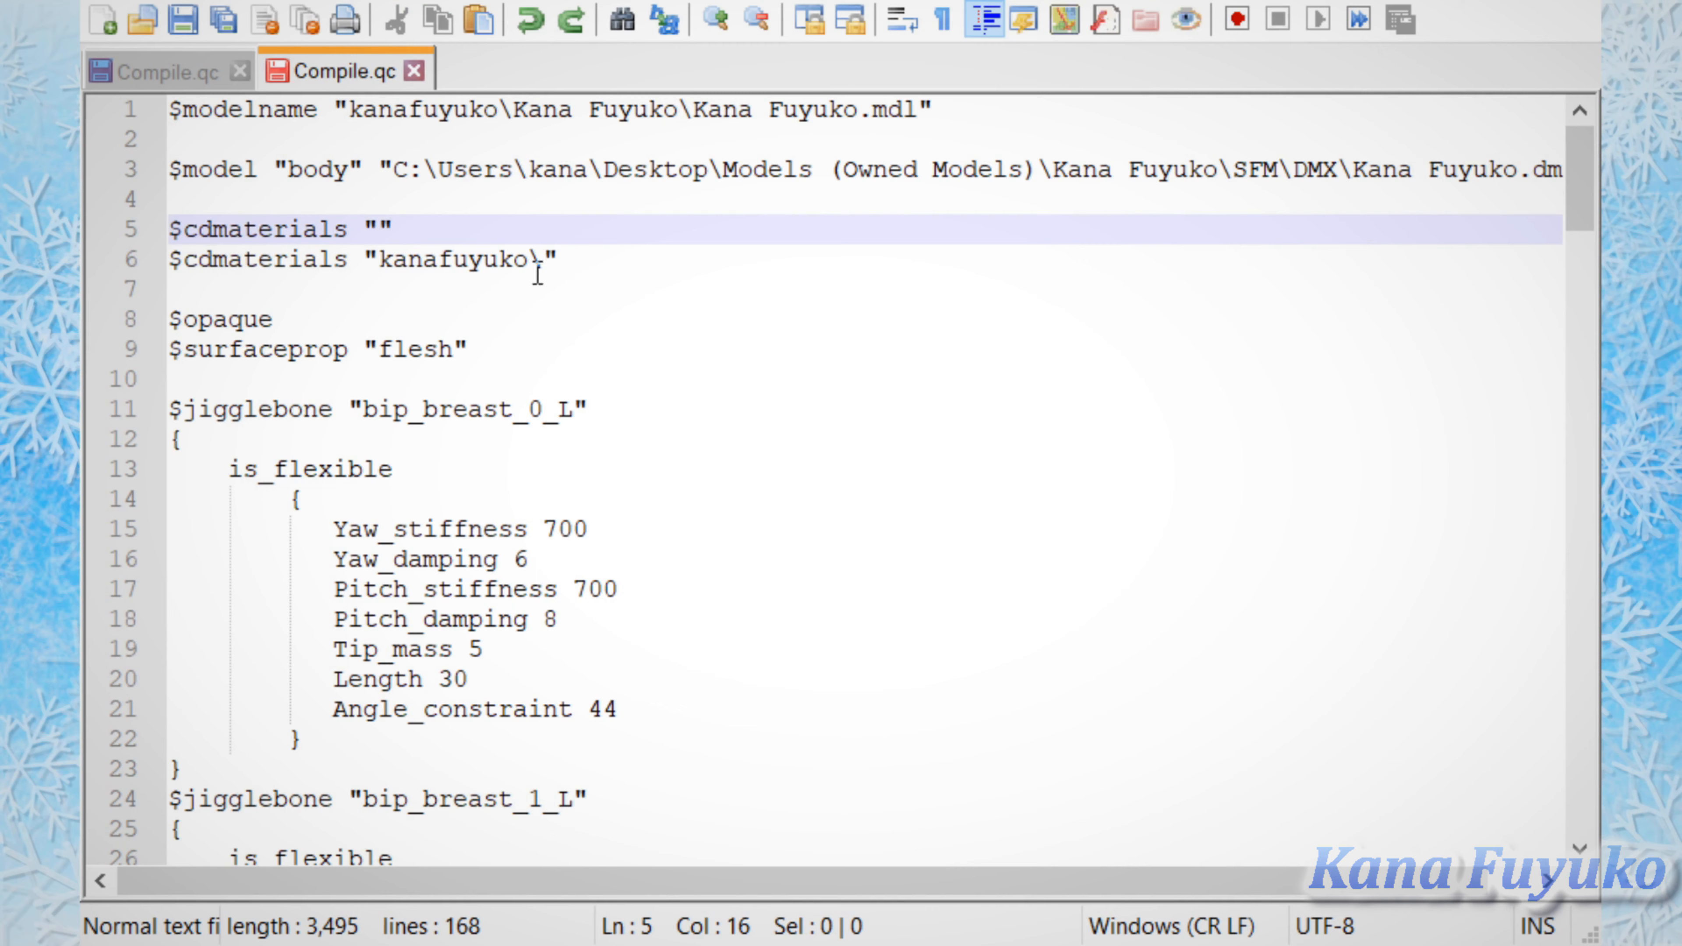
{"action": "mouse_move", "coordinate": [598, 263]}
{"action": "left_mouse_down"}
{"action": "mouse_move", "coordinate": [317, 259]}
{"action": "mouse_move", "coordinate": [144, 233]}
{"action": "mouse_move", "coordinate": [166, 254]}
{"action": "mouse_move", "coordinate": [815, 247]}
{"action": "mouse_move", "coordinate": [303, 229]}
{"action": "mouse_move", "coordinate": [288, 259]}
{"action": "mouse_move", "coordinate": [159, 229]}
{"action": "mouse_move", "coordinate": [277, 292]}
{"action": "mouse_move", "coordinate": [668, 278]}
{"action": "mouse_move", "coordinate": [608, 274]}
{"action": "left_mouse_up"}
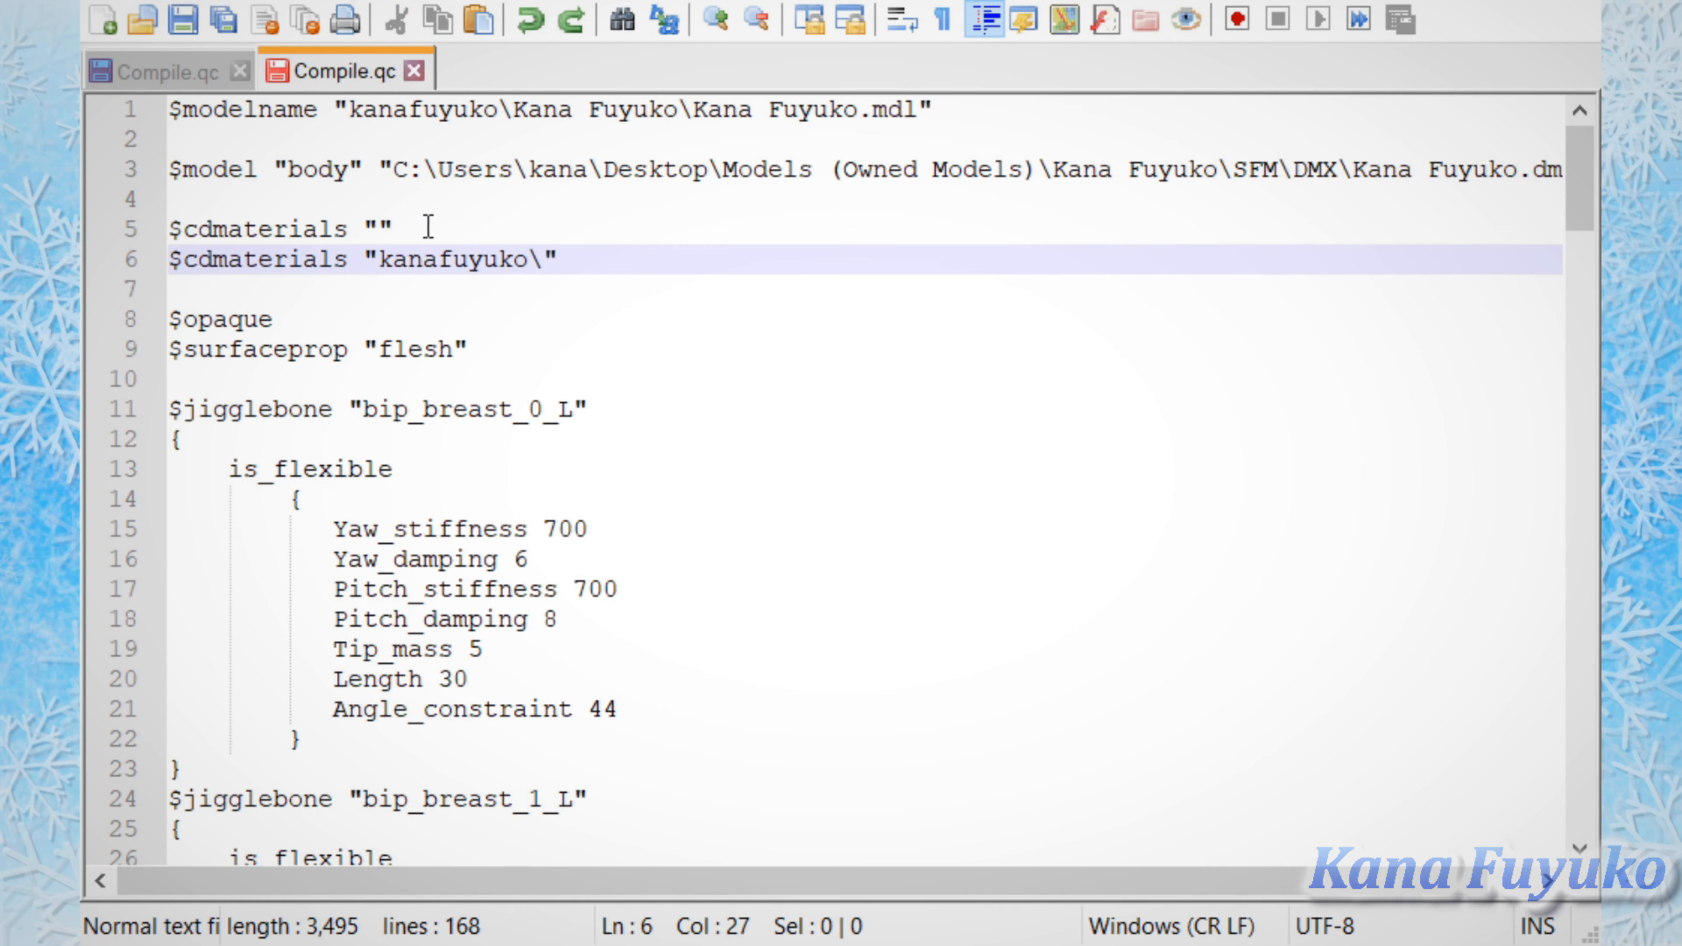
{"action": "left_click_drag", "start_coordinate": [425, 230], "coordinate": [477, 237]}
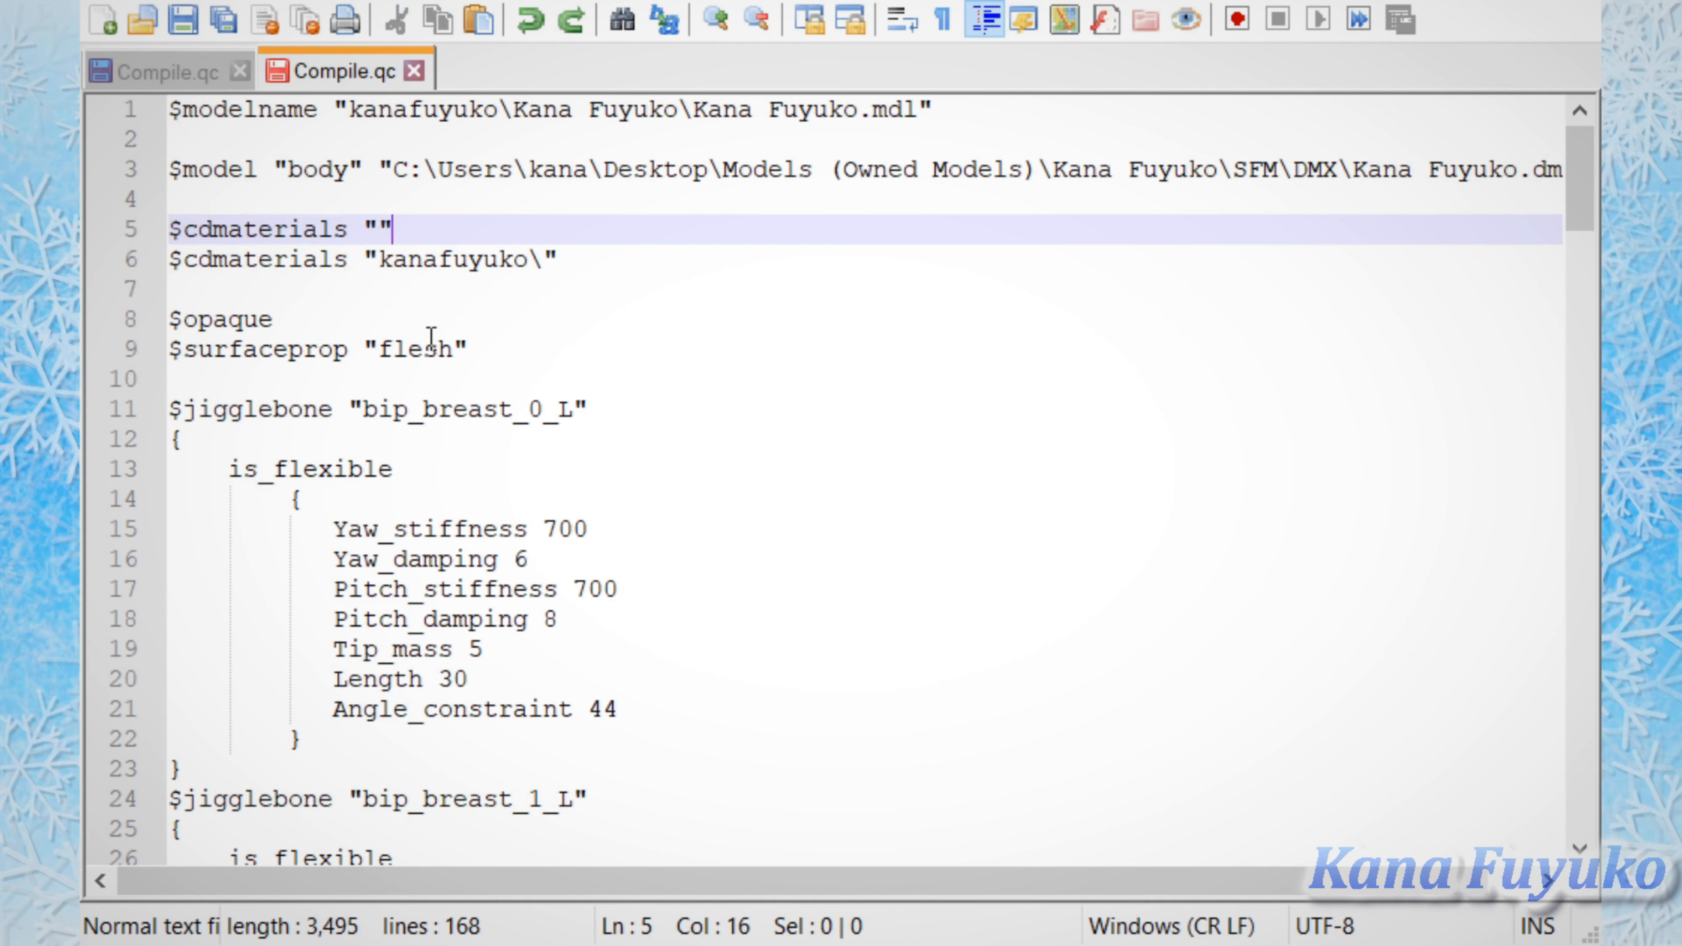
Step: Change the $opaque command on line 8 to $mostlyopaque
{"action": "scroll", "coordinate": [431, 338], "scroll_direction": "down", "scroll_amount": 1}
{"action": "left_click_drag", "start_coordinate": [273, 288], "coordinate": [158, 278]}
{"action": "left_click", "coordinate": [189, 283]}
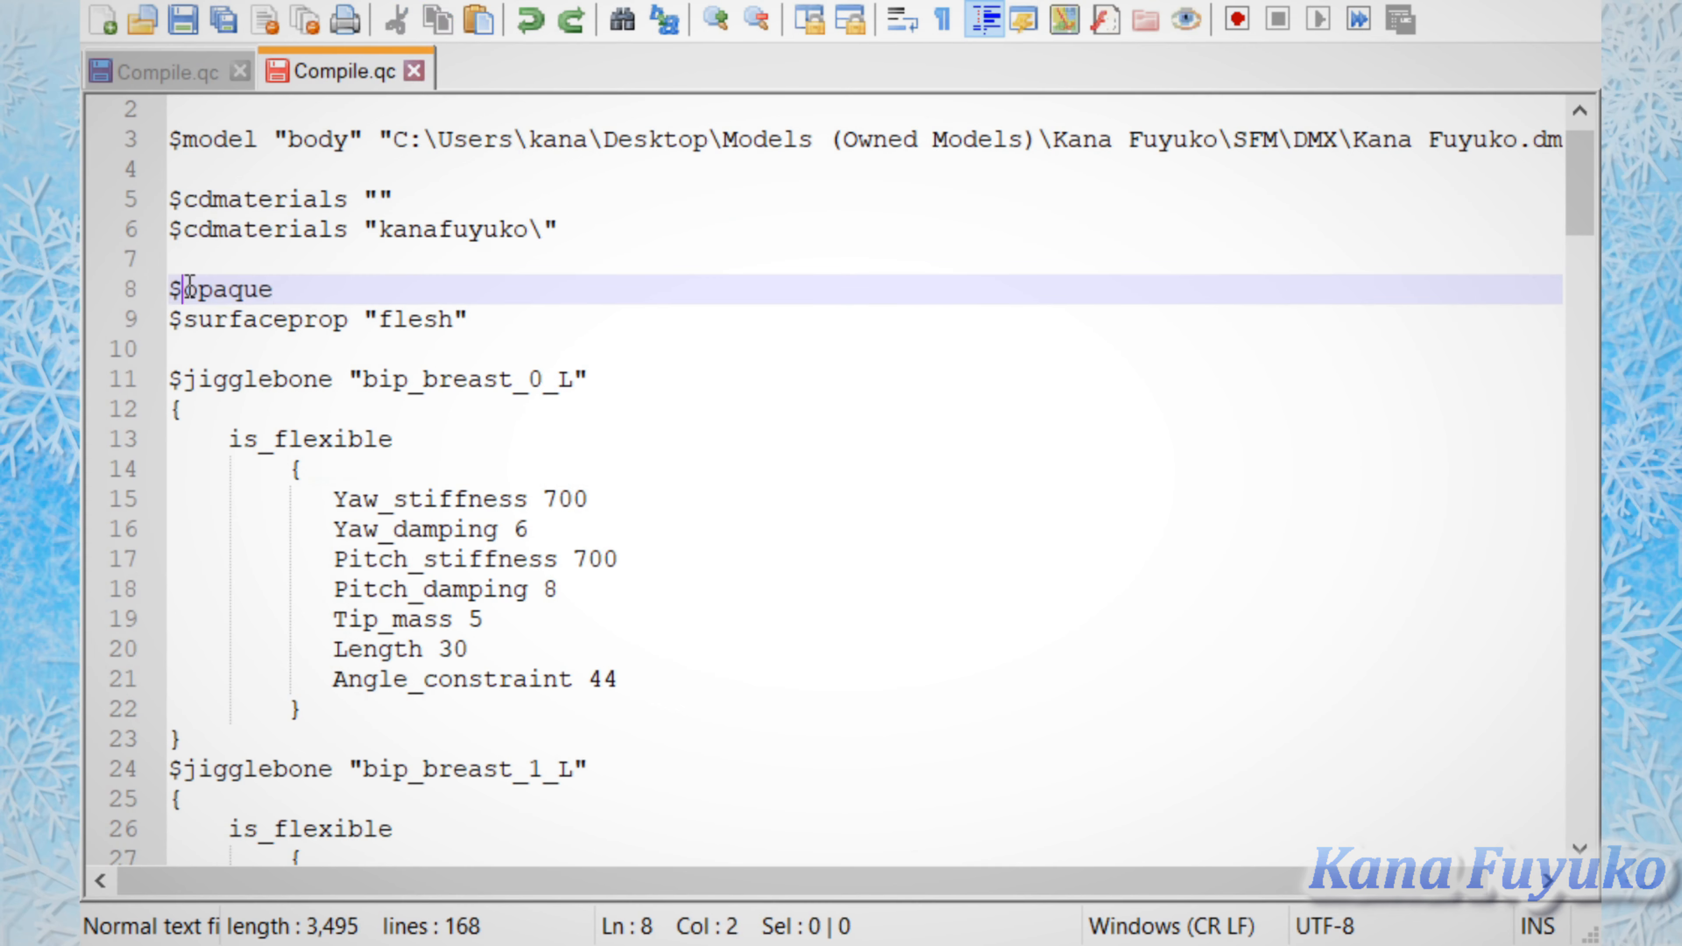
{"action": "type", "text": "mostly"}
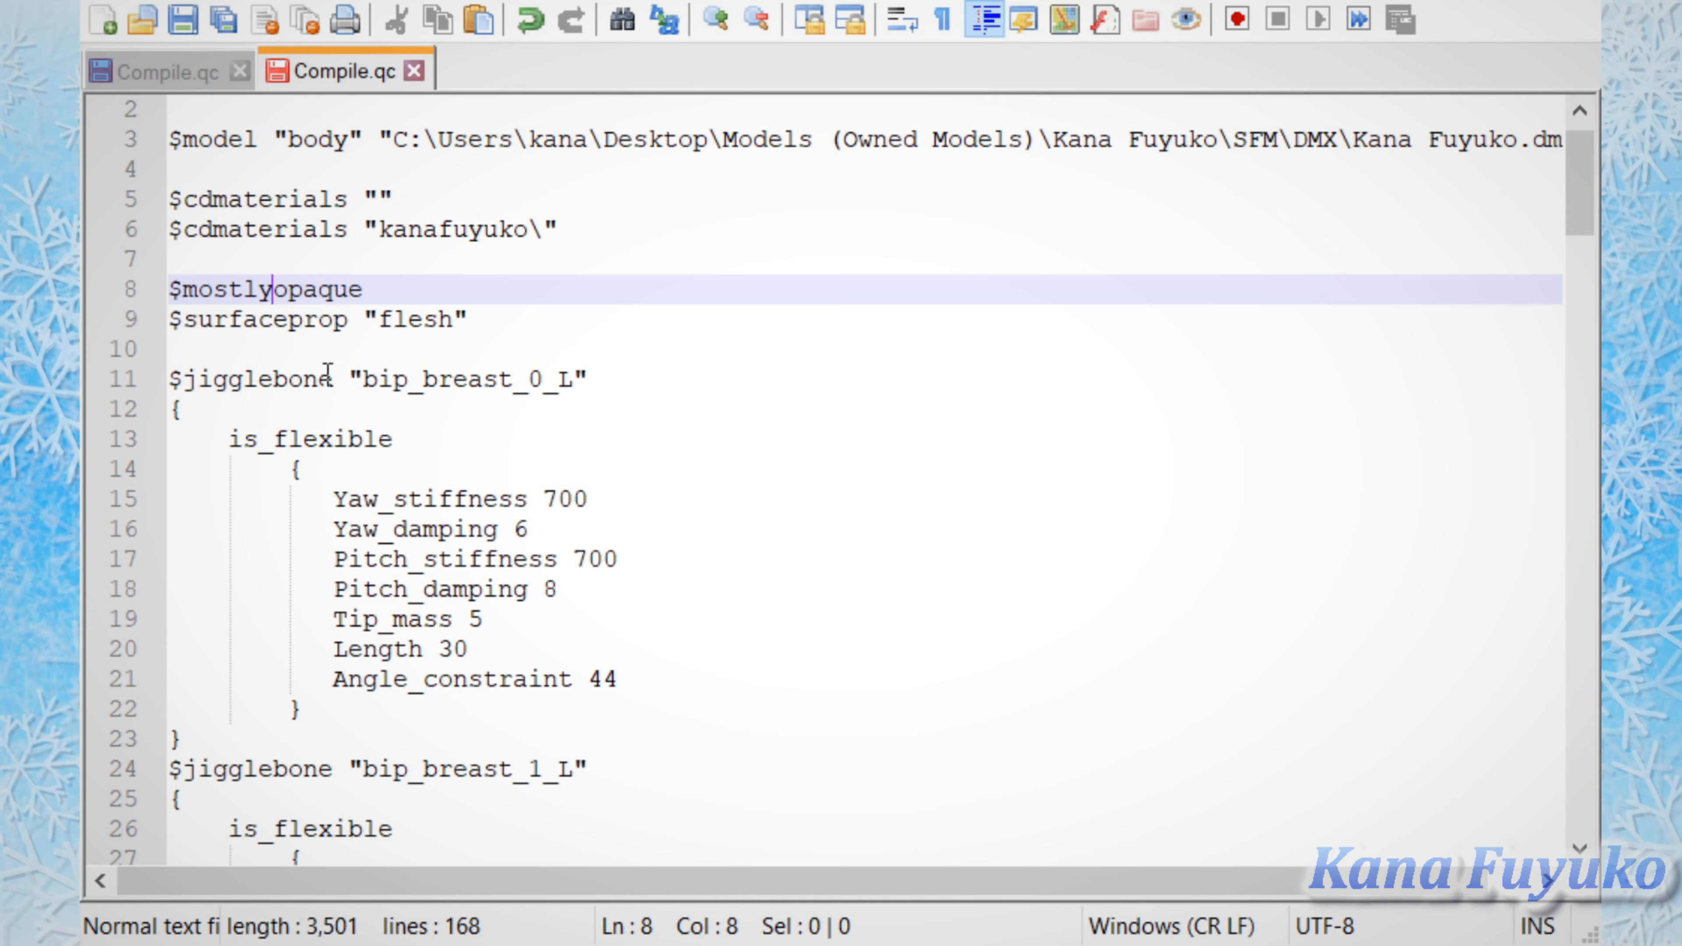
Step: Highlight the "mostly" prefix in $mostlyopaque and the "flesh" value in the $surfaceprop line
{"action": "left_click_drag", "start_coordinate": [275, 292], "coordinate": [183, 286]}
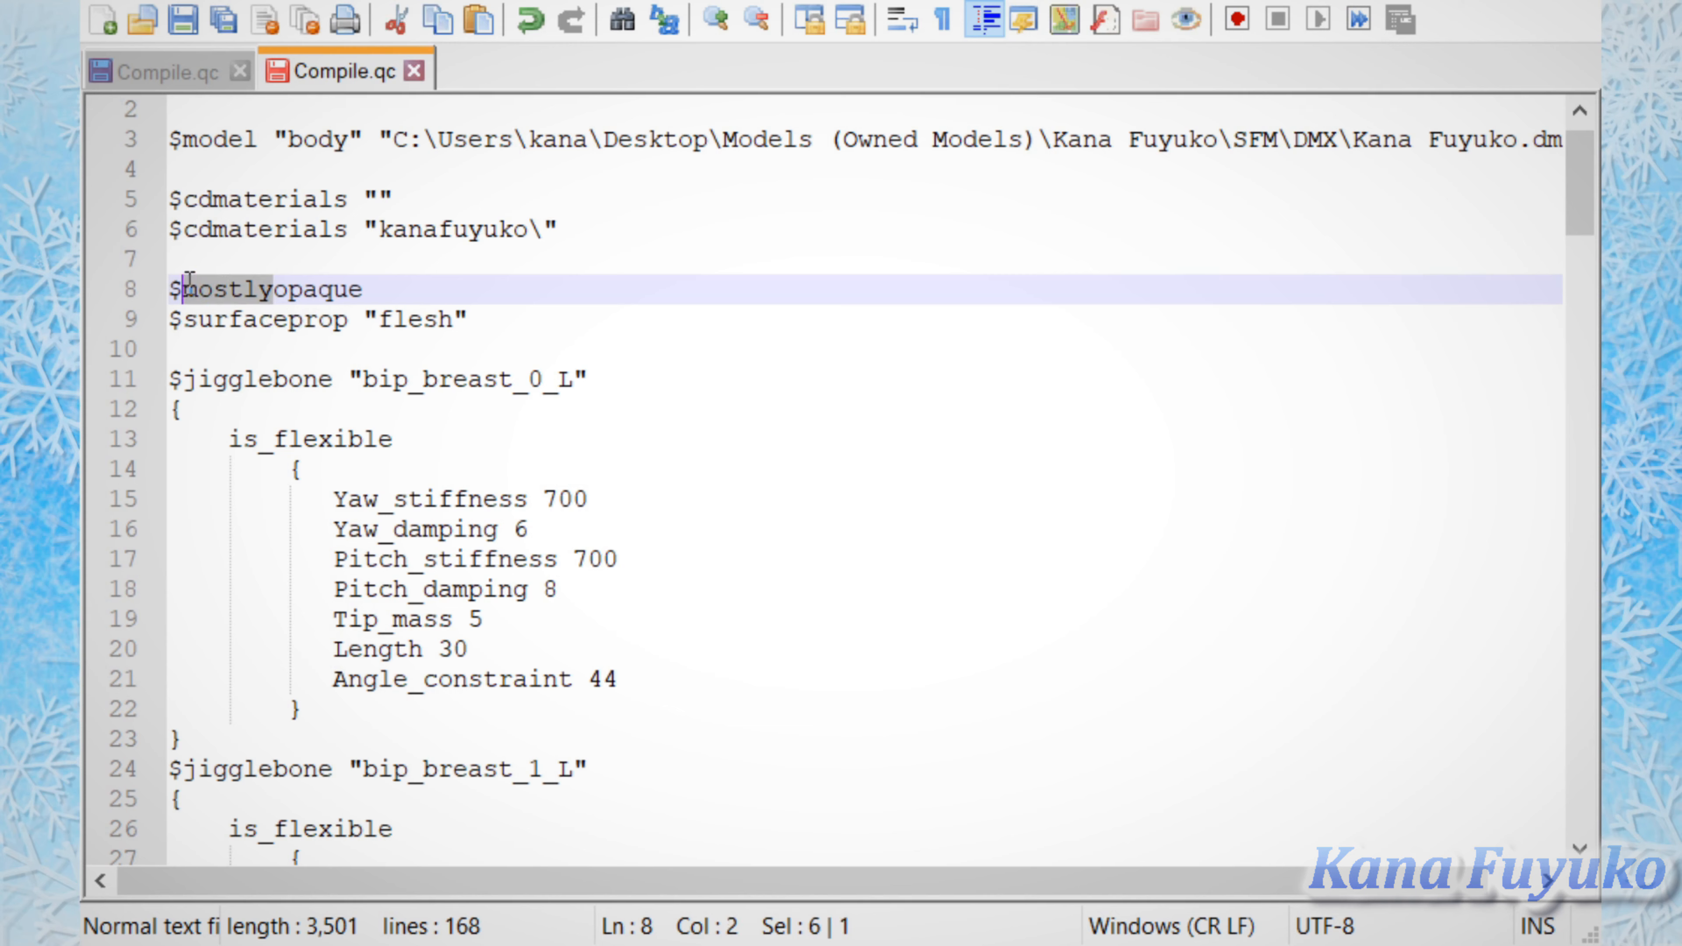
{"action": "left_click", "coordinate": [420, 286]}
{"action": "left_click_drag", "start_coordinate": [492, 320], "coordinate": [365, 324]}
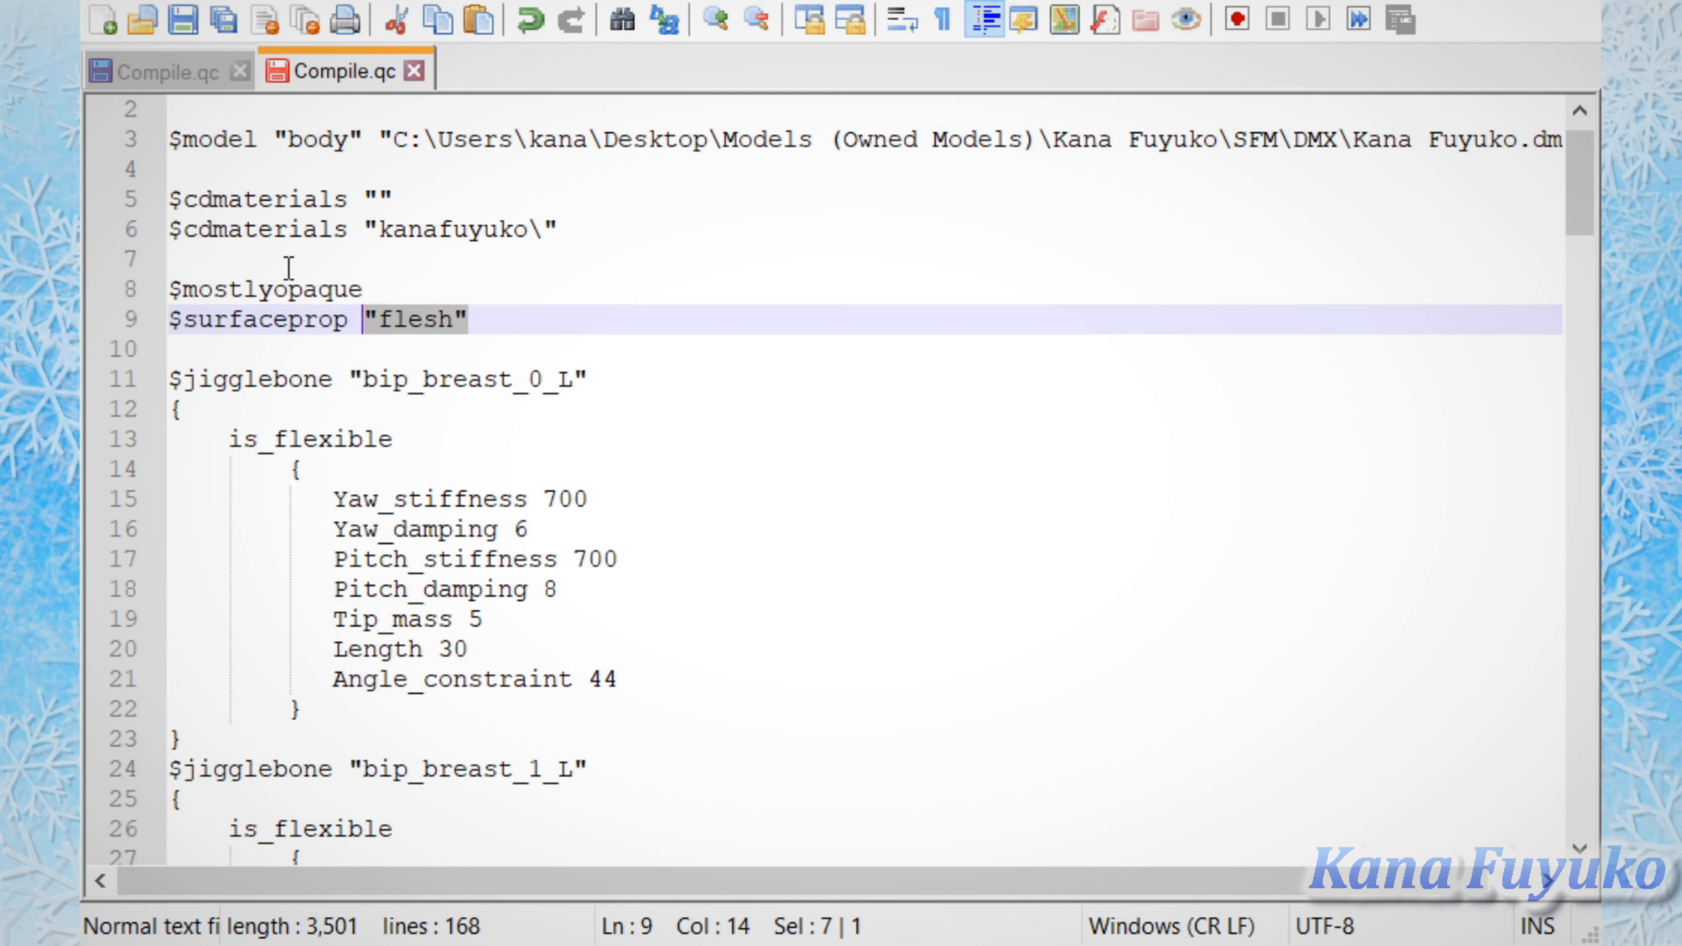
{"action": "left_click", "coordinate": [679, 316]}
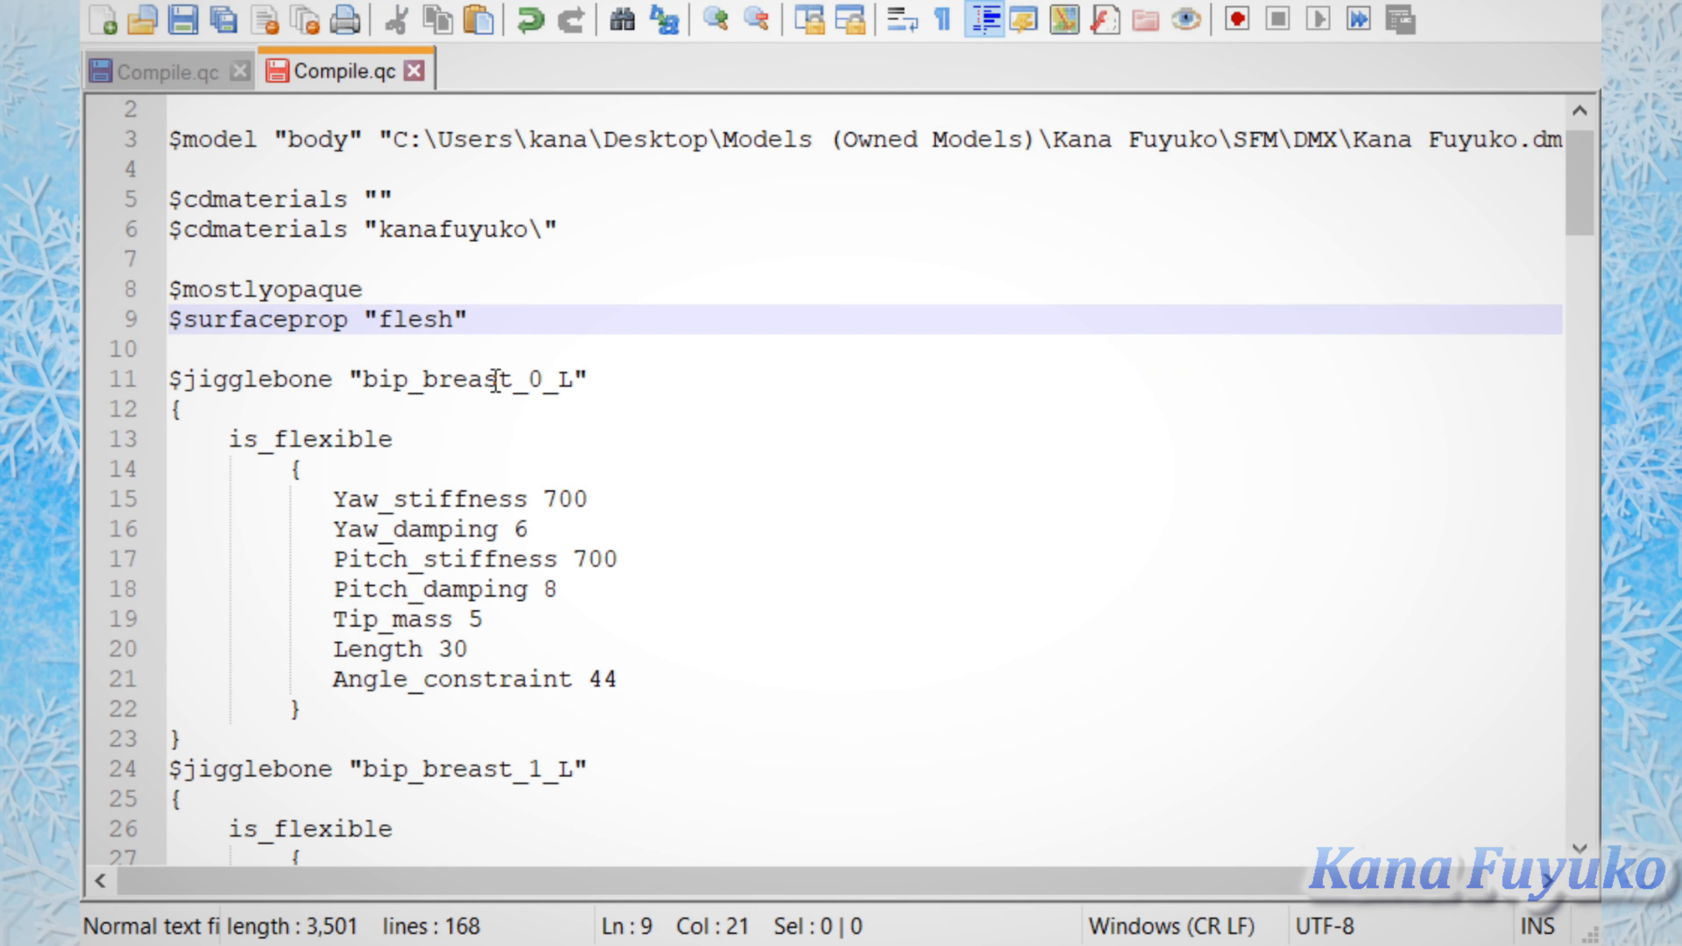
Step: Examine the first $jigglebone block, "bip_breast_0_L", highlighting it from its header to its closing brace
{"action": "scroll", "coordinate": [196, 609], "scroll_direction": "down", "scroll_amount": 1}
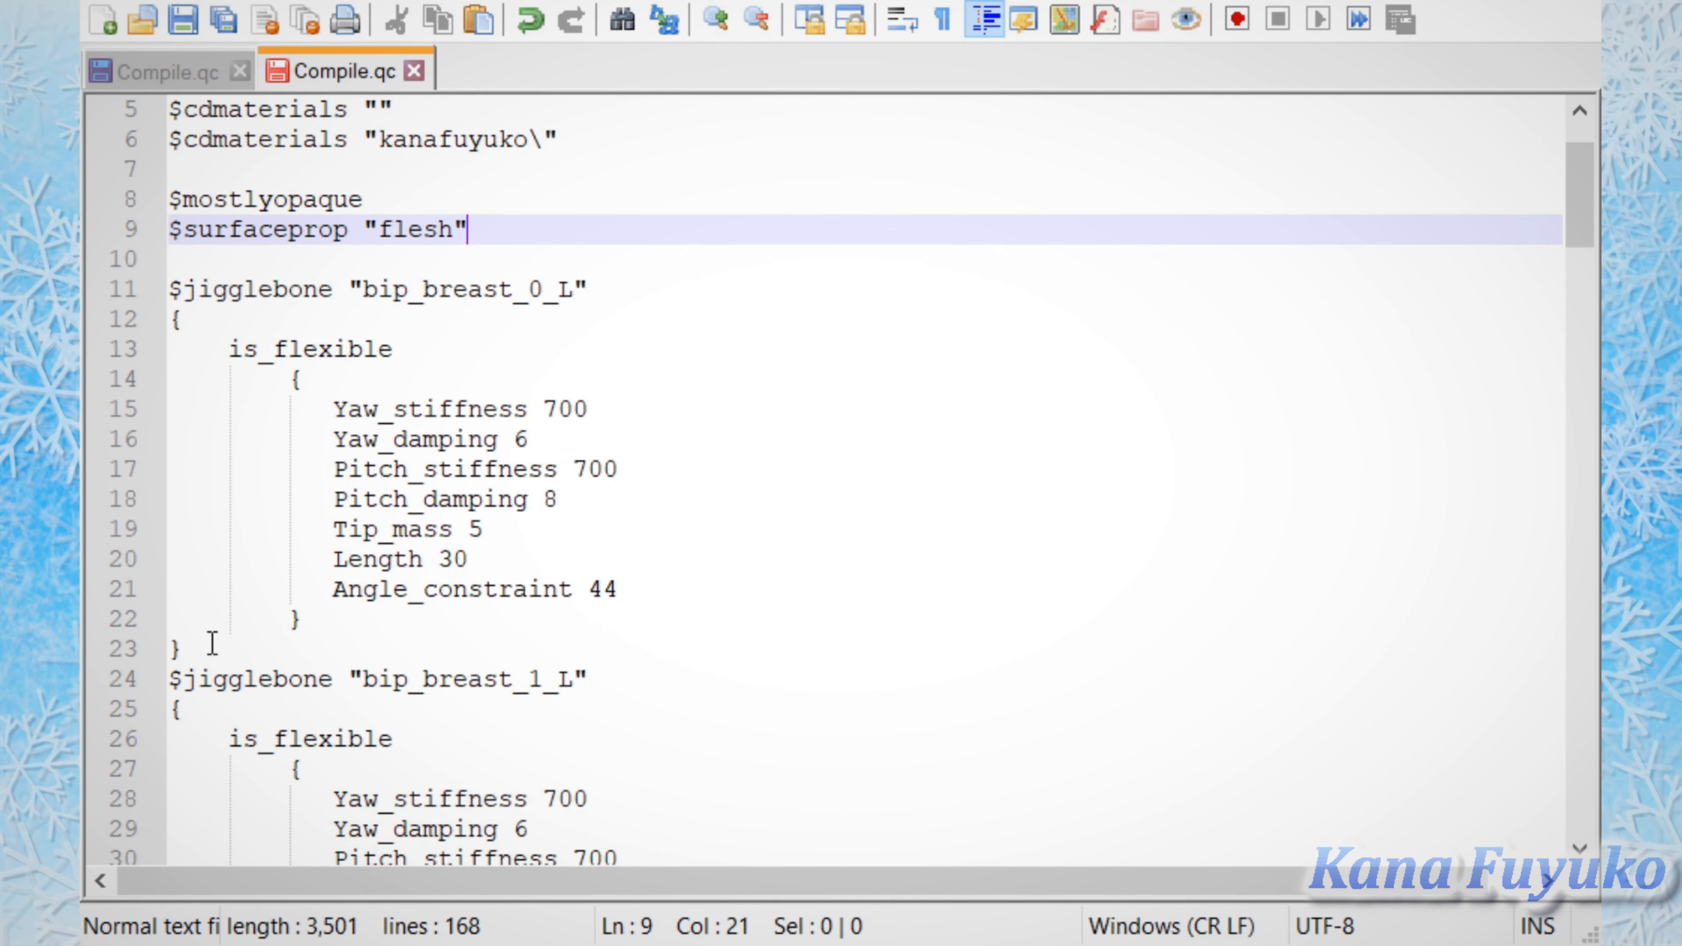
{"action": "left_click_drag", "start_coordinate": [214, 641], "coordinate": [89, 291]}
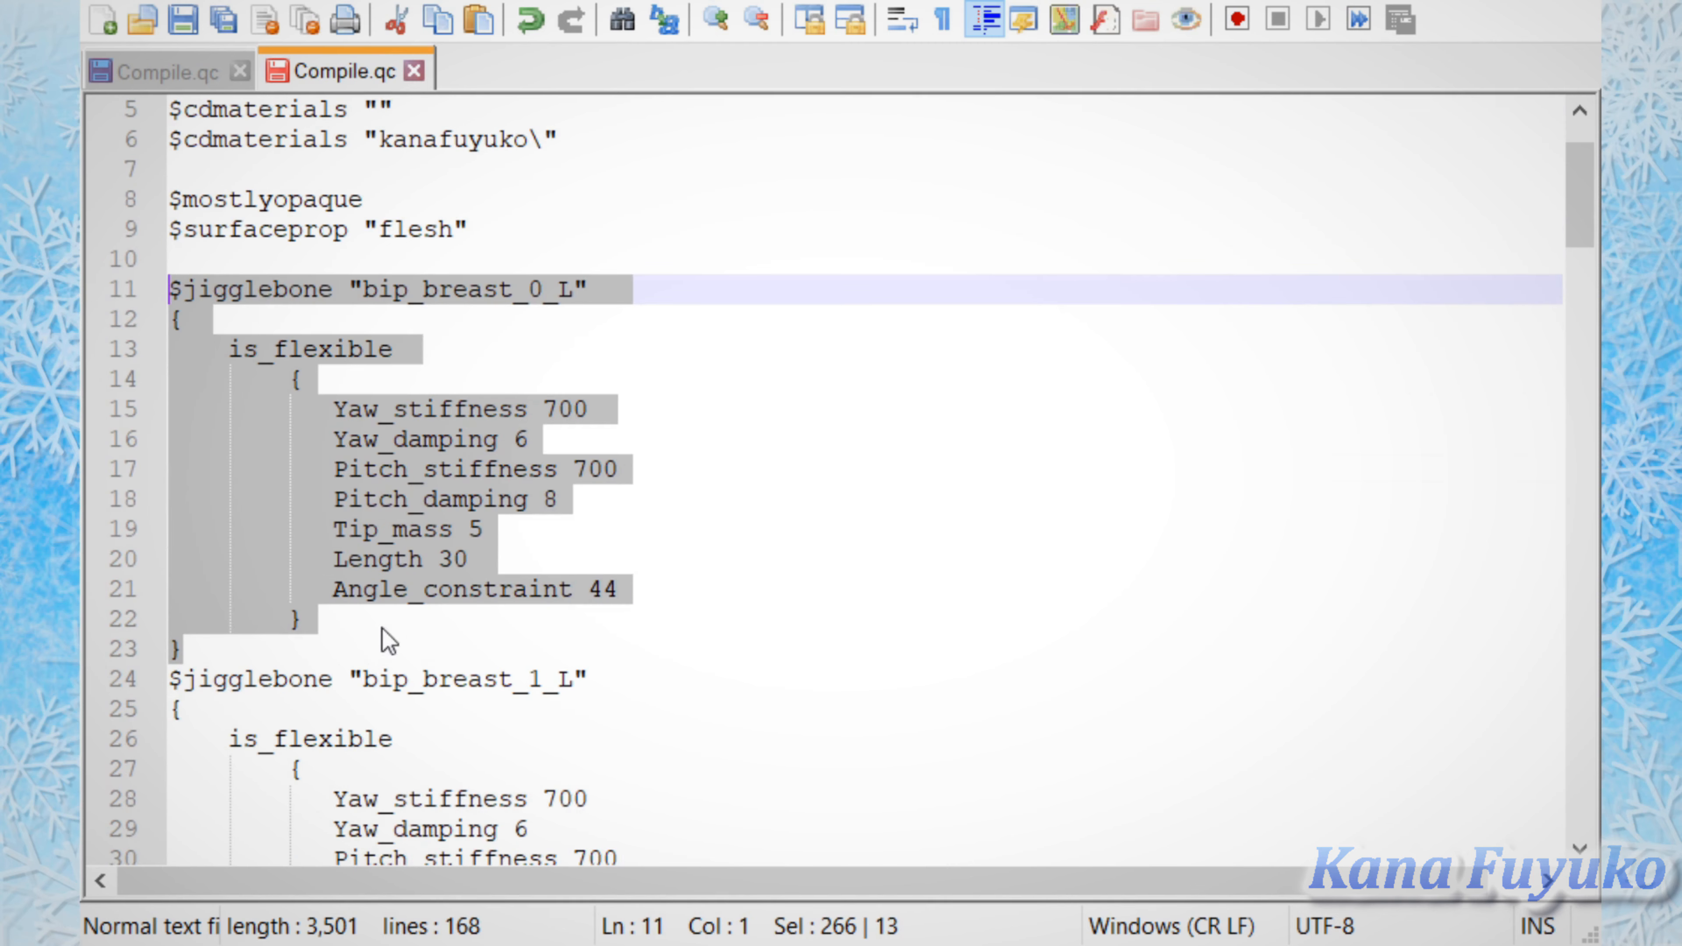
{"action": "left_click", "coordinate": [343, 656]}
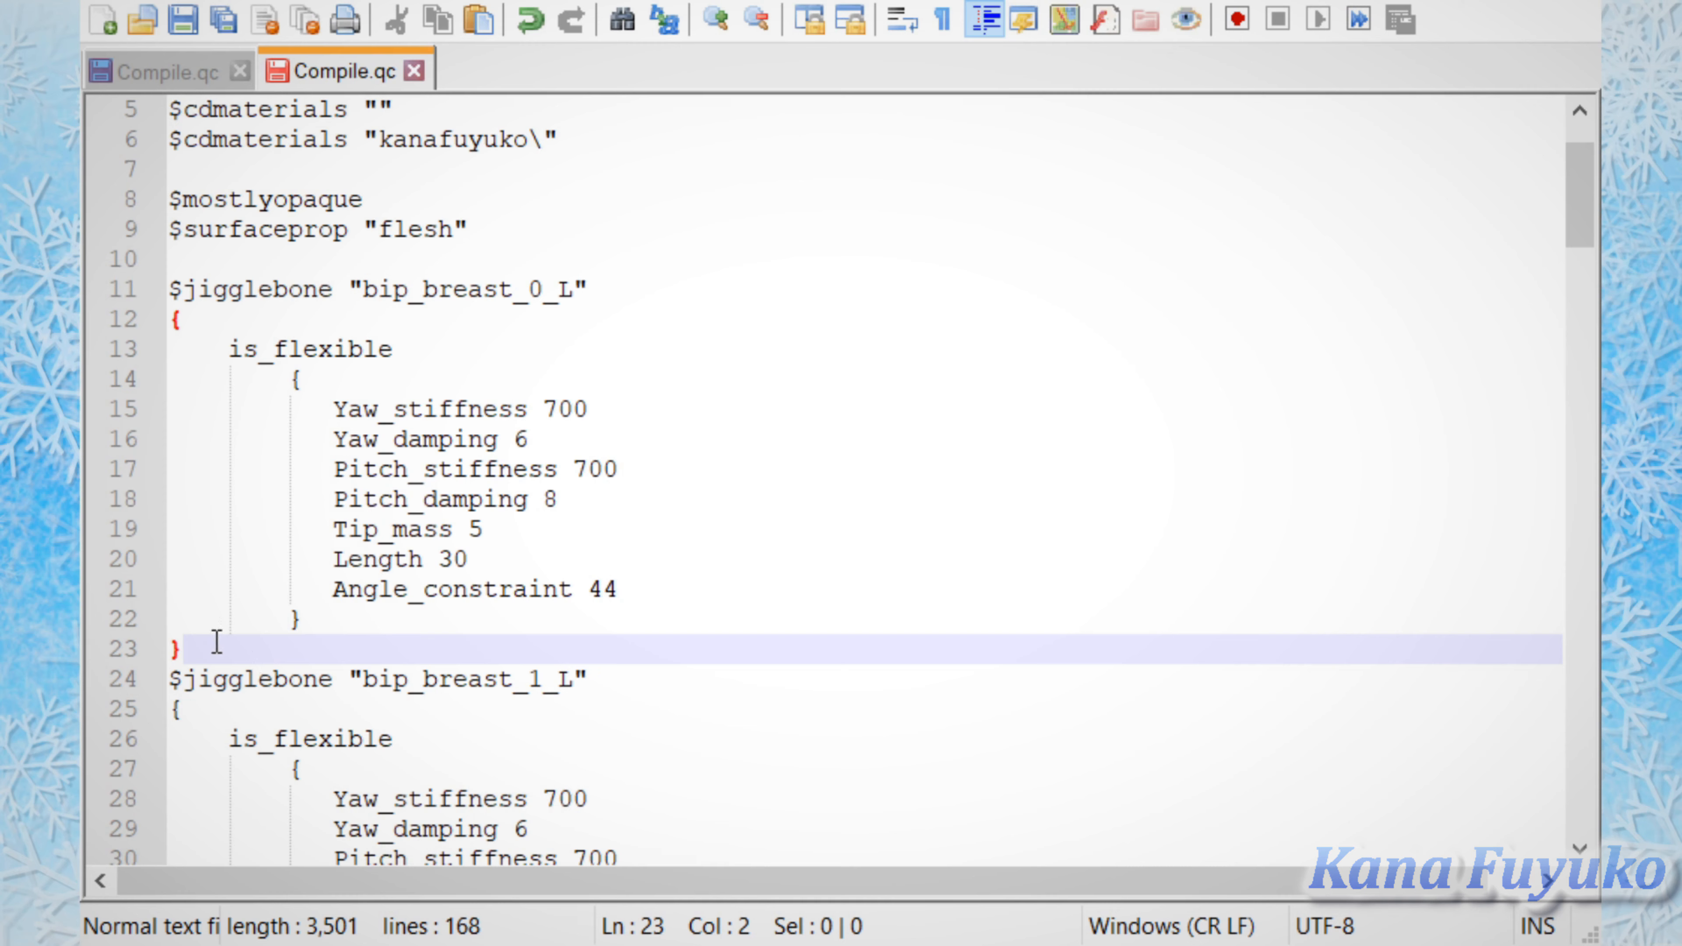
{"action": "left_click_drag", "start_coordinate": [180, 646], "coordinate": [161, 302]}
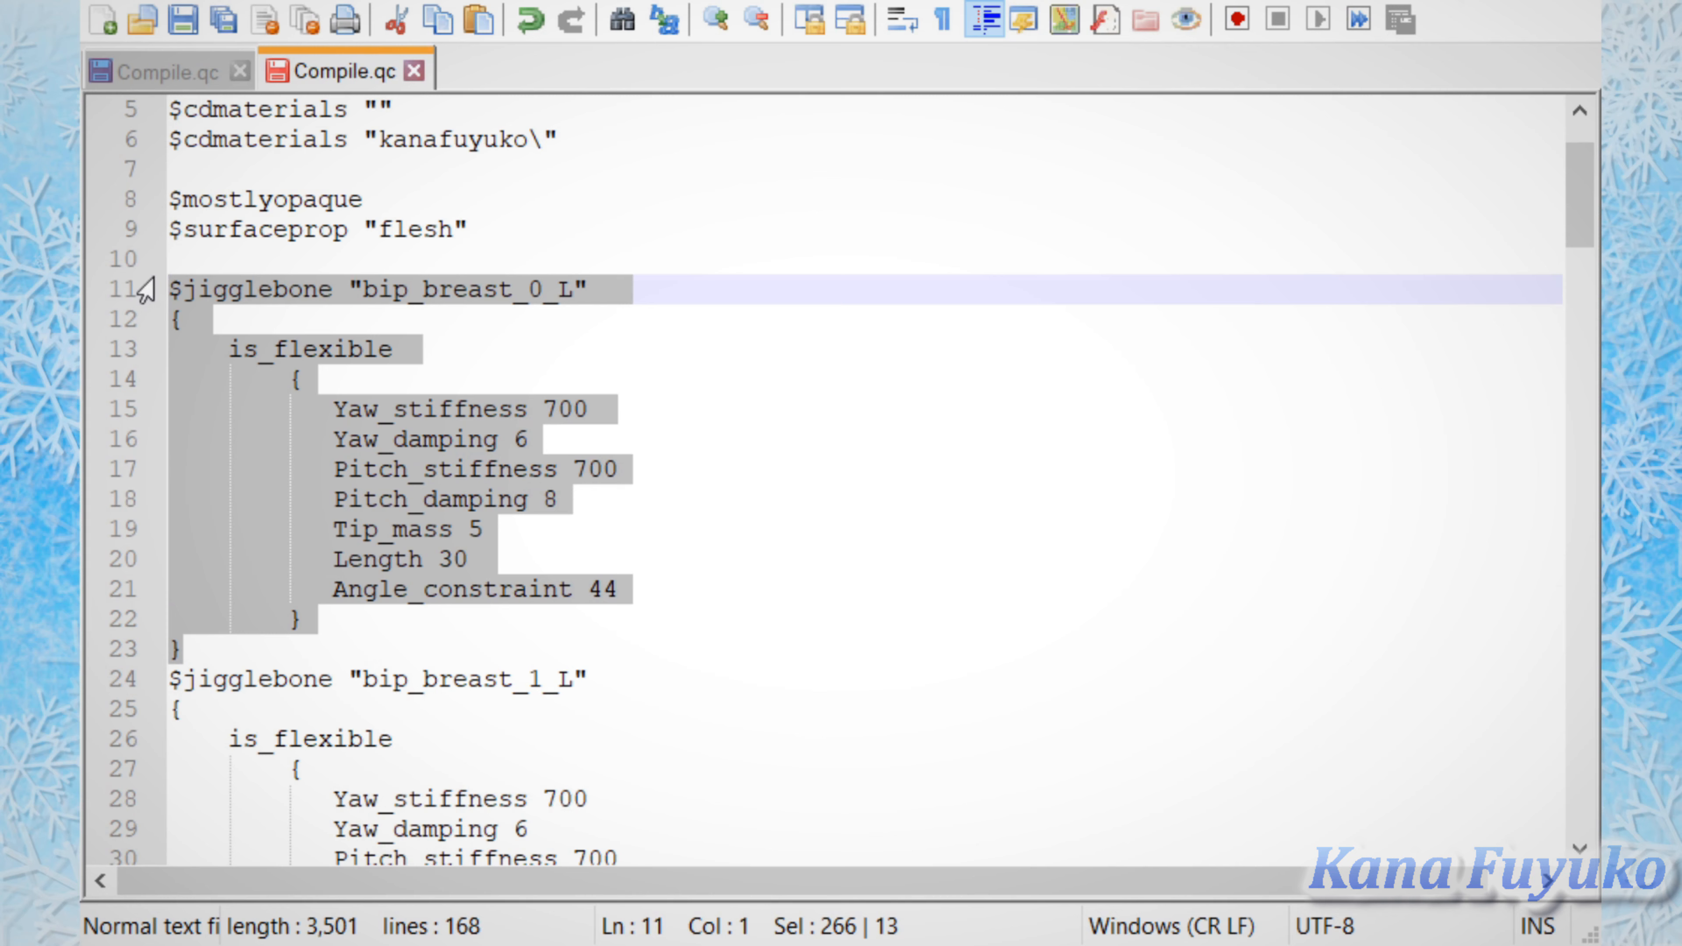
{"action": "left_click", "coordinate": [205, 633]}
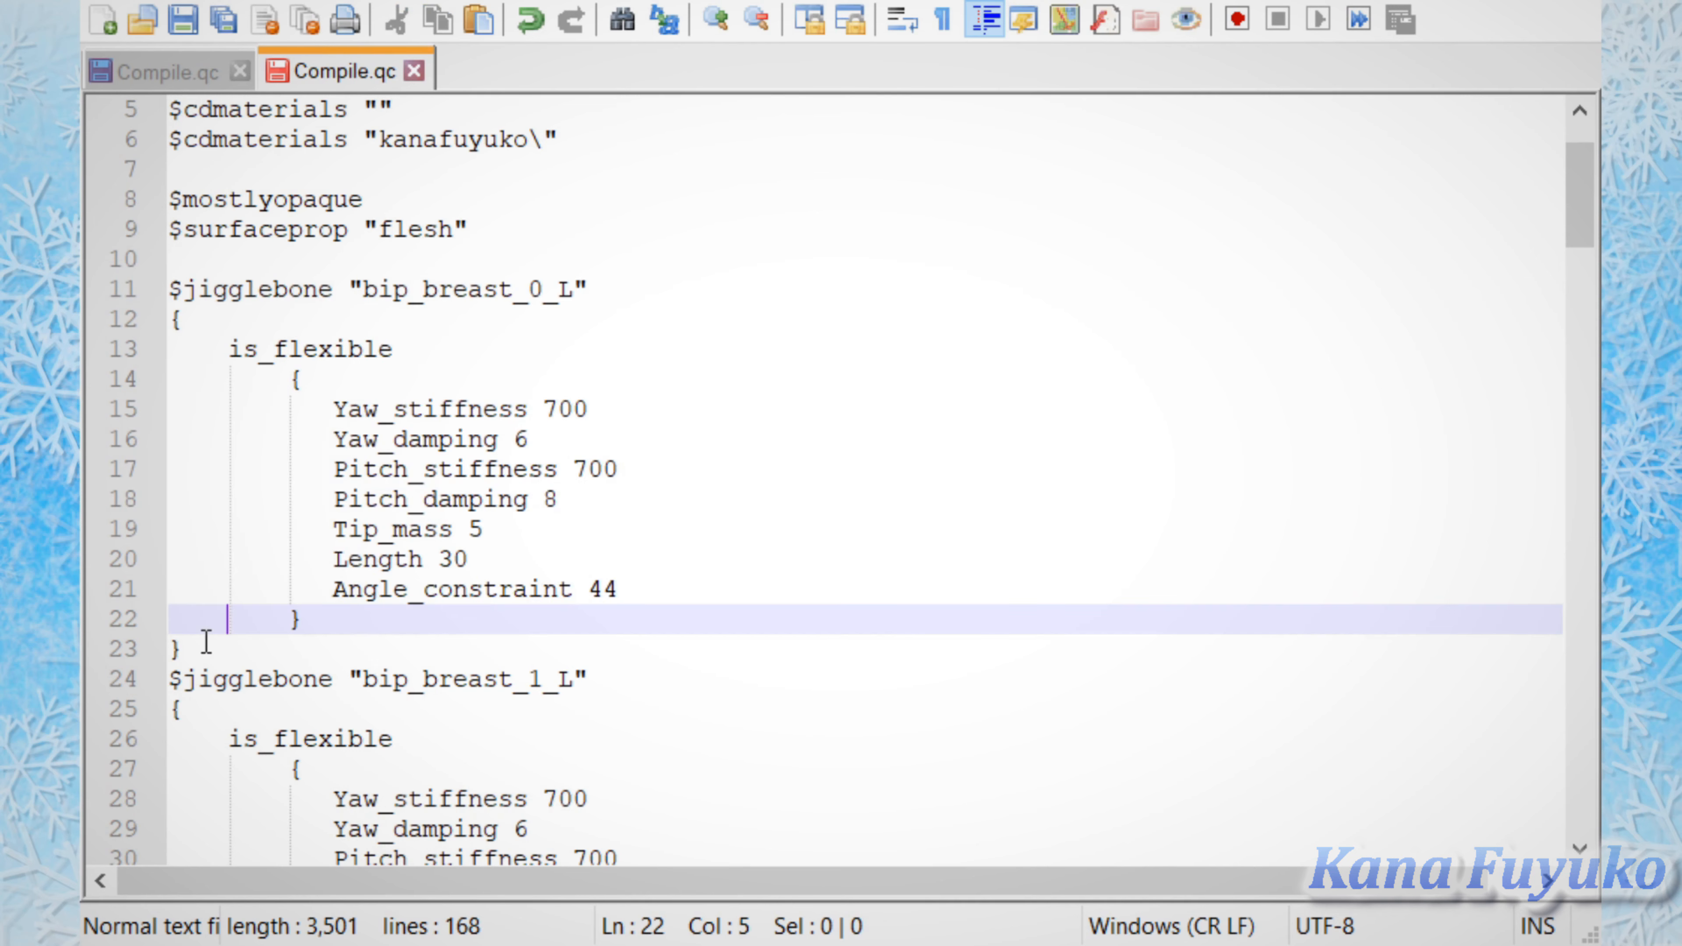
{"action": "left_click_drag", "start_coordinate": [146, 648], "coordinate": [368, 654]}
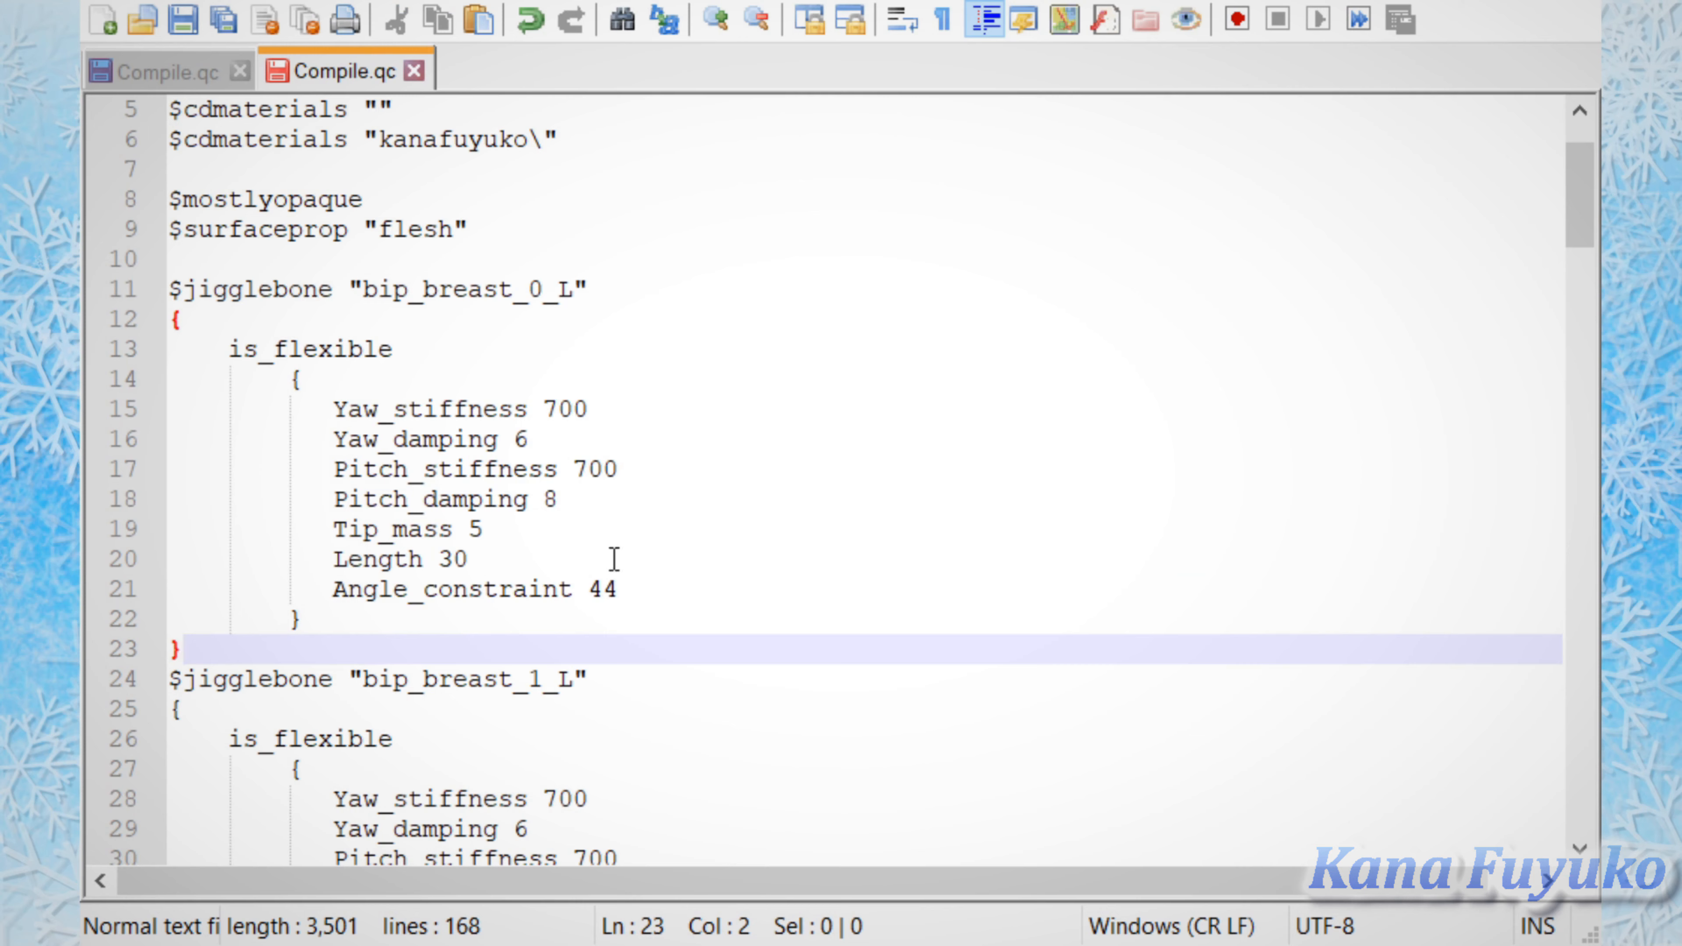
{"action": "scroll", "coordinate": [842, 639], "scroll_direction": "down", "scroll_amount": 1}
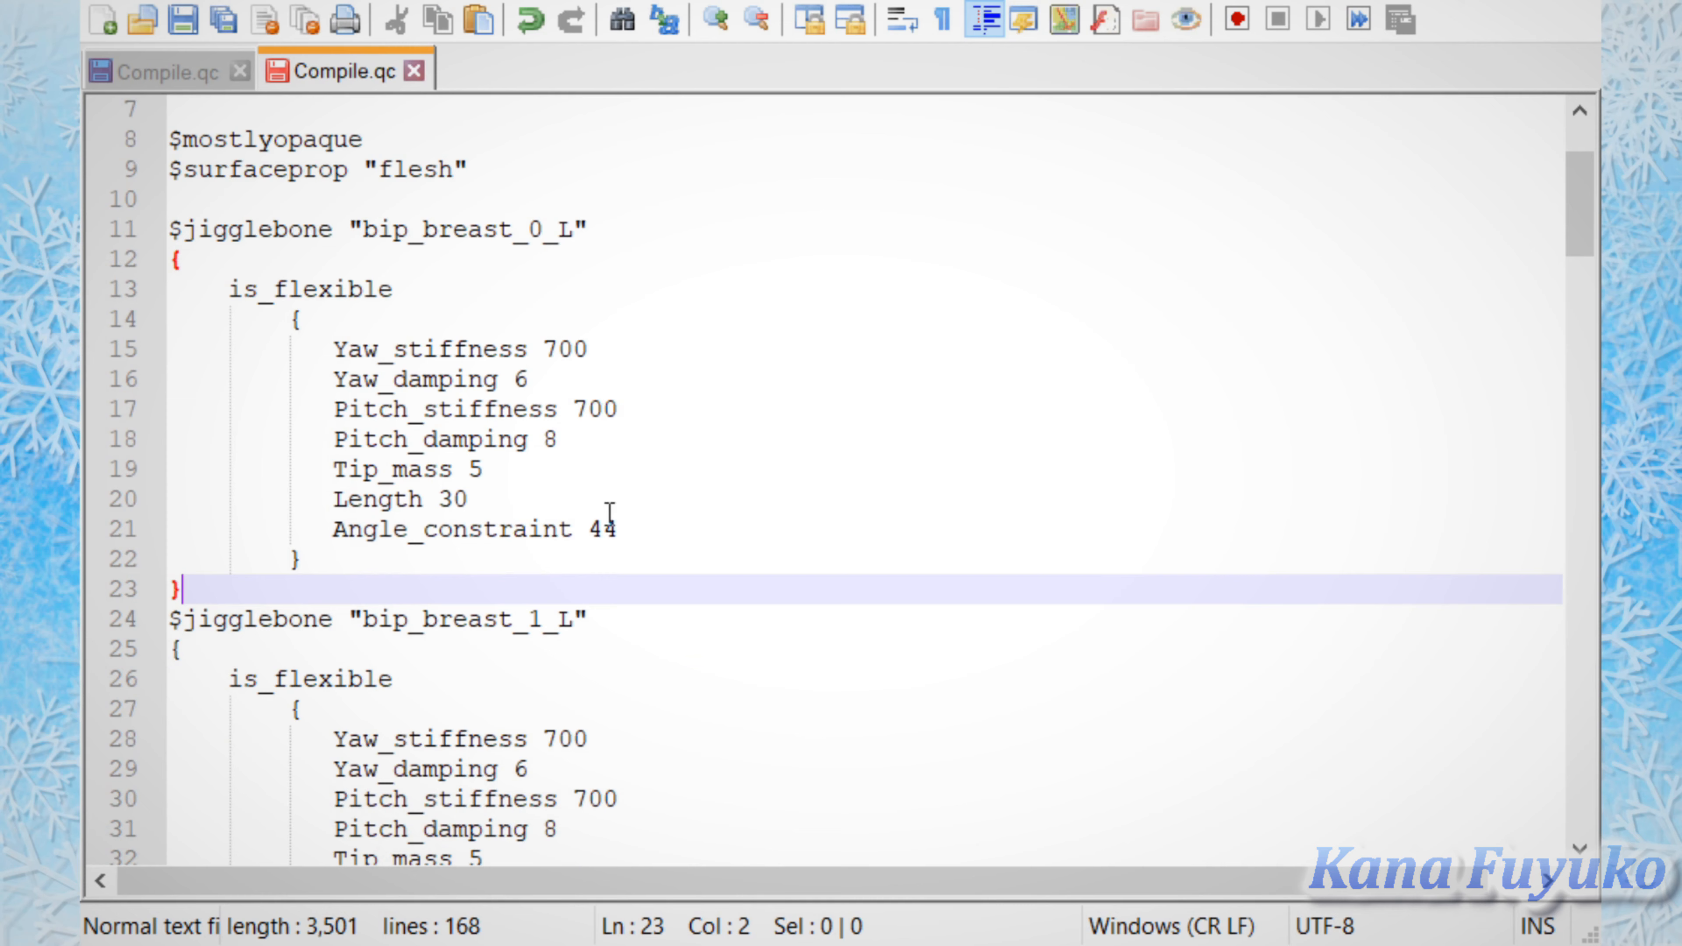
{"action": "left_click_drag", "start_coordinate": [386, 592], "coordinate": [121, 242]}
Step: Examine the $jigglebone blocks after the first one, highlighting the settings and the Yaw_stiffness line of "bip_breast_1_L"
{"action": "scroll", "coordinate": [743, 407], "scroll_direction": "down", "scroll_amount": 5}
{"action": "scroll", "coordinate": [743, 408], "scroll_direction": "down", "scroll_amount": 3}
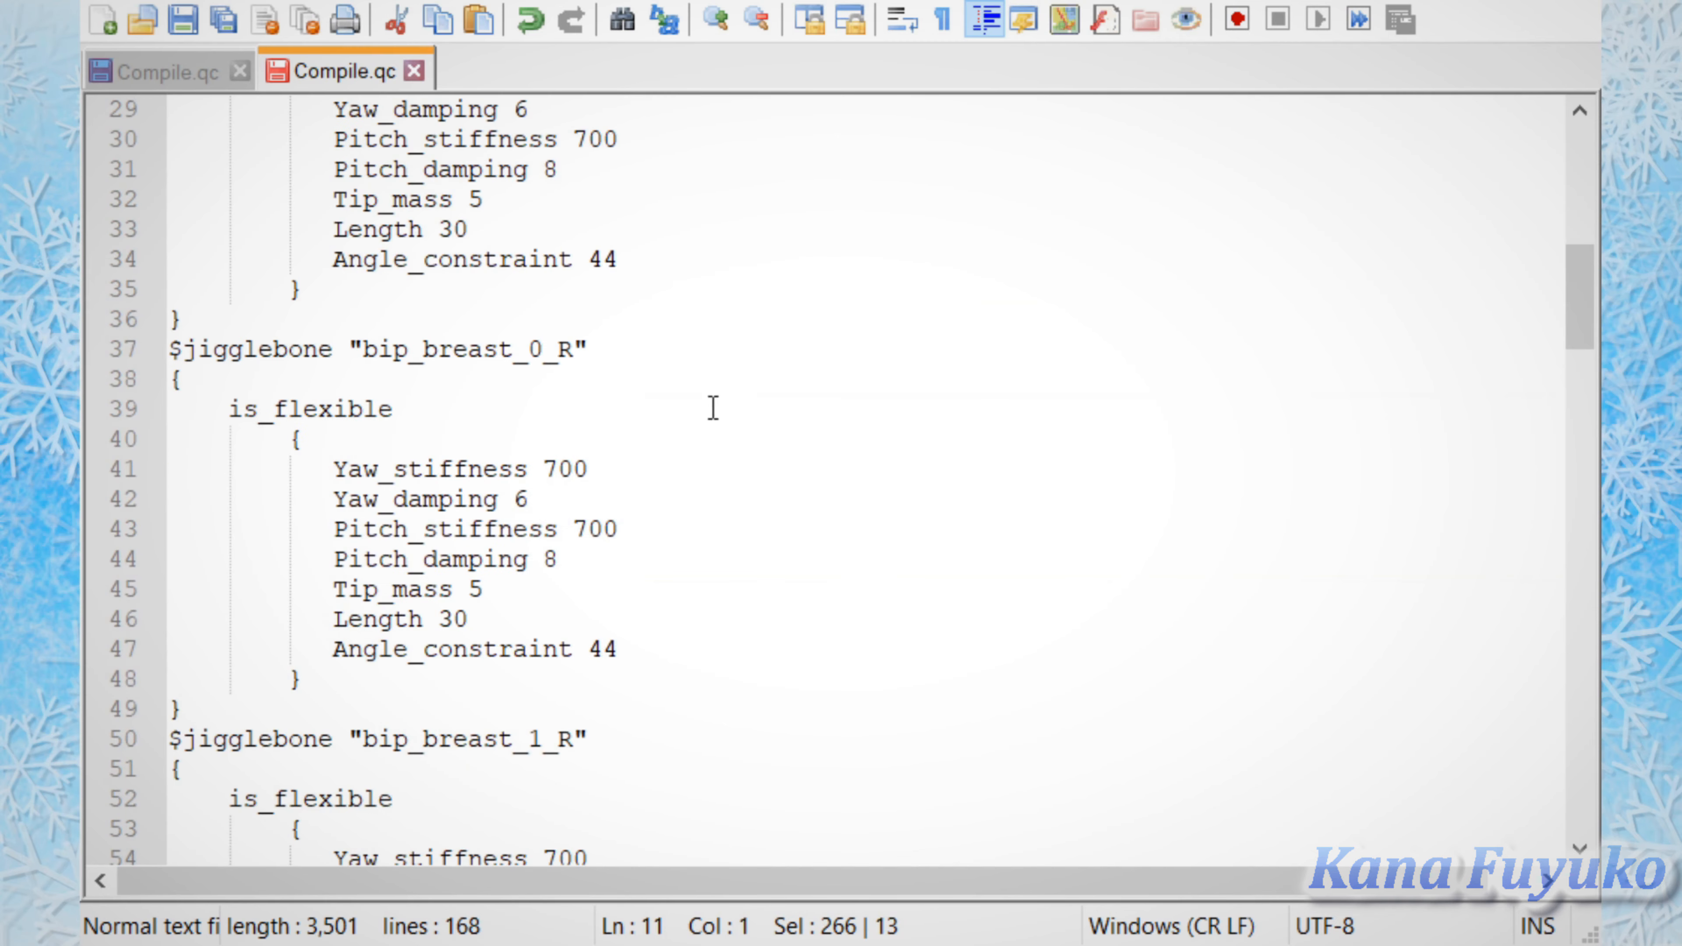
{"action": "scroll", "coordinate": [491, 421], "scroll_direction": "up", "scroll_amount": 6}
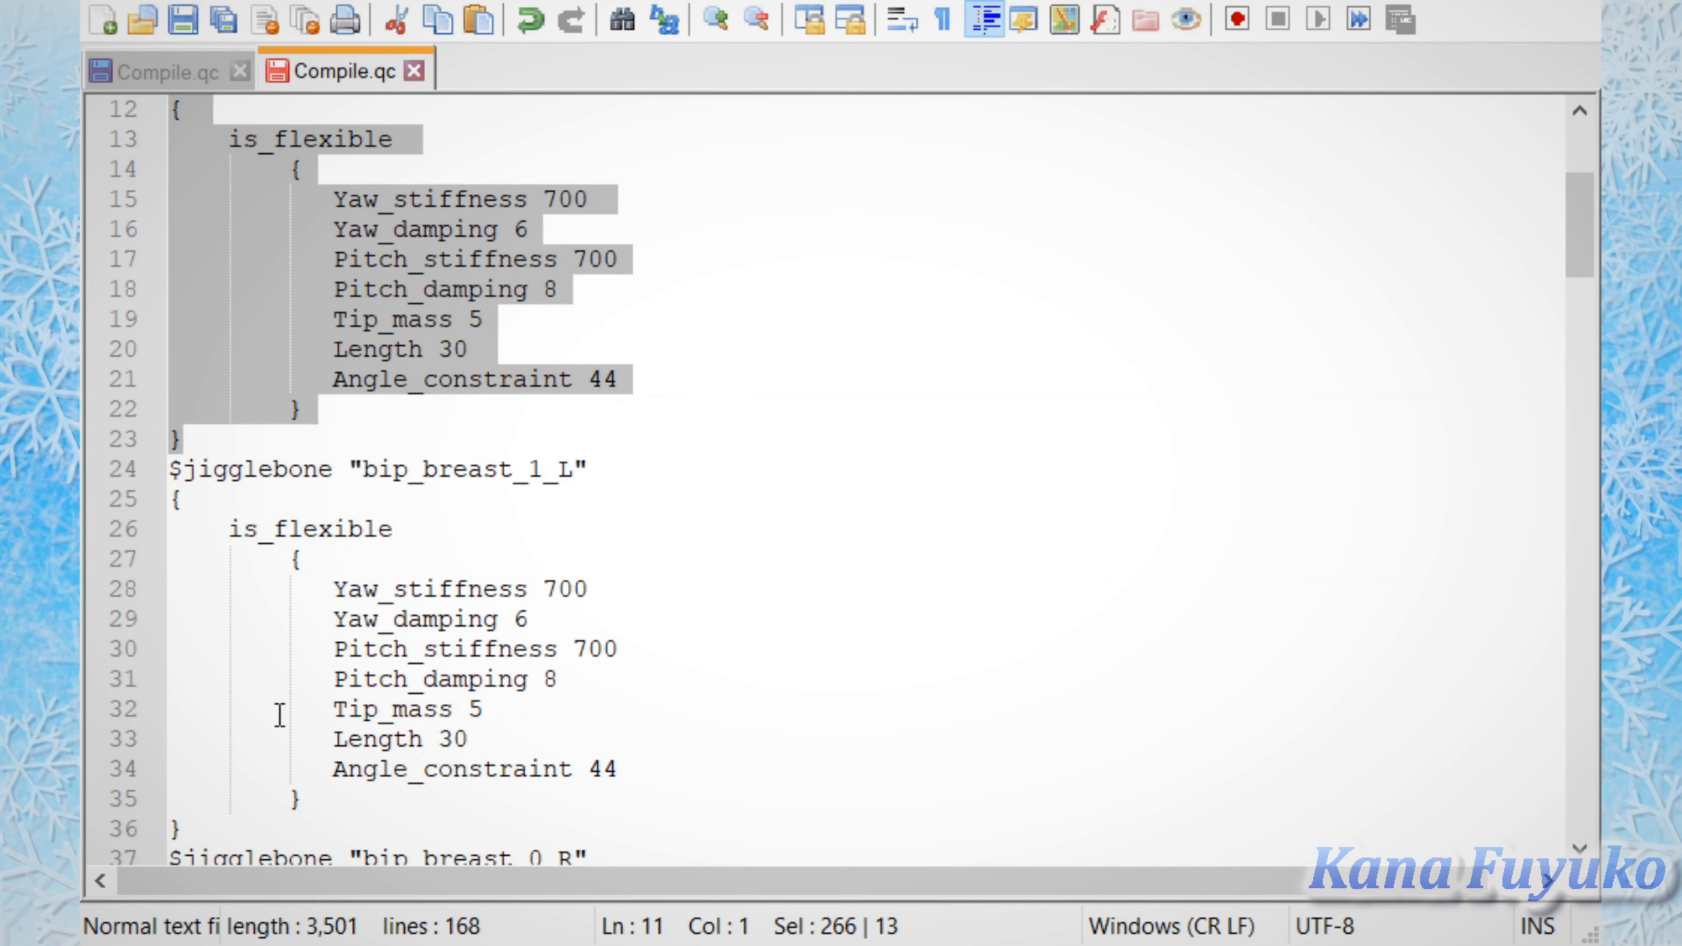
{"action": "left_click_drag", "start_coordinate": [241, 816], "coordinate": [320, 619]}
{"action": "scroll", "coordinate": [319, 619], "scroll_direction": "down", "scroll_amount": 1}
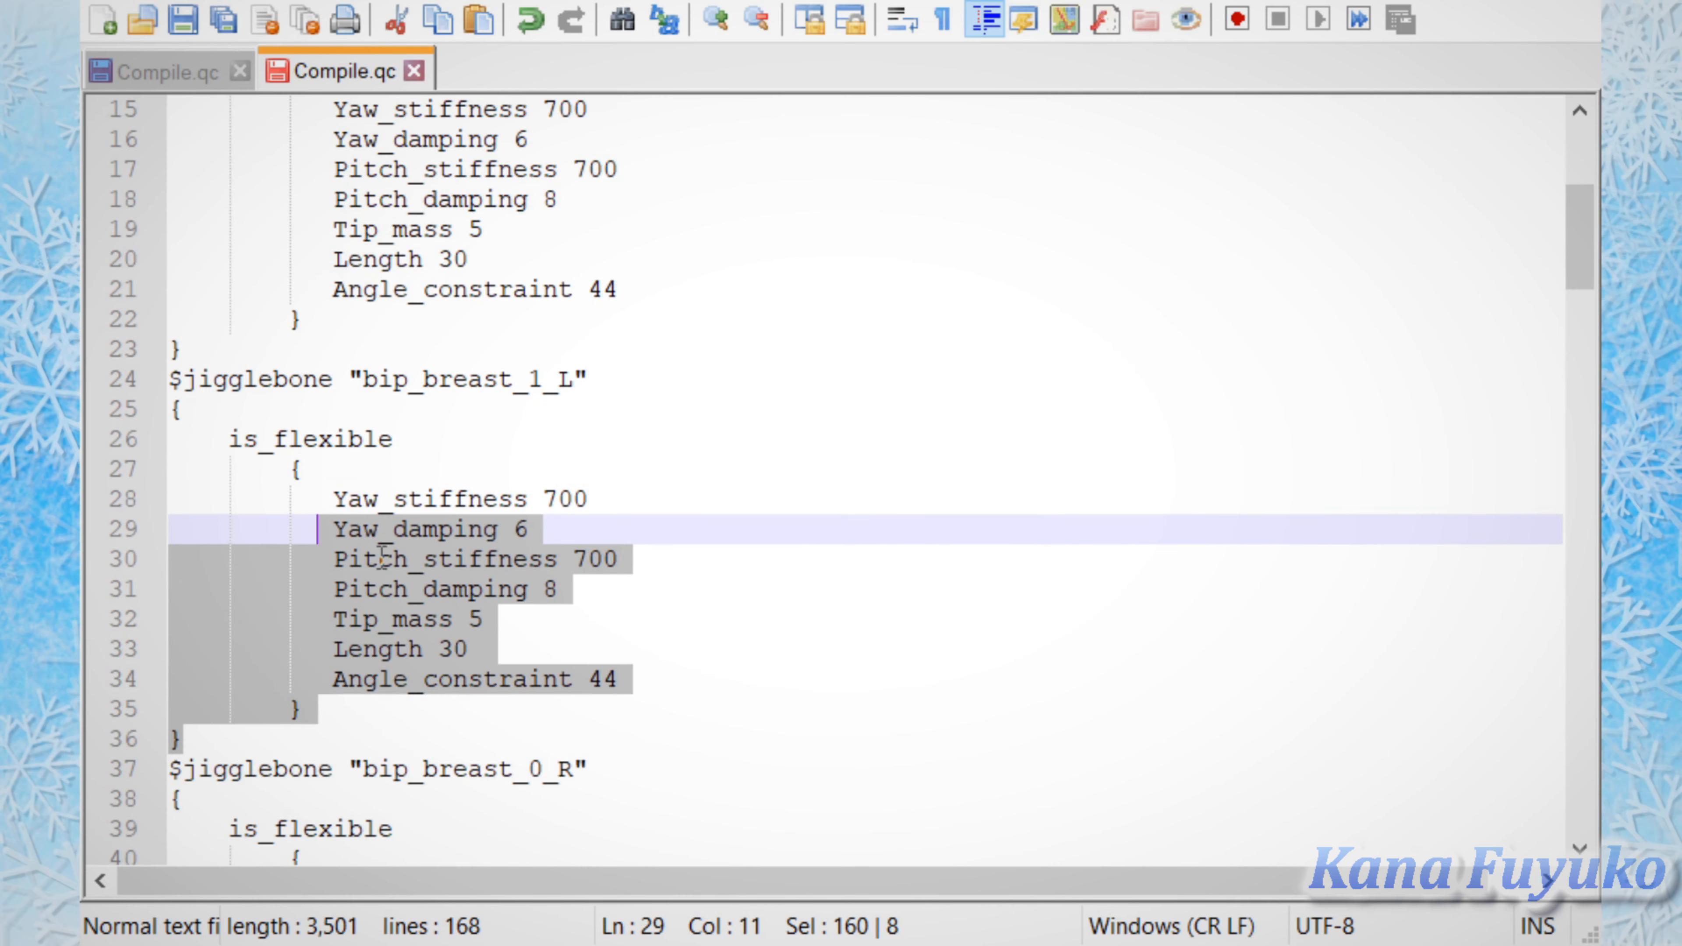
{"action": "left_click", "coordinate": [291, 737]}
{"action": "scroll", "coordinate": [563, 559], "scroll_direction": "down", "scroll_amount": 3}
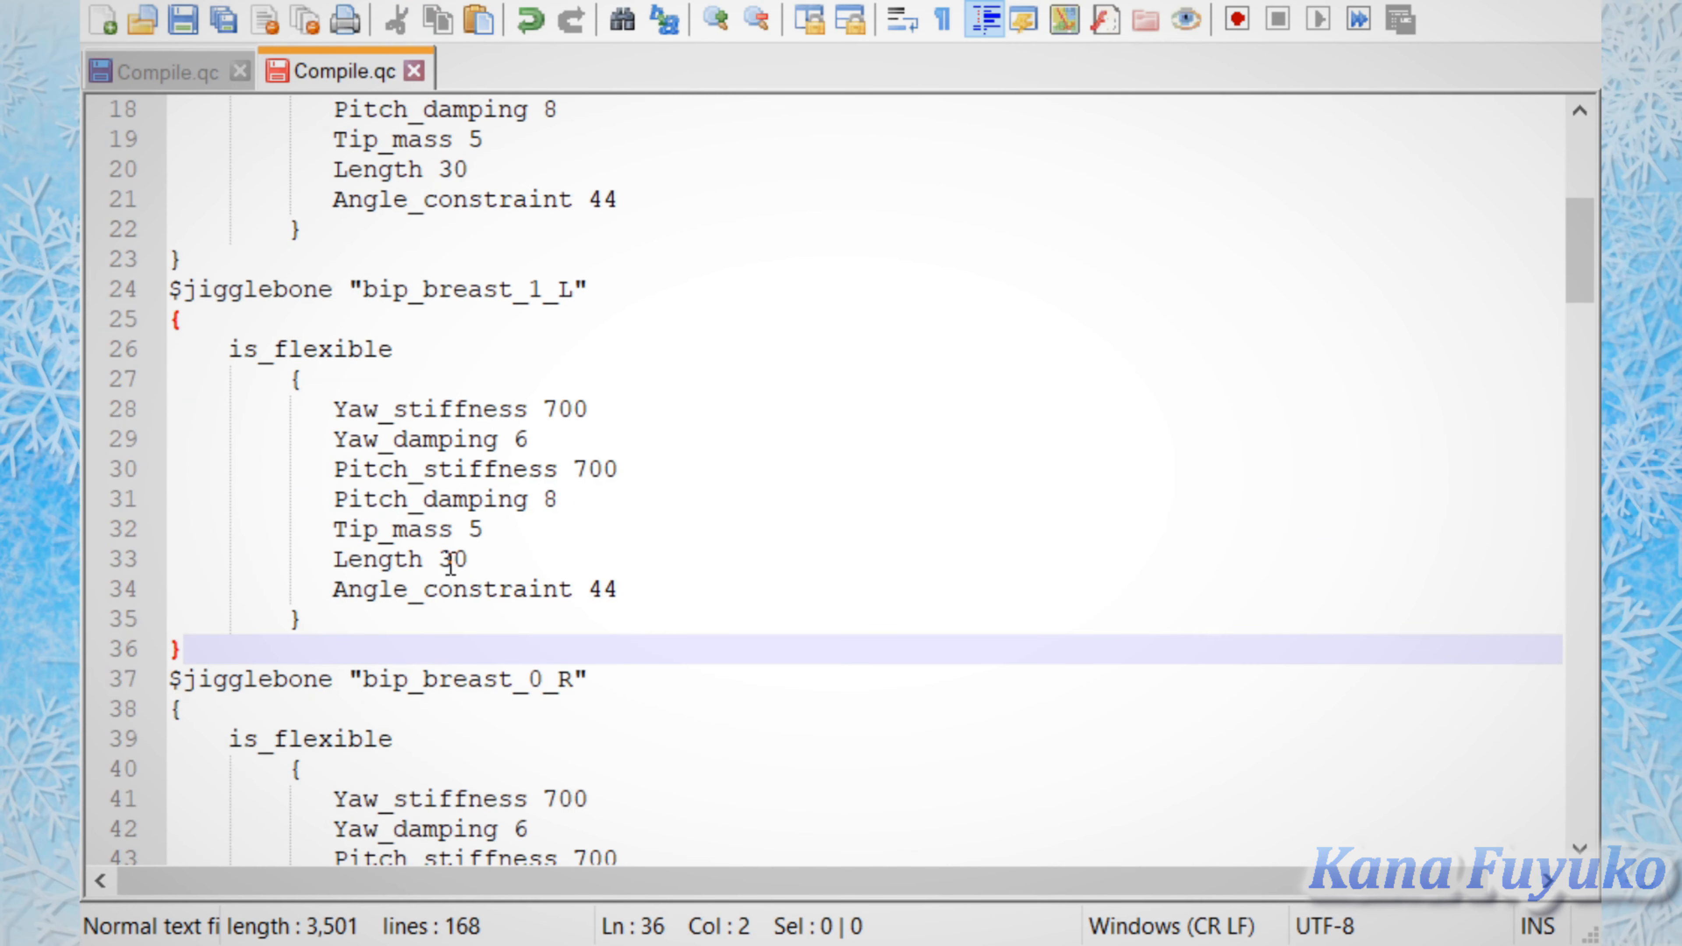
{"action": "left_click_drag", "start_coordinate": [603, 290], "coordinate": [277, 289]}
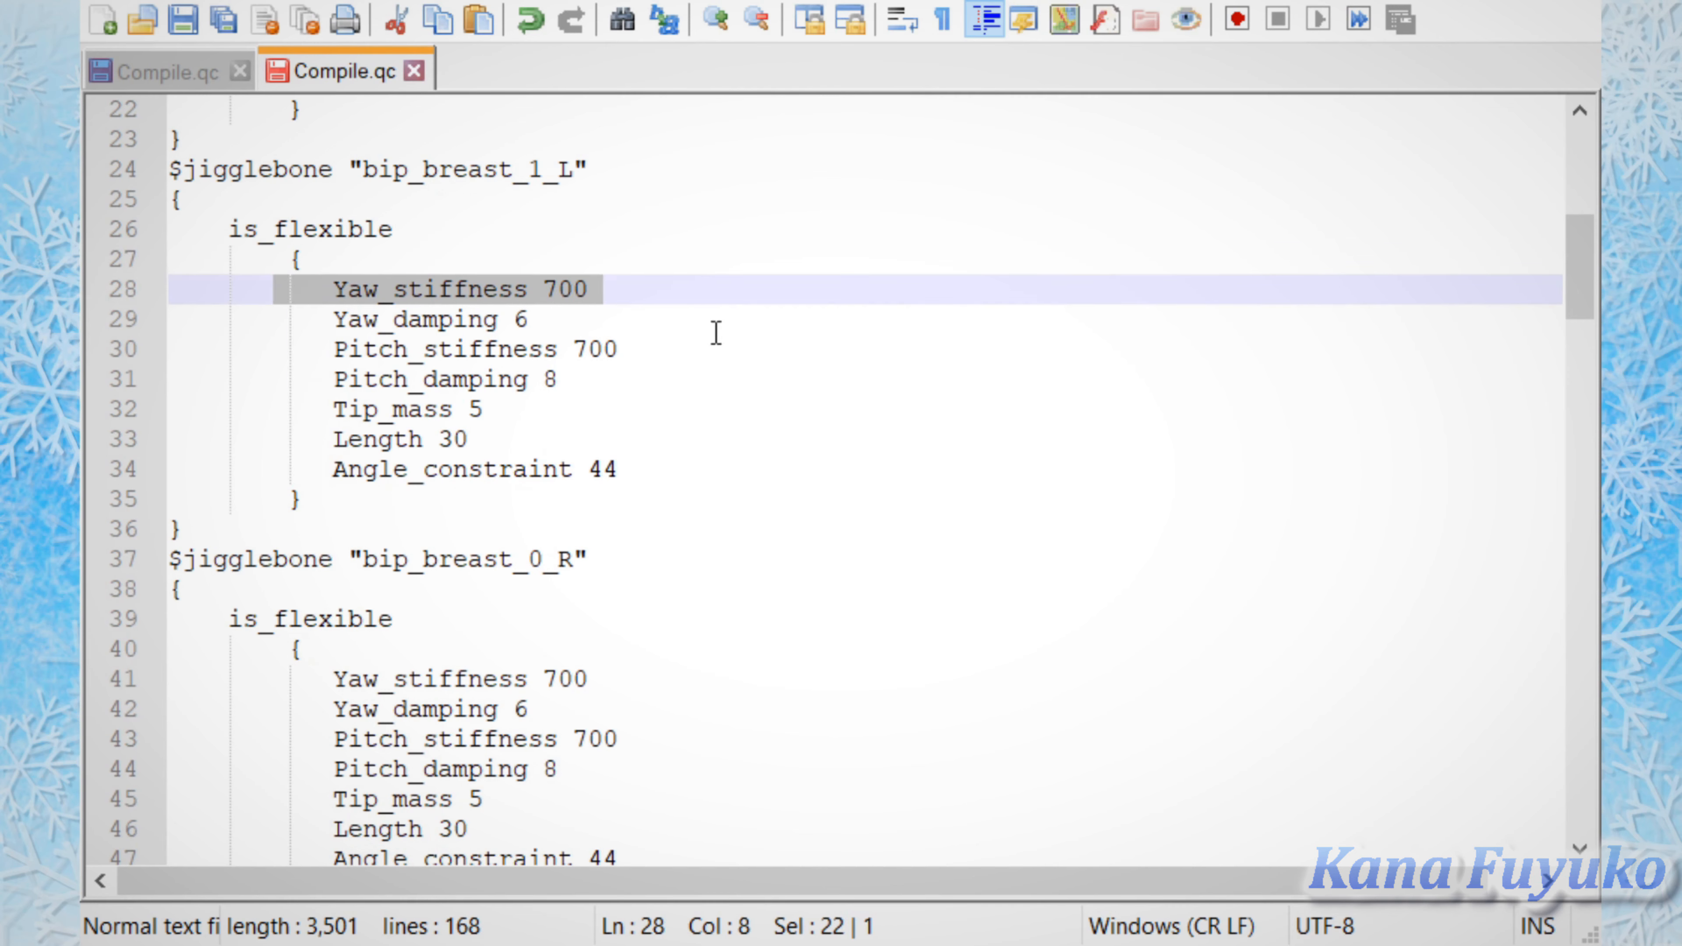
Step: Highlight the Yaw_damping, Tip_mass, Length and Angle_constraint settings of the "bip_breast_1_L" $jigglebone block one after another
{"action": "left_click_drag", "start_coordinate": [603, 322], "coordinate": [401, 323]}
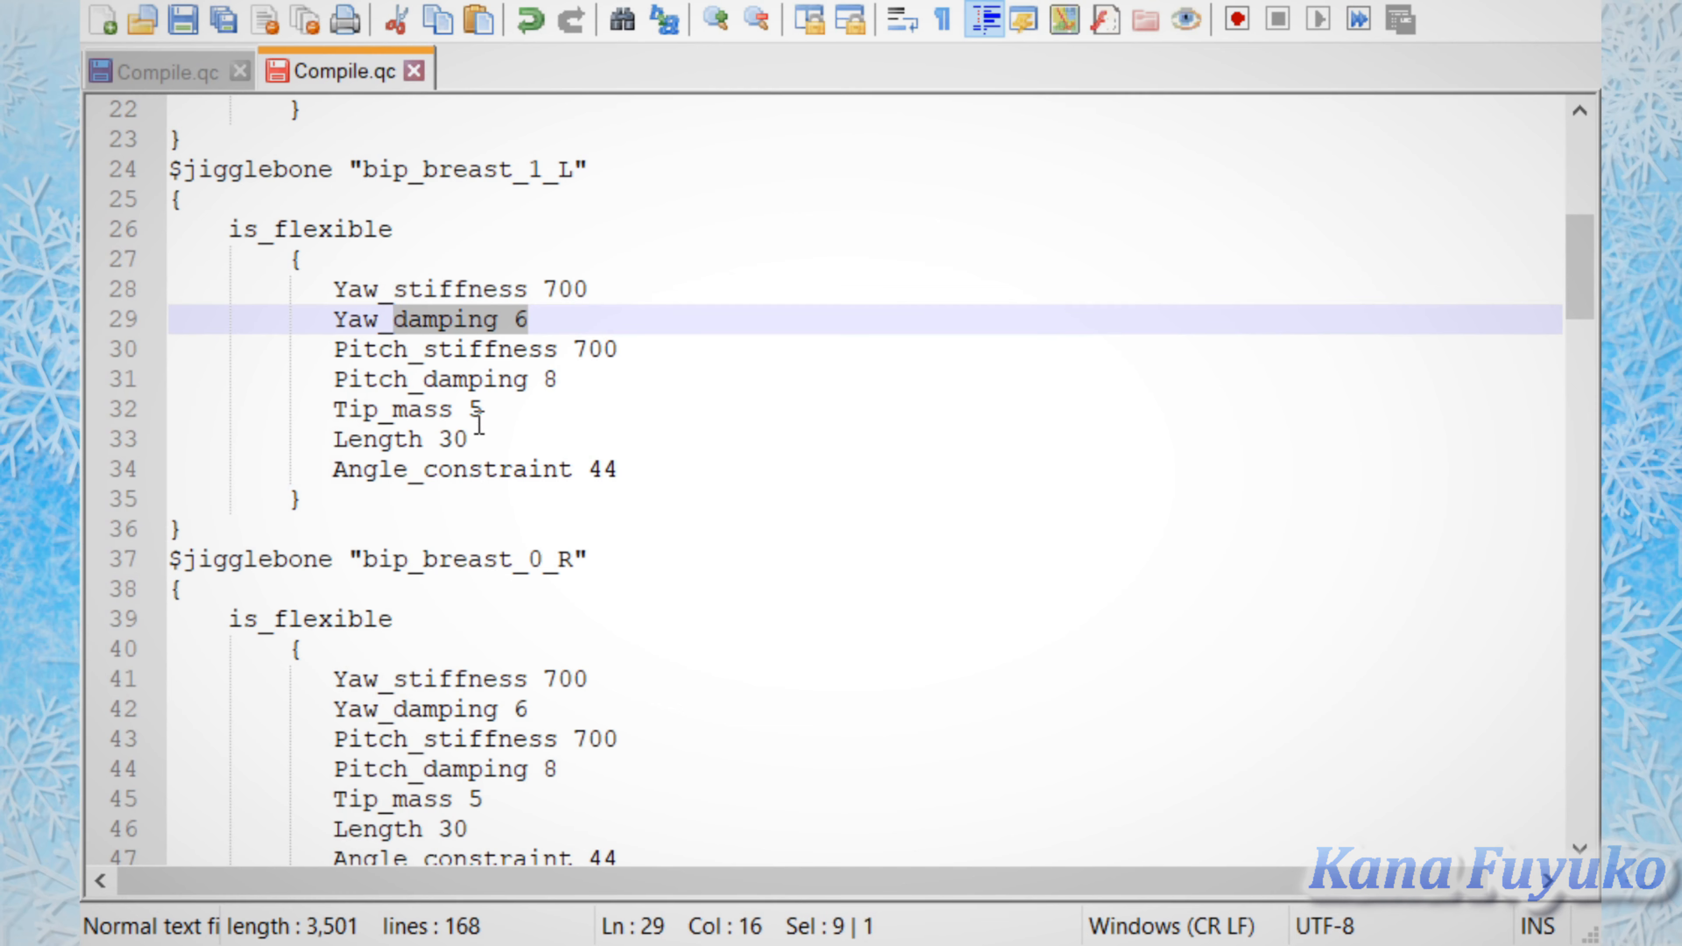
{"action": "left_click_drag", "start_coordinate": [484, 410], "coordinate": [275, 410]}
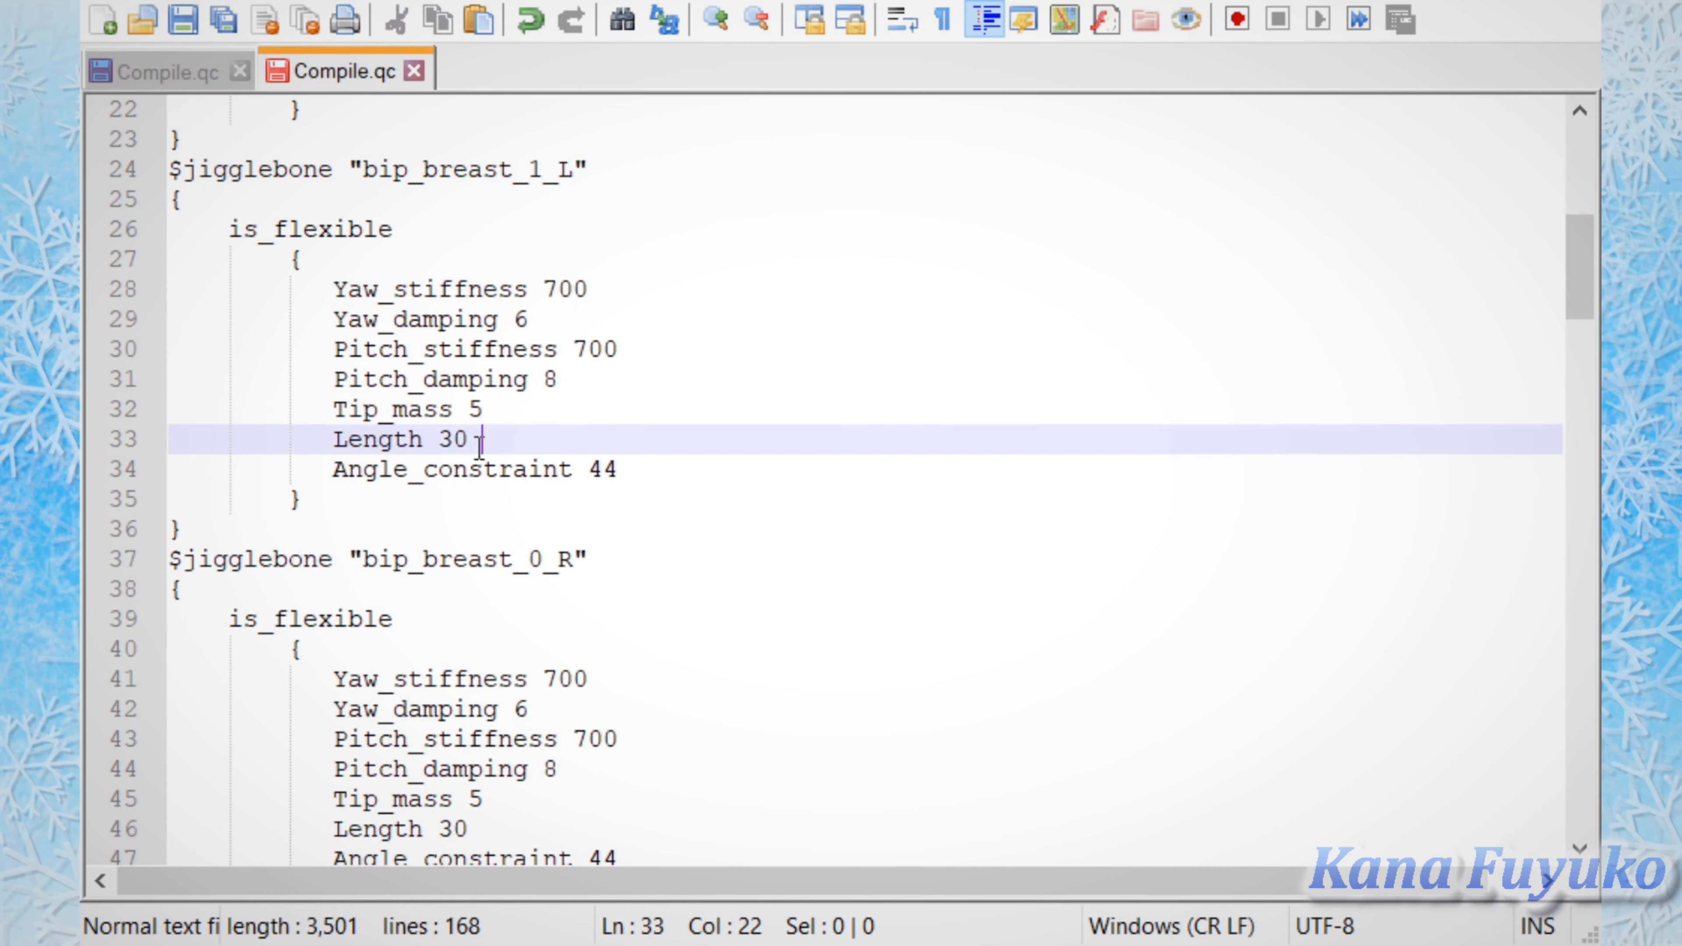
{"action": "left_click_drag", "start_coordinate": [484, 439], "coordinate": [424, 439]}
{"action": "left_click_drag", "start_coordinate": [695, 466], "coordinate": [313, 484]}
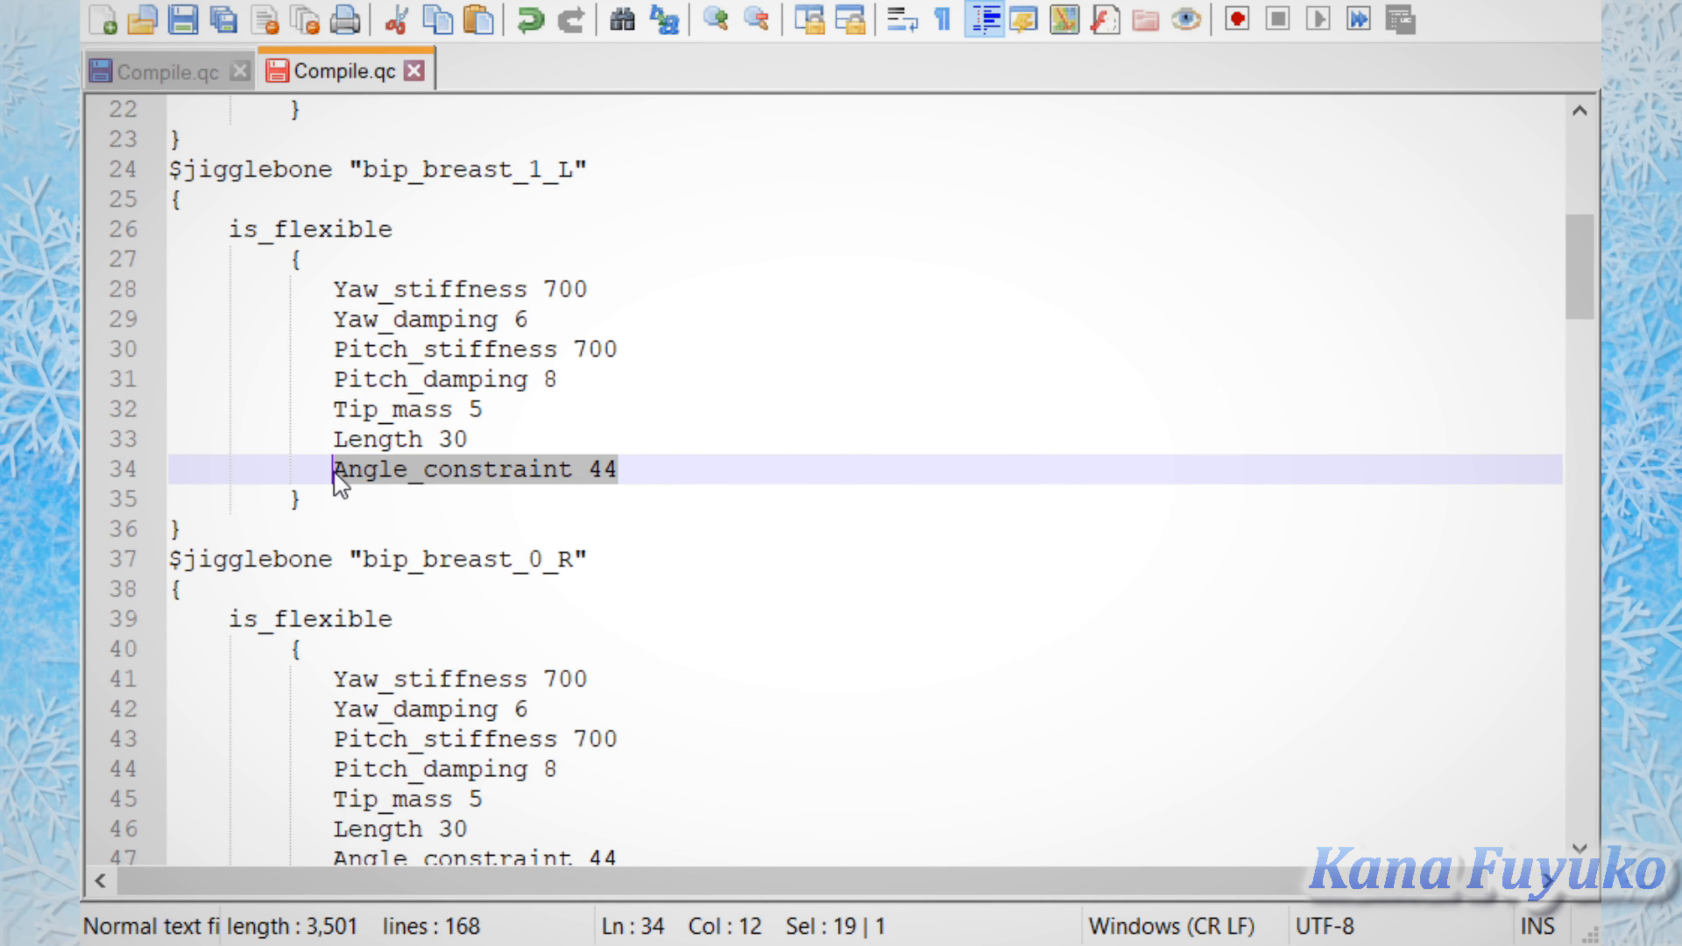
{"action": "left_click", "coordinate": [487, 528]}
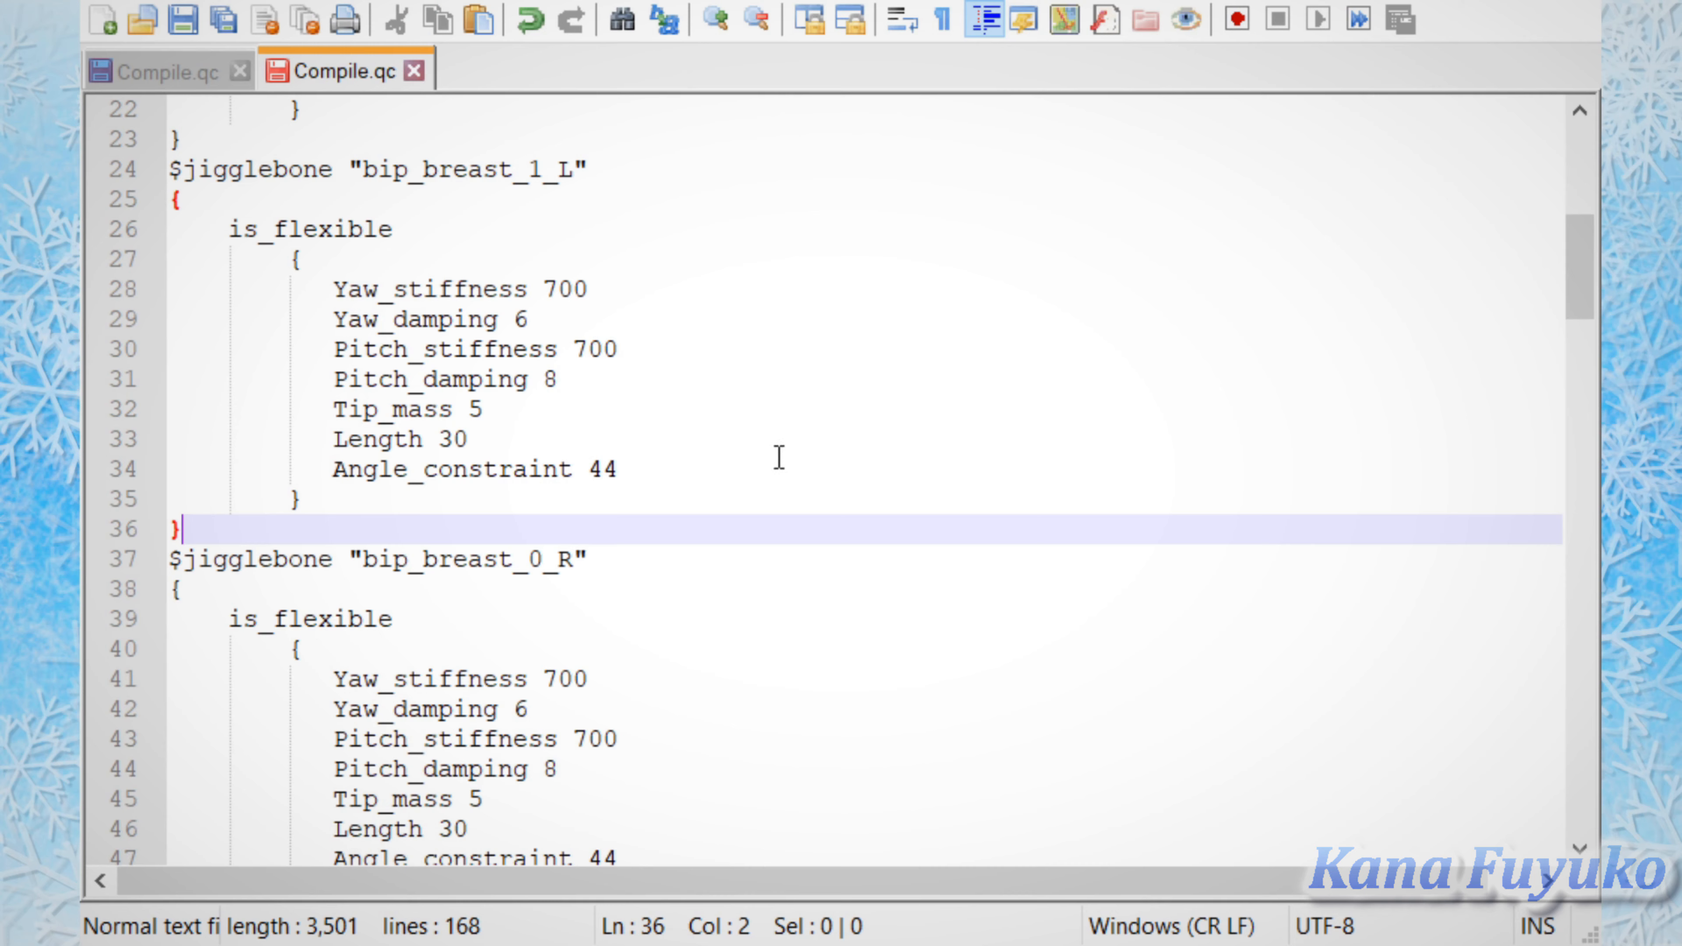
Step: Highlight the Angle_constraint line and the Pitch_stiffness value in the "bip_breast_1_L" block, ending at its closing brace
{"action": "left_click_drag", "start_coordinate": [679, 484], "coordinate": [309, 469]}
{"action": "left_click", "coordinate": [630, 379]}
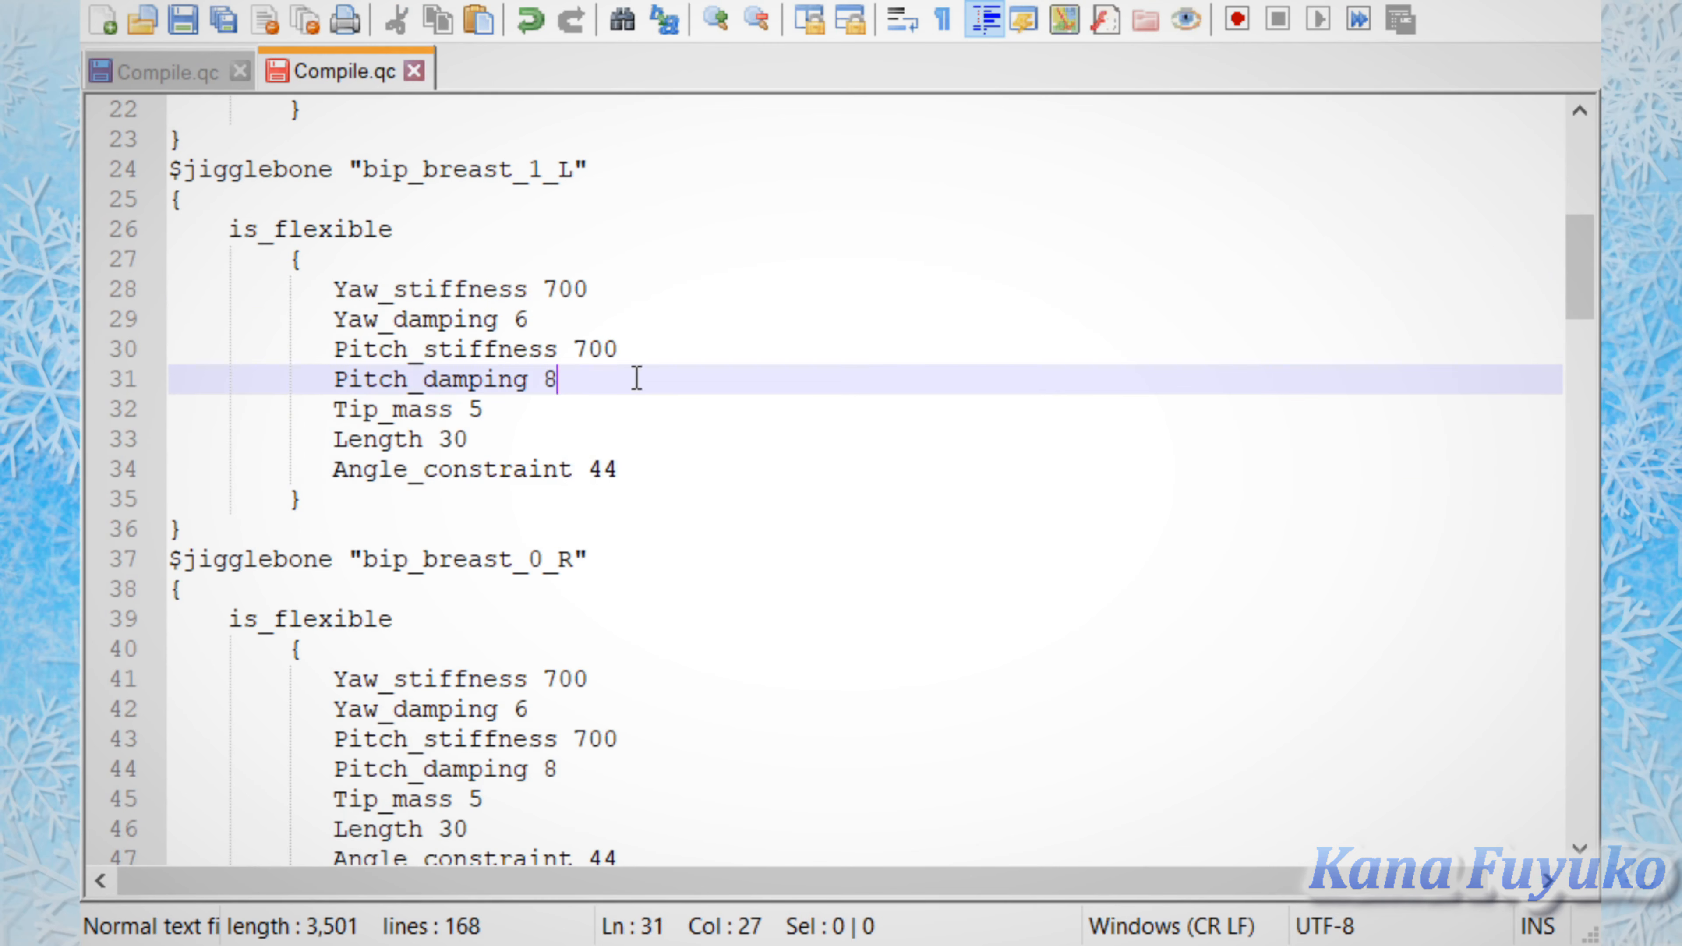
{"action": "left_click_drag", "start_coordinate": [623, 349], "coordinate": [572, 361]}
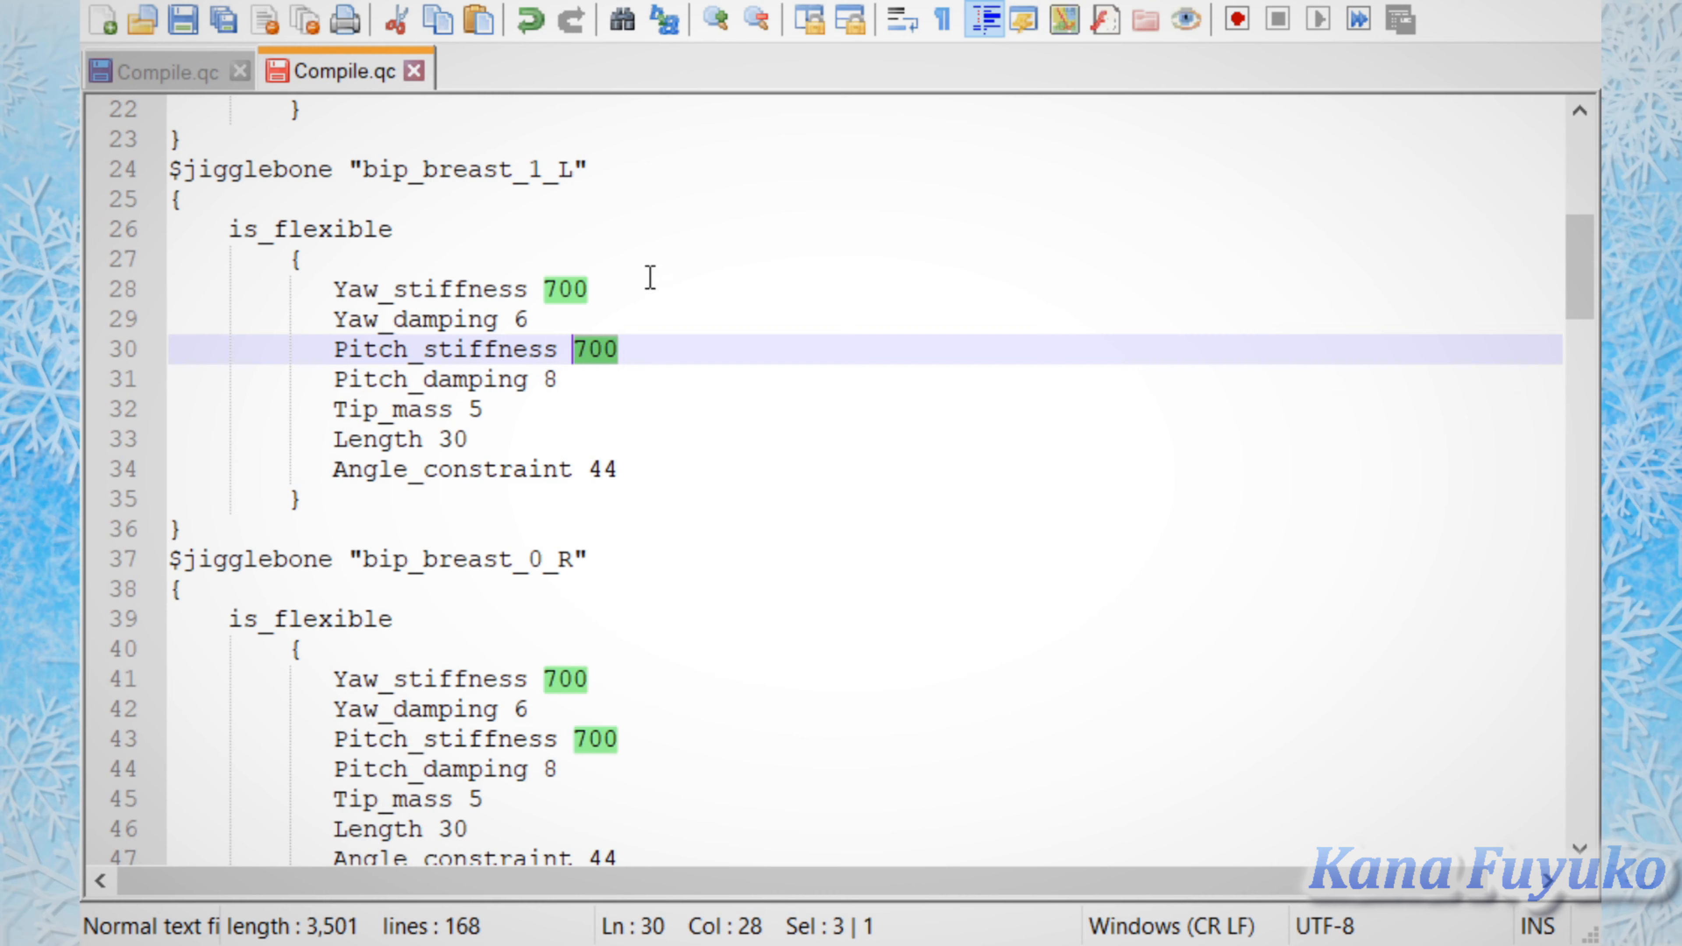
{"action": "left_click", "coordinate": [803, 412]}
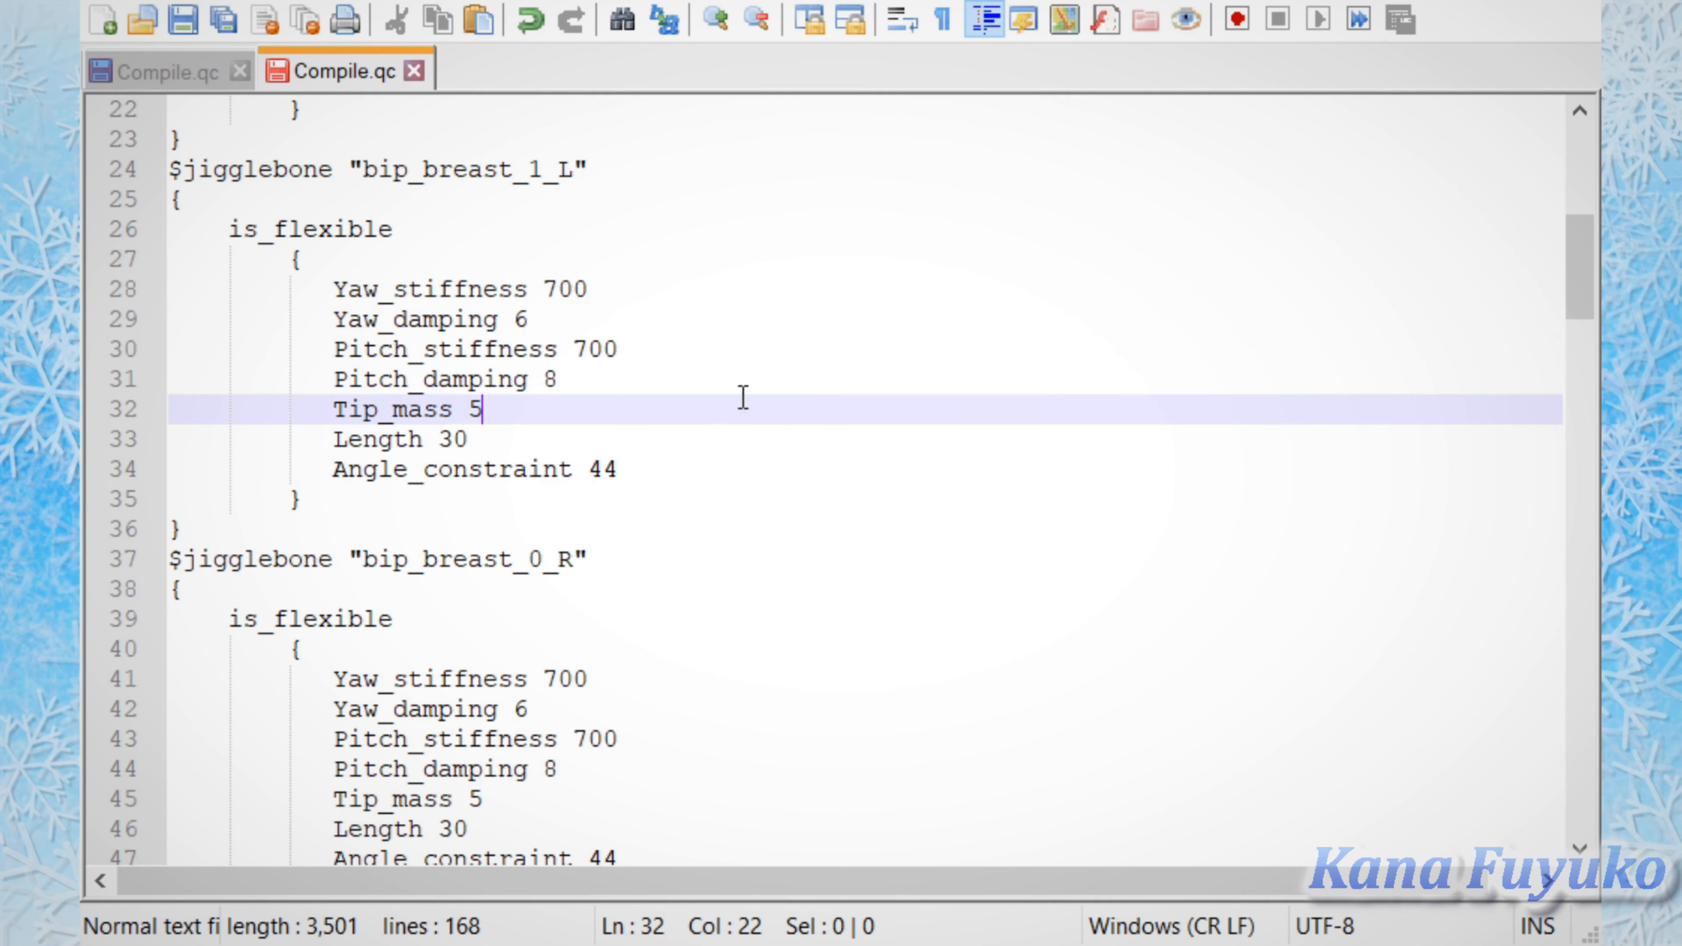
{"action": "left_click_drag", "start_coordinate": [661, 343], "coordinate": [573, 349]}
{"action": "left_click", "coordinate": [735, 339]}
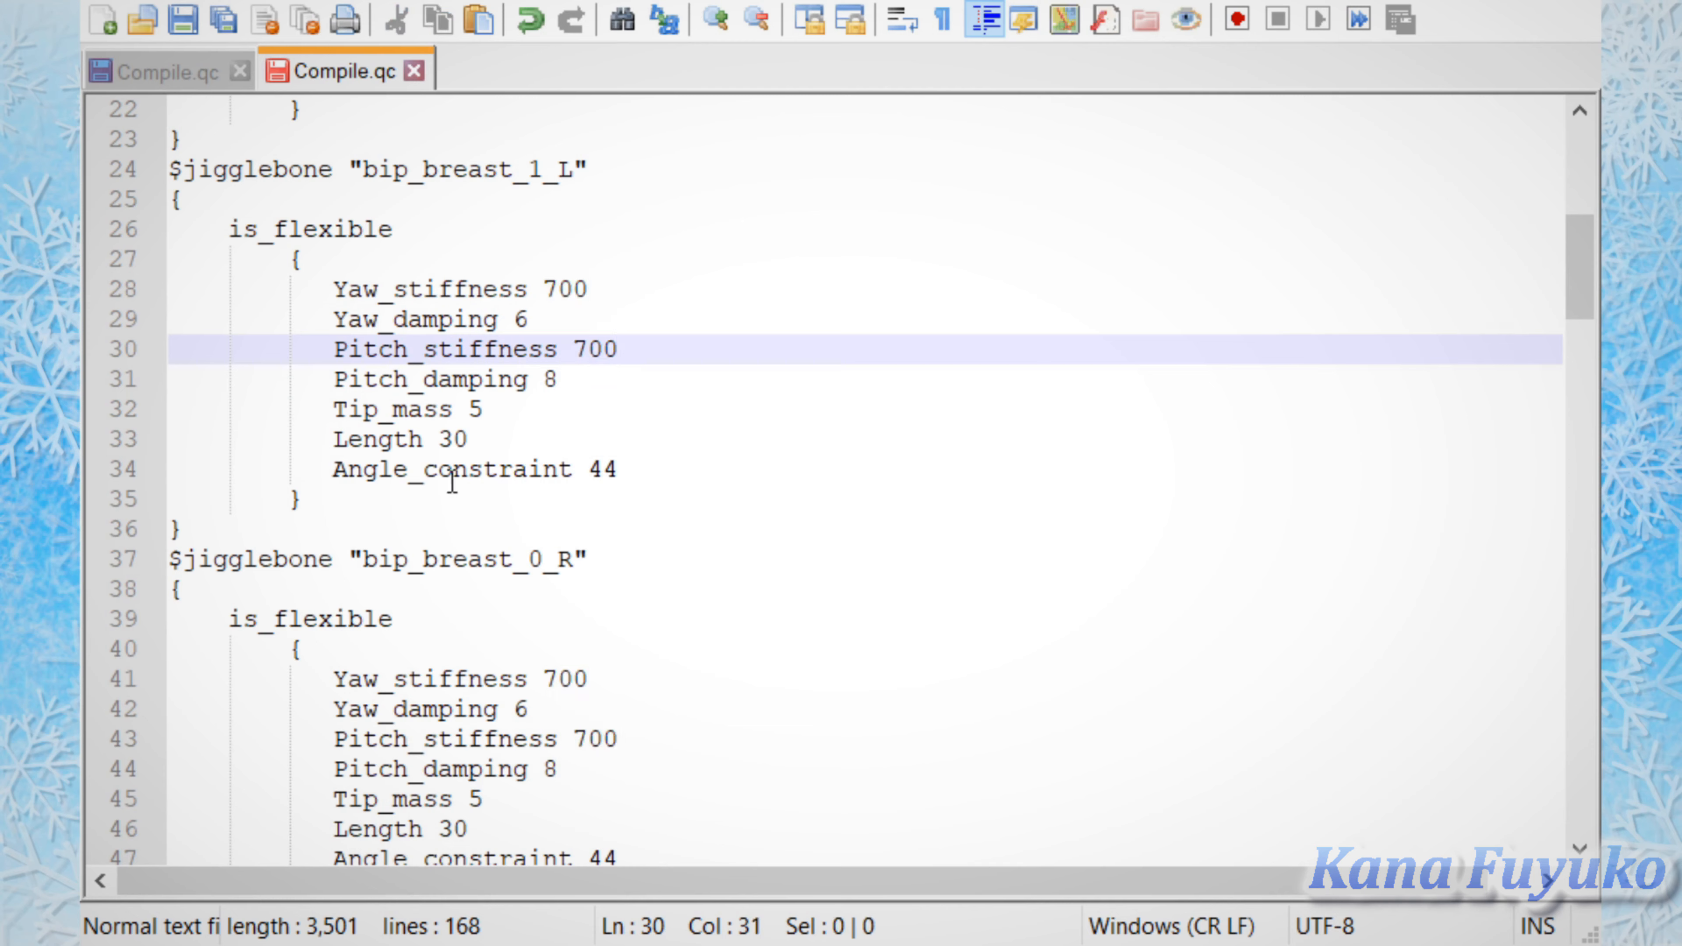
{"action": "left_click_drag", "start_coordinate": [314, 528], "coordinate": [223, 528]}
Step: Try duplicating the whole $jigglebone "bip_side_hair_L" block directly below the original
{"action": "scroll", "coordinate": [1068, 469], "scroll_direction": "down", "scroll_amount": 7}
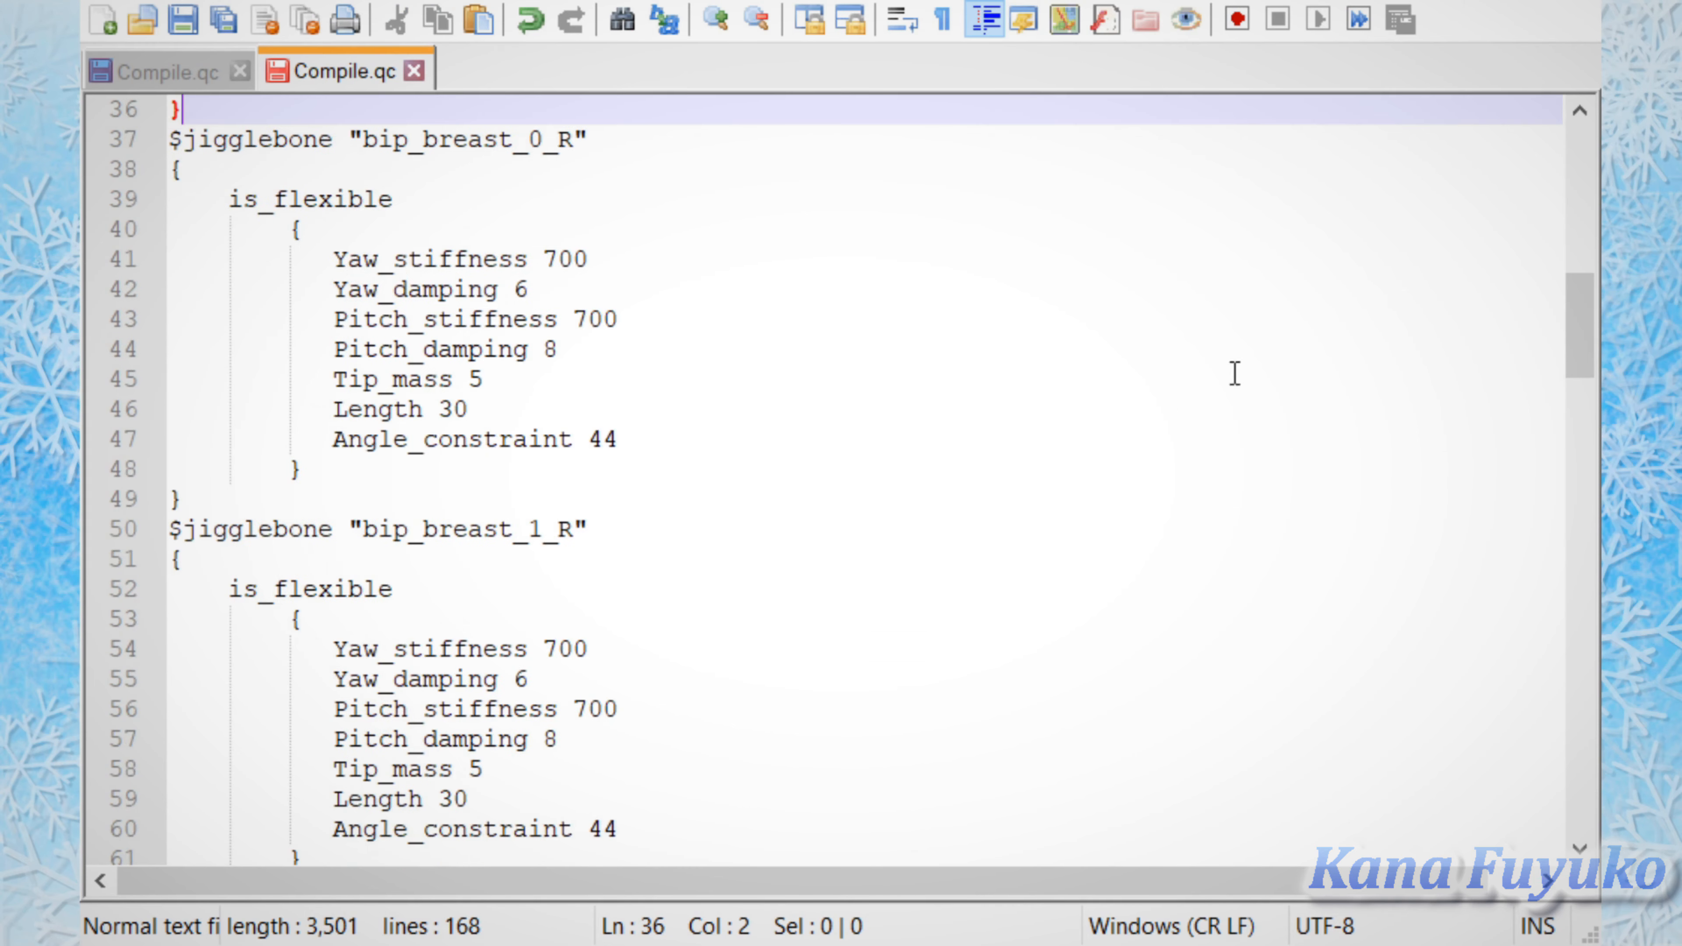
{"action": "left_click_drag", "start_coordinate": [1574, 315], "coordinate": [1577, 664]}
{"action": "left_click_drag", "start_coordinate": [221, 580], "coordinate": [120, 229]}
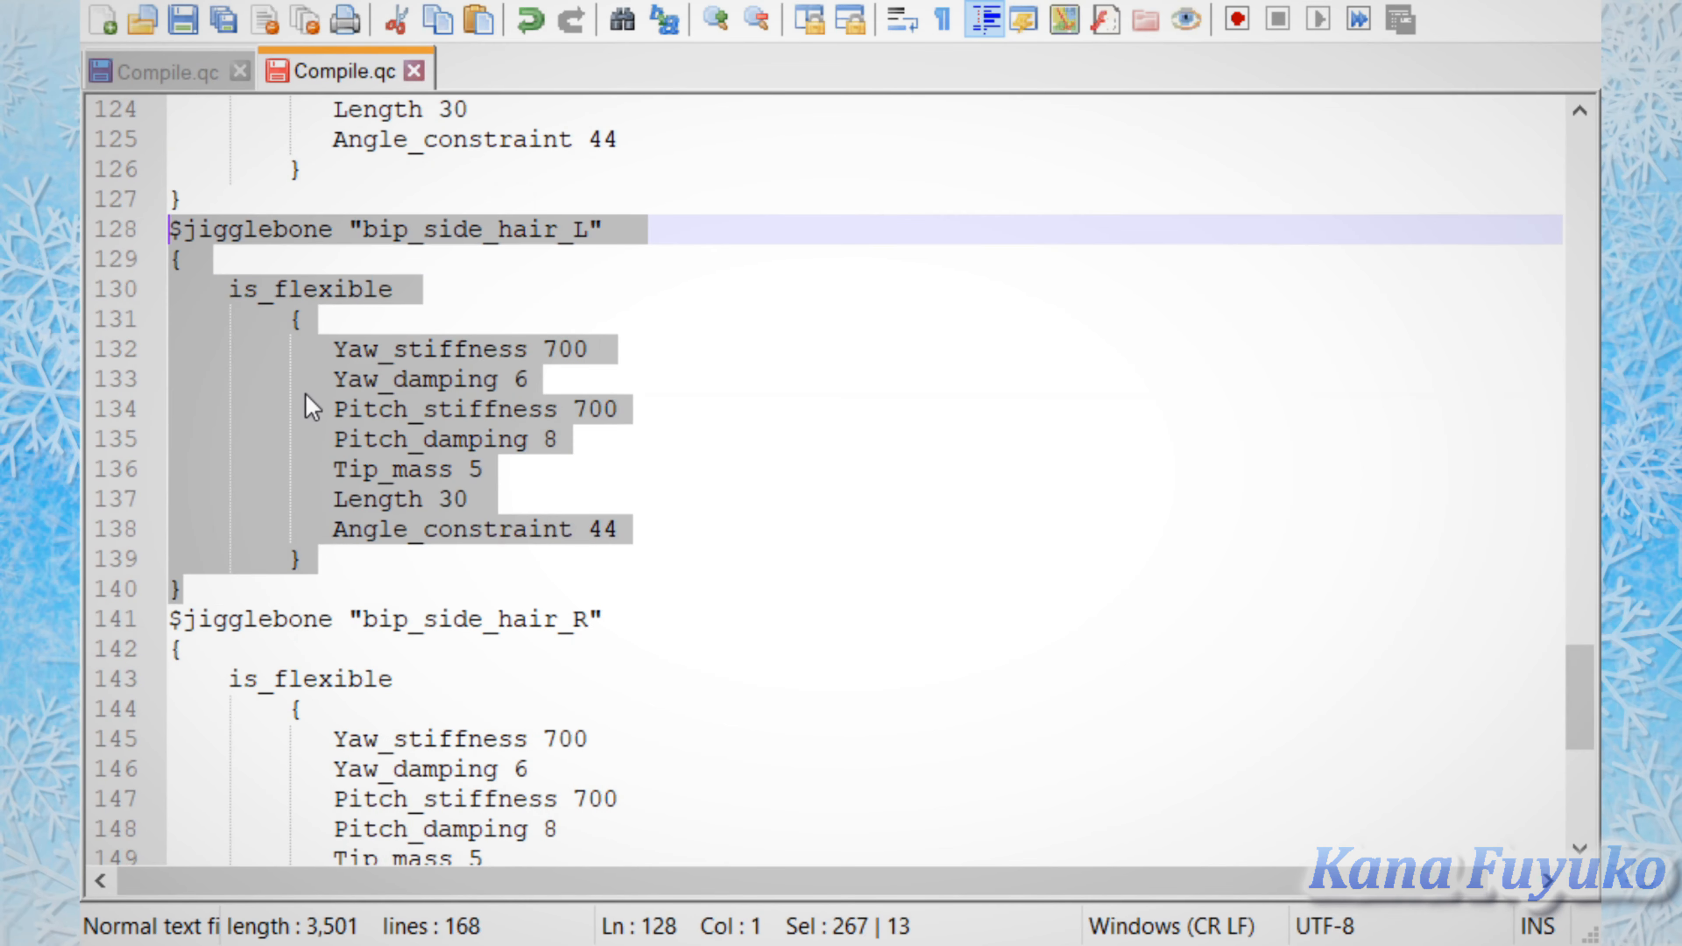
{"action": "left_click", "coordinate": [215, 600]}
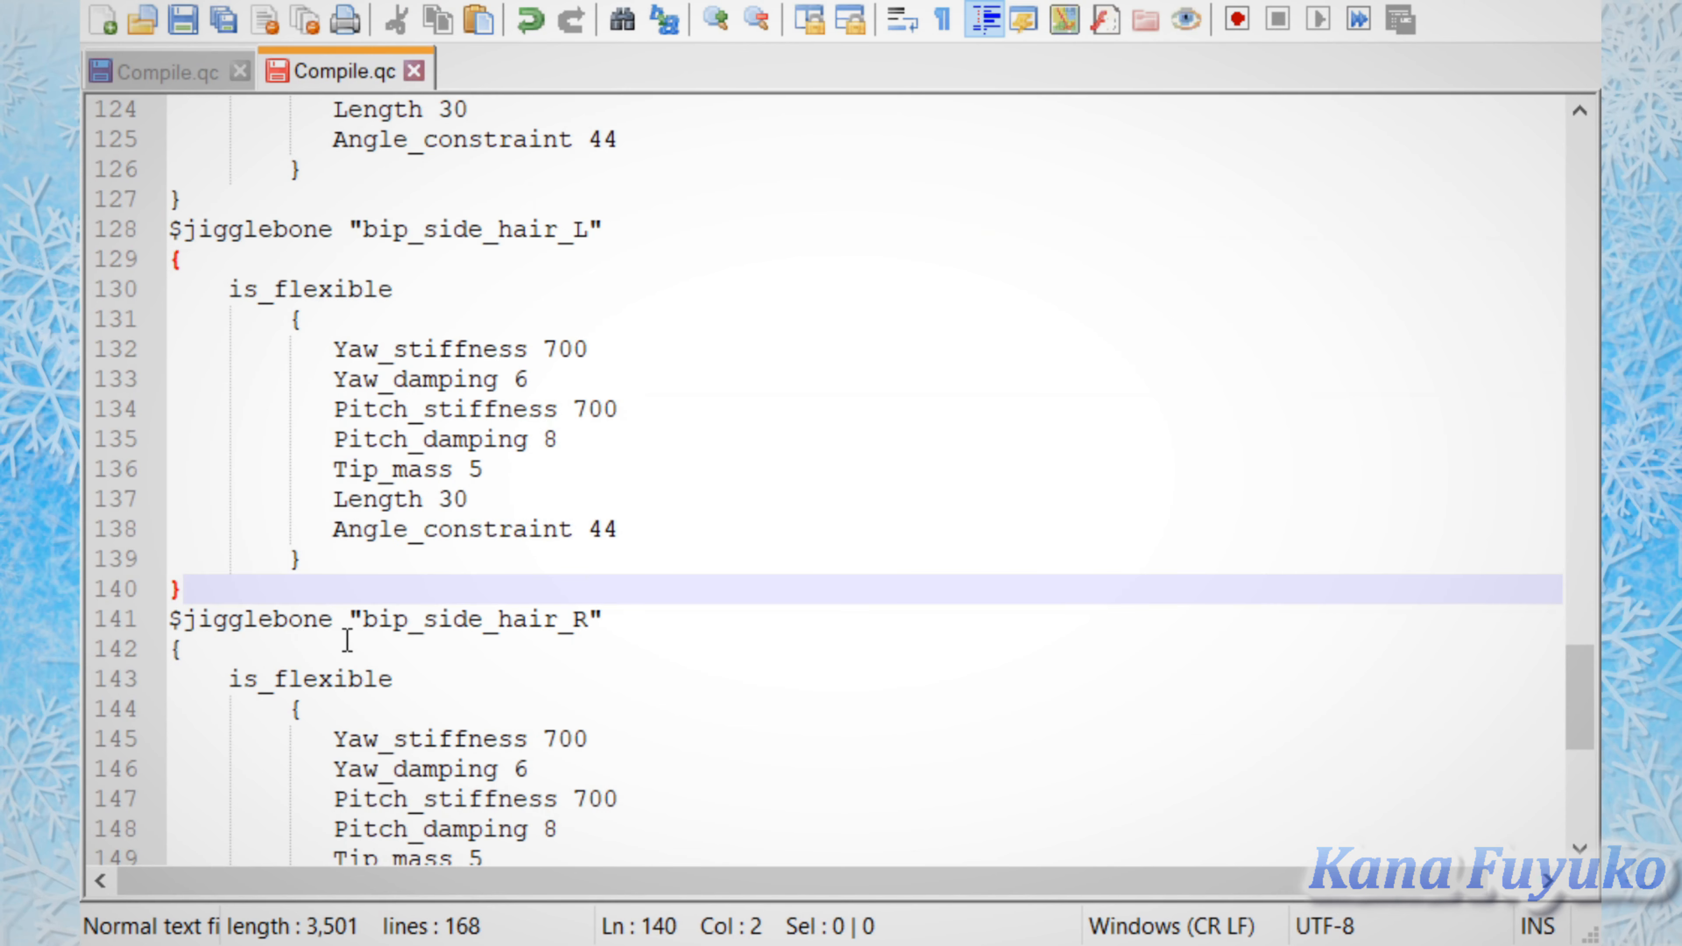
{"action": "key", "text": "Return"}
{"action": "type", "text": "$jigglebone \"bip_side_hair_L\" { \tis_flexible \t\t{ \t\t\tYaw_stiffness 700 \t\t\tYaw_damping 6 \t\t\tPitch_stiffness 700 \t\t\tPitch_damping 8 \t\t\tTip_mass 5 \t\t\tLength 30 \t\t\tAngle_constraint 44 \t\t} }"}
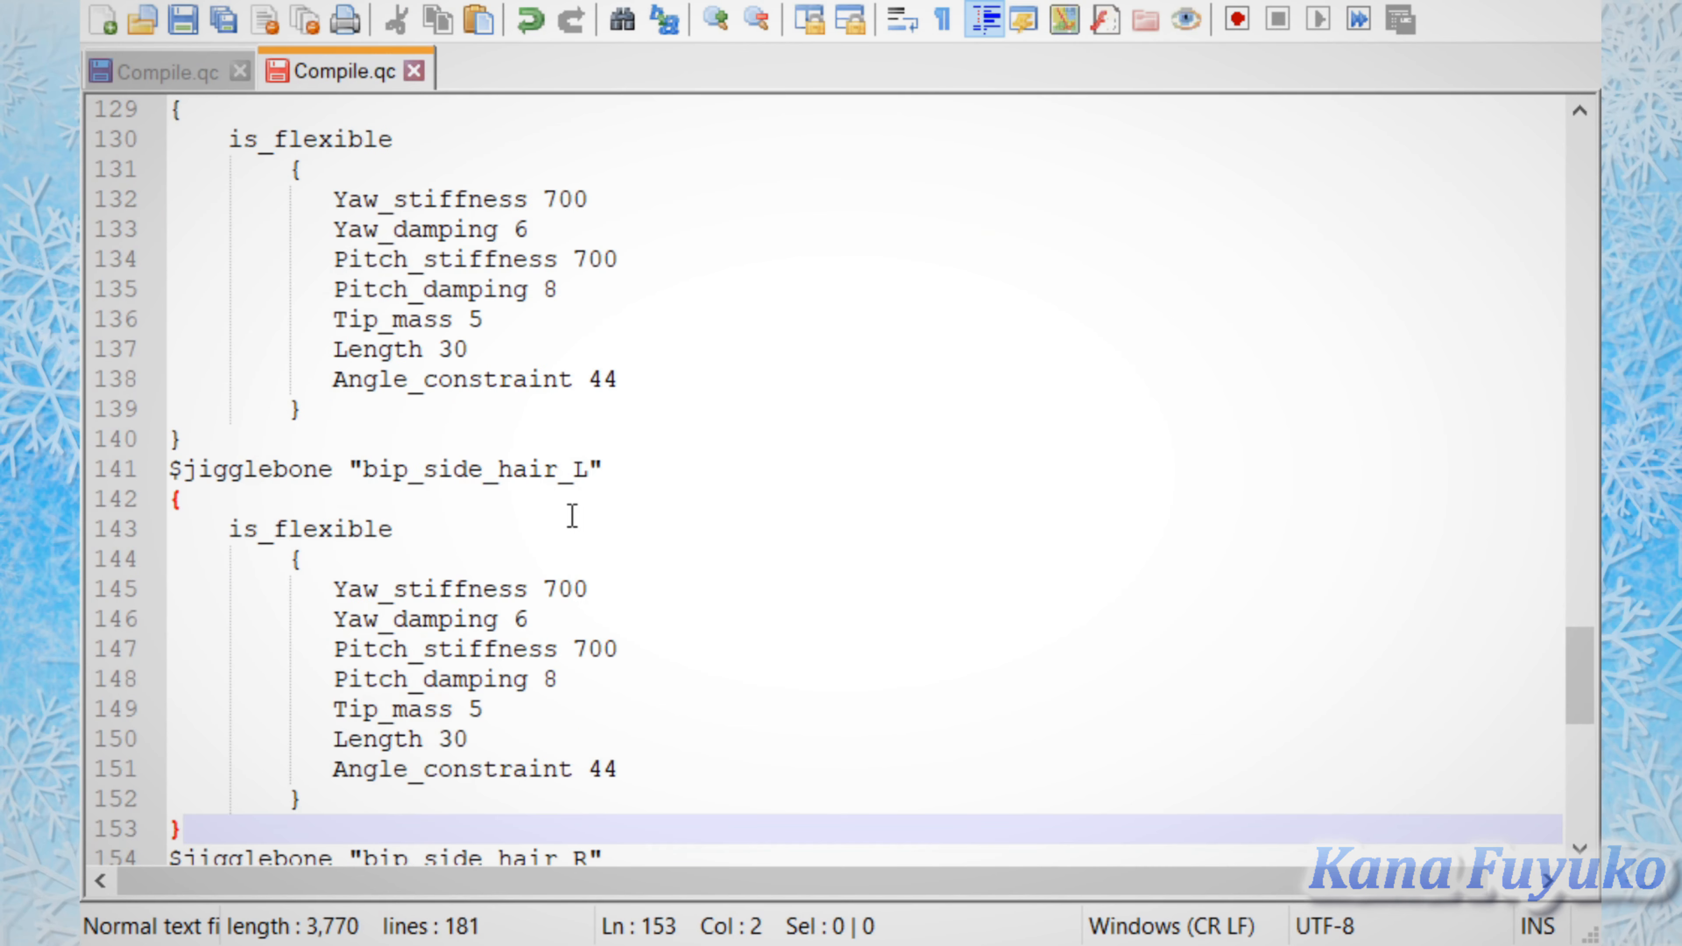
{"action": "key", "text": "ctrl+z"}
{"action": "key", "text": "ctrl+z"}
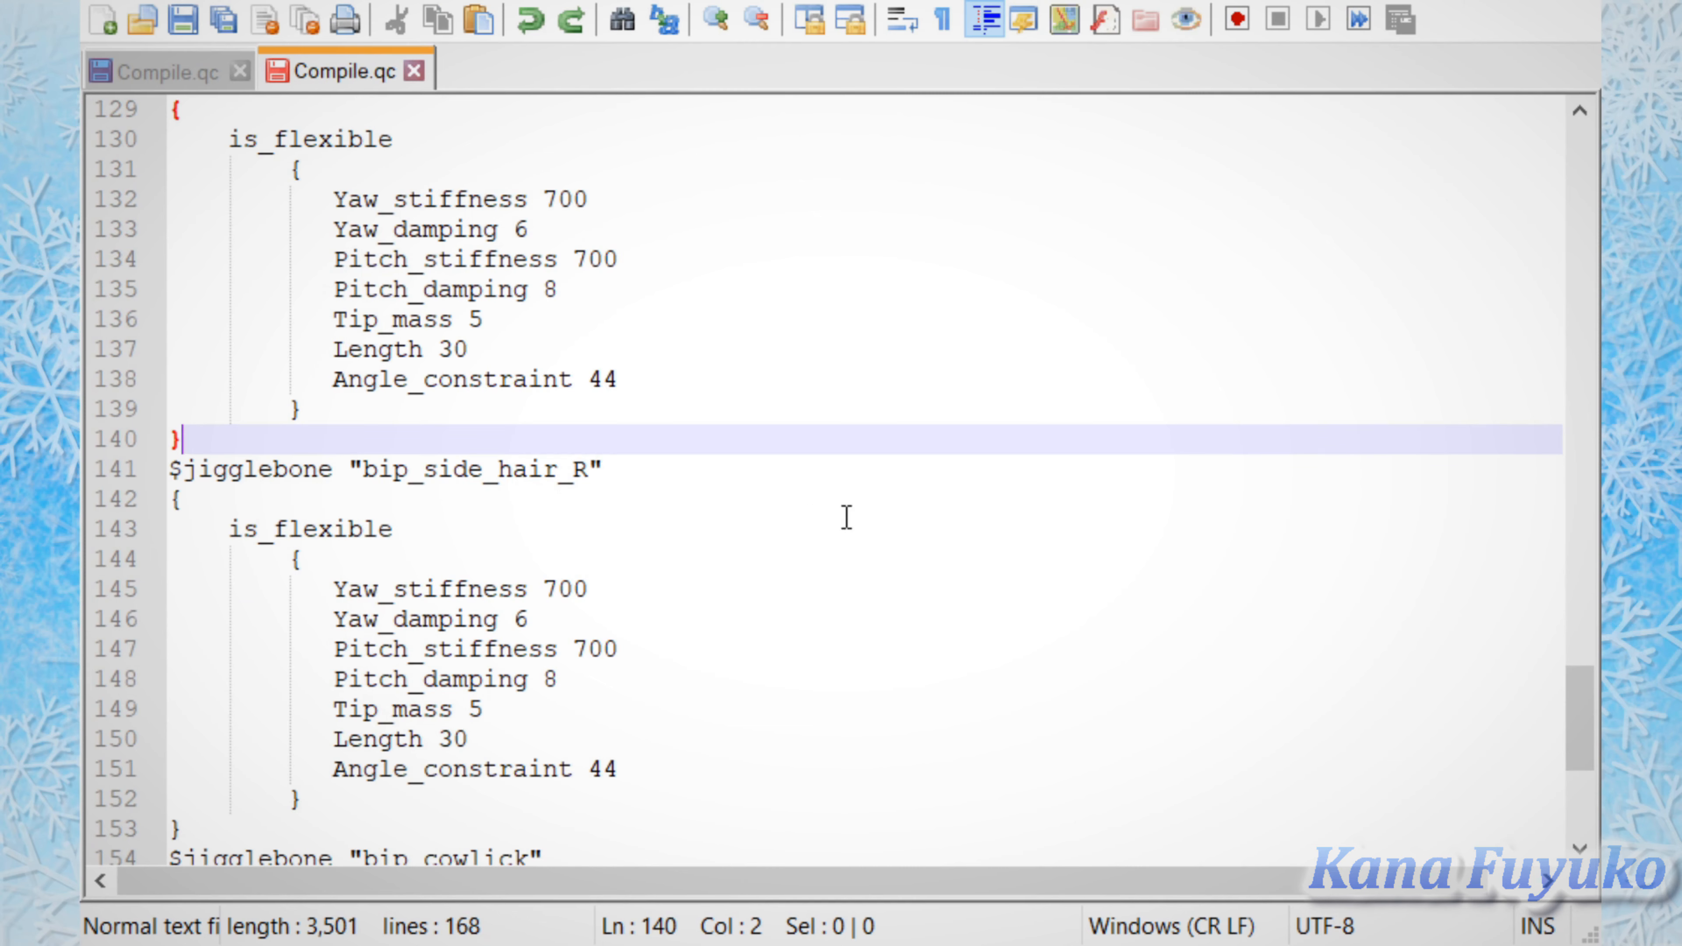
Step: Examine the $jigglebone "bip_side_hair_R" block, highlighting its bone name and checking its inner and outer braces
{"action": "scroll", "coordinate": [846, 517], "scroll_direction": "down", "scroll_amount": 3}
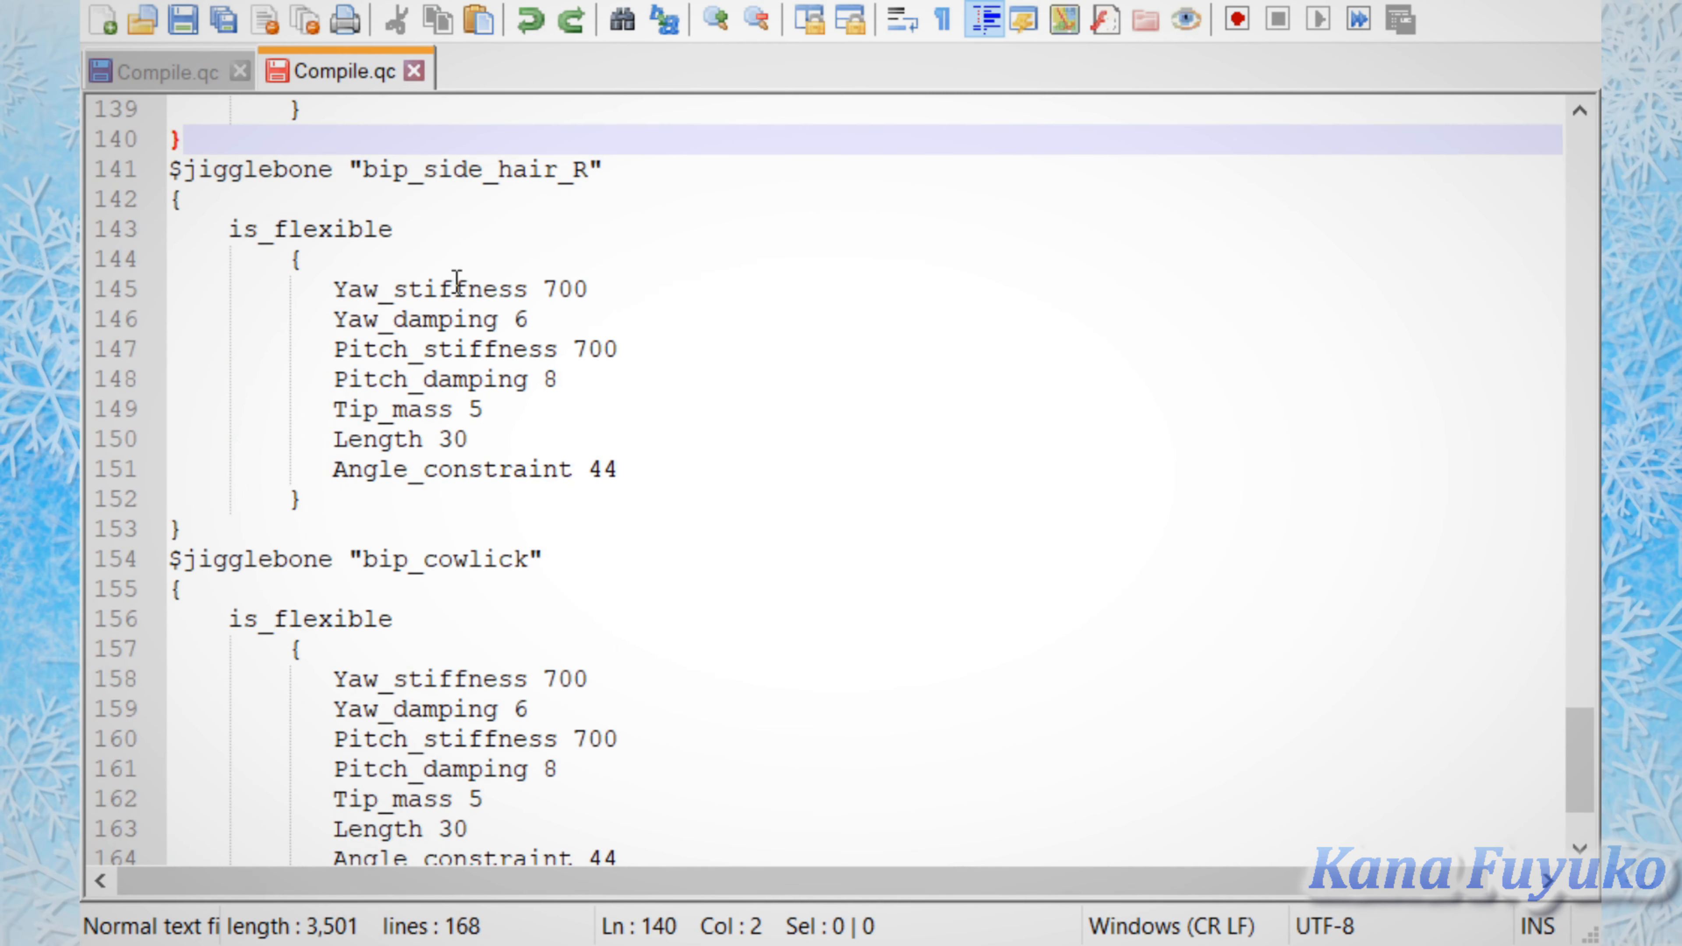
{"action": "left_click_drag", "start_coordinate": [588, 170], "coordinate": [449, 159]}
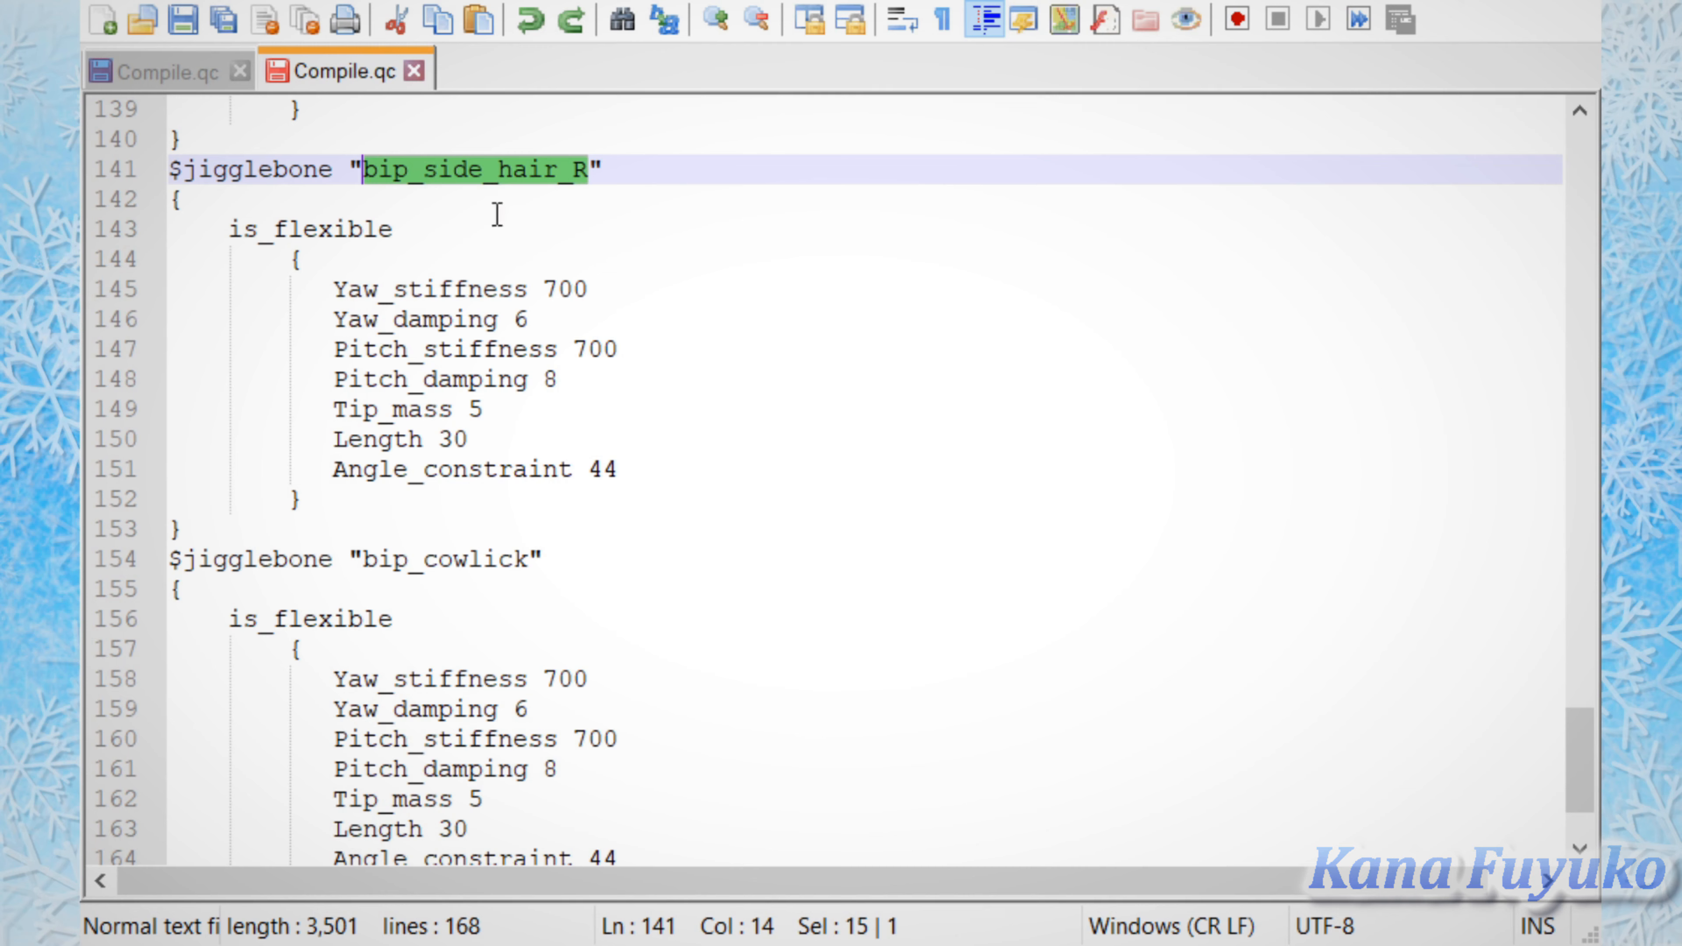
{"action": "left_click", "coordinate": [316, 498]}
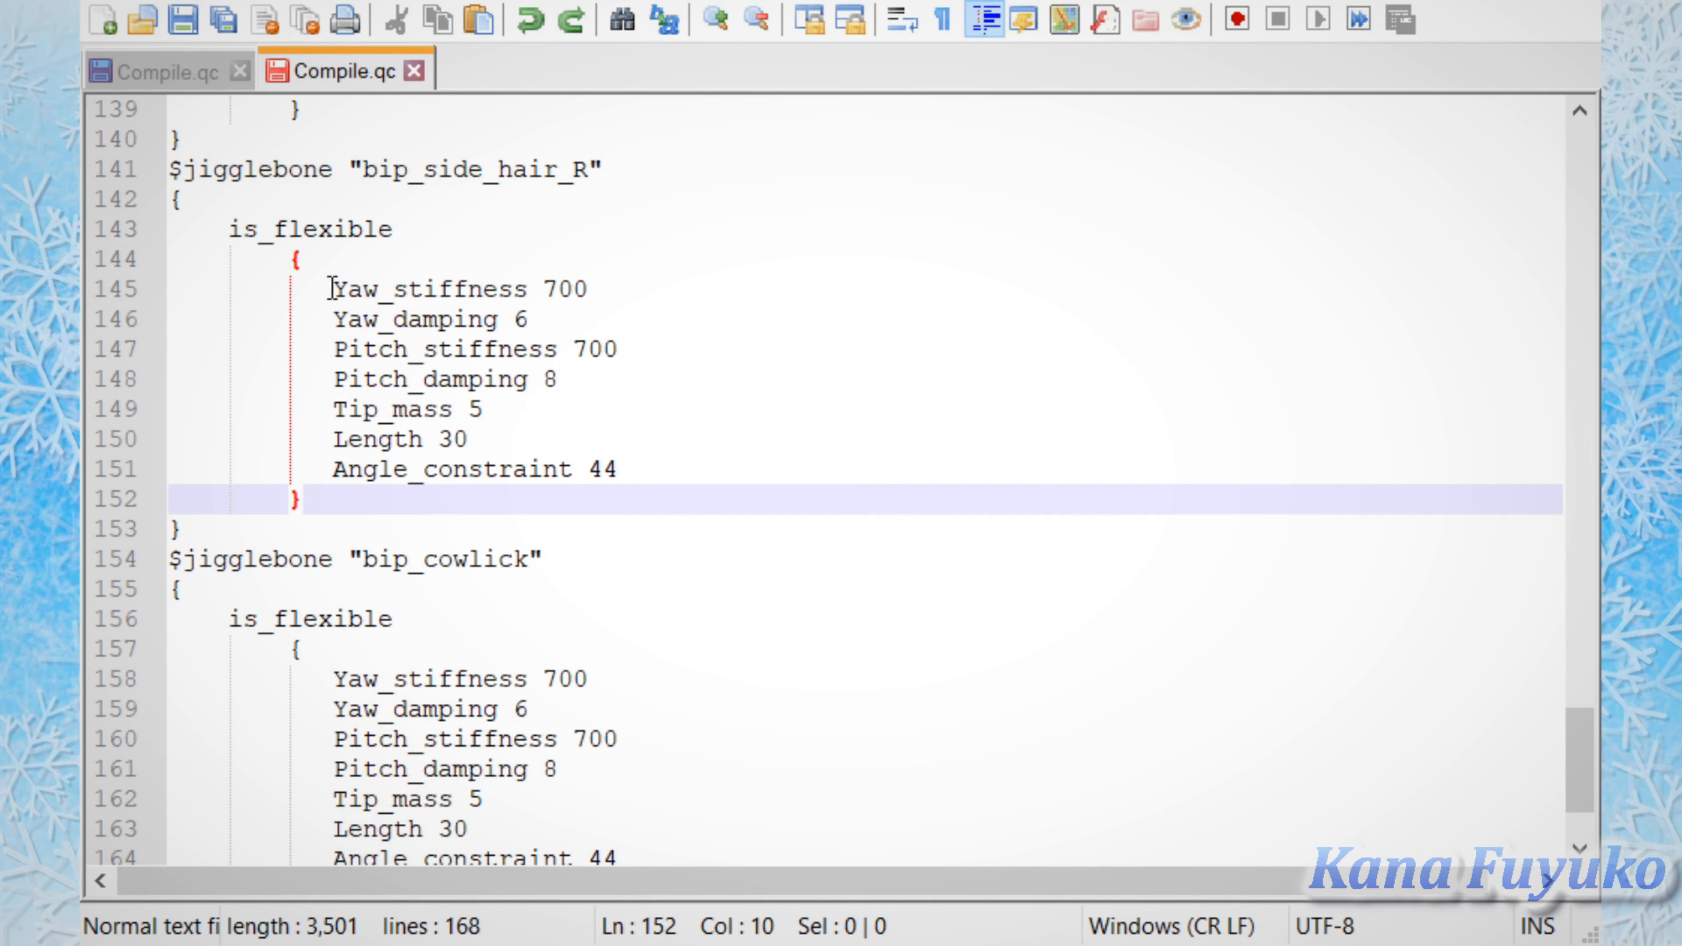
{"action": "left_click", "coordinate": [333, 258]}
{"action": "left_click", "coordinate": [271, 195]}
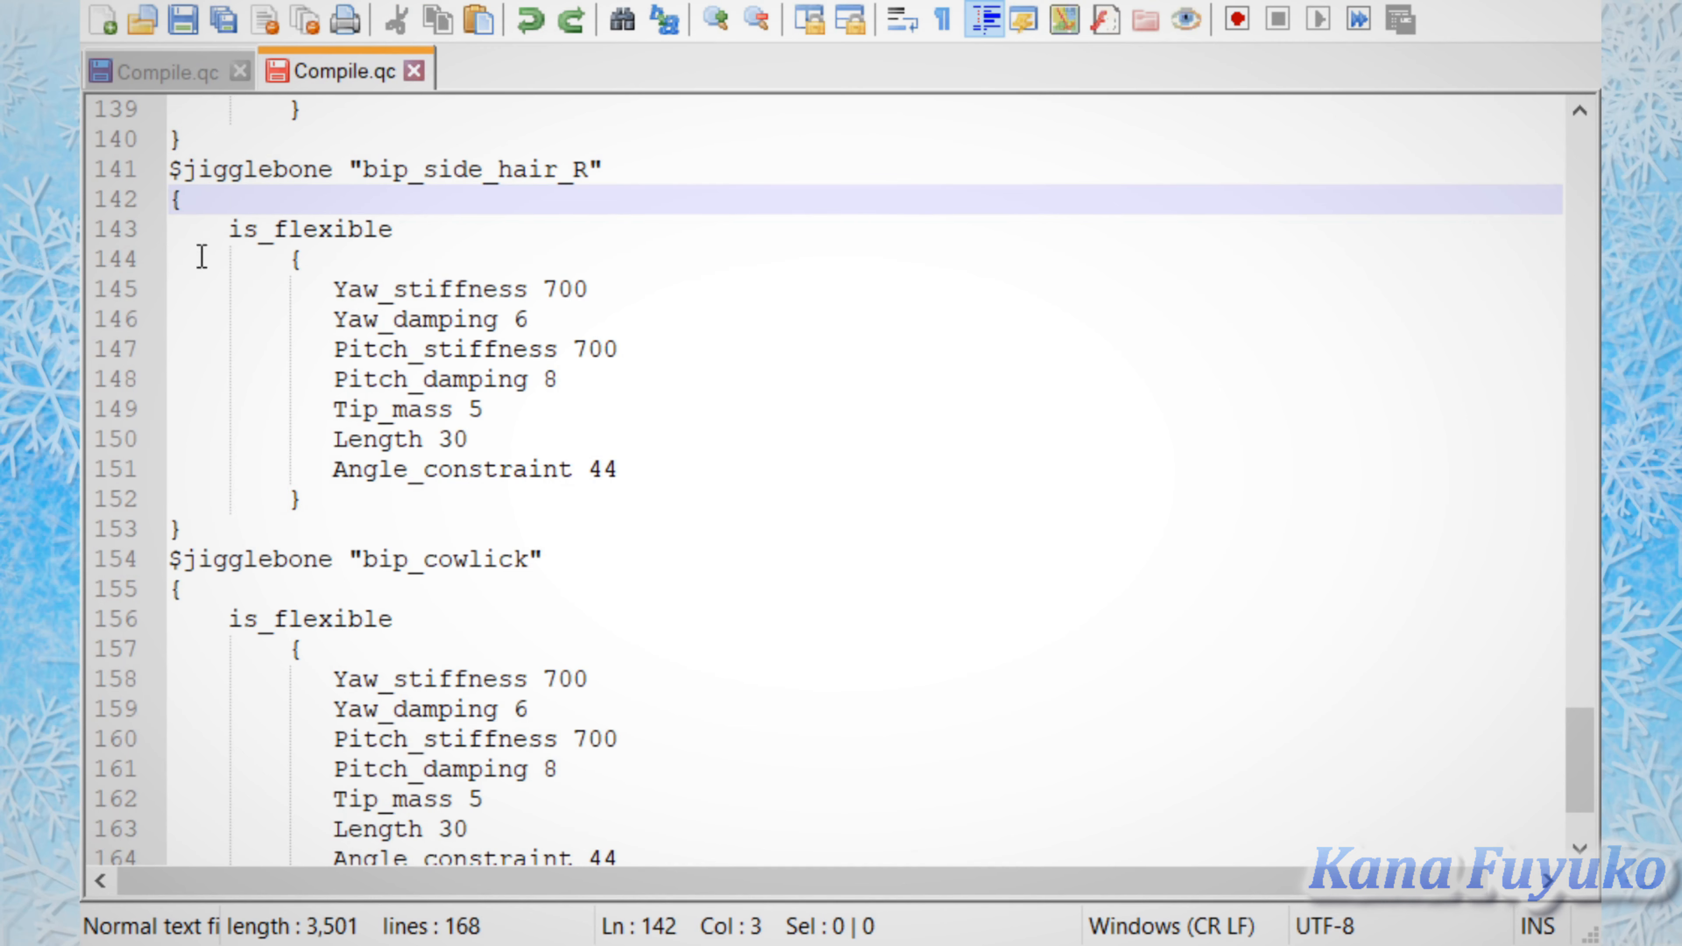
{"action": "left_click", "coordinate": [216, 530]}
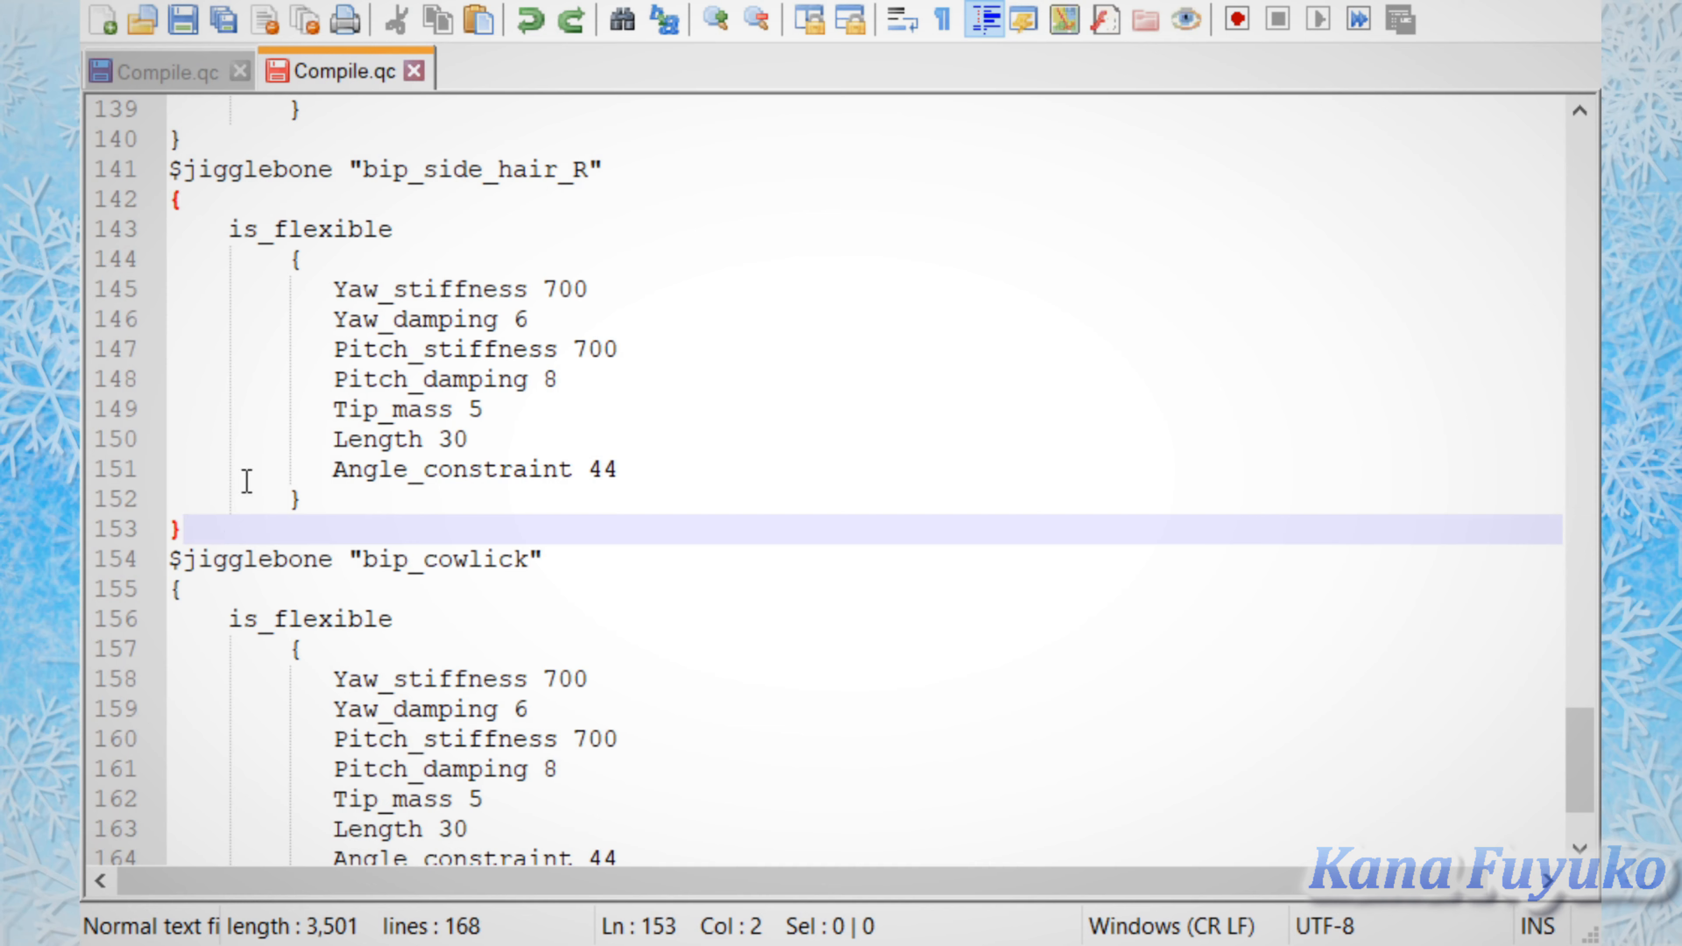
{"action": "scroll", "coordinate": [1031, 520], "scroll_direction": "down", "scroll_amount": 3}
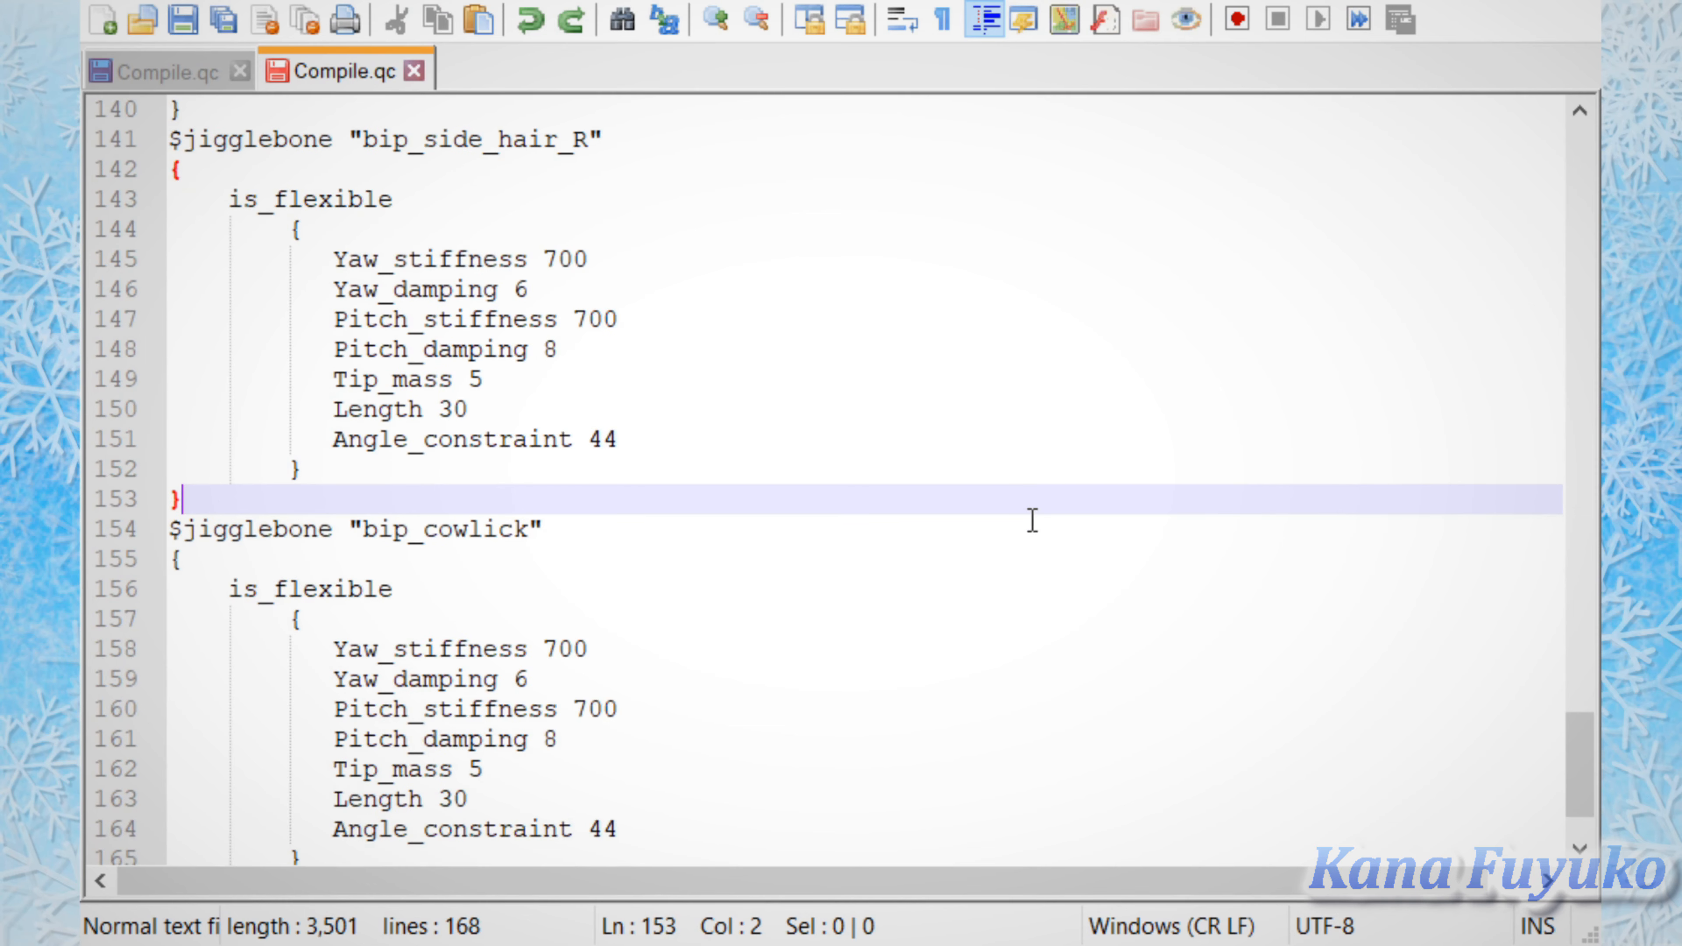
Step: Examine the $sequence "idle" line at the end of the script, highlighting its DMX file reference and fps setting
{"action": "scroll", "coordinate": [602, 566], "scroll_direction": "down", "scroll_amount": 2}
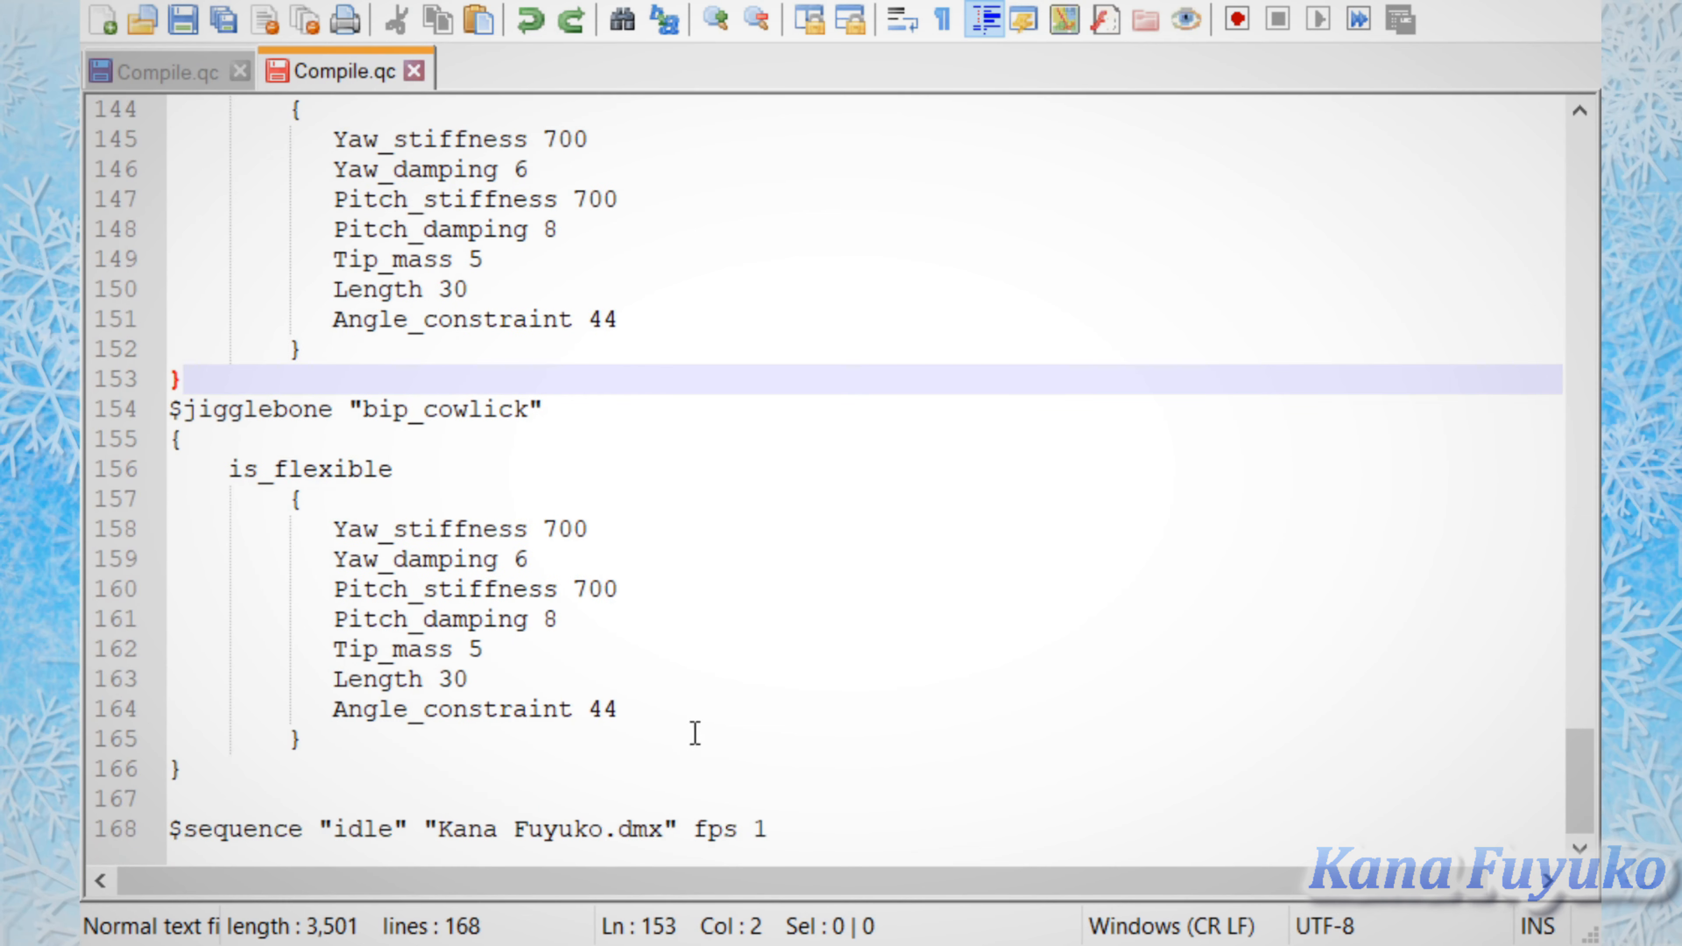
{"action": "left_click_drag", "start_coordinate": [819, 836], "coordinate": [404, 839]}
{"action": "left_click", "coordinate": [243, 849]}
{"action": "left_click", "coordinate": [129, 838]}
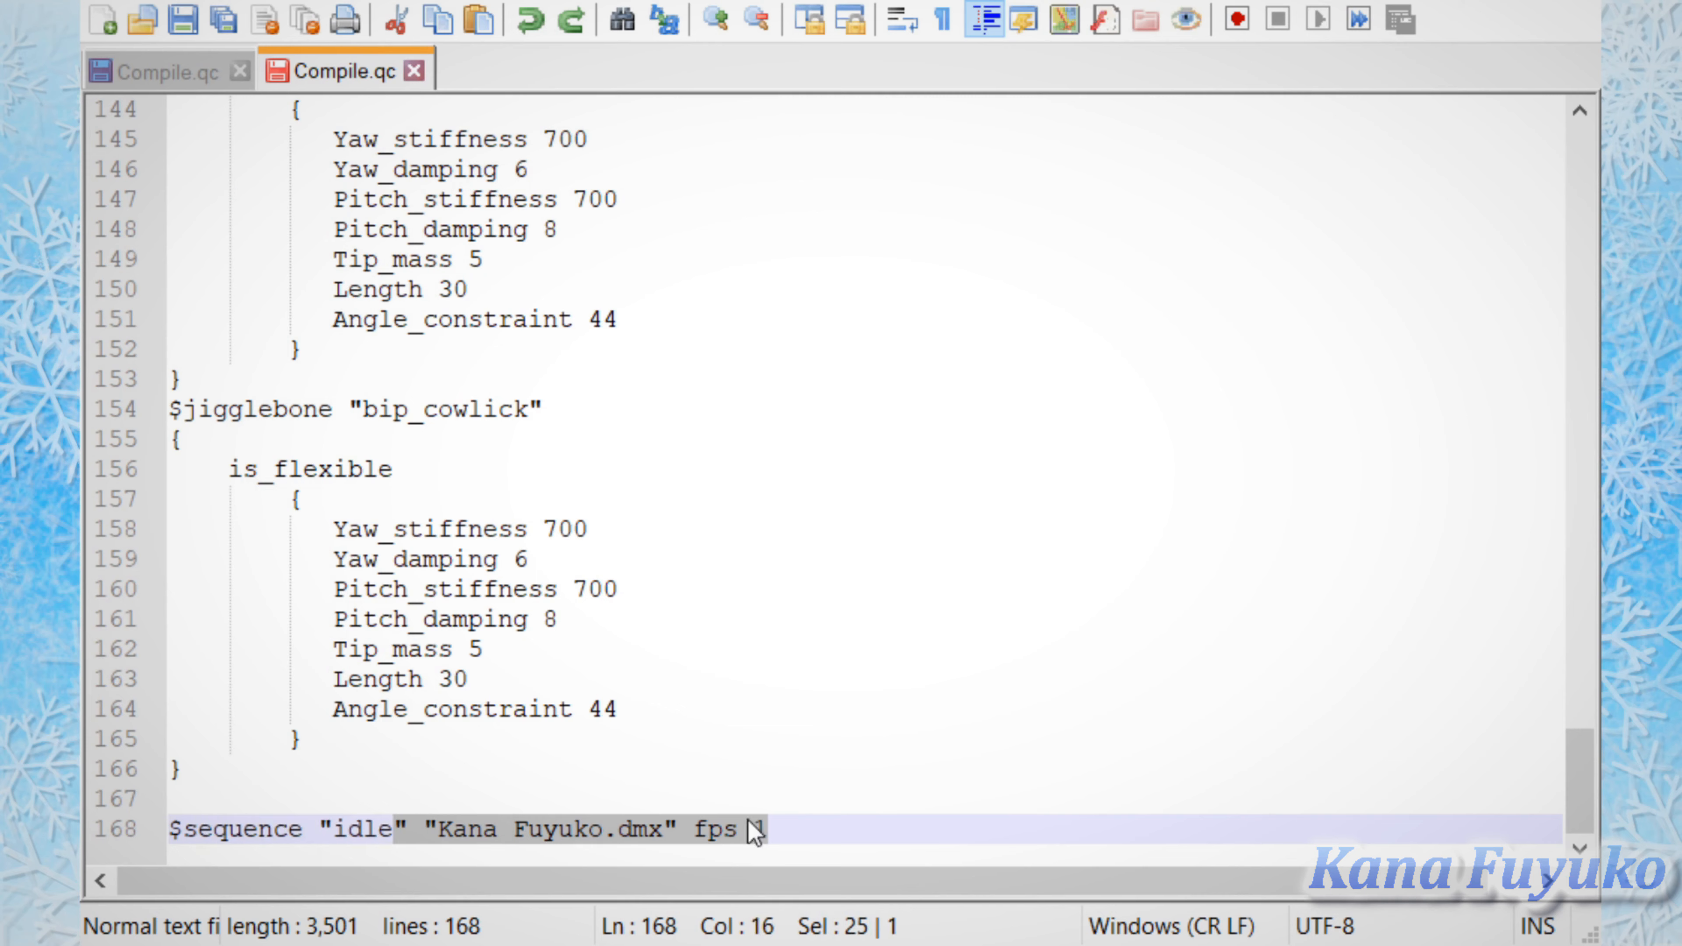
{"action": "left_click", "coordinate": [859, 821]}
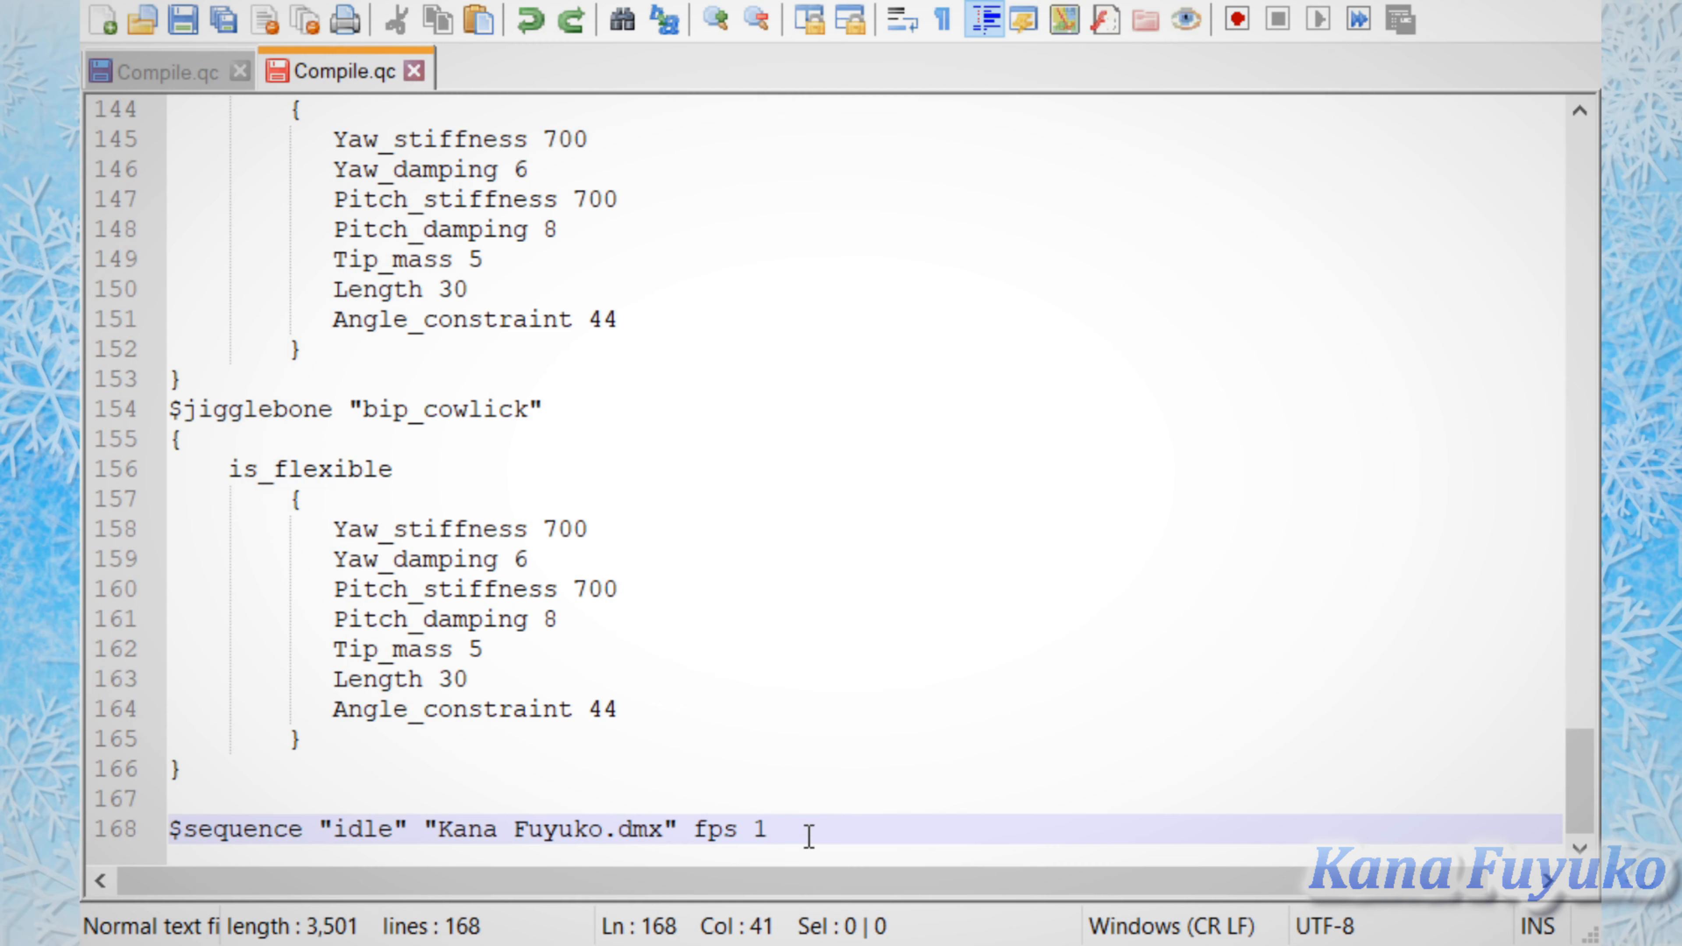
{"action": "left_click_drag", "start_coordinate": [801, 838], "coordinate": [692, 828]}
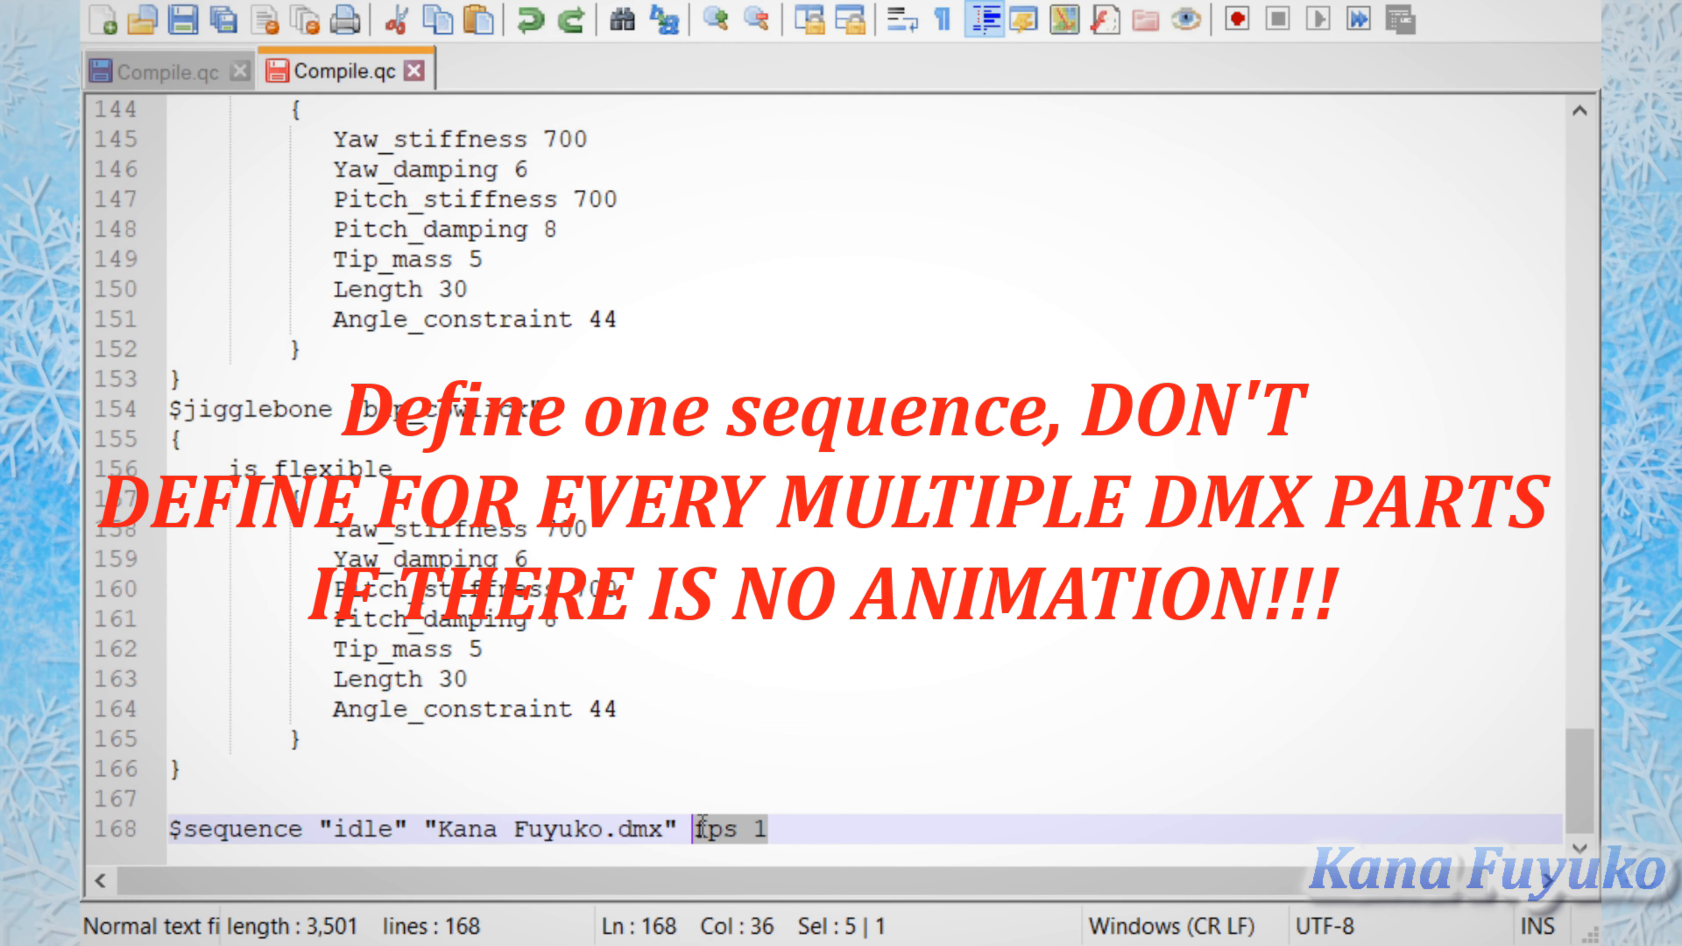
{"action": "left_click", "coordinate": [819, 838]}
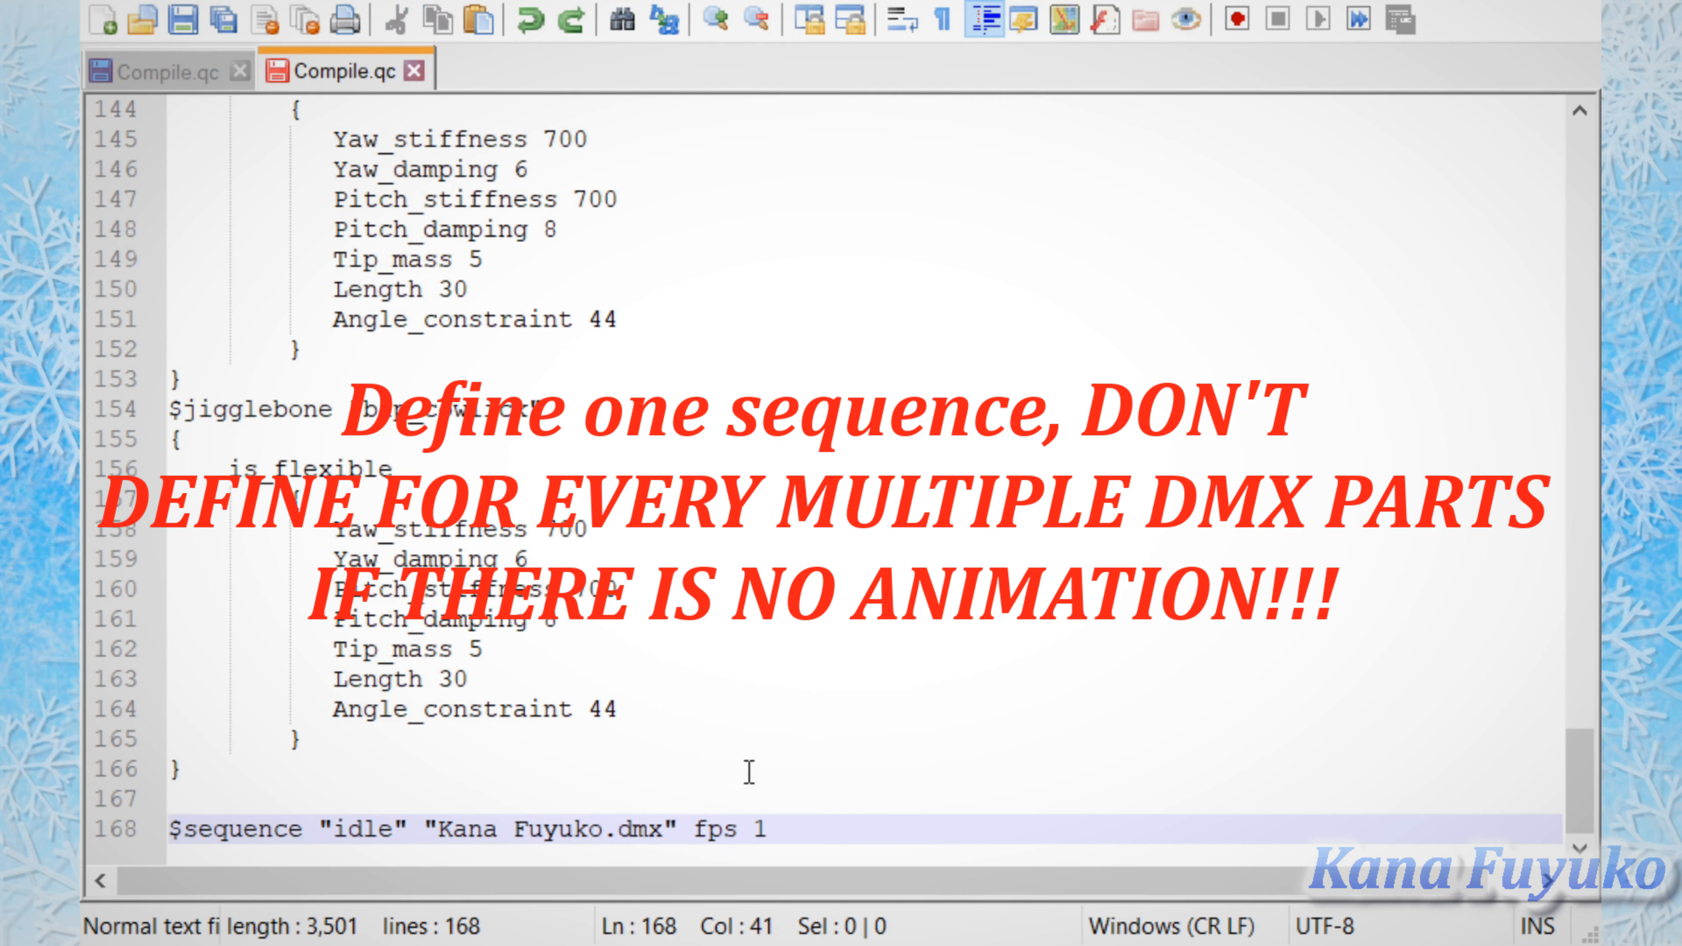
Step: Try an fps value of 600 in the $sequence "idle" line and set it back to 1
{"action": "double_click", "coordinate": [761, 829]}
{"action": "type", "text": "60000"}
{"action": "key", "text": "BackSpace"}
{"action": "key", "text": "BackSpace"}
{"action": "key", "text": "BackSpace"}
{"action": "key", "text": "BackSpace"}
{"action": "key", "text": "BackSpace"}
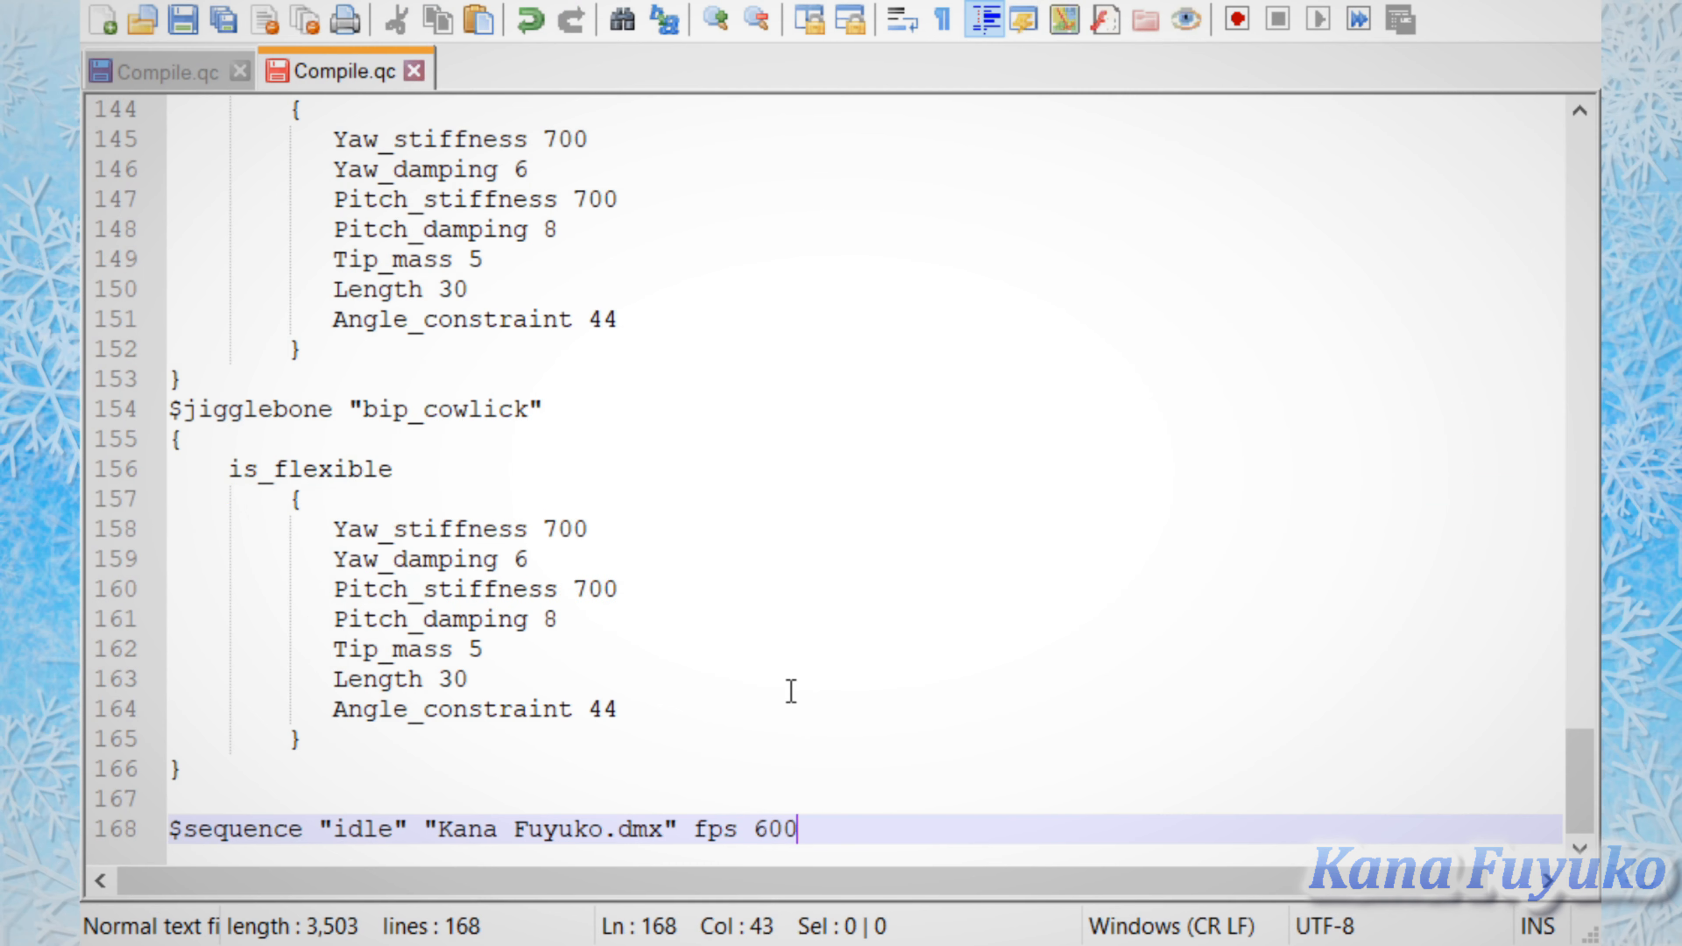
{"action": "type", "text": "1"}
{"action": "mouse_move", "coordinate": [1581, 836]}
{"action": "left_mouse_down"}
{"action": "mouse_move", "coordinate": [1581, 765]}
{"action": "mouse_move", "coordinate": [1581, 836]}
{"action": "left_mouse_up"}
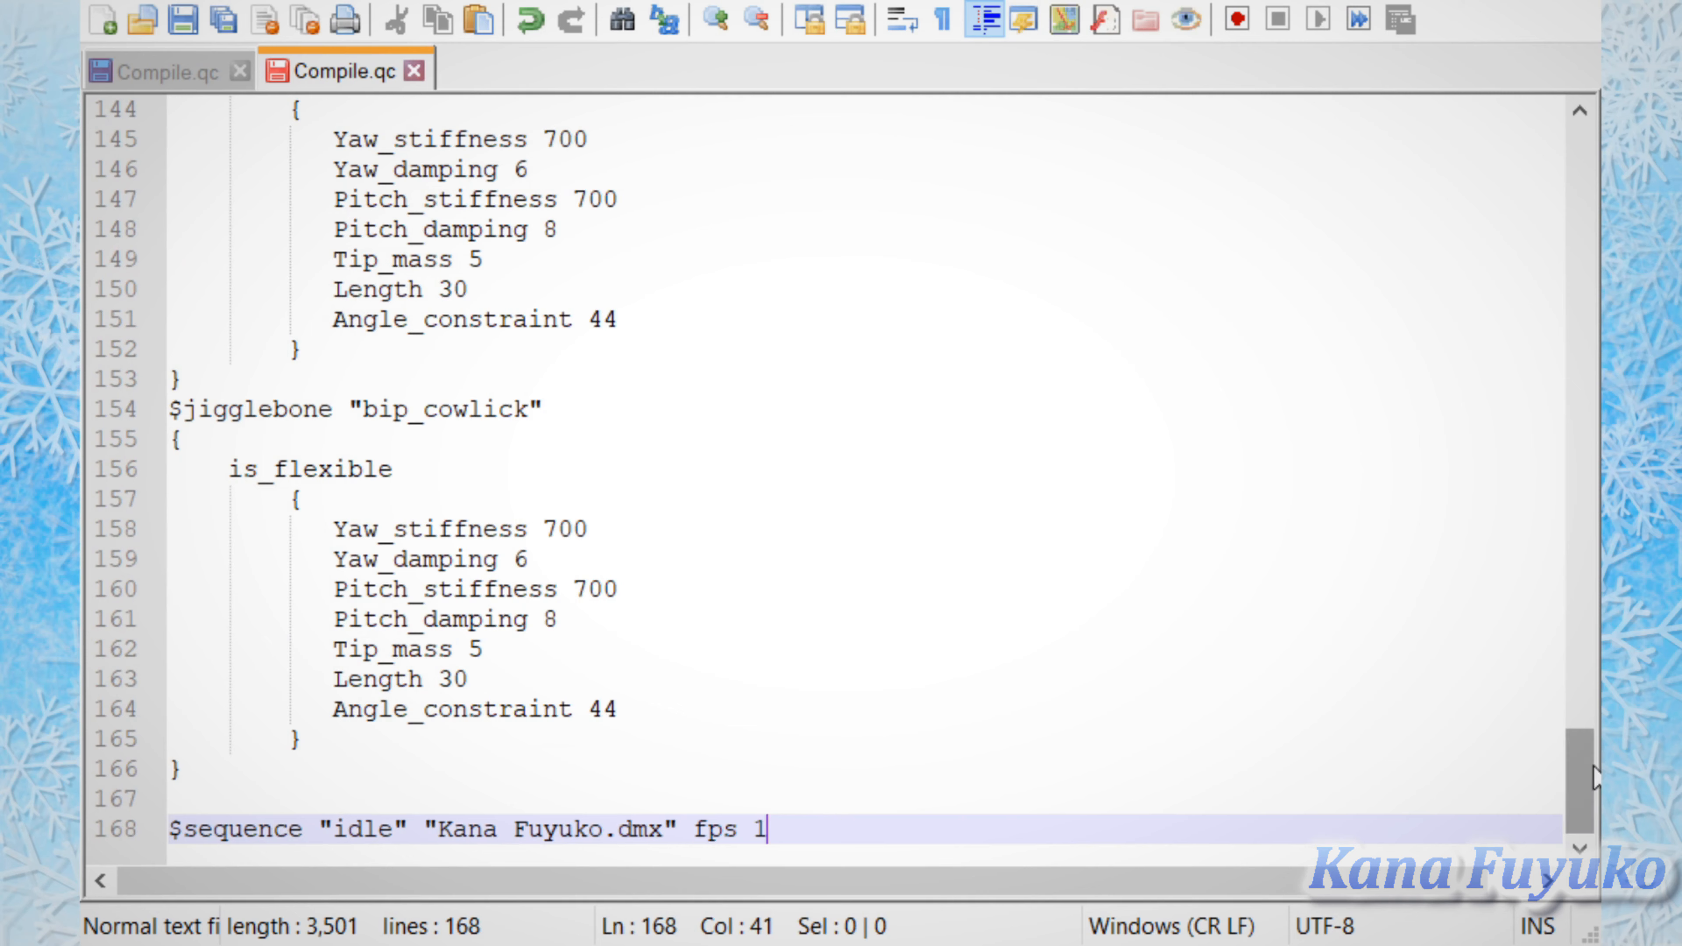
{"action": "left_click_drag", "start_coordinate": [1580, 780], "coordinate": [1574, 812]}
{"action": "left_click_drag", "start_coordinate": [770, 828], "coordinate": [1007, 828]}
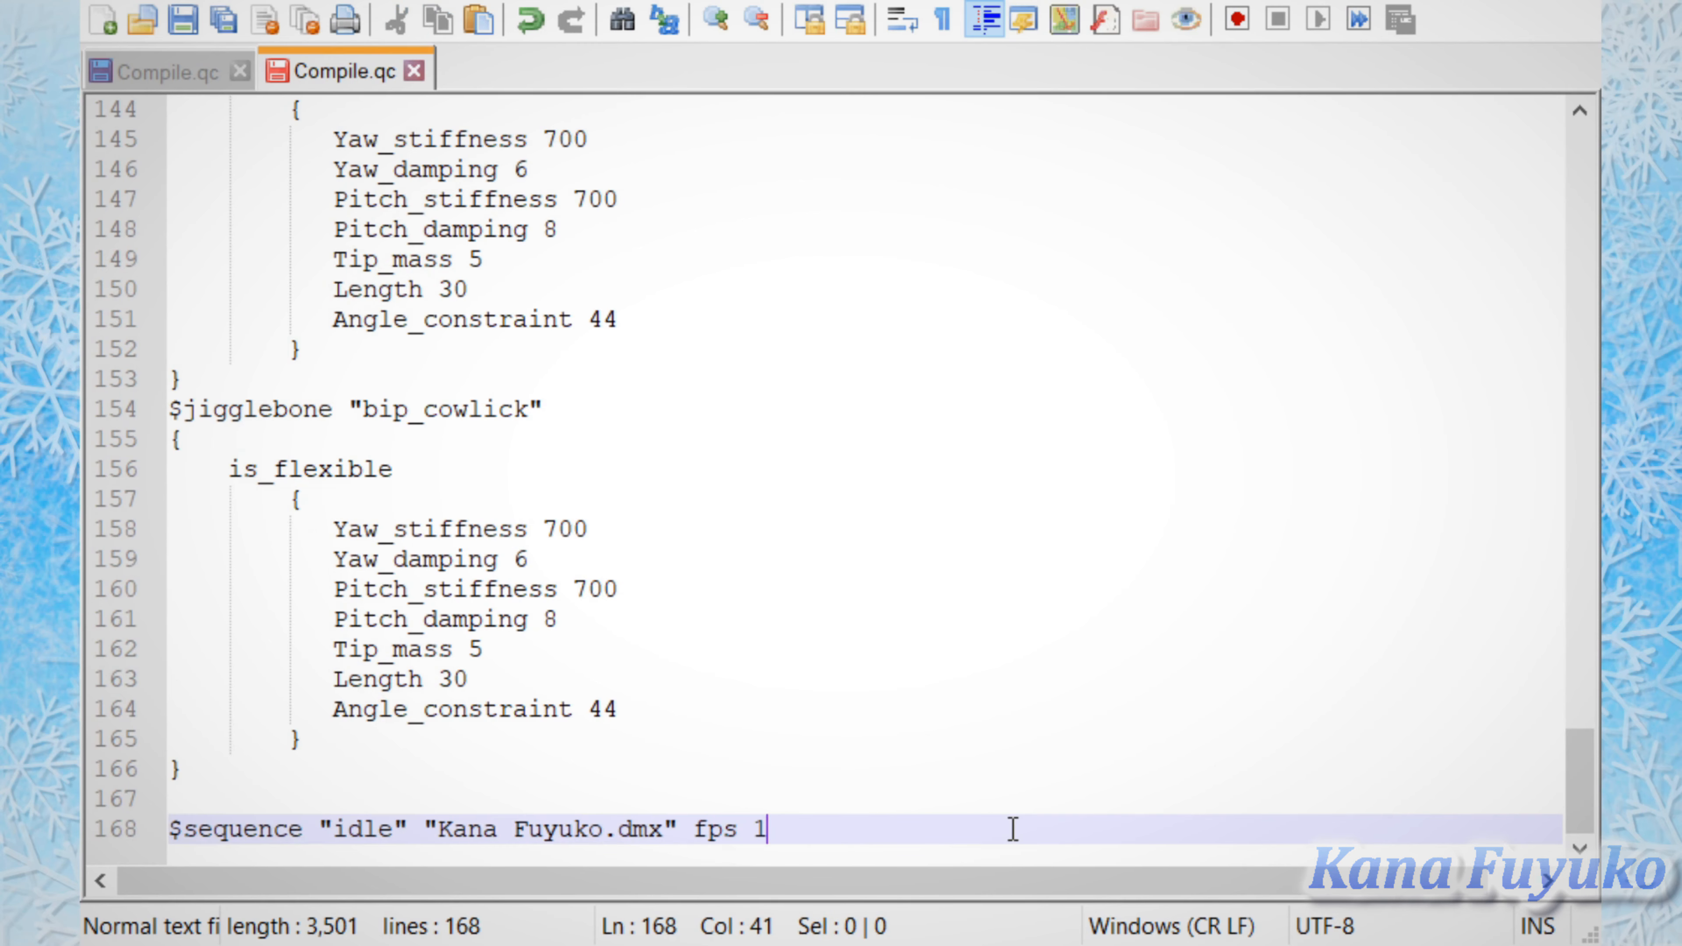
Step: Review the opening commands of the script, highlighting the folder path in the $model "body" line
{"action": "scroll", "coordinate": [1538, 795], "scroll_direction": "up", "scroll_amount": 20}
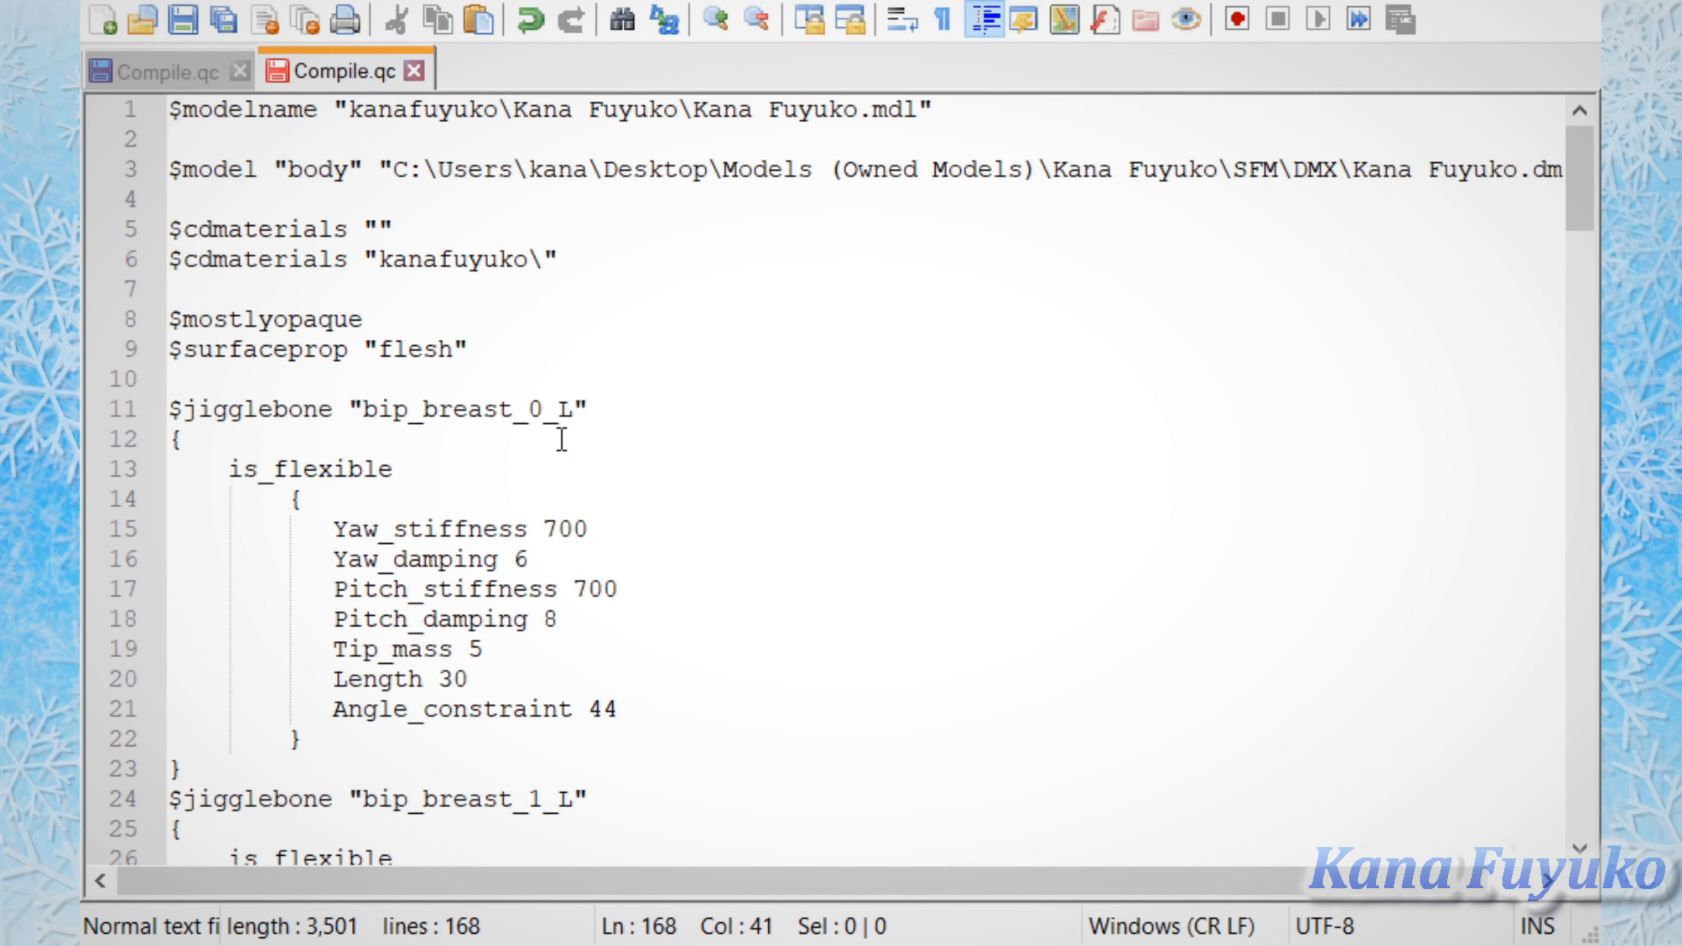
{"action": "left_click_drag", "start_coordinate": [1202, 169], "coordinate": [393, 170]}
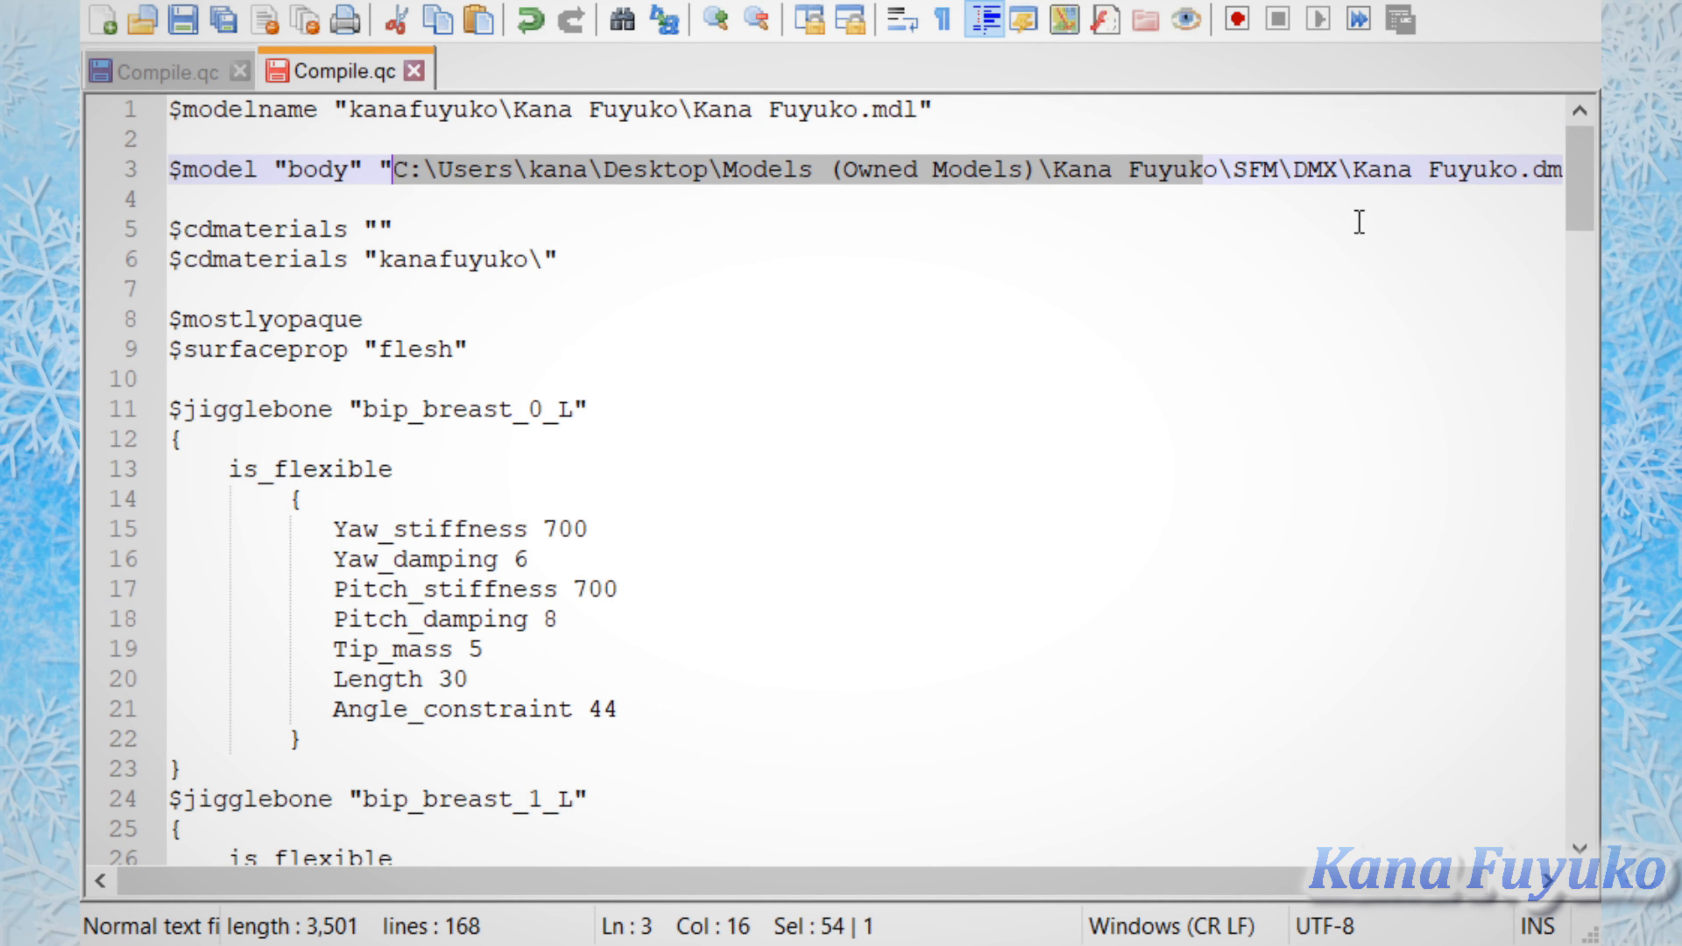
{"action": "left_click", "coordinate": [1198, 465]}
{"action": "left_click", "coordinate": [713, 378]}
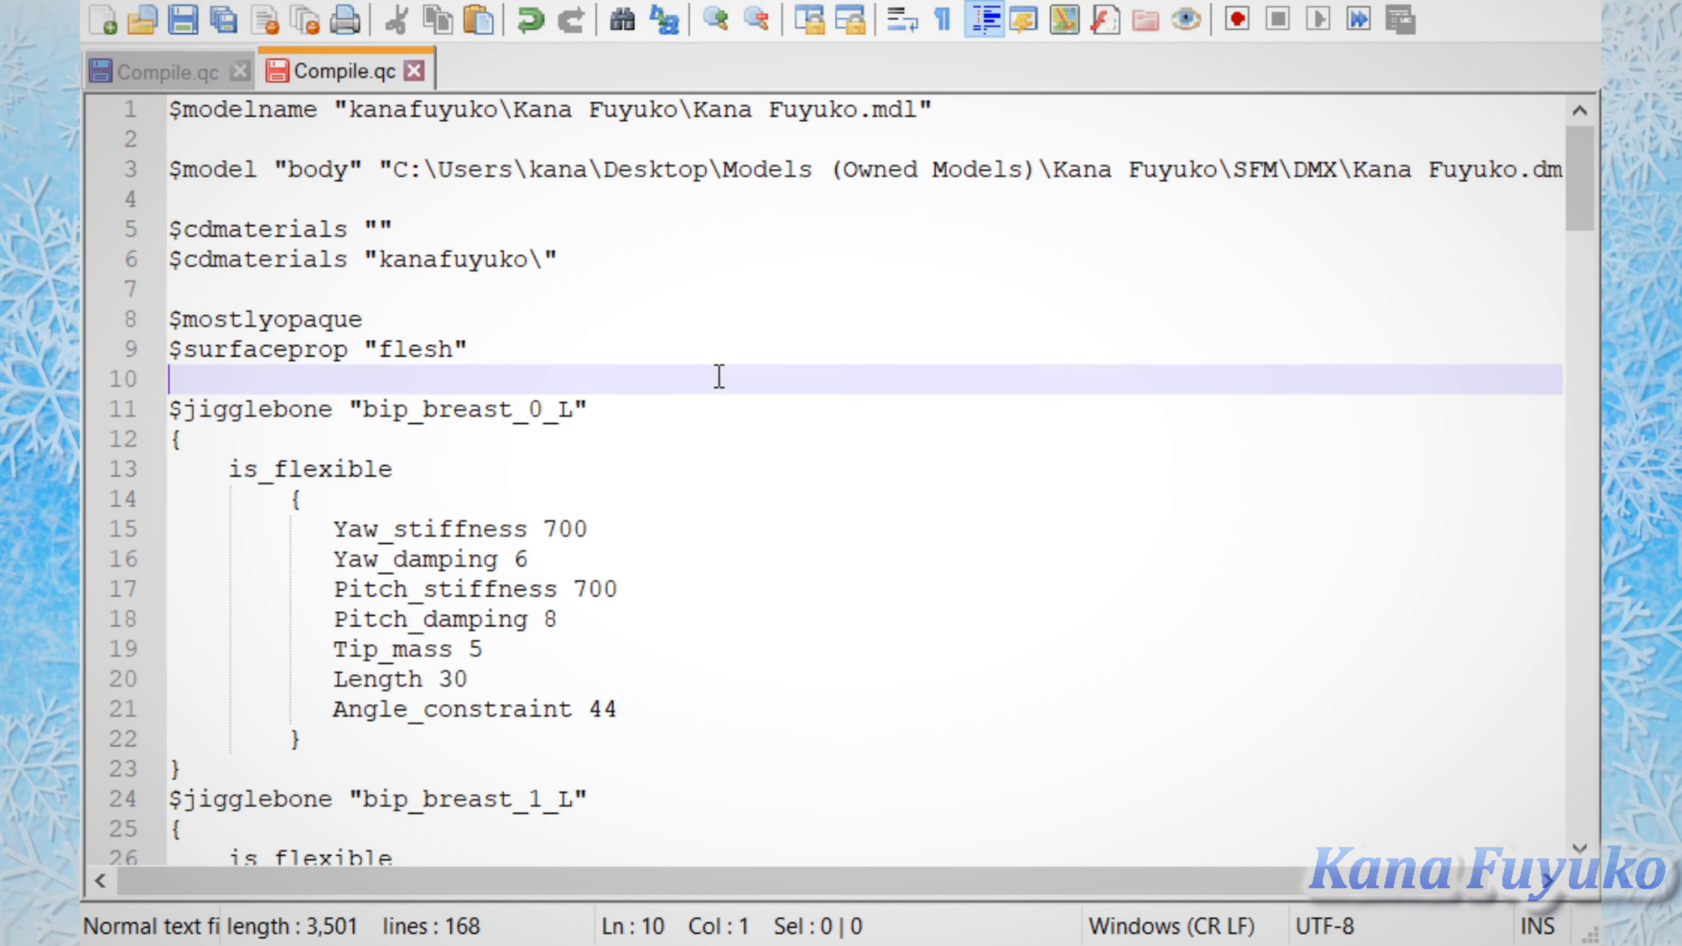
{"action": "left_click", "coordinate": [743, 290]}
{"action": "left_click", "coordinate": [729, 200]}
{"action": "left_click", "coordinate": [698, 142]}
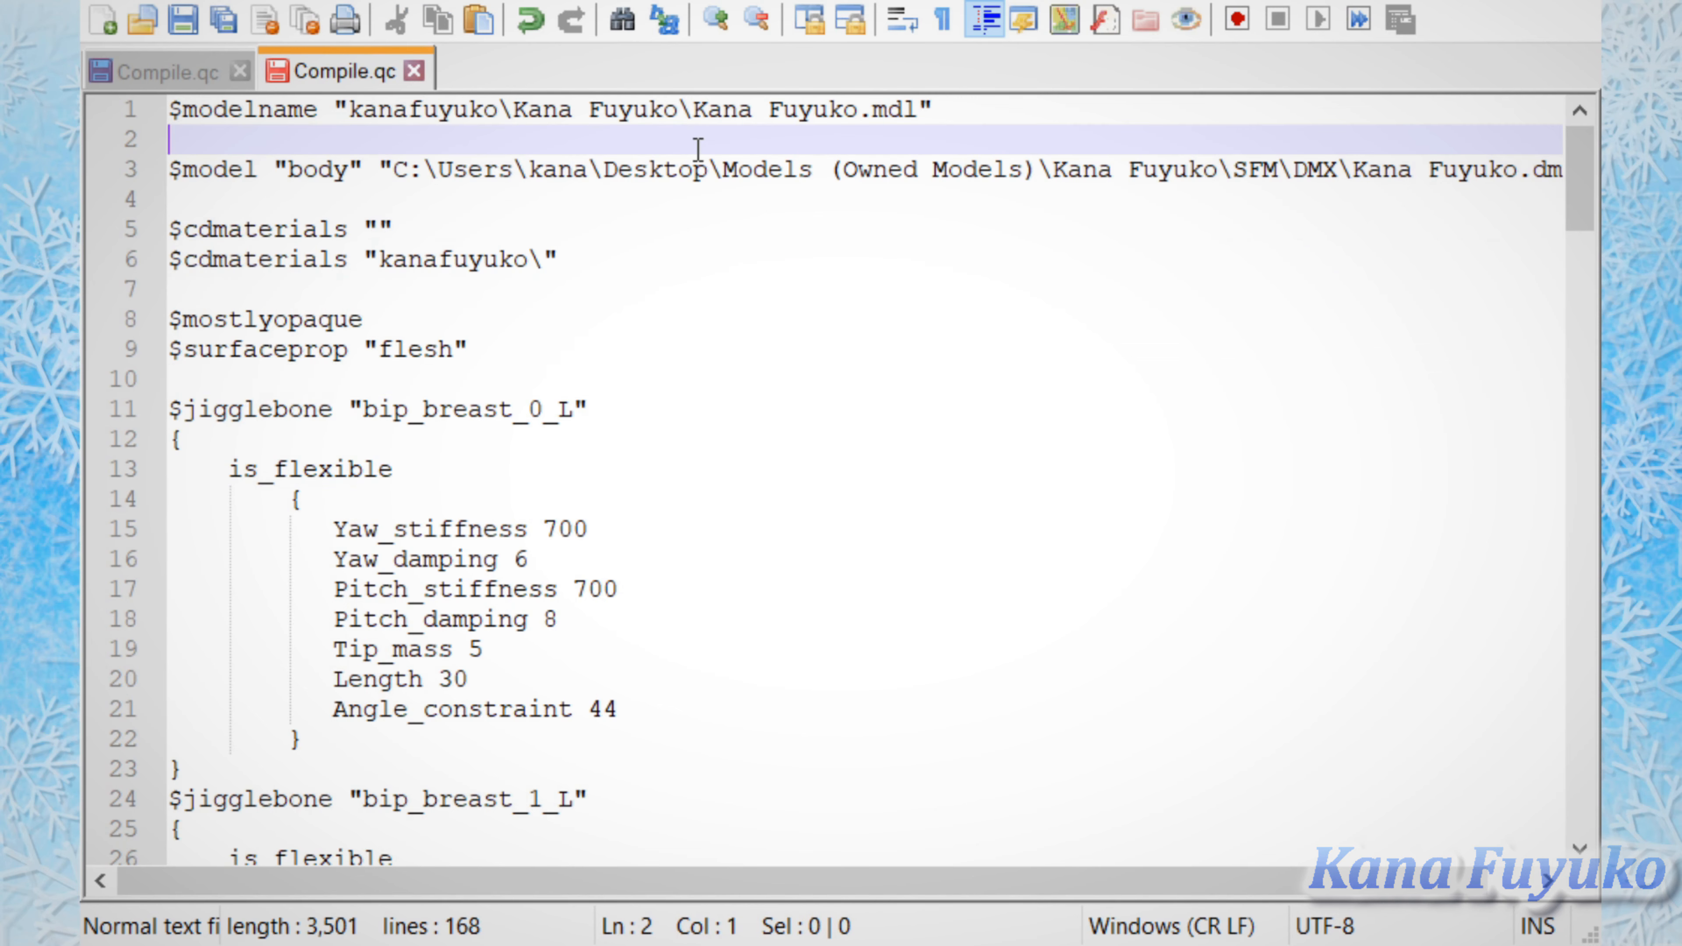
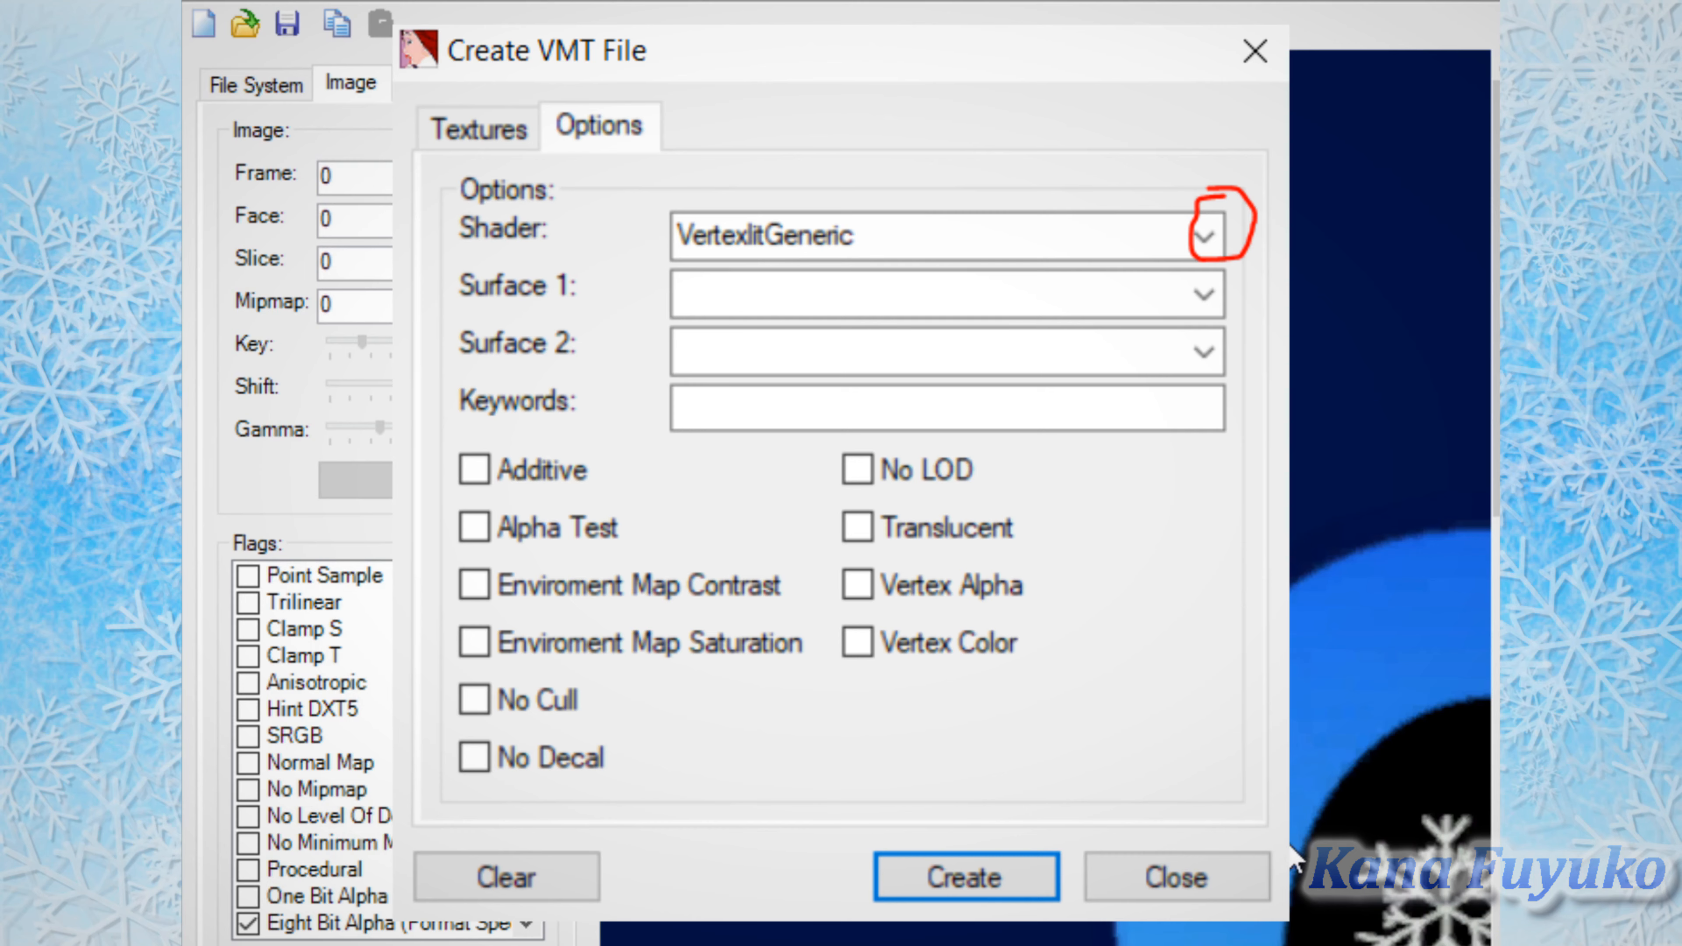
Step: Close the Create VMT File dialog
{"action": "left_click", "coordinate": [1186, 876]}
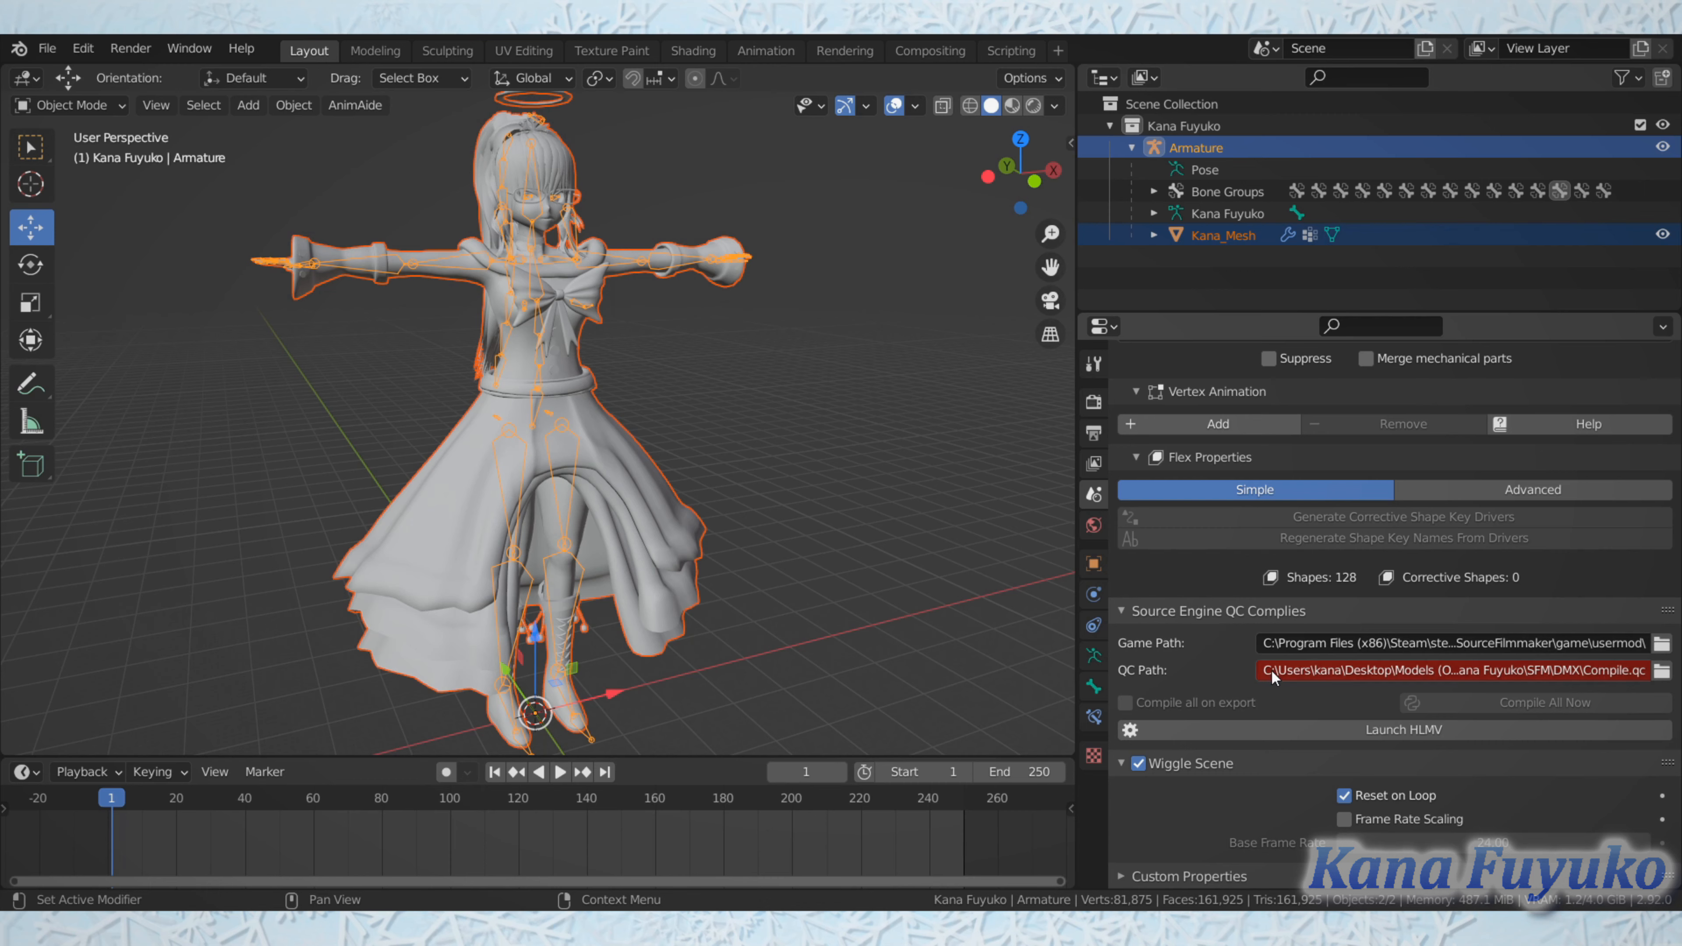
Step: Examine the QC Path in the Source Engine compile settings, highlighting the user folder and the Compile.qc file name
{"action": "left_click", "coordinate": [1350, 670]}
{"action": "mouse_move", "coordinate": [1344, 671]}
{"action": "left_mouse_down"}
{"action": "mouse_move", "coordinate": [1258, 680]}
{"action": "mouse_move", "coordinate": [1340, 674]}
{"action": "left_mouse_up"}
{"action": "left_click", "coordinate": [1317, 674]}
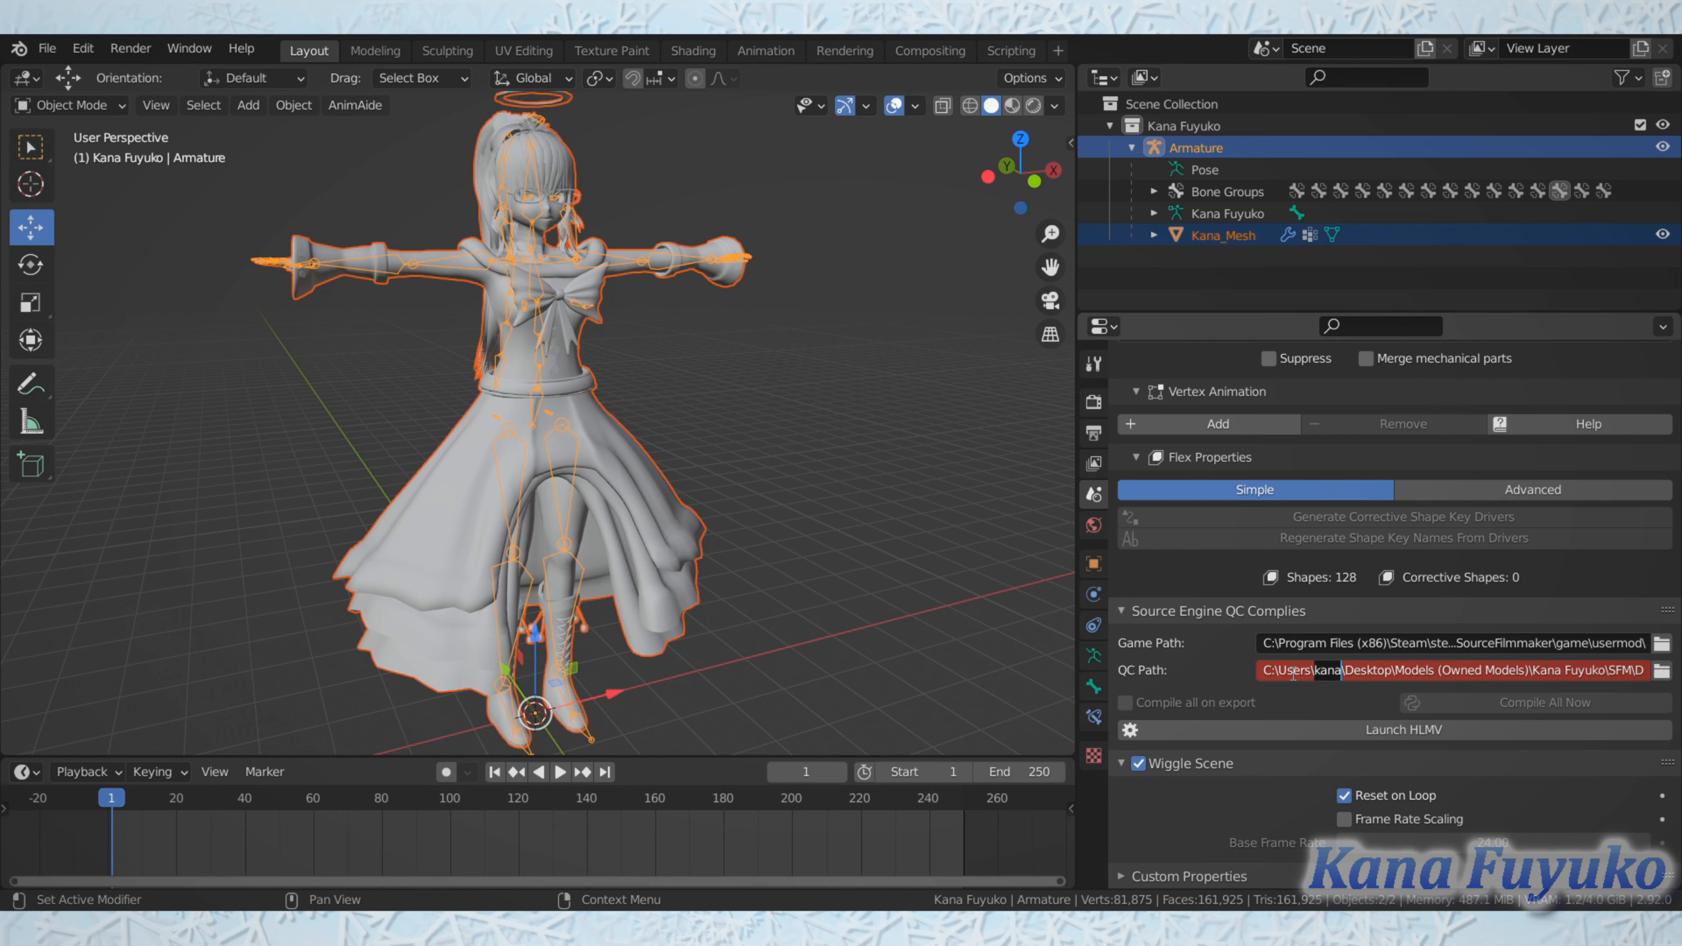
{"action": "left_click", "coordinate": [1244, 661]}
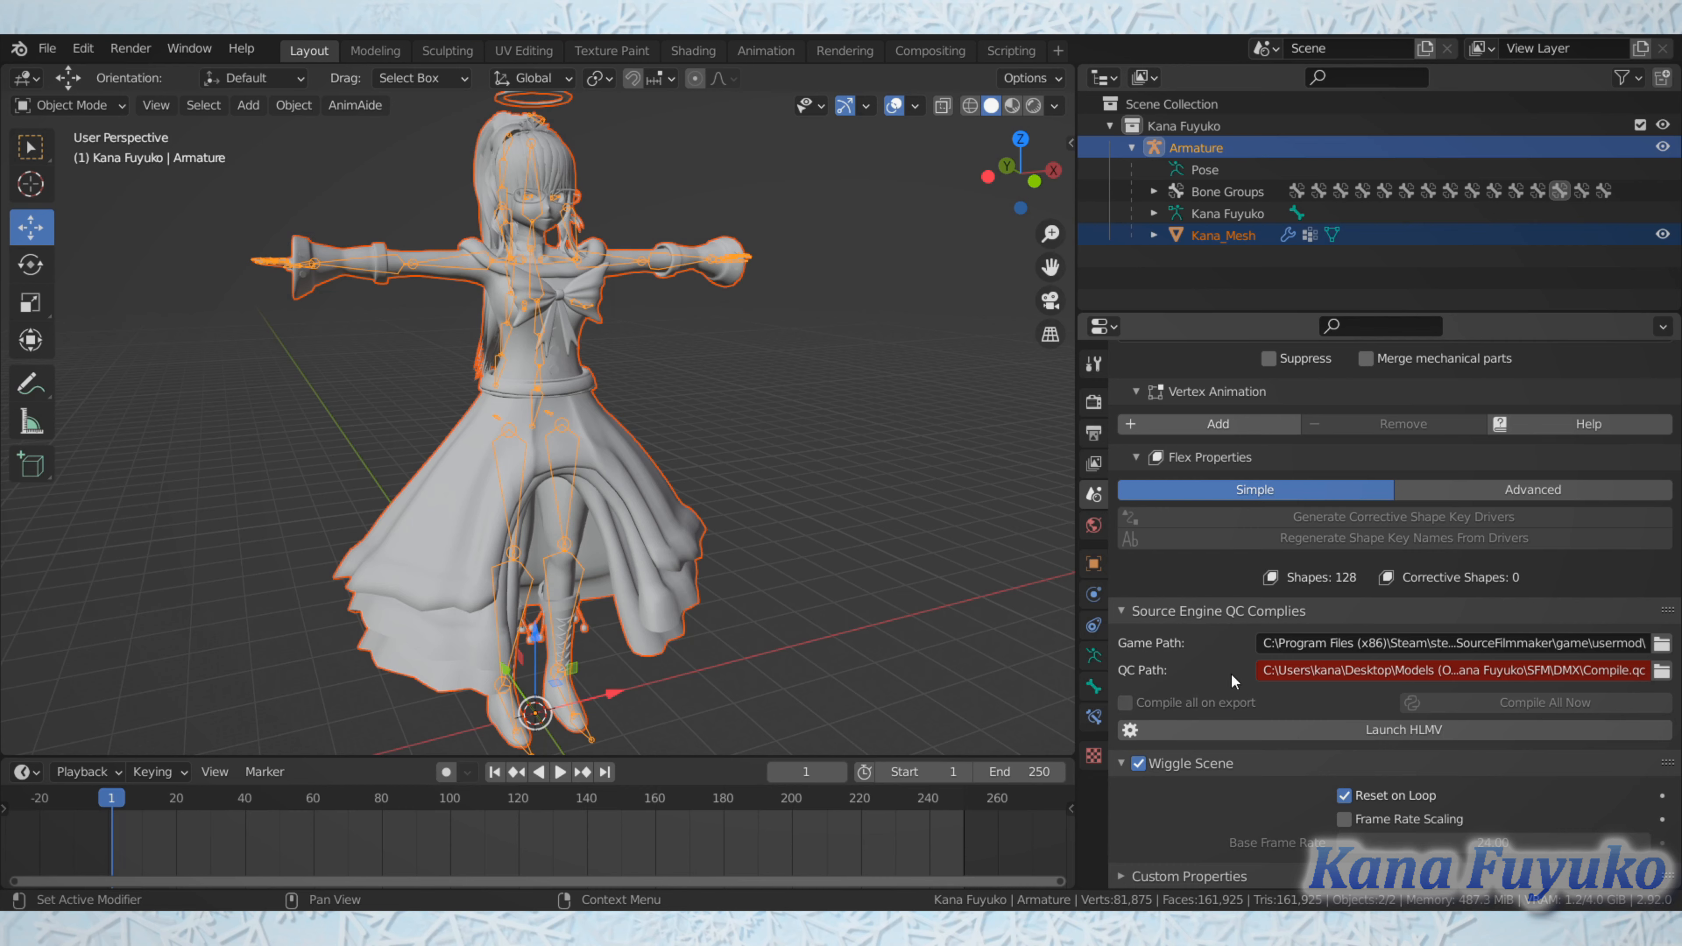
{"action": "left_click", "coordinate": [1330, 676]}
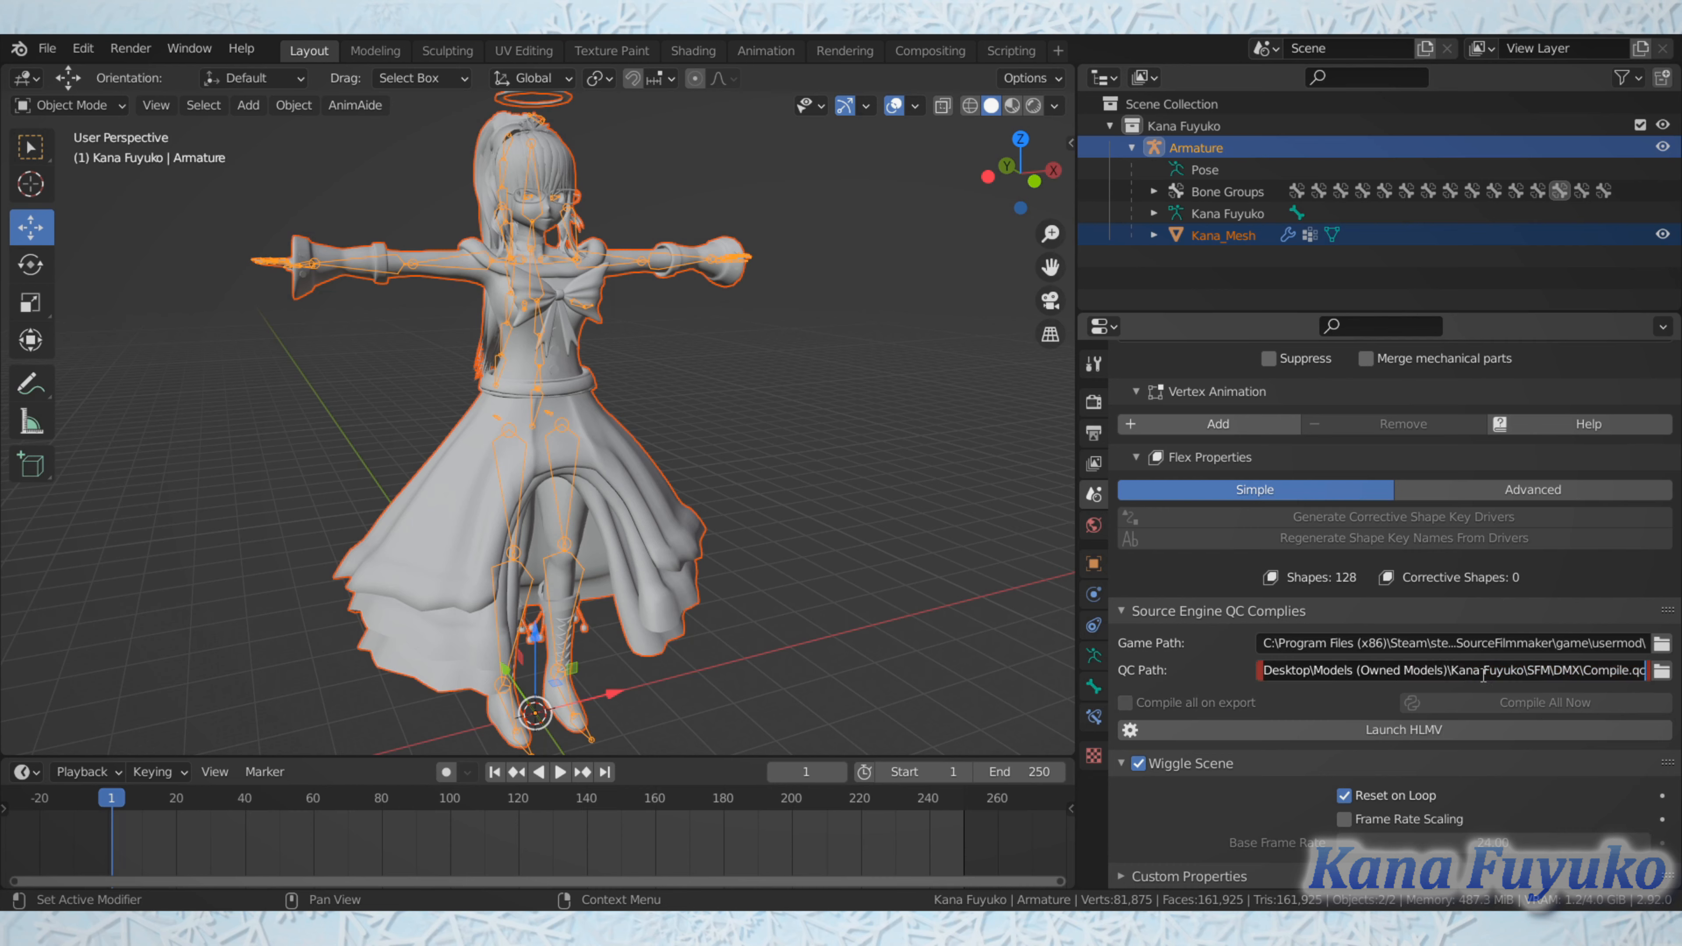
{"action": "left_click_drag", "start_coordinate": [1585, 673], "coordinate": [1262, 672]}
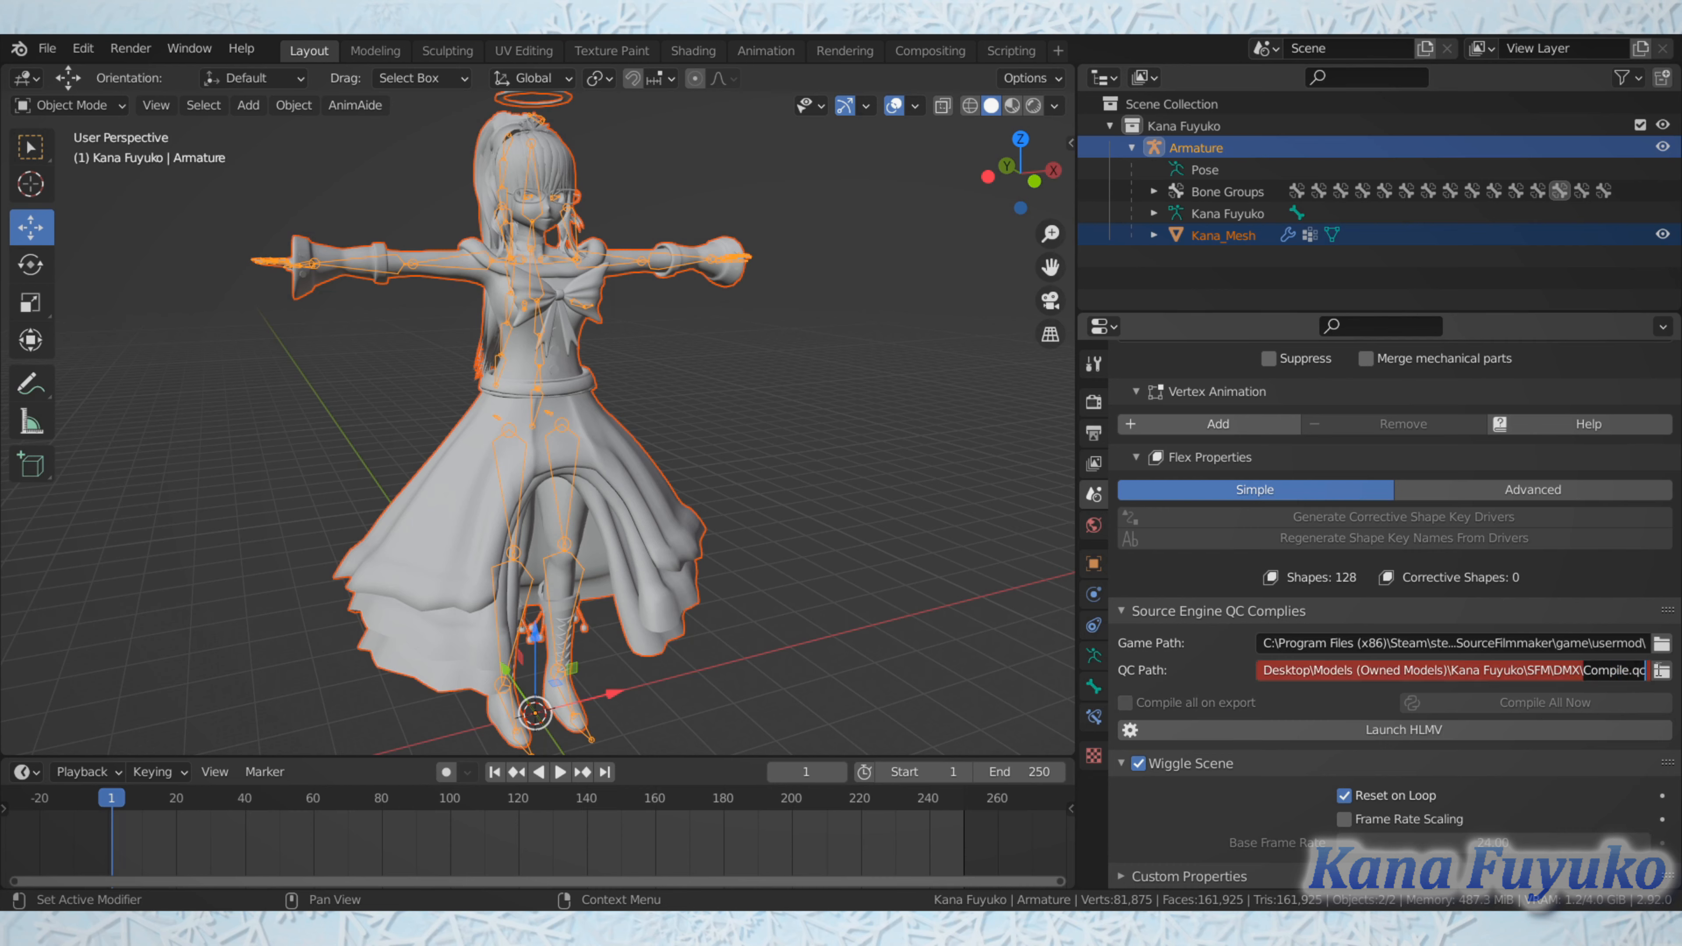
{"action": "mouse_move", "coordinate": [1675, 670]}
{"action": "left_mouse_down"}
{"action": "mouse_move", "coordinate": [1579, 670]}
{"action": "mouse_move", "coordinate": [1680, 672]}
{"action": "mouse_move", "coordinate": [1605, 678]}
{"action": "mouse_move", "coordinate": [1666, 675]}
{"action": "mouse_move", "coordinate": [1652, 674]}
{"action": "left_mouse_up"}
{"action": "key", "text": "Return"}
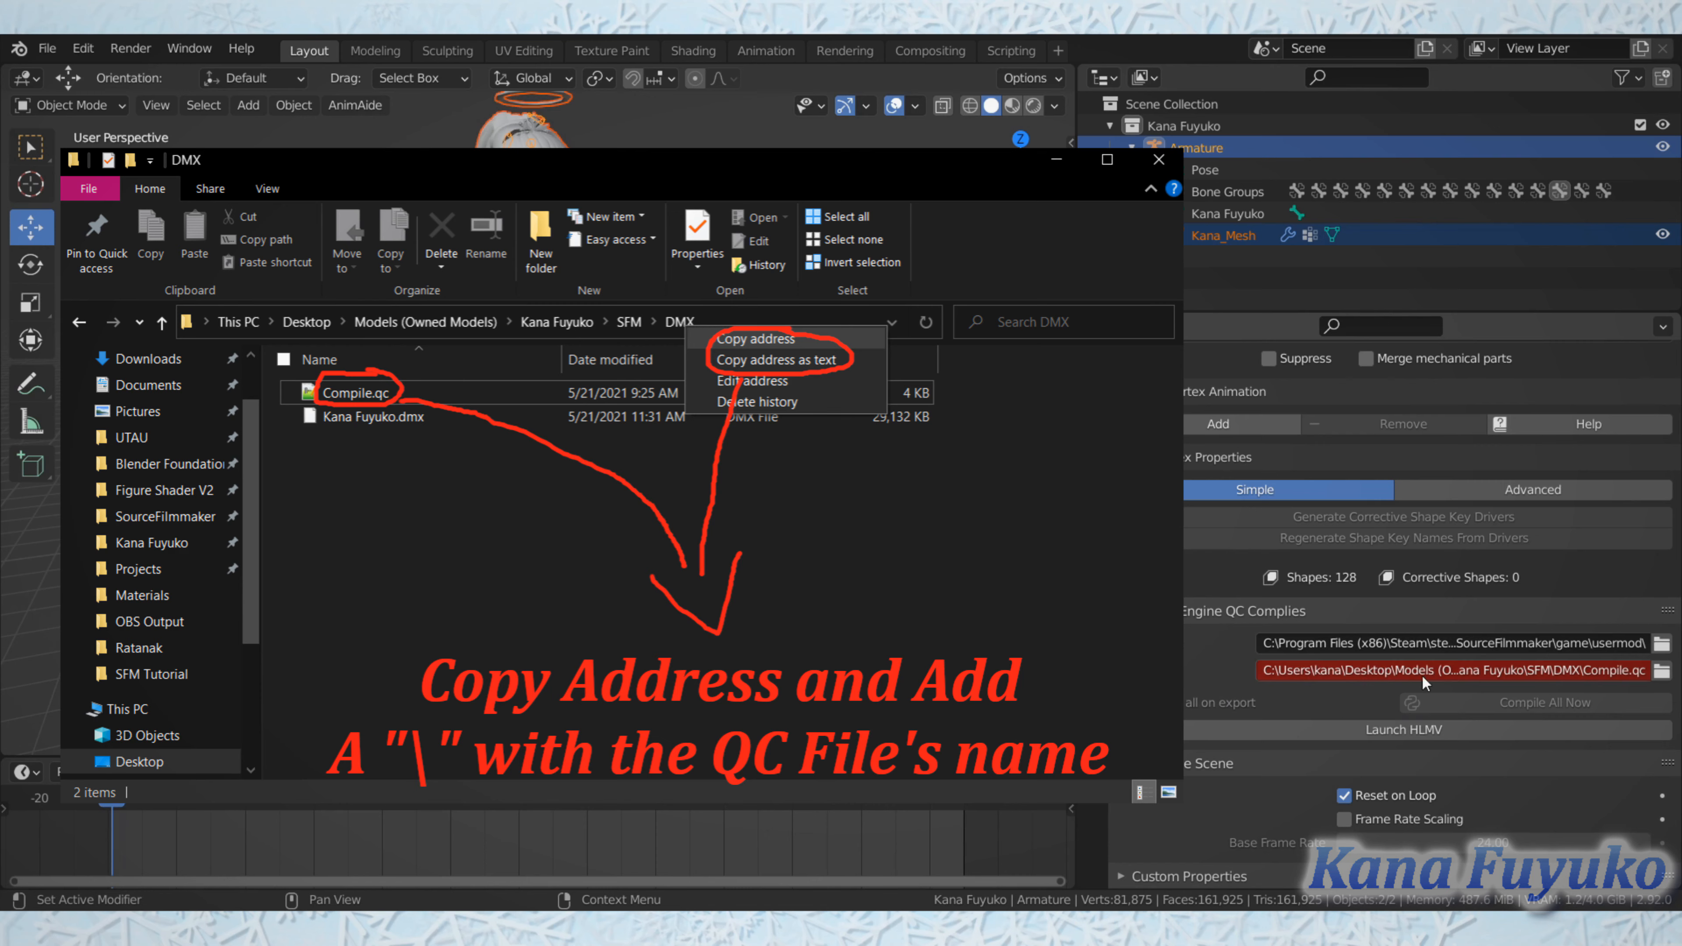
Step: Examine the Game Path from its drive and Program Files (x86) start to the usermod folder at its end
{"action": "left_click", "coordinate": [1300, 637]}
{"action": "left_click_drag", "start_coordinate": [1295, 640], "coordinate": [1178, 642]}
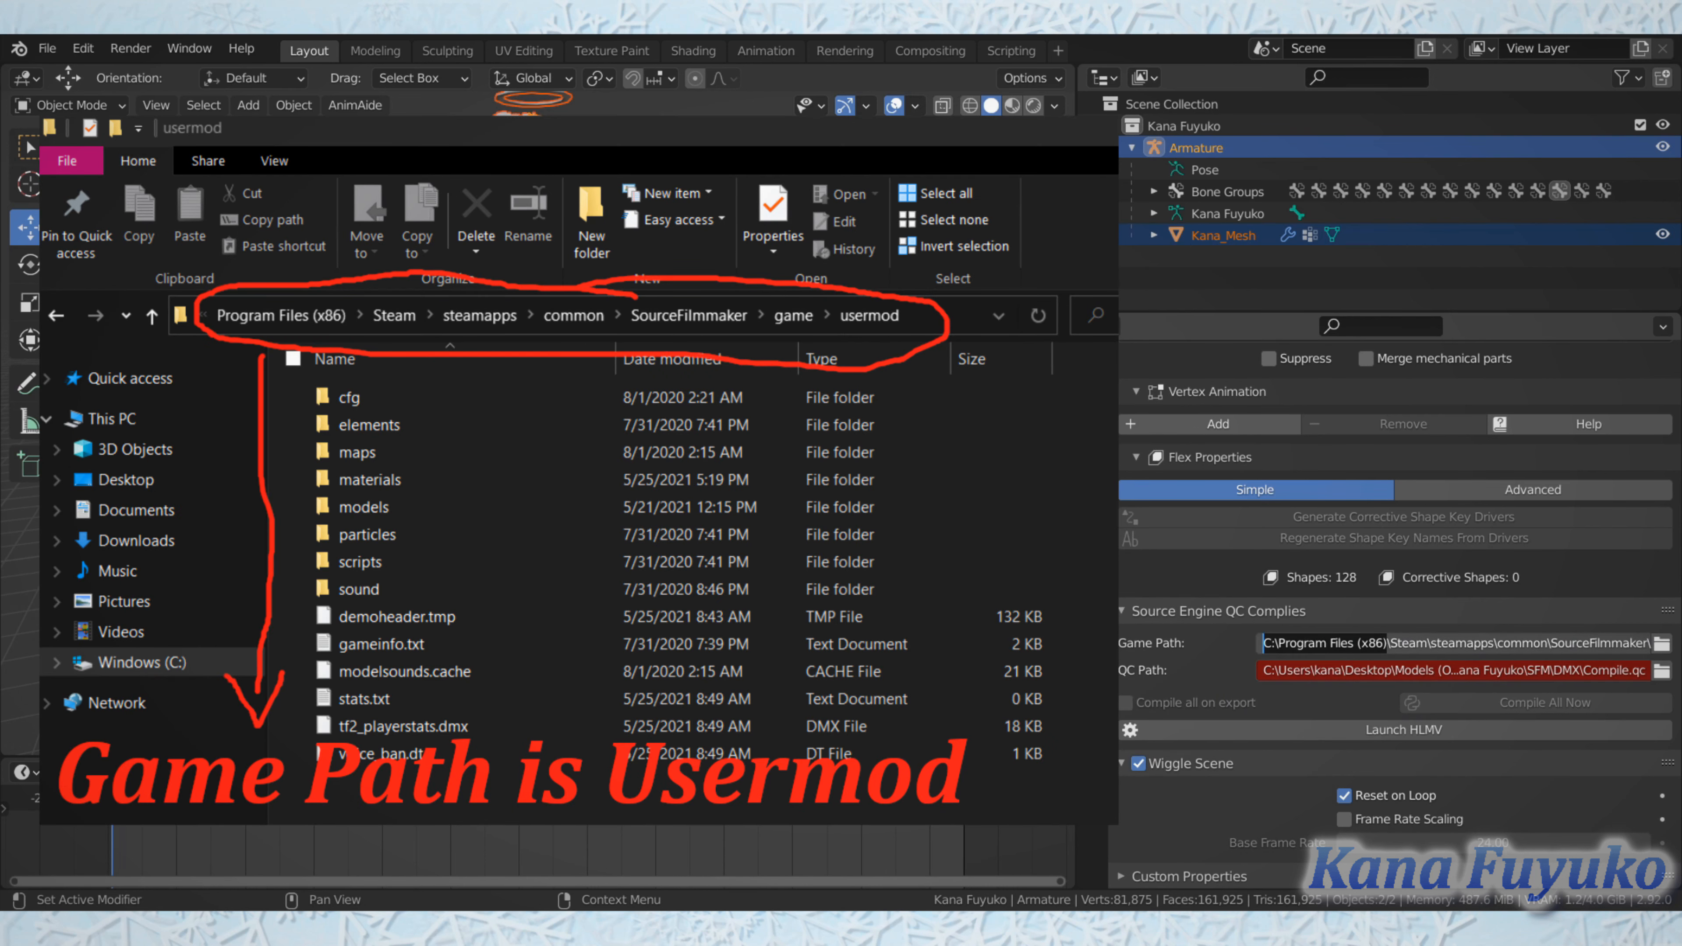
{"action": "mouse_move", "coordinate": [1385, 641]}
{"action": "left_mouse_down"}
{"action": "mouse_move", "coordinate": [1369, 636]}
{"action": "mouse_move", "coordinate": [1440, 640]}
{"action": "mouse_move", "coordinate": [1182, 643]}
{"action": "left_mouse_up"}
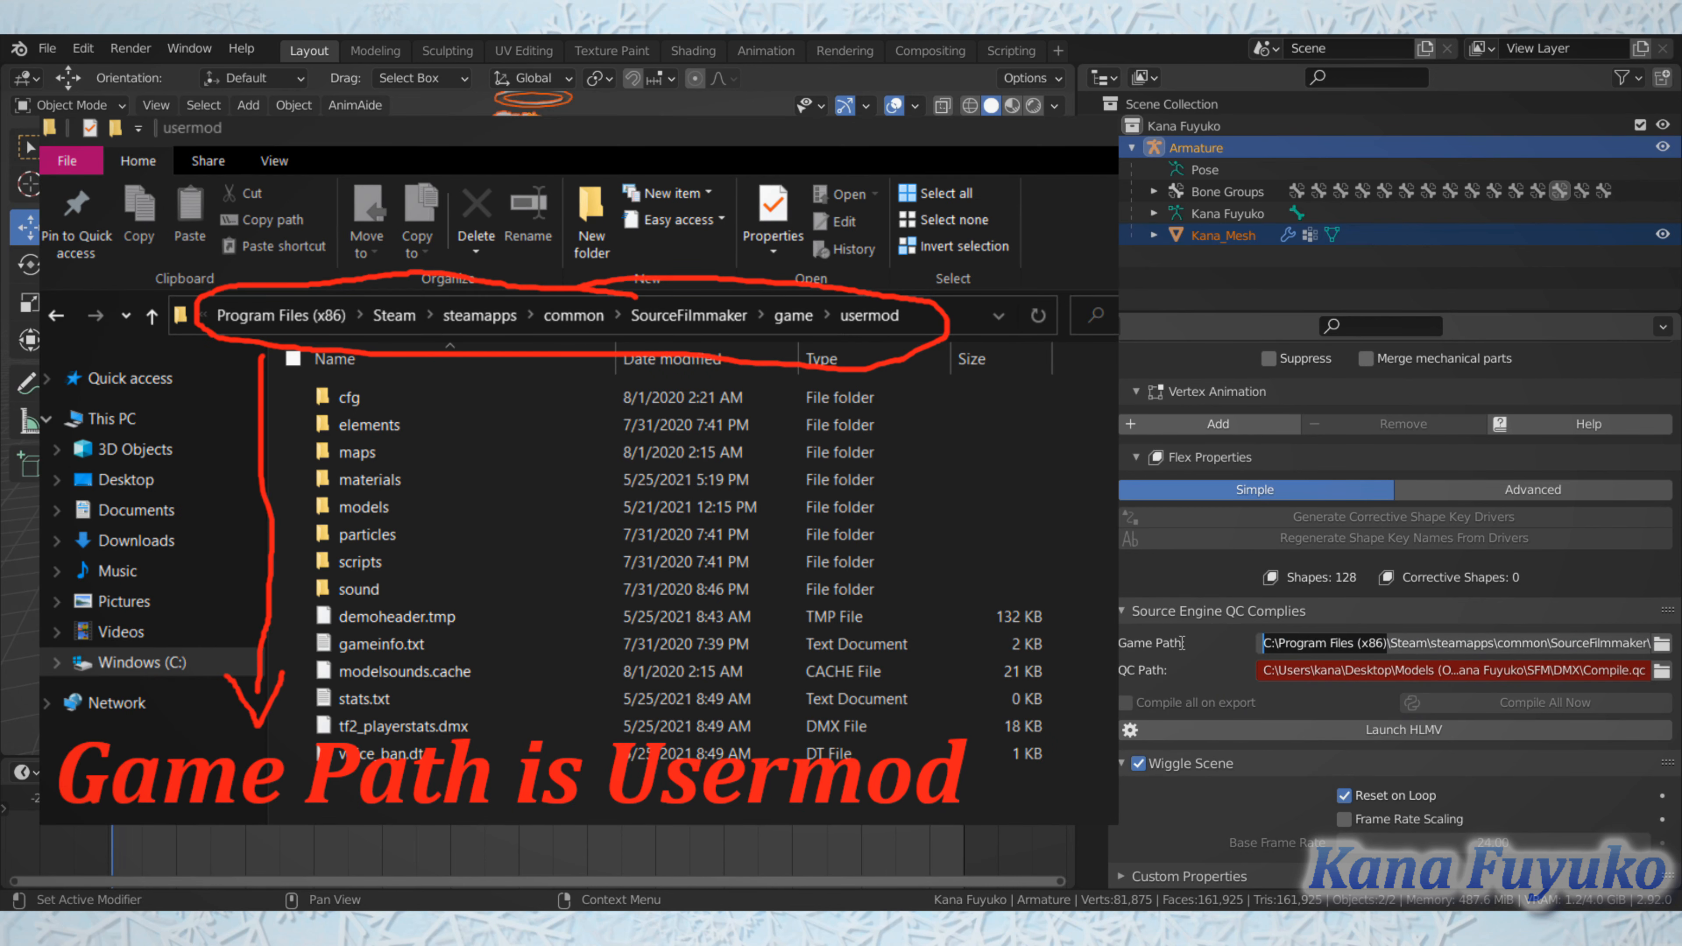
{"action": "left_click", "coordinate": [1377, 638]}
{"action": "left_click_drag", "start_coordinate": [1378, 641], "coordinate": [1653, 645]}
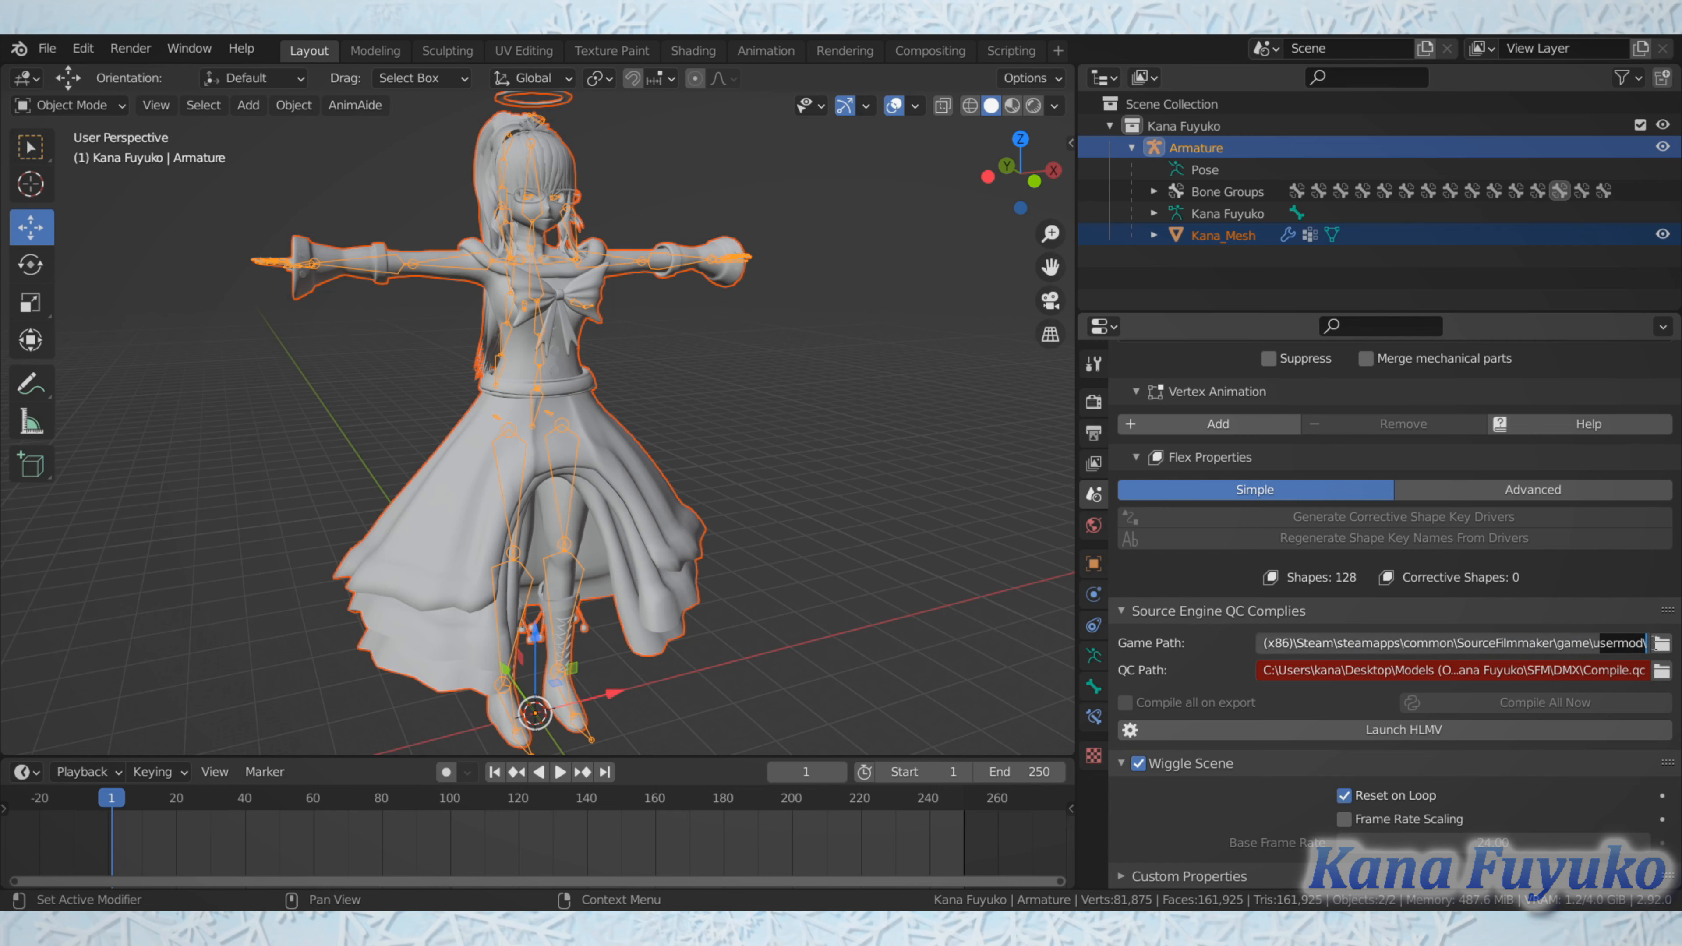
{"action": "left_click", "coordinate": [1564, 649]}
{"action": "left_click_drag", "start_coordinate": [1345, 643], "coordinate": [1149, 634]}
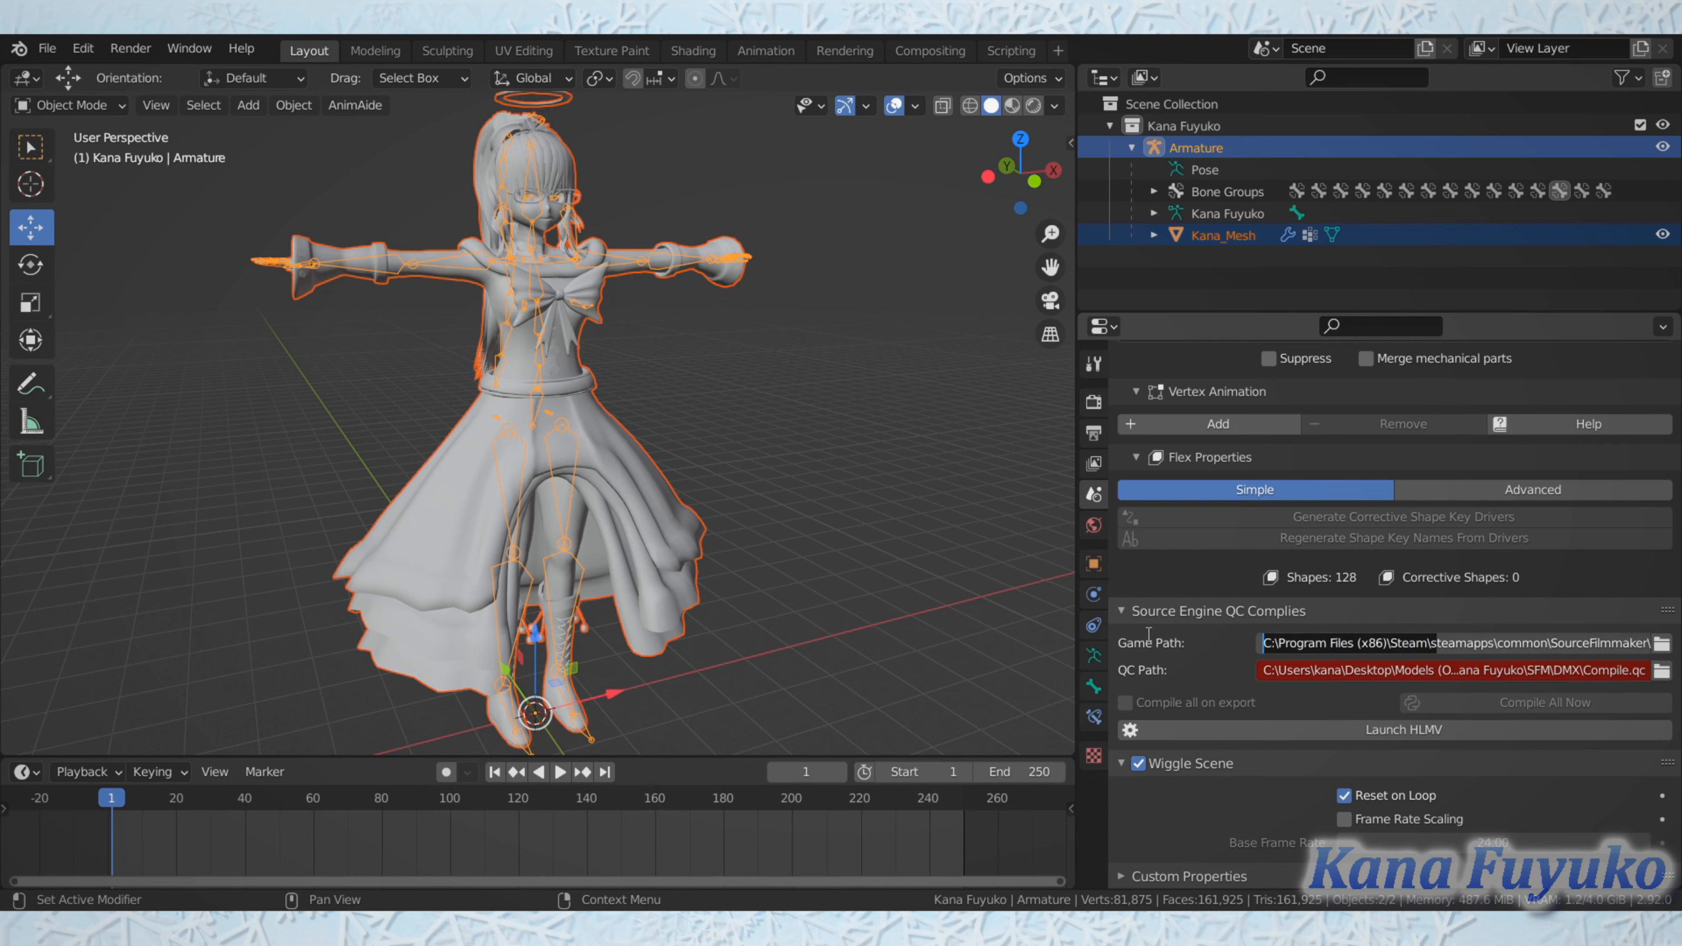
{"action": "left_click", "coordinate": [1258, 642]}
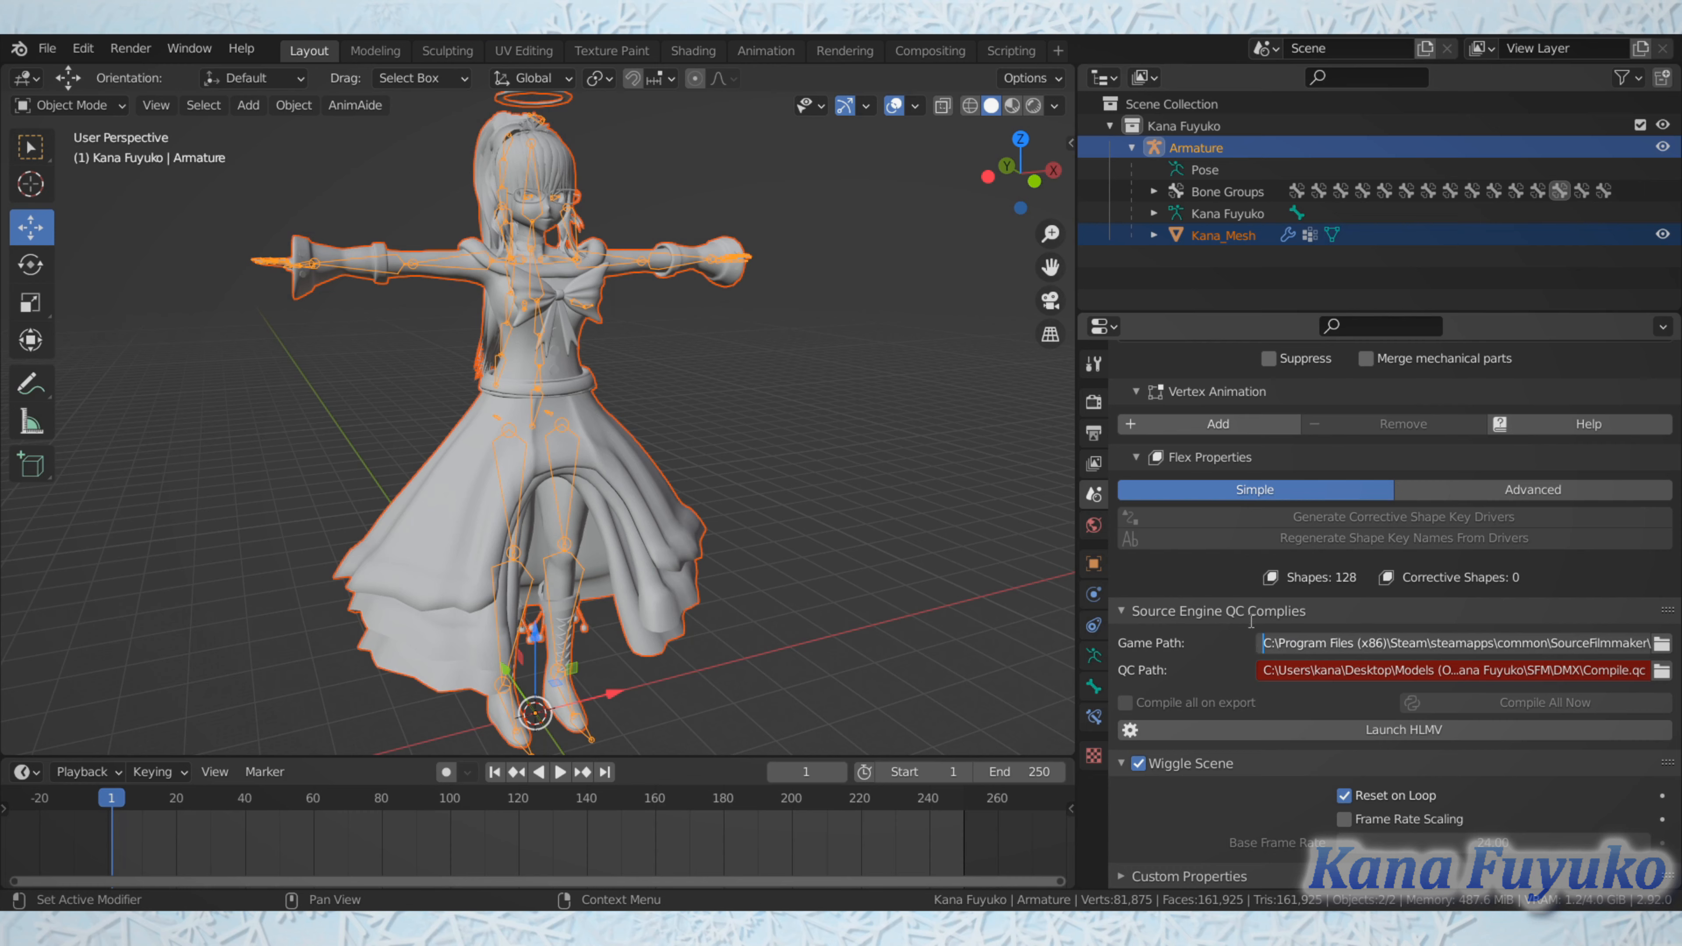
{"action": "left_click_drag", "start_coordinate": [1527, 648], "coordinate": [1656, 670]}
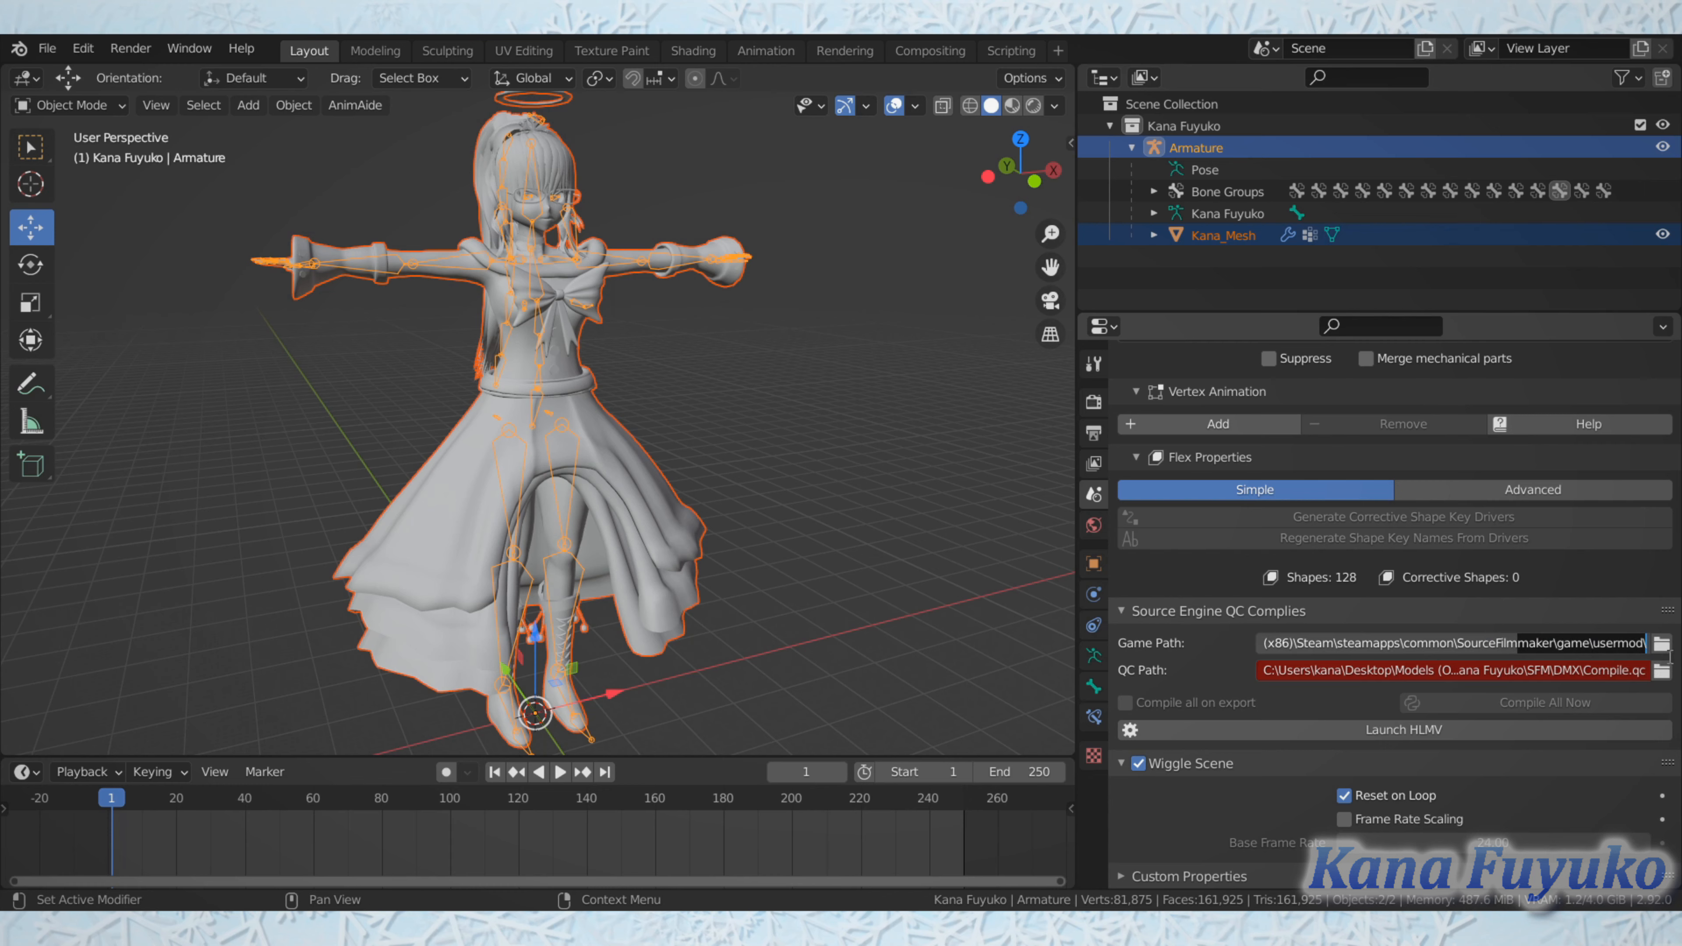
{"action": "left_click", "coordinate": [1197, 661]}
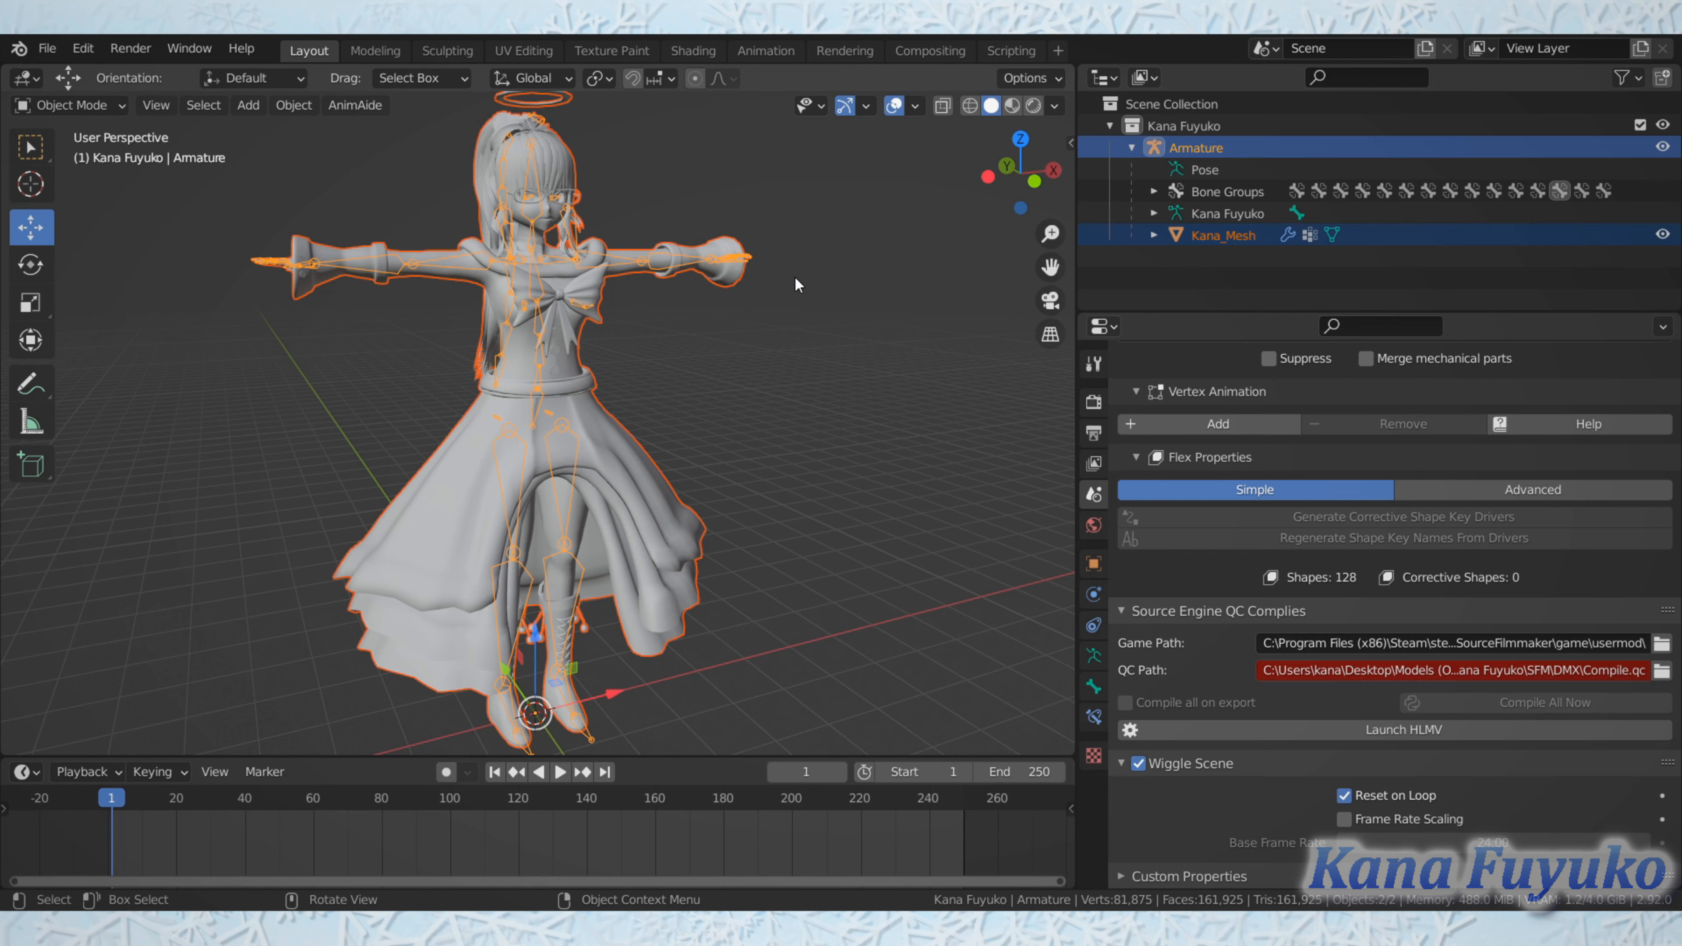
Step: Toggle the system console used for following the compile output
{"action": "left_click", "coordinate": [190, 50]}
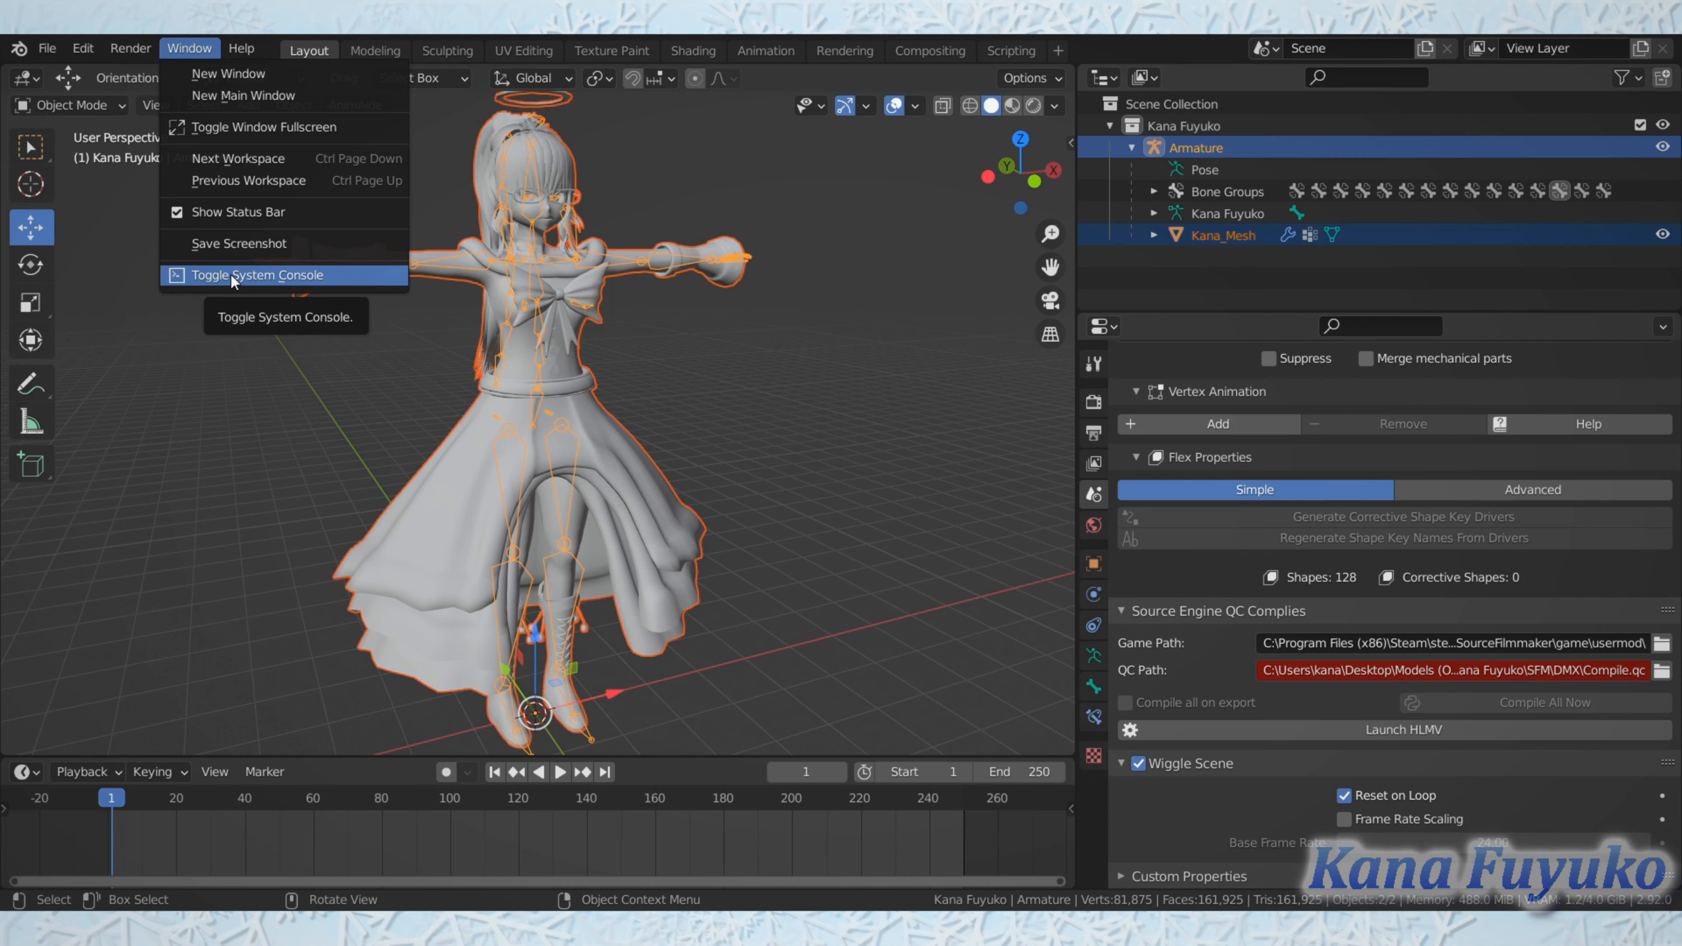
{"action": "left_click", "coordinate": [244, 276]}
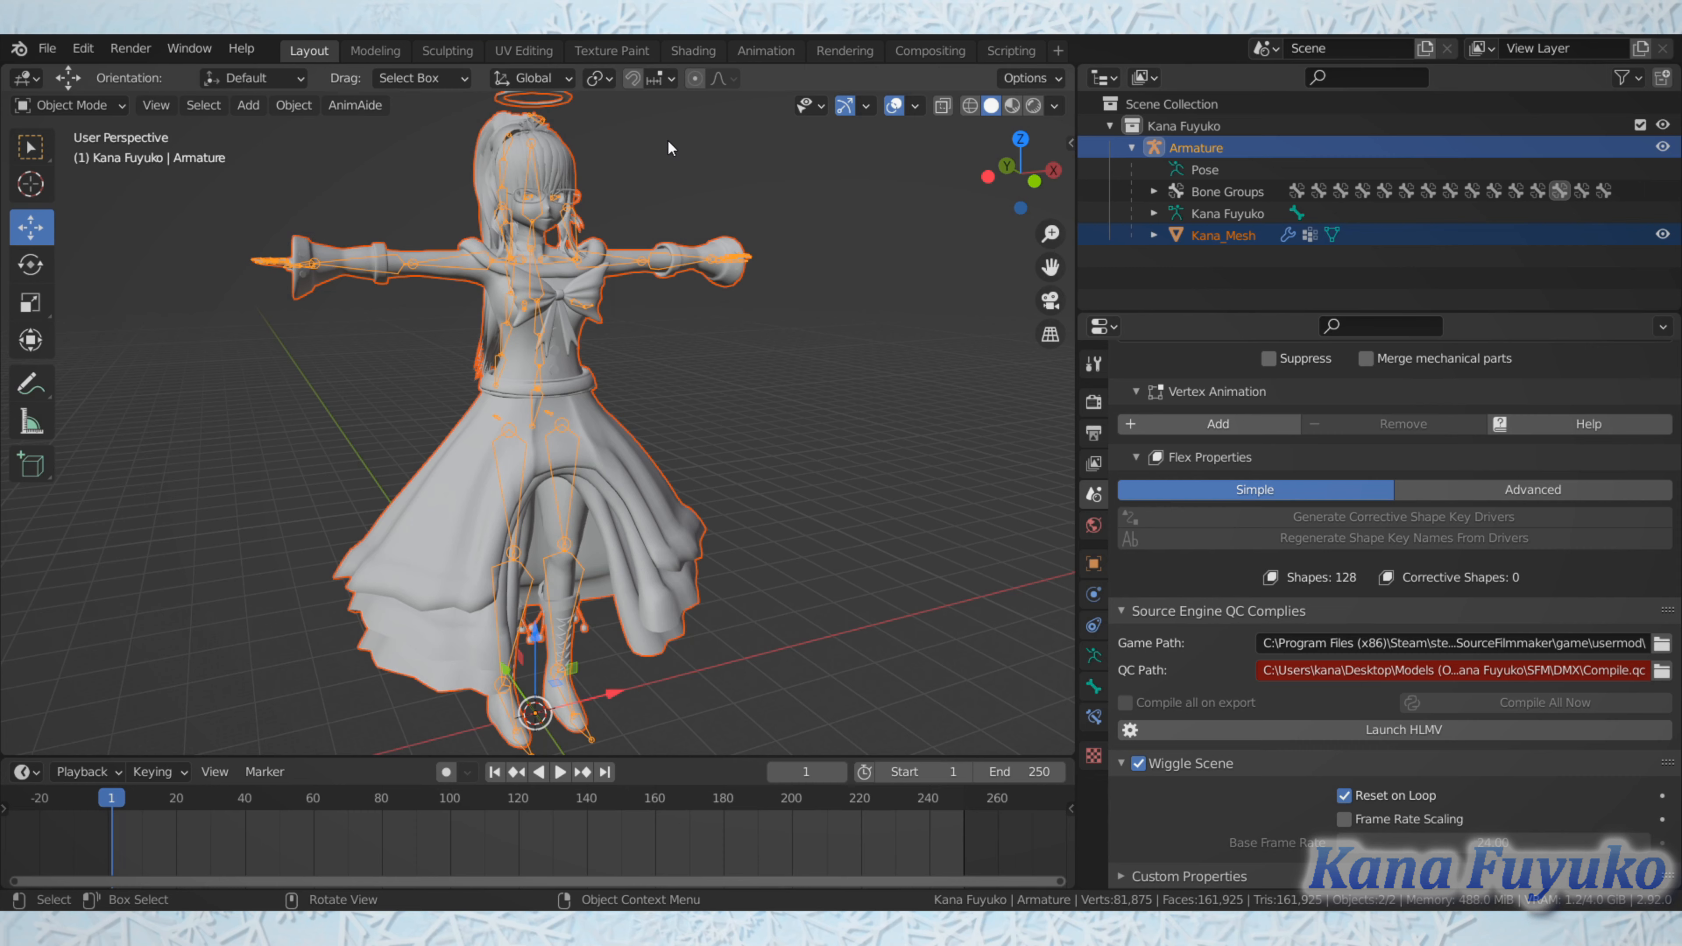
{"action": "left_click", "coordinate": [206, 47]}
{"action": "left_click", "coordinate": [187, 47]}
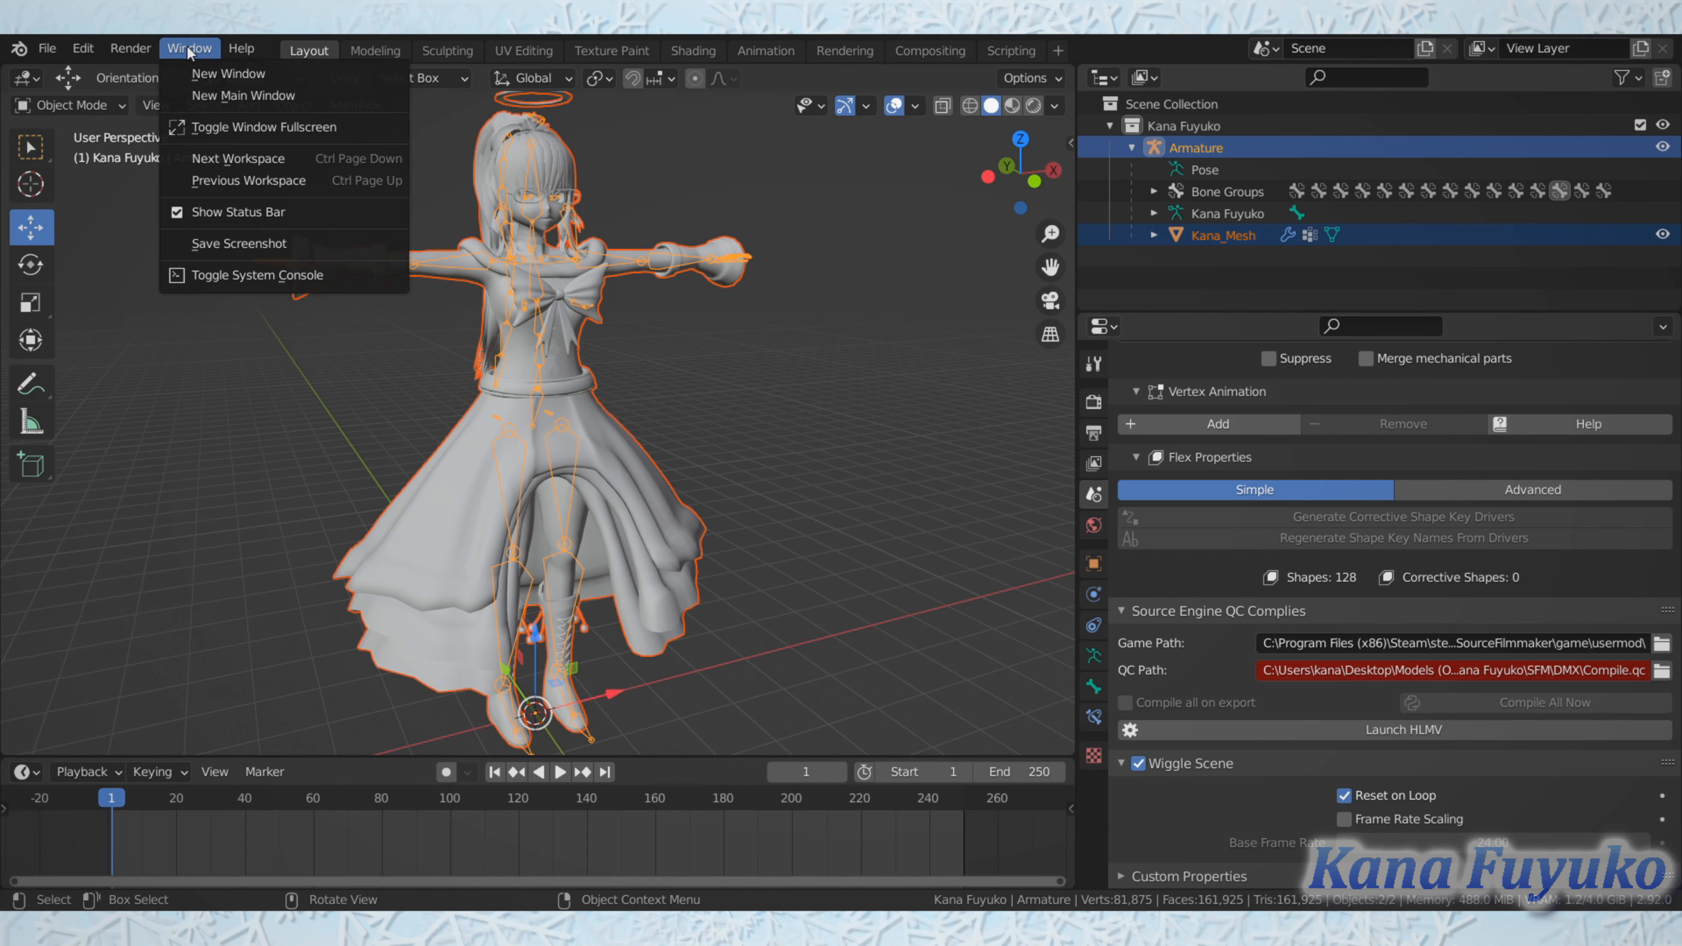
{"action": "left_click", "coordinate": [251, 275]}
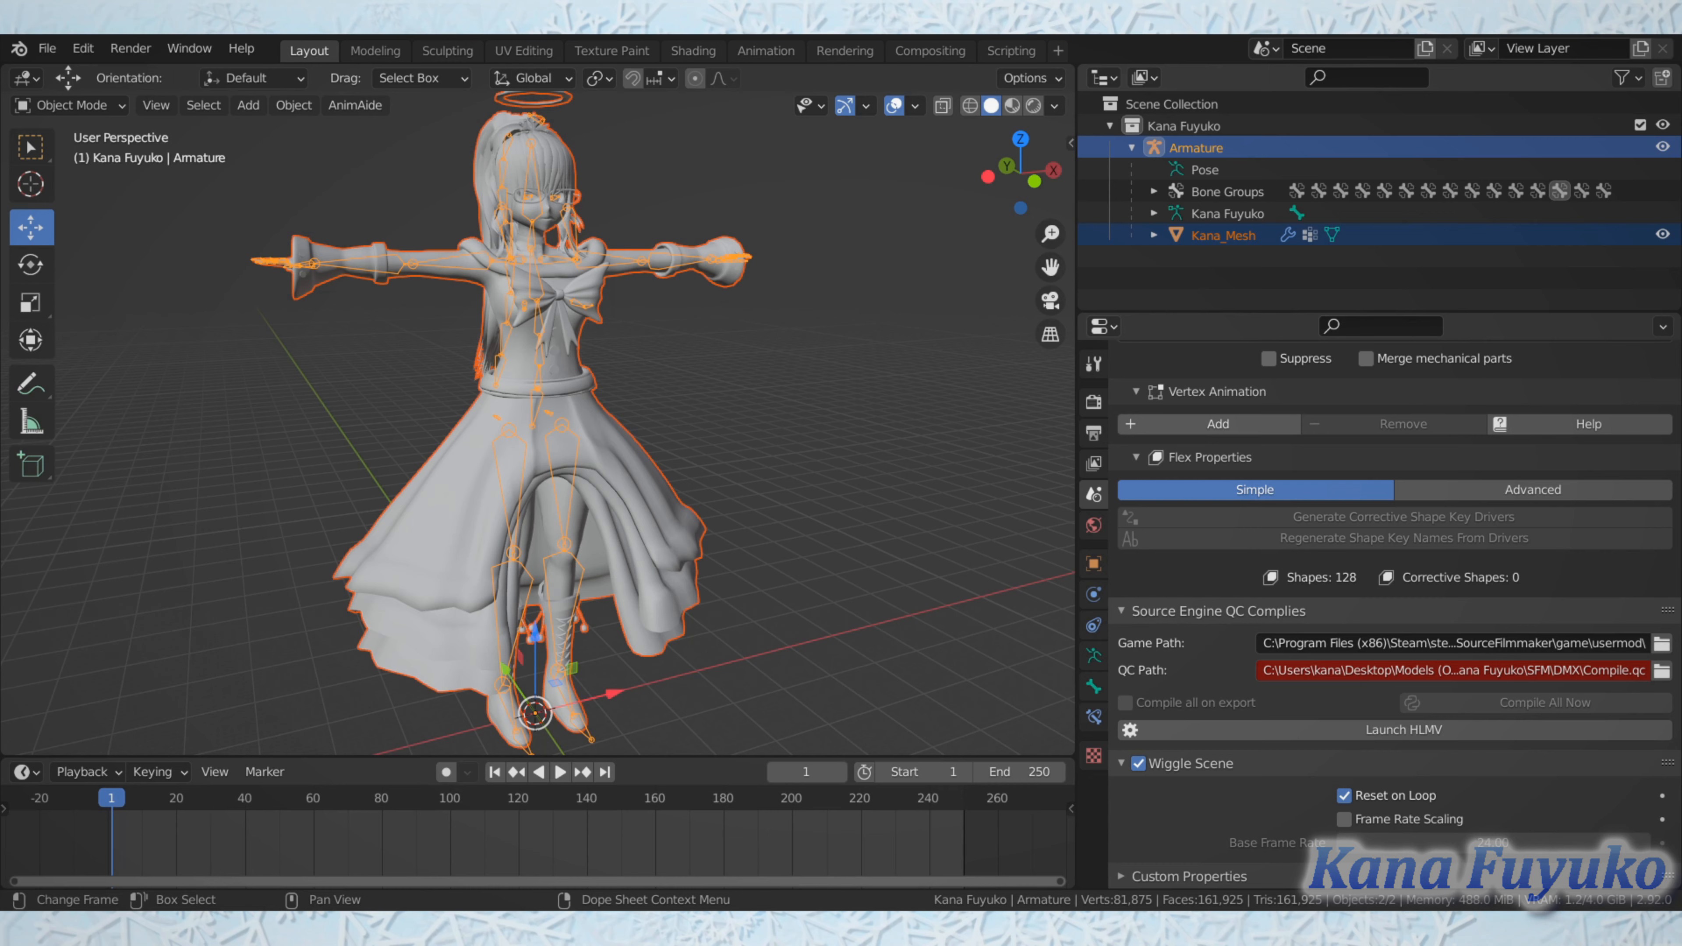
Step: Launch the Half-Life Model Viewer (HLMV) from the Source Engine compile settings
{"action": "left_click", "coordinate": [1387, 733]}
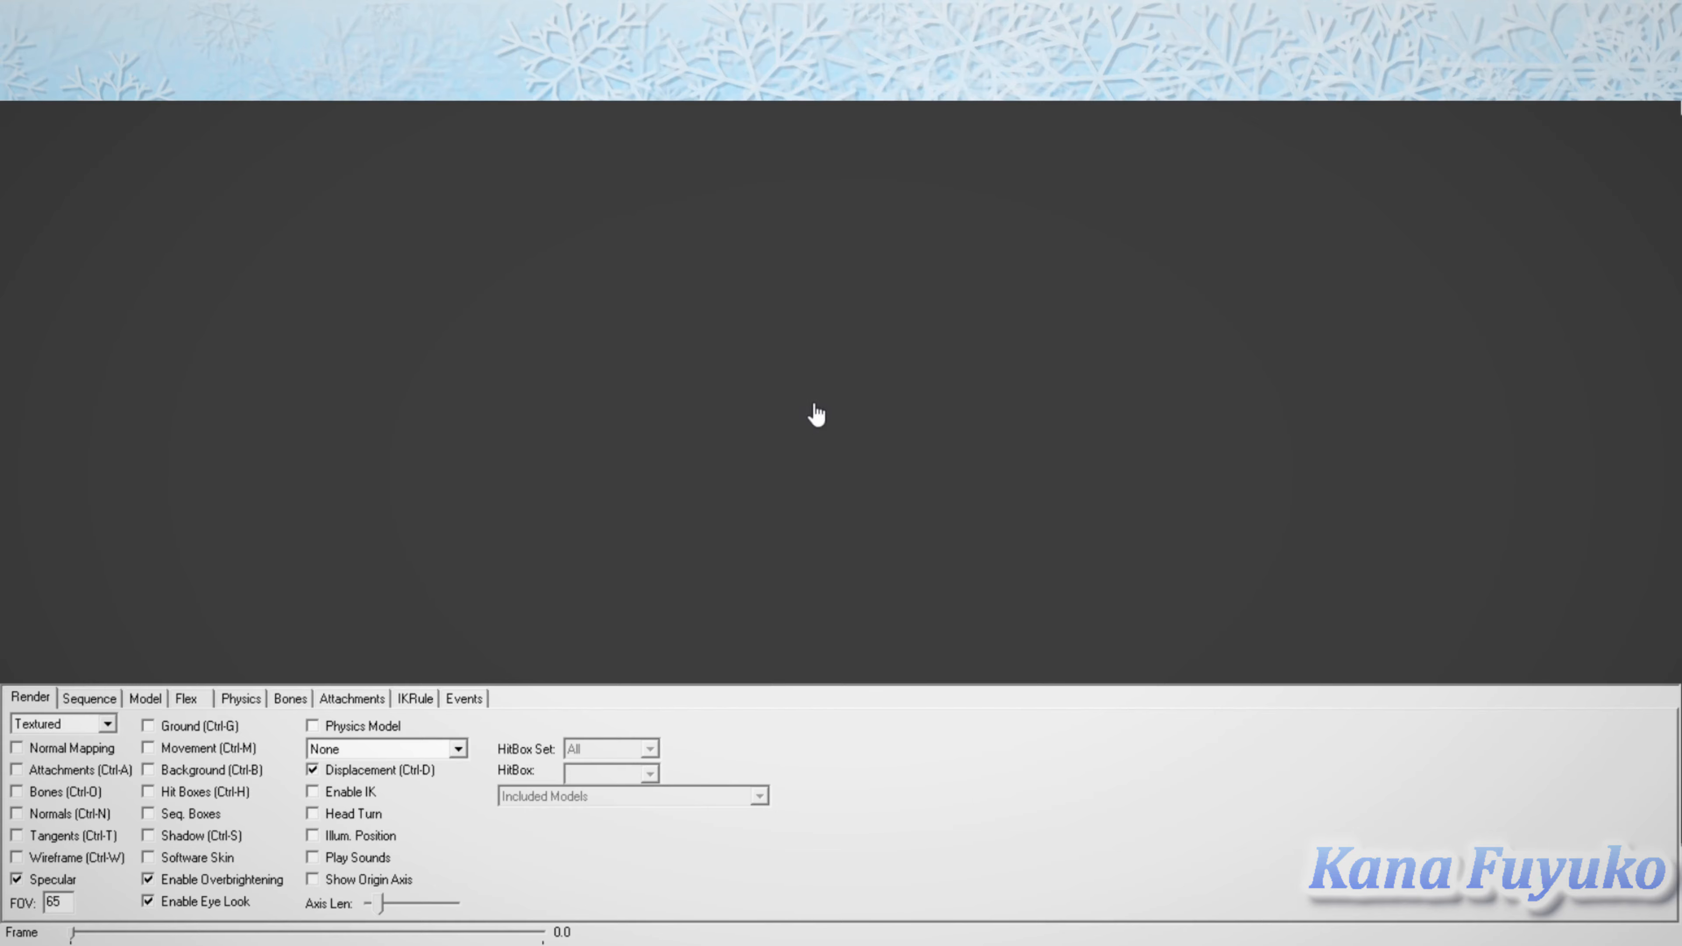
{"action": "mouse_move", "coordinate": [1048, 477]}
{"action": "left_mouse_down"}
{"action": "mouse_move", "coordinate": [939, 480]}
{"action": "mouse_move", "coordinate": [1055, 481]}
{"action": "mouse_move", "coordinate": [1006, 481]}
{"action": "mouse_move", "coordinate": [1014, 465]}
{"action": "mouse_move", "coordinate": [1062, 481]}
{"action": "mouse_move", "coordinate": [935, 473]}
{"action": "mouse_move", "coordinate": [1246, 481]}
{"action": "mouse_move", "coordinate": [973, 488]}
{"action": "mouse_move", "coordinate": [1033, 459]}
{"action": "mouse_move", "coordinate": [1005, 455]}
{"action": "mouse_move", "coordinate": [1248, 446]}
{"action": "mouse_move", "coordinate": [1054, 463]}
{"action": "mouse_move", "coordinate": [1068, 409]}
{"action": "left_mouse_up"}
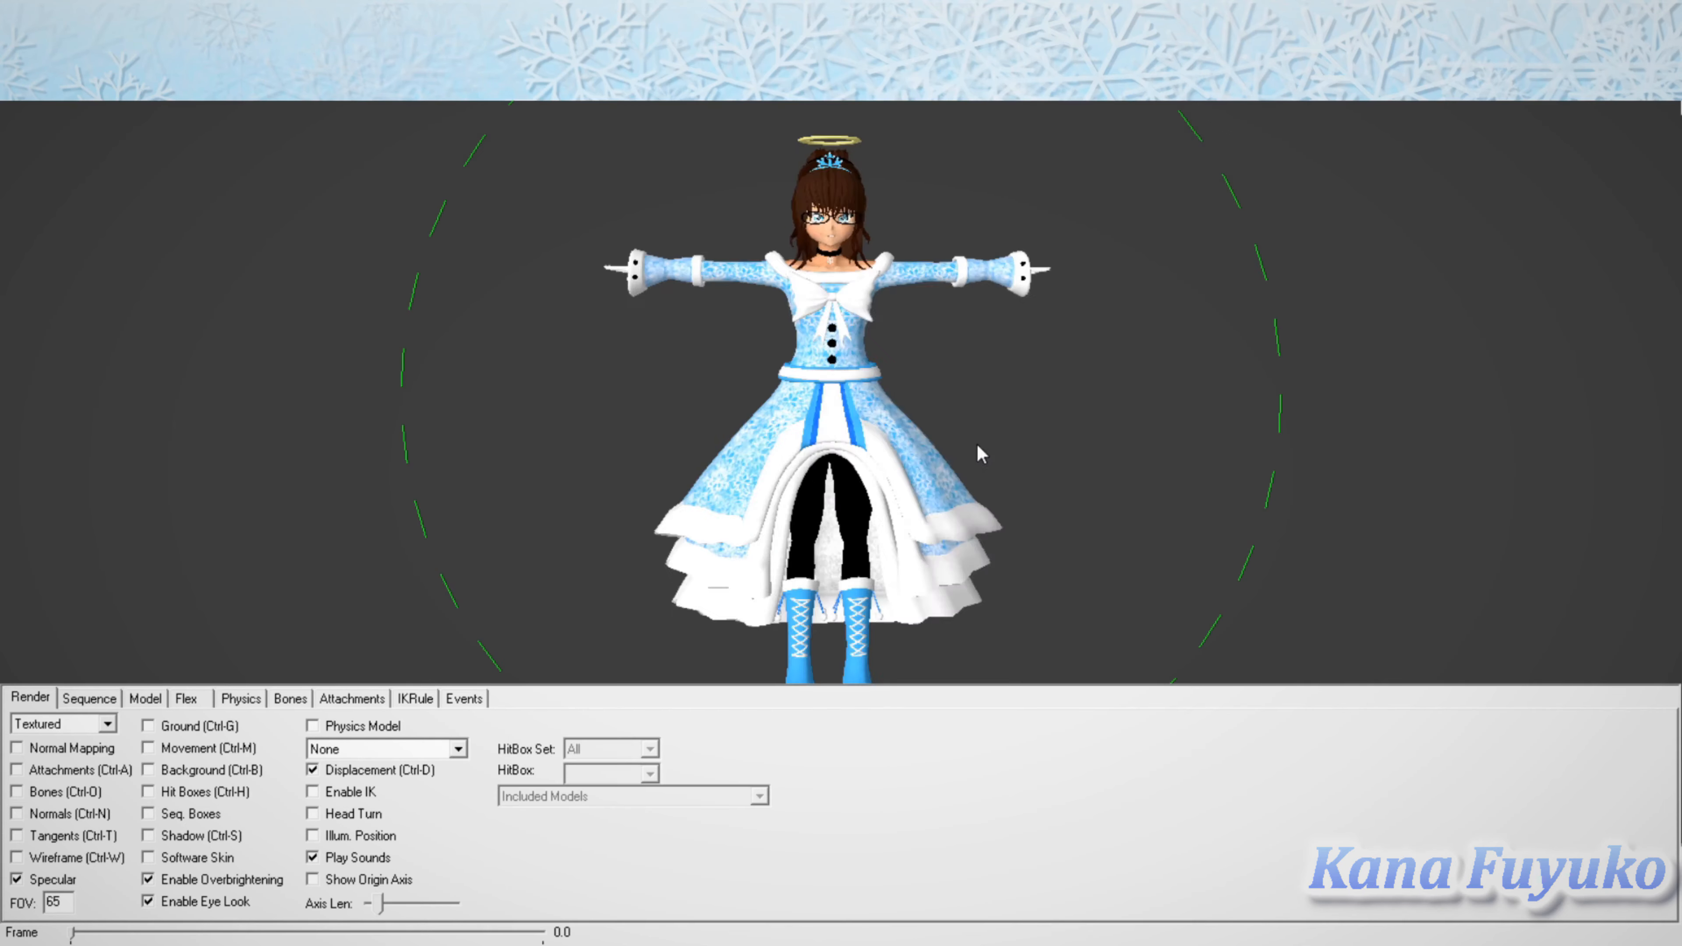
Step: Examine the compiled character in the model viewer, including the full dress, the upper body and a close-up of the face
{"action": "left_click_drag", "start_coordinate": [980, 451], "coordinate": [1023, 481]}
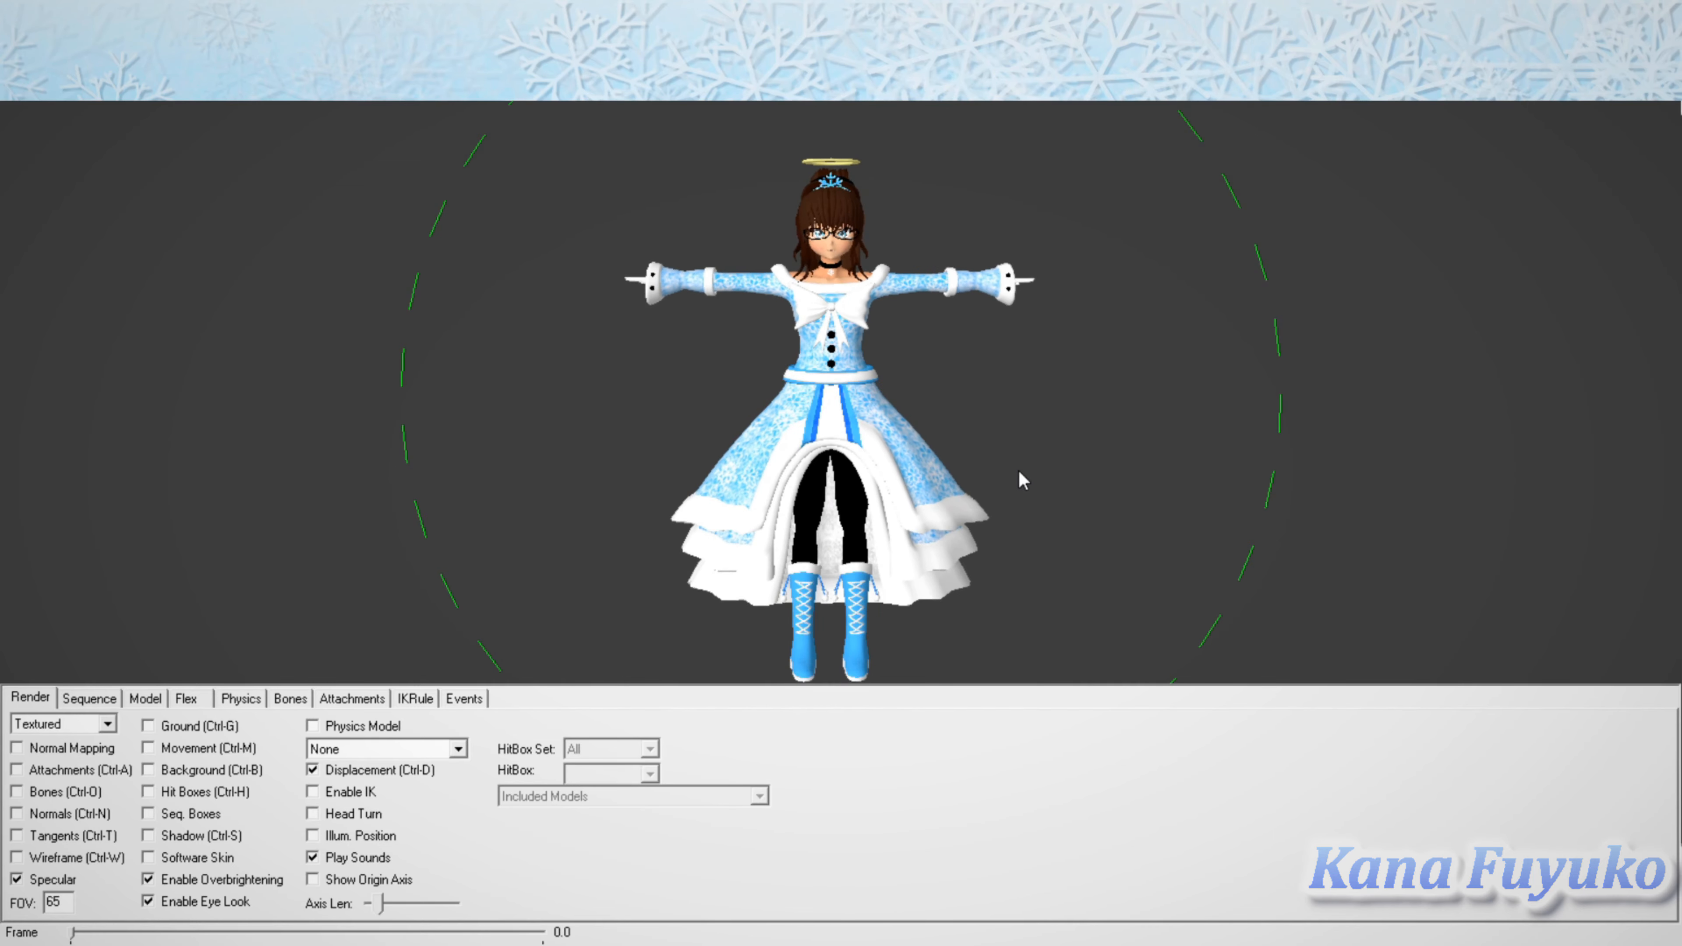
{"action": "right_click_drag", "start_coordinate": [1018, 469], "coordinate": [1025, 374]}
{"action": "mouse_move", "coordinate": [1025, 364]}
{"action": "left_mouse_down", "text": "ctrl"}
{"action": "mouse_move", "coordinate": [1032, 405]}
{"action": "mouse_move", "coordinate": [1026, 363]}
{"action": "mouse_move", "coordinate": [1021, 387]}
{"action": "left_mouse_up", "text": "ctrl"}
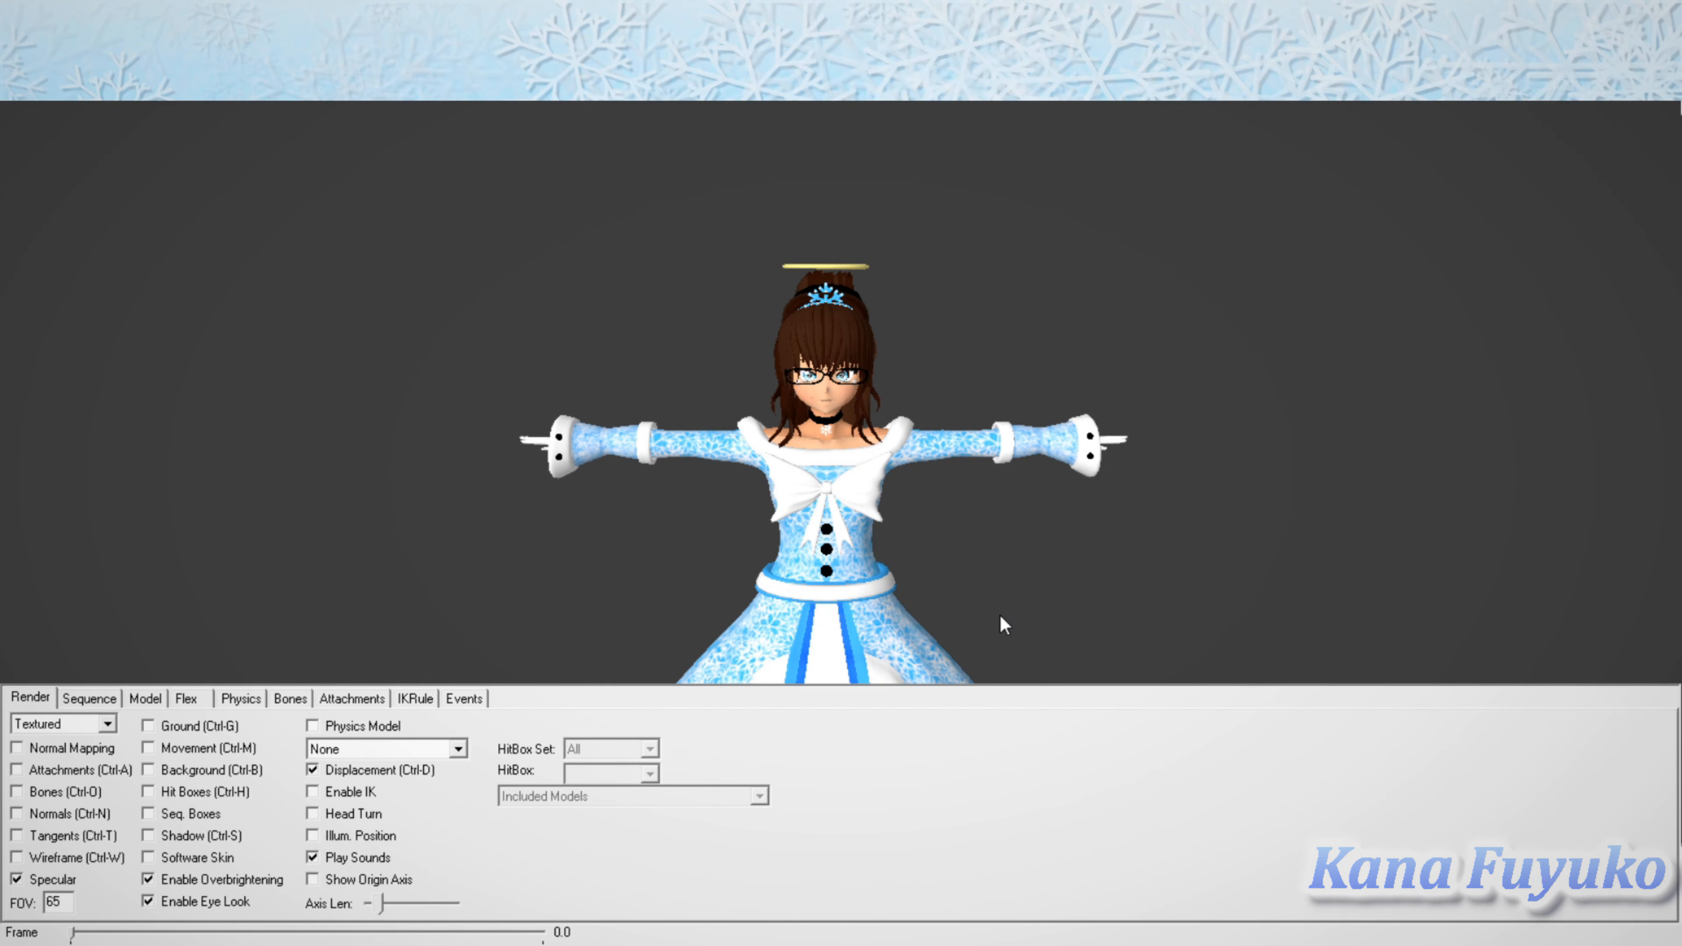
{"action": "mouse_move", "coordinate": [1052, 520]}
{"action": "left_mouse_down", "text": "shift"}
{"action": "mouse_move", "coordinate": [1026, 492]}
{"action": "mouse_move", "coordinate": [1057, 457]}
{"action": "mouse_move", "coordinate": [1047, 499]}
{"action": "mouse_move", "coordinate": [1061, 516]}
{"action": "left_mouse_up", "text": "shift"}
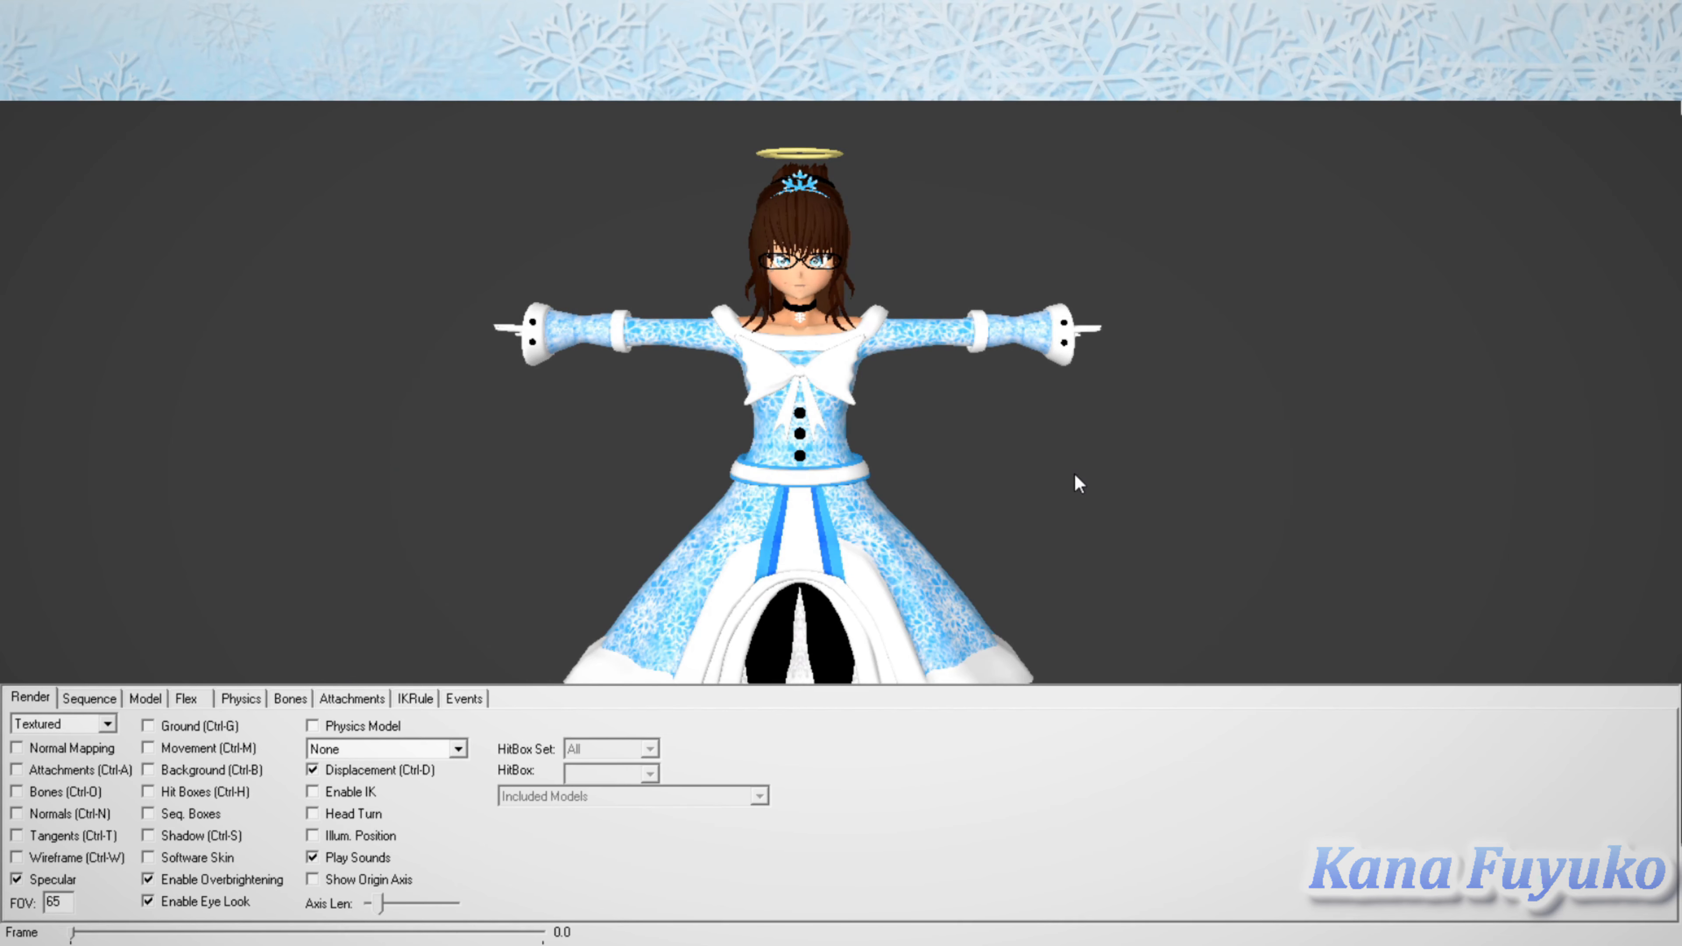
{"action": "mouse_move", "coordinate": [1102, 466]}
{"action": "right_mouse_down"}
{"action": "mouse_move", "coordinate": [1069, 515]}
{"action": "mouse_move", "coordinate": [1085, 504]}
{"action": "mouse_move", "coordinate": [1078, 405]}
{"action": "mouse_move", "coordinate": [1073, 551]}
{"action": "mouse_move", "coordinate": [1077, 439]}
{"action": "mouse_move", "coordinate": [1073, 479]}
{"action": "right_mouse_up"}
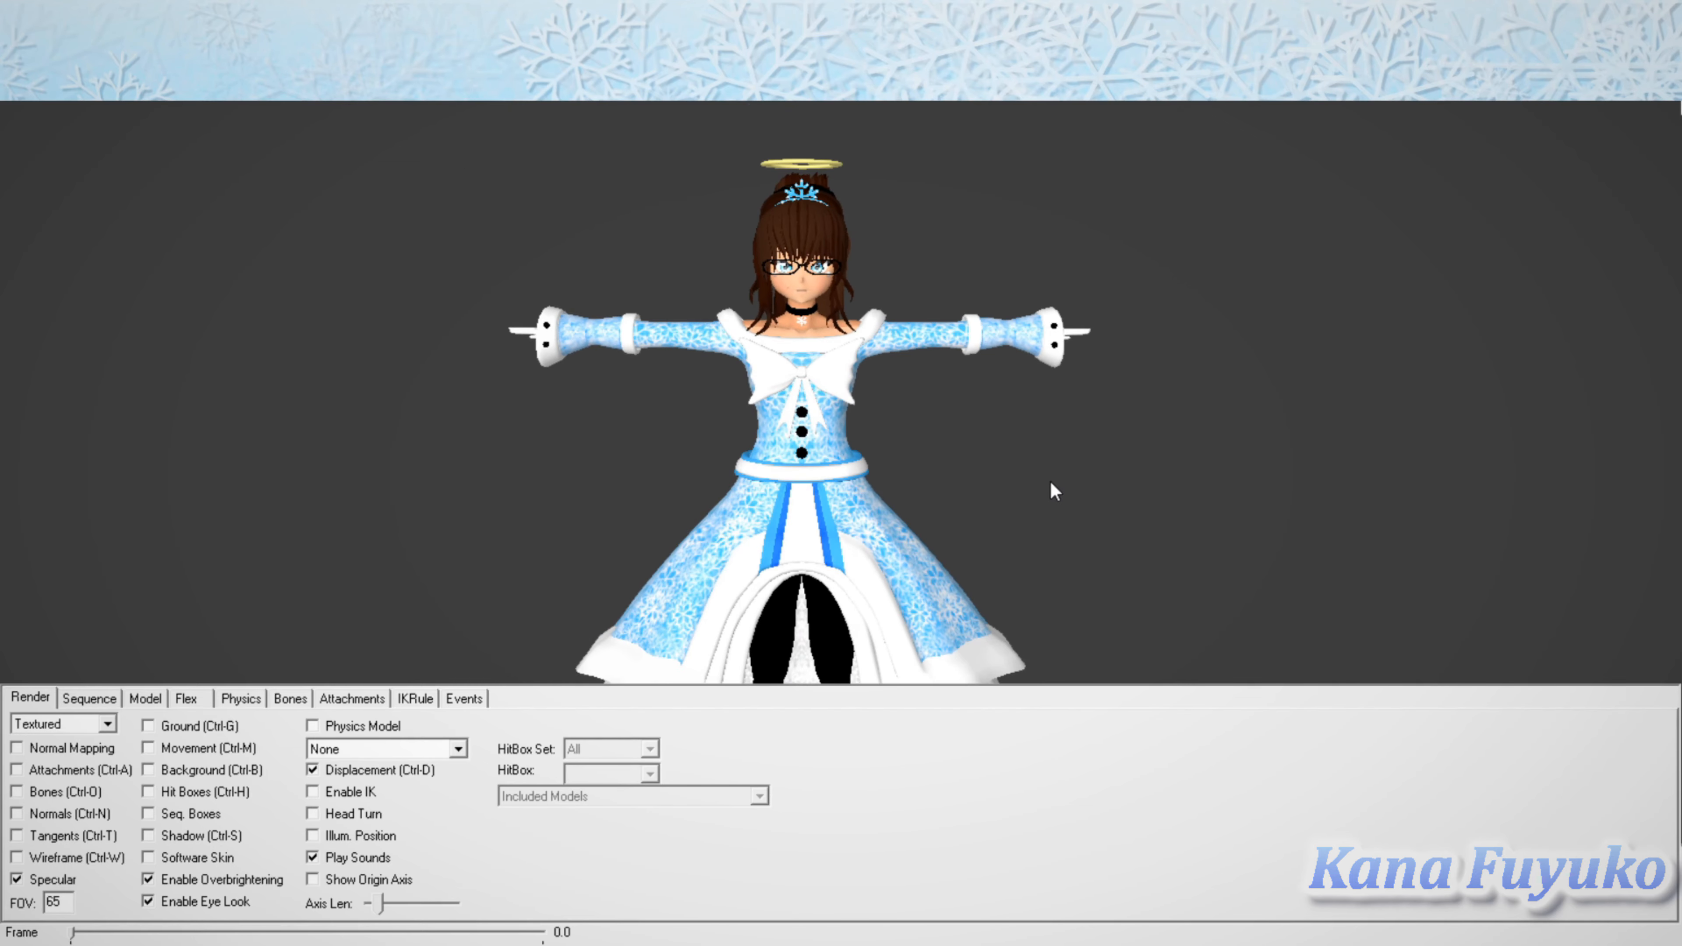
{"action": "left_click_drag", "start_coordinate": [1521, 308], "coordinate": [1567, 320]}
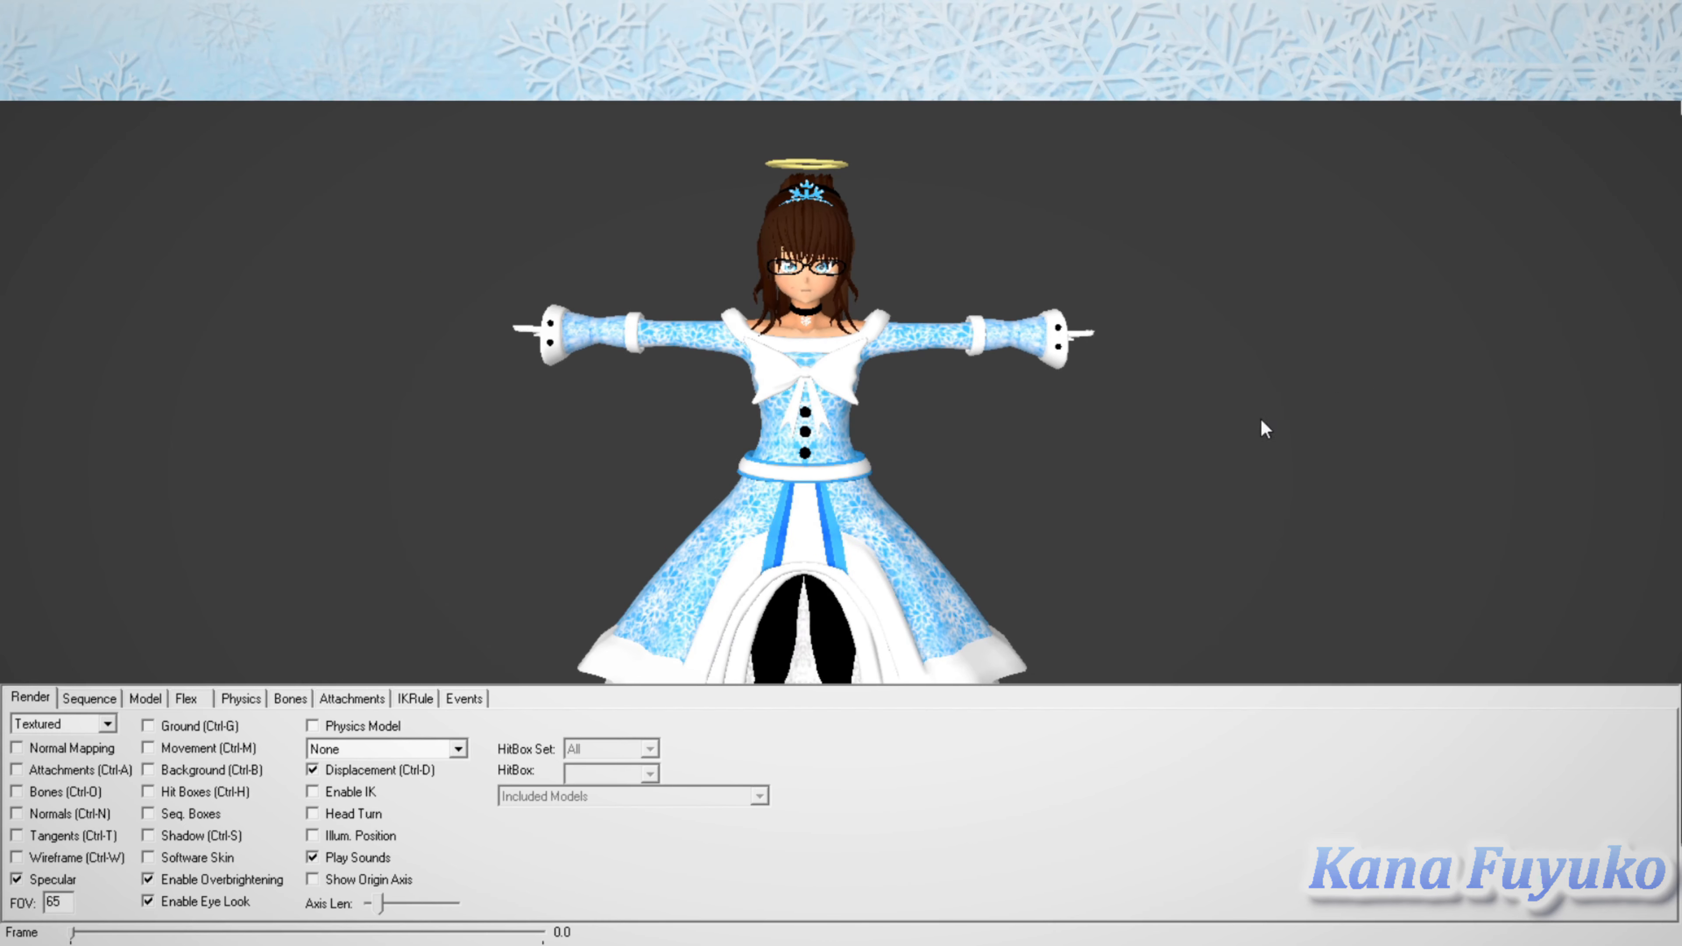
{"action": "left_click_drag", "start_coordinate": [1261, 418], "coordinate": [1221, 438], "text": "shift"}
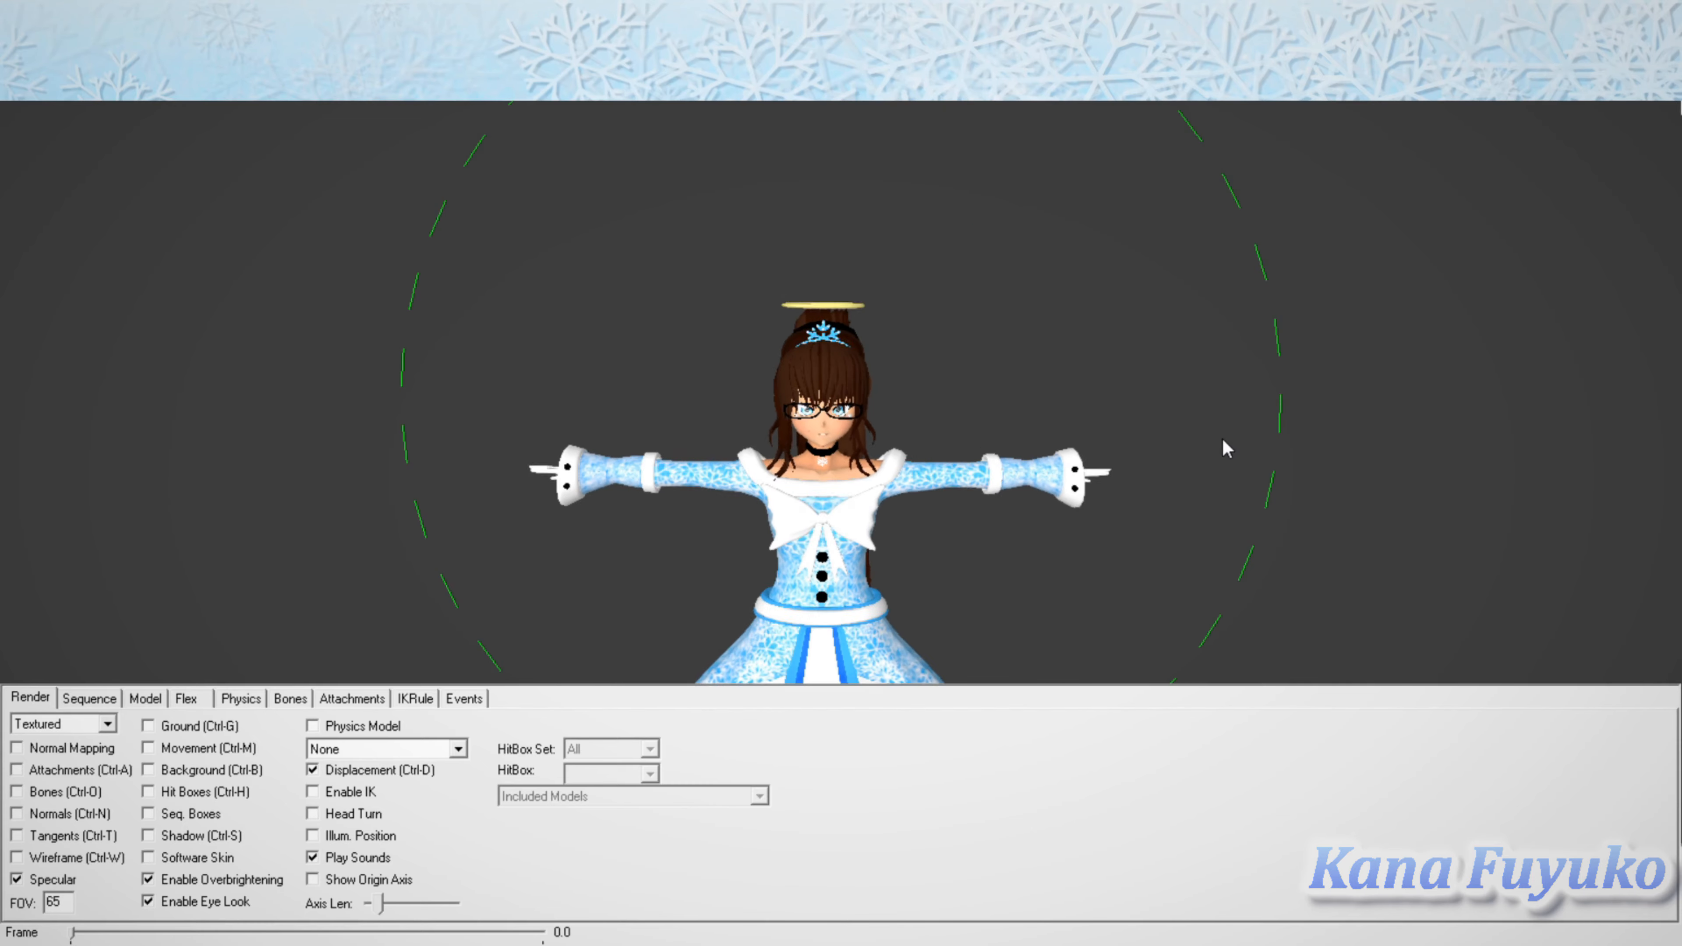
{"action": "right_click_drag", "start_coordinate": [1222, 438], "coordinate": [1241, 278]}
{"action": "left_click_drag", "start_coordinate": [1109, 485], "coordinate": [1118, 468], "text": "shift"}
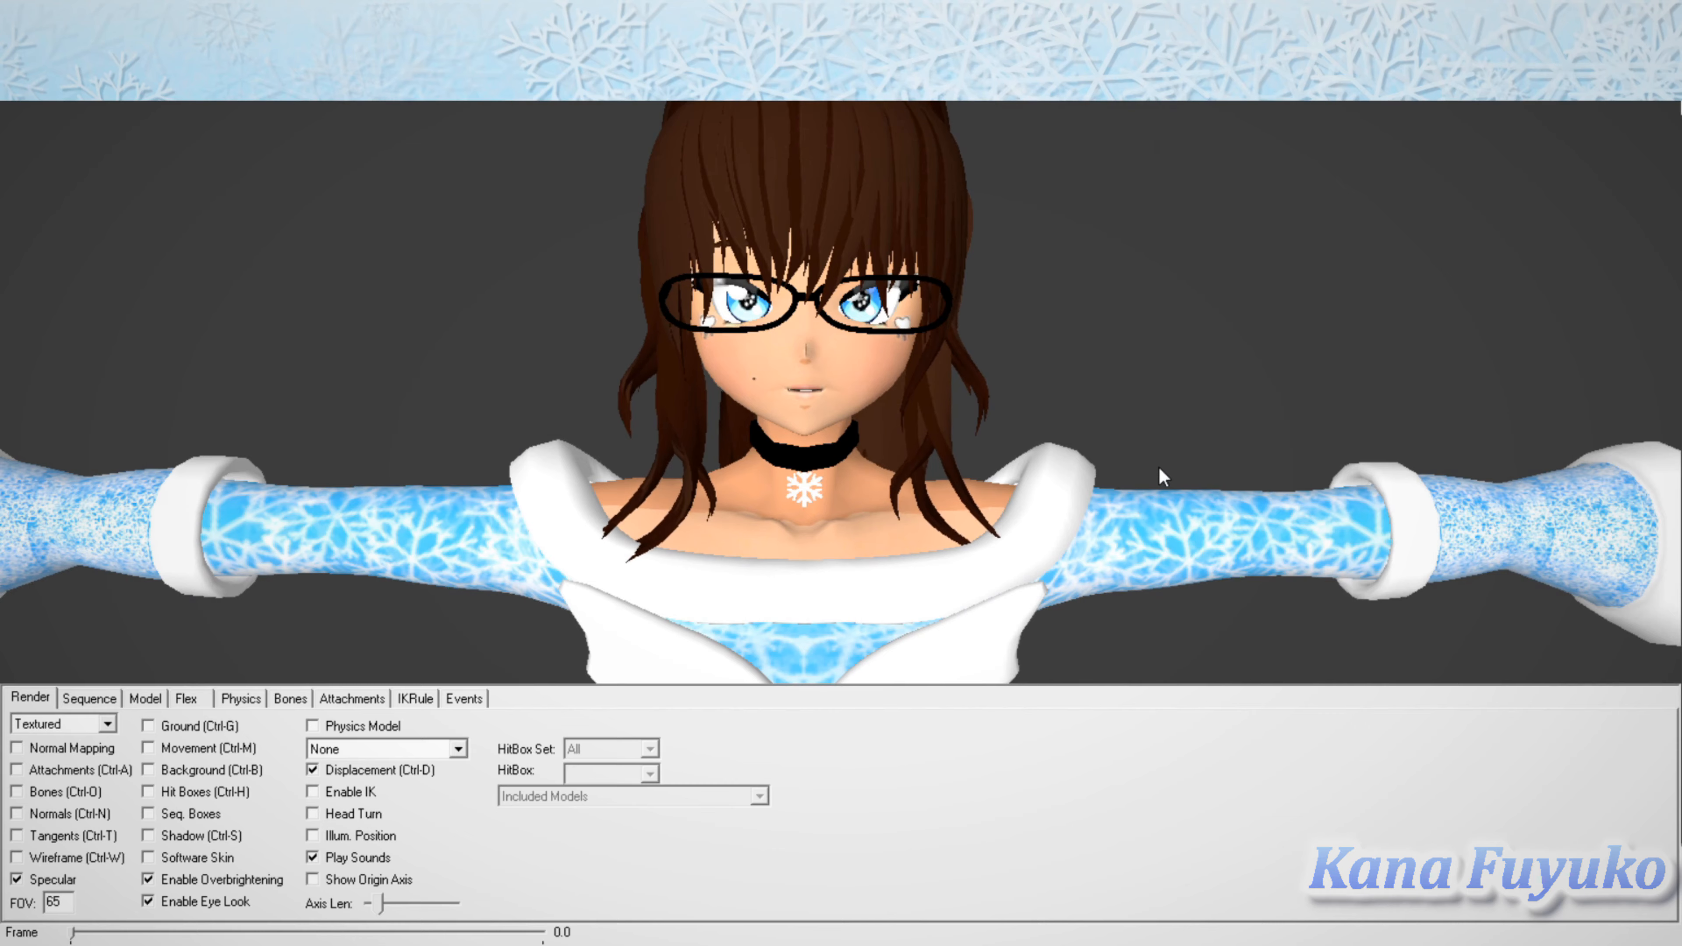
{"action": "mouse_move", "coordinate": [1164, 475]}
{"action": "right_mouse_down"}
{"action": "mouse_move", "coordinate": [1168, 447]}
{"action": "mouse_move", "coordinate": [1145, 537]}
{"action": "mouse_move", "coordinate": [1155, 494]}
{"action": "right_mouse_up"}
{"action": "left_click_drag", "start_coordinate": [1543, 348], "coordinate": [1048, 522]}
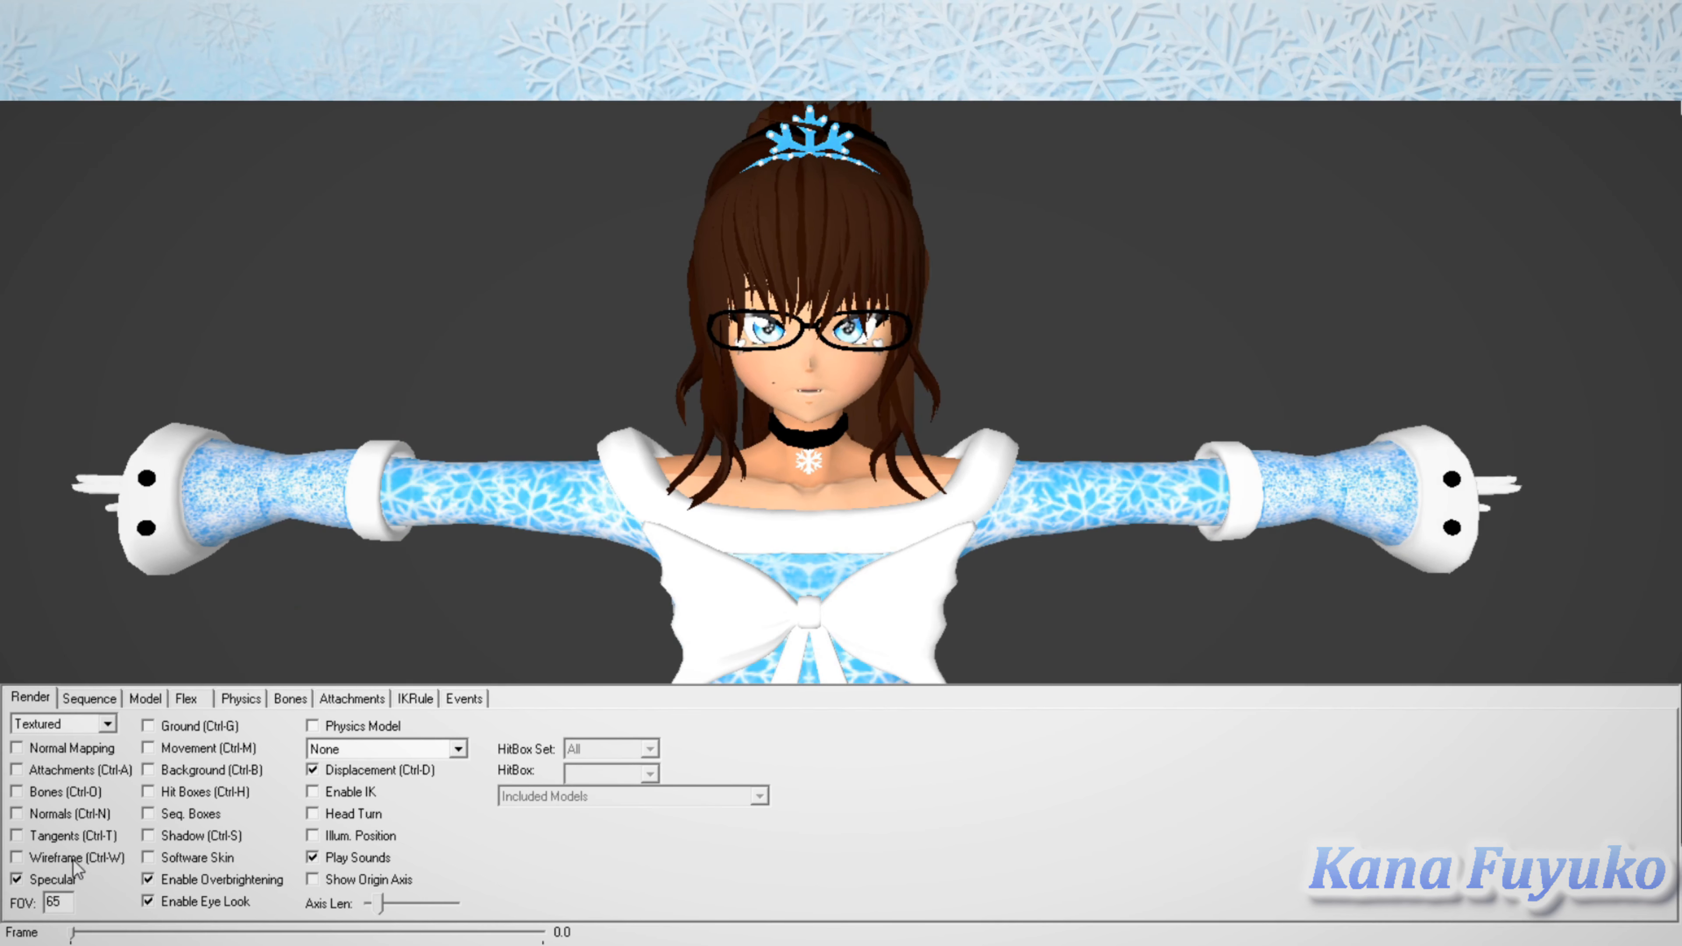
Step: Preview the Normal Mapping and Wireframe display options on the character and turn both off again
{"action": "key", "text": "alt+Tab"}
{"action": "left_click", "coordinate": [29, 749]}
{"action": "key", "text": "space"}
{"action": "left_click", "coordinate": [17, 858]}
{"action": "left_click", "coordinate": [17, 858]}
Step: Preview the character's hit boxes and the Shadow display option, turning each off again
{"action": "left_click", "coordinate": [149, 792]}
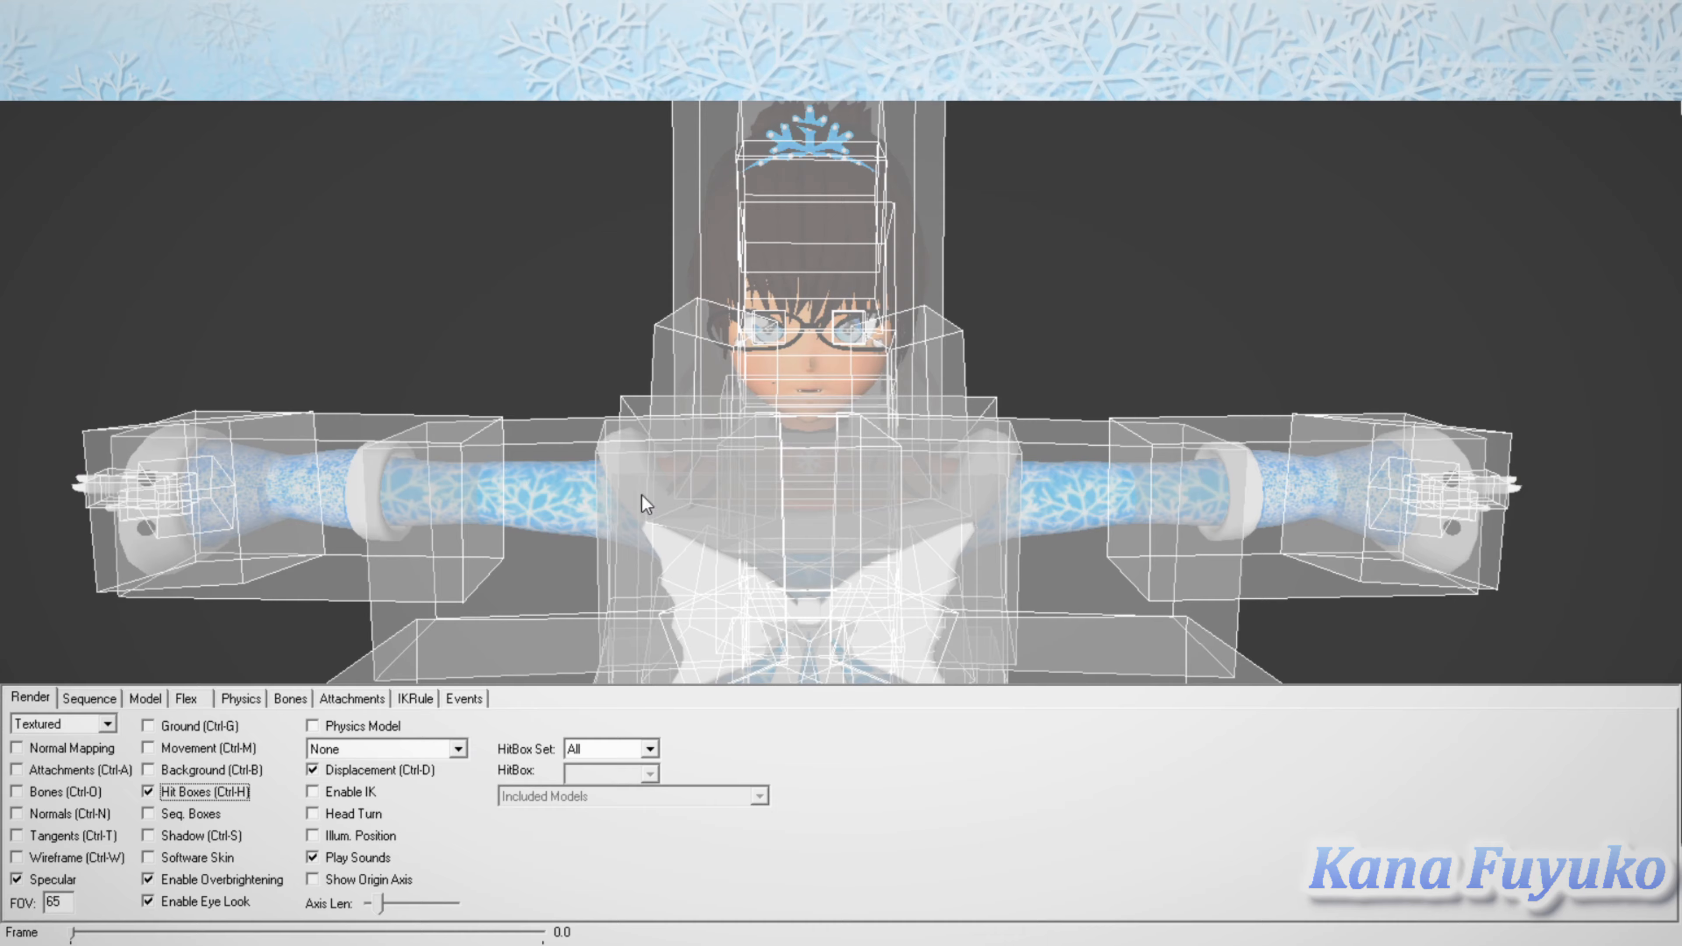
{"action": "left_click_drag", "start_coordinate": [723, 475], "coordinate": [881, 440]}
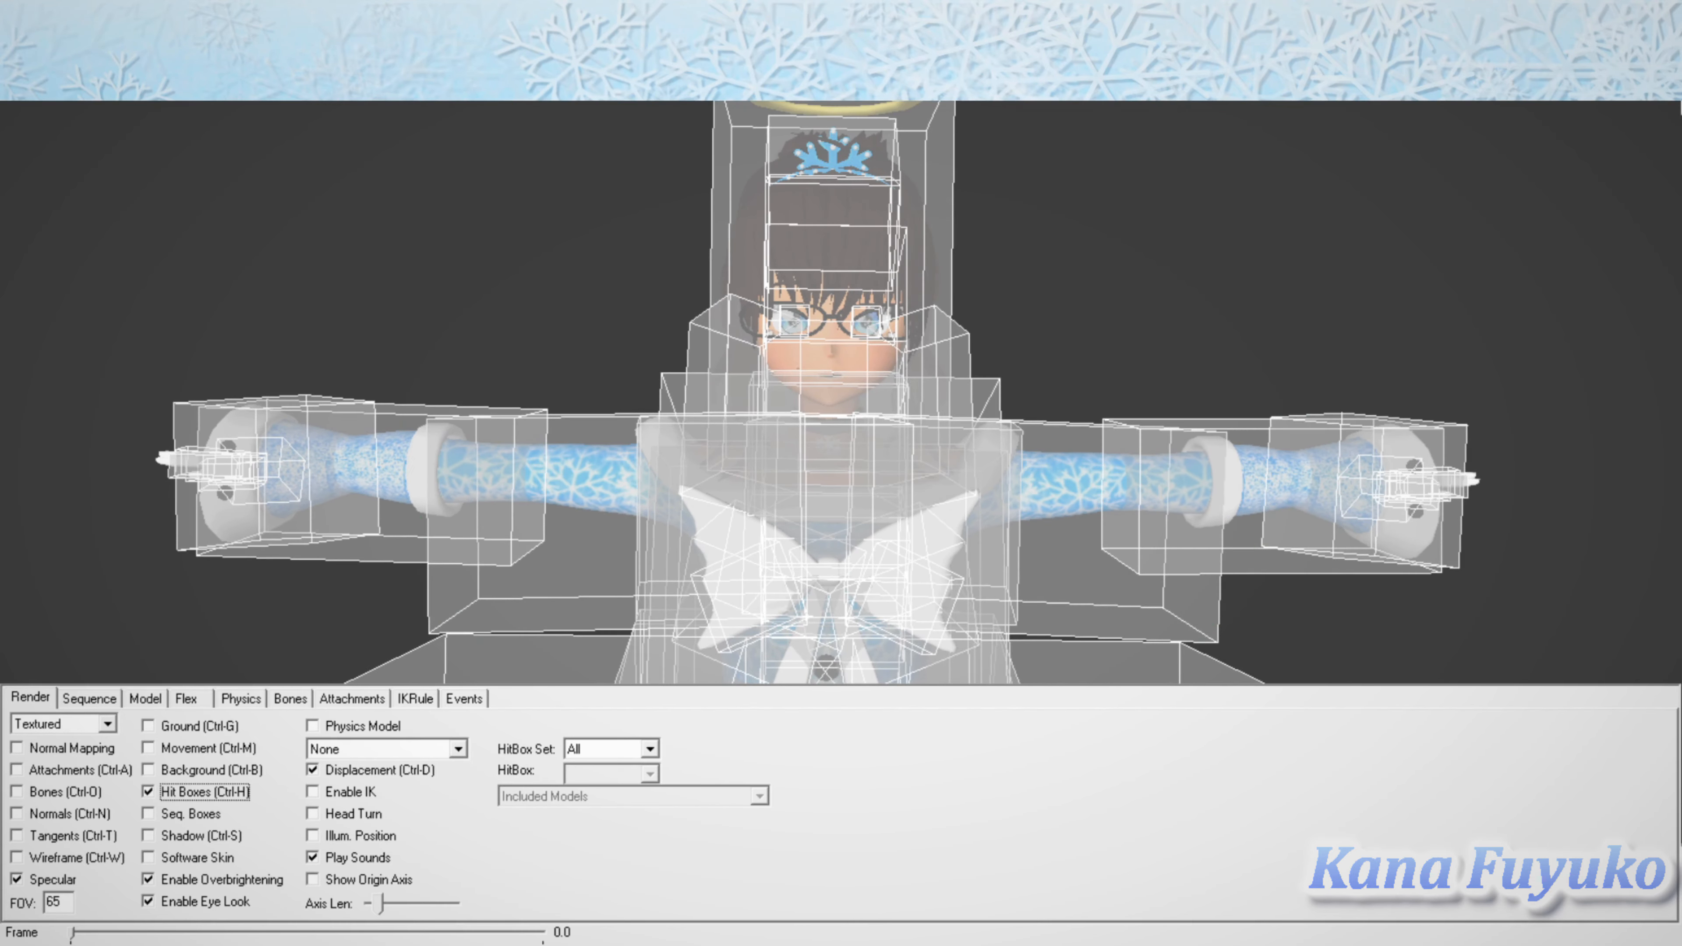
{"action": "key", "text": "ctrl+h"}
{"action": "left_click", "coordinate": [148, 836]}
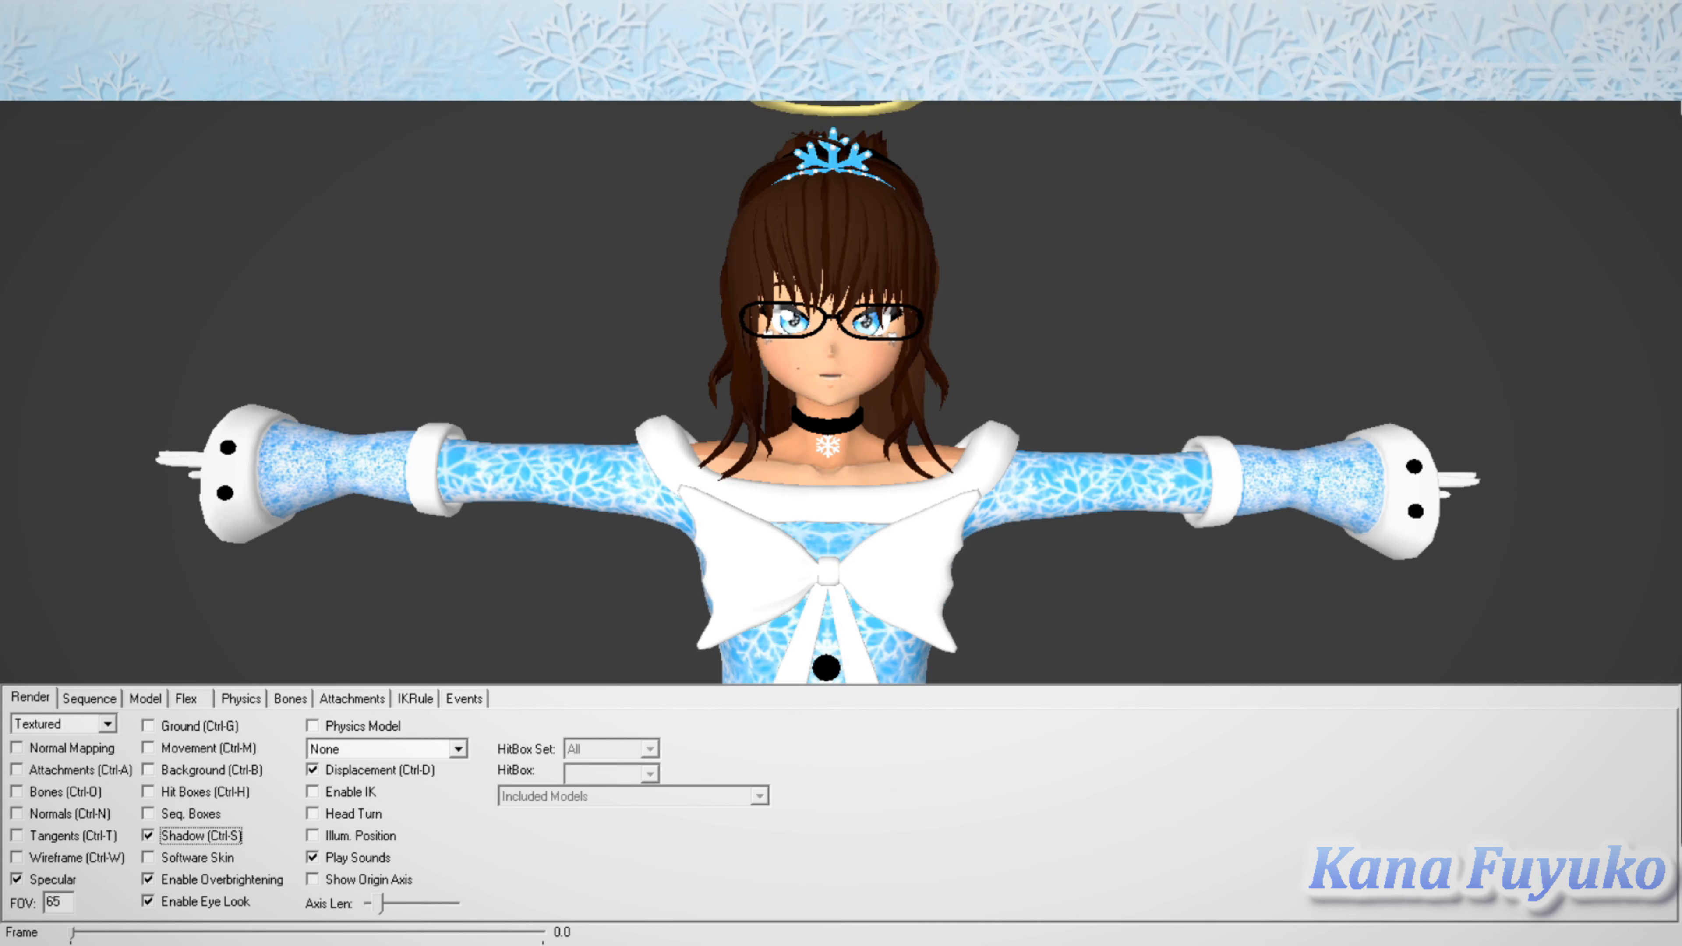
{"action": "left_click", "coordinate": [148, 836]}
Step: Check the sequence settings, and review the model information and the list of loaded VMTs
{"action": "key", "text": "ctrl+Tab"}
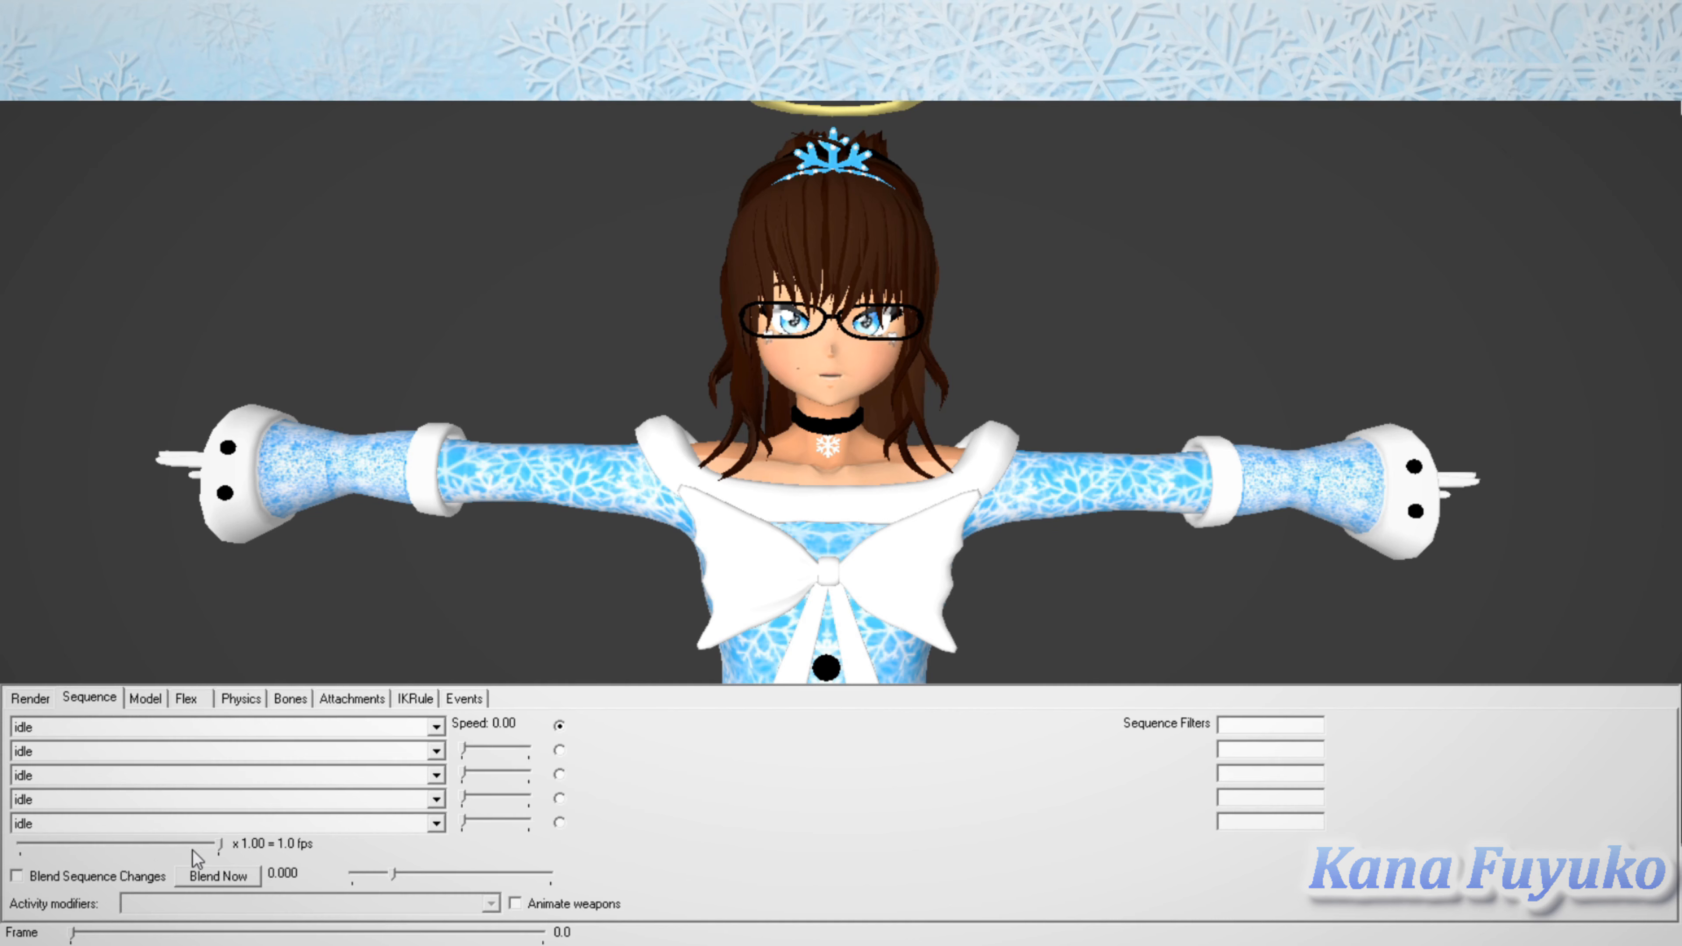
{"action": "key", "text": "ctrl+Tab"}
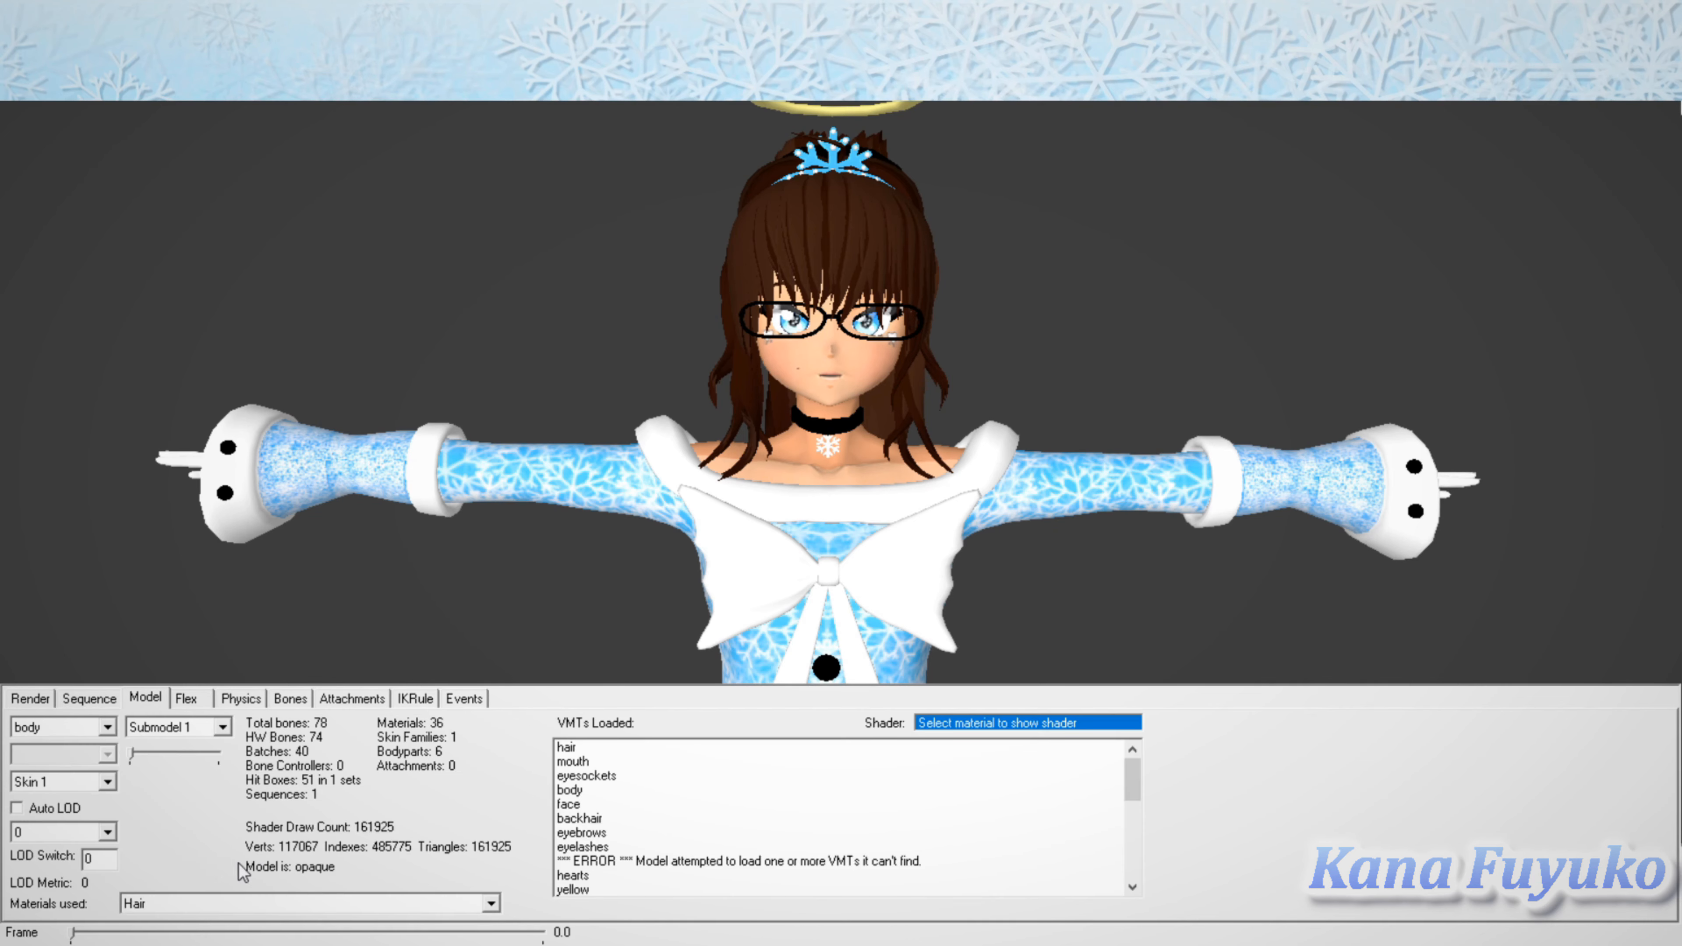
{"action": "scroll", "coordinate": [838, 818], "scroll_direction": "down", "scroll_amount": 2}
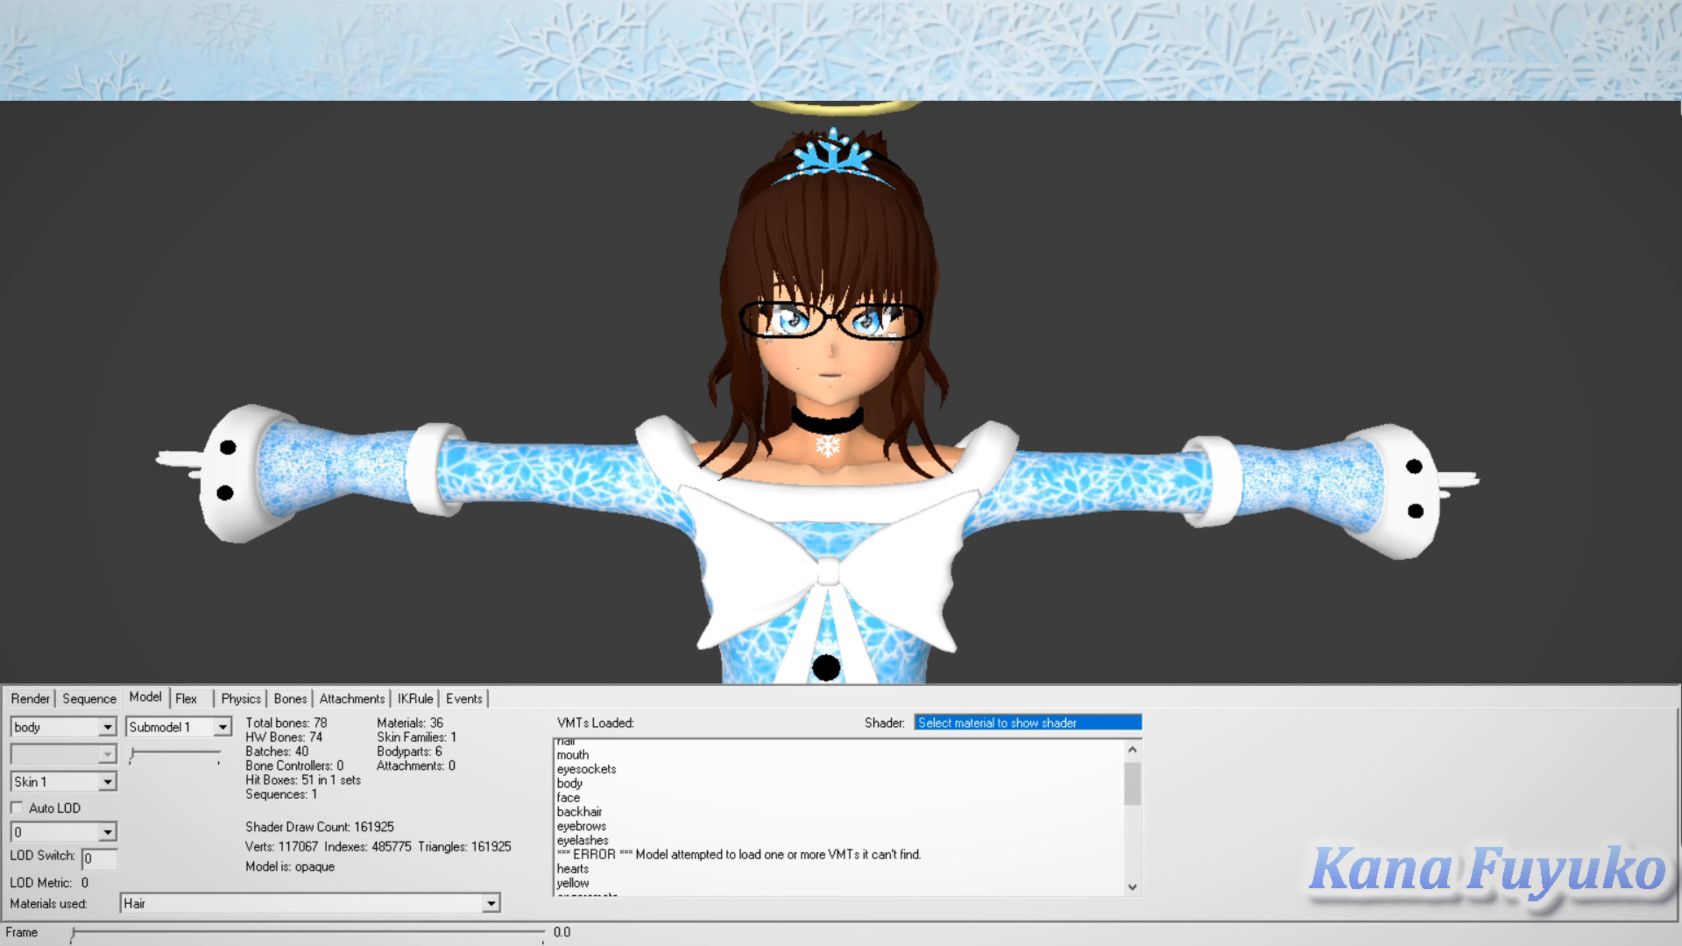
{"action": "scroll", "coordinate": [837, 819], "scroll_direction": "down", "scroll_amount": 6}
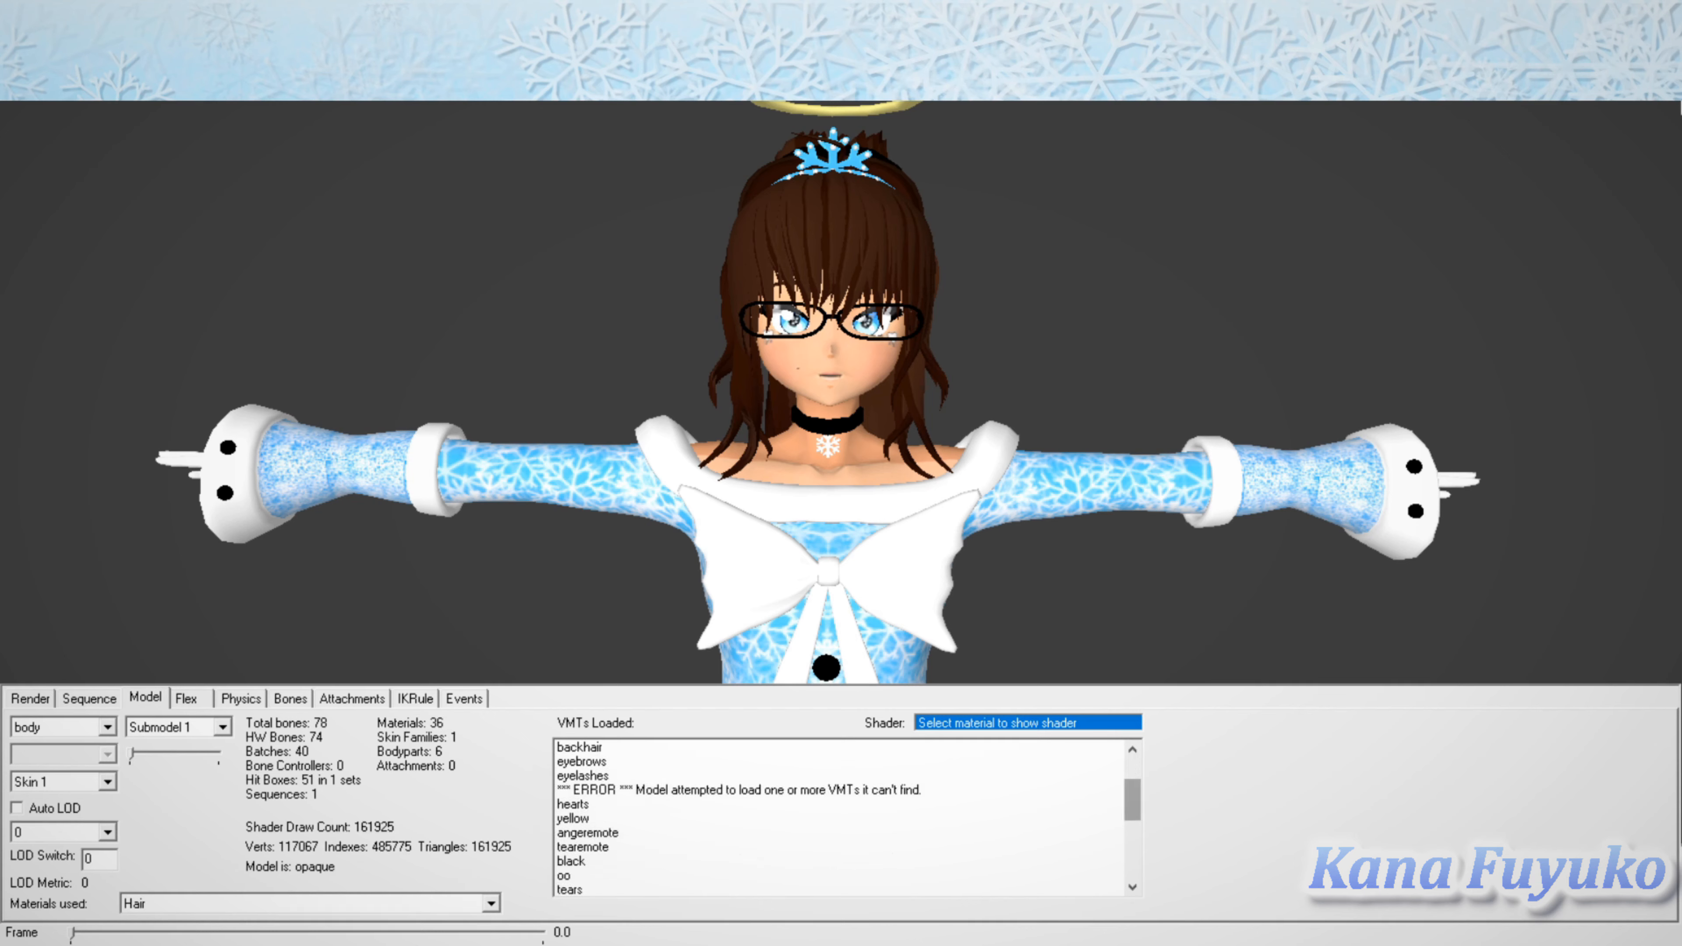
{"action": "mouse_move", "coordinate": [1133, 854]}
{"action": "left_mouse_down"}
{"action": "mouse_move", "coordinate": [1132, 816]}
{"action": "mouse_move", "coordinate": [1132, 856]}
{"action": "left_mouse_up"}
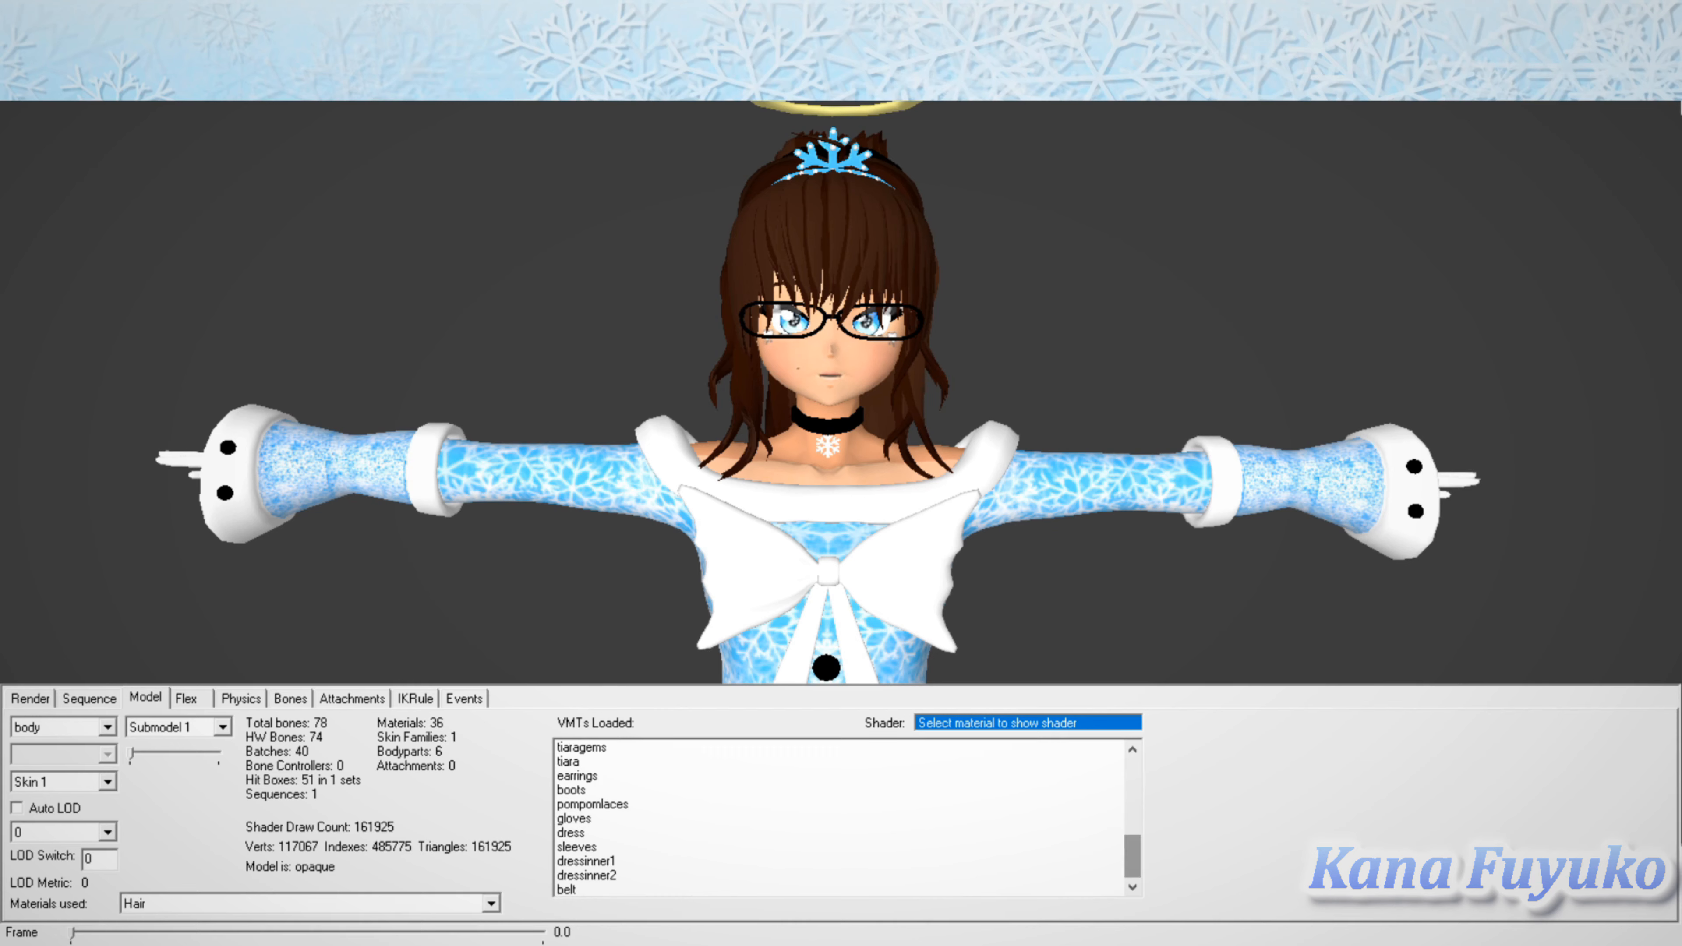
Step: Check which shader the dressinner1 and boots materials use in the list of loaded VMTs
{"action": "left_click", "coordinate": [837, 861]}
{"action": "left_click", "coordinate": [837, 790]}
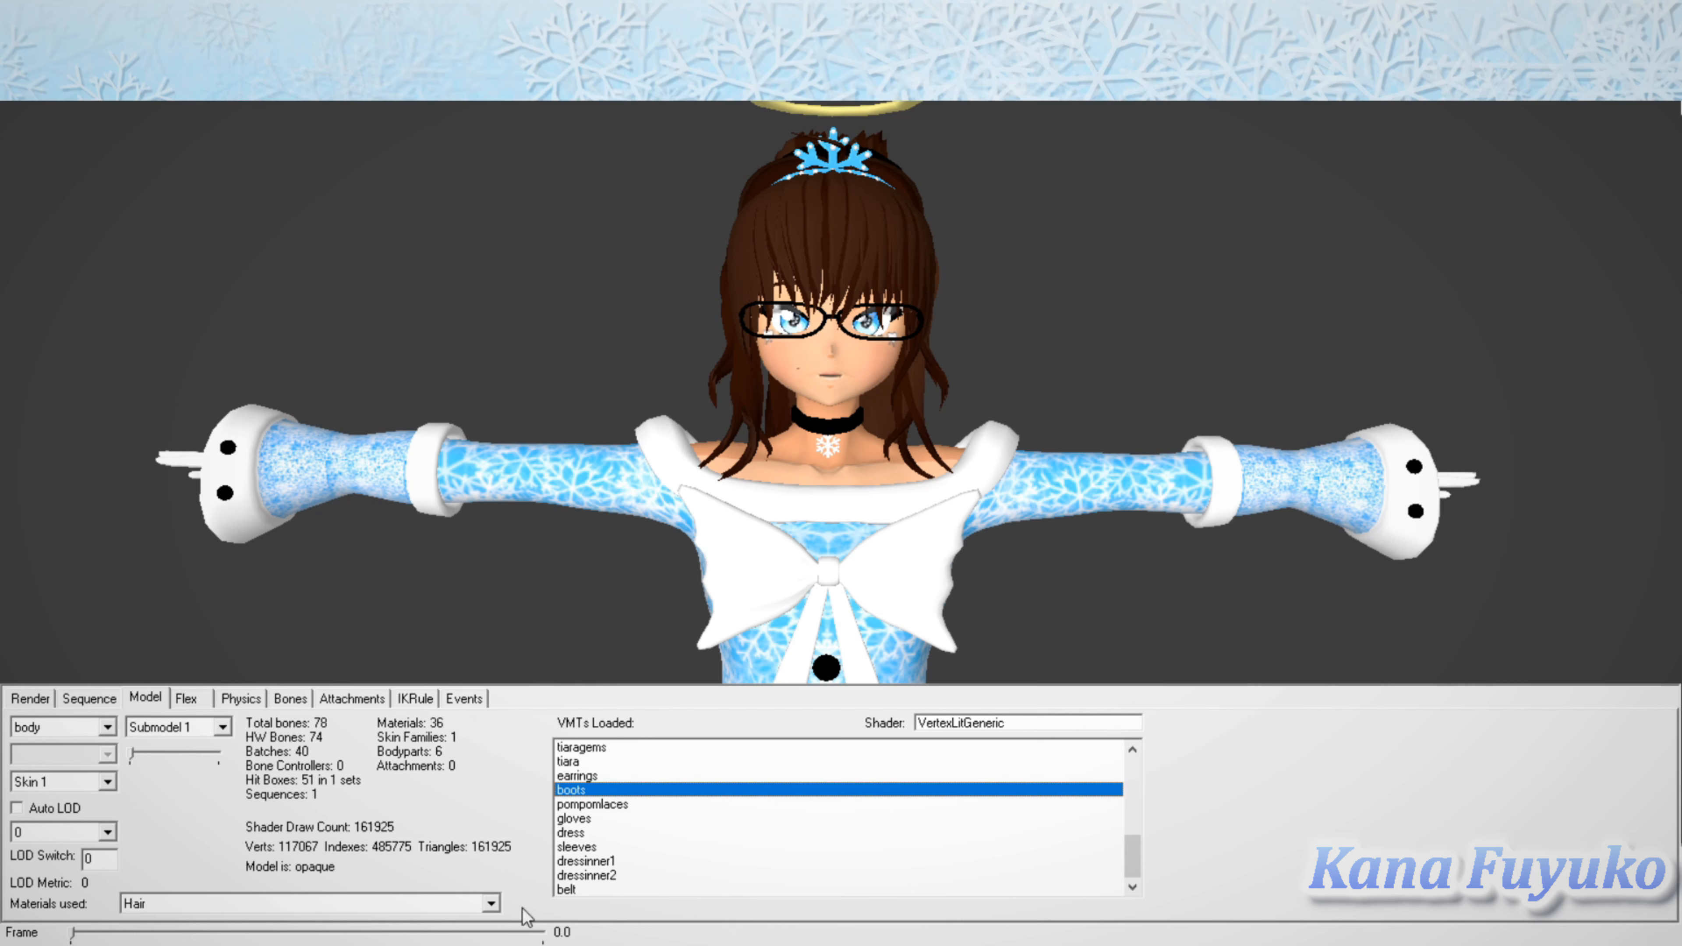
Step: Review the character's facial flex controls, including the mouth shapes and the Angry and Joy expressions
{"action": "key", "text": "ctrl+Tab"}
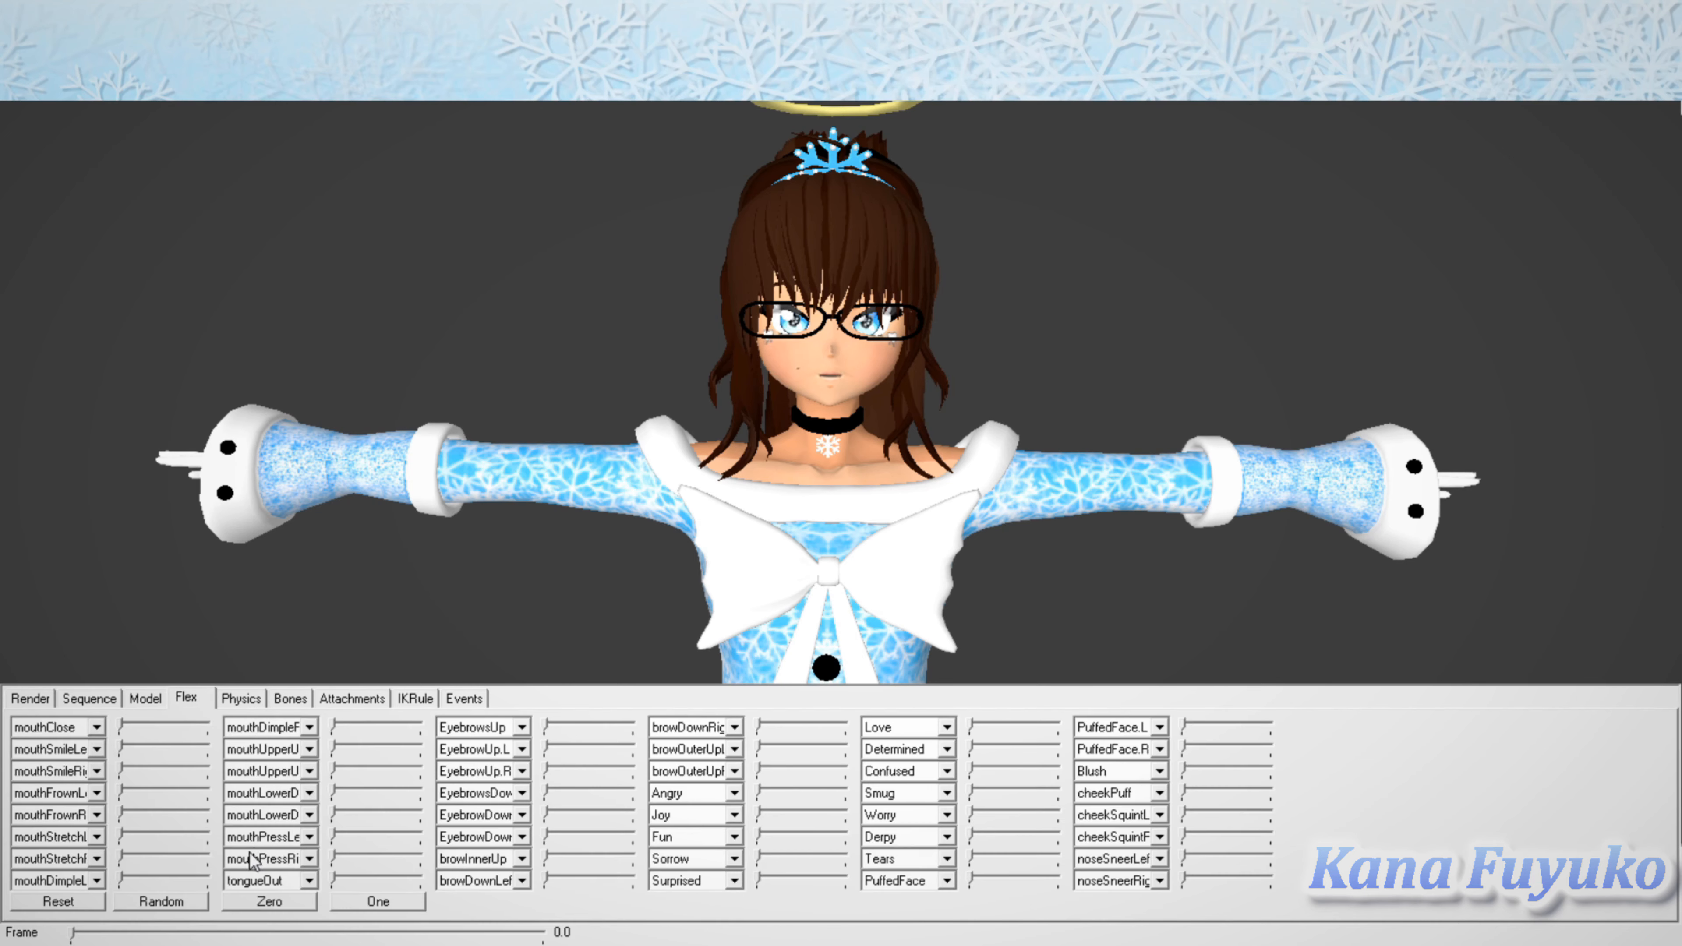
{"action": "mouse_move", "coordinate": [147, 878]}
{"action": "left_mouse_down"}
{"action": "mouse_move", "coordinate": [248, 882]}
{"action": "mouse_move", "coordinate": [127, 881]}
{"action": "mouse_move", "coordinate": [150, 933]}
{"action": "mouse_move", "coordinate": [257, 943]}
{"action": "mouse_move", "coordinate": [126, 942]}
{"action": "left_mouse_up"}
{"action": "left_click_drag", "start_coordinate": [410, 876], "coordinate": [471, 891]}
{"action": "left_click_drag", "start_coordinate": [332, 835], "coordinate": [333, 879]}
{"action": "mouse_move", "coordinate": [759, 791]}
{"action": "left_mouse_down"}
{"action": "mouse_move", "coordinate": [846, 791]}
{"action": "mouse_move", "coordinate": [759, 791]}
{"action": "left_mouse_up"}
{"action": "left_click", "coordinate": [759, 813]}
{"action": "left_click_drag", "start_coordinate": [759, 813], "coordinate": [759, 857]}
Step: Look over the model's physics settings and return to the facial flex controls
{"action": "left_click", "coordinate": [241, 698]}
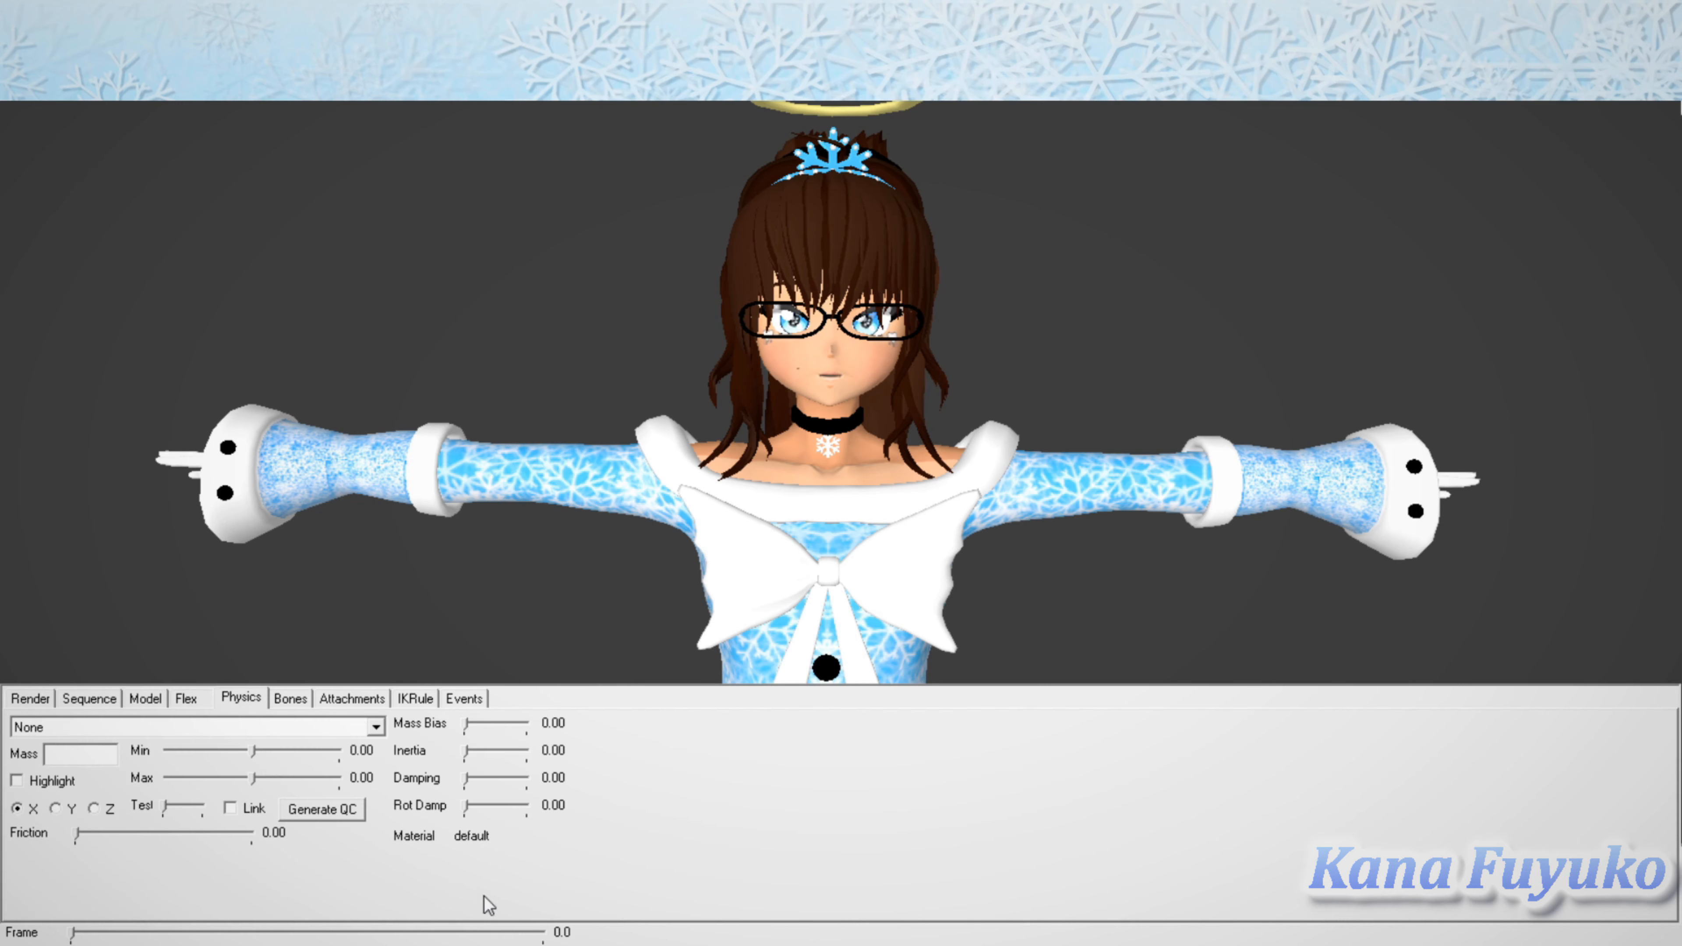
{"action": "left_click", "coordinate": [466, 891]}
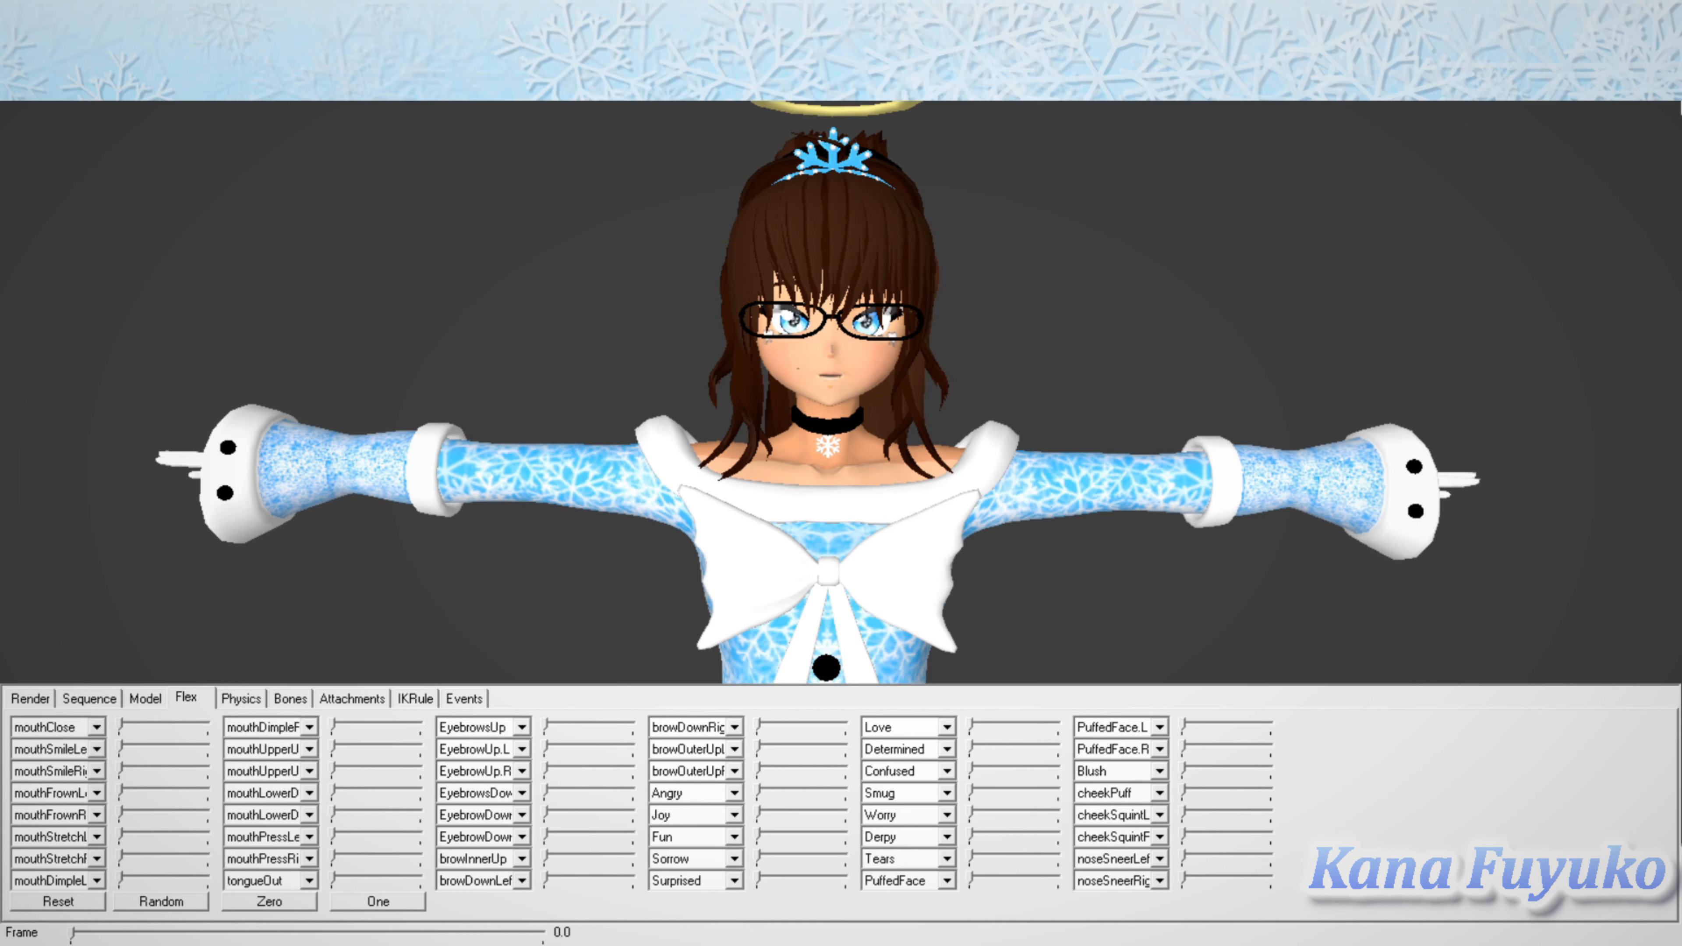
{"action": "mouse_move", "coordinate": [760, 880]}
{"action": "left_mouse_down"}
{"action": "mouse_move", "coordinate": [846, 879]}
{"action": "mouse_move", "coordinate": [759, 879]}
{"action": "left_mouse_up"}
Step: Check the shader of the earrings, sleeves and tiara materials and look through the neighbouring loaded VMTs
{"action": "left_click", "coordinate": [145, 698]}
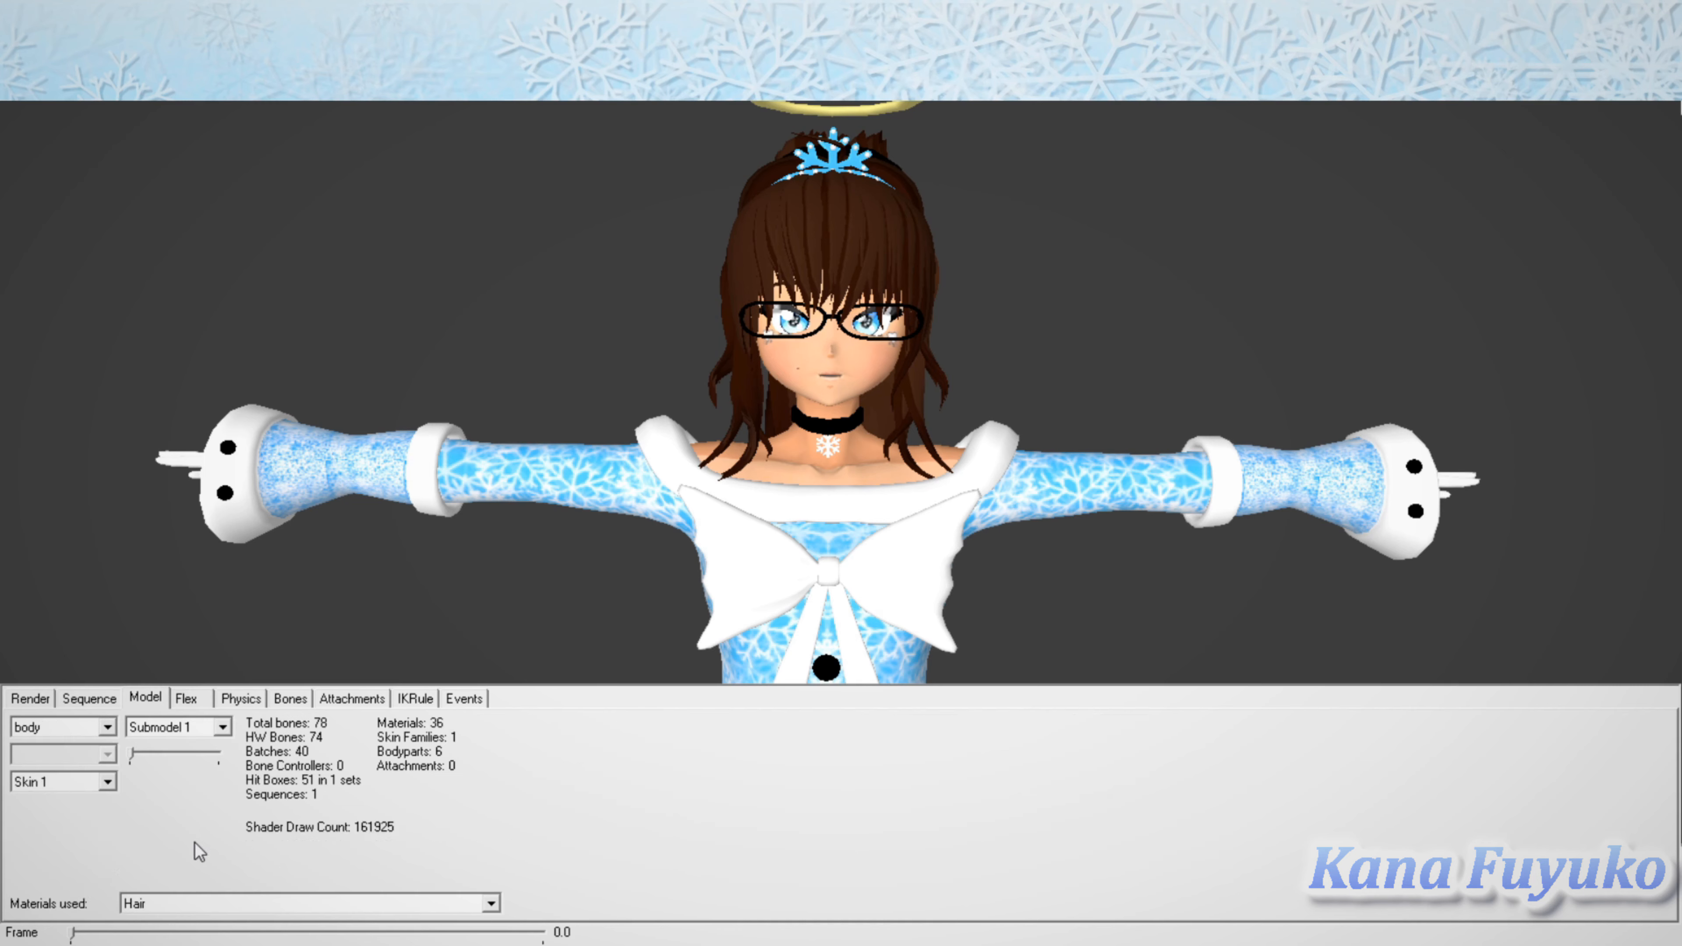
{"action": "left_click", "coordinate": [849, 776]}
{"action": "left_click", "coordinate": [854, 846]}
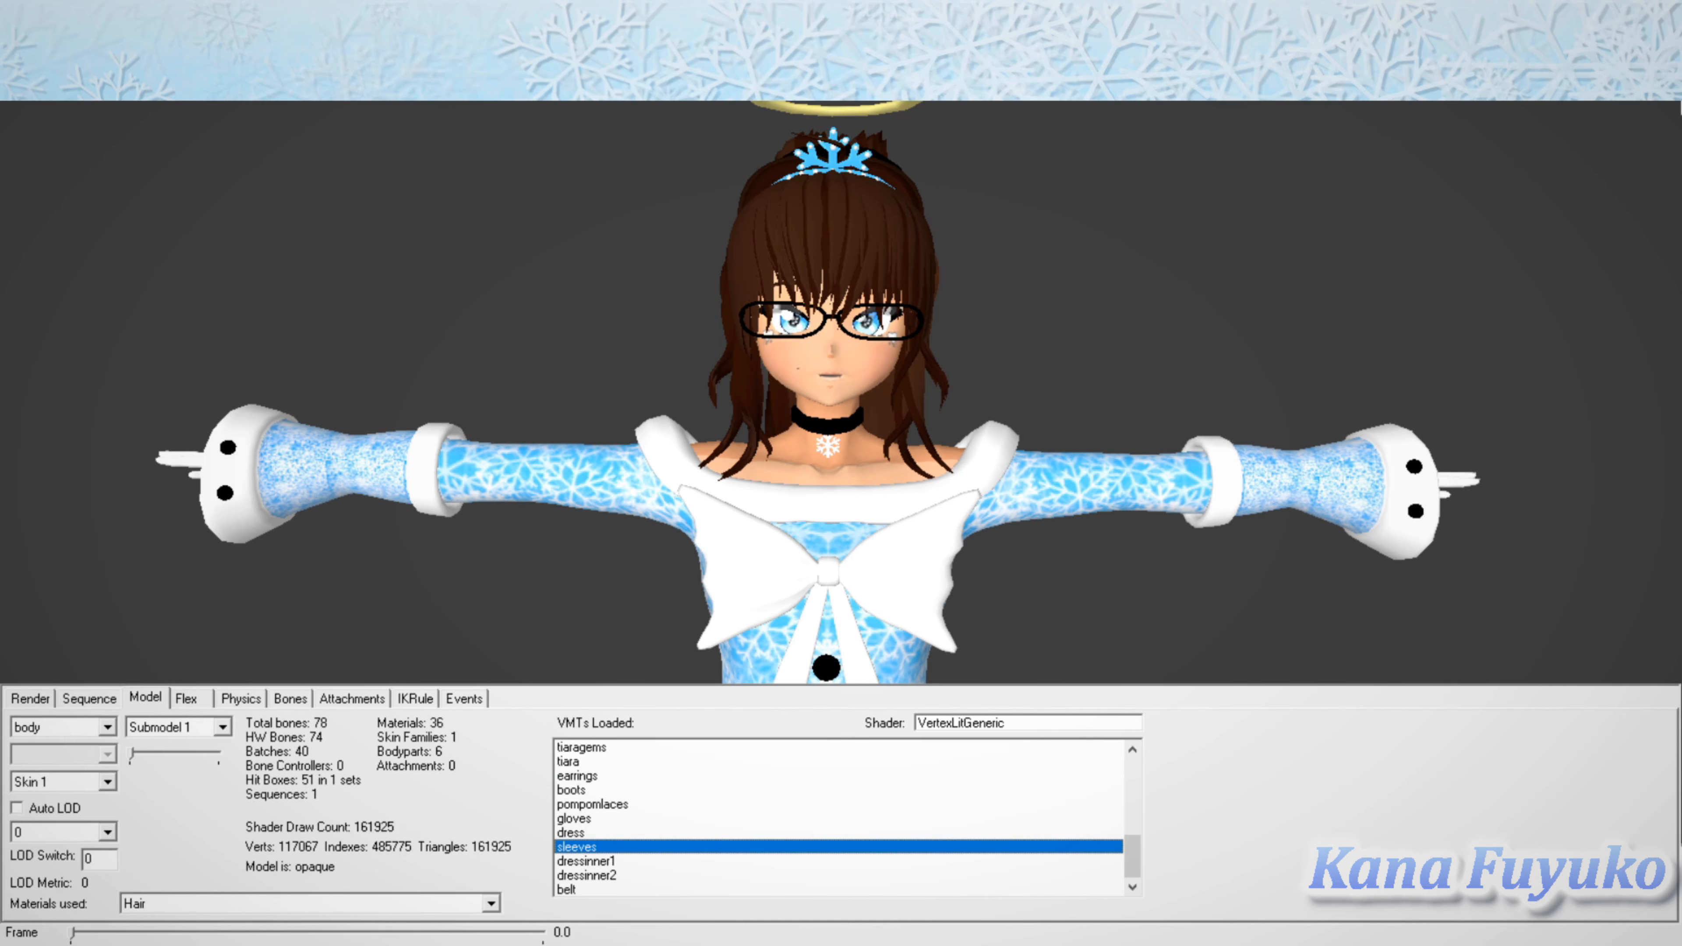
{"action": "left_click", "coordinate": [863, 762]}
{"action": "scroll", "coordinate": [839, 818], "scroll_direction": "up", "scroll_amount": 1}
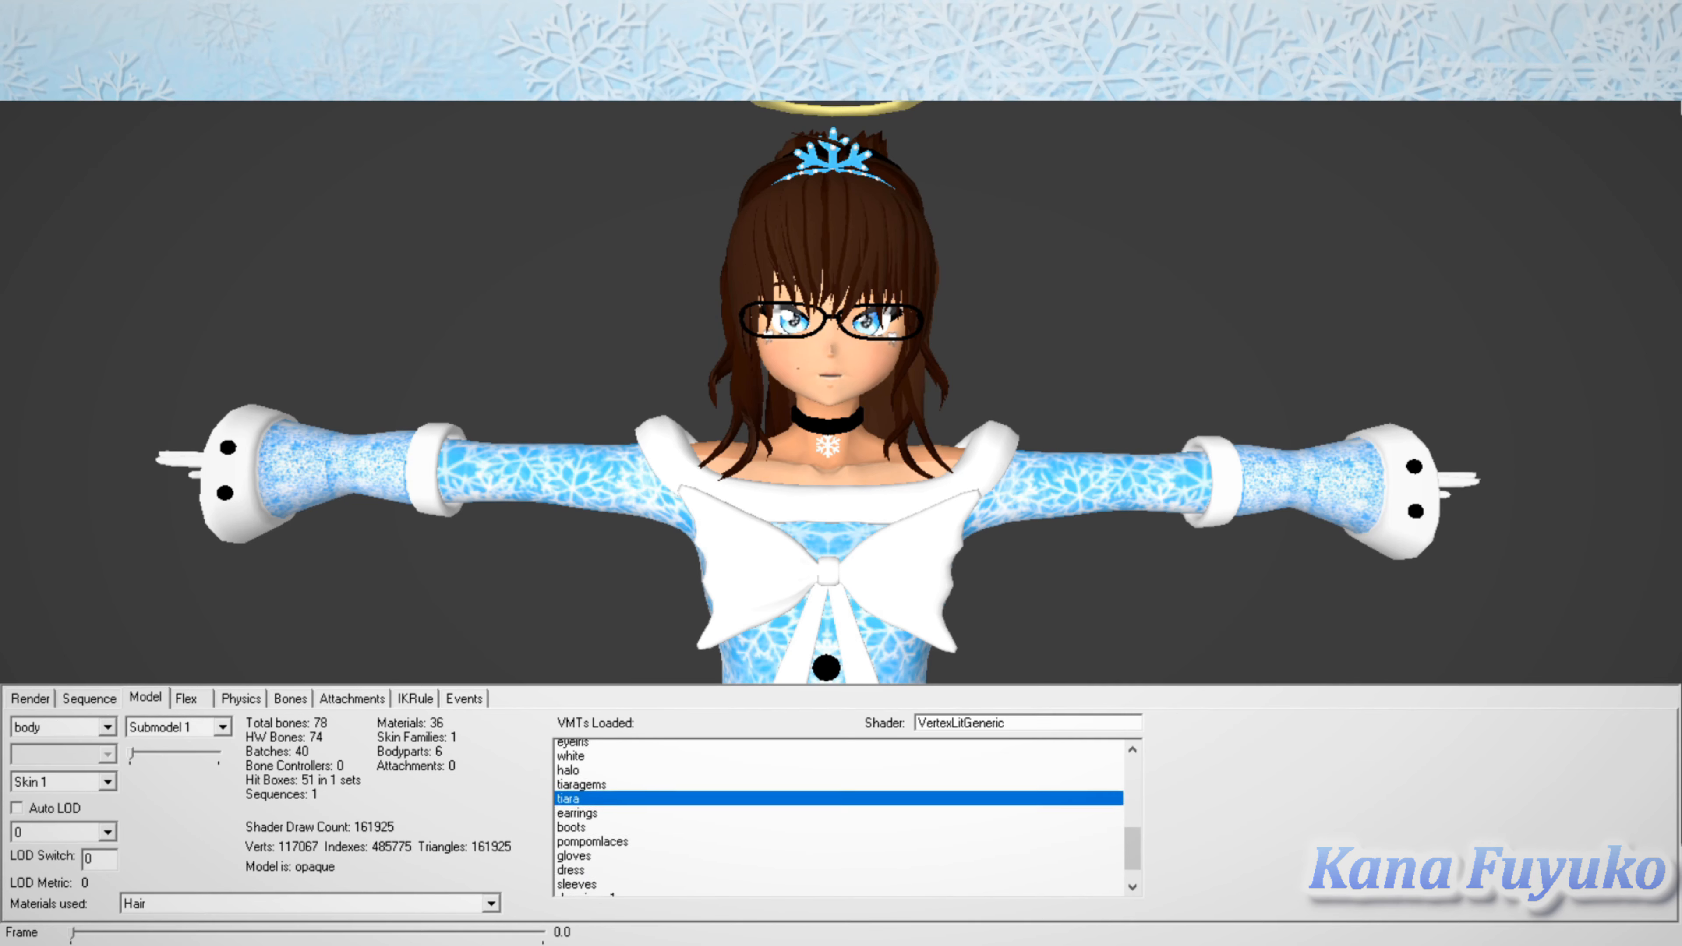
{"action": "scroll", "coordinate": [839, 818], "scroll_direction": "down", "scroll_amount": 1}
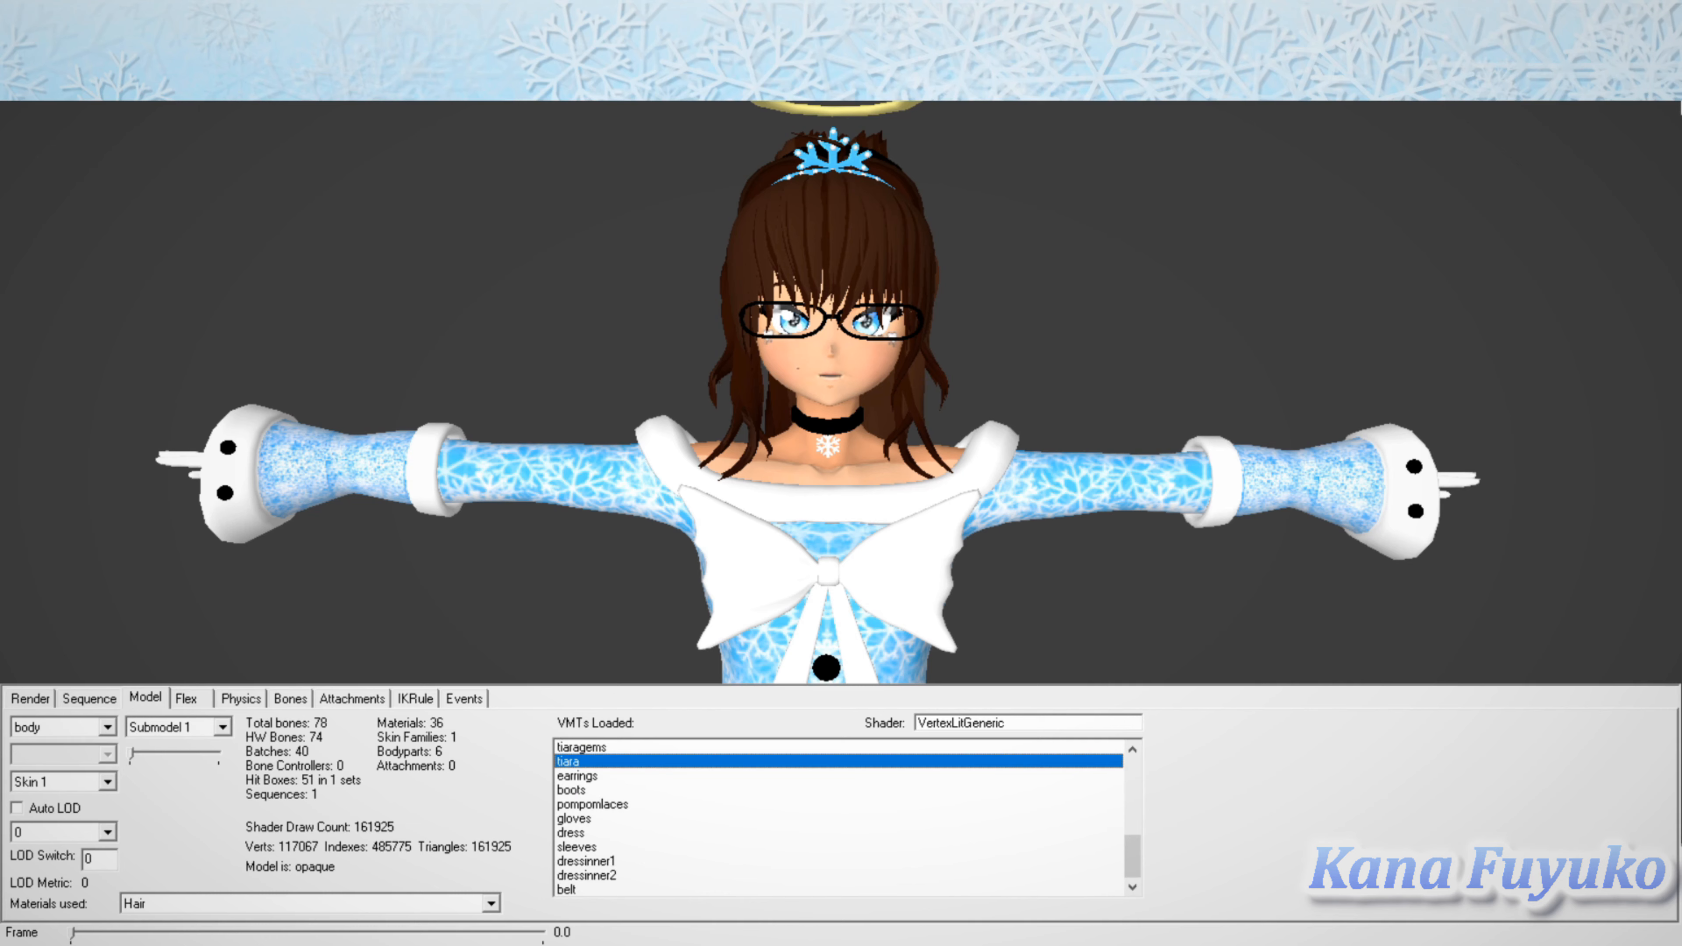
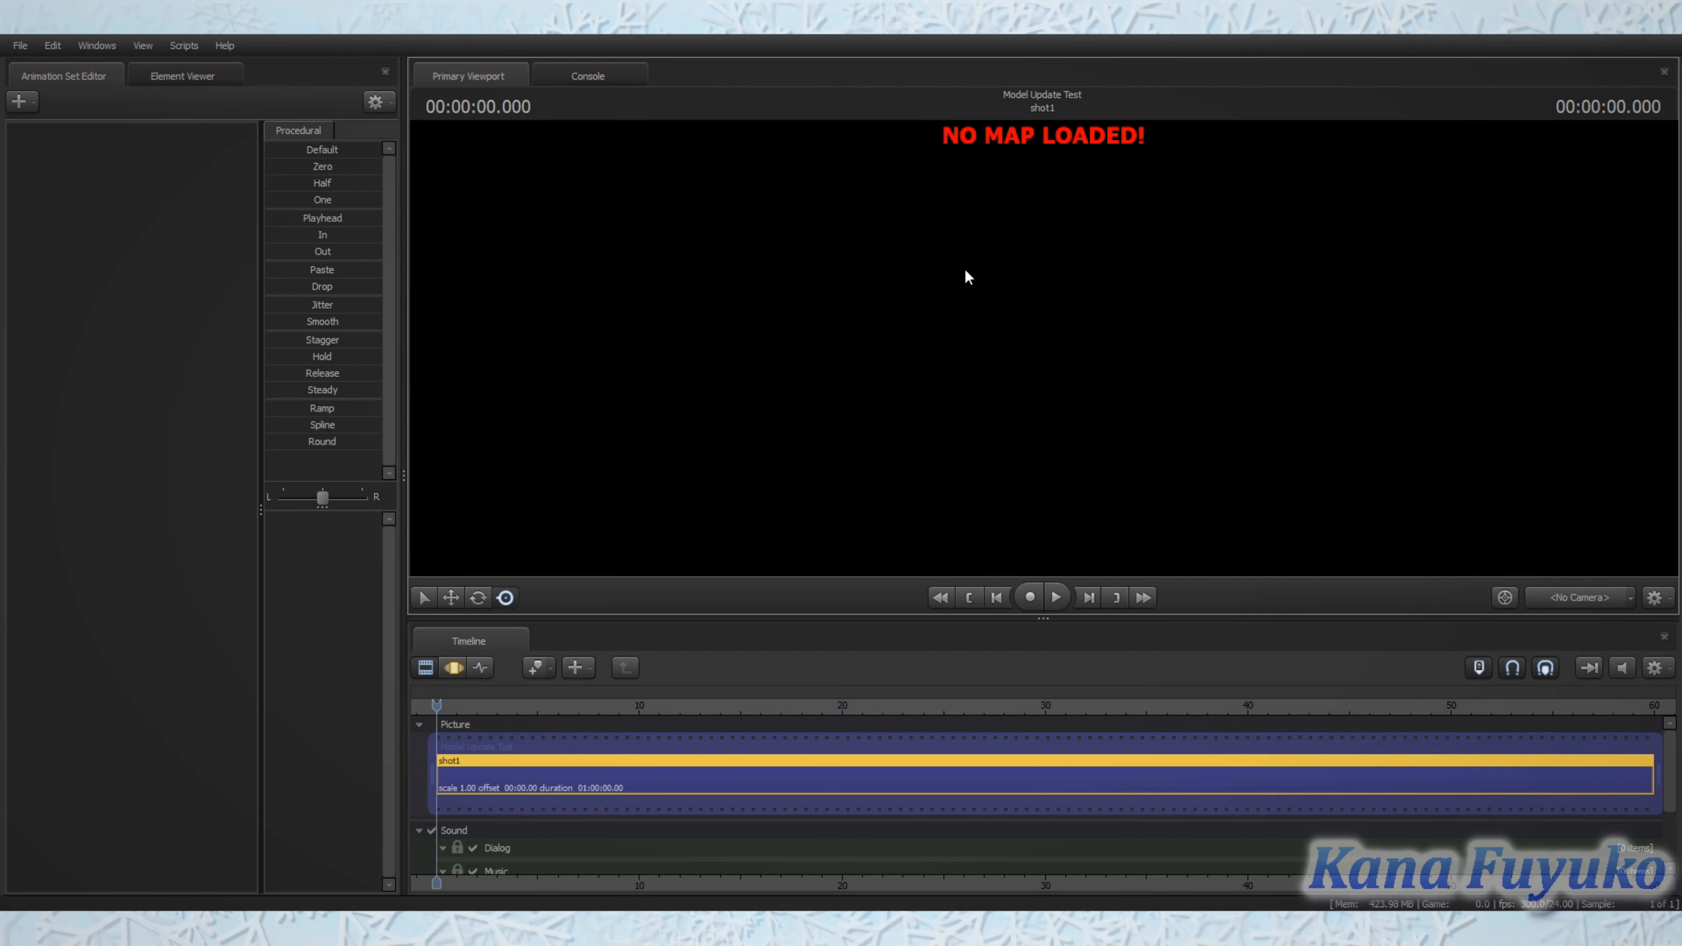
Step: Load a stage map into the empty session and view the room with its orange disc through the work camera
{"action": "right_click", "coordinate": [1017, 418]}
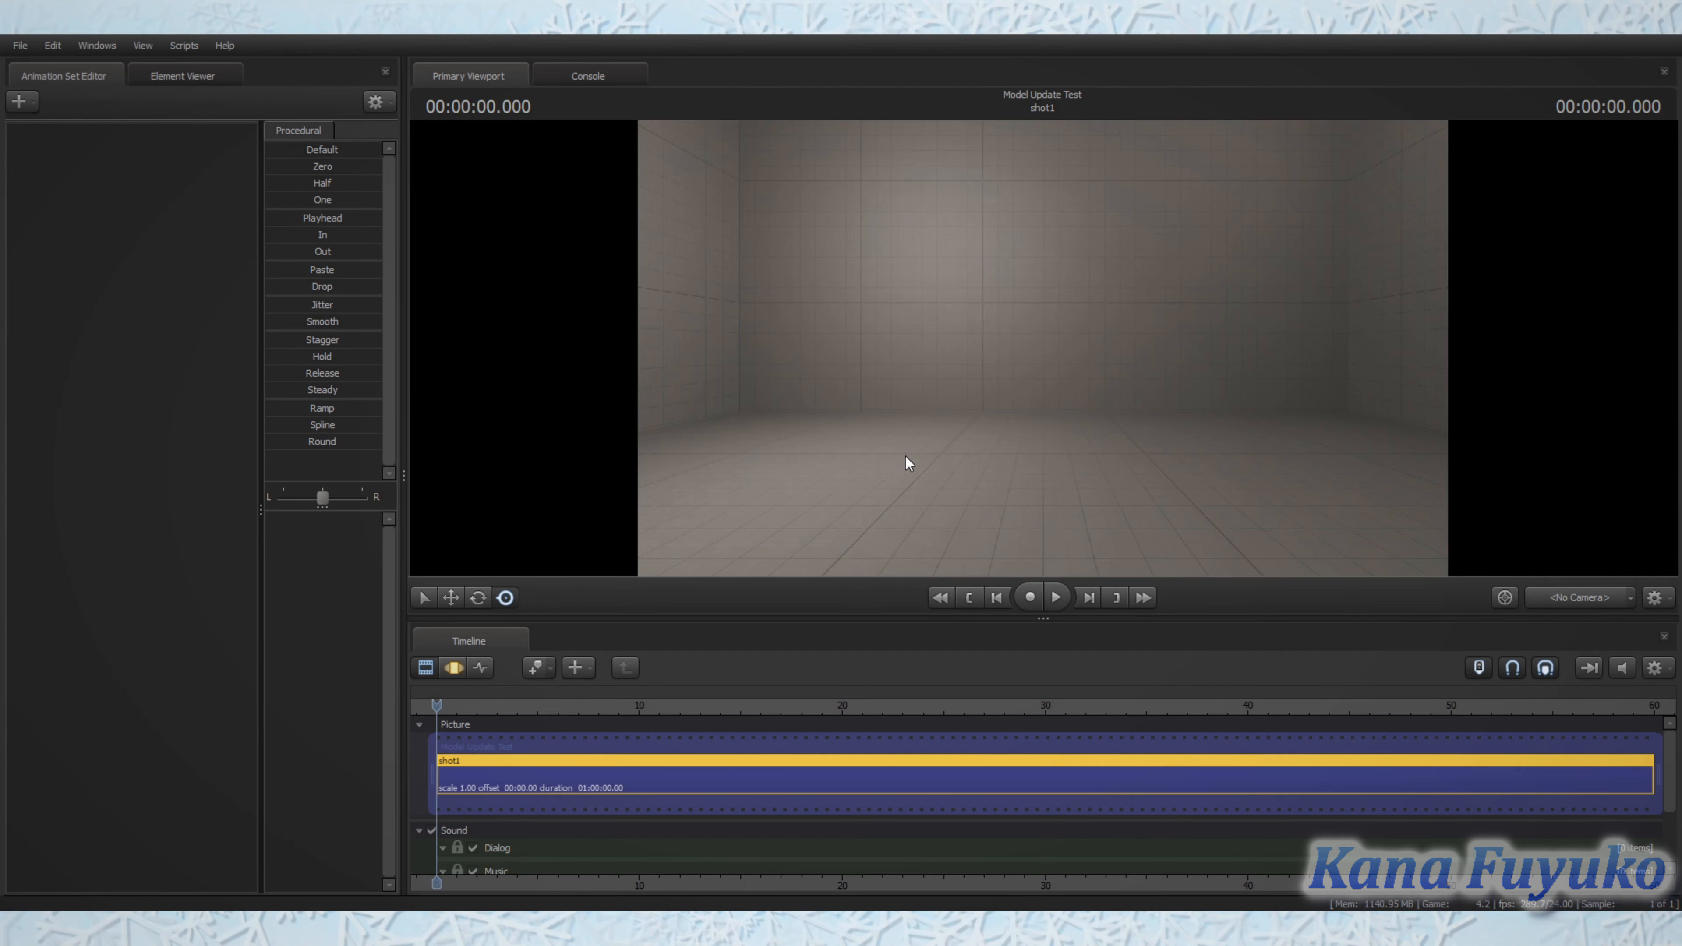
{"action": "left_click_drag", "start_coordinate": [955, 438], "coordinate": [1044, 357]}
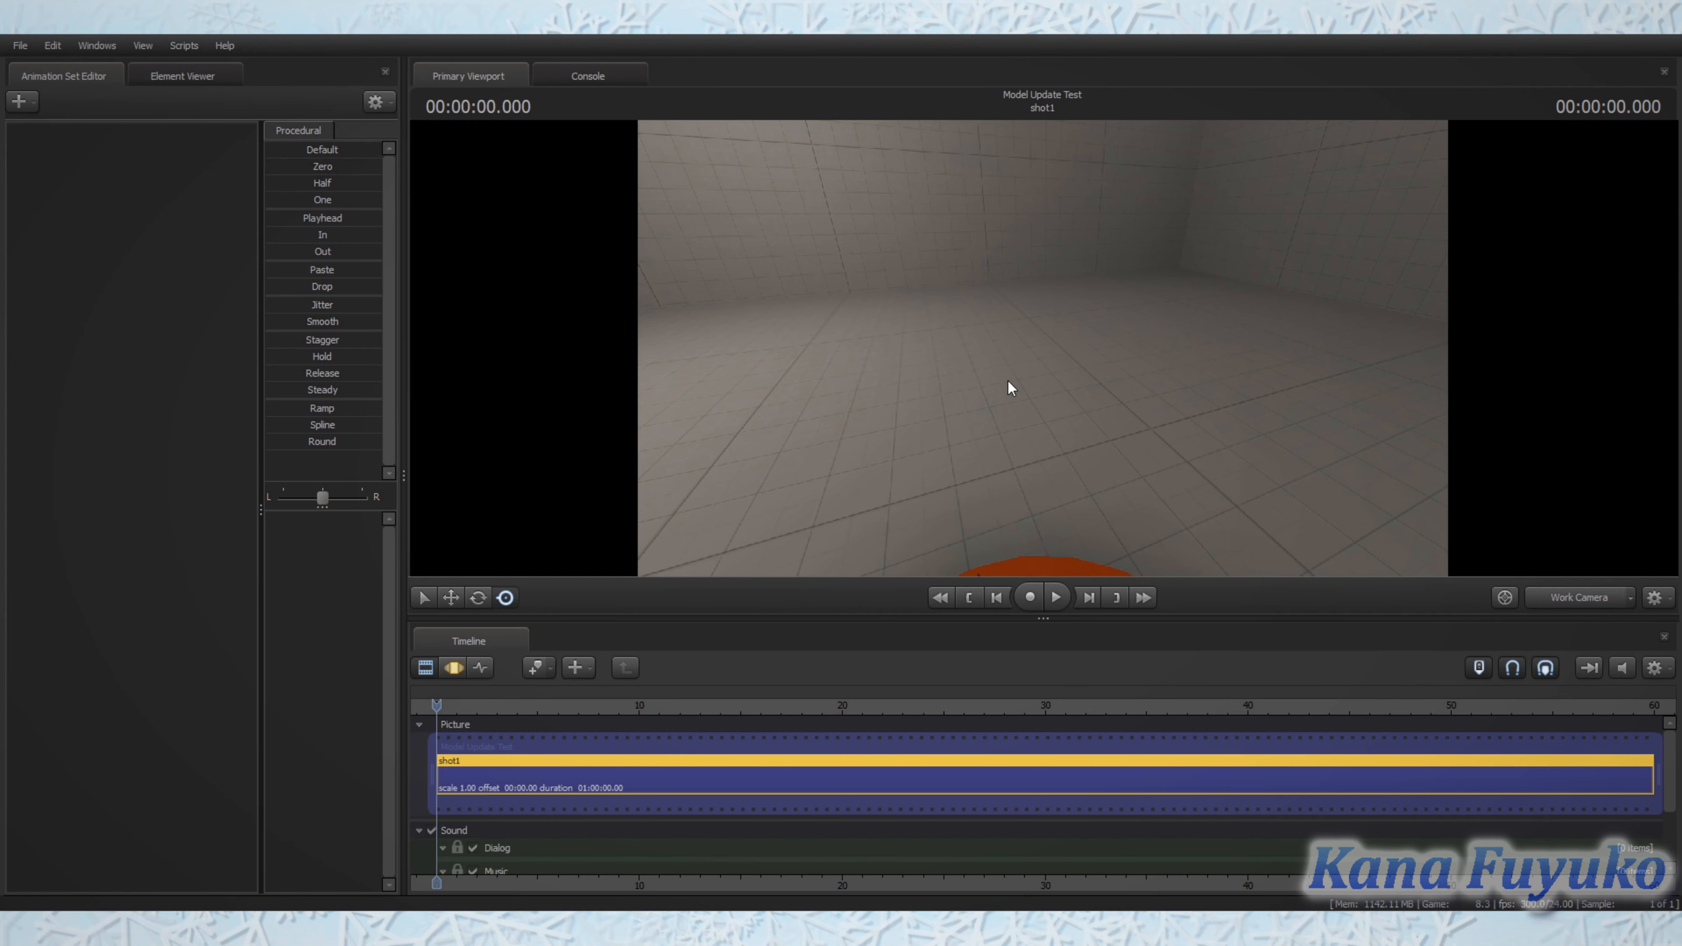
{"action": "left_click_drag", "start_coordinate": [991, 373], "coordinate": [1058, 375]}
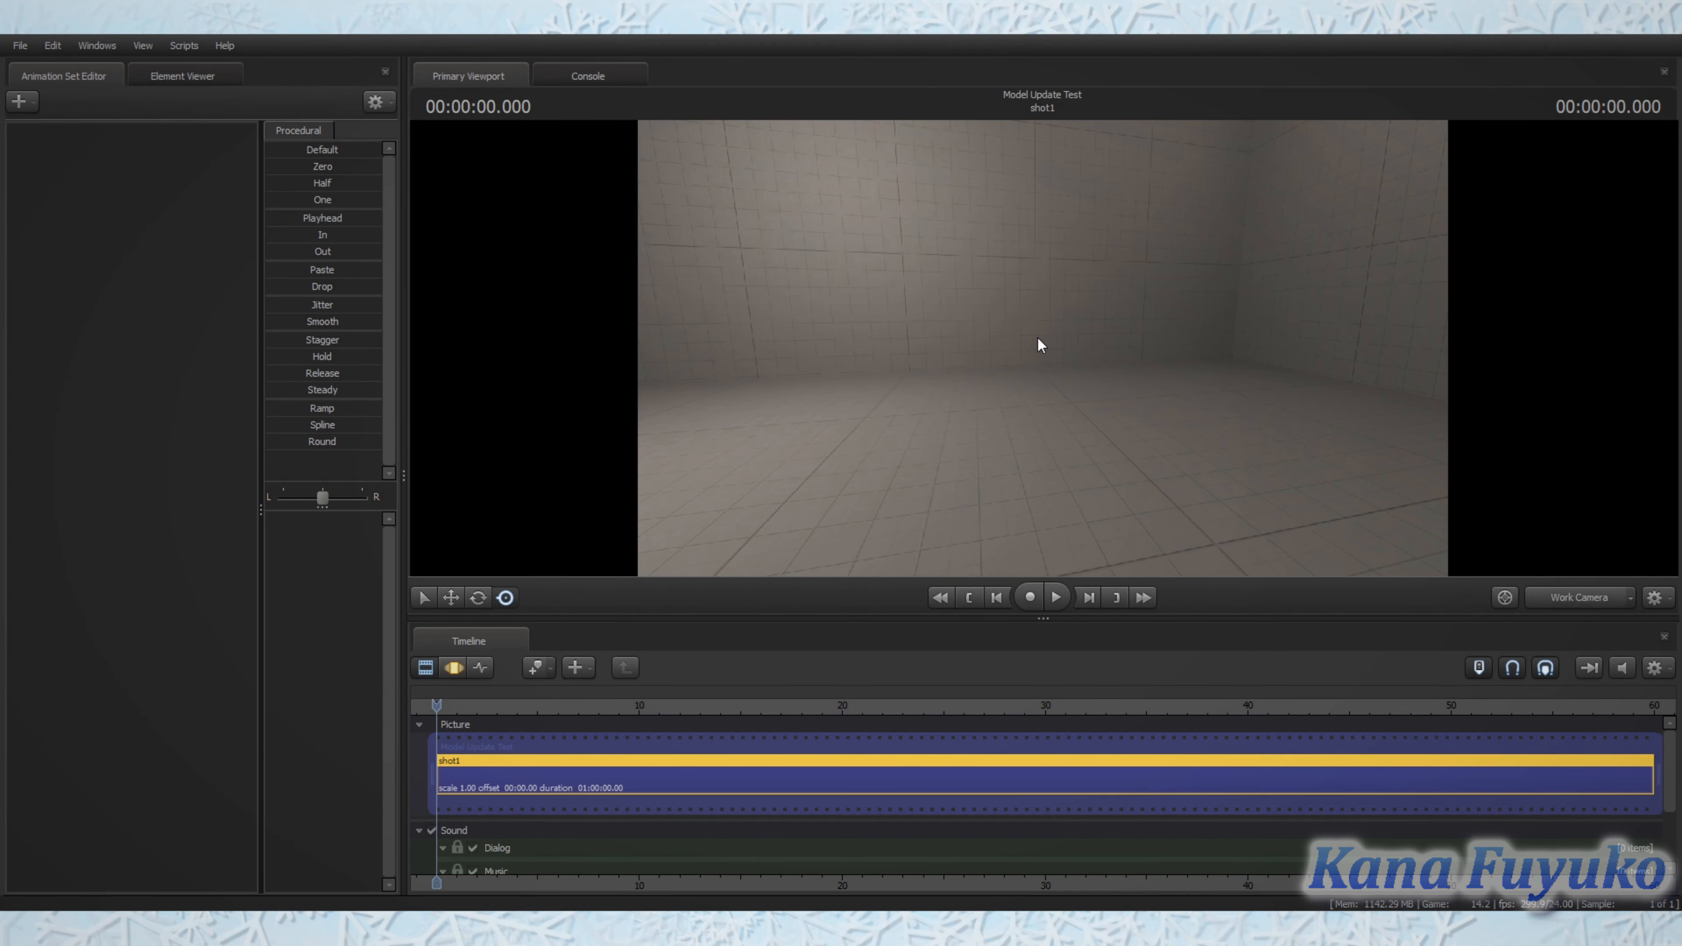
{"action": "left_click_drag", "start_coordinate": [1039, 297], "coordinate": [1043, 349]}
{"action": "left_click_drag", "start_coordinate": [1179, 380], "coordinate": [1244, 358]}
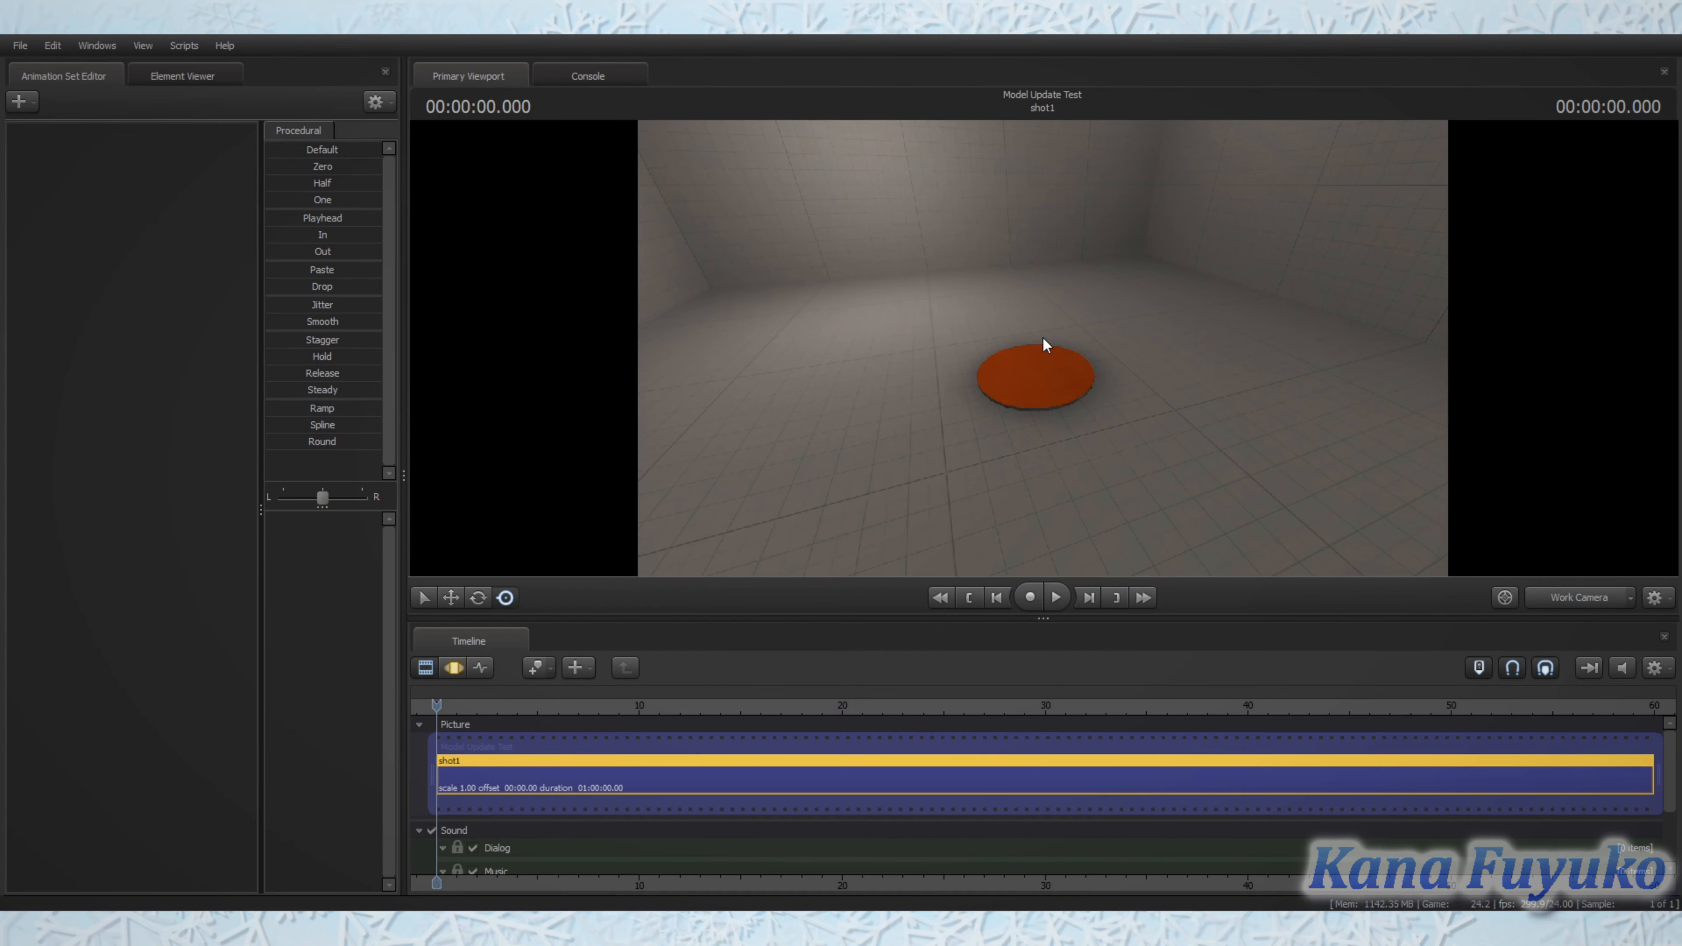
{"action": "left_click_drag", "start_coordinate": [1044, 359], "coordinate": [1043, 349]}
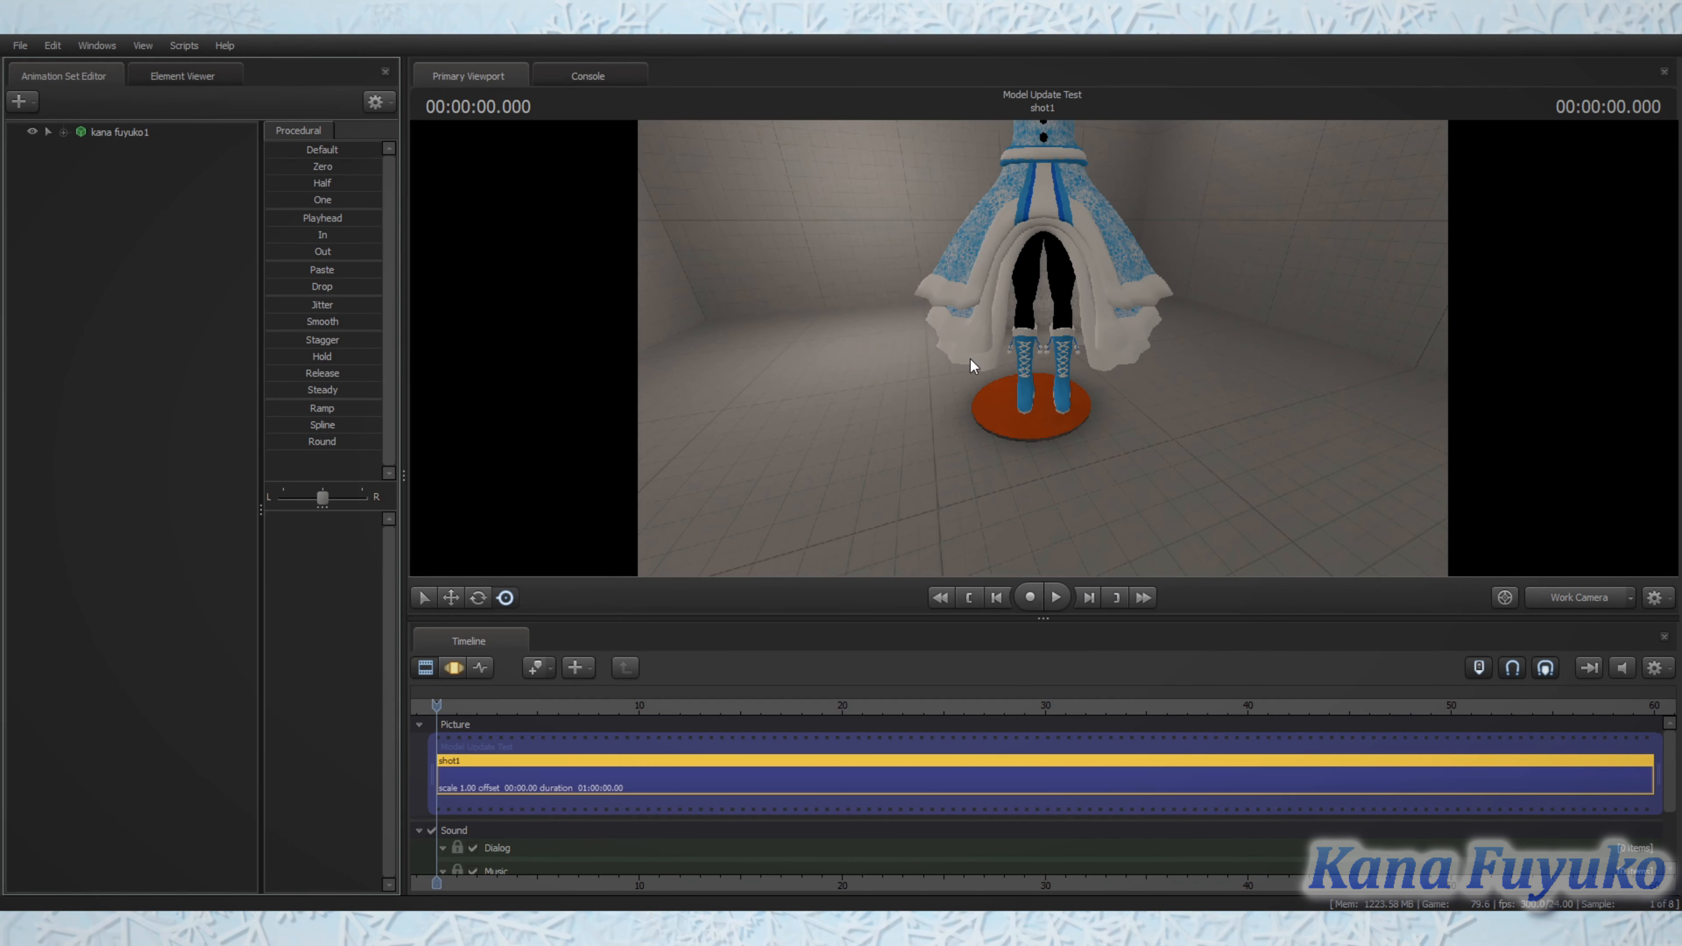
Step: Add the character model from the usermod files to the scene and select its animation set
{"action": "left_click", "coordinate": [971, 360]}
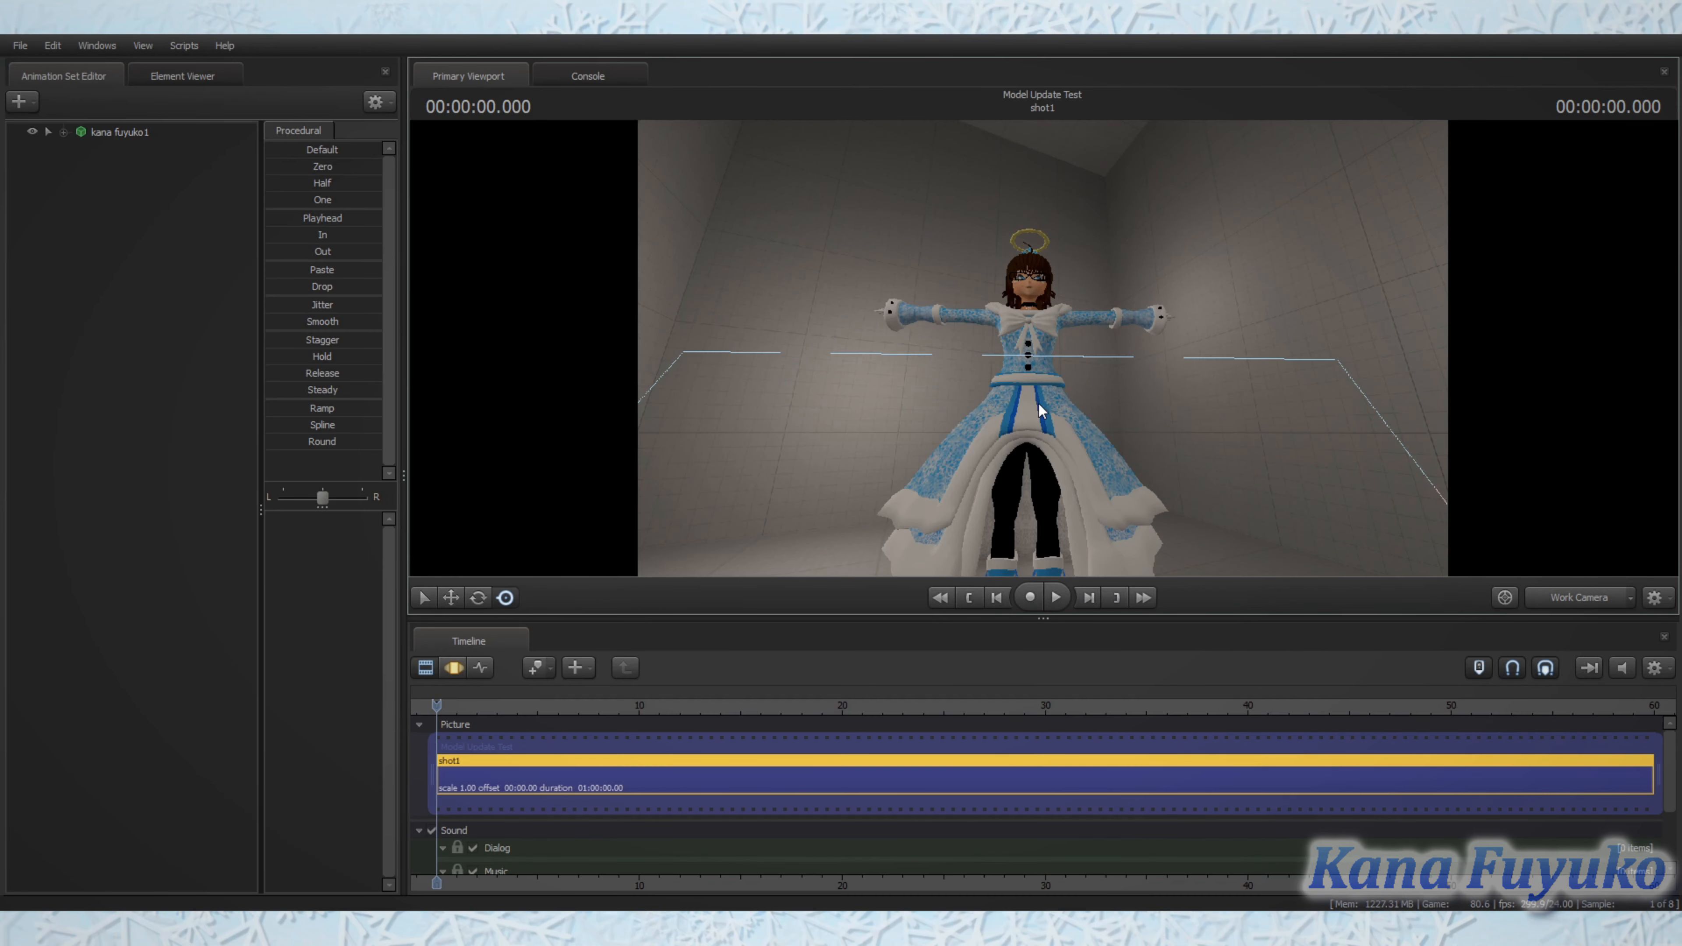
{"action": "left_click", "coordinate": [112, 137]}
{"action": "left_click_drag", "start_coordinate": [954, 278], "coordinate": [980, 426]}
{"action": "left_click_drag", "start_coordinate": [784, 451], "coordinate": [799, 439]}
{"action": "left_click_drag", "start_coordinate": [953, 437], "coordinate": [968, 428]}
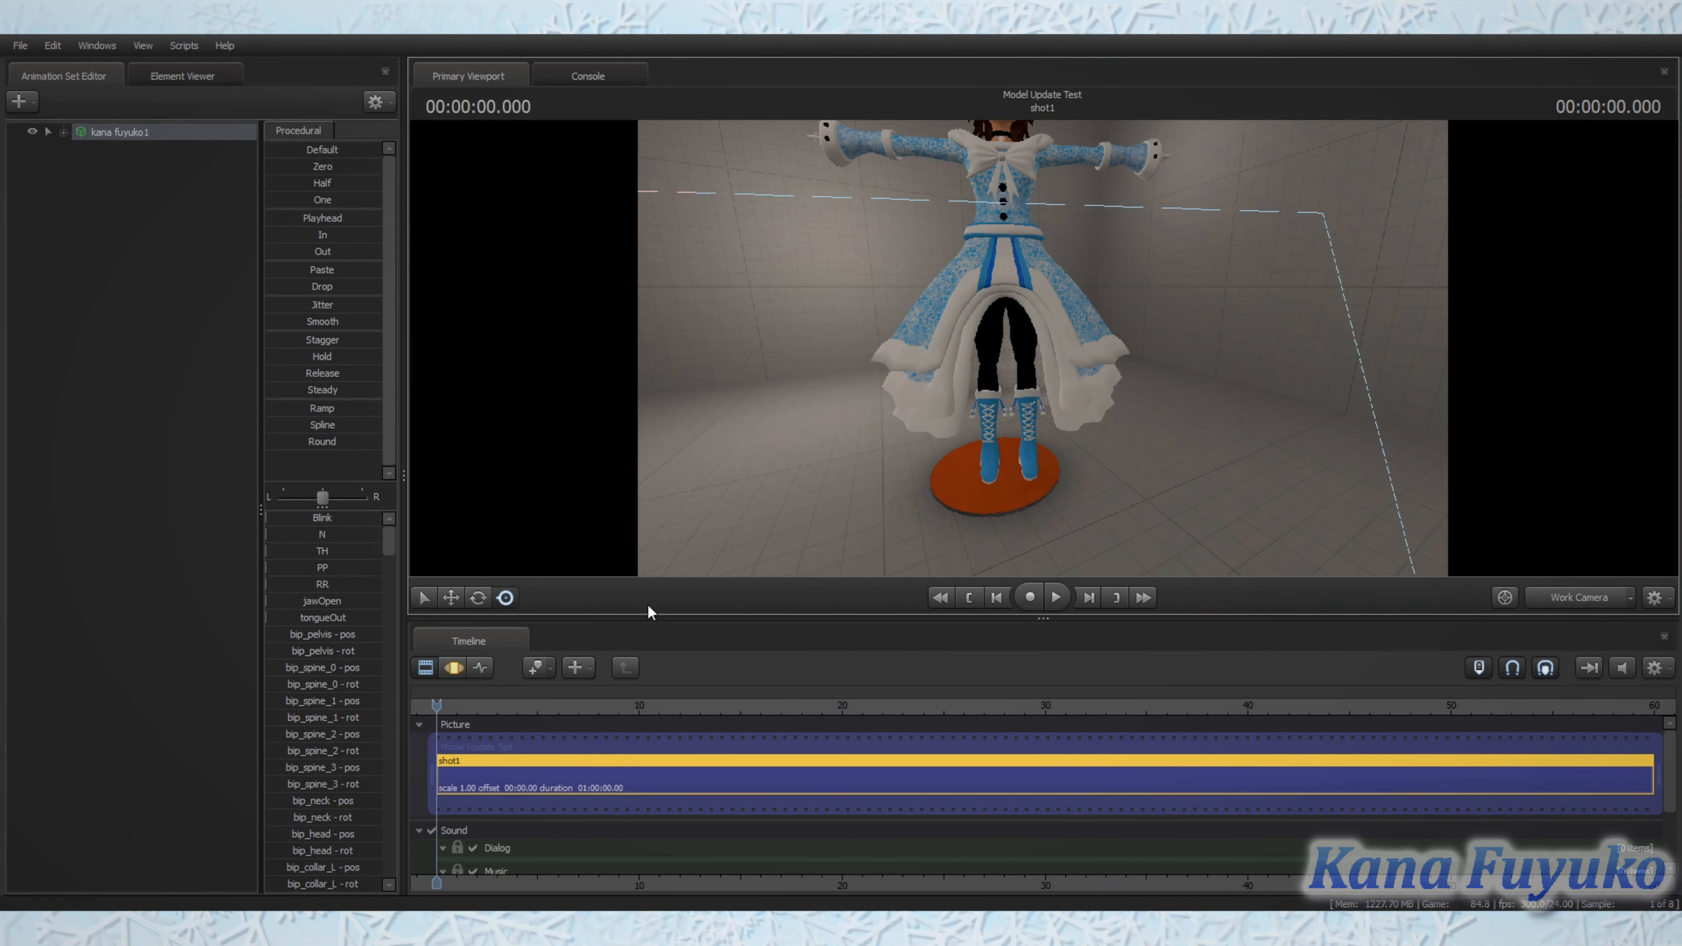
{"action": "left_click_drag", "start_coordinate": [798, 444], "coordinate": [1070, 358]}
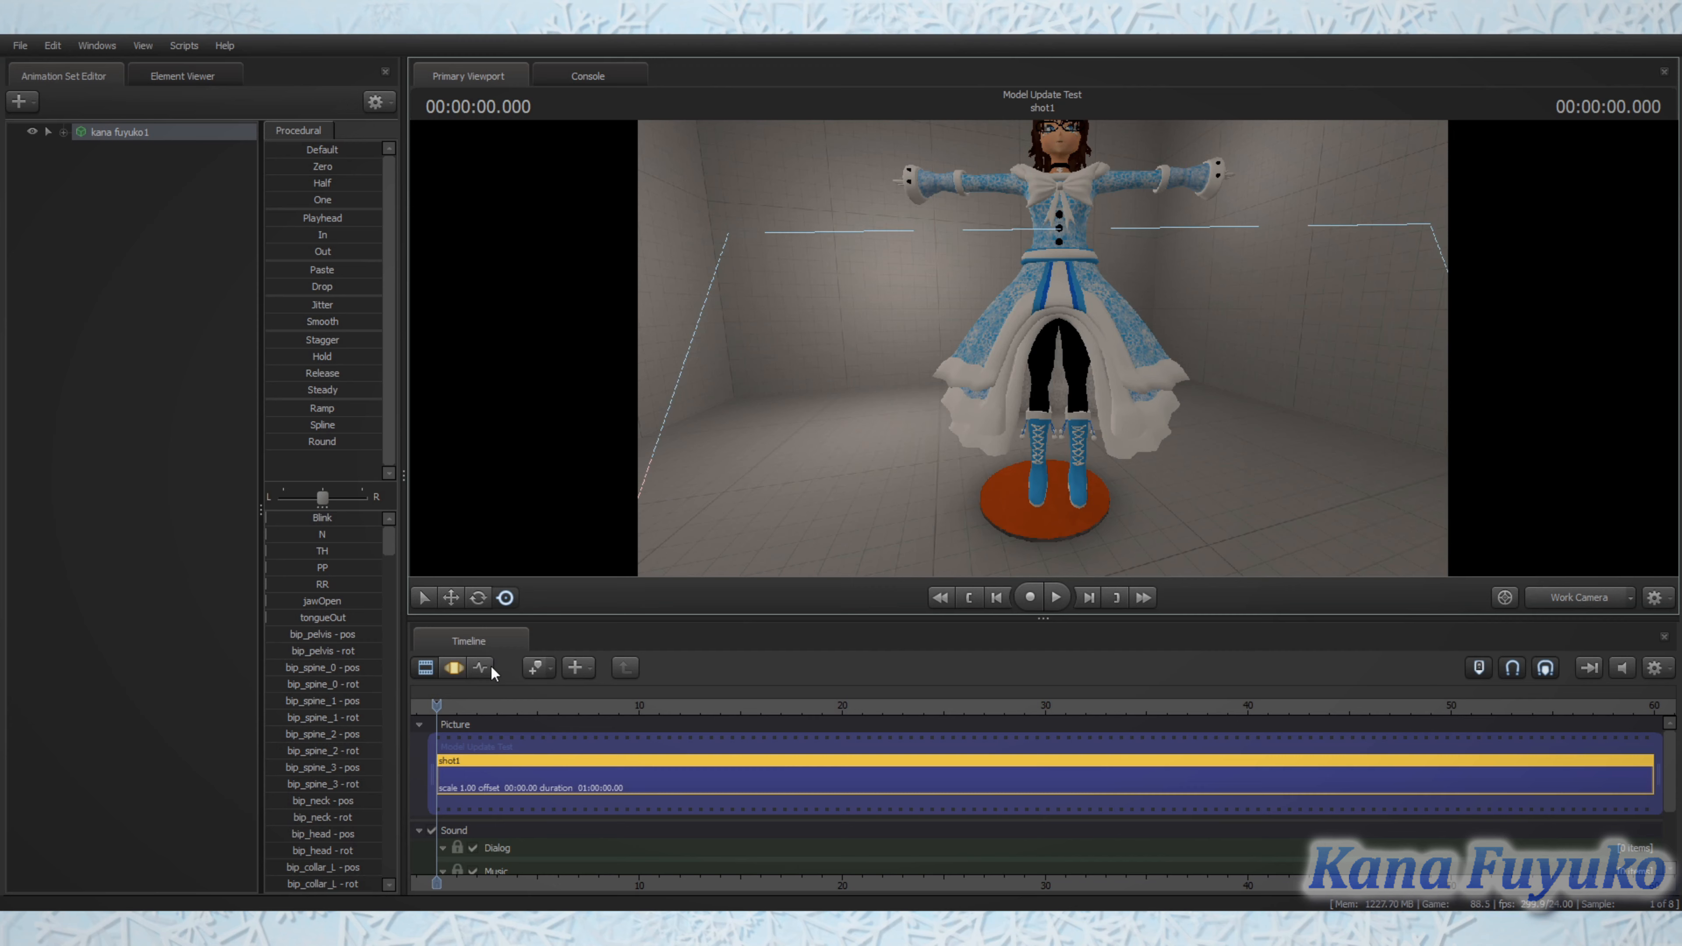
Step: Show the model's bones in the Motion Editor, glance at its curves in the Graph Editor, and return to the Motion Editor
{"action": "left_click", "coordinate": [453, 668]}
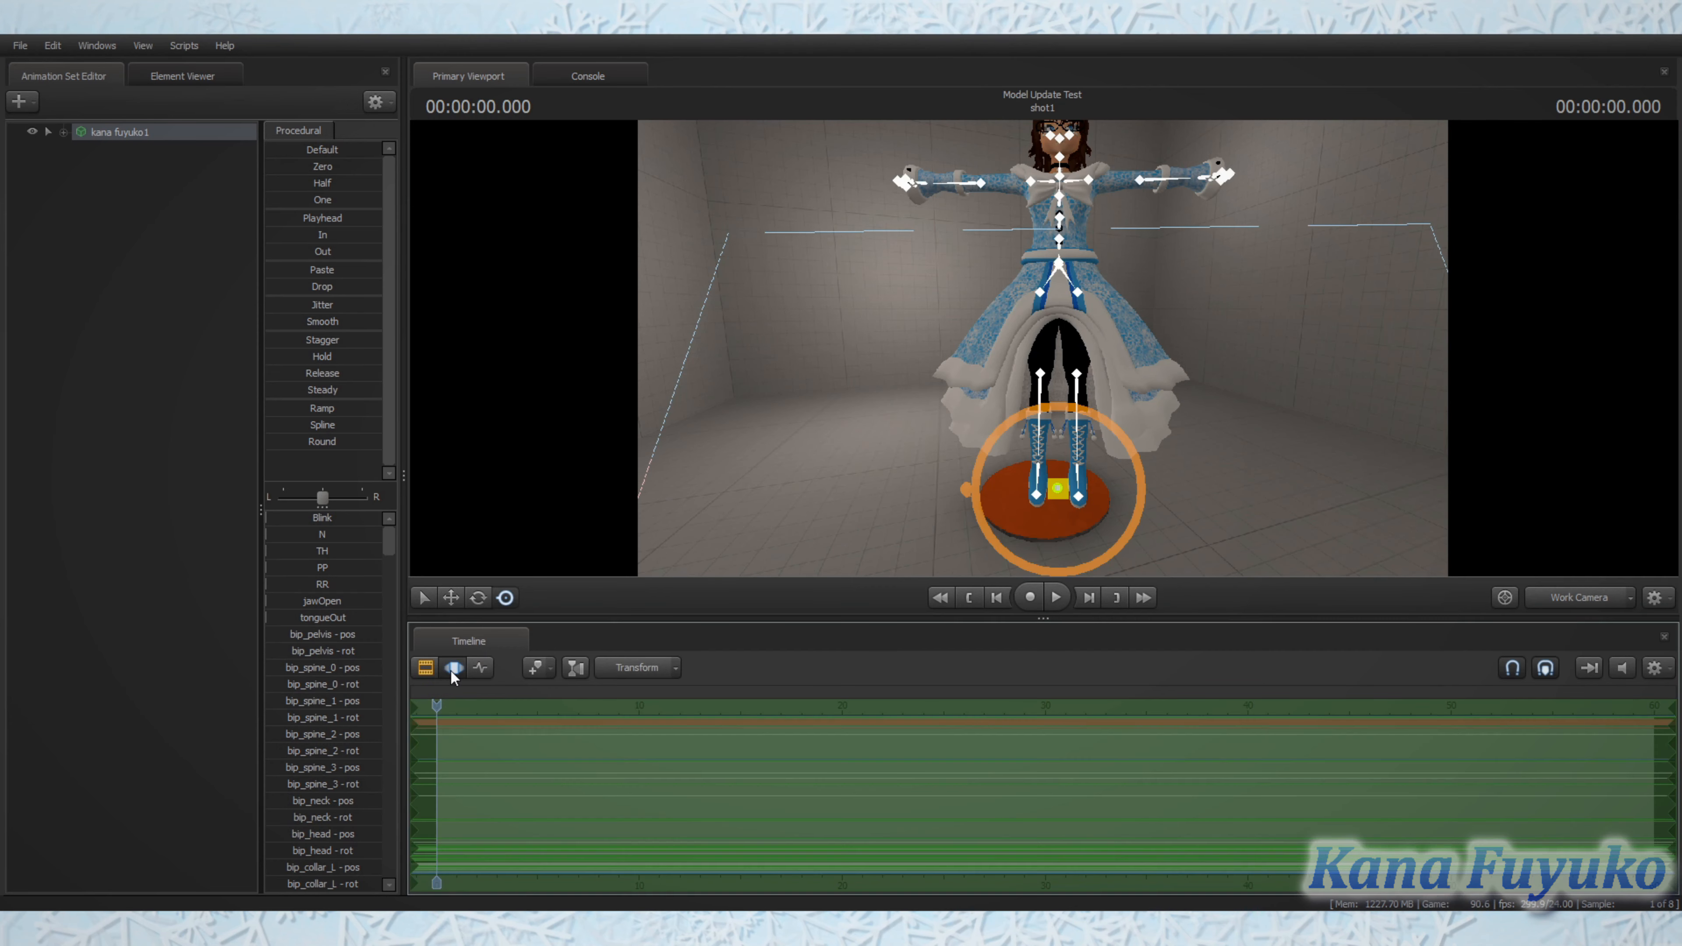
{"action": "left_click", "coordinate": [454, 669]}
{"action": "left_click", "coordinate": [453, 668]}
{"action": "left_click", "coordinate": [485, 668]}
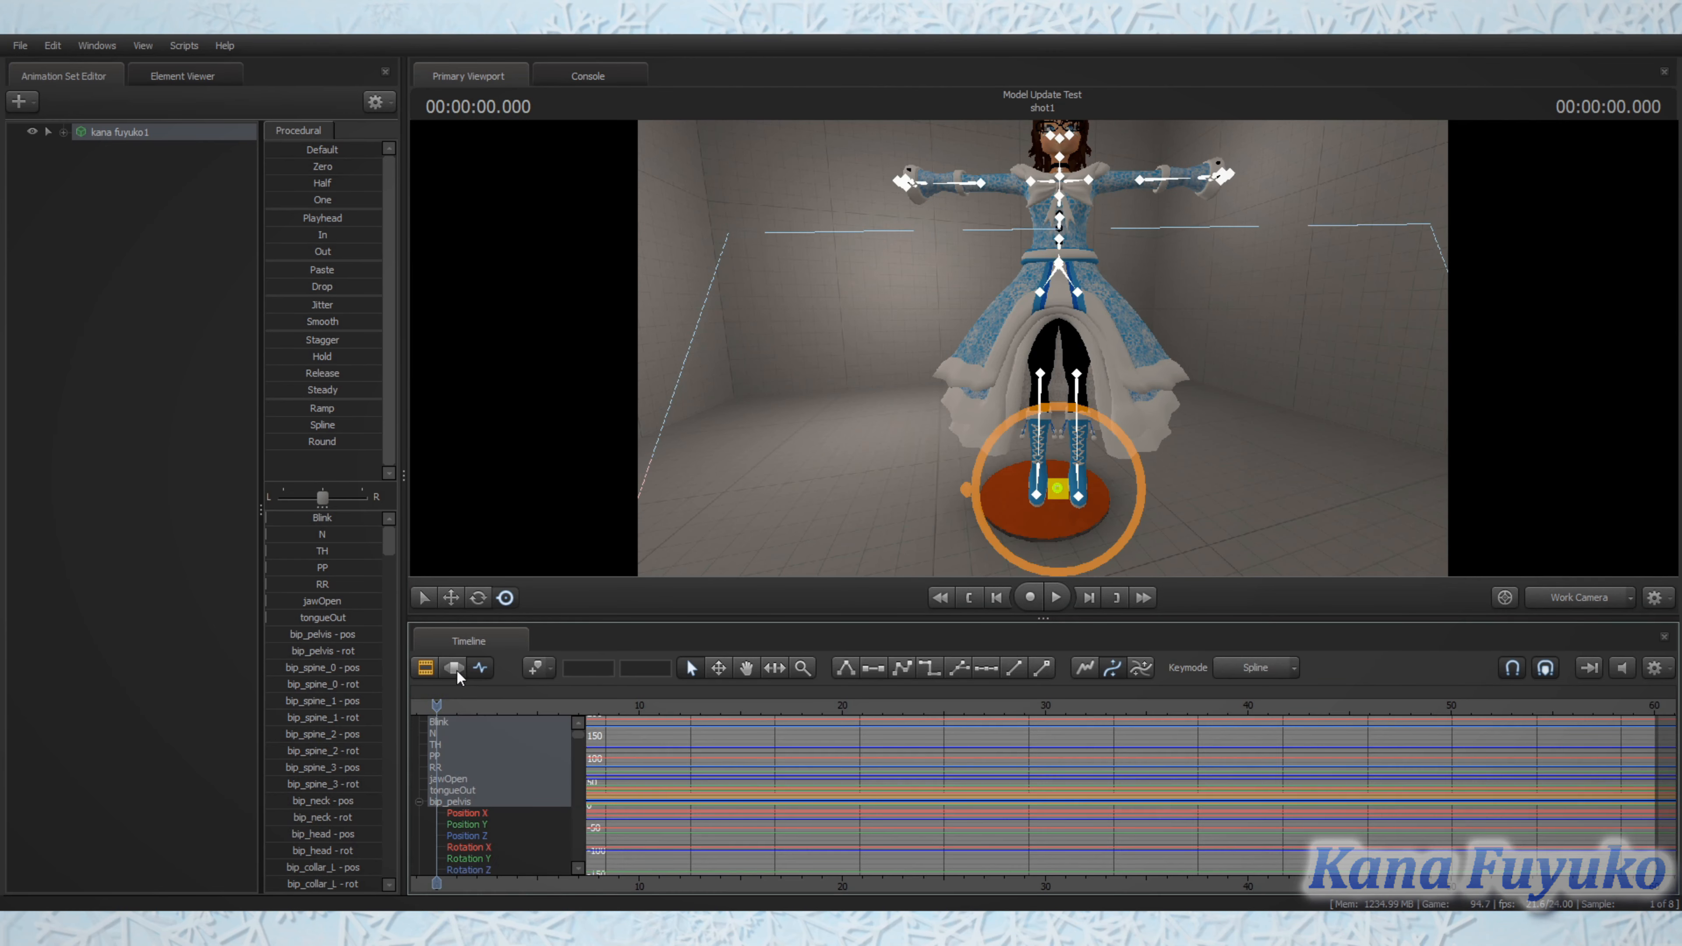
{"action": "left_click", "coordinate": [464, 671]}
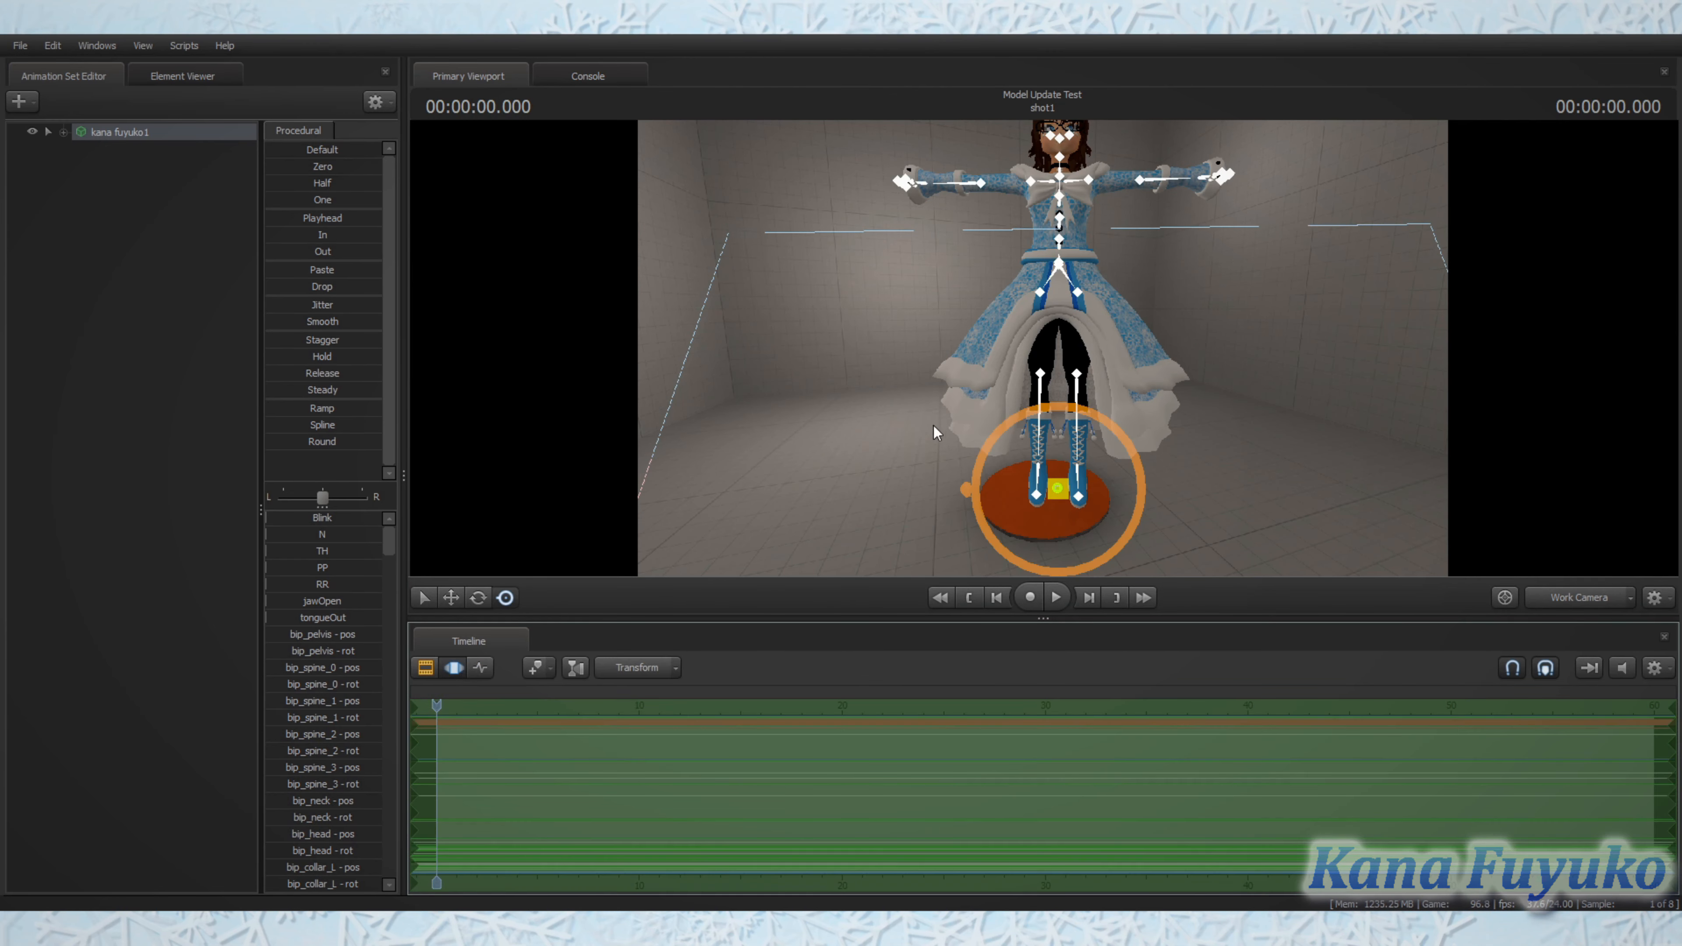
Step: Shift the whole model slightly over the orange disc with the move manipulator at its root
{"action": "left_click_drag", "start_coordinate": [975, 333], "coordinate": [1044, 334]}
{"action": "key", "text": "w"}
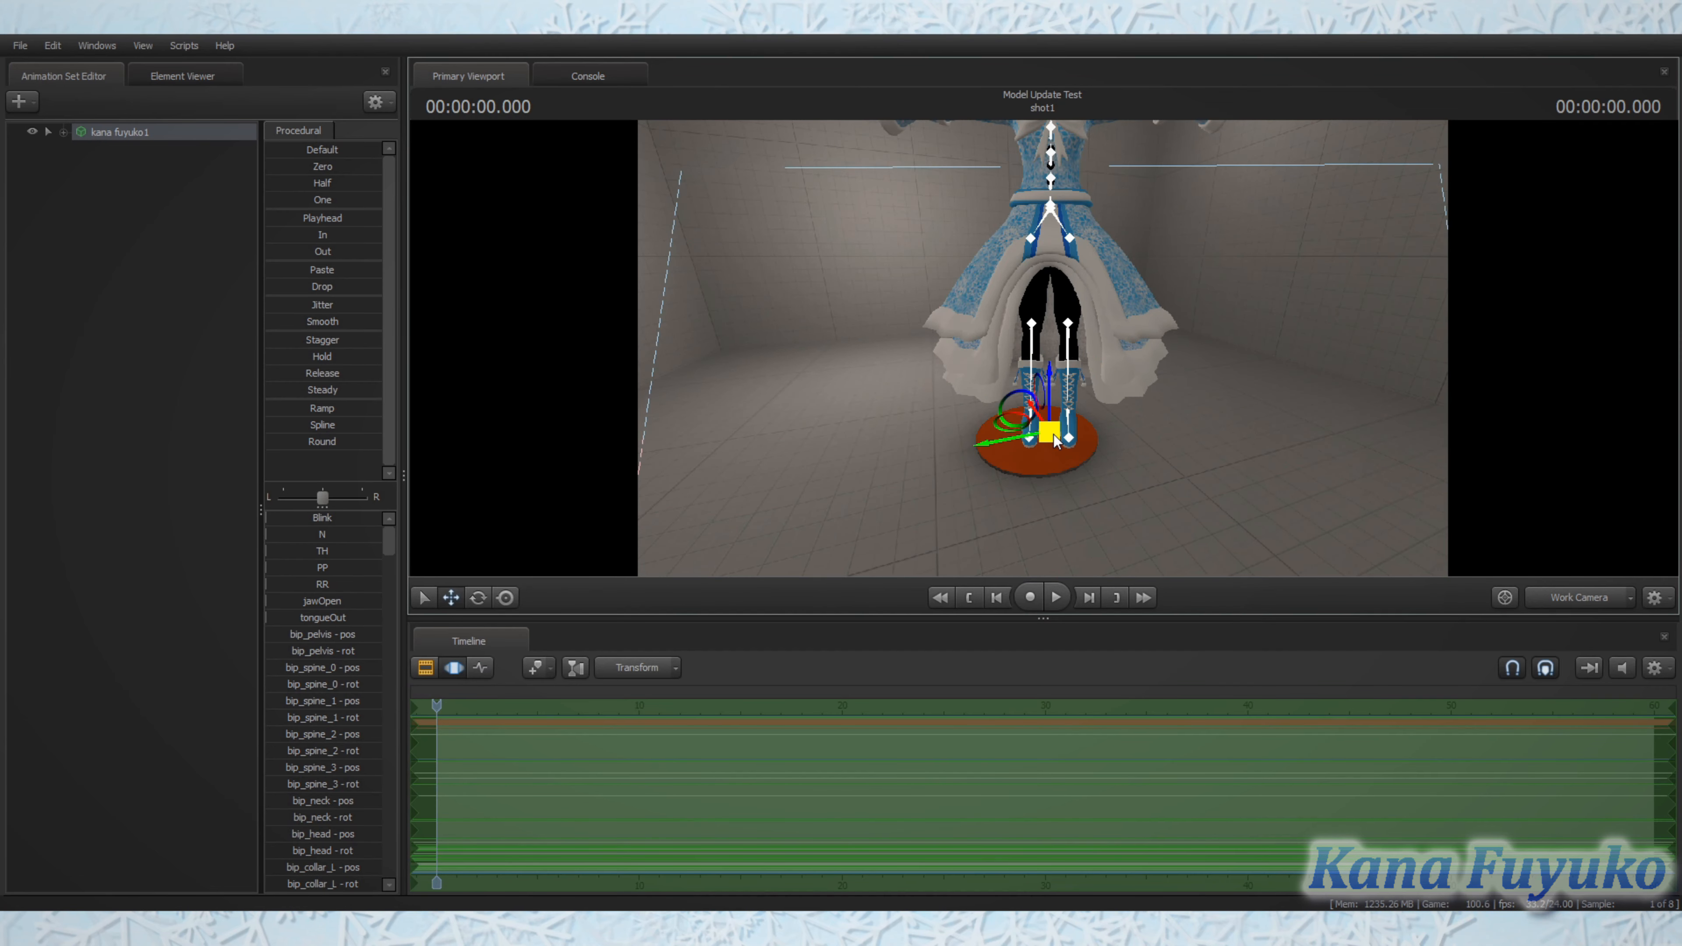
{"action": "mouse_move", "coordinate": [1053, 434]}
{"action": "left_mouse_down"}
{"action": "mouse_move", "coordinate": [1044, 469]}
{"action": "mouse_move", "coordinate": [1040, 443]}
{"action": "left_mouse_up"}
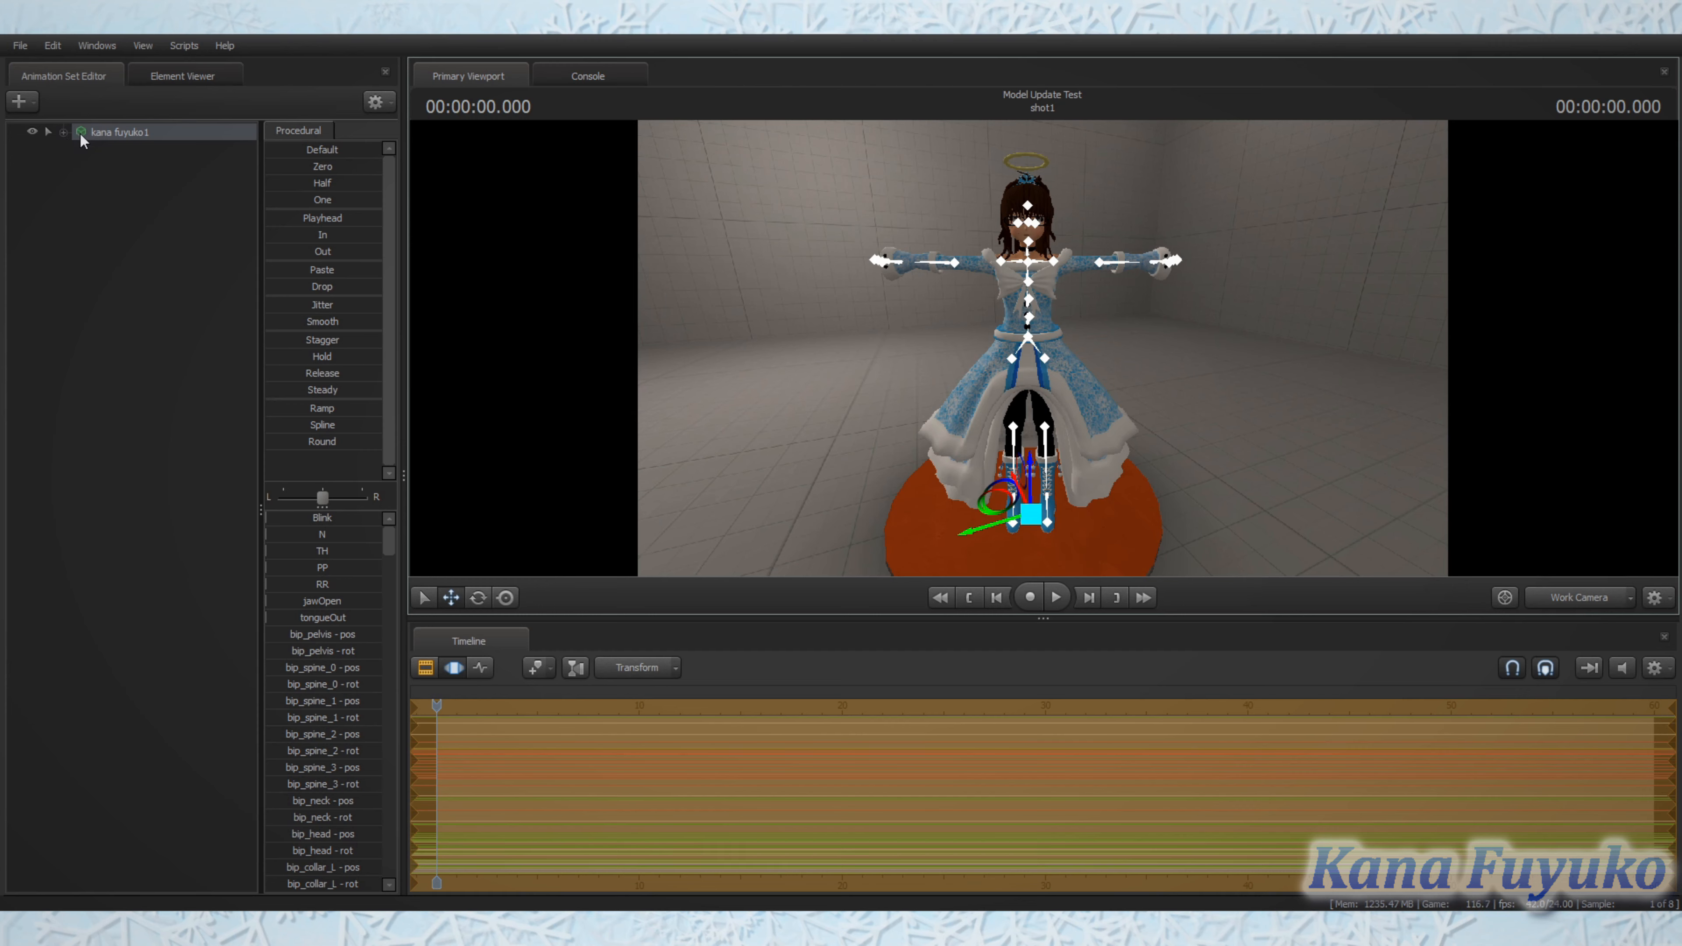
Step: Examine the control groups of the animation set, checking bip_neck under Body and the flexes under Unknown
{"action": "left_click", "coordinate": [63, 131]}
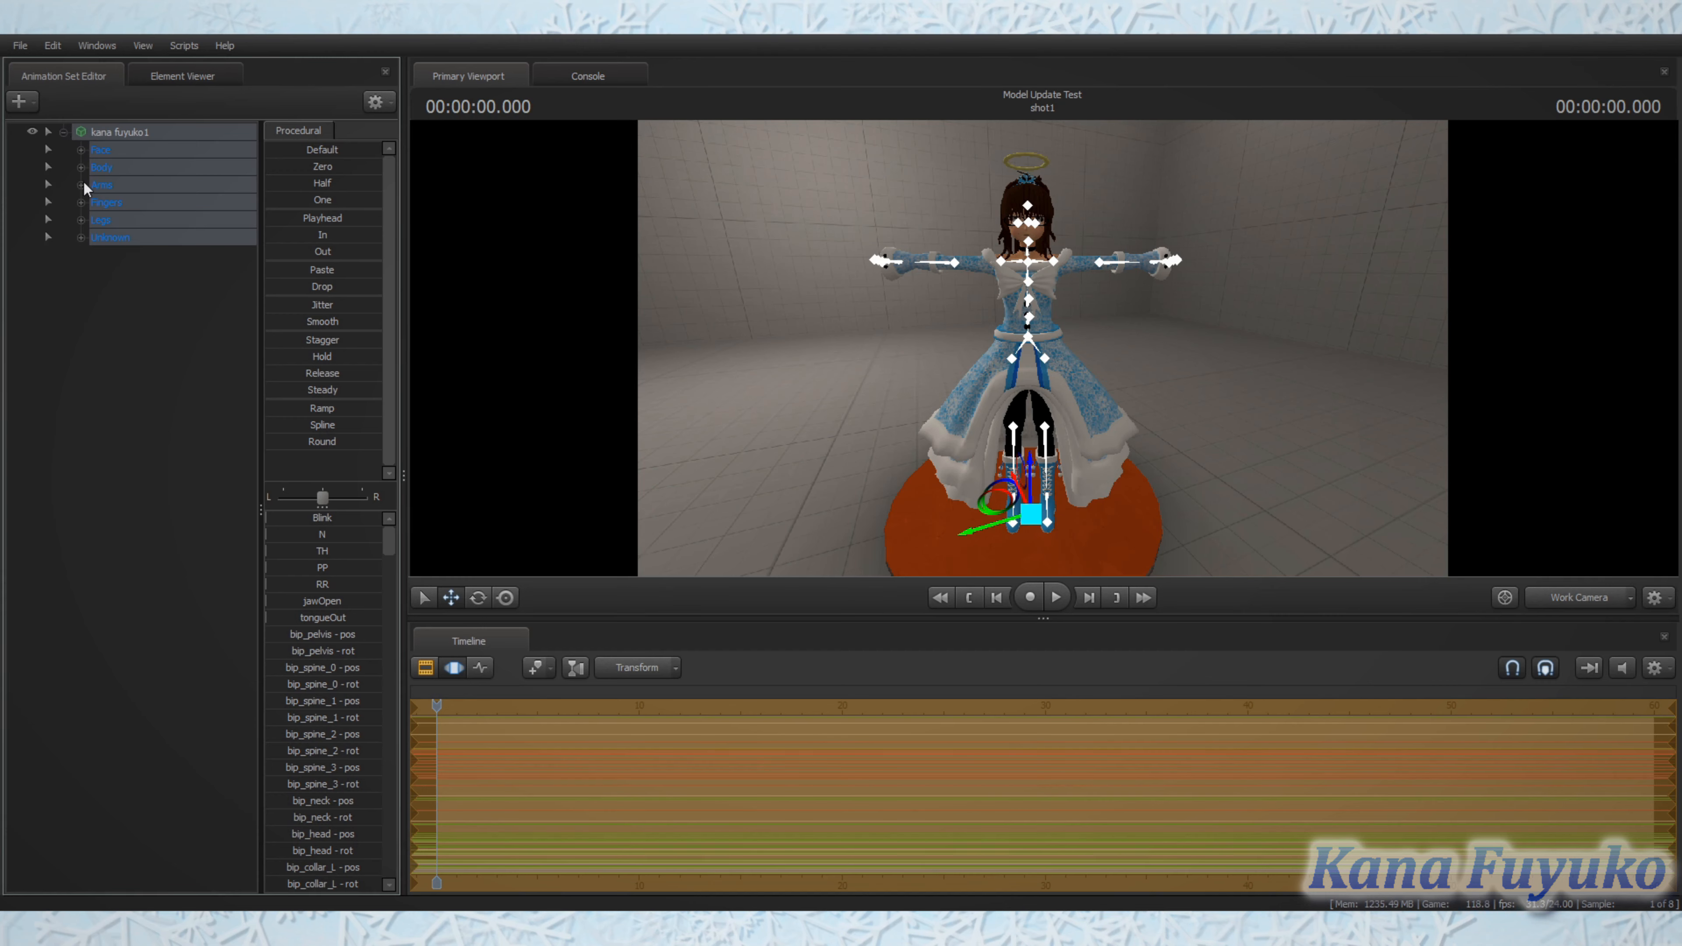
{"action": "left_click", "coordinate": [81, 168]}
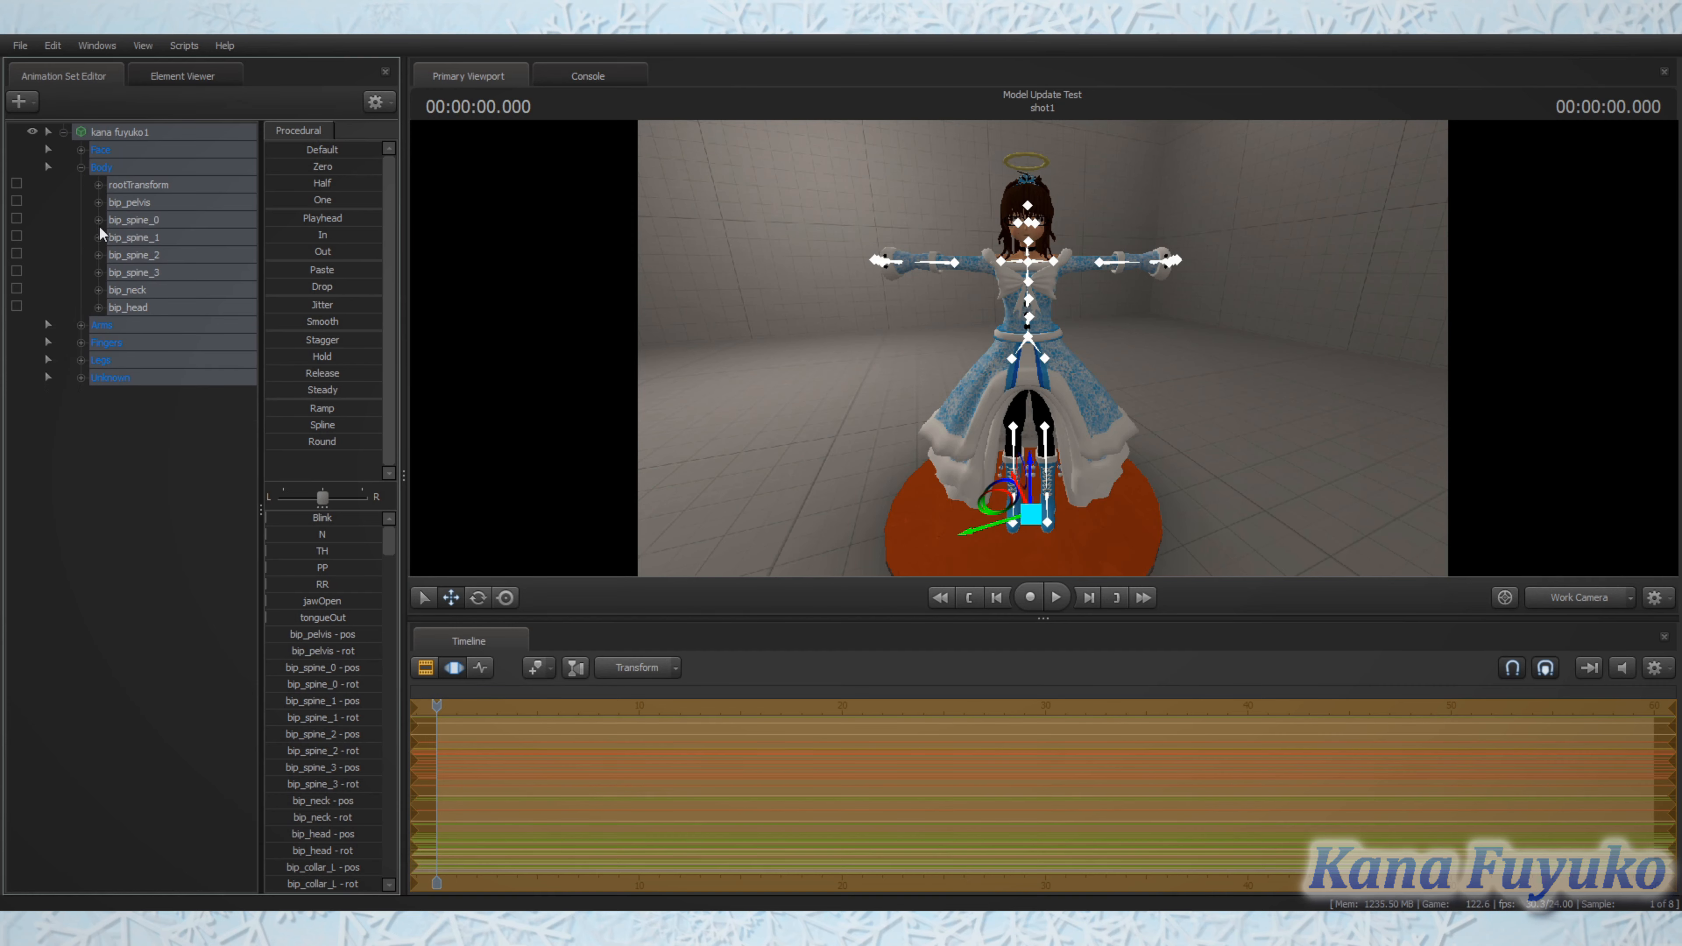
{"action": "left_click", "coordinate": [125, 291]}
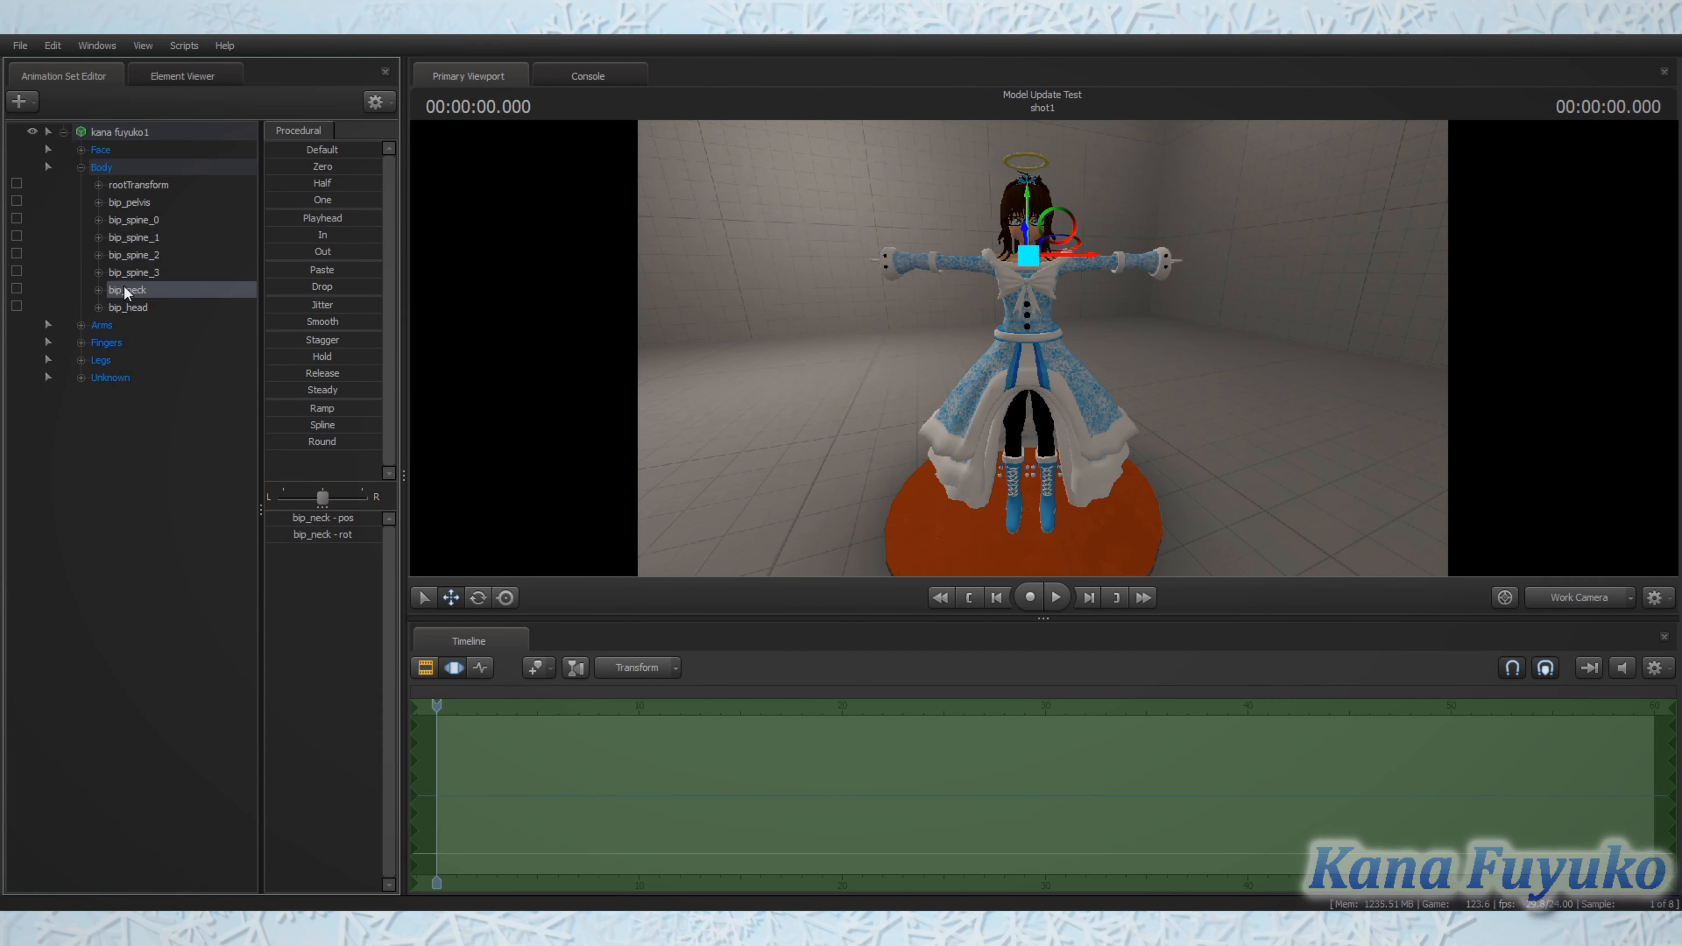
{"action": "left_click", "coordinate": [81, 378]}
{"action": "scroll", "coordinate": [107, 456], "scroll_direction": "down", "scroll_amount": 3}
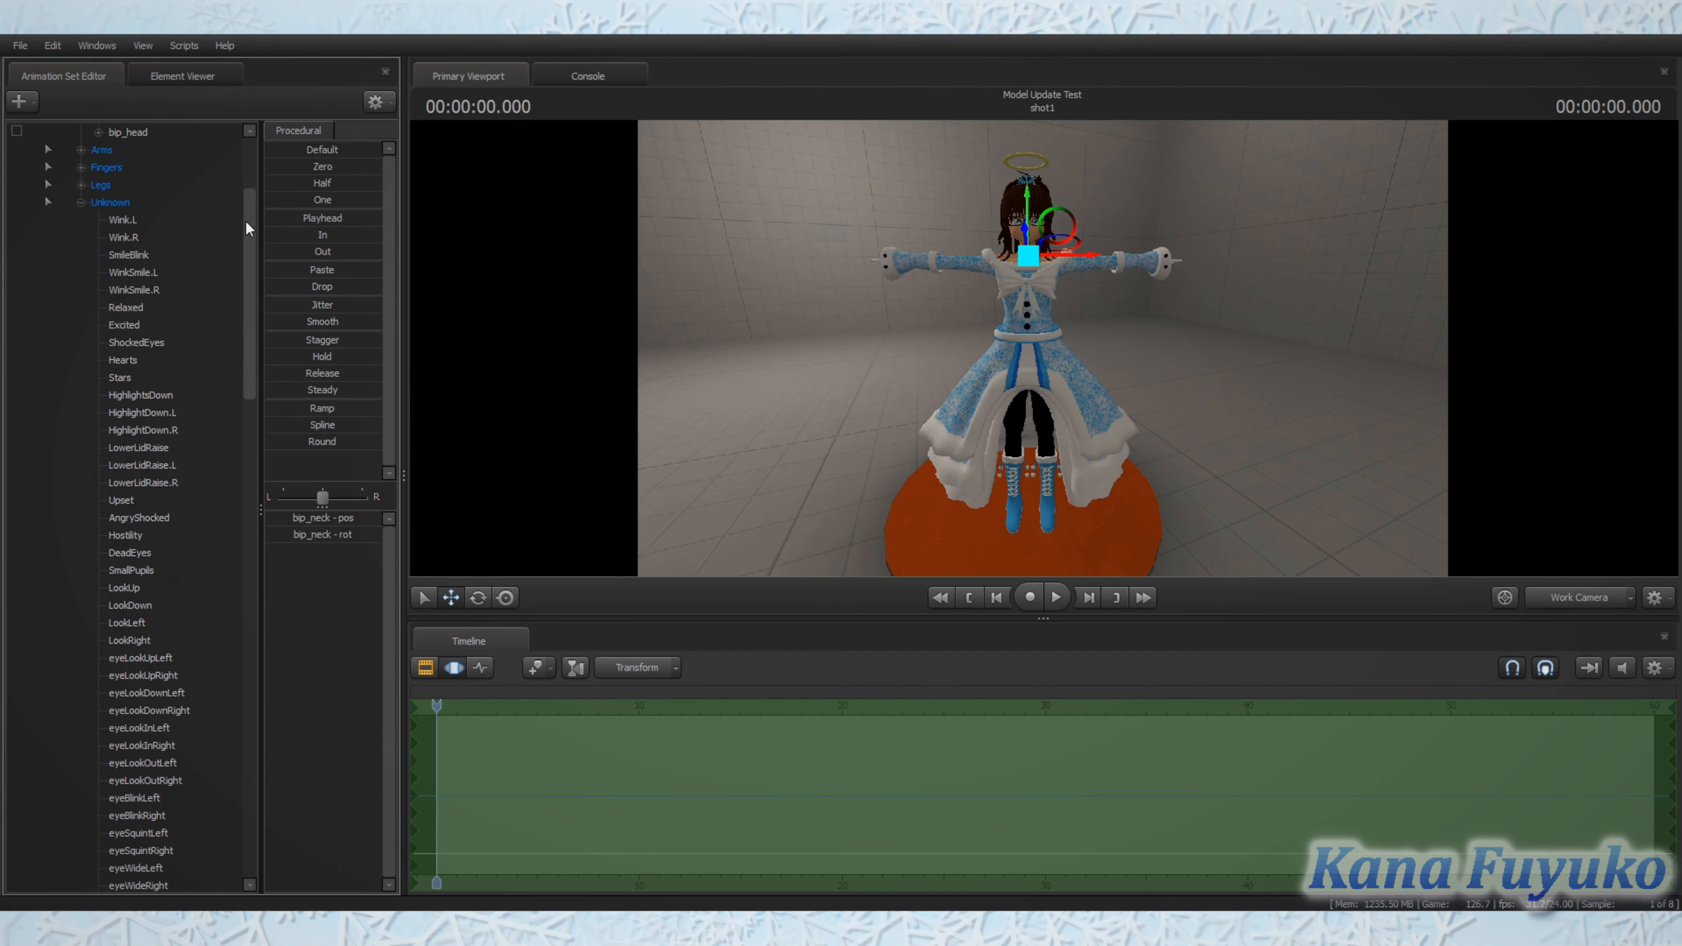
{"action": "left_click_drag", "start_coordinate": [246, 222], "coordinate": [235, 174]}
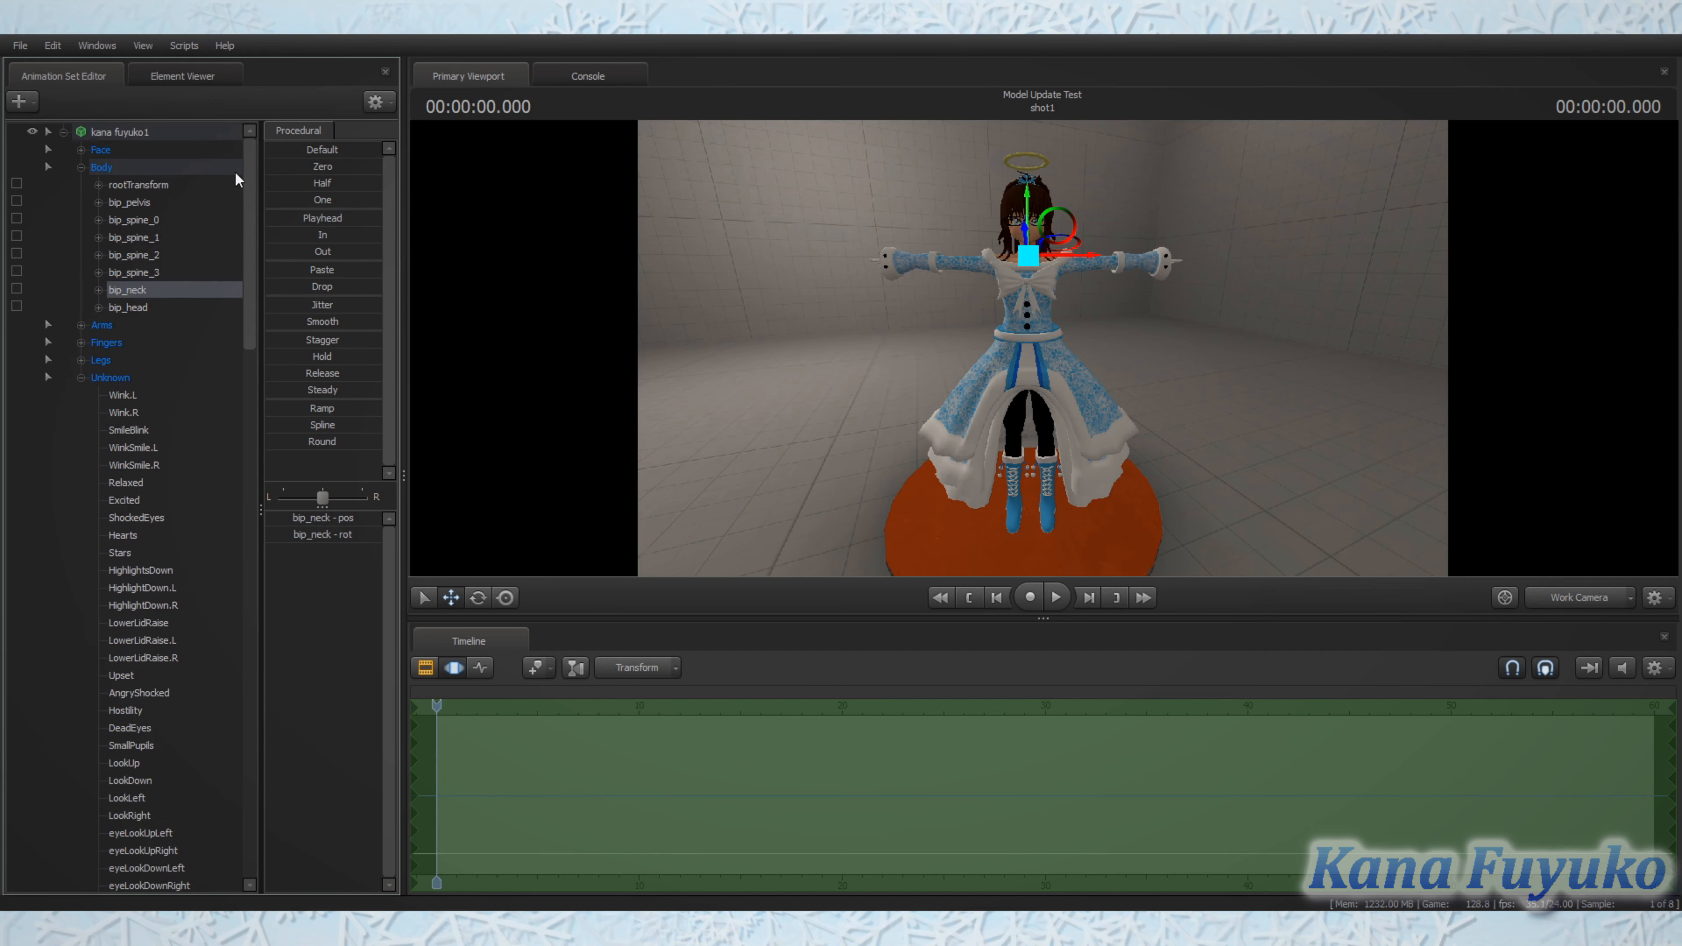
Step: Expand the Legs, Fingers and Arms groups and check where the upper arm and left collar bones sit on the model
{"action": "left_click", "coordinate": [80, 361]}
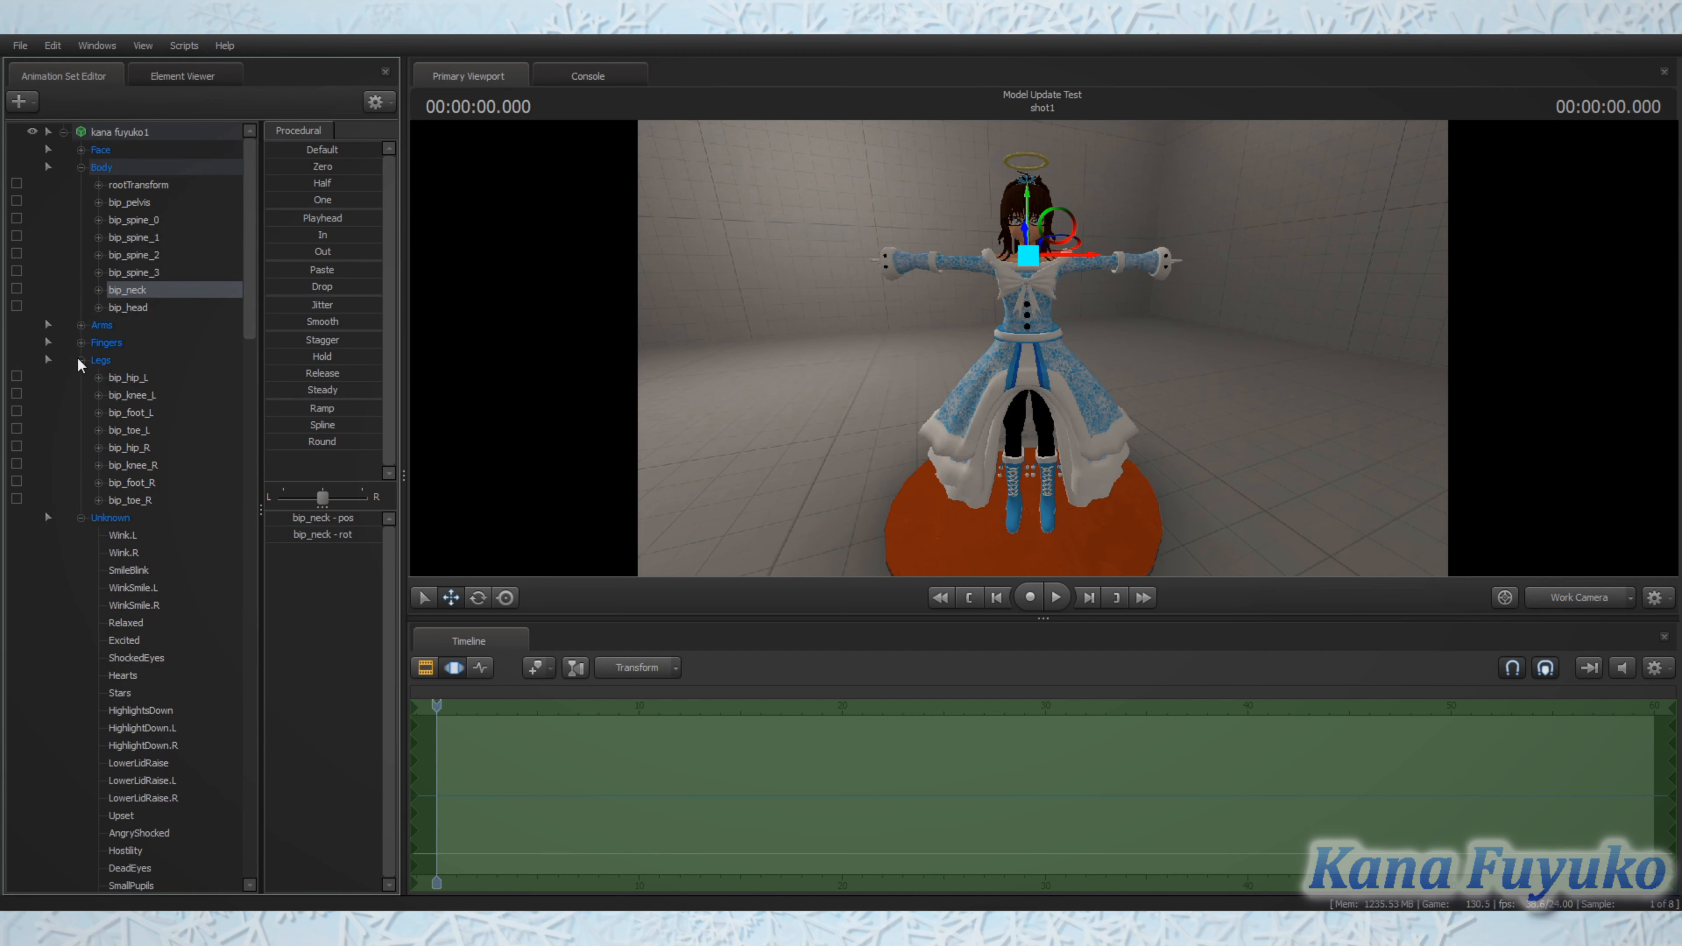
{"action": "left_click", "coordinate": [80, 342]}
{"action": "left_click", "coordinate": [80, 325]}
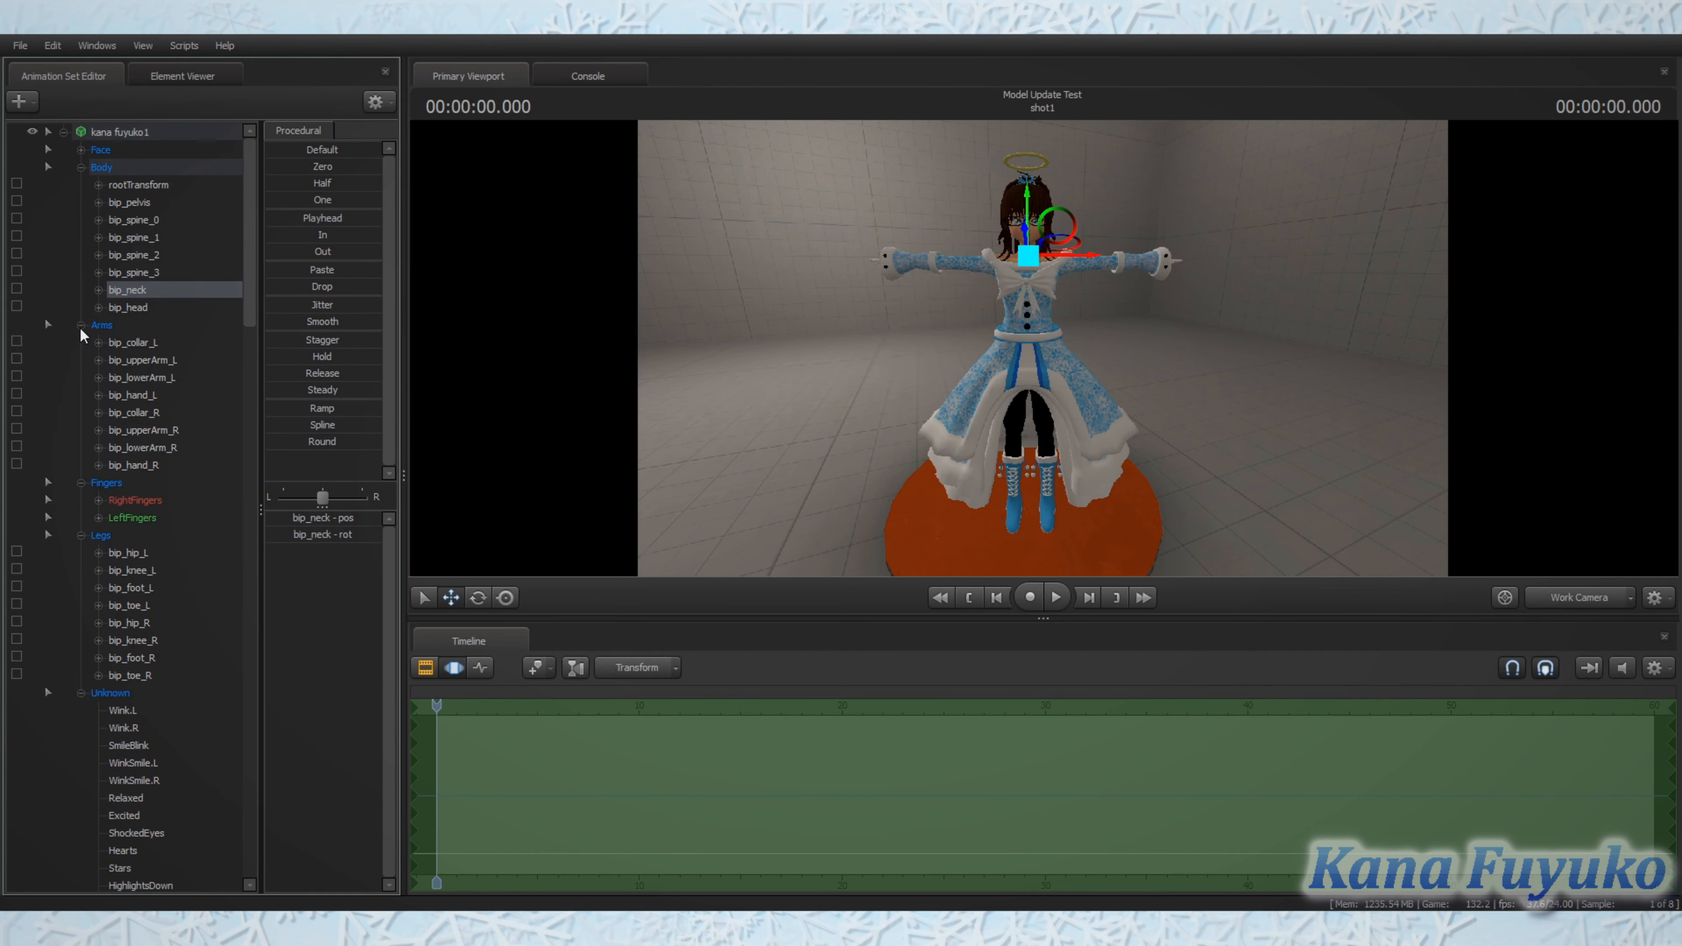
{"action": "left_click", "coordinate": [148, 366]}
{"action": "left_click", "coordinate": [136, 429]}
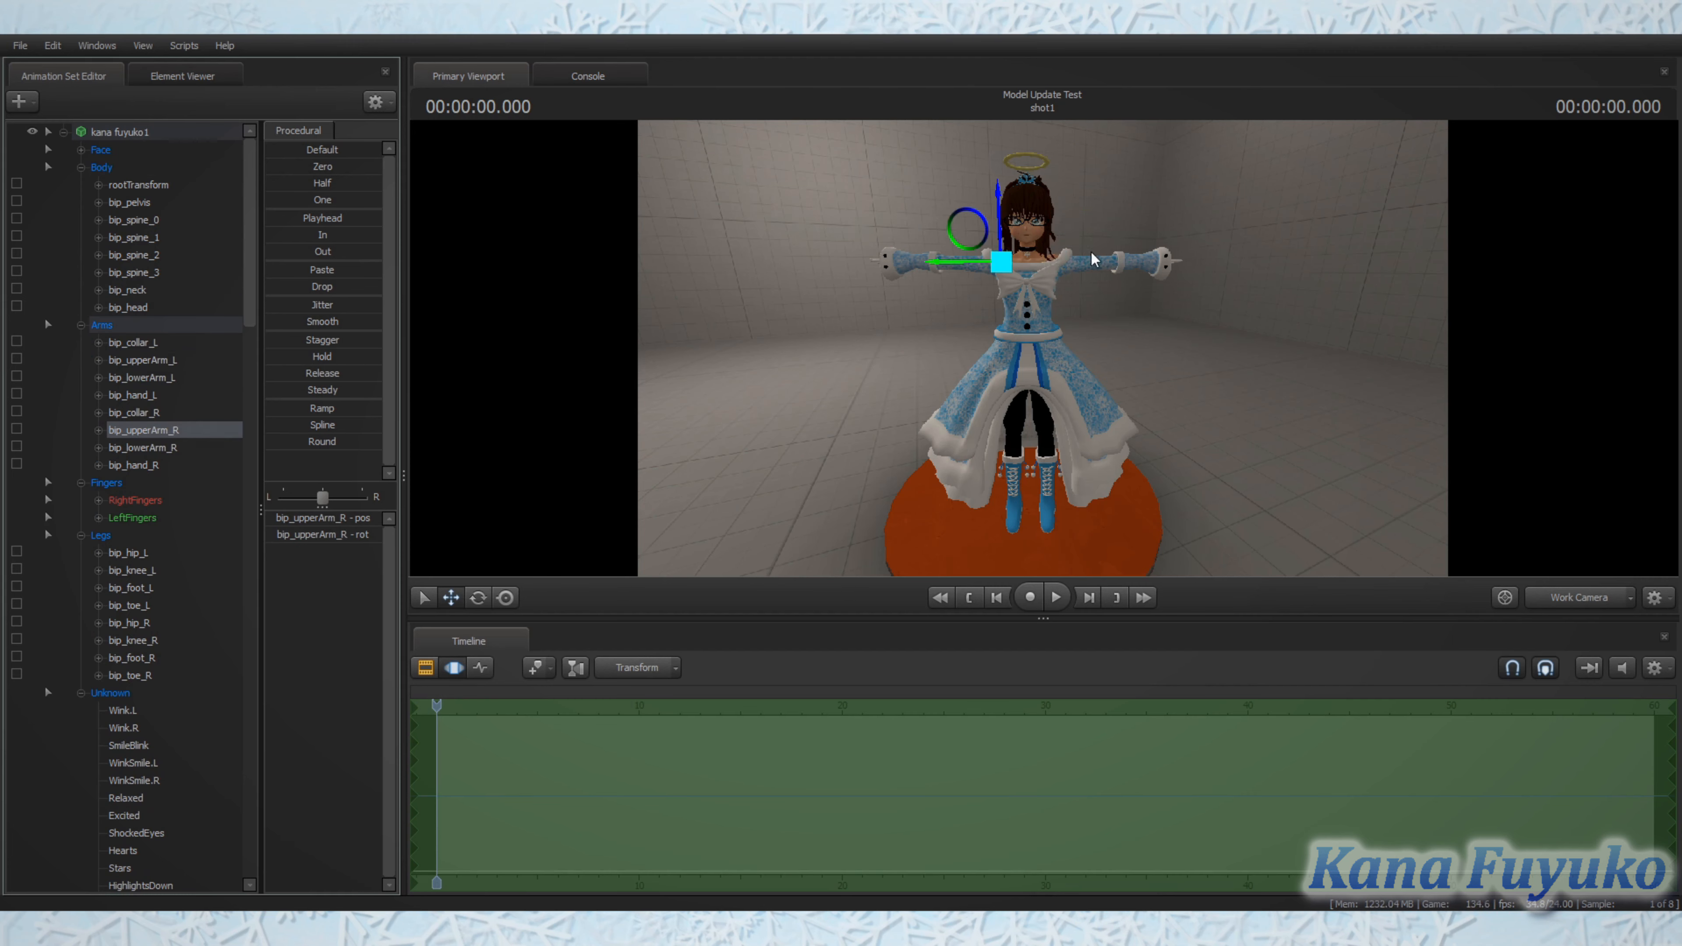
{"action": "left_click", "coordinate": [130, 342]}
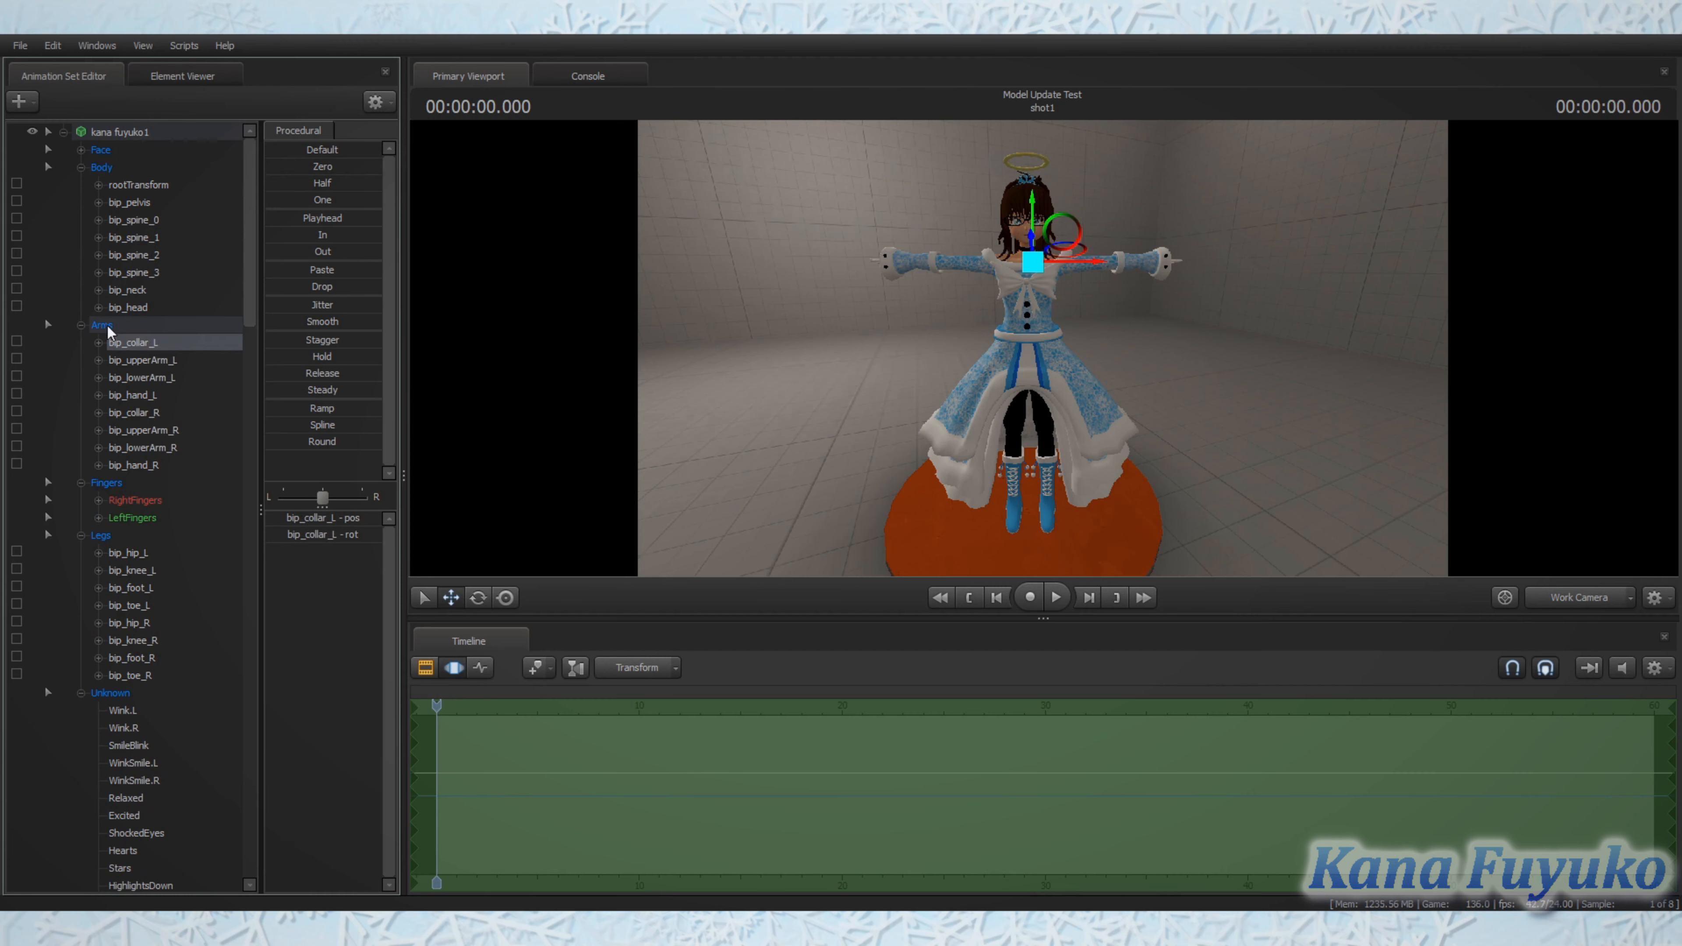
Step: Collapse the Arms, Body, Fingers and Legs groups, leaving only the Unknown group expanded
{"action": "left_click", "coordinate": [83, 325]}
{"action": "left_click", "coordinate": [81, 166]}
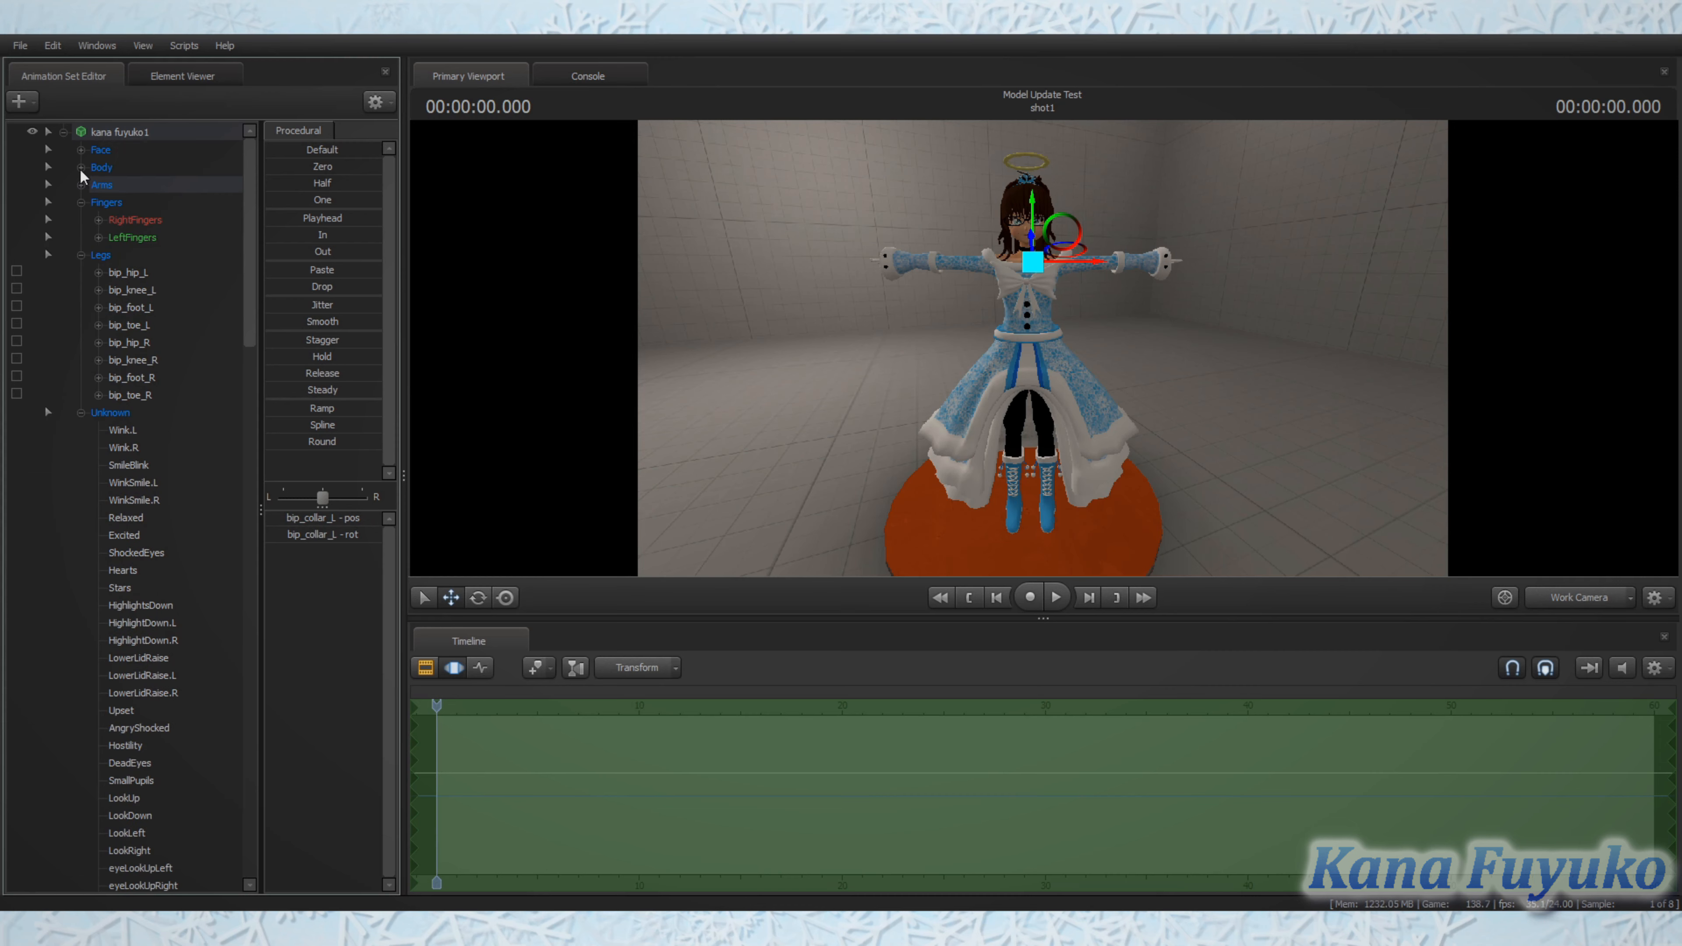
{"action": "left_click", "coordinate": [80, 201]}
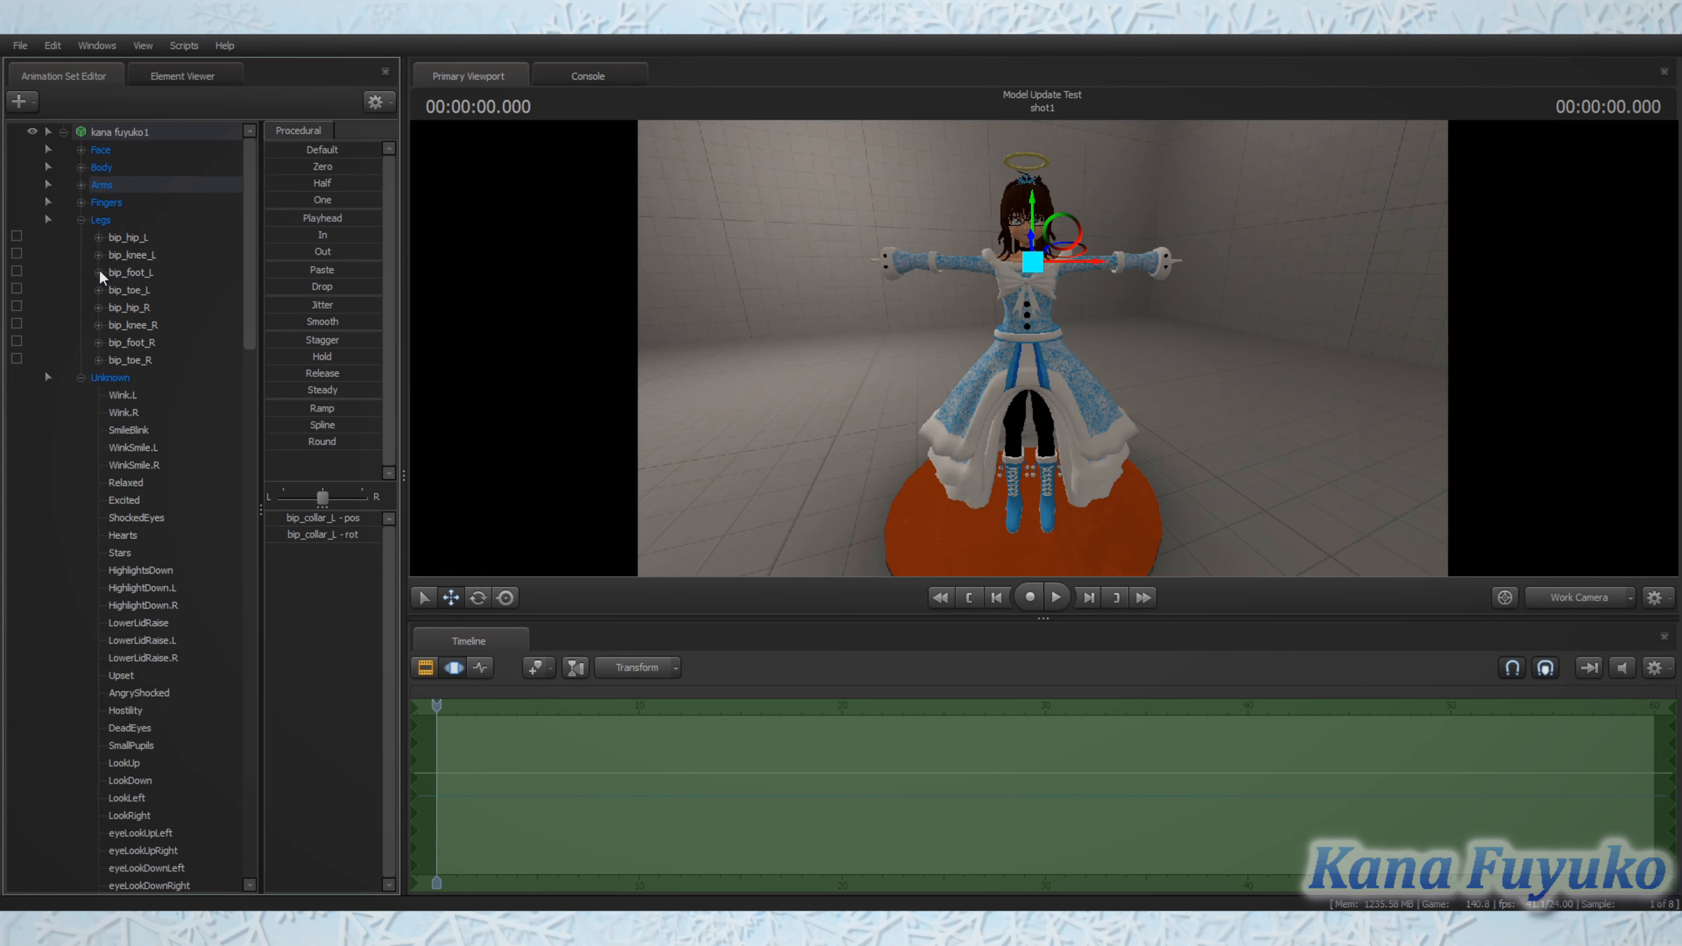
{"action": "left_click", "coordinate": [81, 220]}
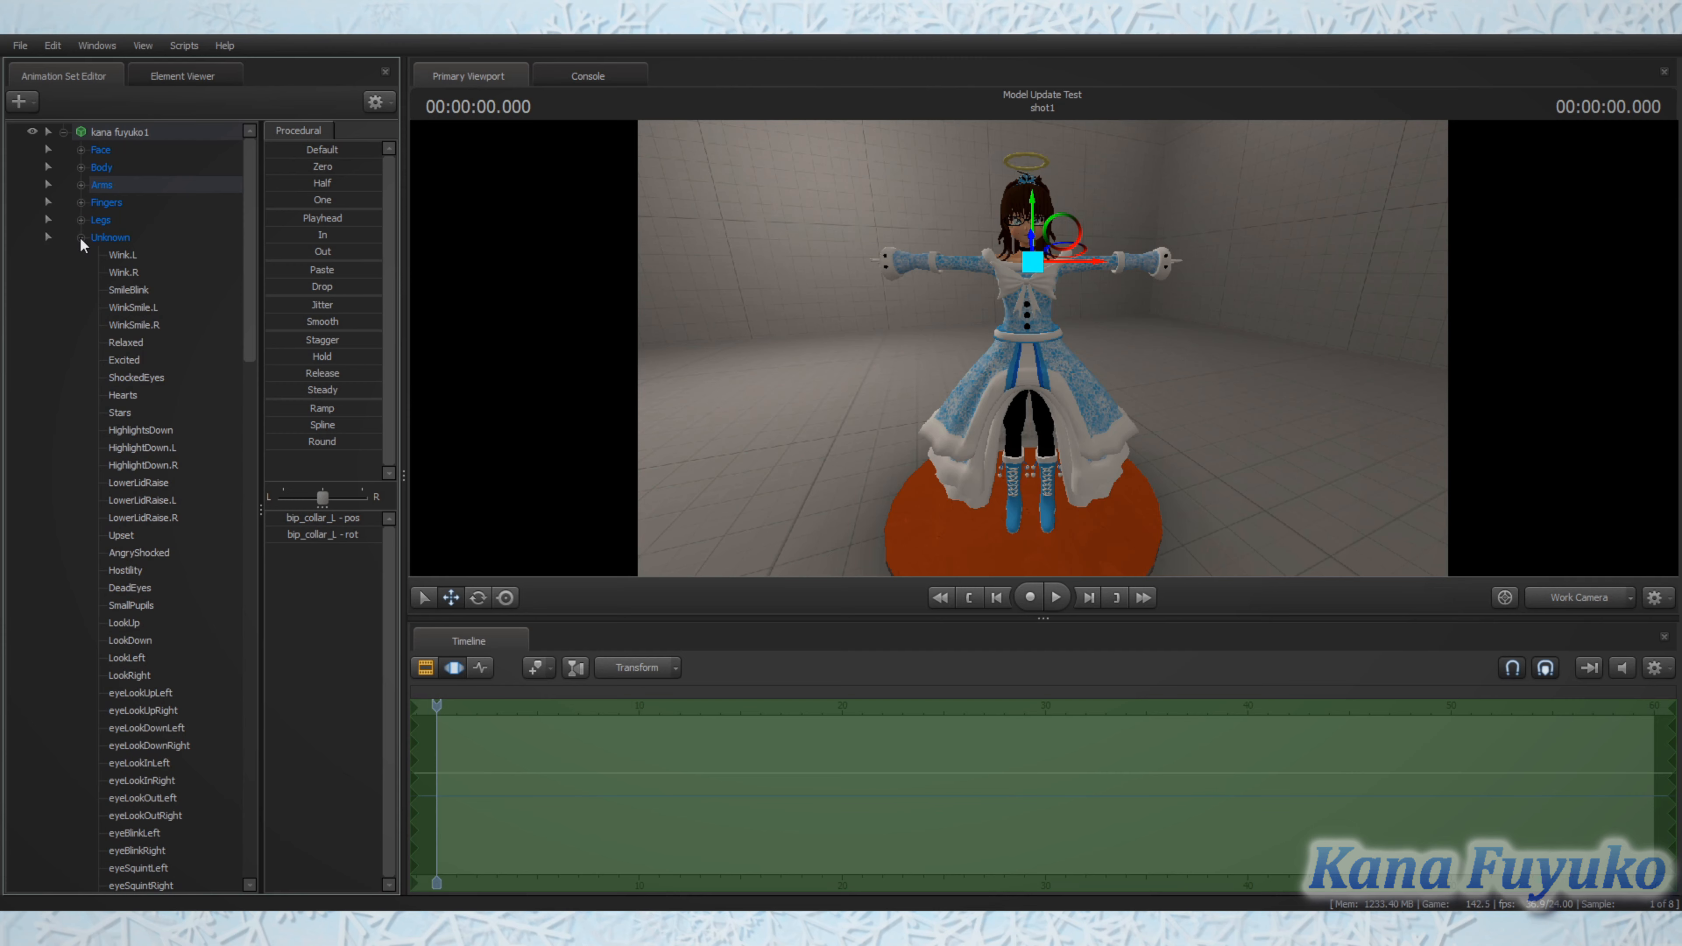
{"action": "left_click", "coordinate": [81, 238]}
{"action": "left_click", "coordinate": [80, 238]}
Step: Select the Wink.L flex and test its slider on a close view of the face
{"action": "left_click", "coordinate": [121, 258]}
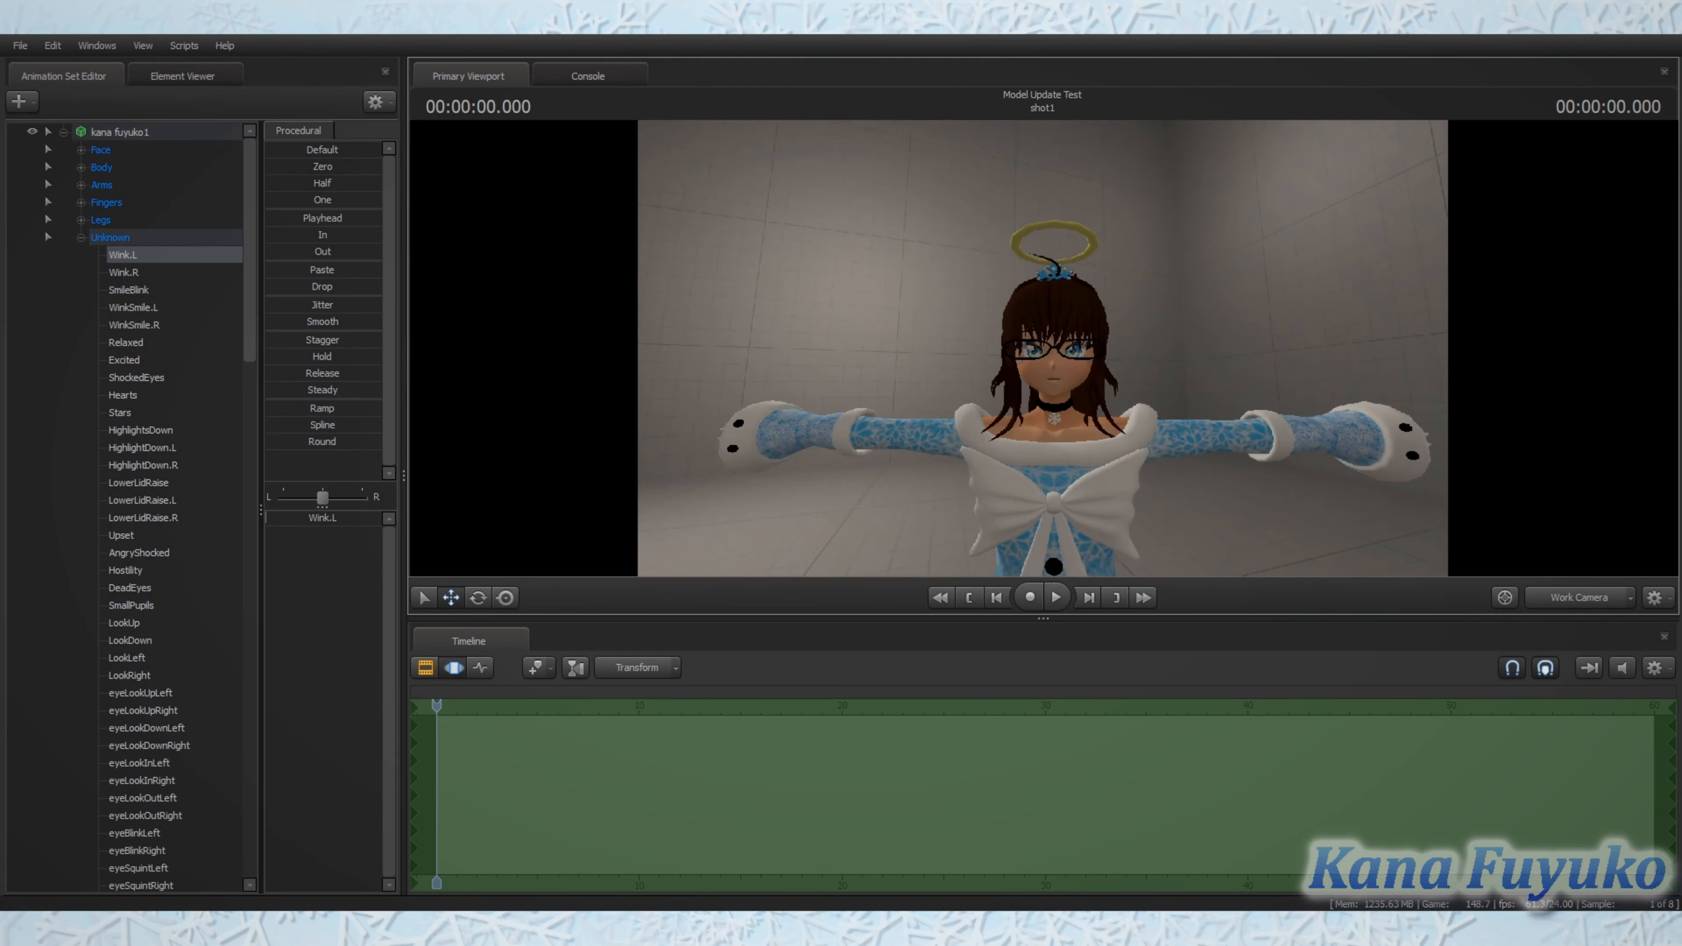
{"action": "key", "text": "w"}
{"action": "left_click_drag", "start_coordinate": [1044, 349], "coordinate": [1044, 349]}
{"action": "key", "text": "s"}
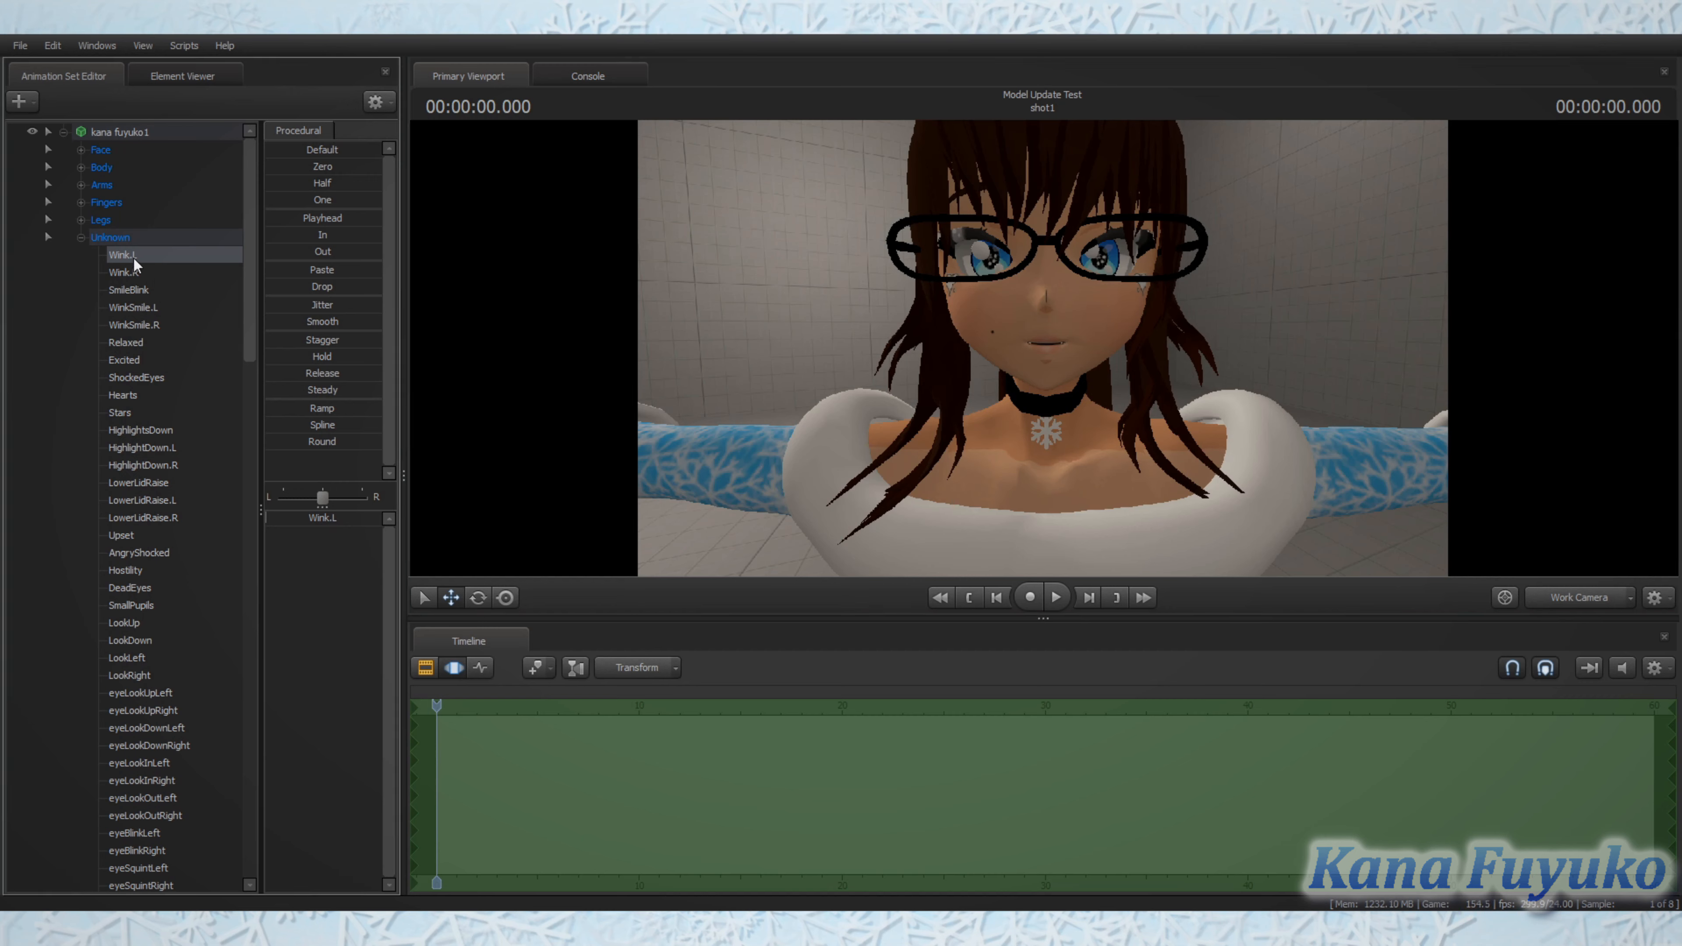
{"action": "left_click", "coordinate": [284, 518]}
{"action": "mouse_move", "coordinate": [268, 517]}
{"action": "left_mouse_down"}
{"action": "mouse_move", "coordinate": [373, 517]}
{"action": "mouse_move", "coordinate": [251, 529]}
{"action": "left_mouse_up"}
Step: Retest the Wink.L slider in the Clip Editor and again in the Motion Editor
{"action": "left_click", "coordinate": [426, 668]}
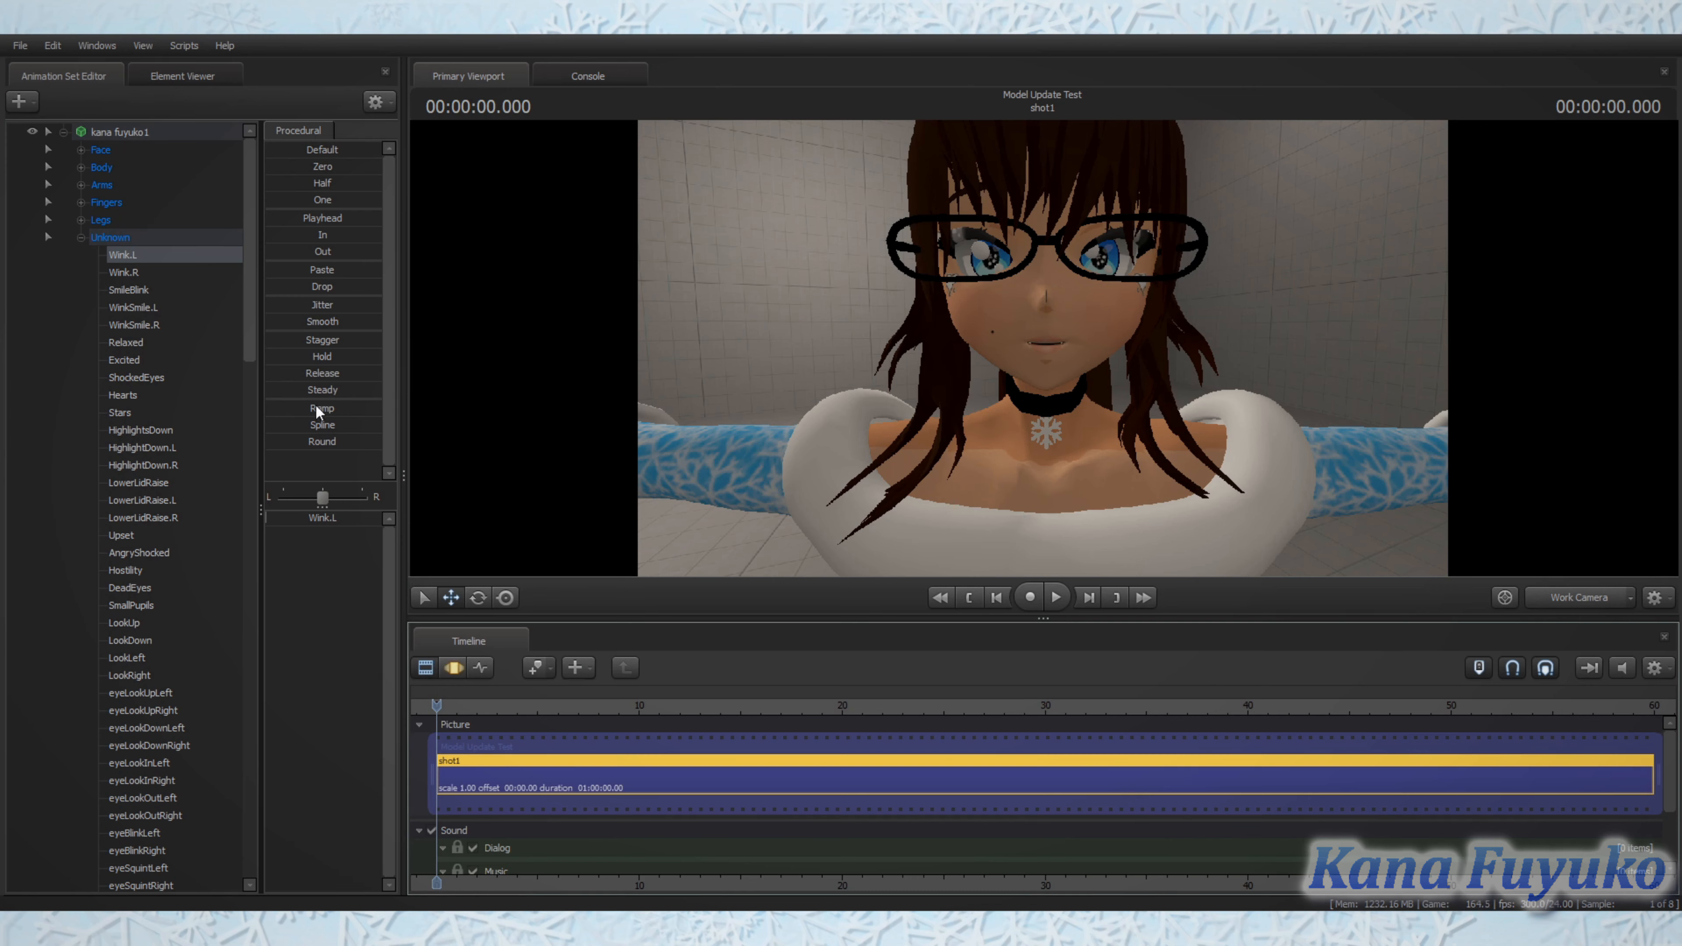
{"action": "left_click_drag", "start_coordinate": [287, 520], "coordinate": [397, 529]}
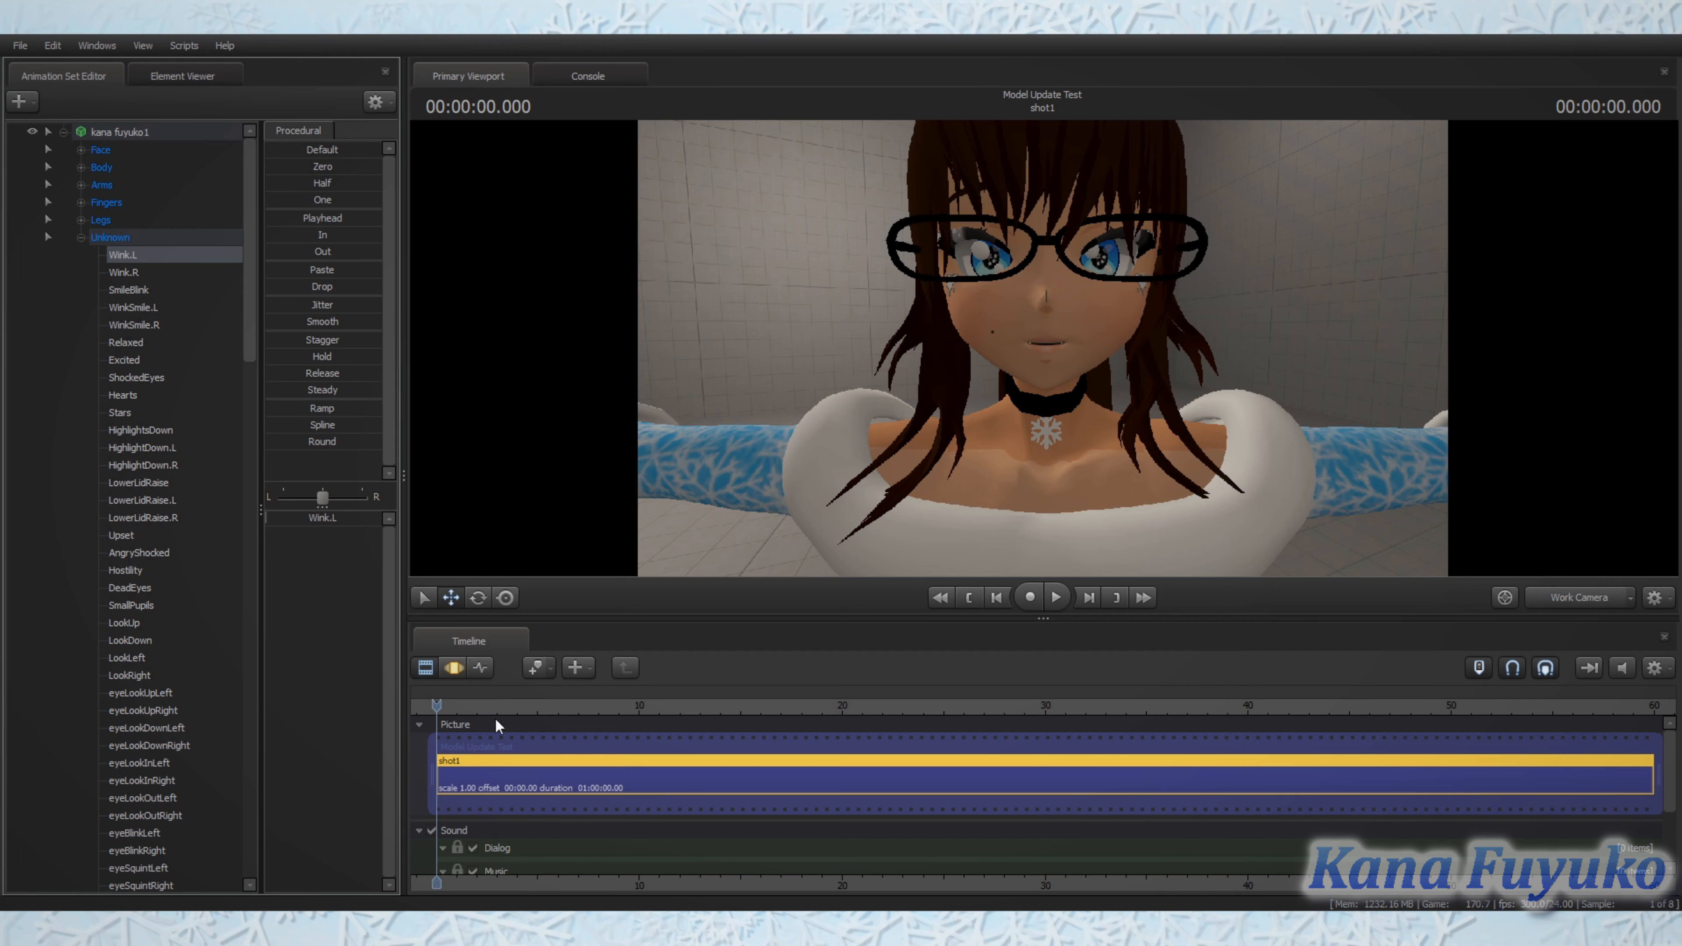
{"action": "left_click", "coordinate": [454, 669]}
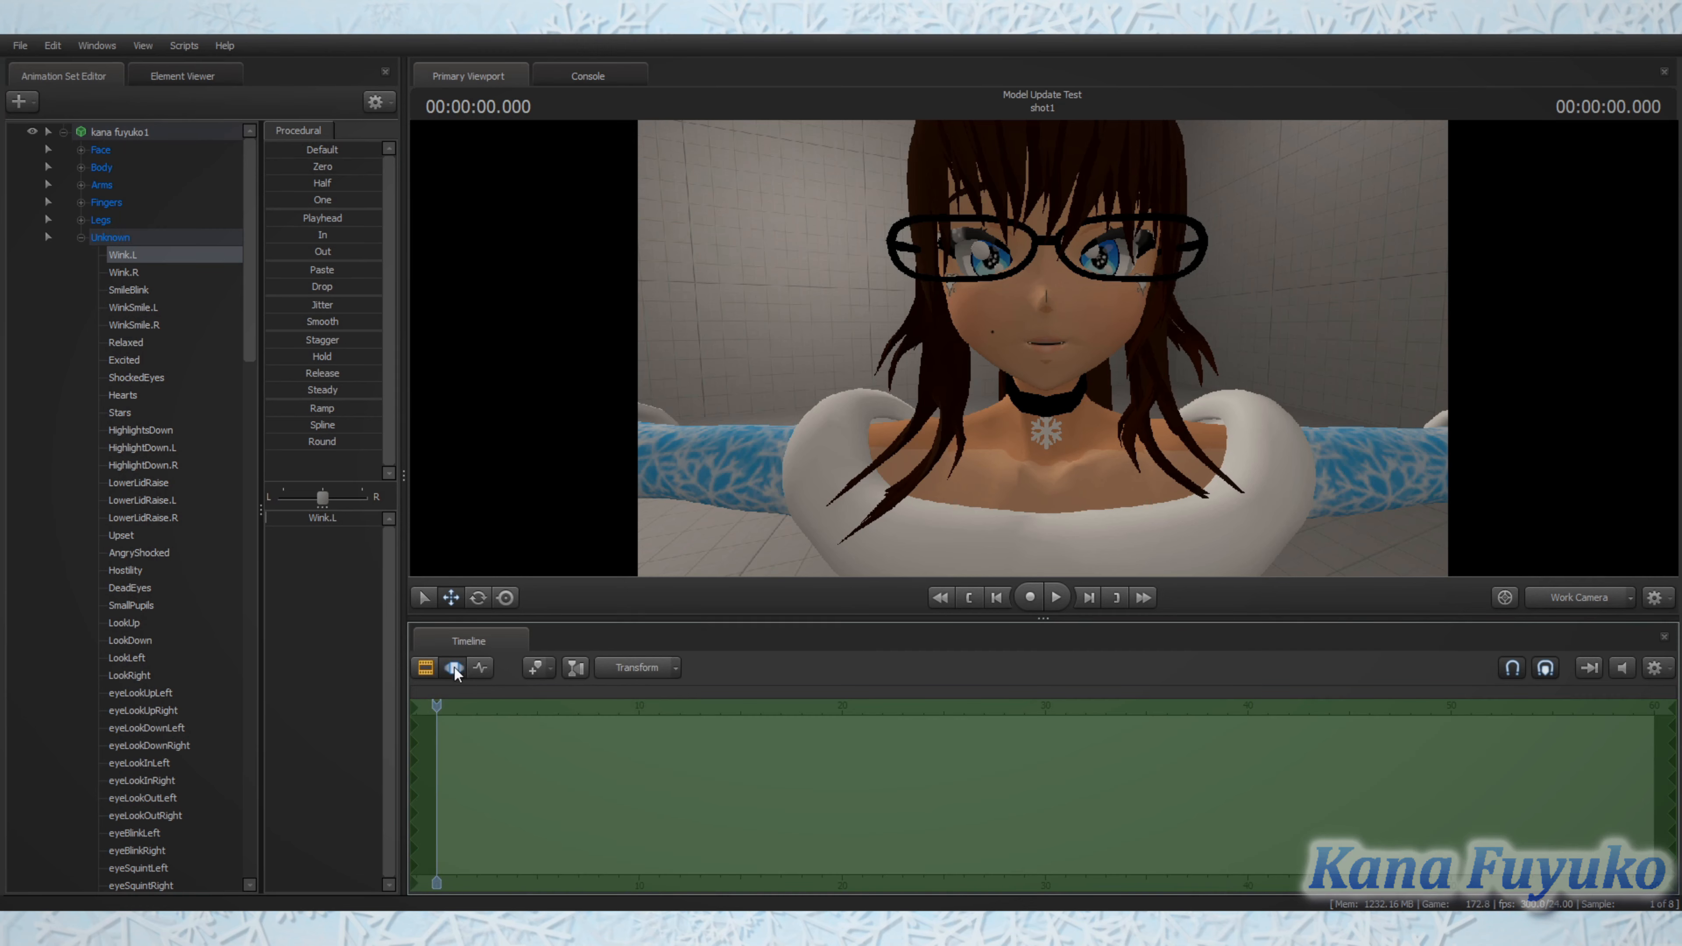
{"action": "left_click_drag", "start_coordinate": [321, 519], "coordinate": [283, 519]}
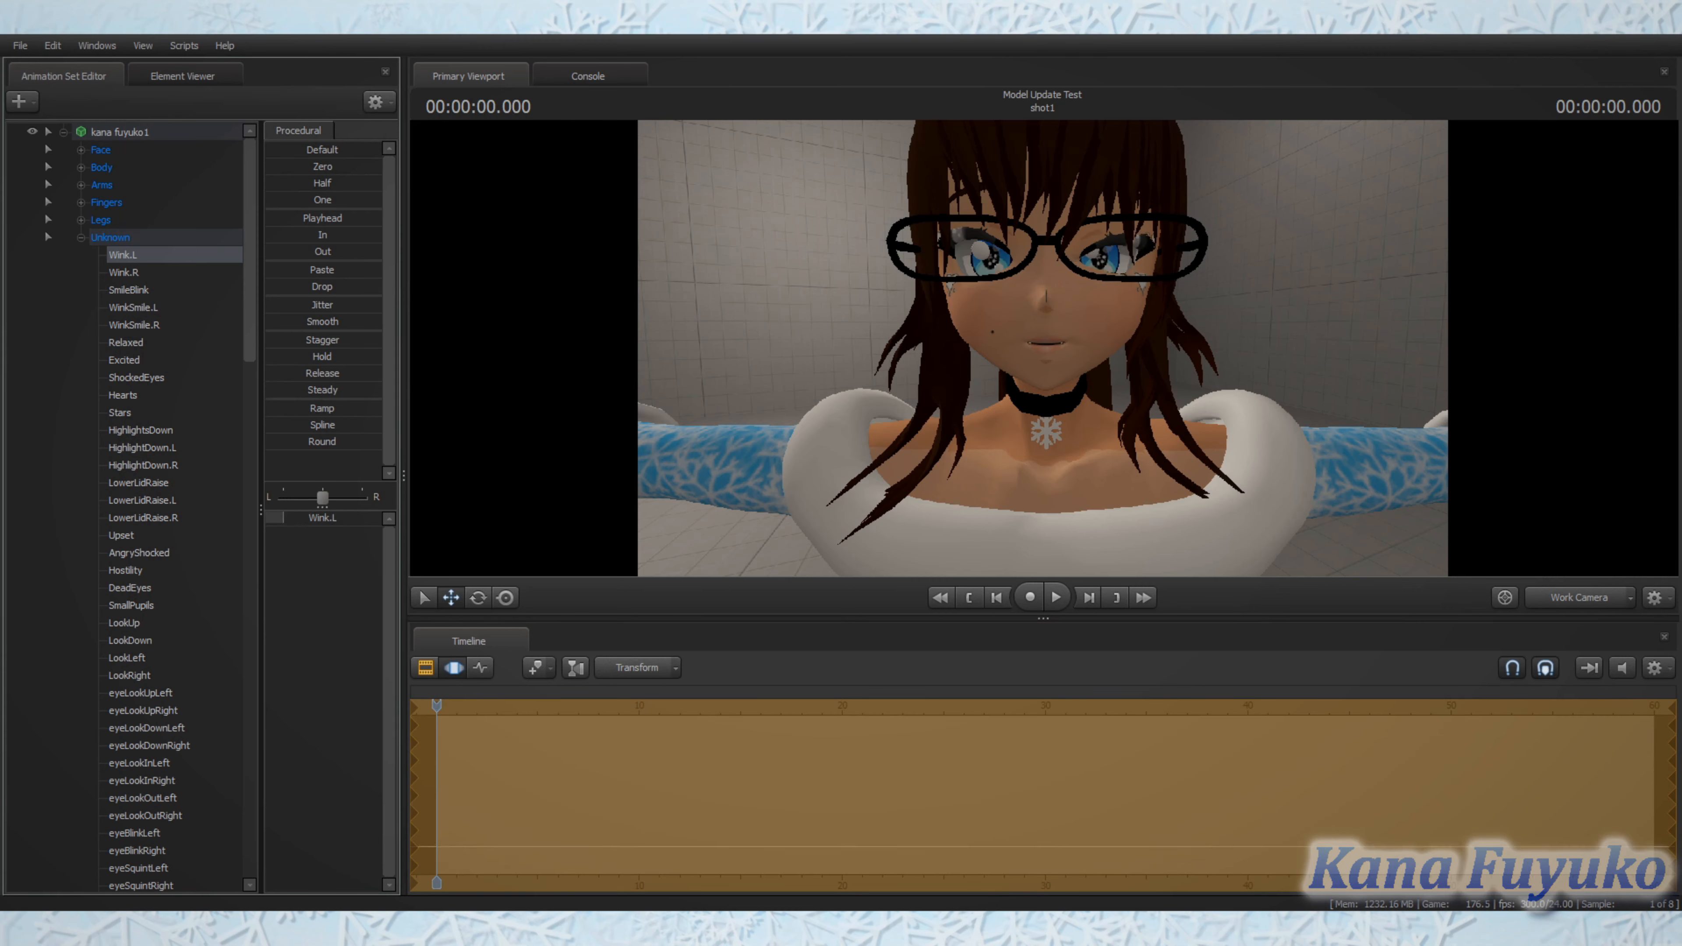
Step: Collapse the Unknown group, expand Body, and check the bip_pelvis and bip_spine_0 bones on the model
{"action": "left_click", "coordinate": [81, 236]}
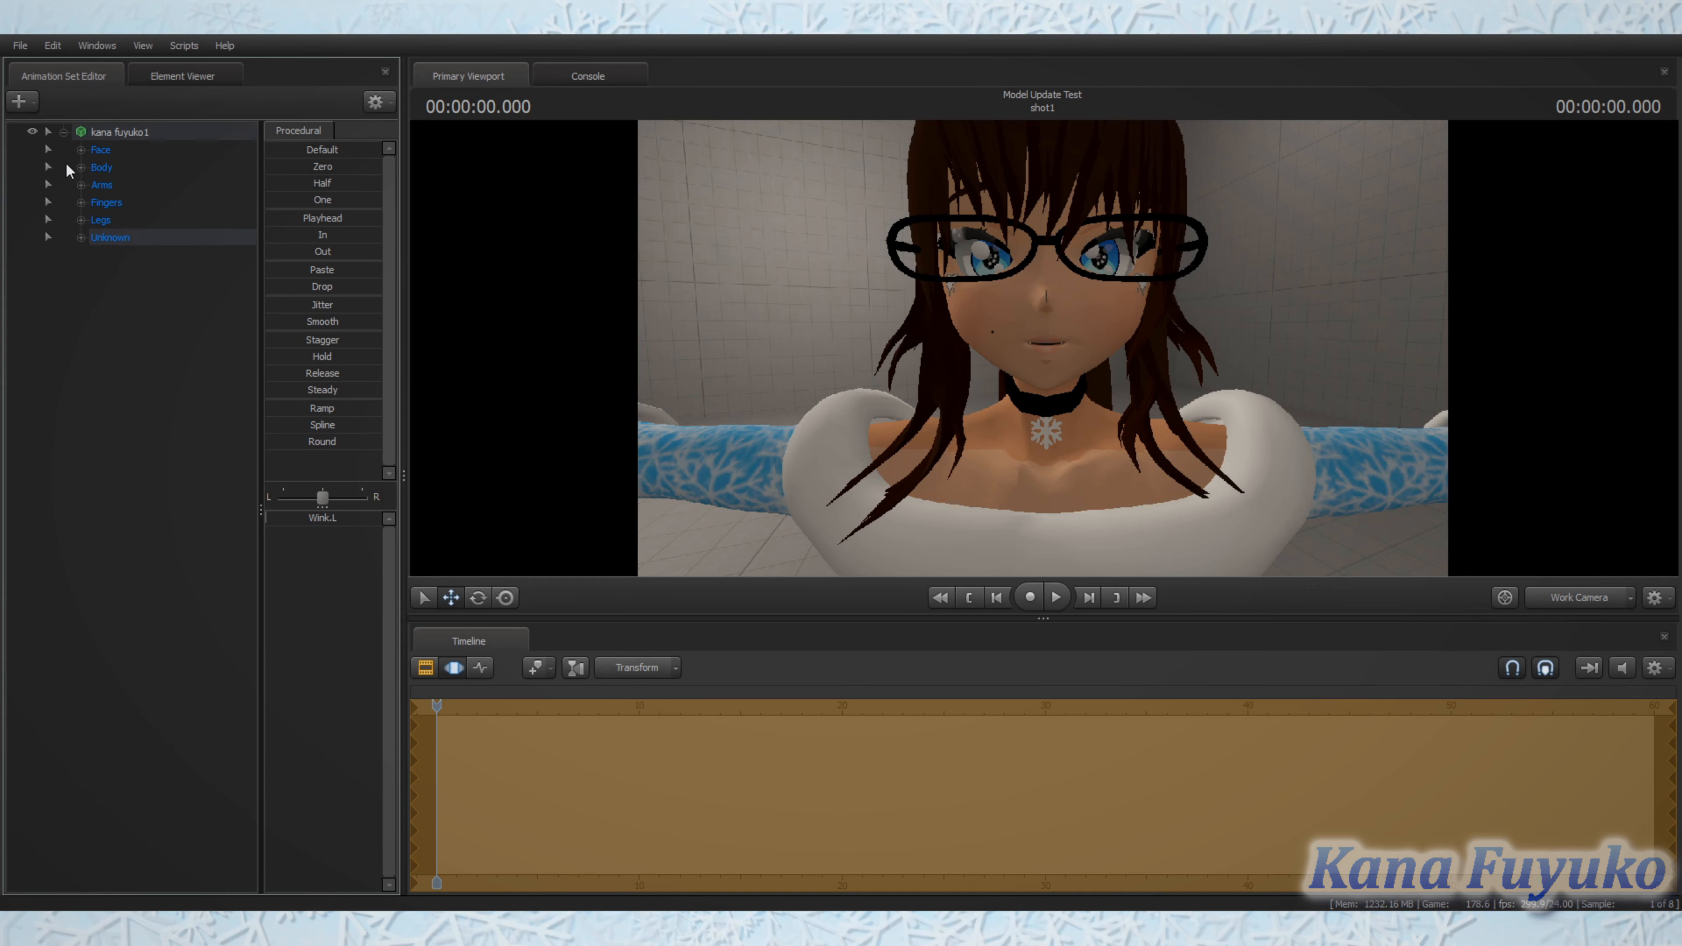
{"action": "left_click", "coordinate": [81, 167]}
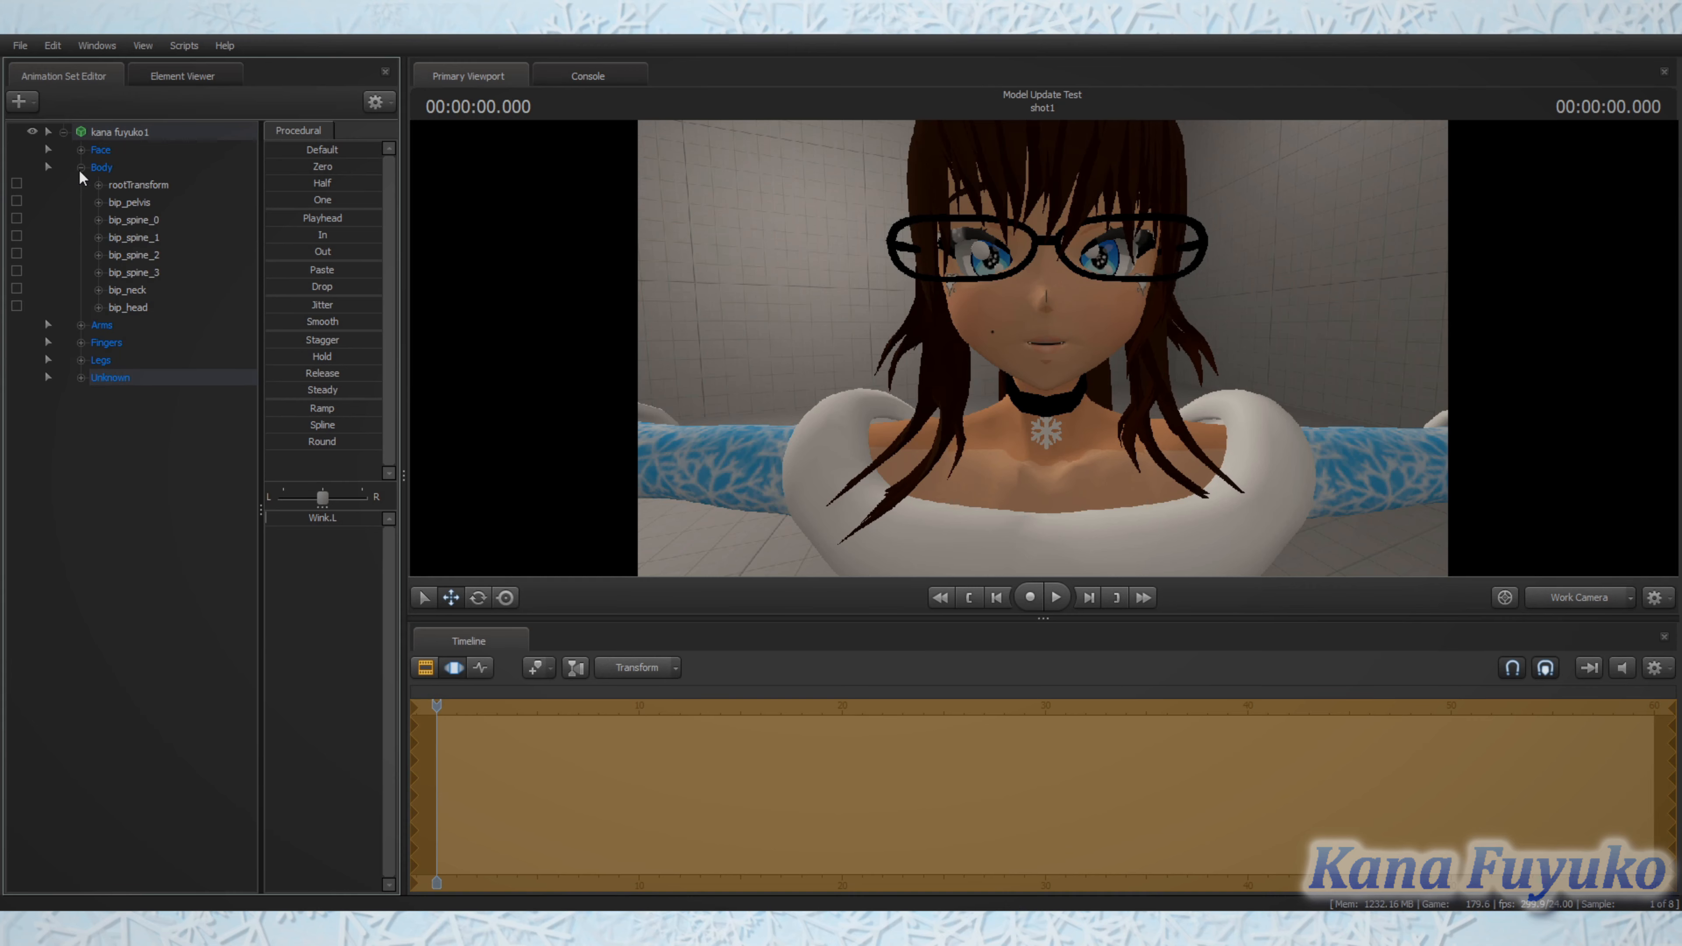
{"action": "left_click", "coordinate": [129, 202]}
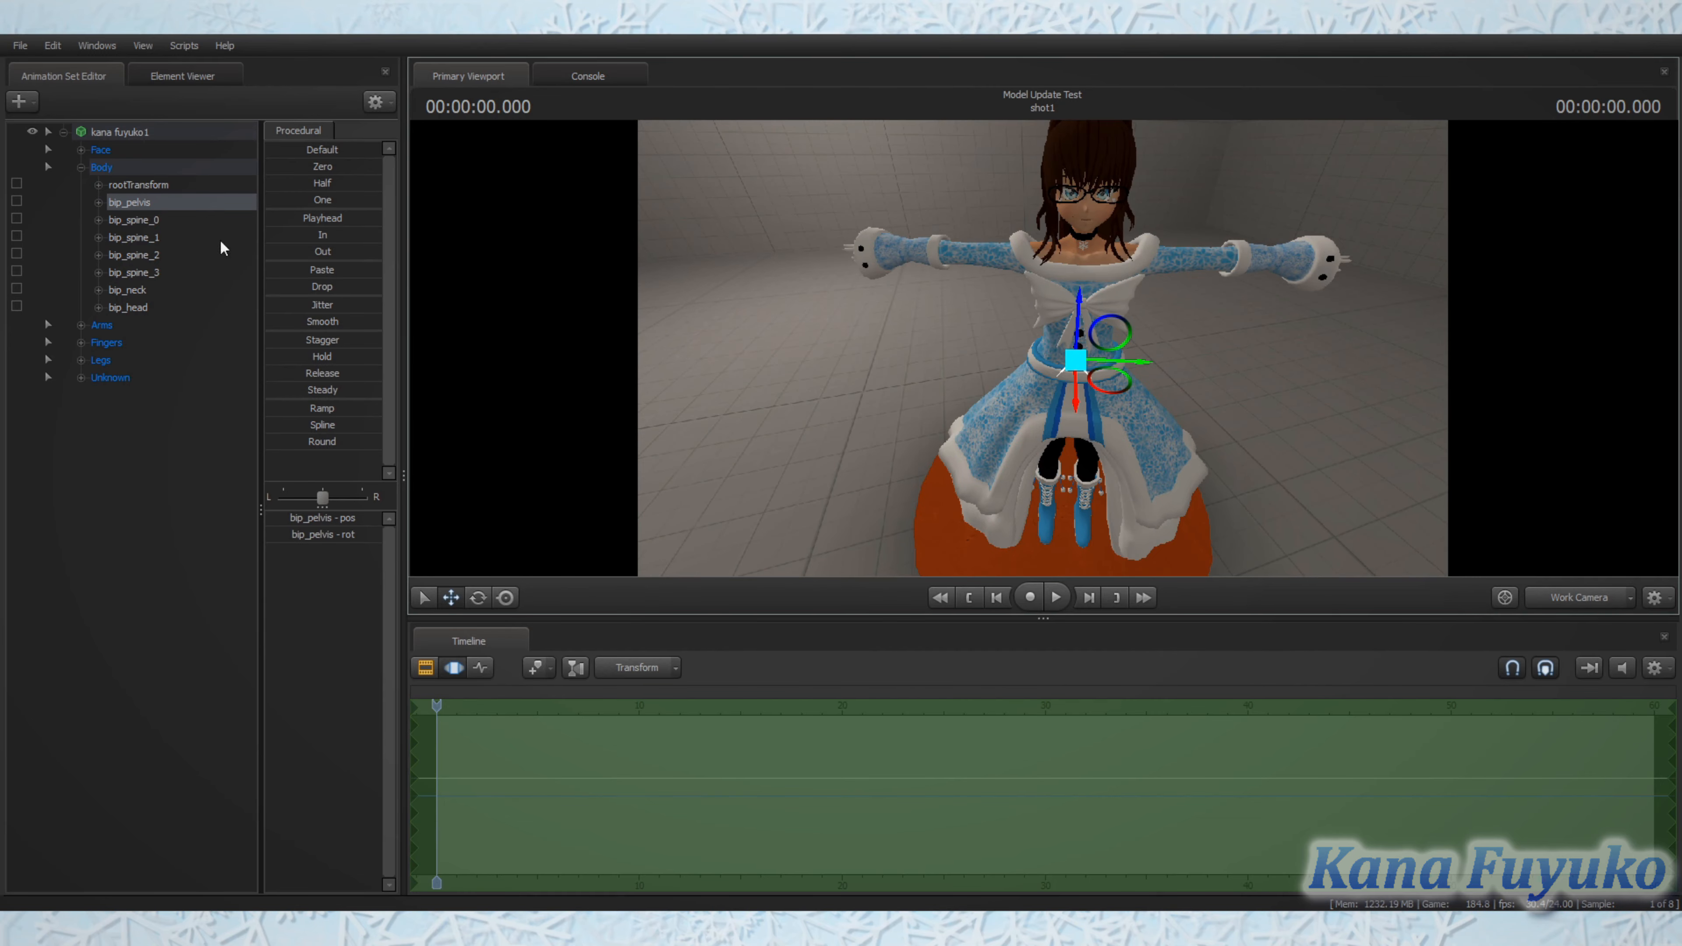
{"action": "left_click", "coordinate": [149, 221]}
{"action": "mouse_move", "coordinate": [1021, 332]}
{"action": "left_mouse_down"}
{"action": "mouse_move", "coordinate": [1021, 377]}
{"action": "mouse_move", "coordinate": [1020, 325]}
{"action": "left_mouse_up"}
{"action": "key", "text": "w"}
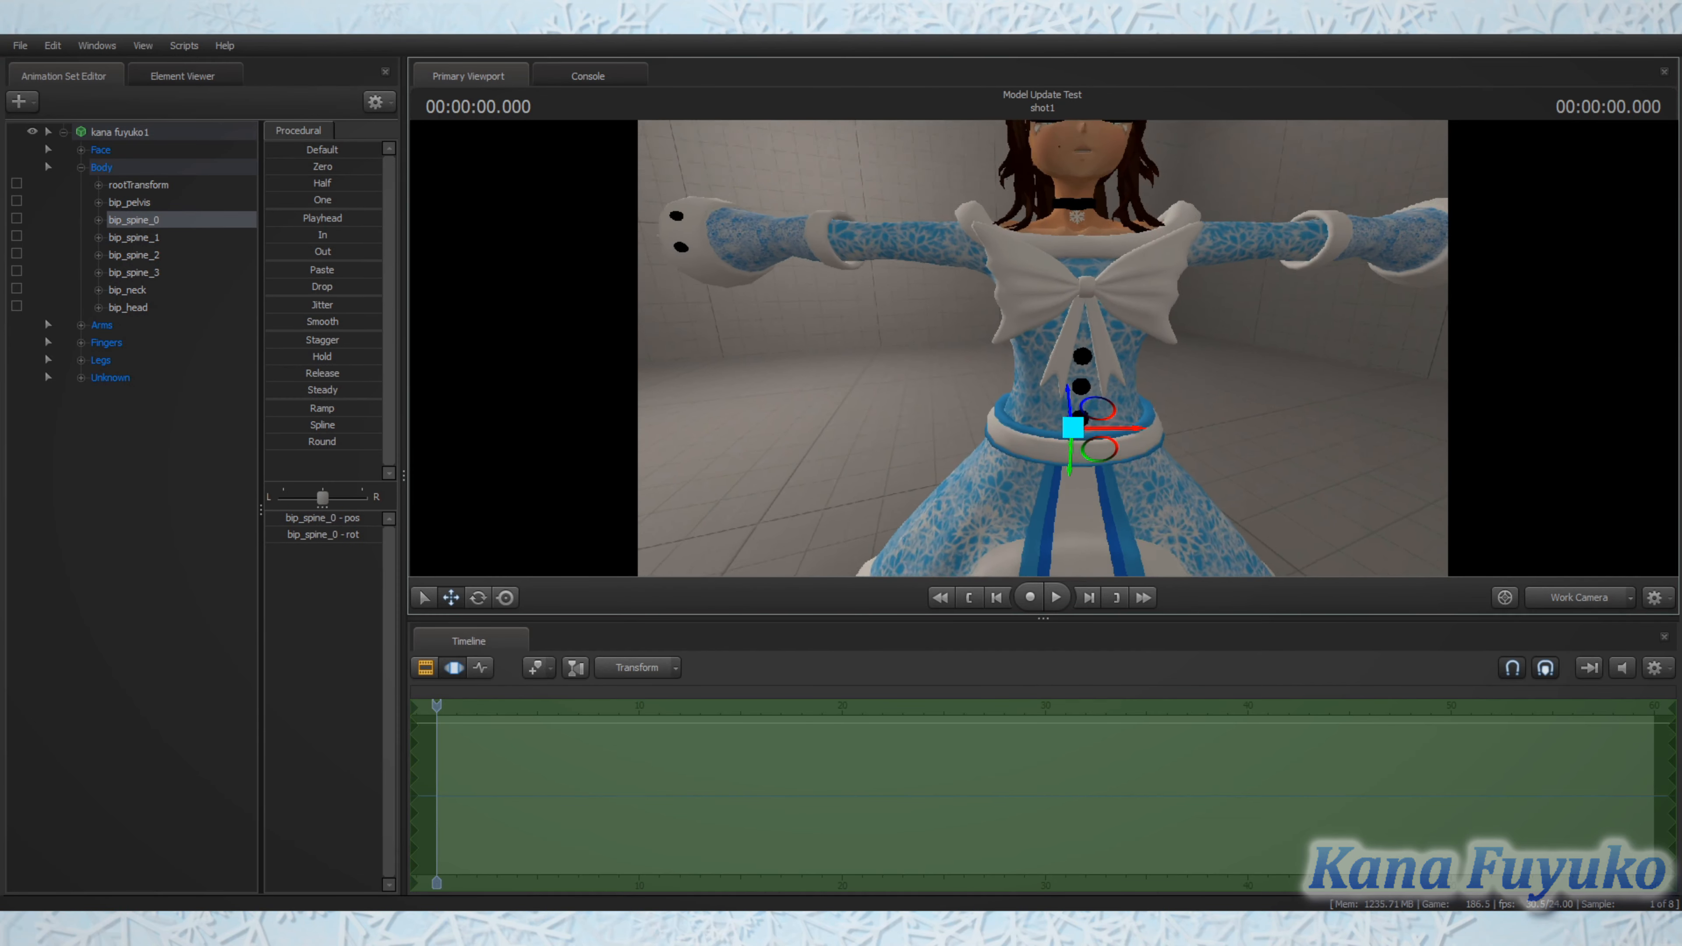
Step: Rotate the bip_spine_0 bone slightly to test how the torso bends and twists
{"action": "key", "text": "e"}
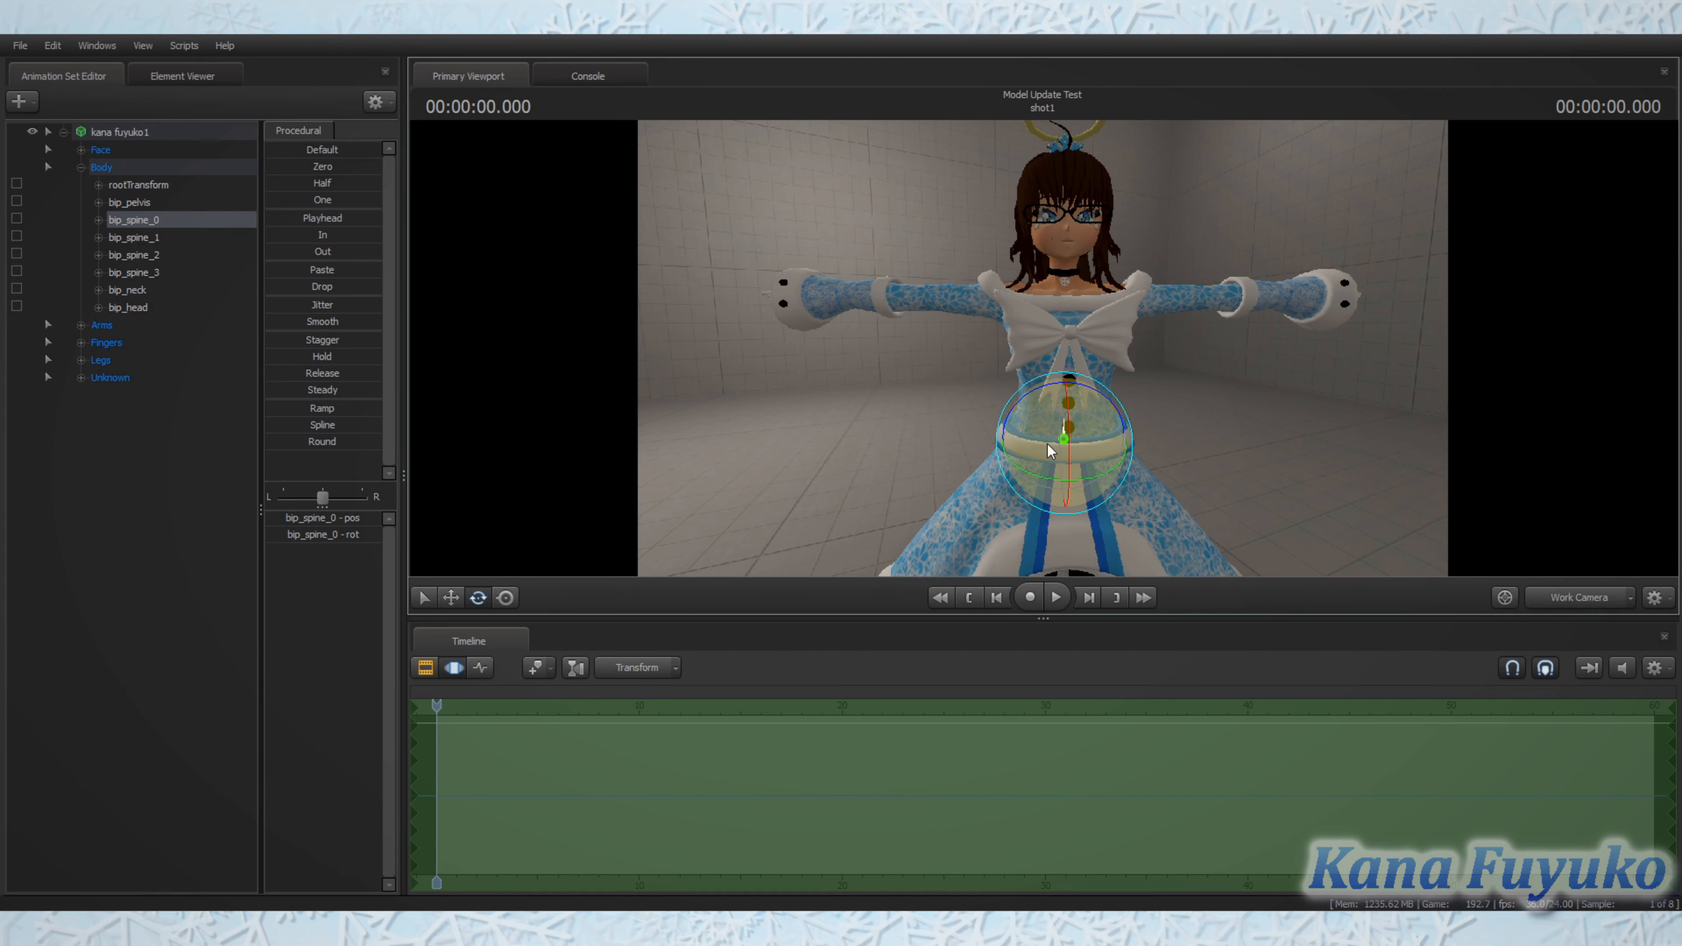
{"action": "key", "text": "w"}
{"action": "key", "text": "e"}
{"action": "mouse_move", "coordinate": [1034, 428]}
{"action": "left_mouse_down"}
{"action": "mouse_move", "coordinate": [1053, 434]}
{"action": "mouse_move", "coordinate": [1009, 426]}
{"action": "mouse_move", "coordinate": [1052, 439]}
{"action": "mouse_move", "coordinate": [1025, 440]}
{"action": "mouse_move", "coordinate": [1048, 406]}
{"action": "left_mouse_up"}
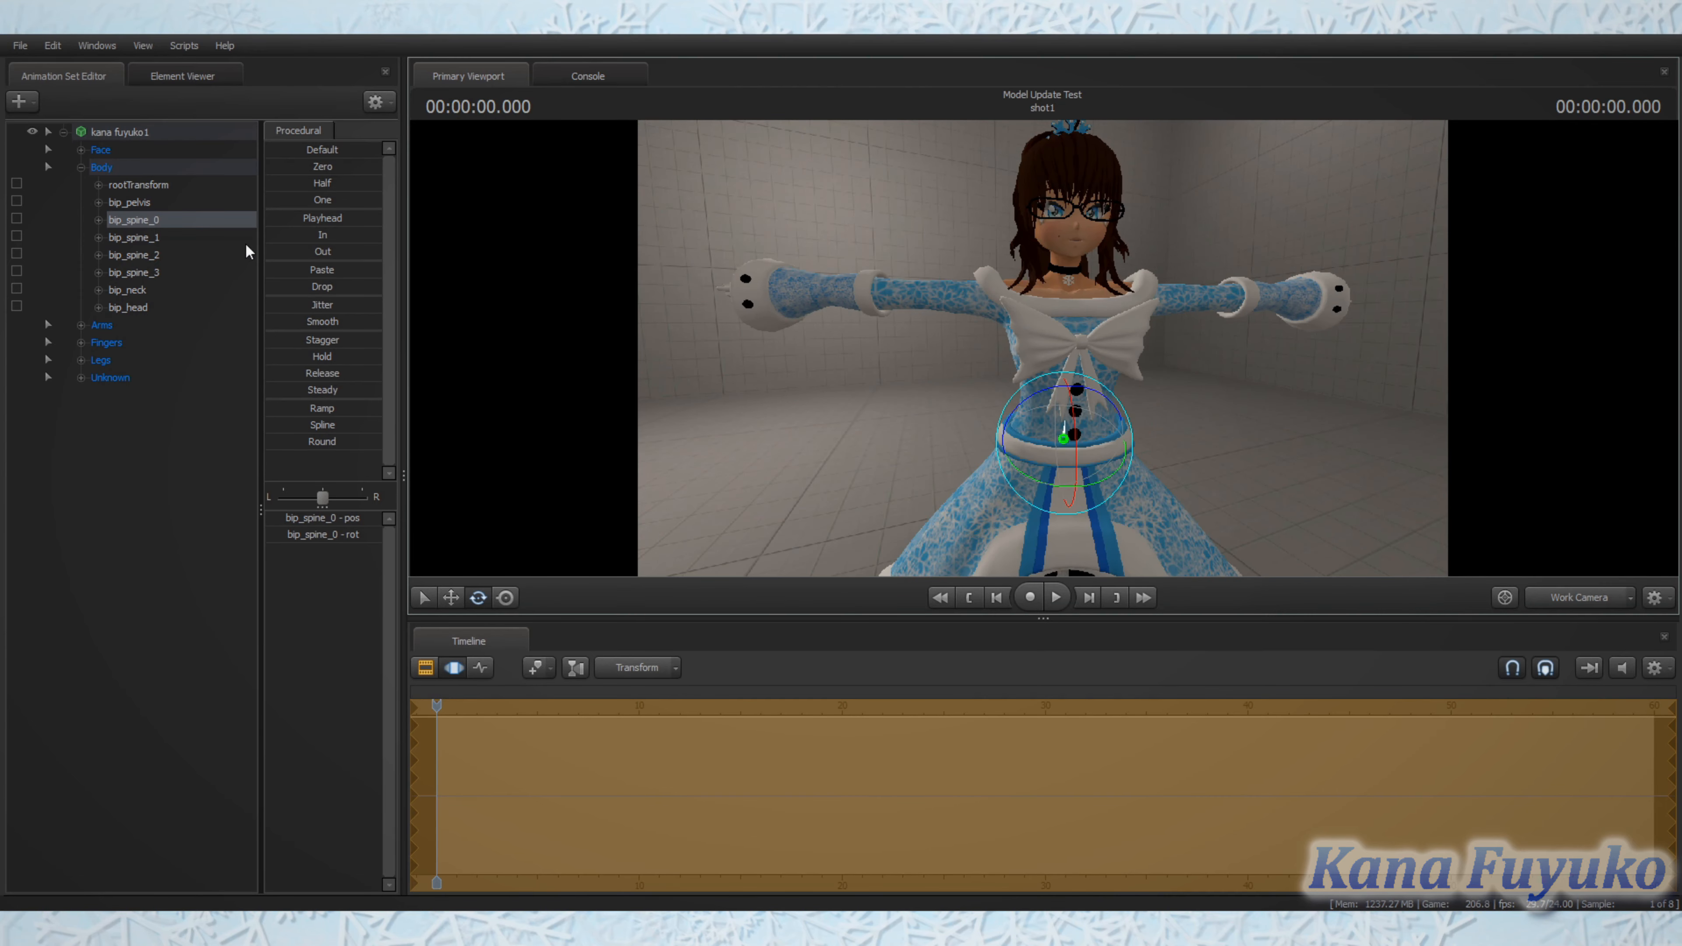
Step: Expand the Arms group and rotate bip_upperArm_L and bip_upperArm_R so both arms hang down beside the body
{"action": "left_click", "coordinate": [81, 326]}
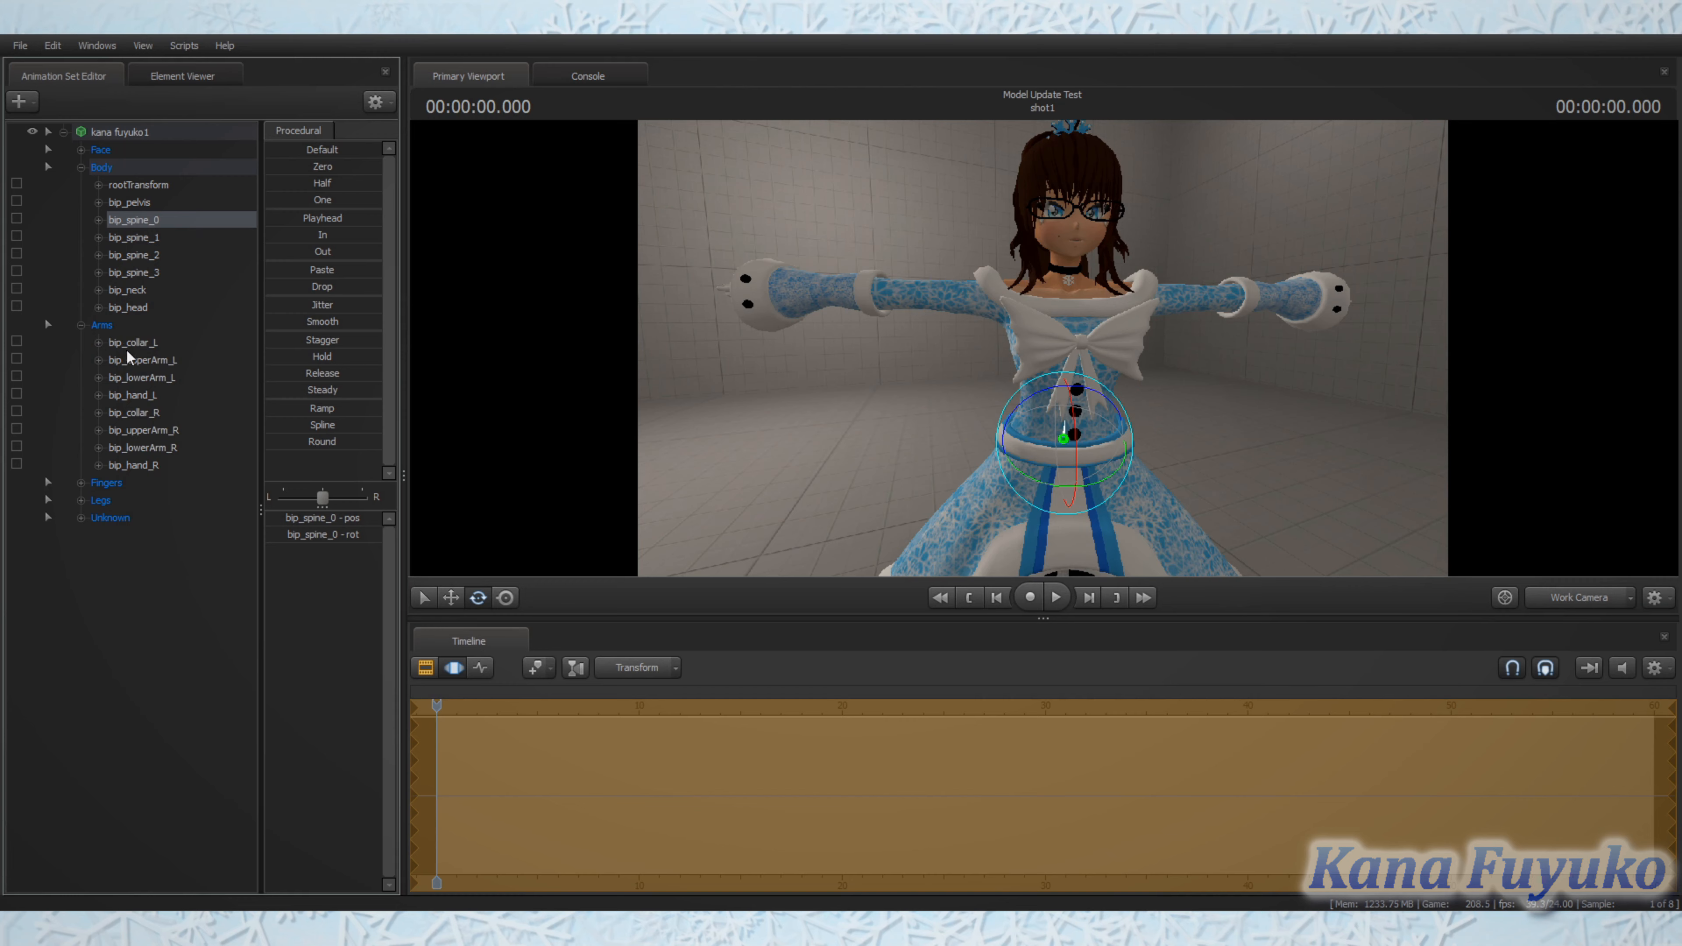
{"action": "left_click", "coordinate": [140, 360]}
{"action": "left_click_drag", "start_coordinate": [1074, 258], "coordinate": [1149, 182]}
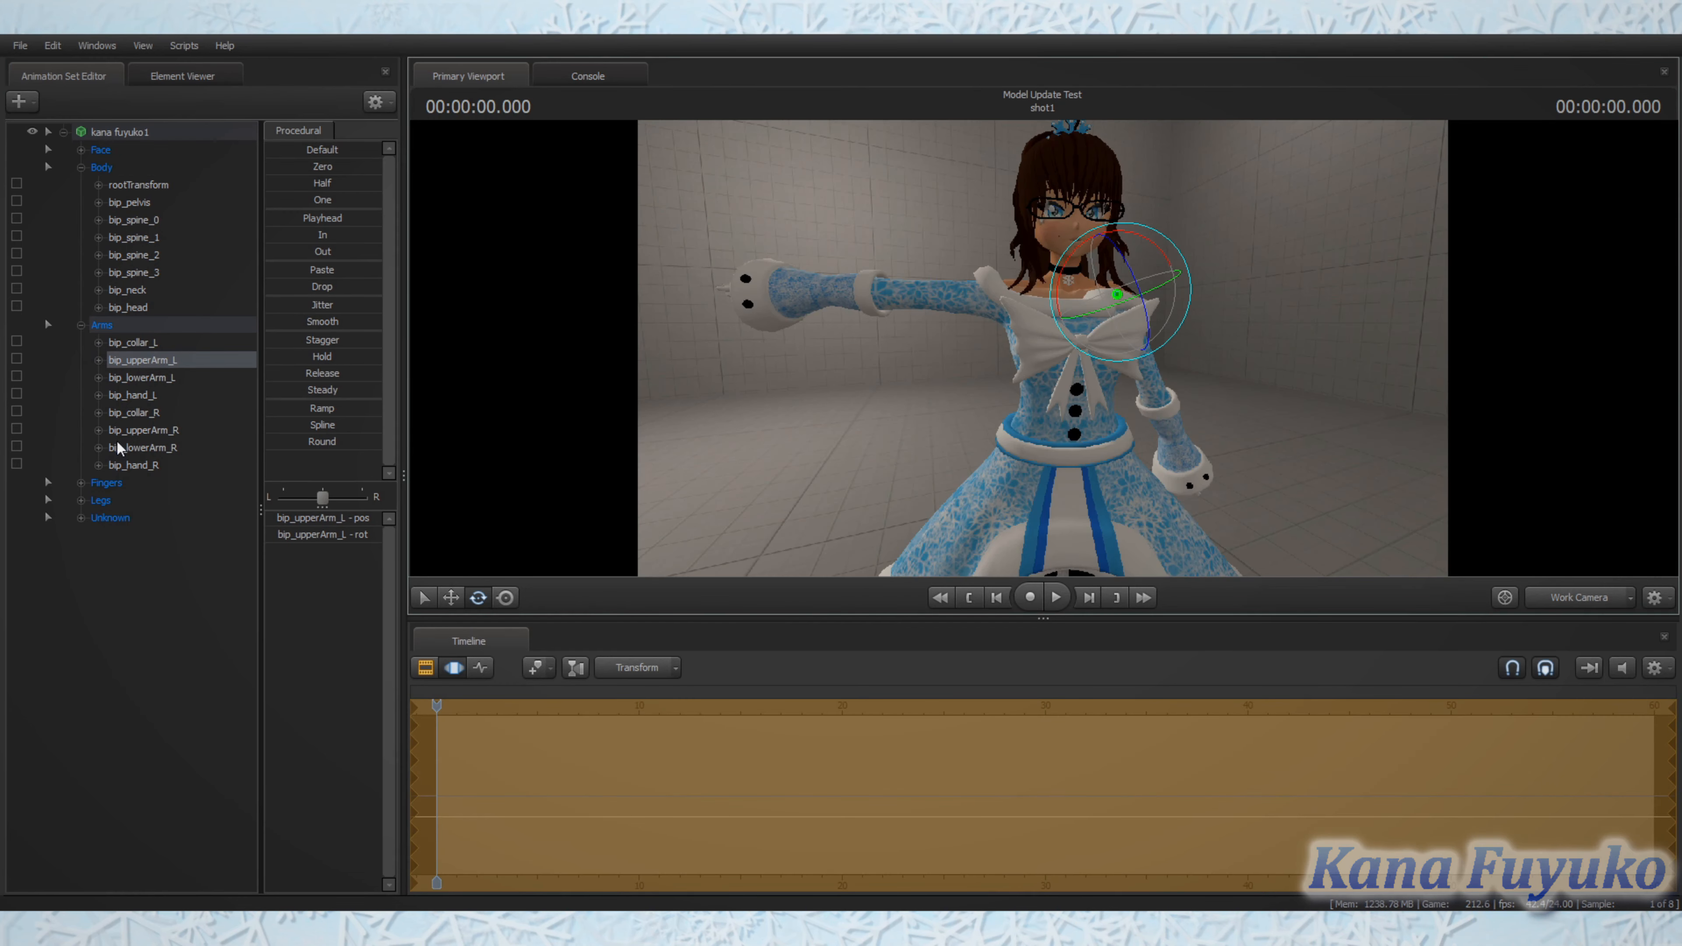
{"action": "left_click", "coordinate": [143, 430]}
{"action": "left_click_drag", "start_coordinate": [991, 233], "coordinate": [936, 297]}
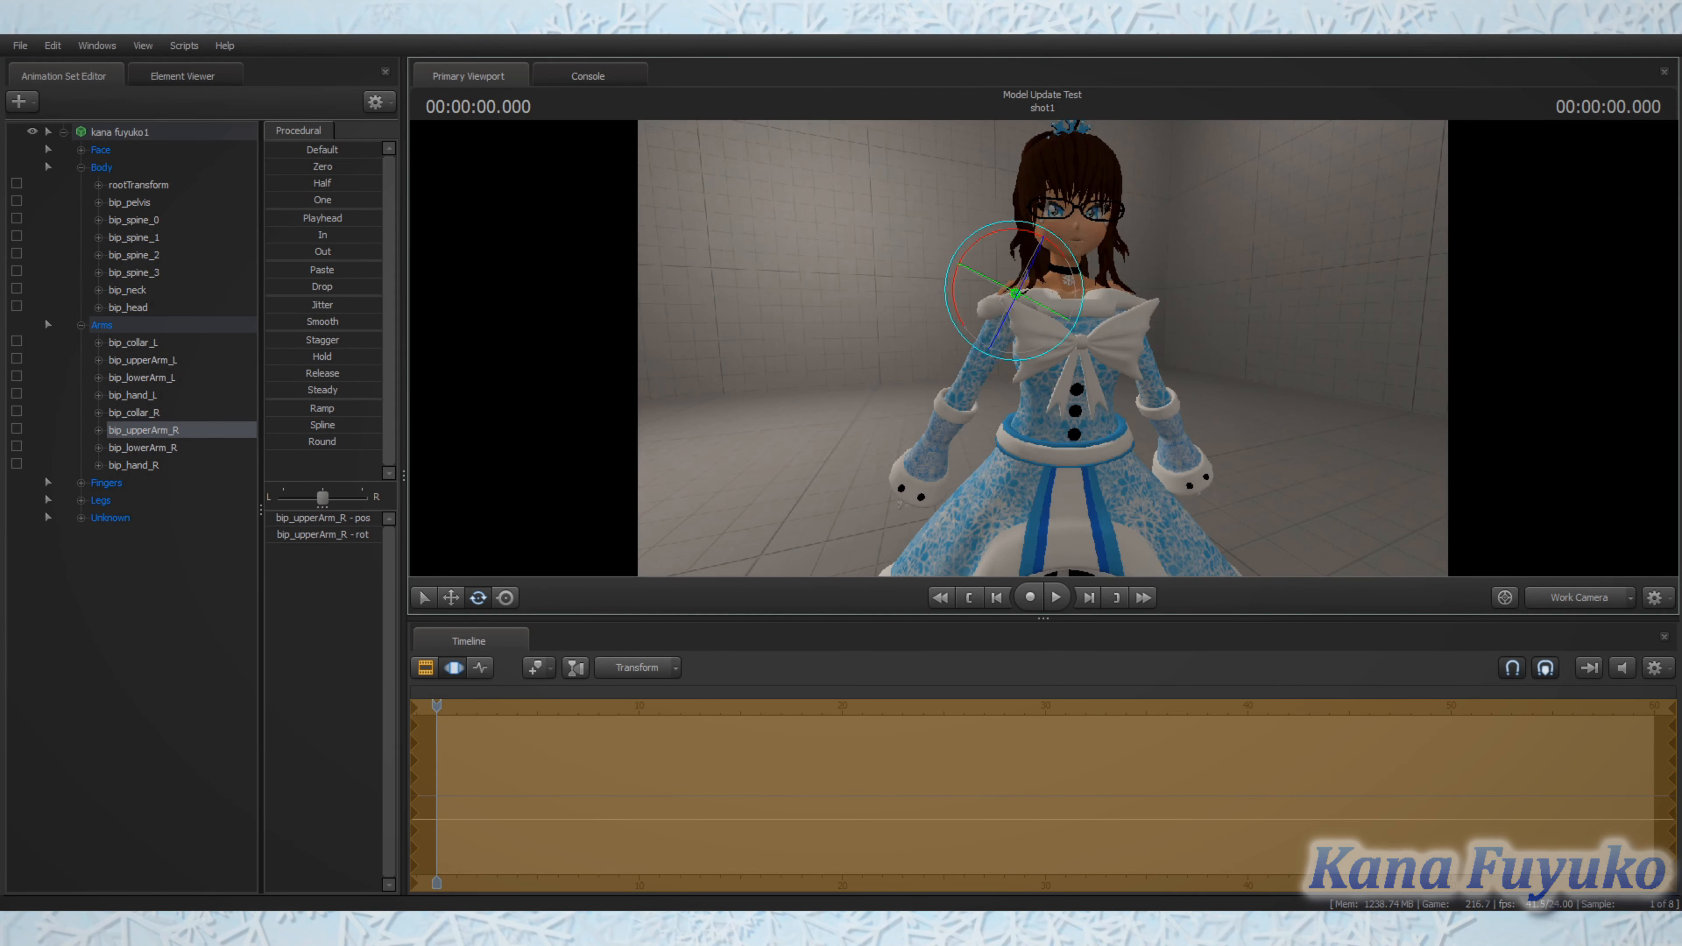
Step: Examine the posed model from the front, from a full-body view to closer range, checking the arms, dress and legs
{"action": "key", "text": "w"}
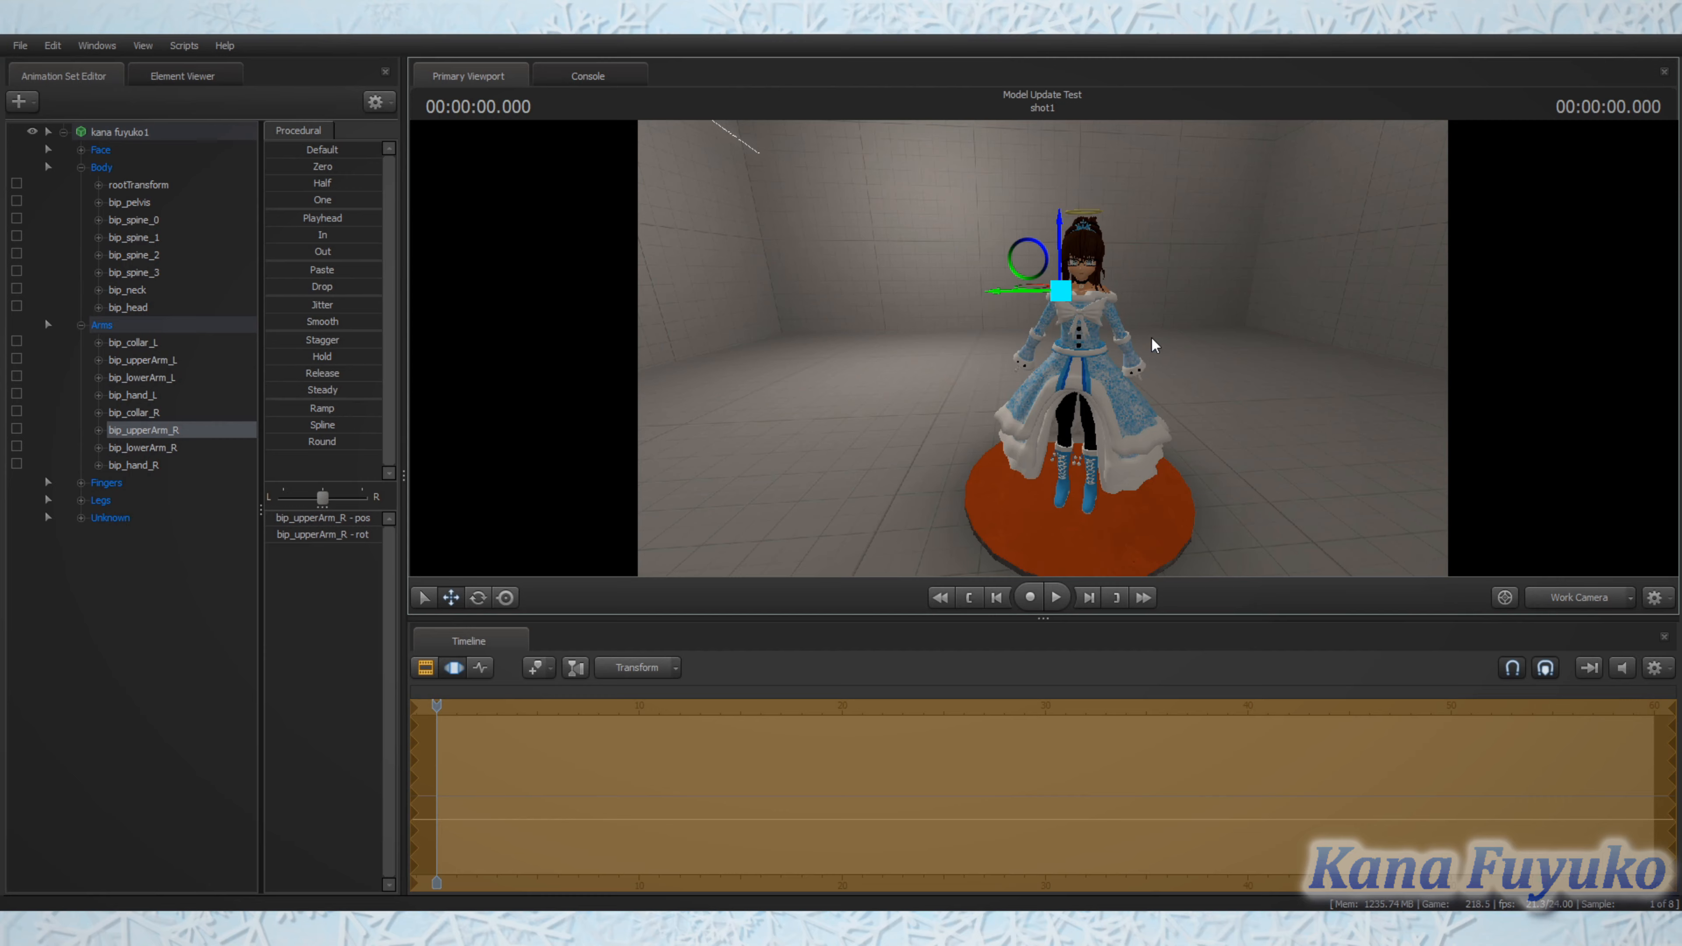
{"action": "left_click_drag", "start_coordinate": [1151, 339], "coordinate": [1043, 349]}
{"action": "key", "text": "w"}
{"action": "left_click_drag", "start_coordinate": [1135, 281], "coordinate": [1032, 390]}
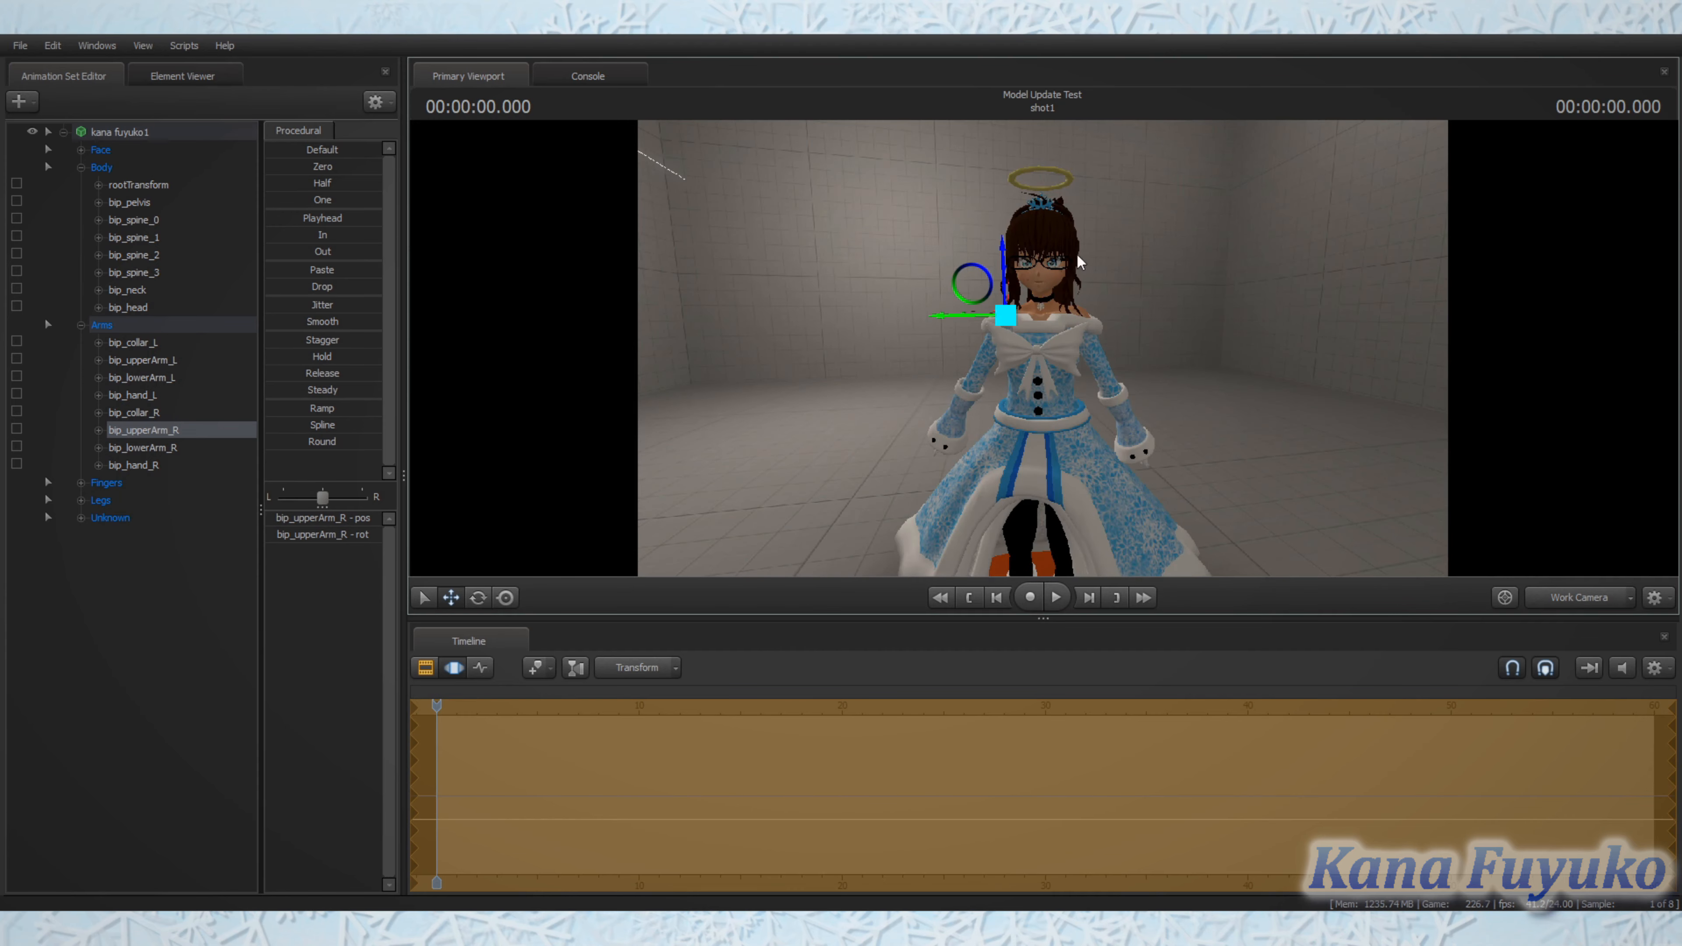
{"action": "left_click_drag", "start_coordinate": [1099, 344], "coordinate": [1043, 356]}
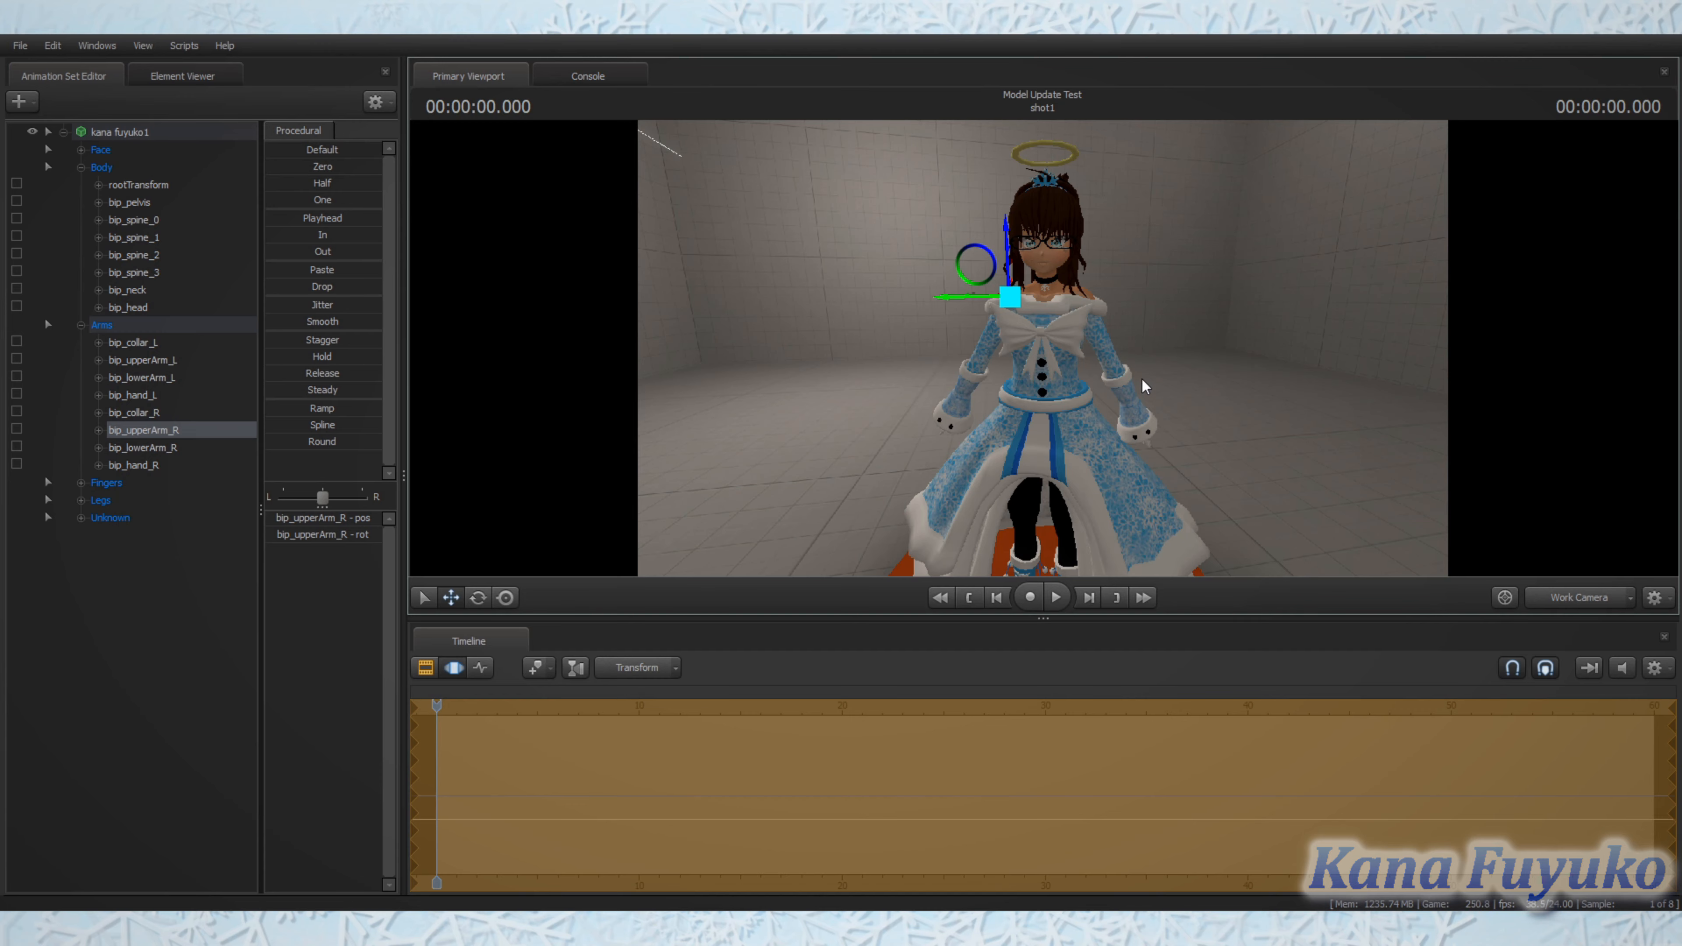
{"action": "mouse_move", "coordinate": [1232, 380]}
{"action": "left_mouse_down"}
{"action": "mouse_move", "coordinate": [1213, 456]}
{"action": "mouse_move", "coordinate": [1244, 389]}
{"action": "mouse_move", "coordinate": [1205, 387]}
{"action": "left_mouse_up"}
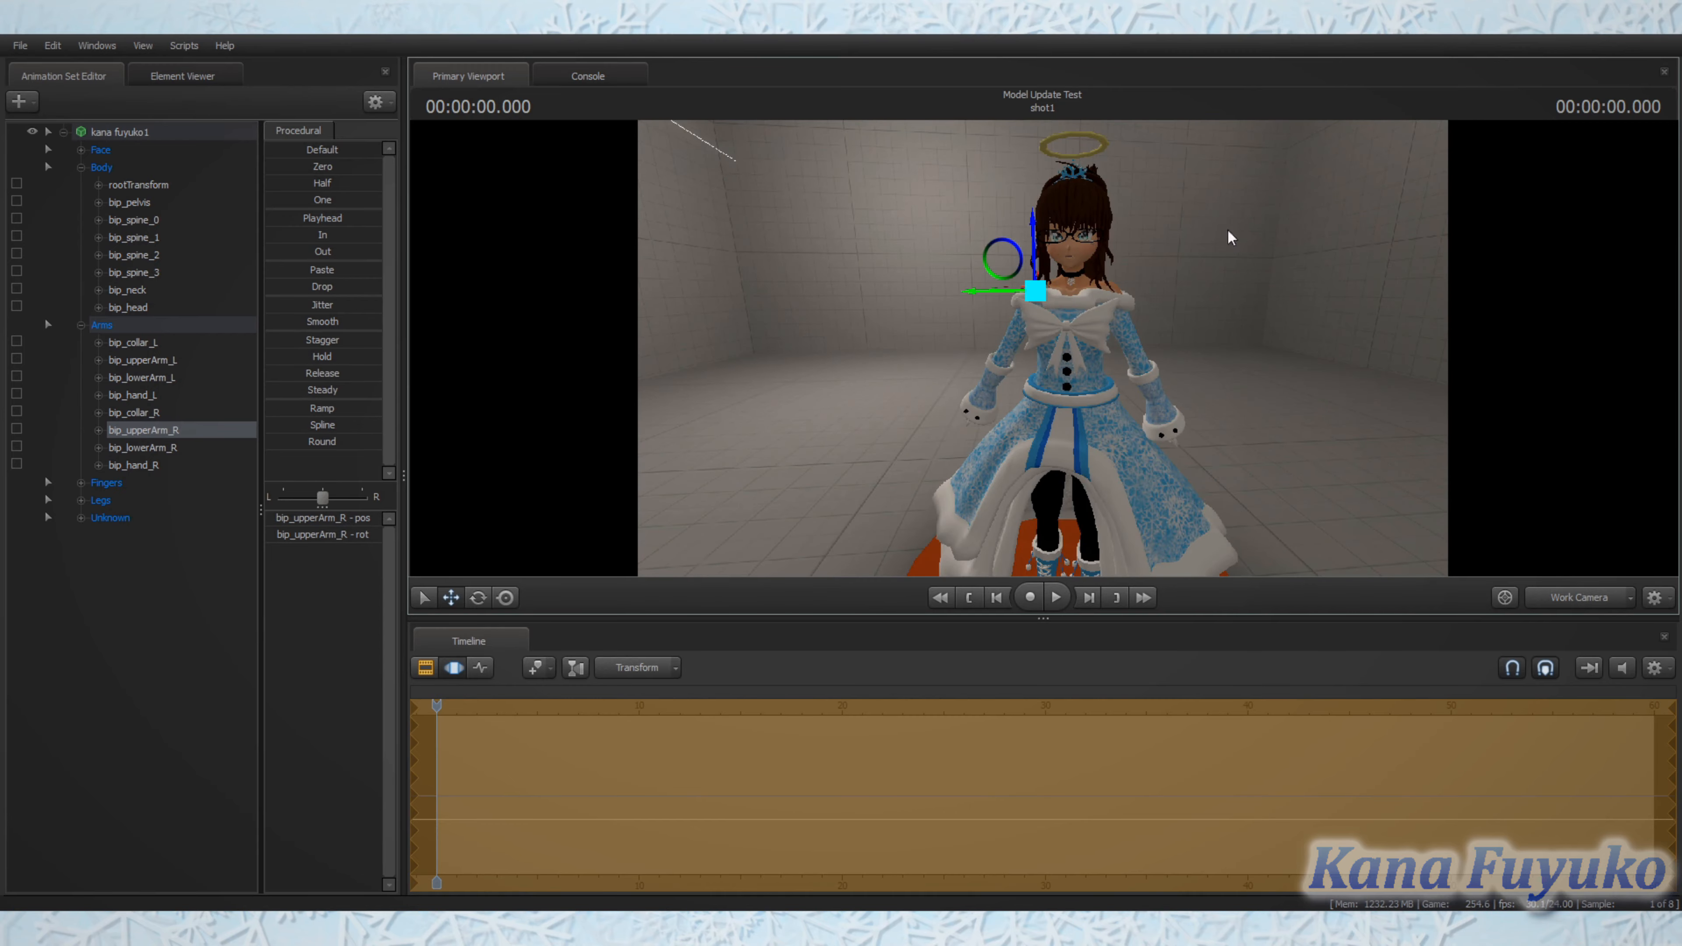
{"action": "left_click_drag", "start_coordinate": [1136, 333], "coordinate": [1223, 348]}
{"action": "left_click_drag", "start_coordinate": [867, 202], "coordinate": [834, 177]}
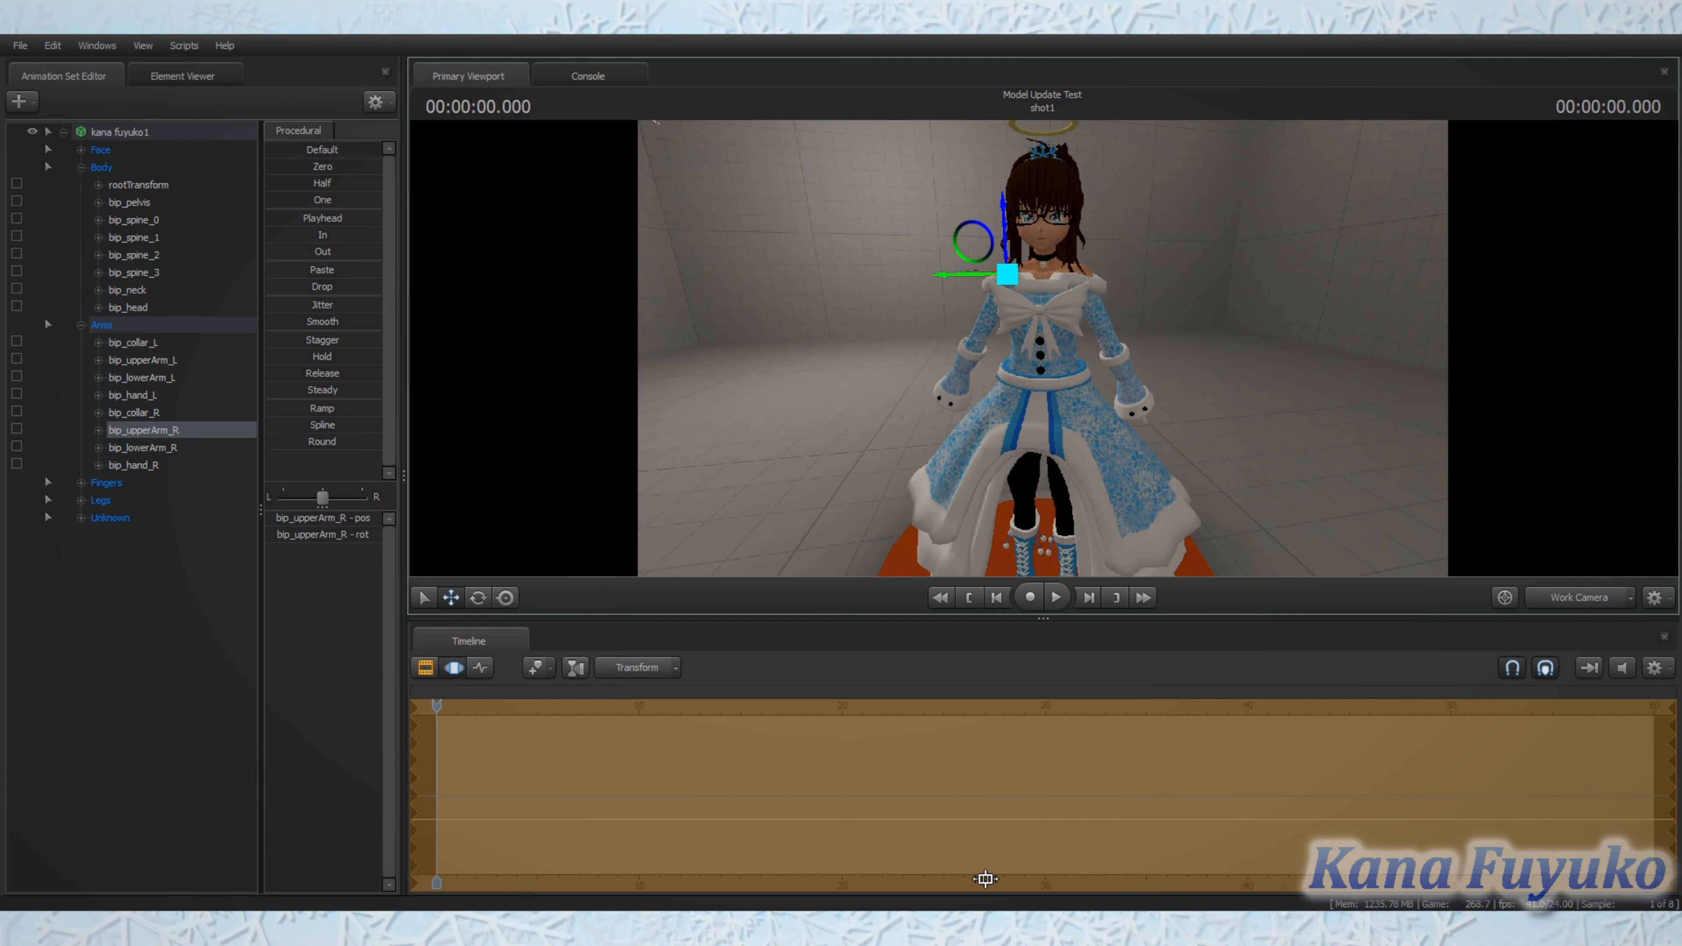
{"action": "left_click_drag", "start_coordinate": [1055, 465], "coordinate": [987, 337]}
{"action": "left_click_drag", "start_coordinate": [1110, 347], "coordinate": [1043, 348]}
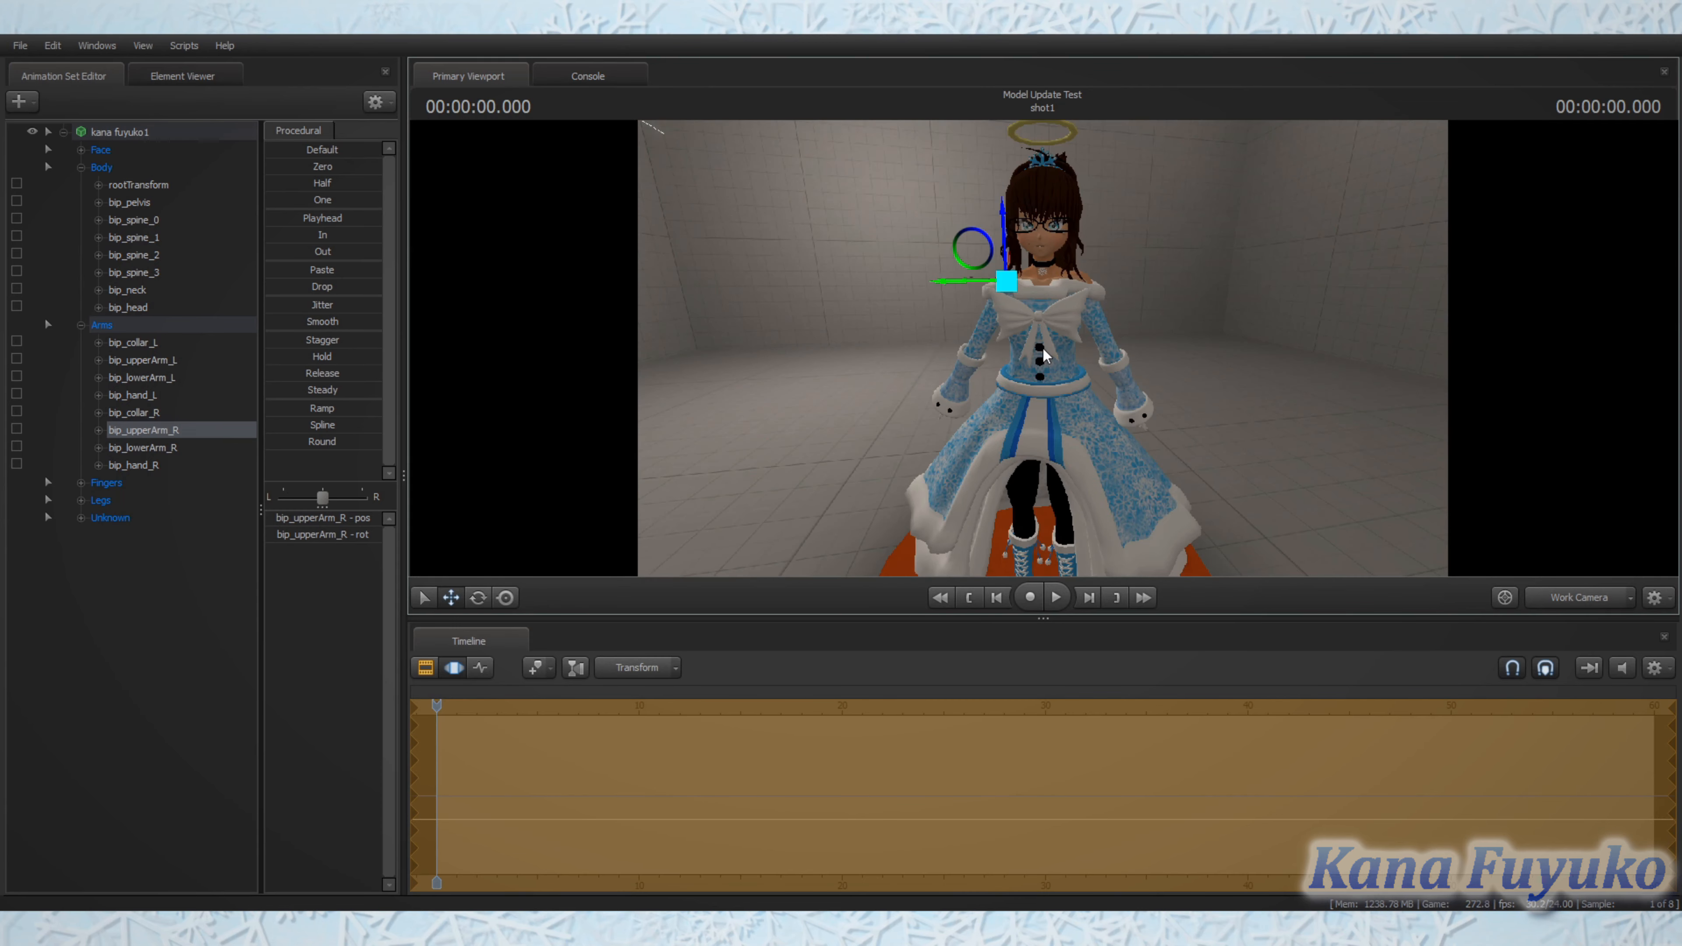